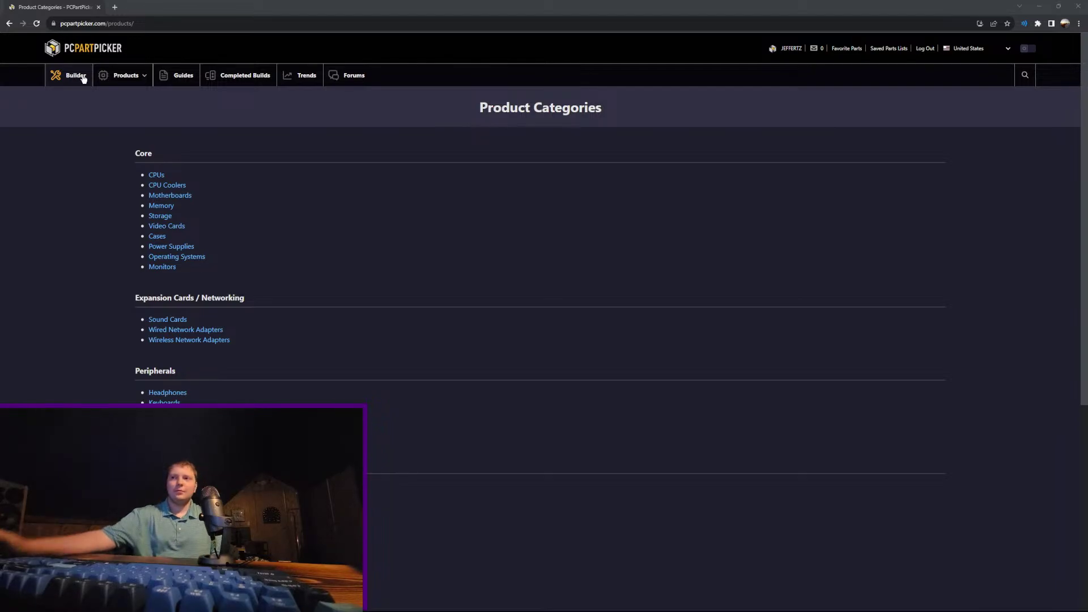
# Step: Start a new, empty parts list in the builder and open its CPU selection
pyautogui.click(71, 74)
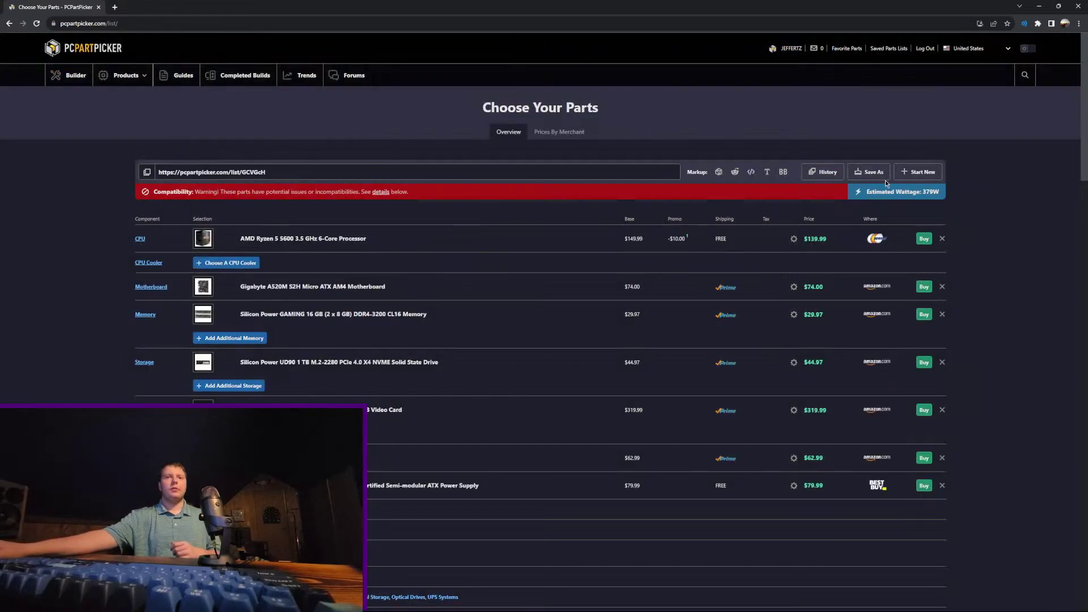
pyautogui.click(920, 172)
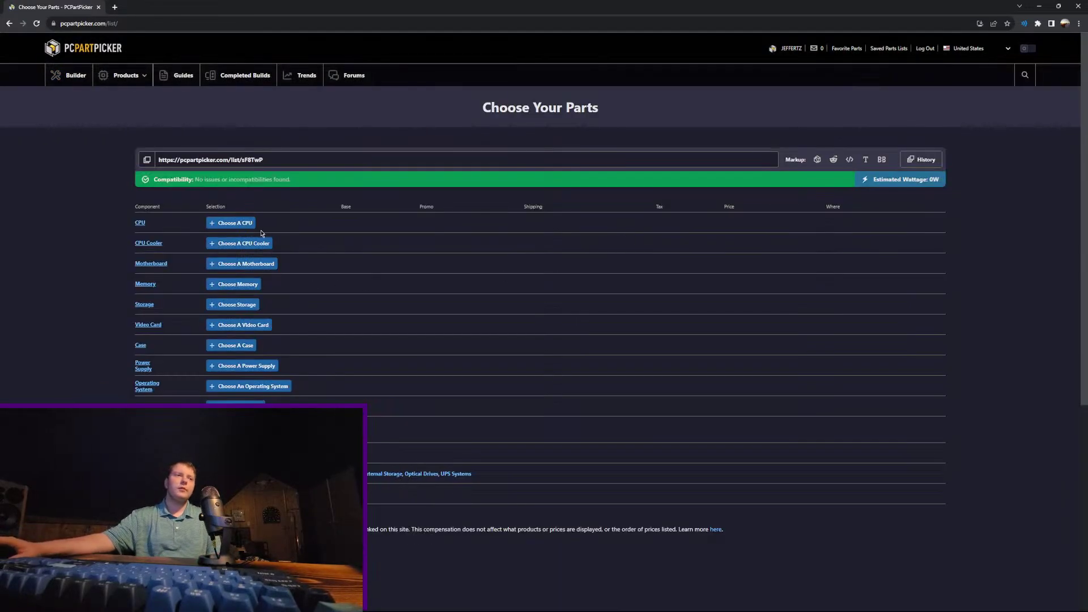
pyautogui.click(241, 225)
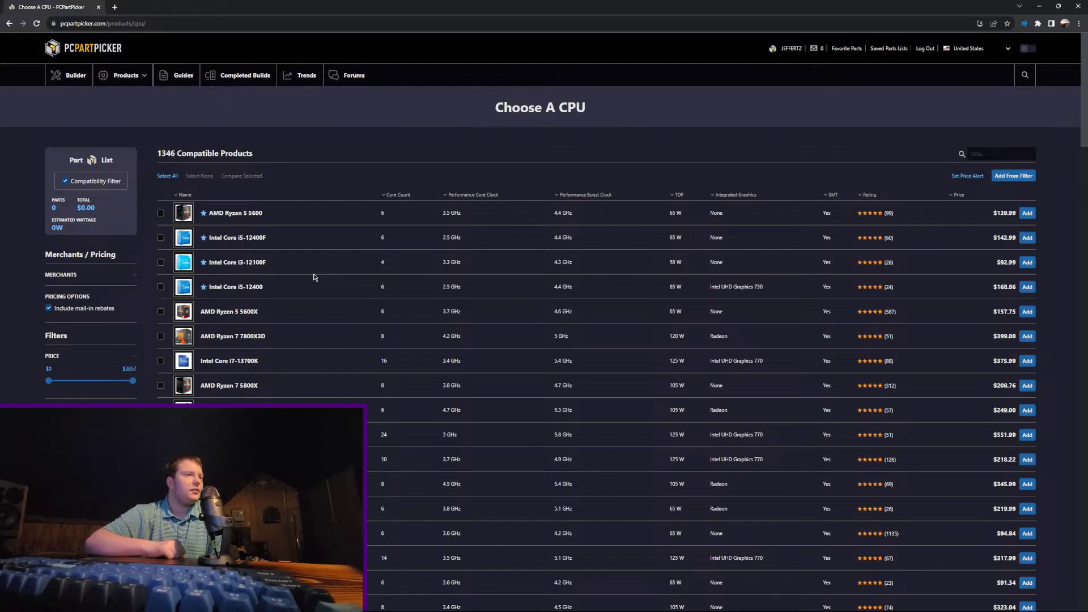
# Step: Search the CPUs for 5500, sort them by price, and add the AMD Ryzen 5 5500 to the parts list
pyautogui.click(1012, 154)
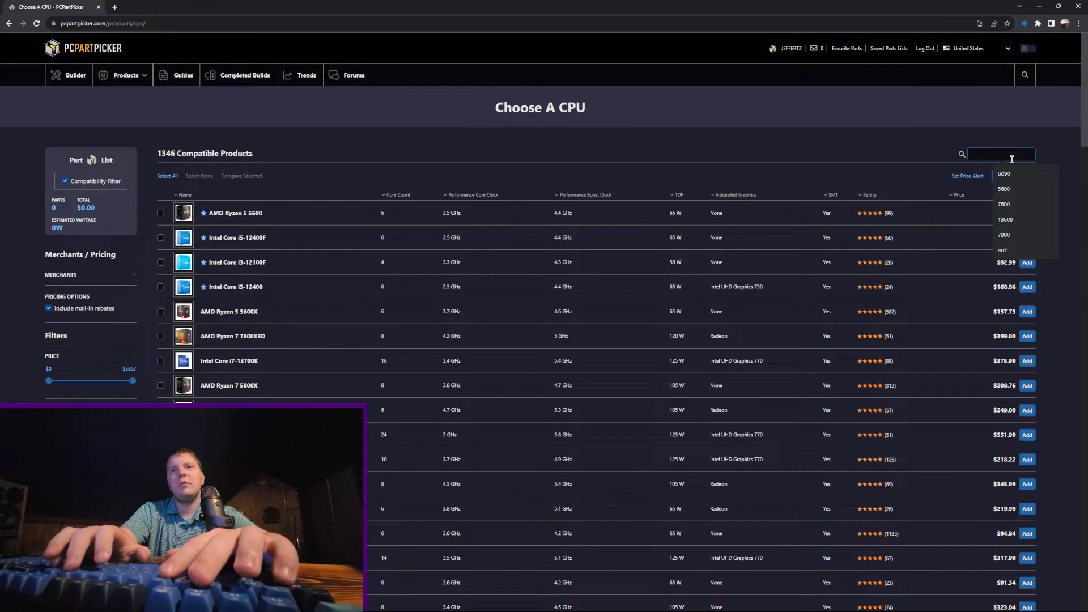
pyautogui.write('5500')
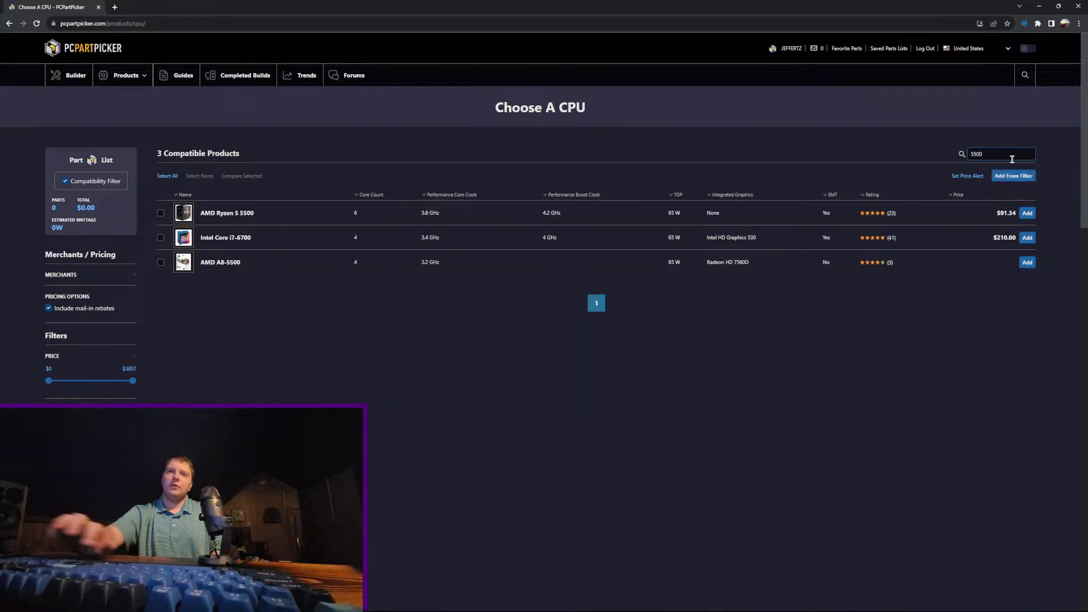
pyautogui.click(970, 195)
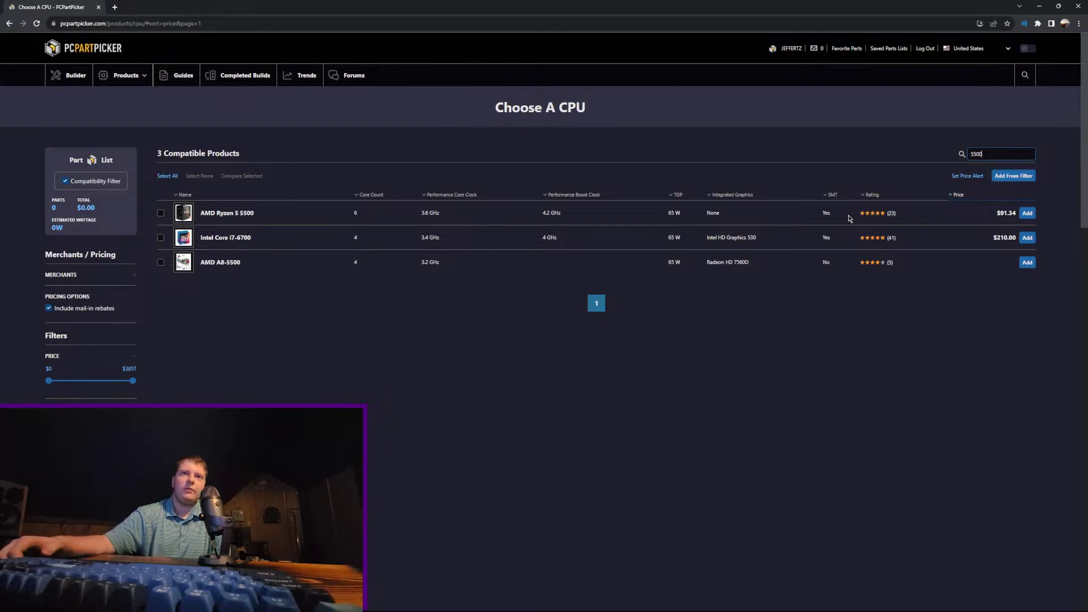
pyautogui.moveTo(996, 213); pyautogui.dragTo(1020, 214)
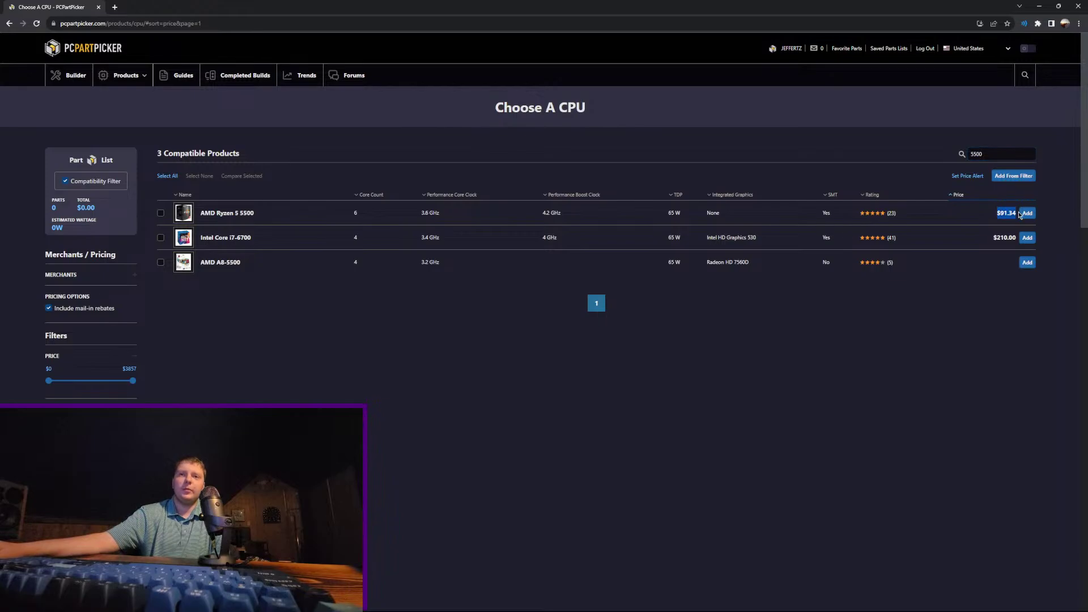
pyautogui.click(905, 232)
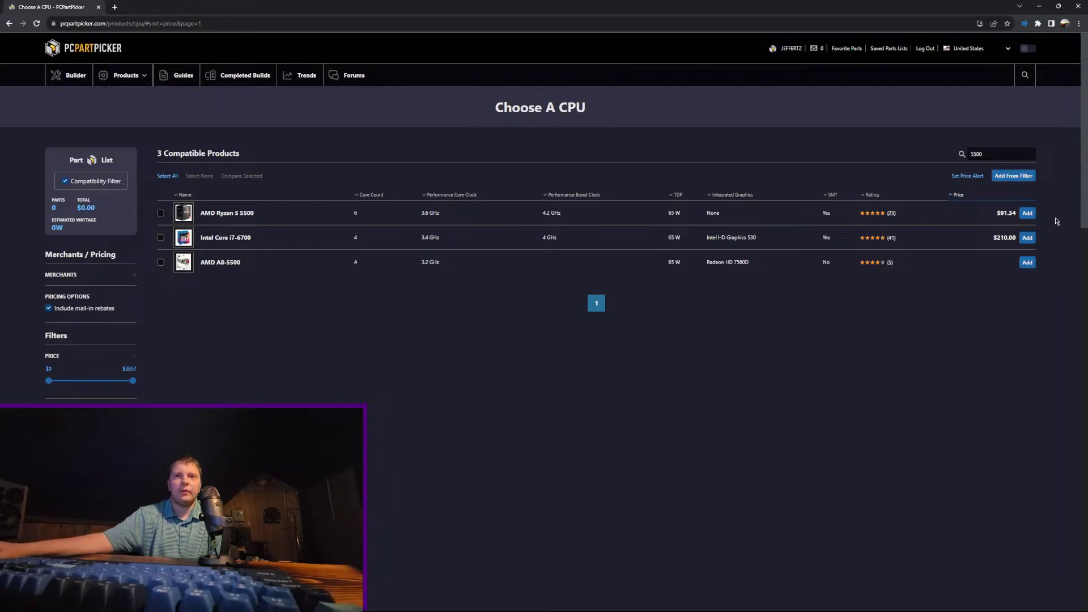
pyautogui.click(1027, 214)
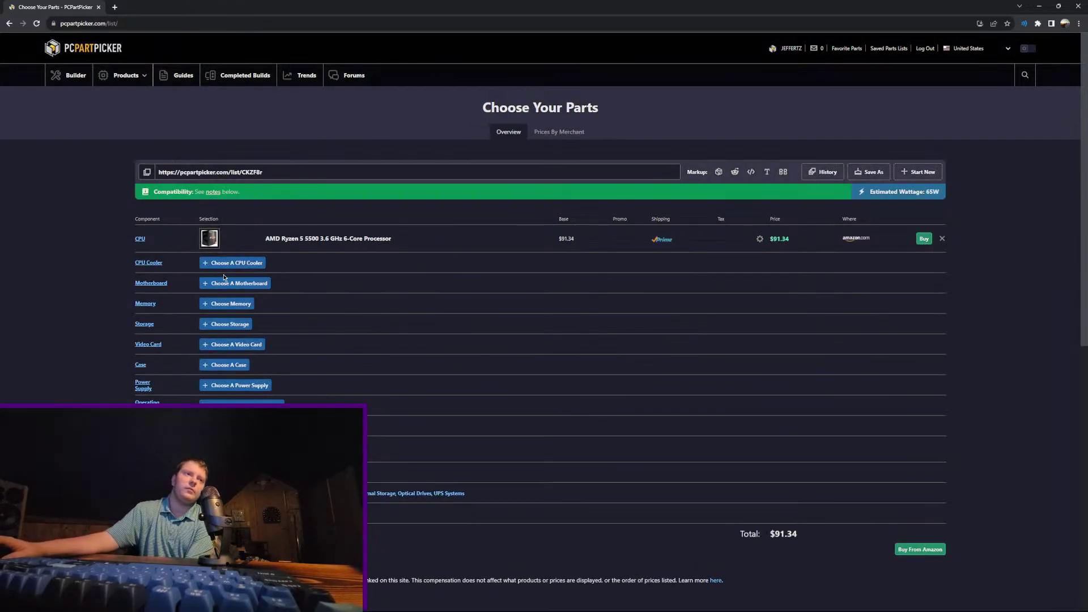
# Step: Open the motherboard selection for the build and search it for a520
pyautogui.click(227, 282)
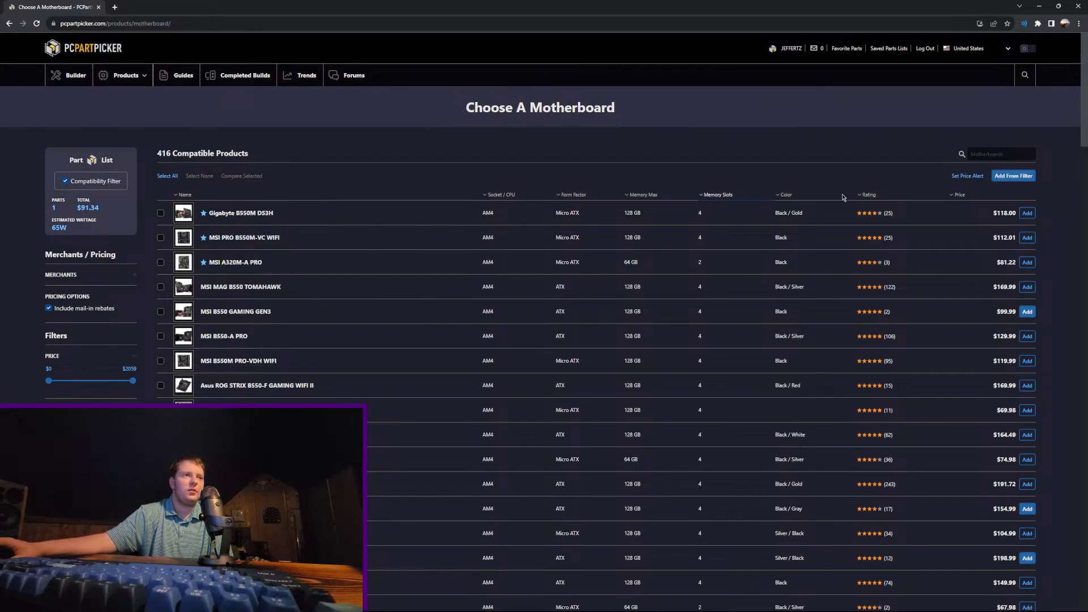
pyautogui.click(1005, 155)
pyautogui.write('a')
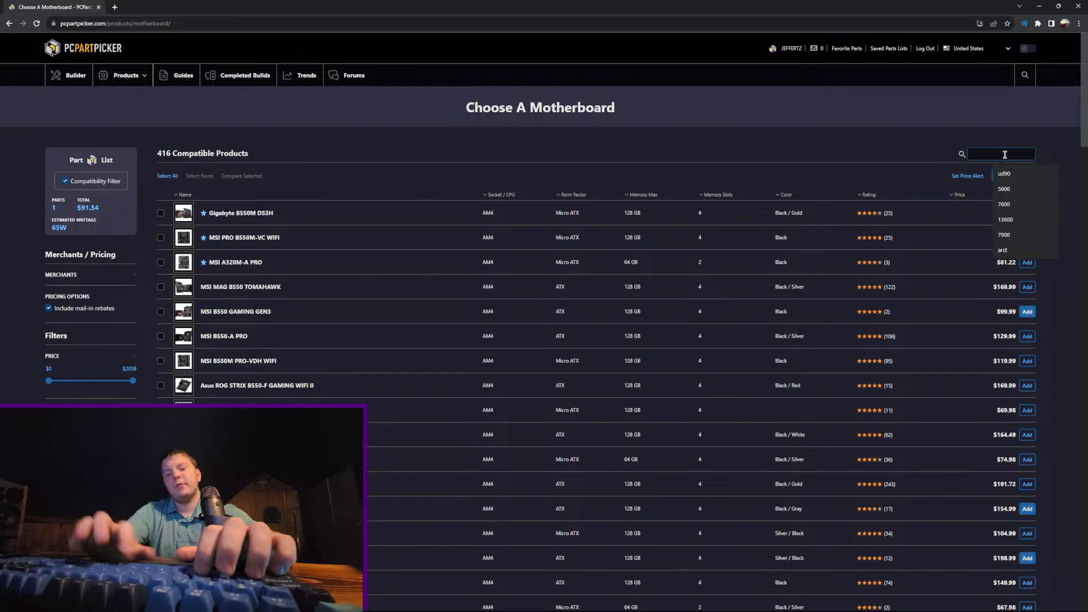
pyautogui.write('520')
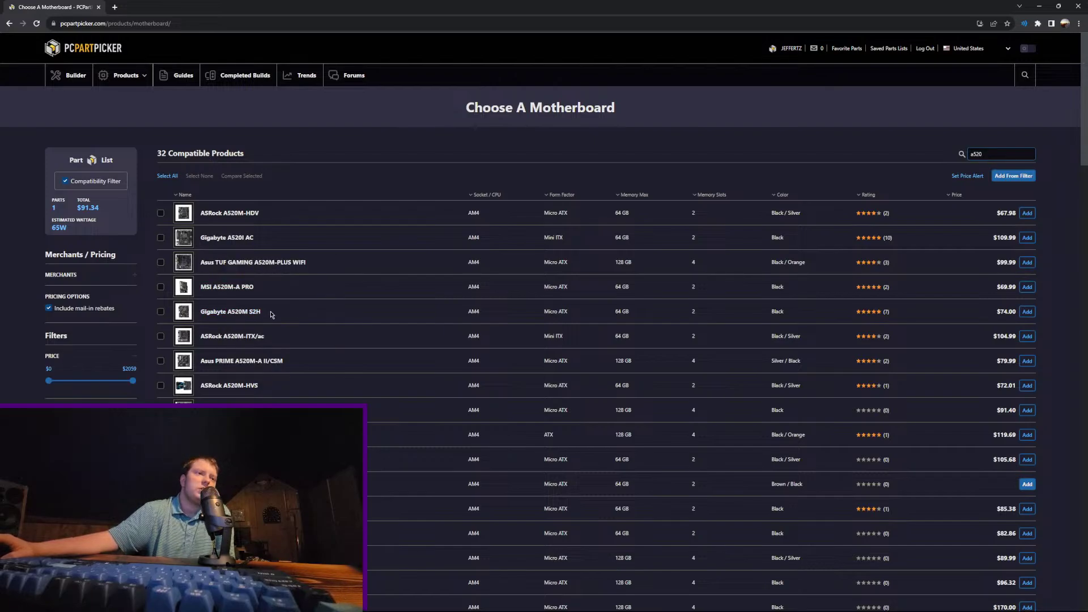
# Step: Open the Gigabyte A520M S2H product page in a new tab and examine its photo, merchant prices and price history
pyautogui.moveTo(182, 316)
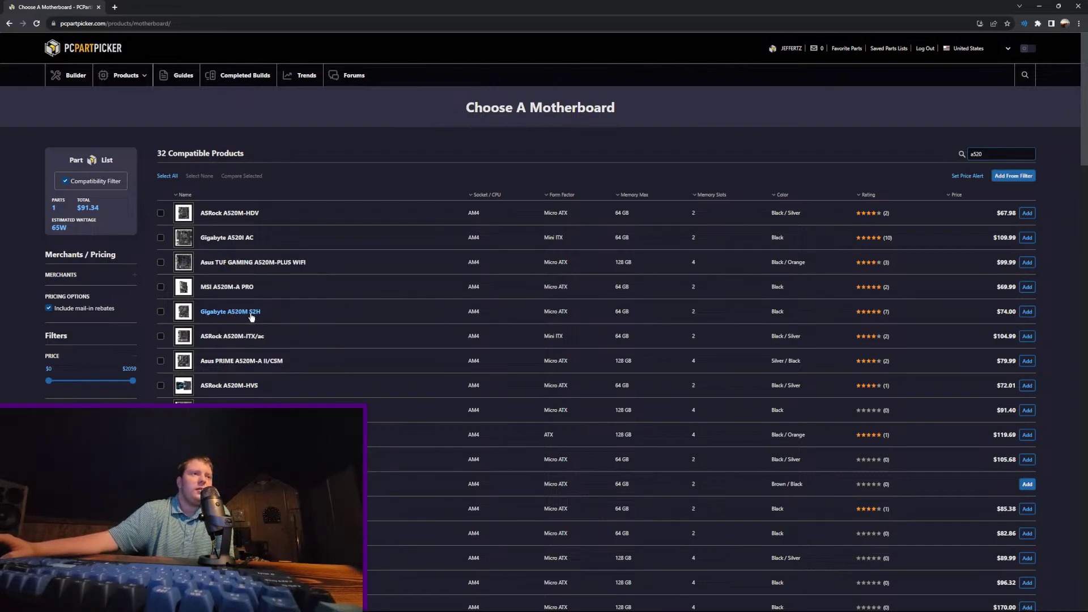
pyautogui.rightClick(255, 317)
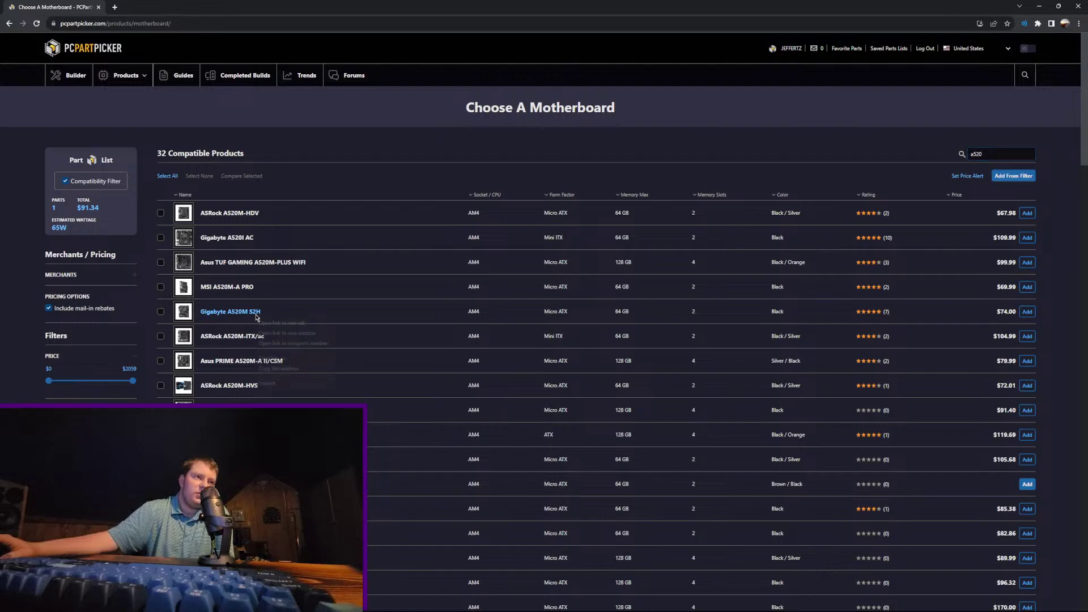
pyautogui.click(277, 323)
pyautogui.hotkey('ctrl', 'Tab')
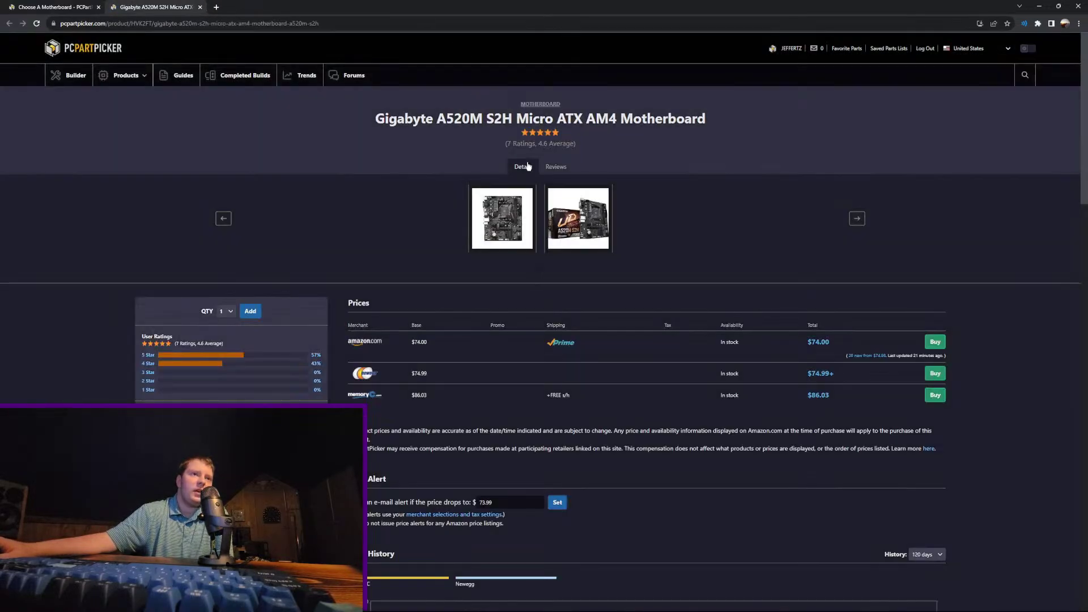
pyautogui.click(561, 221)
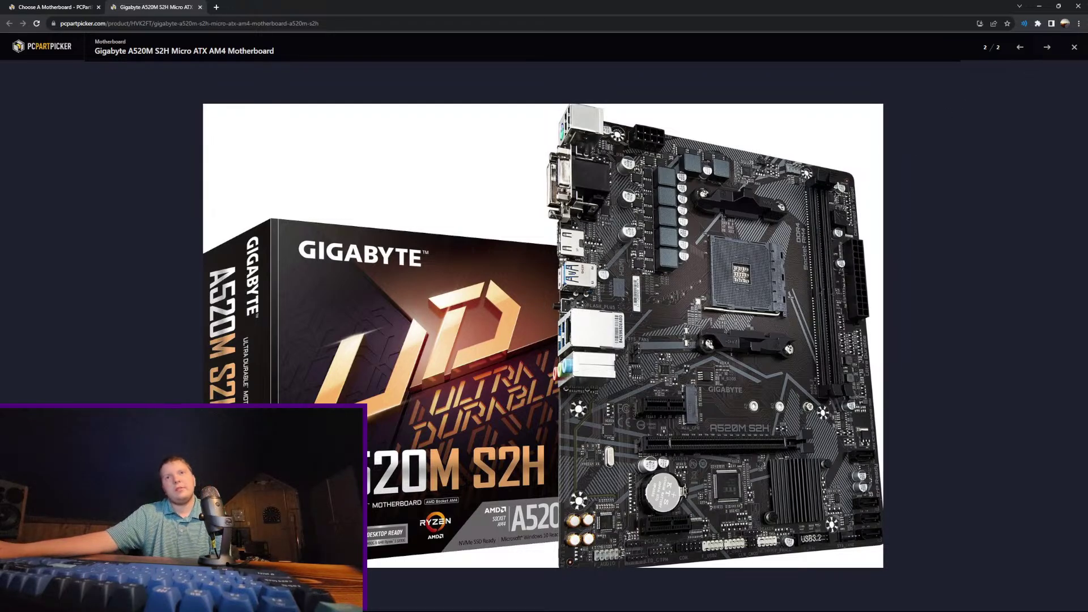
pyautogui.click(1074, 47)
pyautogui.scroll(-5, 510, 369)
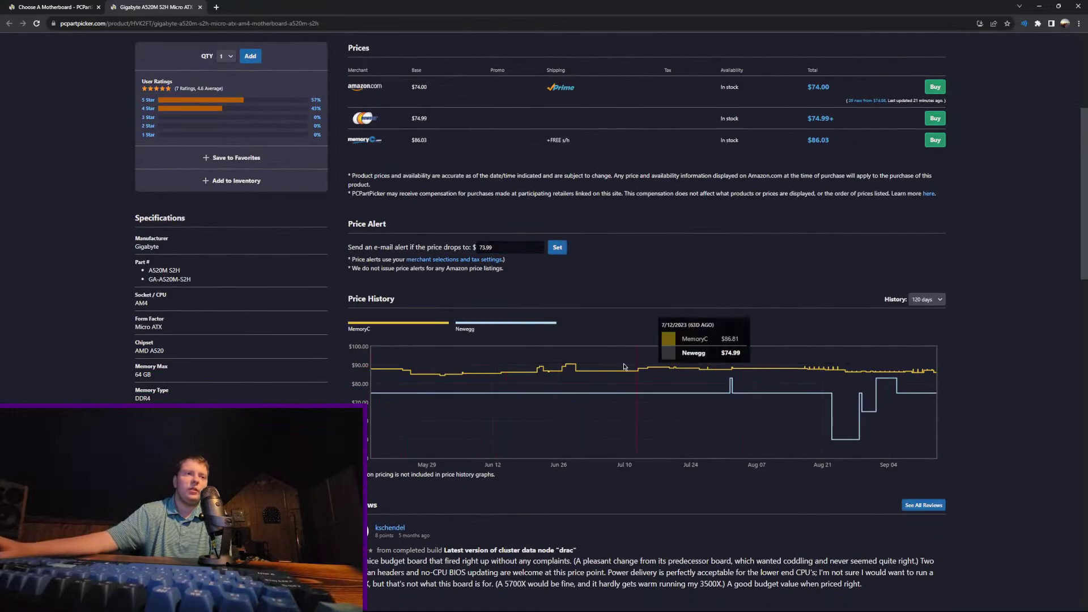
pyautogui.scroll(5, 424, 327)
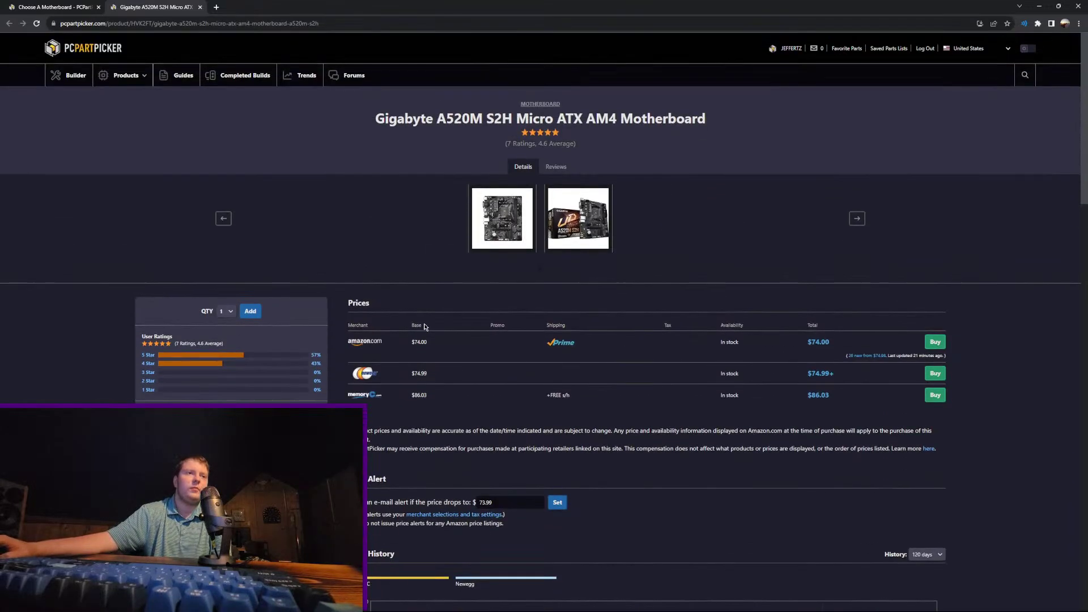
# Step: From the parts list, search the motherboards for a520, sort them by price, and add the Gigabyte A520M S2H
pyautogui.click(70, 75)
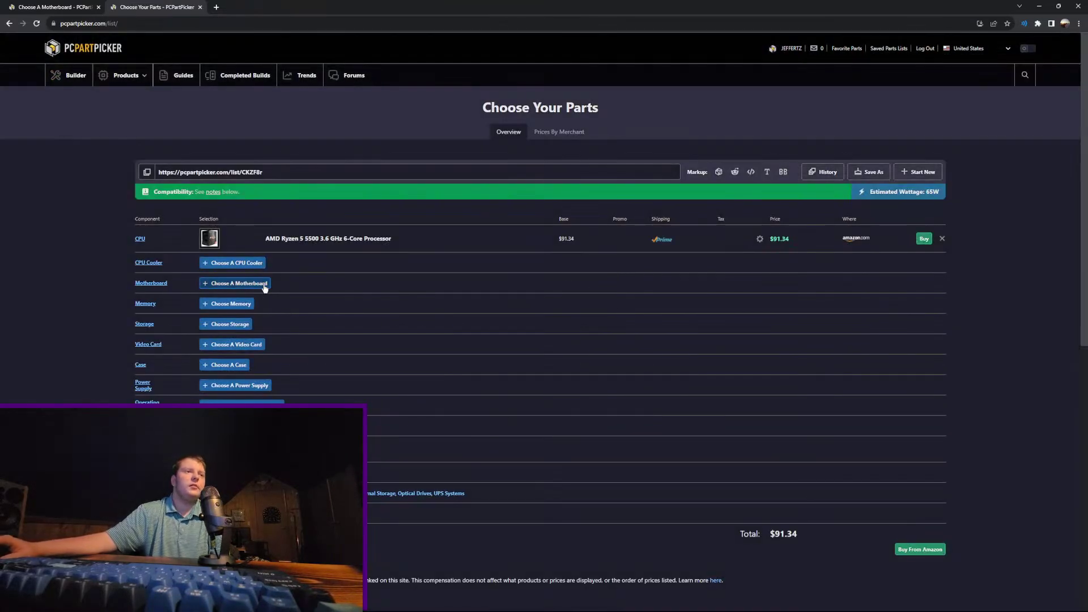
pyautogui.click(262, 284)
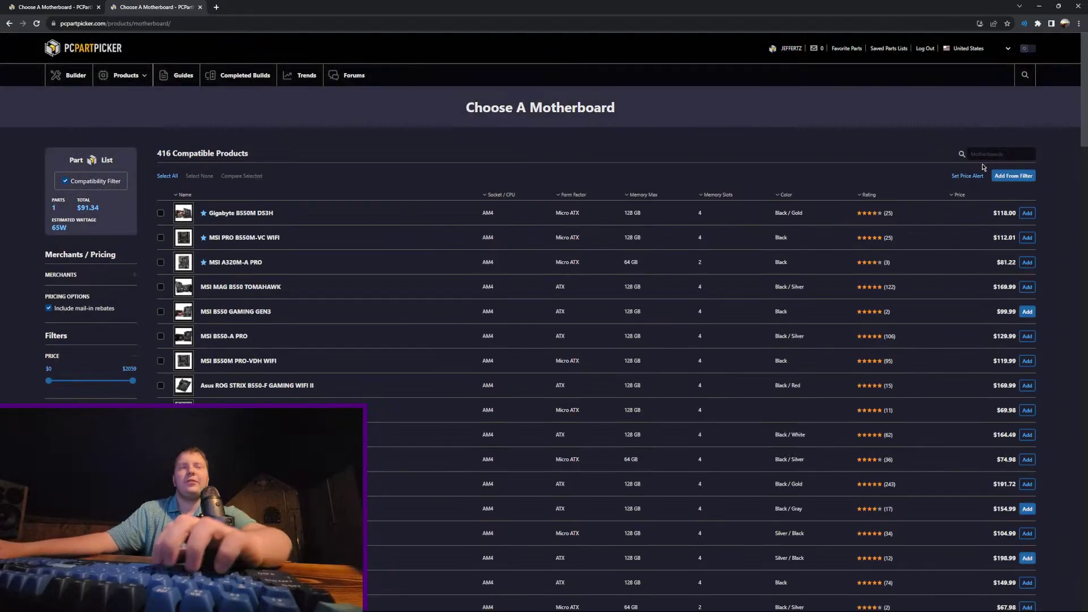
pyautogui.click(988, 152)
pyautogui.write('a520')
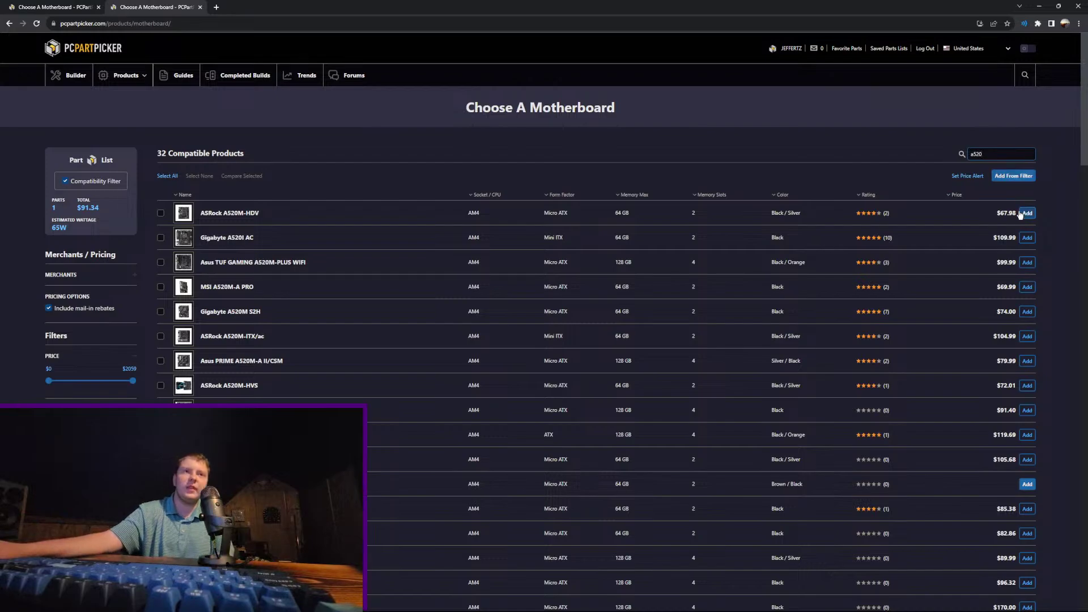
pyautogui.click(985, 200)
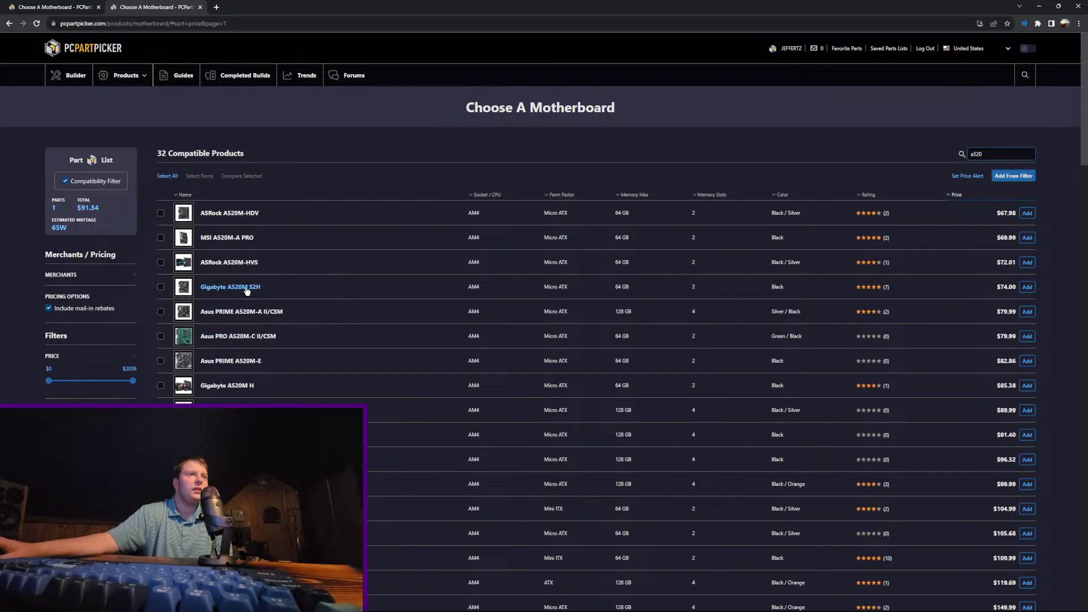
pyautogui.click(1027, 287)
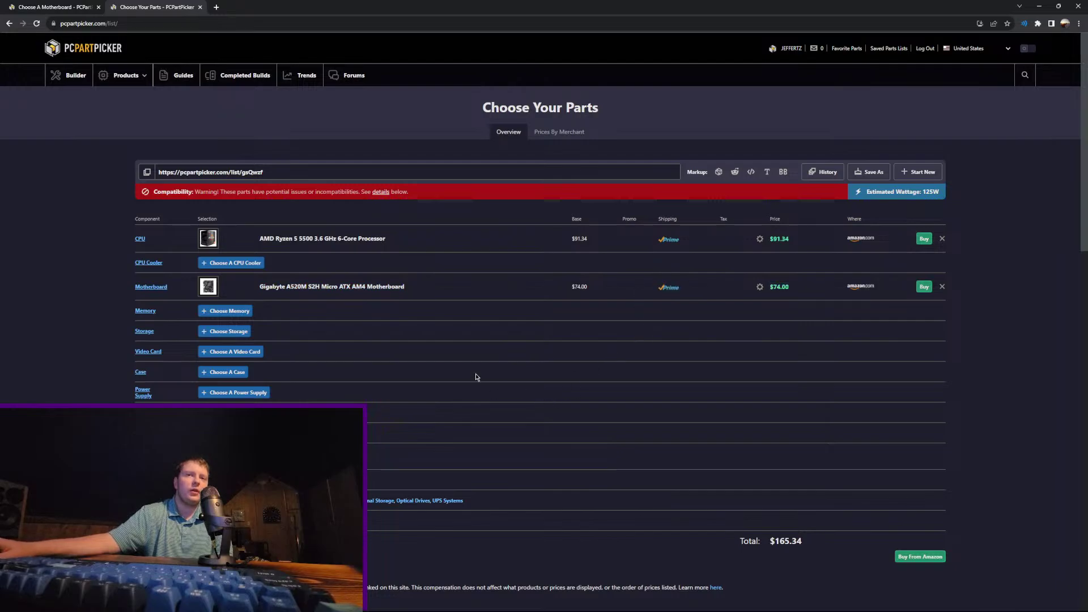
# Step: Check the Silicon Power GAMING 16 GB (2 x 8 GB) DDR4-3200 CL16 memory and add it to the parts list
pyautogui.click(241, 311)
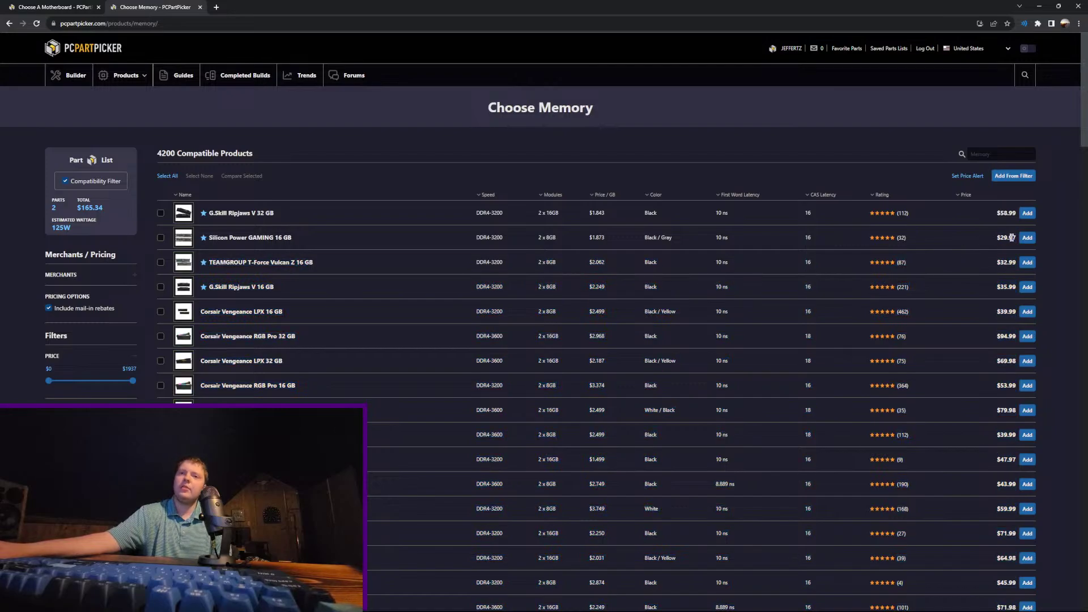
pyautogui.moveTo(1008, 238); pyautogui.dragTo(830, 238)
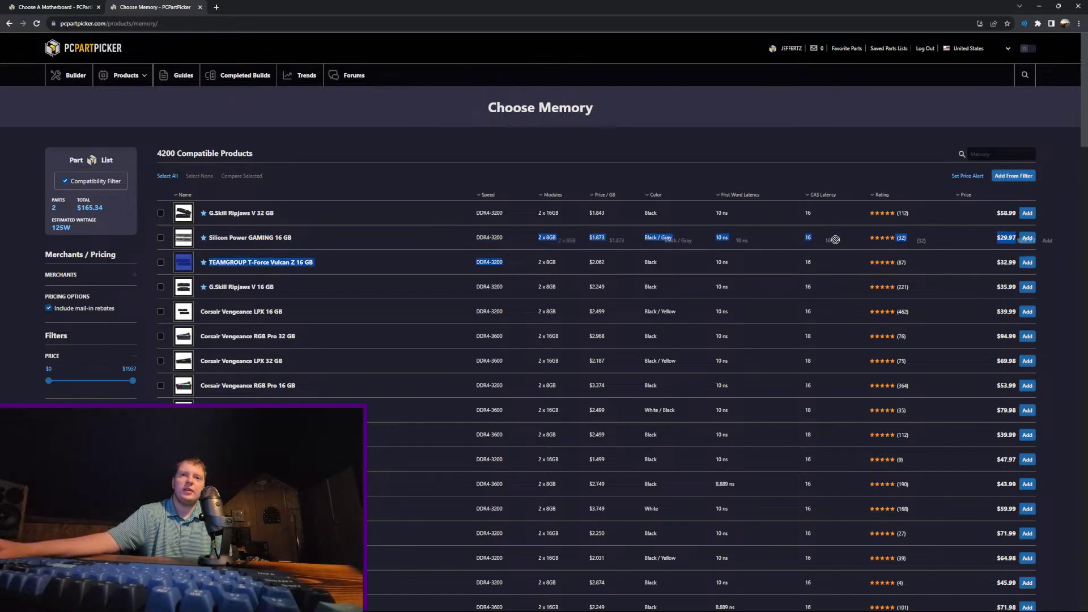
pyautogui.click(806, 245)
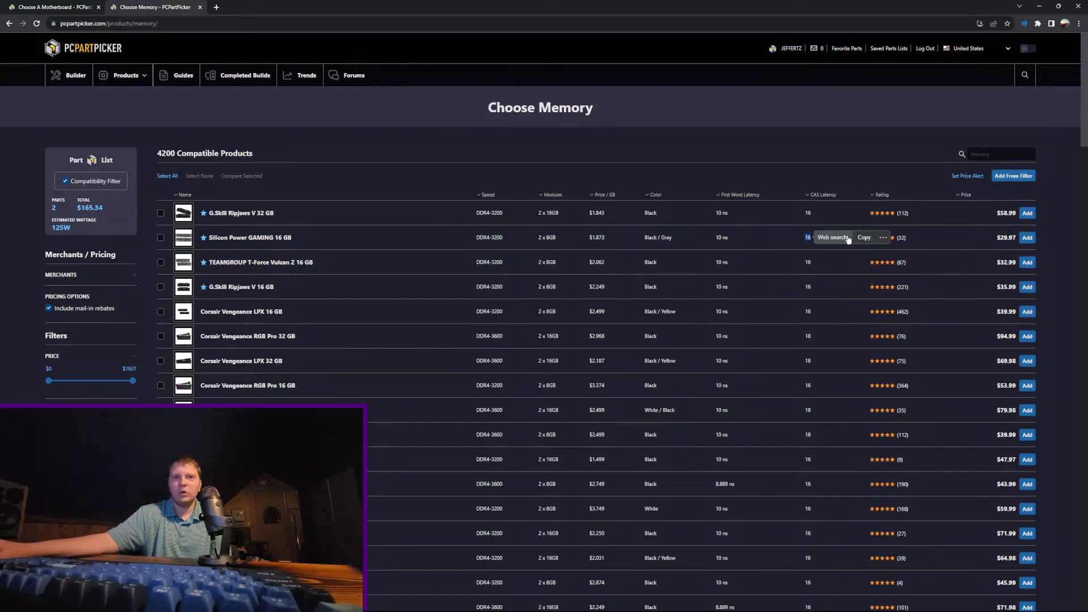
pyautogui.click(1027, 238)
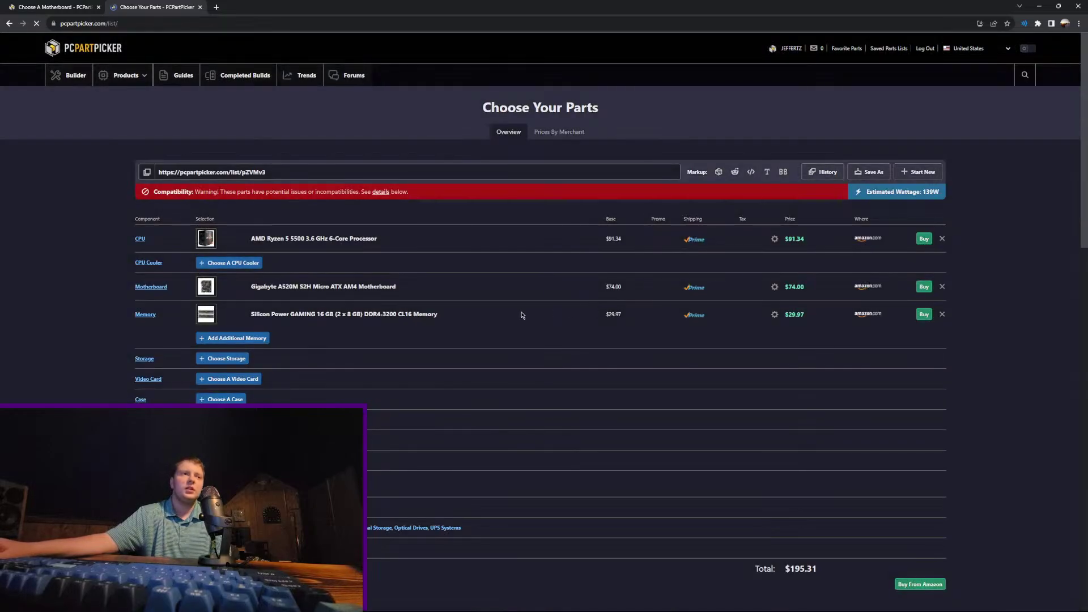
# Step: Open the storage selection and compare the 1 TB Silicon Power A60 and UD90 drives
pyautogui.click(234, 362)
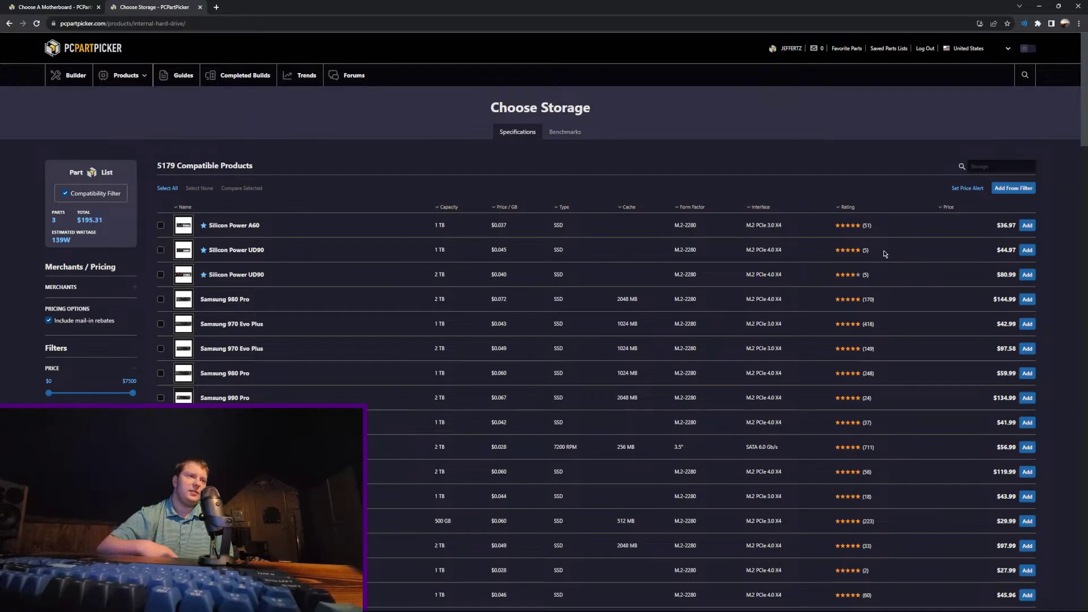
pyautogui.moveTo(436, 221); pyautogui.dragTo(585, 260)
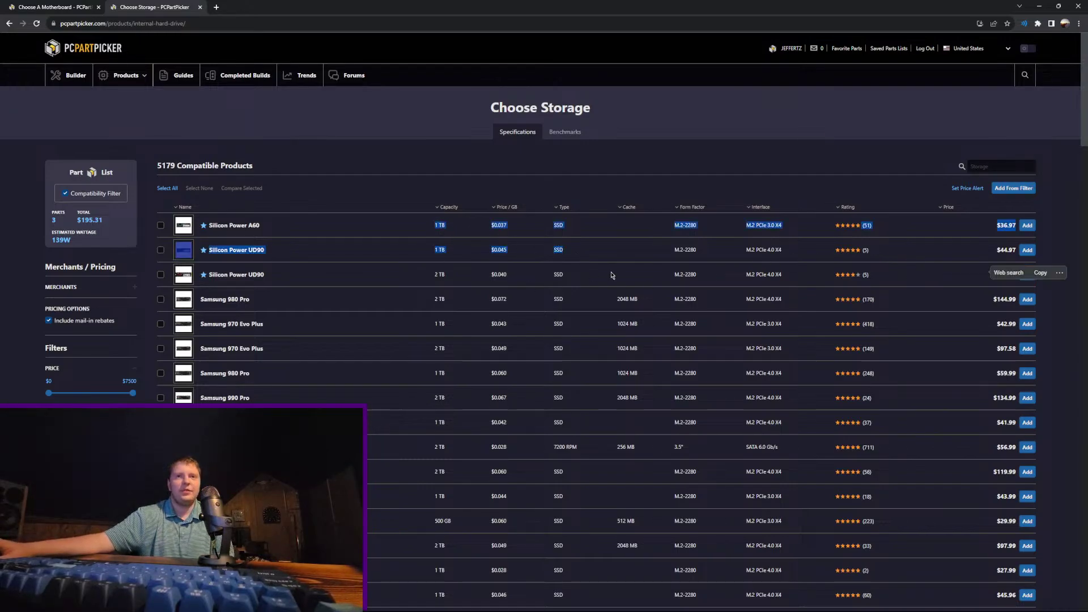
pyautogui.click(611, 276)
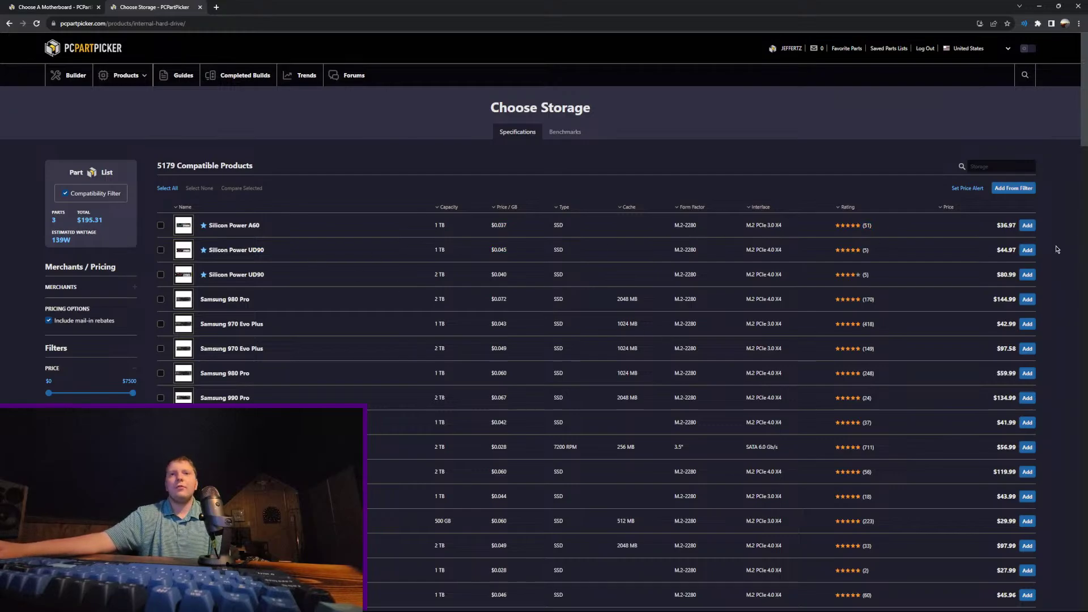
# Step: Search the storage drives for mp34 to check the available models, and clear the search
pyautogui.click(981, 166)
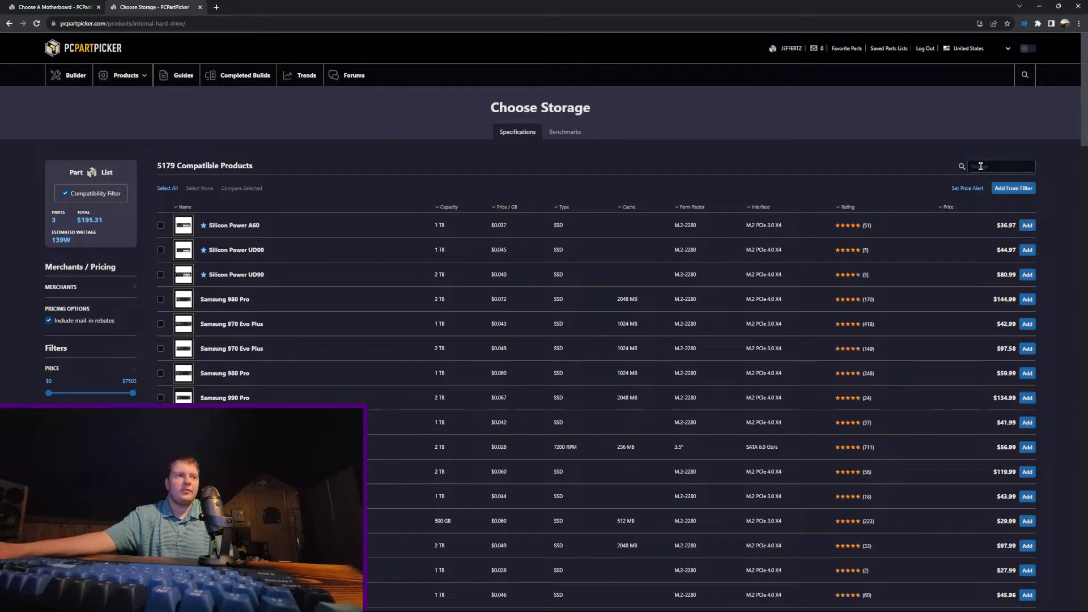
pyautogui.click(1015, 164)
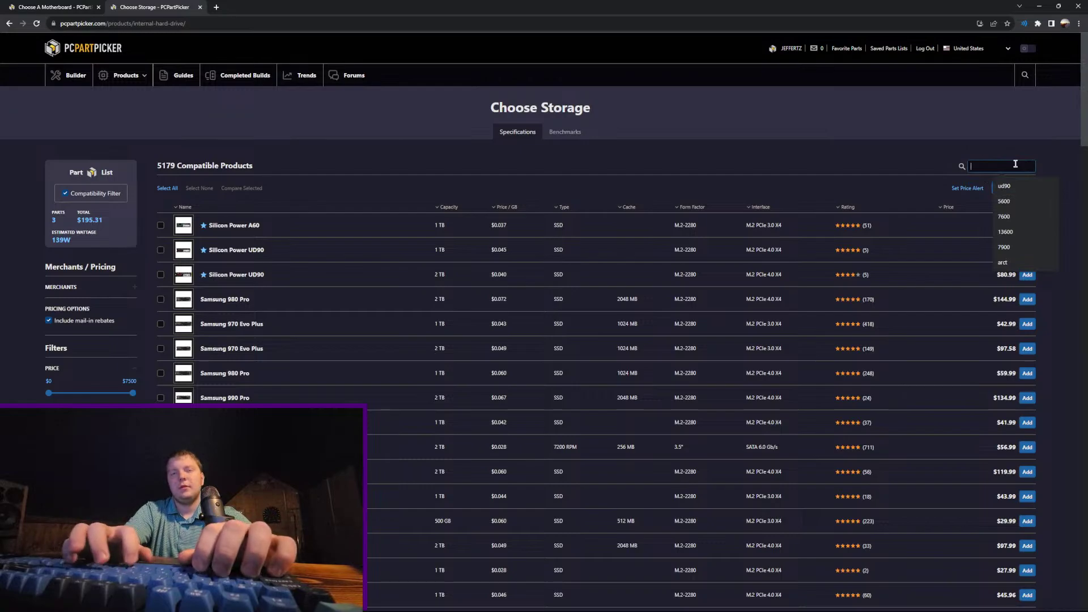
pyautogui.write('mp34')
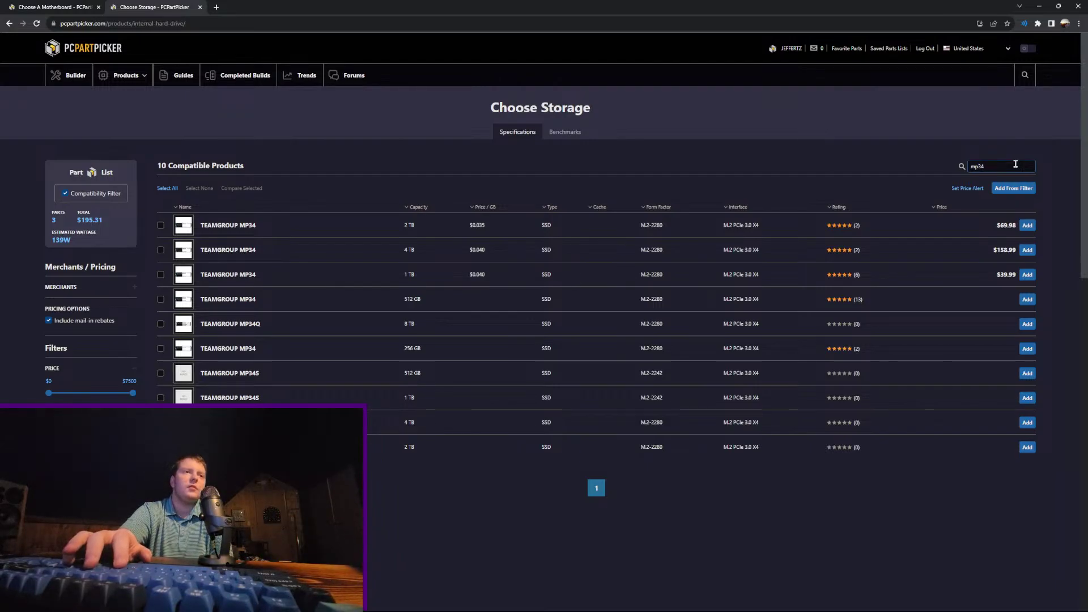
pyautogui.press('BackSpace')
pyautogui.press('BackSpace')
pyautogui.press('BackSpace')
pyautogui.press('BackSpace')
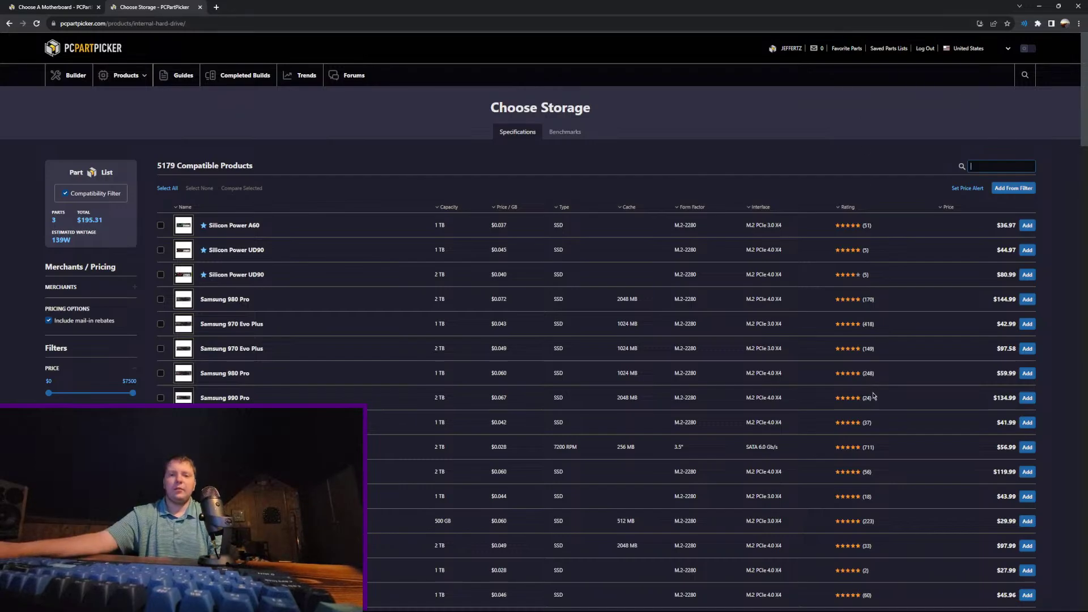
# Step: Review the listed storage drives and add the 1 TB Silicon Power A60 to the parts list
pyautogui.scroll(-2, 988, 114)
pyautogui.moveTo(406, 512); pyautogui.dragTo(685, 512)
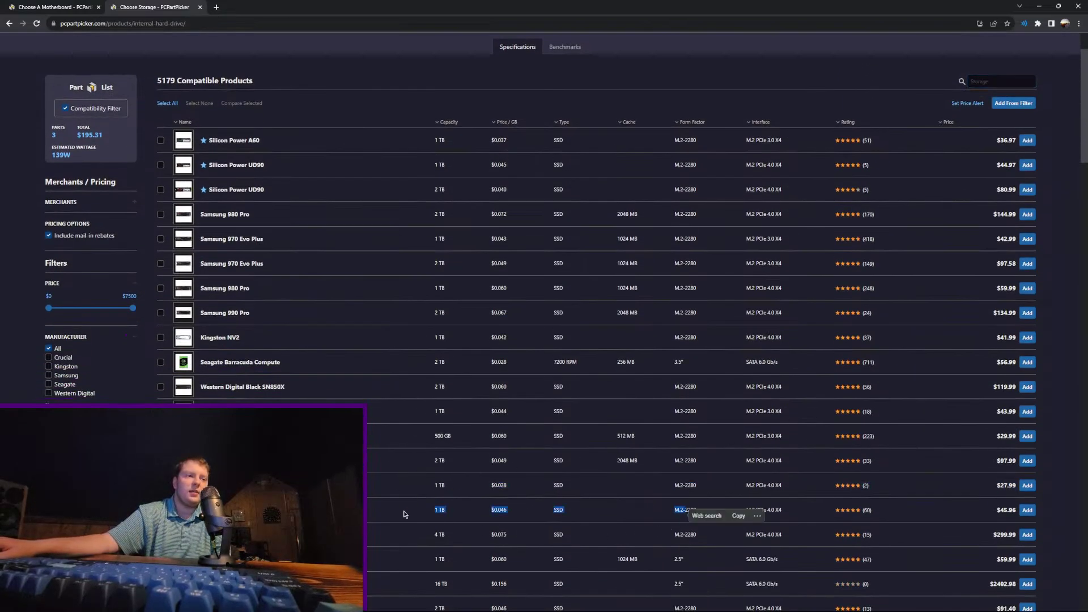
pyautogui.click(406, 513)
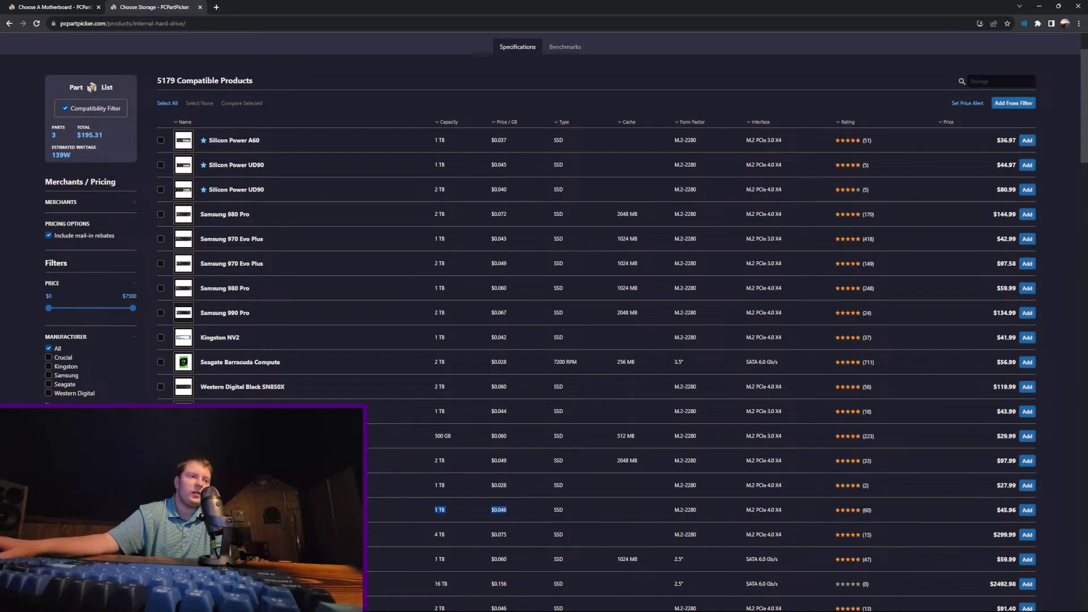
pyautogui.scroll(2, 514, 514)
pyautogui.moveTo(221, 250); pyautogui.dragTo(265, 250)
pyautogui.click(644, 369)
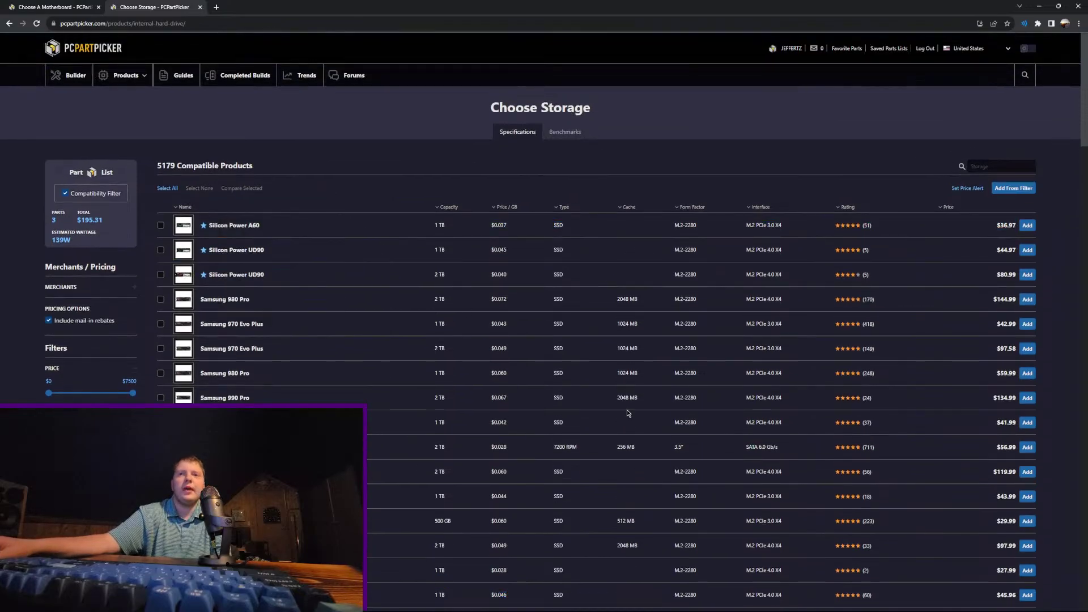
pyautogui.scroll(-3, 501, 483)
pyautogui.moveTo(363, 485); pyautogui.dragTo(363, 479)
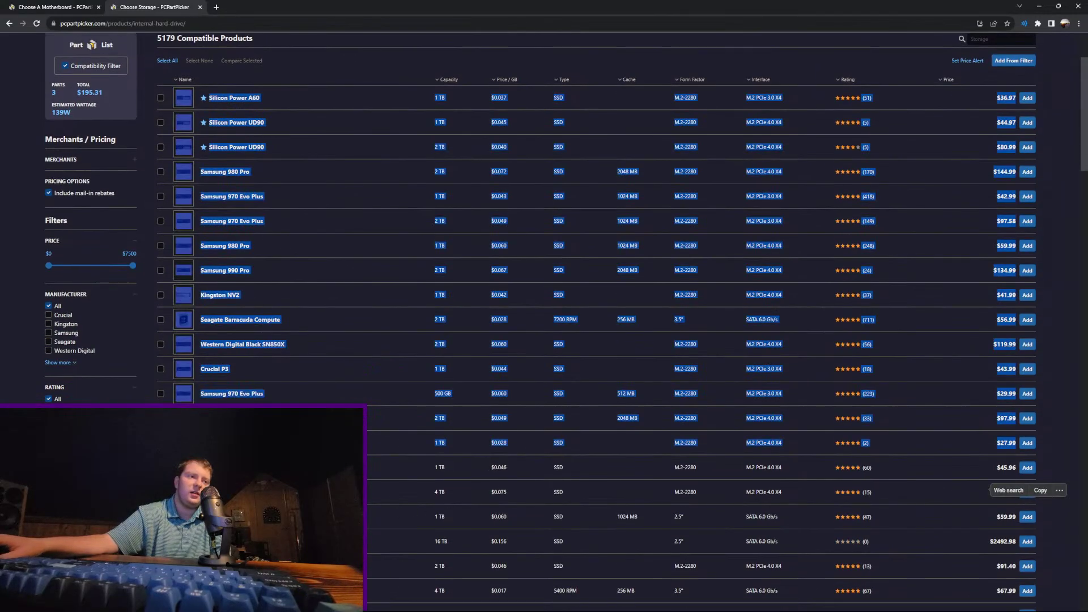
pyautogui.click(365, 478)
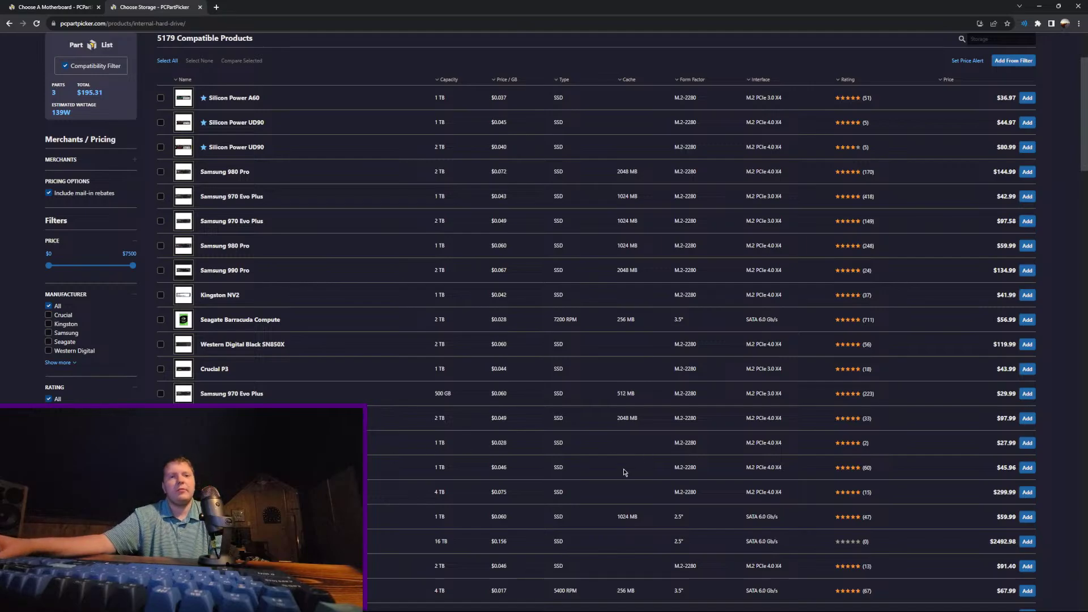
pyautogui.scroll(3, 436, 462)
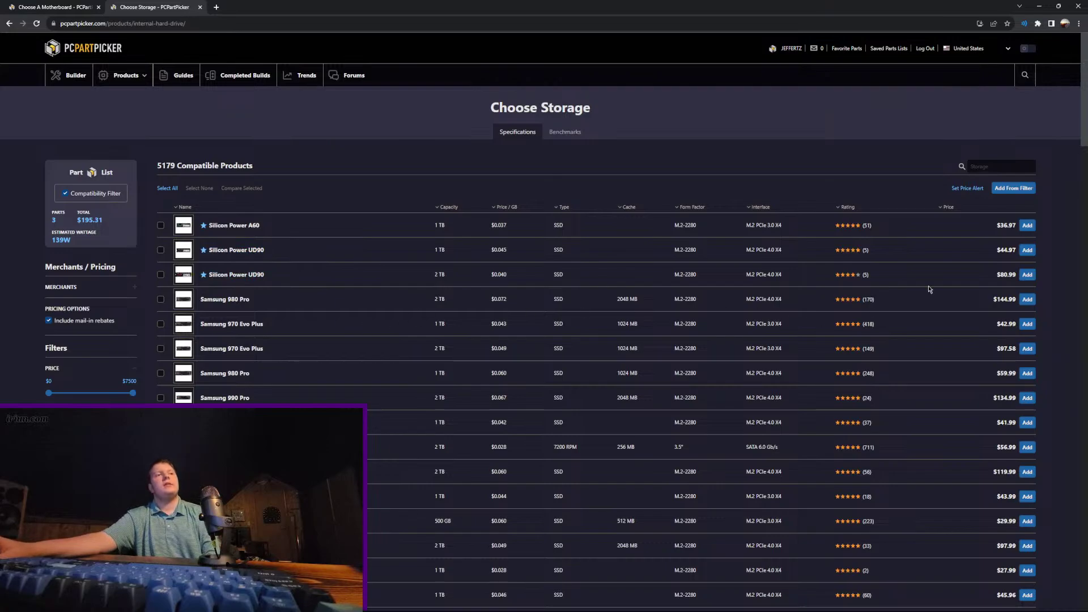
pyautogui.click(1028, 227)
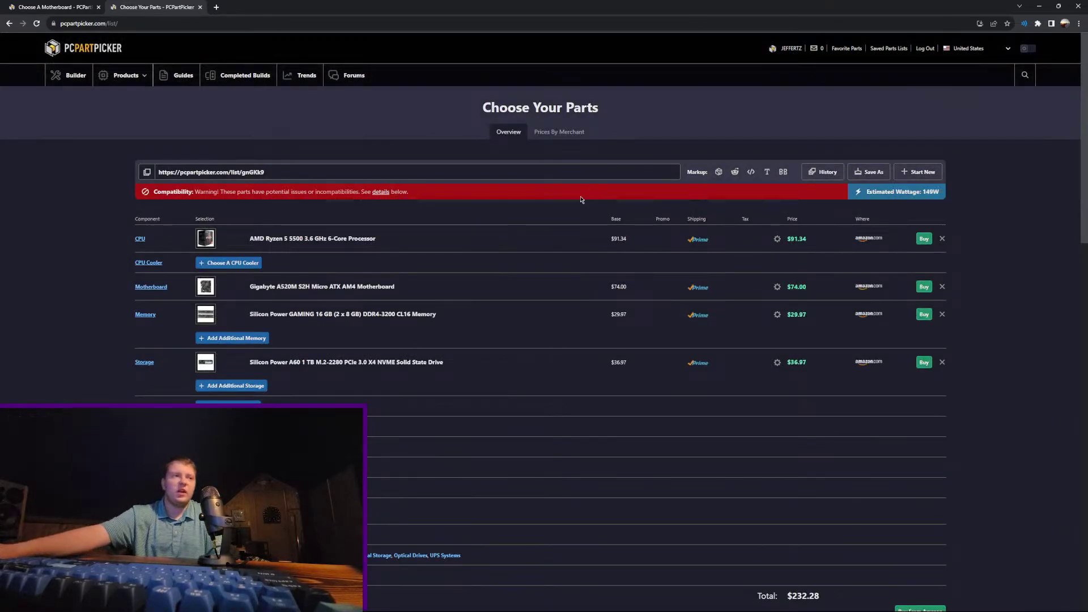
# Step: Open the video card selection from the parts list, search for a750, and sort the cards by ascending price
pyautogui.scroll(-2, 581, 199)
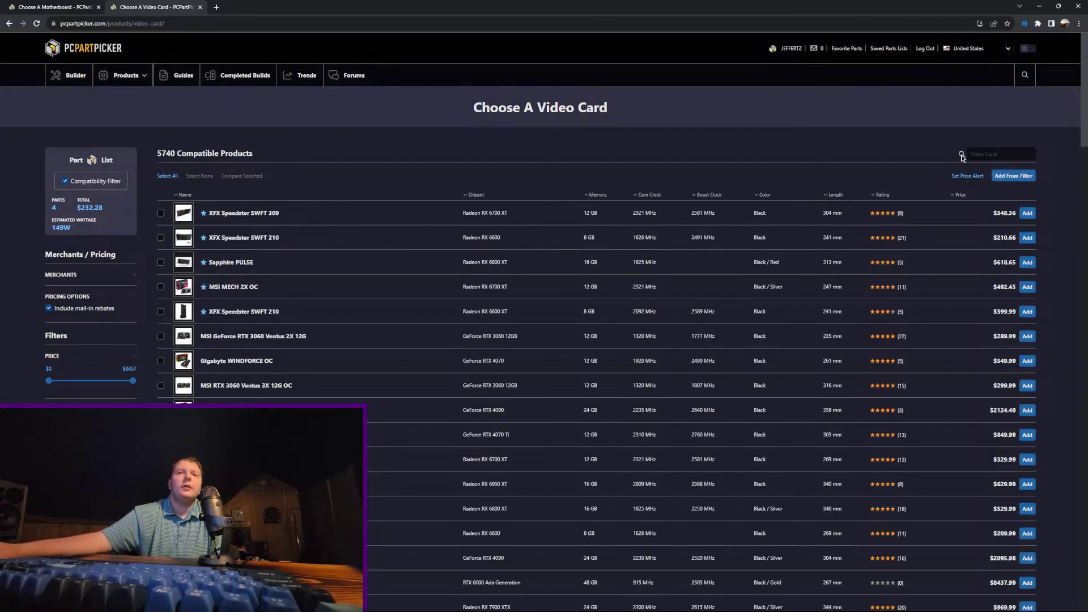
pyautogui.click(1002, 152)
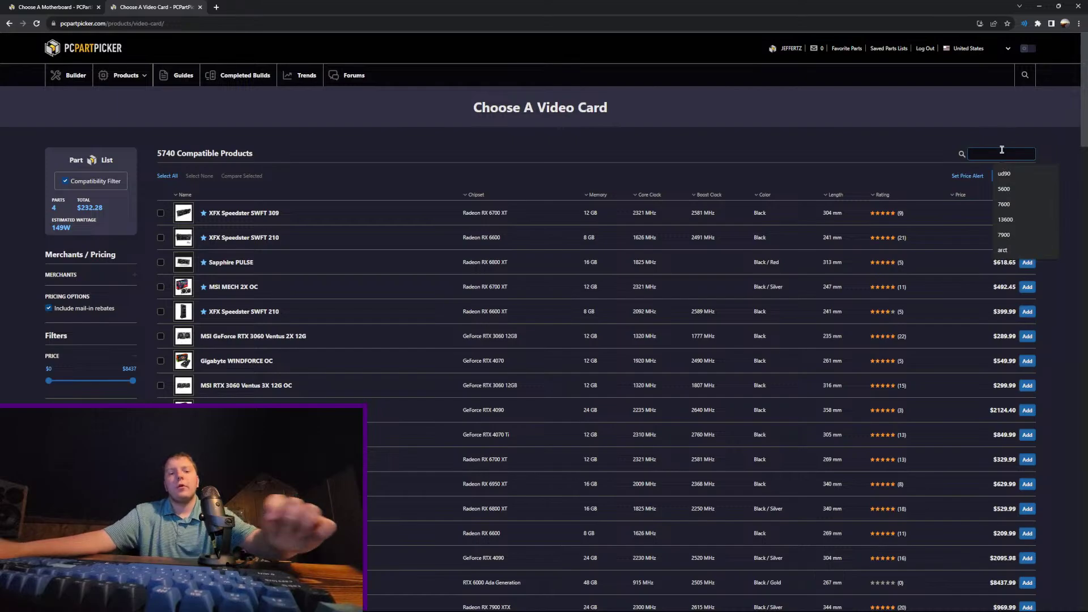
pyautogui.write('a75-')
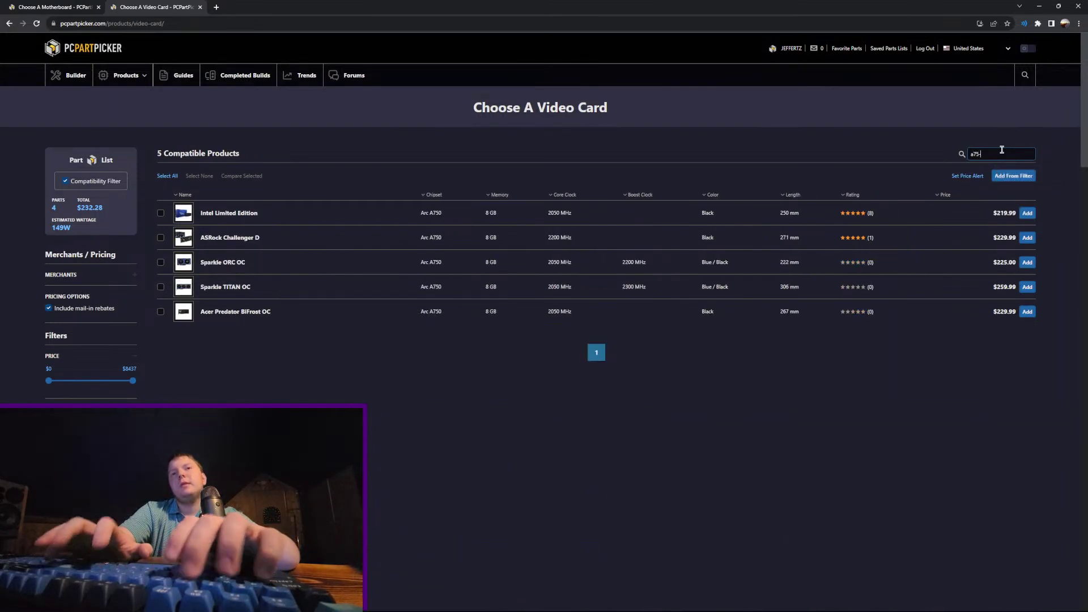
pyautogui.press('BackSpace')
pyautogui.write('0')
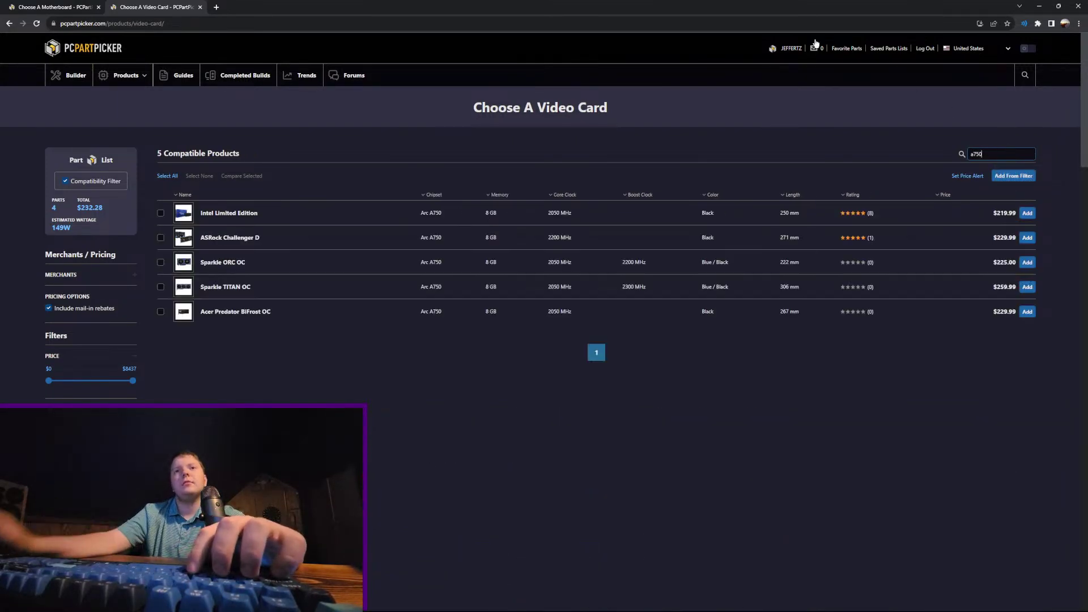
pyautogui.click(963, 195)
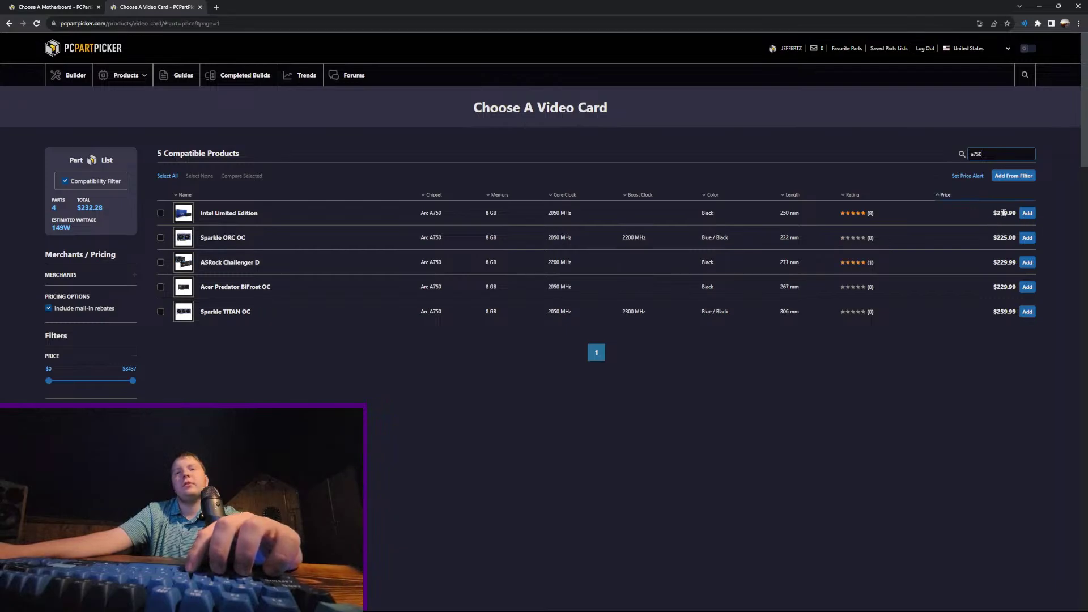
# Step: Search the video cards for 6600 and check the models from the lowest price up
pyautogui.doubleClick(1009, 154)
pyautogui.write('6')
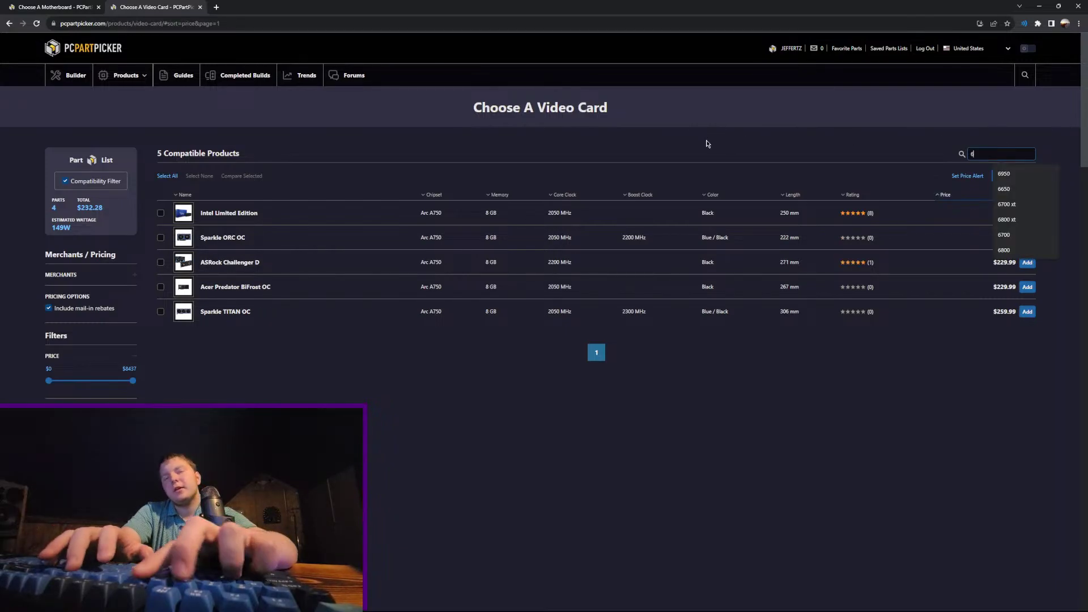
pyautogui.write('600')
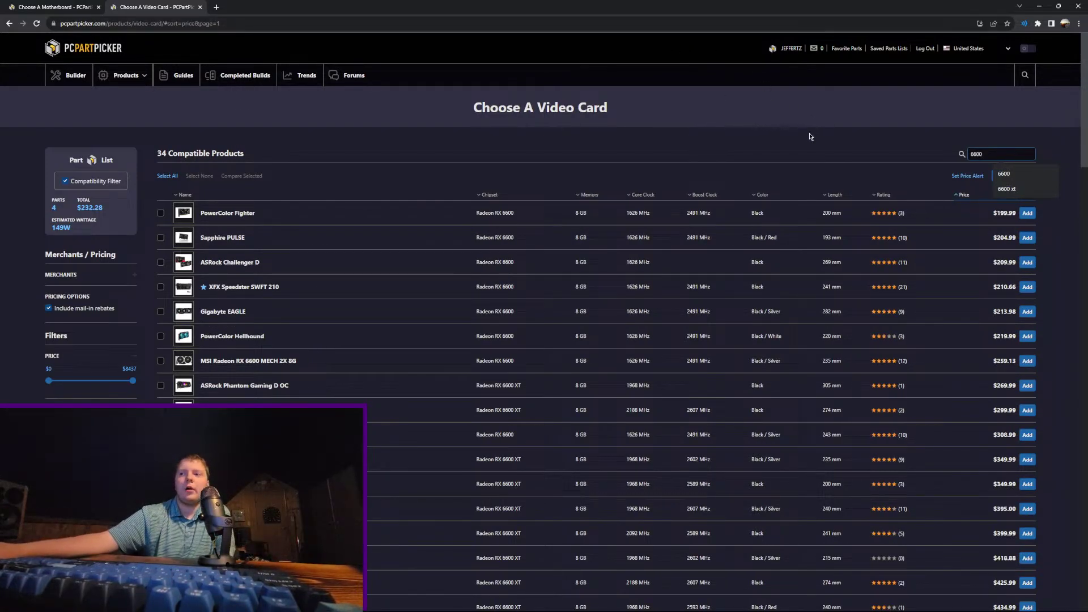
pyautogui.click(965, 195)
pyautogui.click(964, 195)
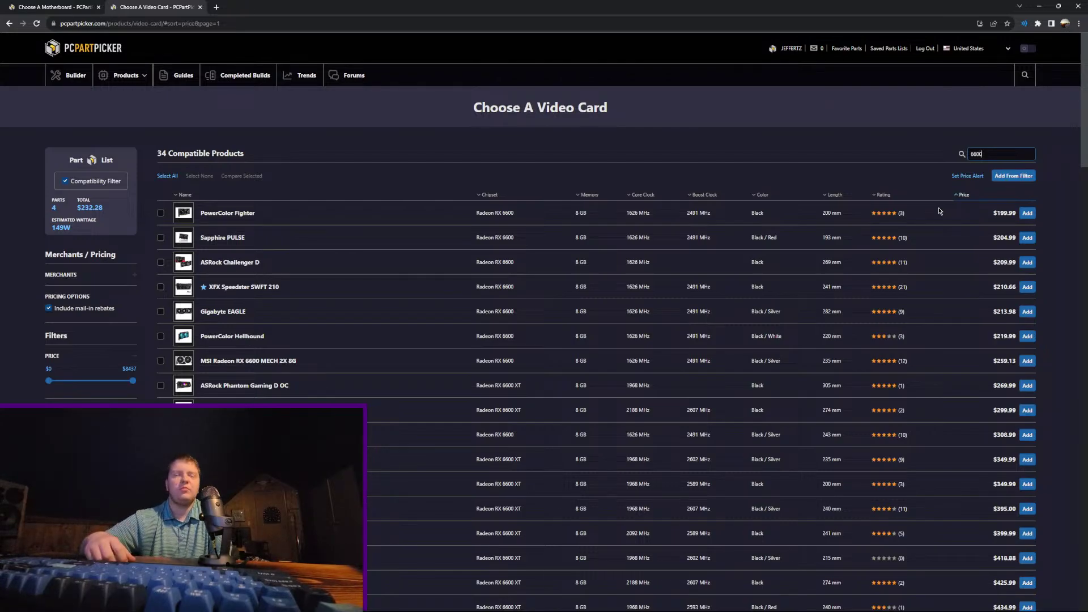
# Step: Search the video cards for 6600 xt and for 6650 to compare their prices
pyautogui.click(1026, 154)
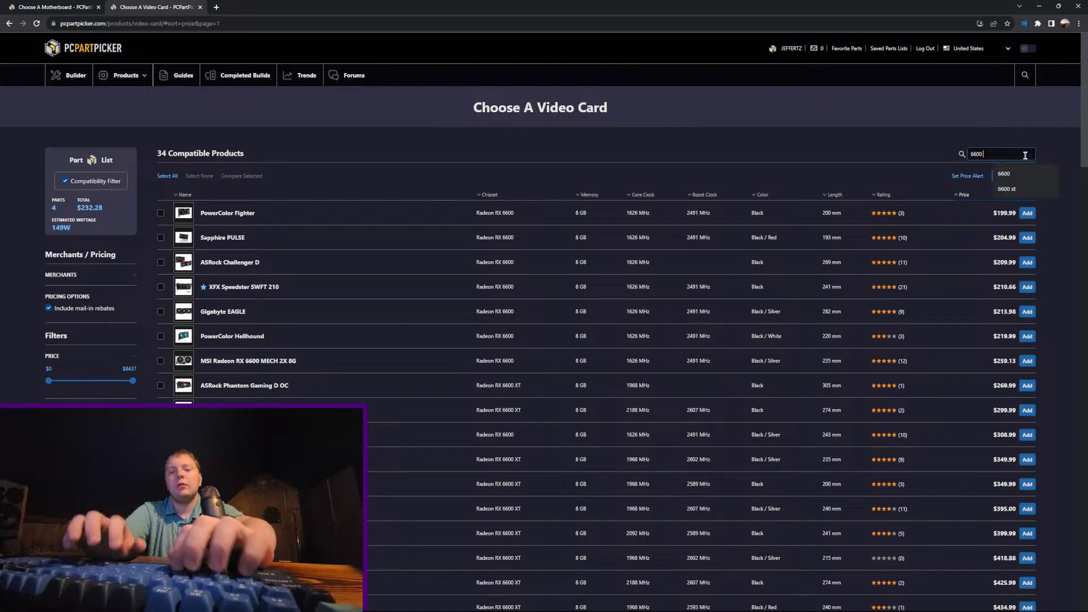
pyautogui.write('xt')
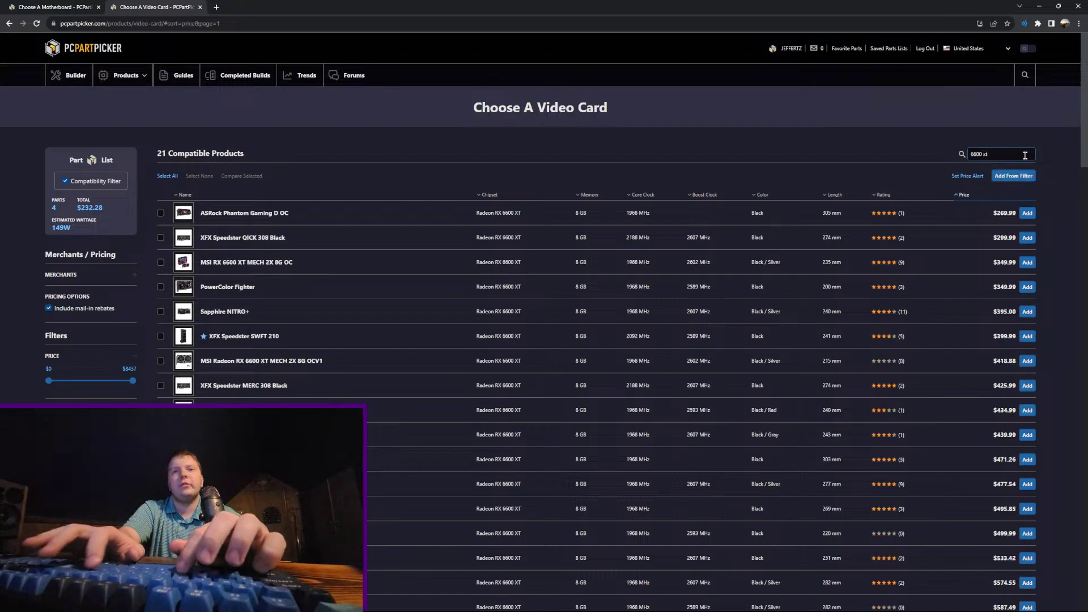
pyautogui.press('BackSpace')
pyautogui.press('BackSpace')
pyautogui.press('BackSpace')
pyautogui.press('BackSpace')
pyautogui.press('BackSpace')
pyautogui.write('50')
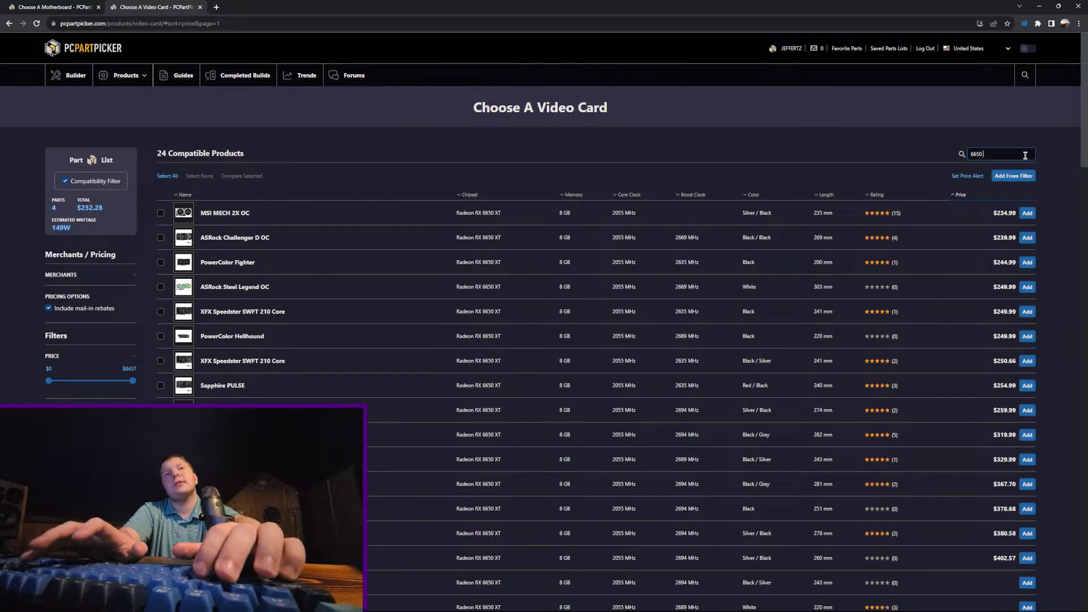
# Step: Search the video cards for 6600 again and add the PowerColor Fighter Radeon RX 6600 to the parts list
pyautogui.press('BackSpace')
pyautogui.press('BackSpace')
pyautogui.write('00')
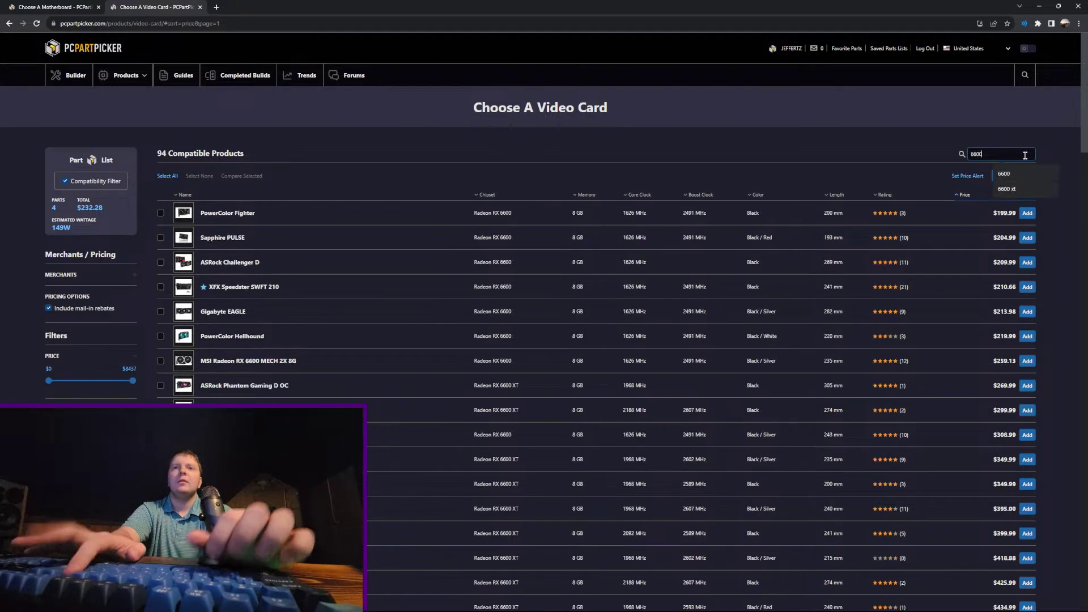
pyautogui.click(1026, 213)
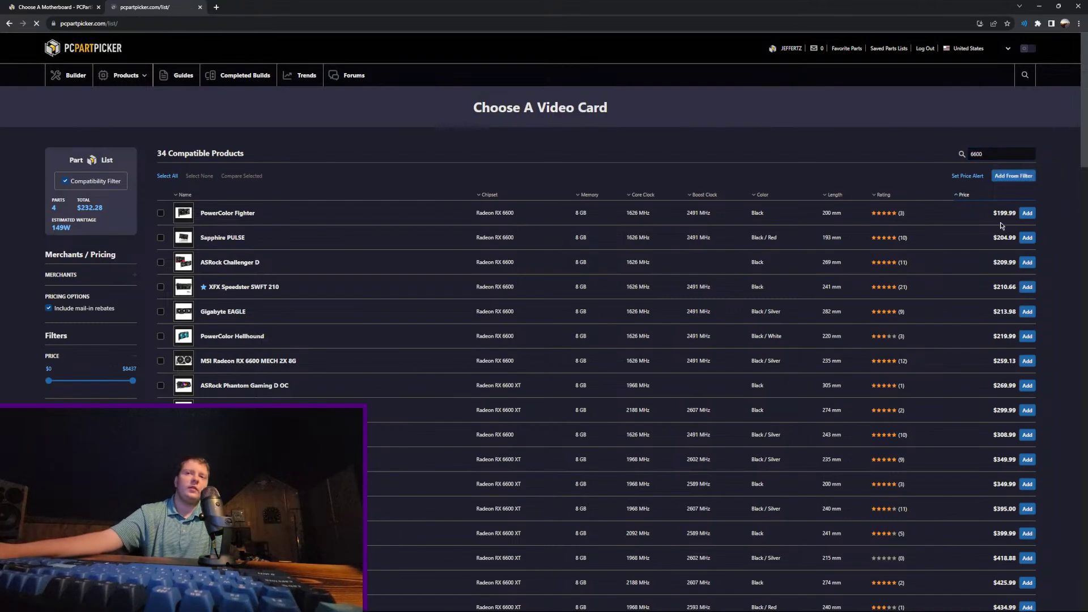
# Step: Open the case selection from the parts list and look through the cases' images, form factors and prices
pyautogui.scroll(-2, 547, 303)
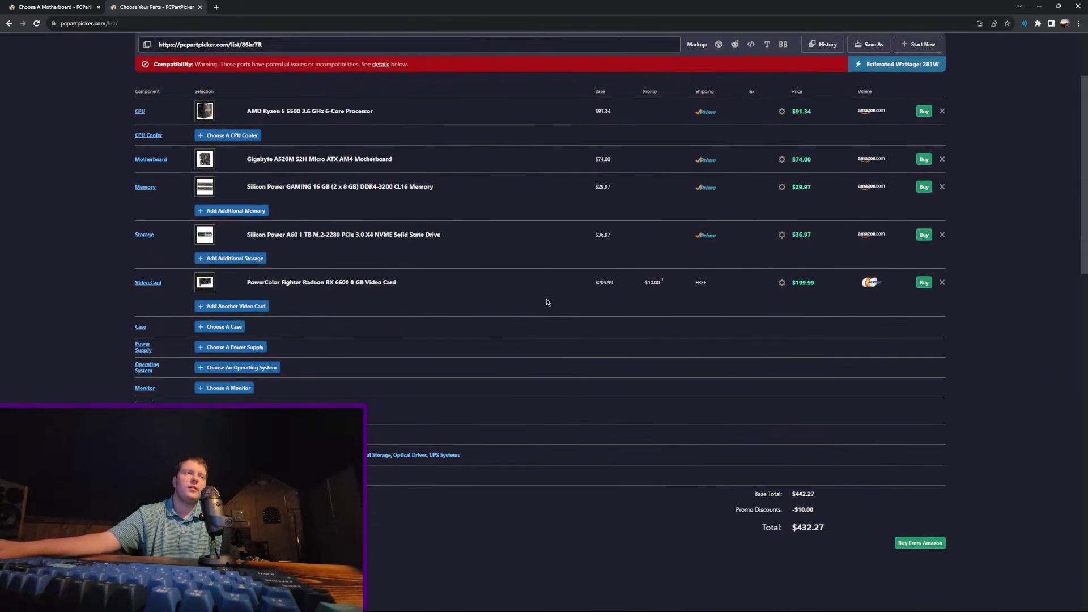
pyautogui.click(235, 327)
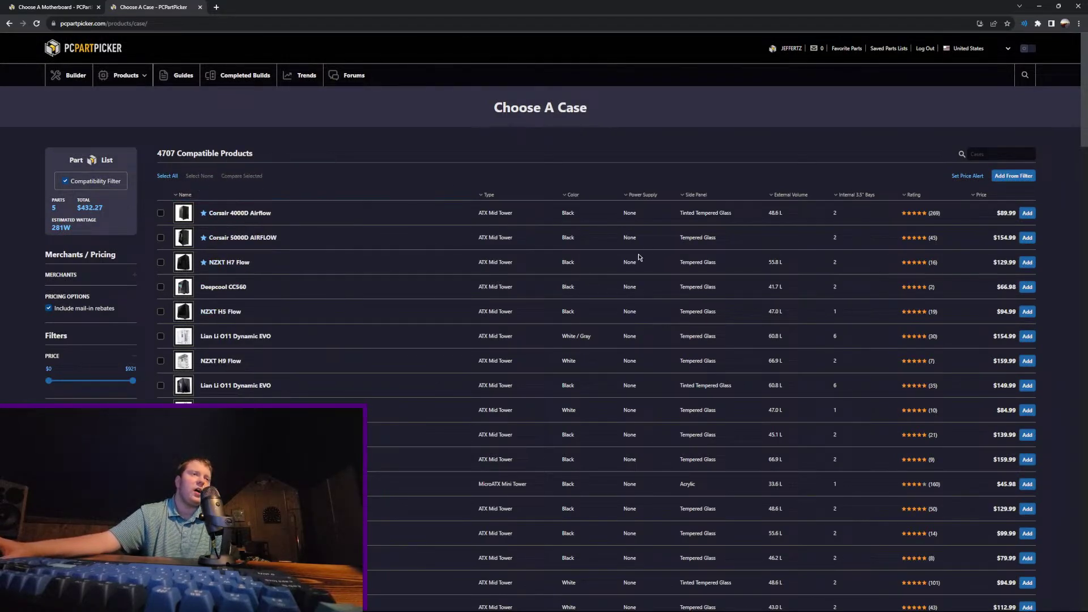
pyautogui.scroll(-2, 397, 352)
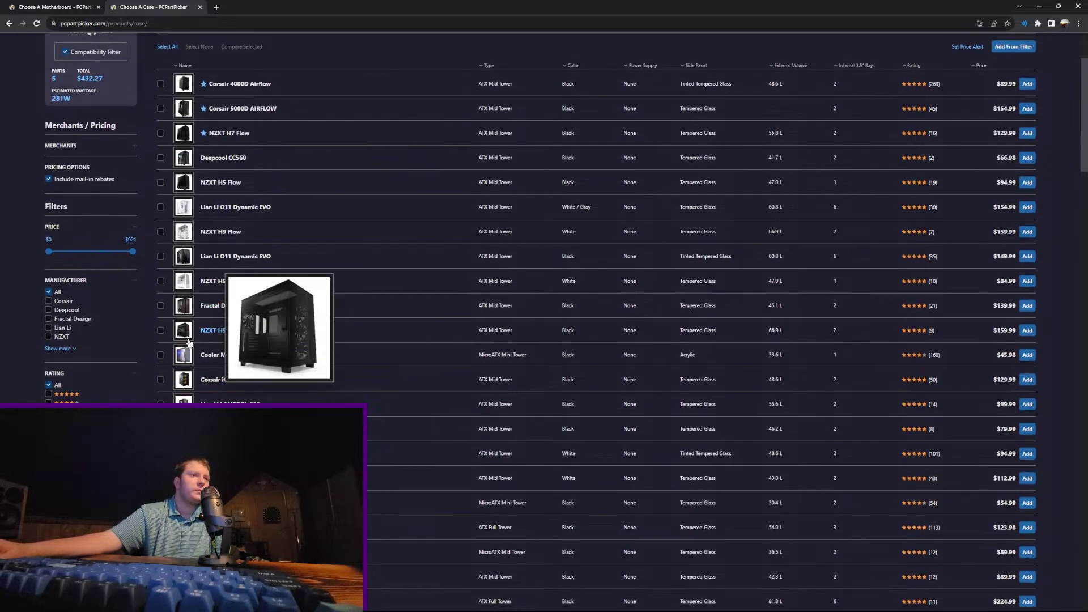
pyautogui.scroll(-1, 208, 329)
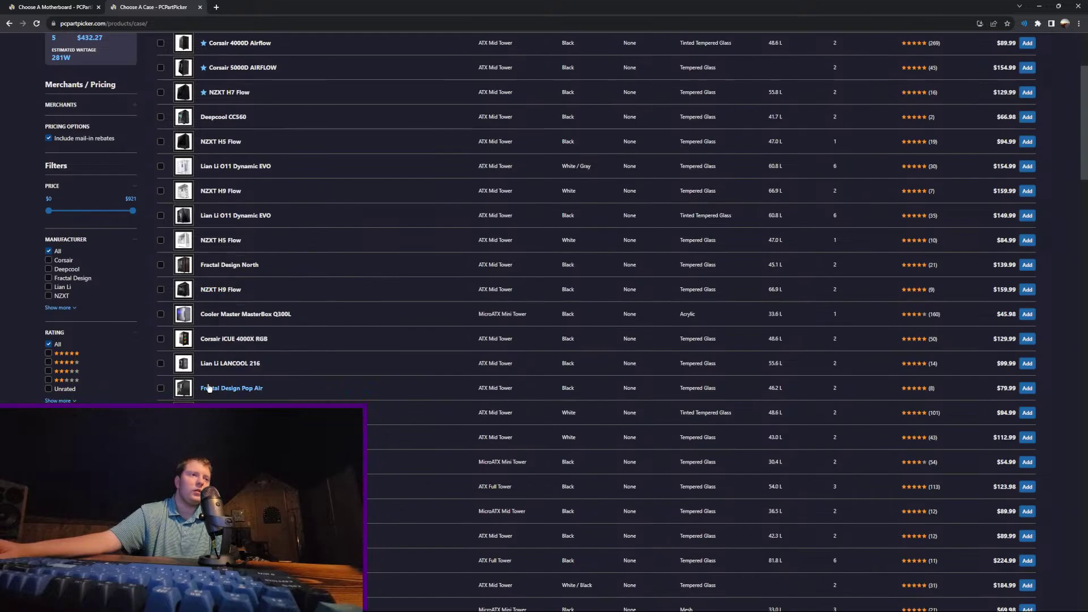
pyautogui.moveTo(181, 371)
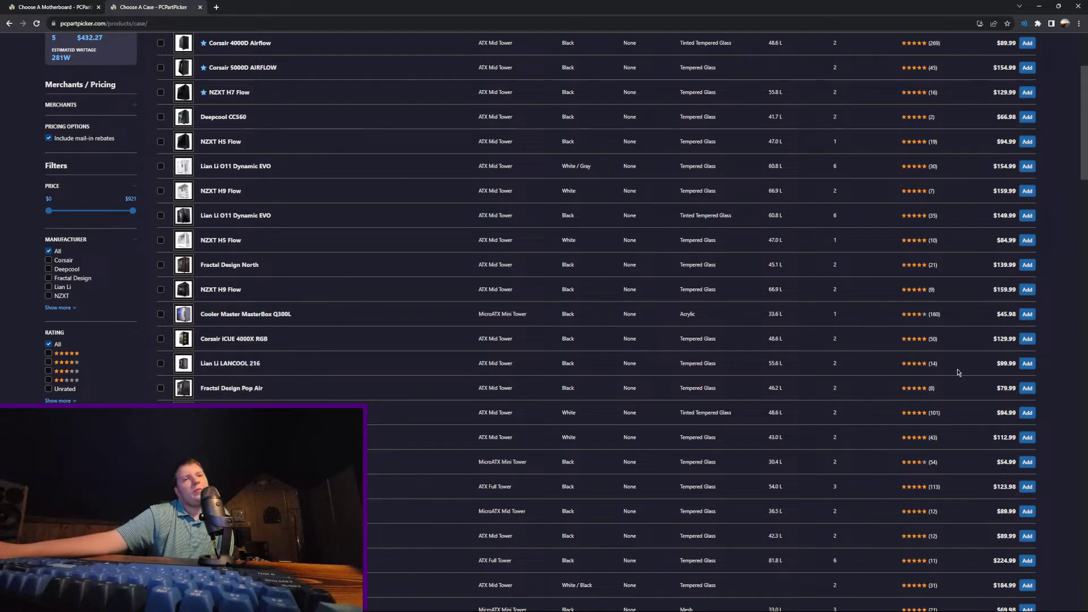
pyautogui.scroll(-2, 848, 377)
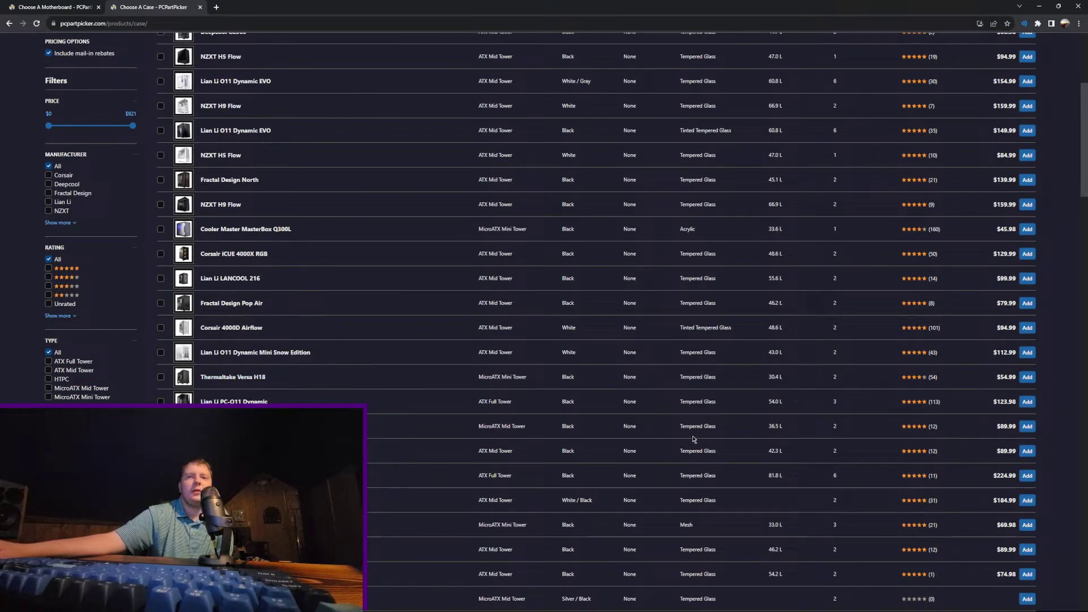
pyautogui.scroll(-2, 265, 310)
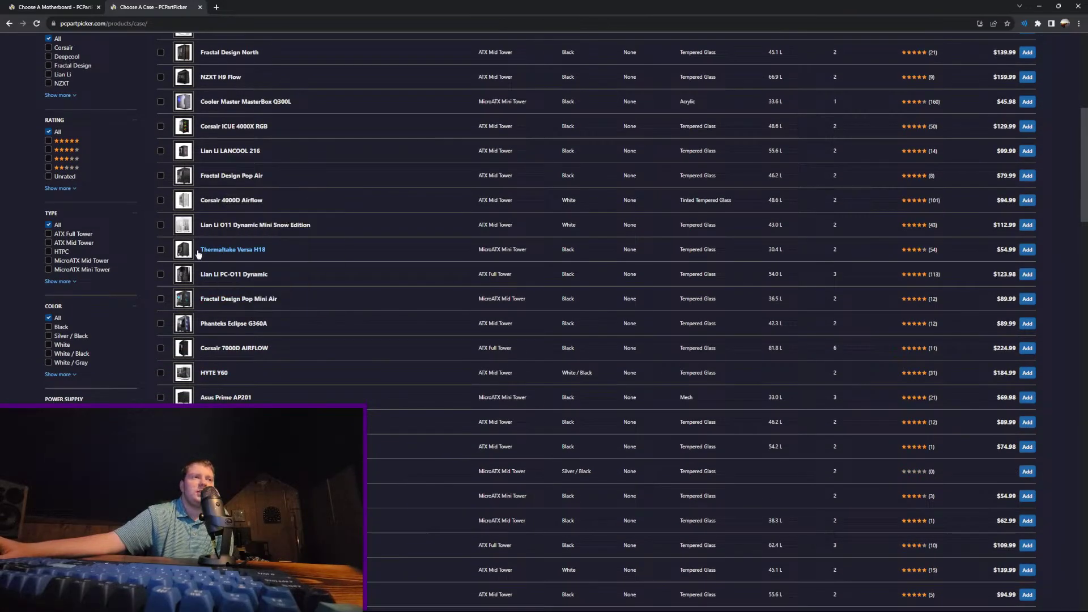
pyautogui.scroll(-1, 397, 317)
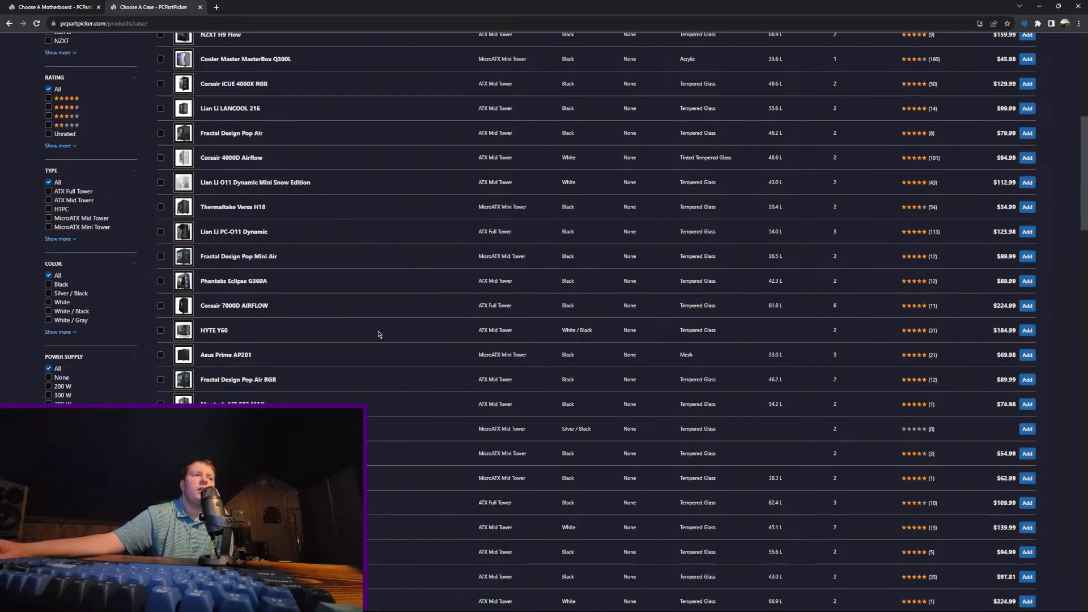
pyautogui.scroll(-1, 355, 335)
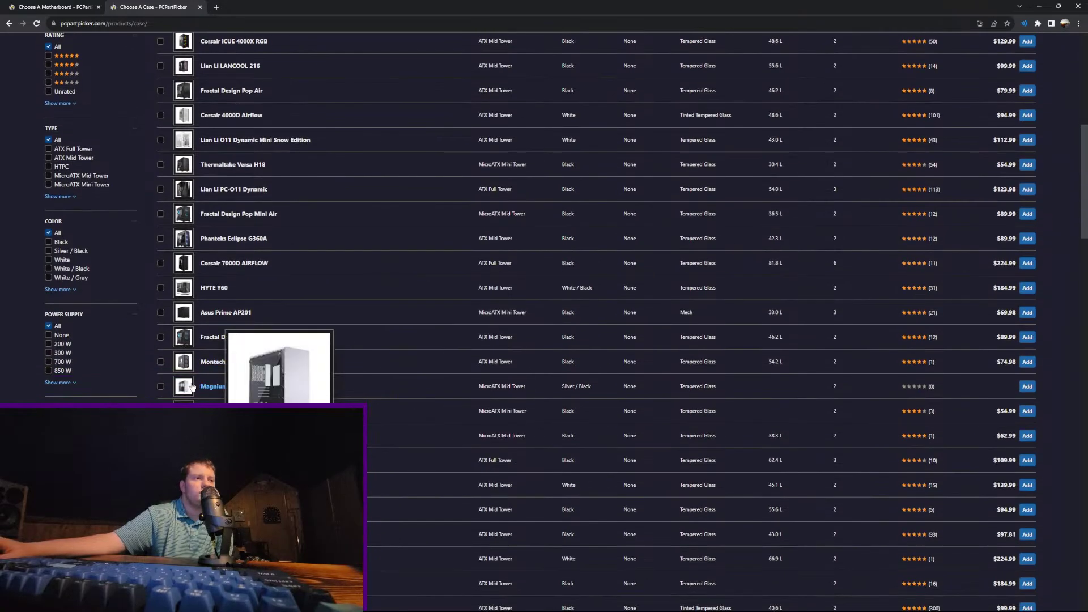
pyautogui.scroll(-2, 205, 392)
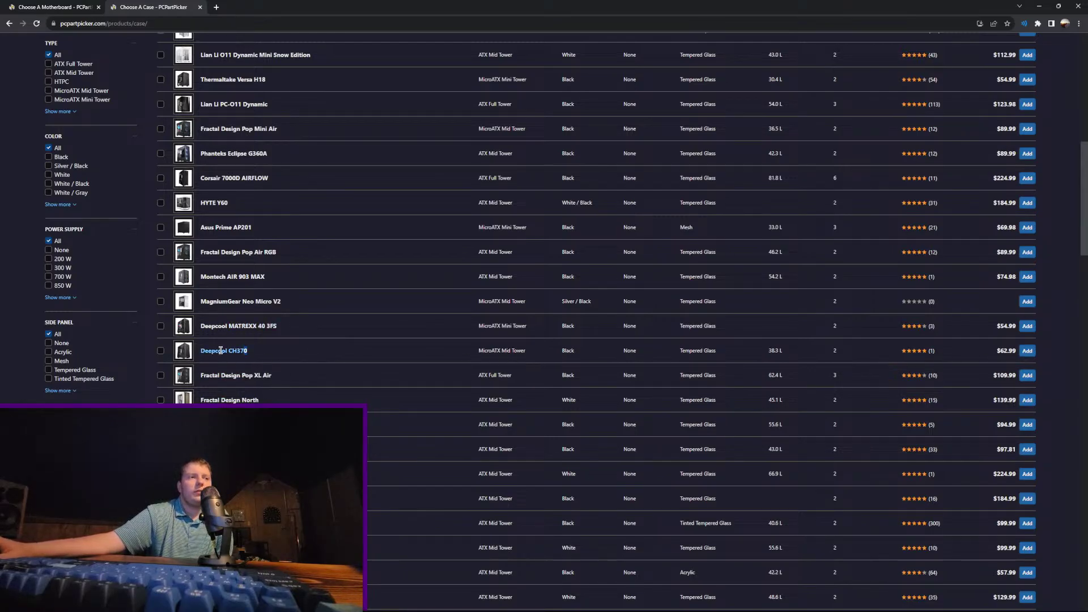
# Step: Choose the Deepcool CH370 MicroATX case and add it to the parts list
pyautogui.moveTo(261, 350); pyautogui.dragTo(197, 330)
pyautogui.click(373, 366)
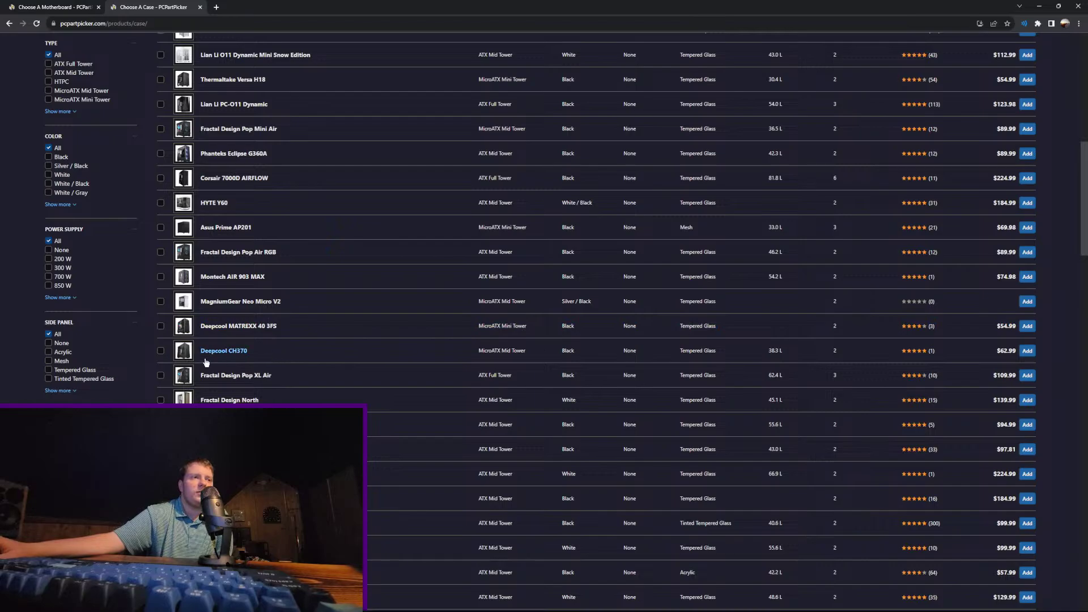
pyautogui.click(1028, 351)
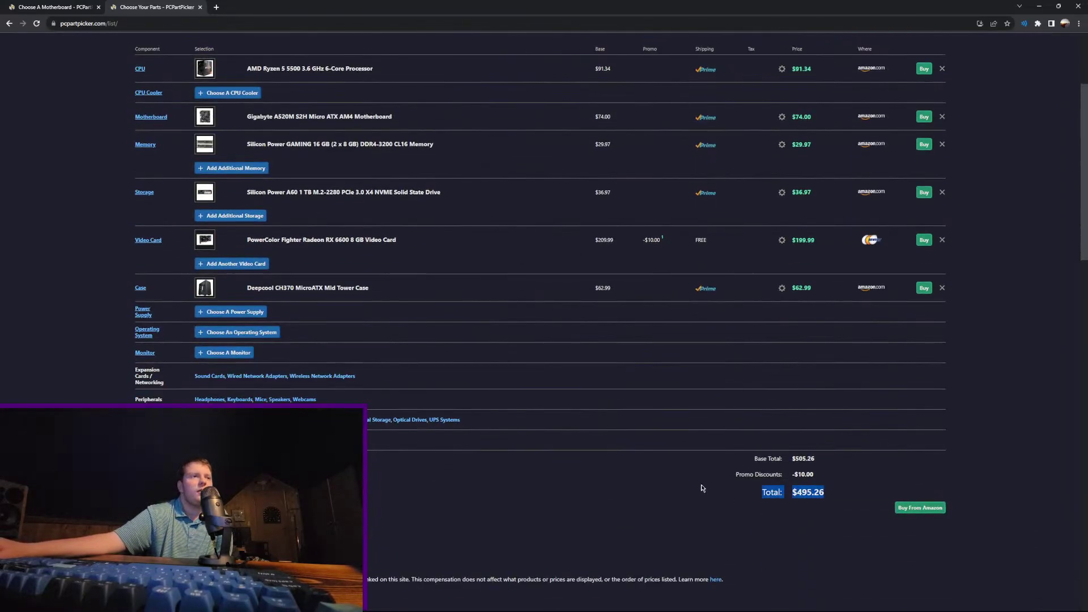
# Step: Open the power supply selection and check the specifications and price of the 600 W Thermaltake Toughpower GX2
pyautogui.scroll(2, 482, 452)
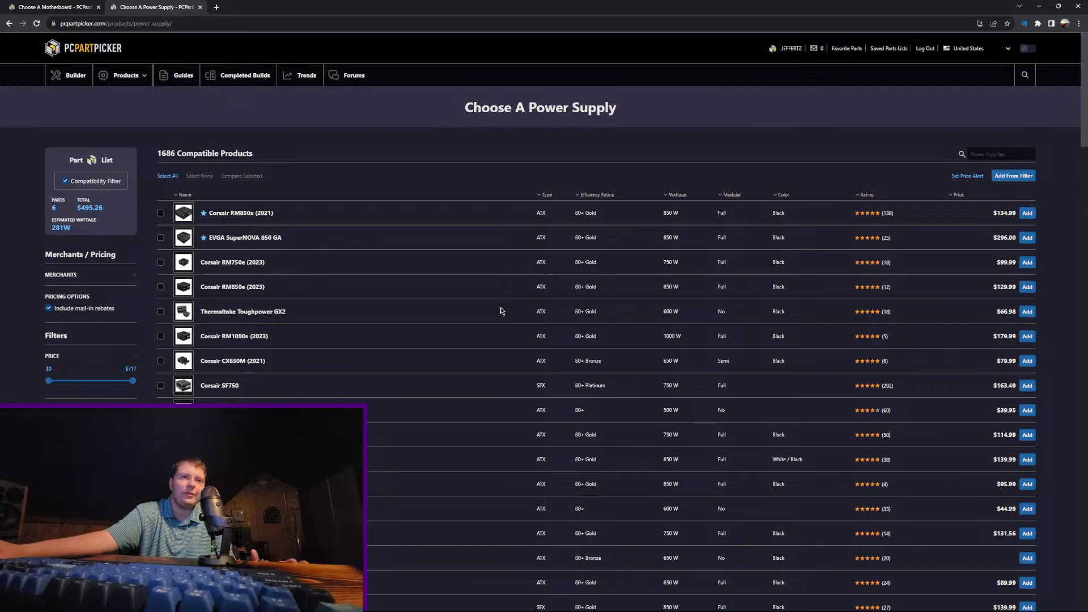
pyautogui.moveTo(527, 312); pyautogui.dragTo(164, 153)
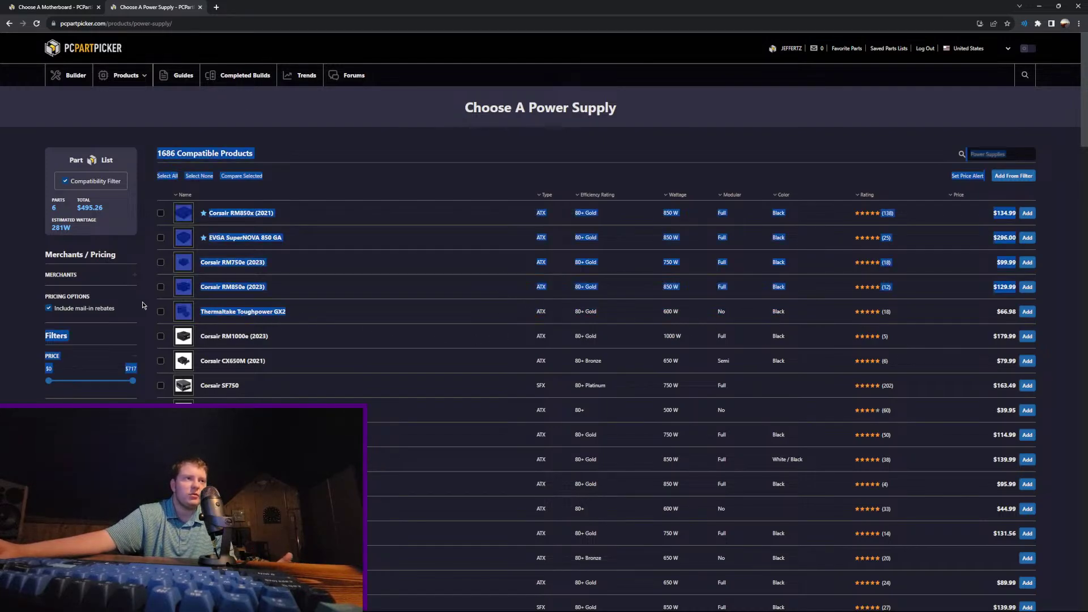
pyautogui.click(568, 356)
pyautogui.moveTo(526, 322); pyautogui.dragTo(376, 328)
pyautogui.click(795, 353)
pyautogui.click(1007, 314)
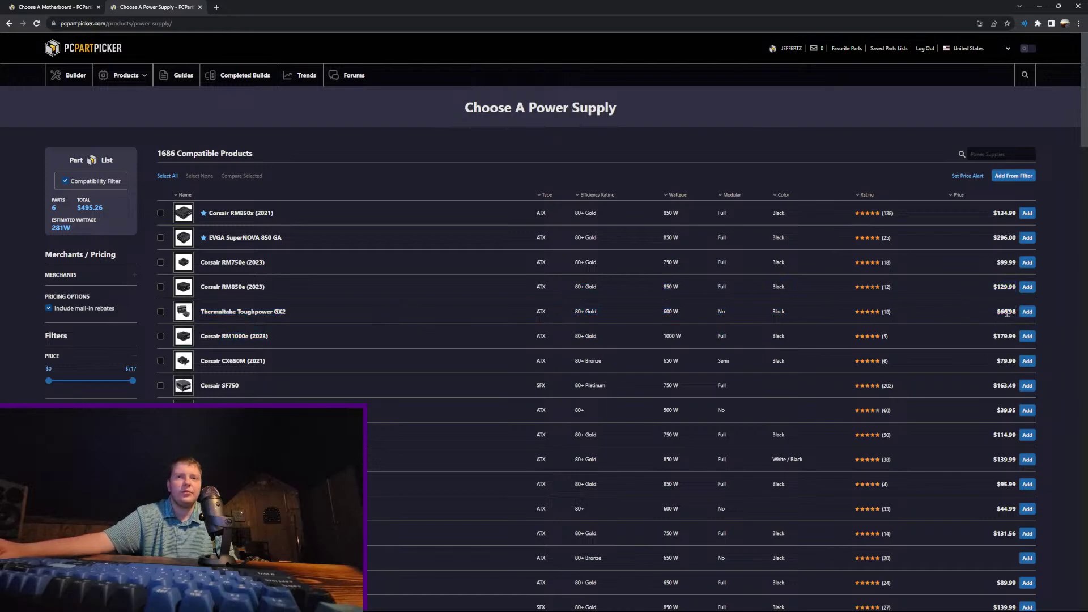
# Step: Add the 600 W Thermaltake Toughpower GX2 power supply to the parts list
pyautogui.moveTo(1006, 313); pyautogui.dragTo(1018, 316)
pyautogui.click(855, 341)
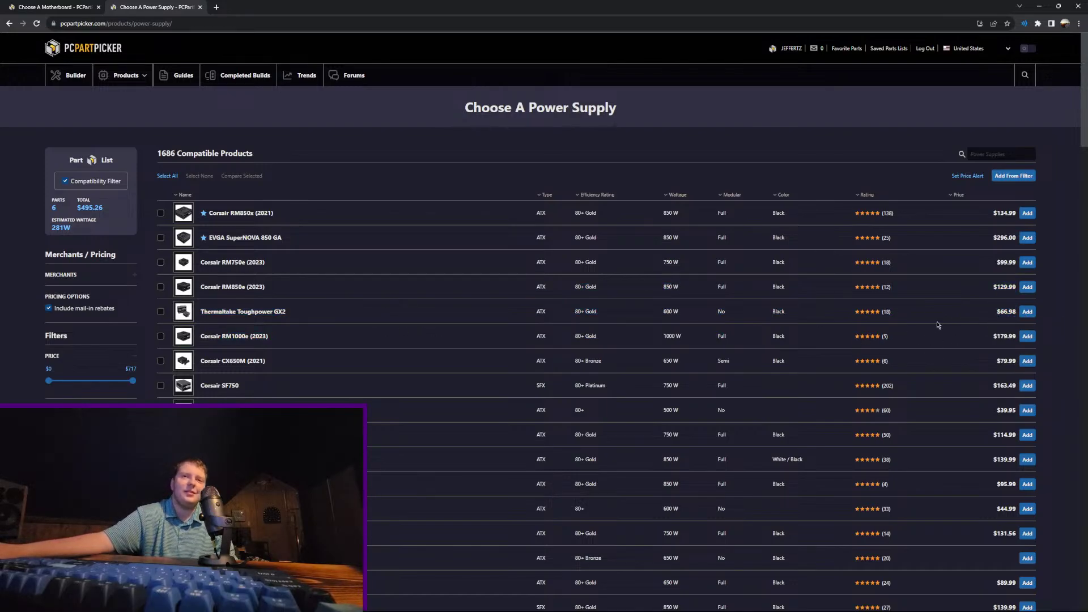
pyautogui.moveTo(938, 323); pyautogui.dragTo(553, 333)
pyautogui.click(550, 332)
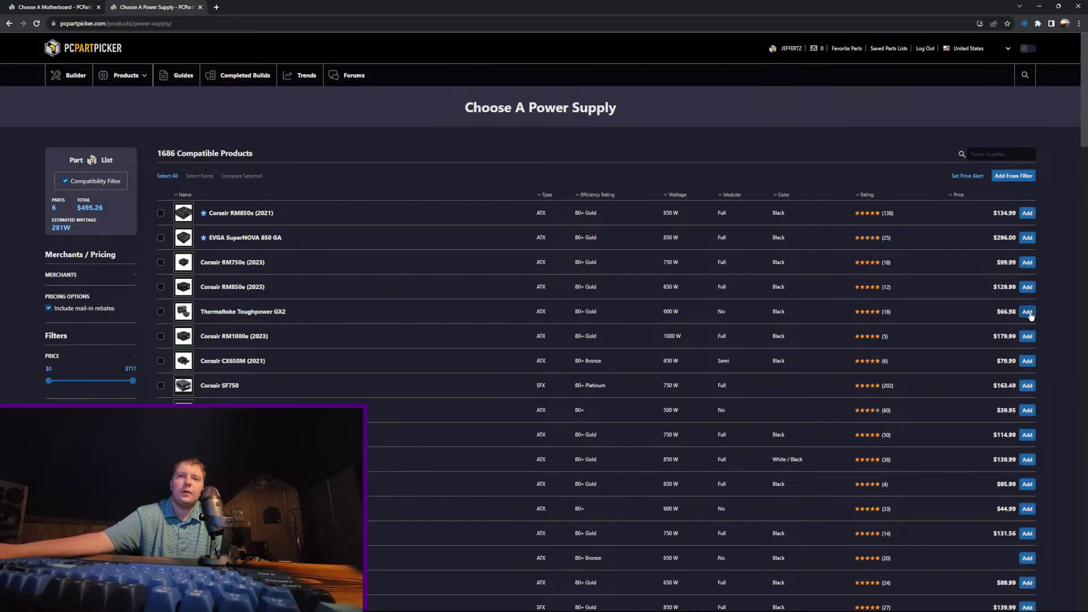
pyautogui.click(1030, 315)
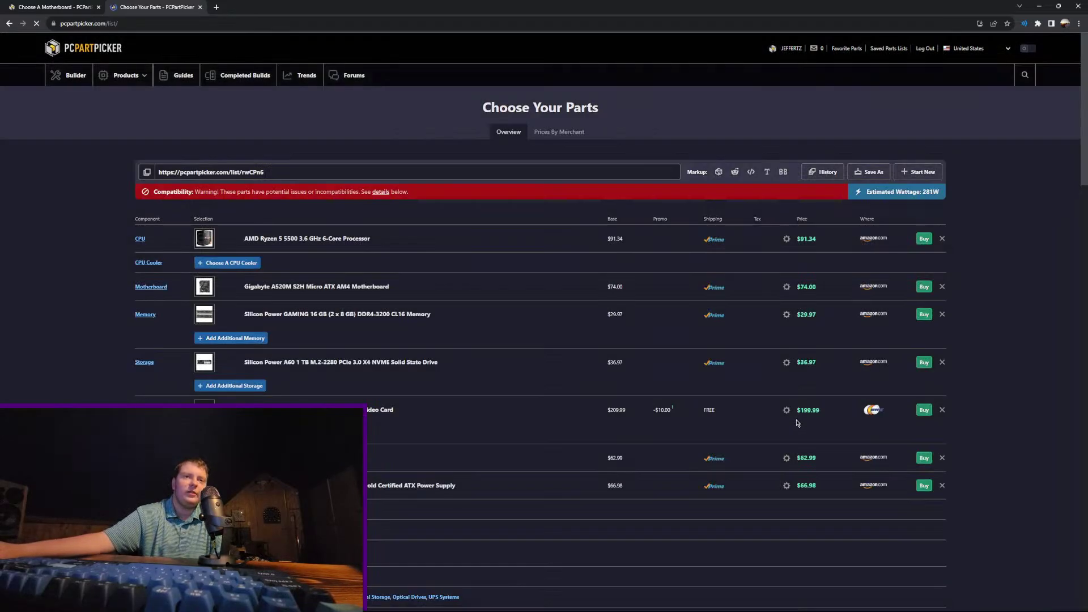
# Step: Review the complete parts list, checking each chosen component, its price and merchant, and the build's total
pyautogui.scroll(-5, 863, 461)
pyautogui.scroll(2, 831, 567)
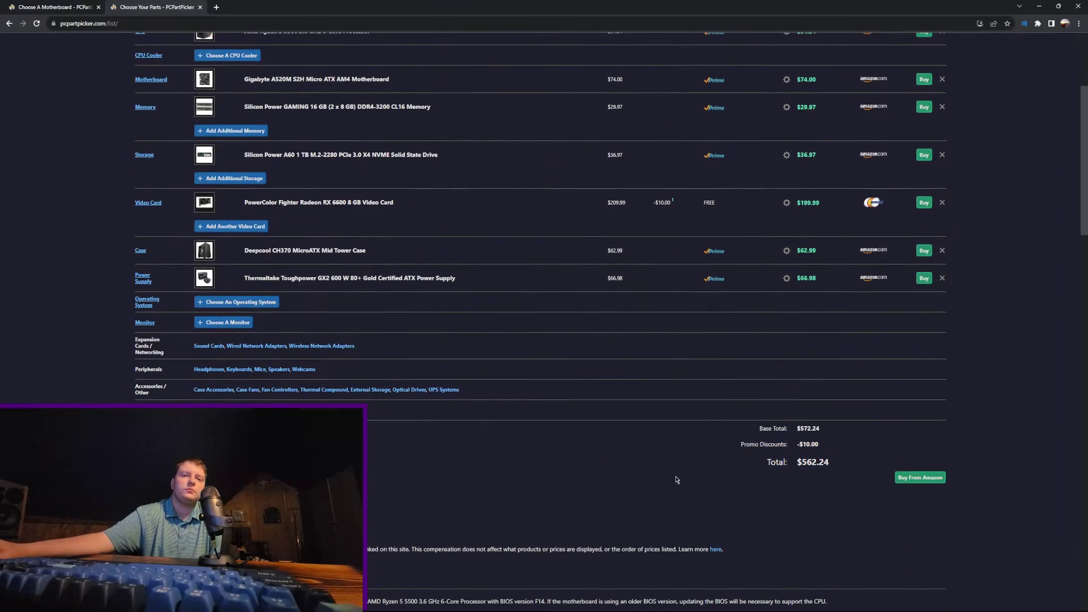
pyautogui.moveTo(837, 591); pyautogui.dragTo(754, 585)
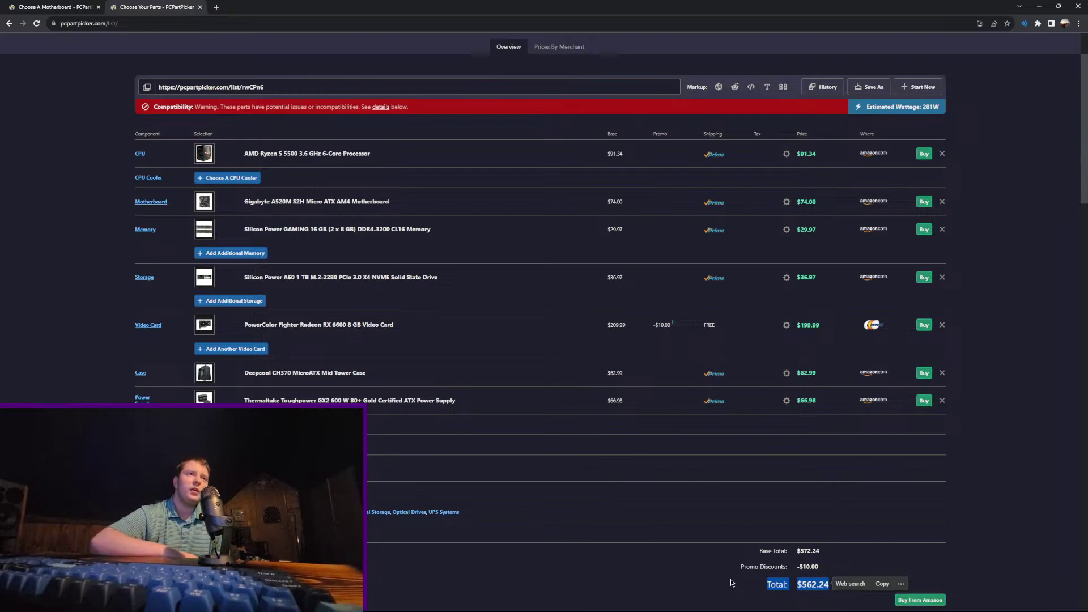
pyautogui.click(386, 167)
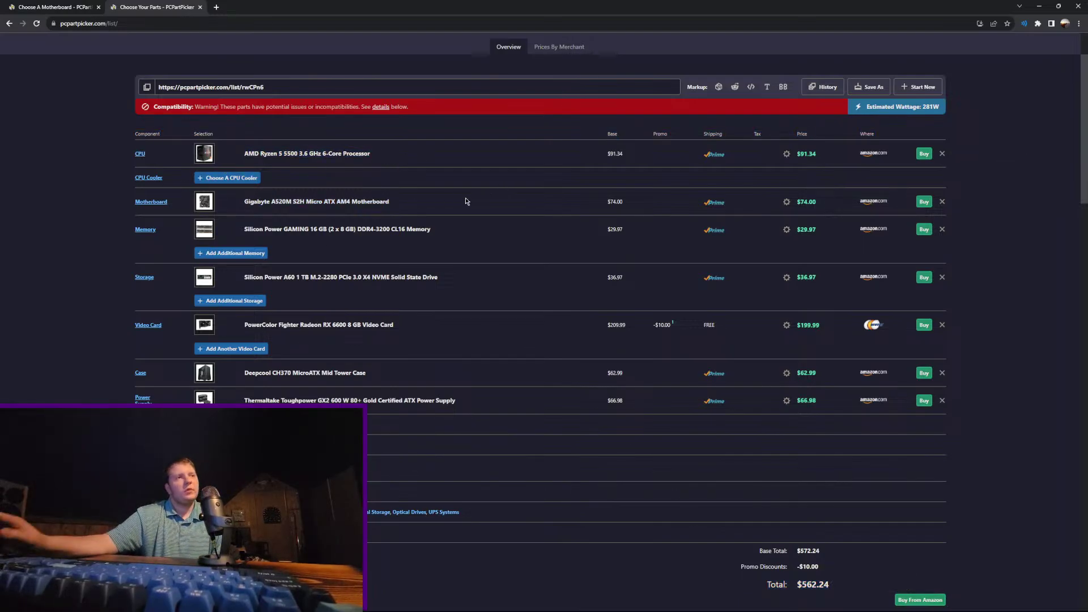
pyautogui.moveTo(364, 156); pyautogui.dragTo(195, 134)
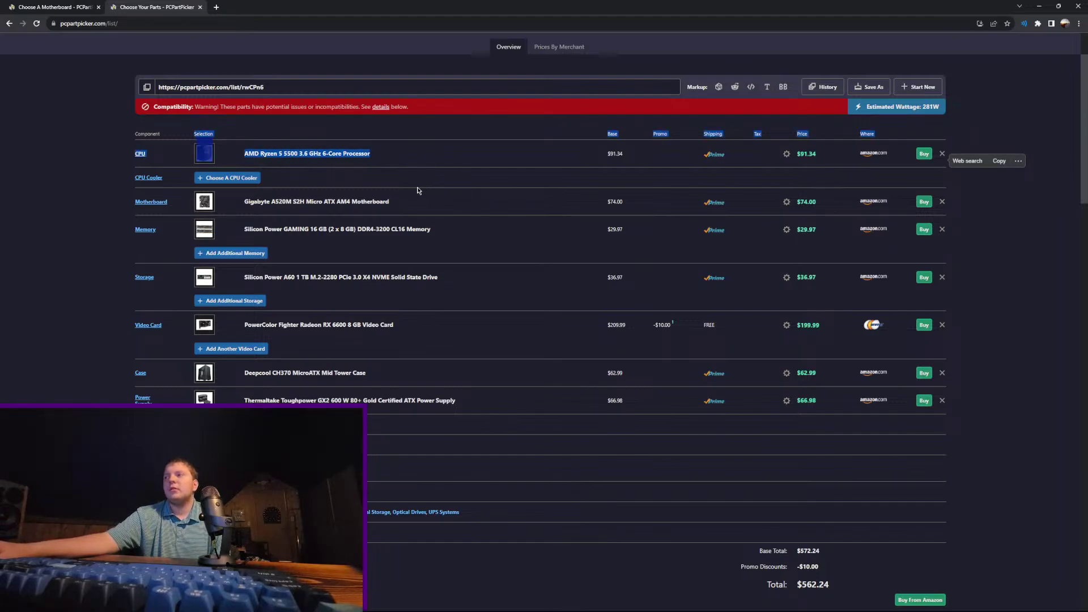
pyautogui.scroll(-2, 843, 448)
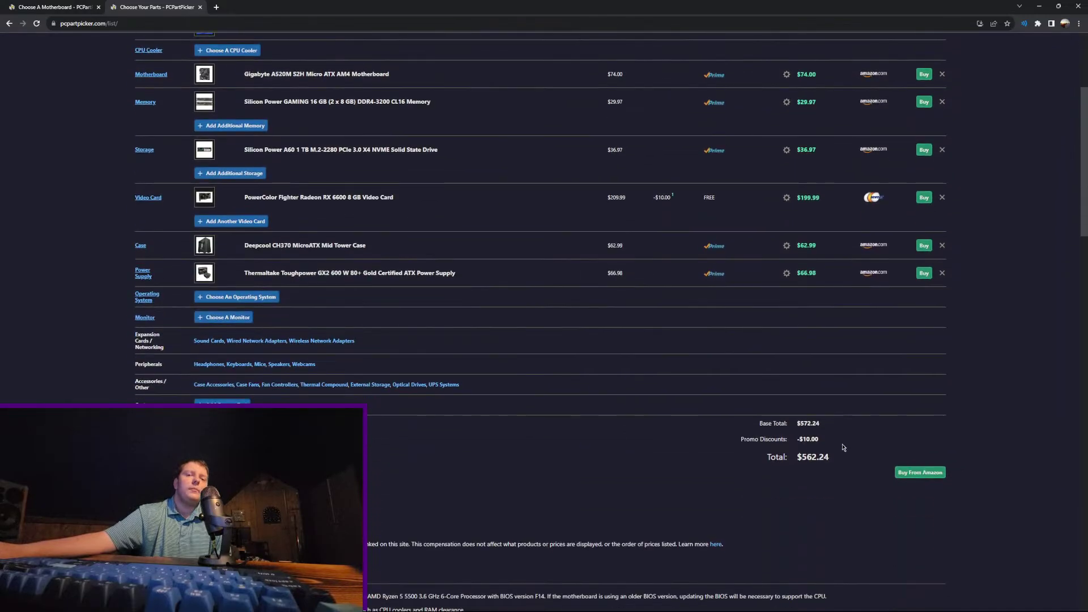
pyautogui.scroll(2, 843, 448)
pyautogui.scroll(-1, 760, 444)
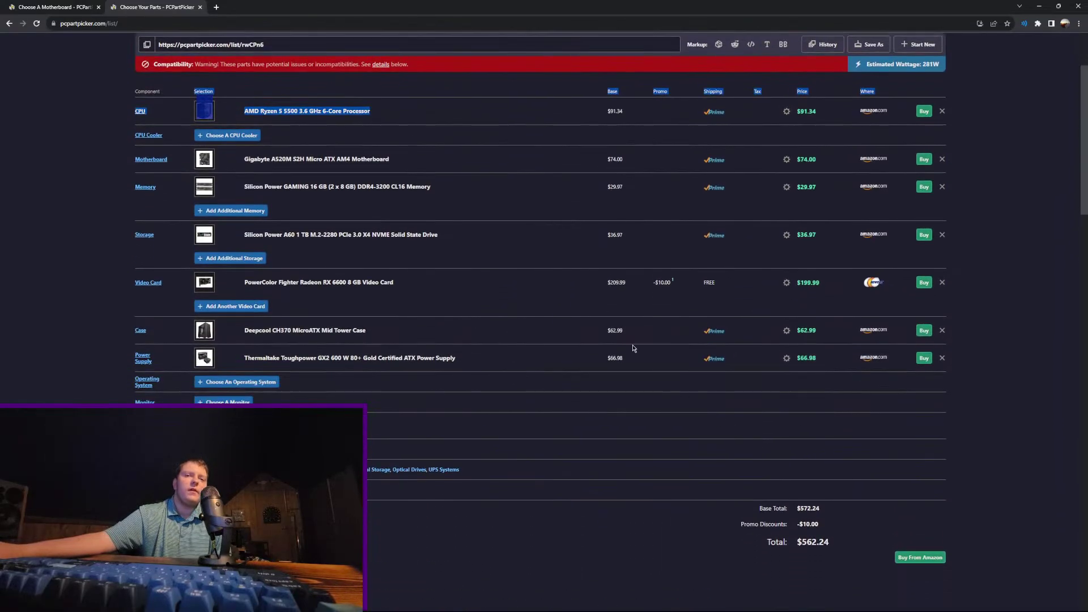
pyautogui.scroll(-1, 856, 421)
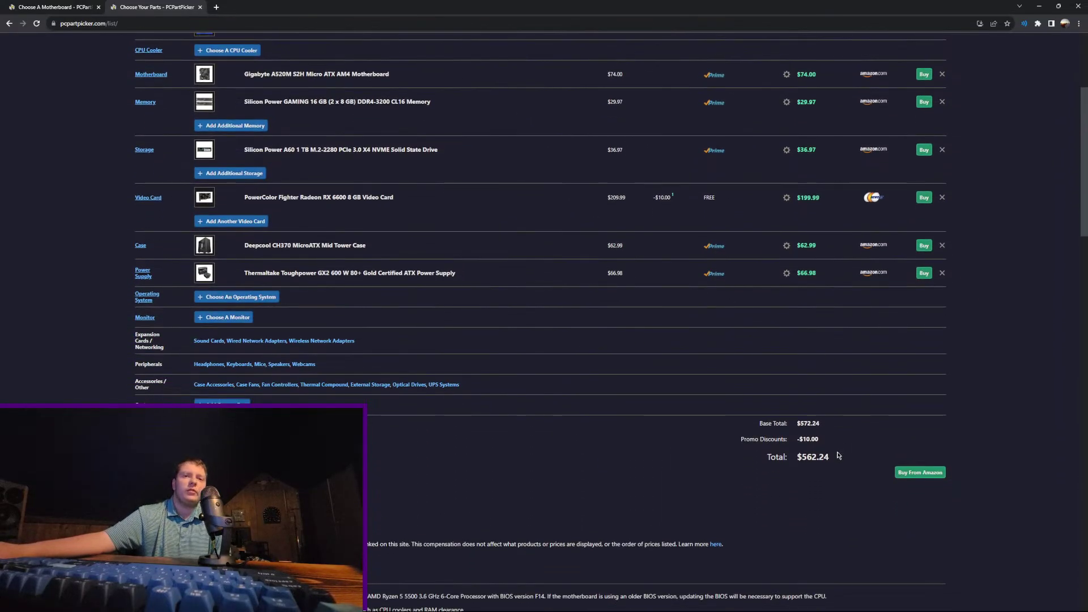
pyautogui.moveTo(838, 456); pyautogui.dragTo(659, 428)
pyautogui.scroll(1, 666, 434)
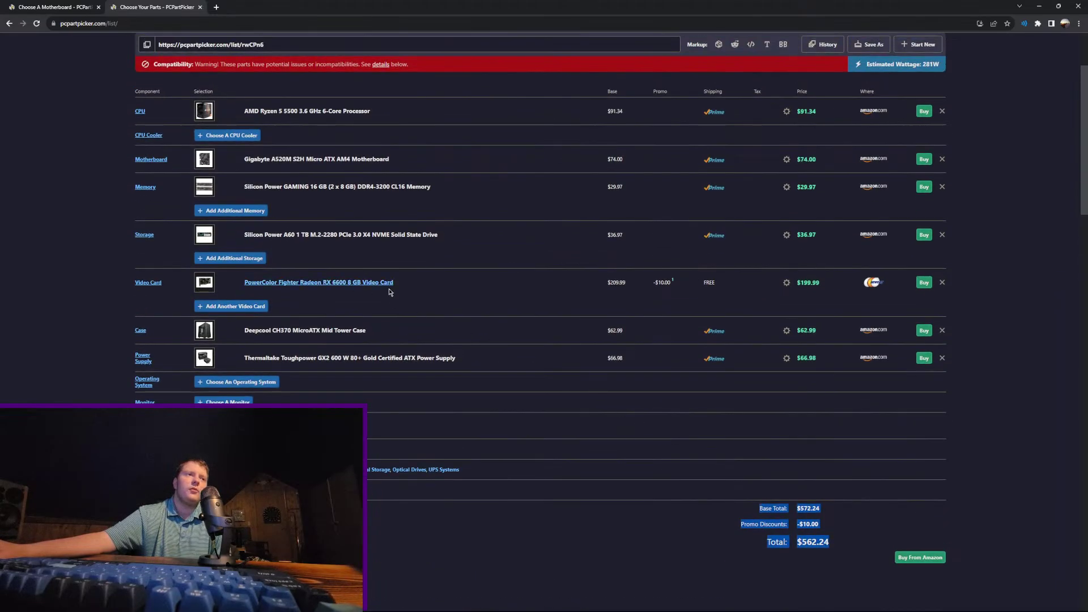
pyautogui.moveTo(477, 366); pyautogui.dragTo(222, 201)
pyautogui.click(499, 329)
pyautogui.scroll(1, 498, 330)
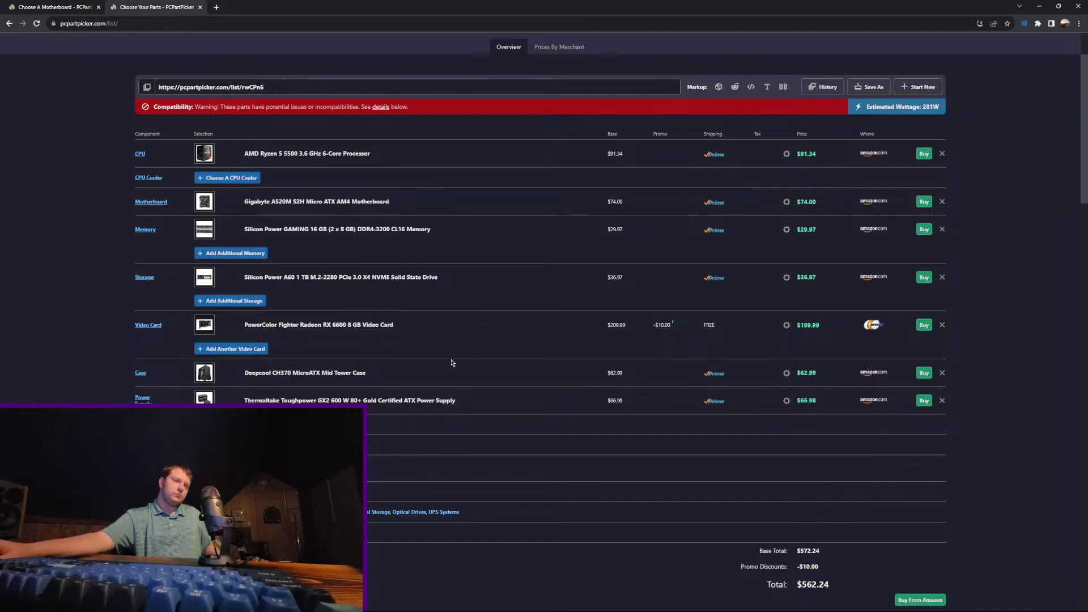
pyautogui.scroll(-1, 451, 363)
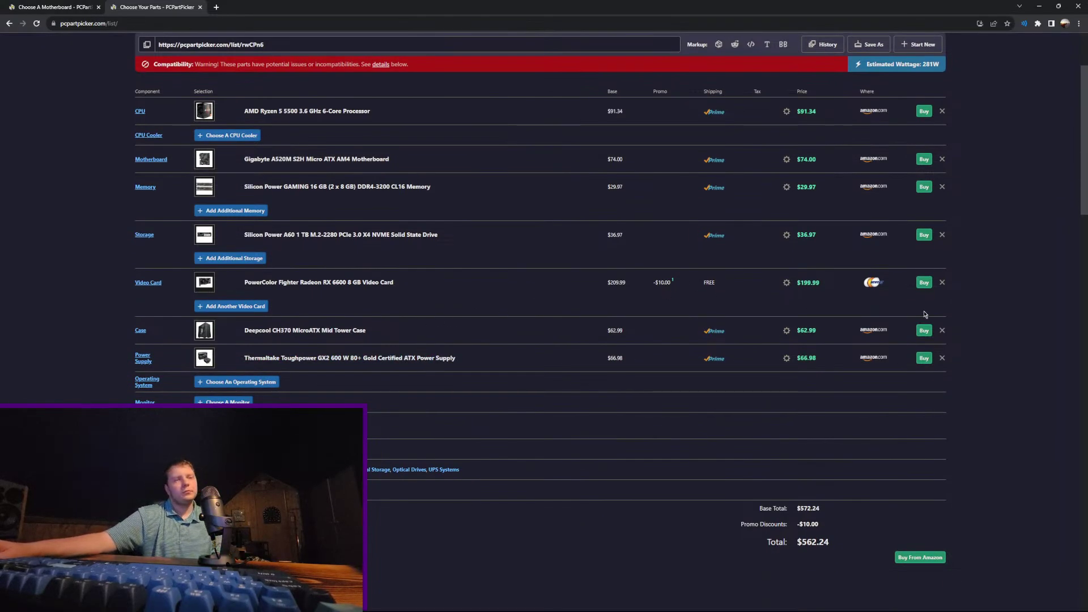
pyautogui.scroll(1, 719, 223)
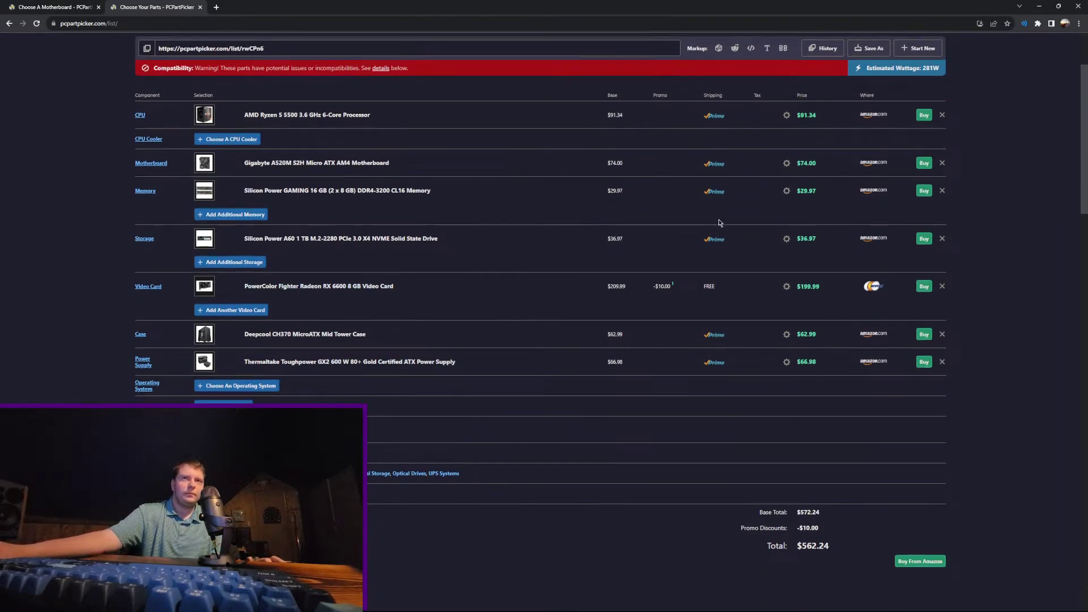
# Step: Save the parts list as a new non-private list named "560 dollar PC build" with comments allowed
pyautogui.scroll(2, 720, 223)
pyautogui.click(873, 130)
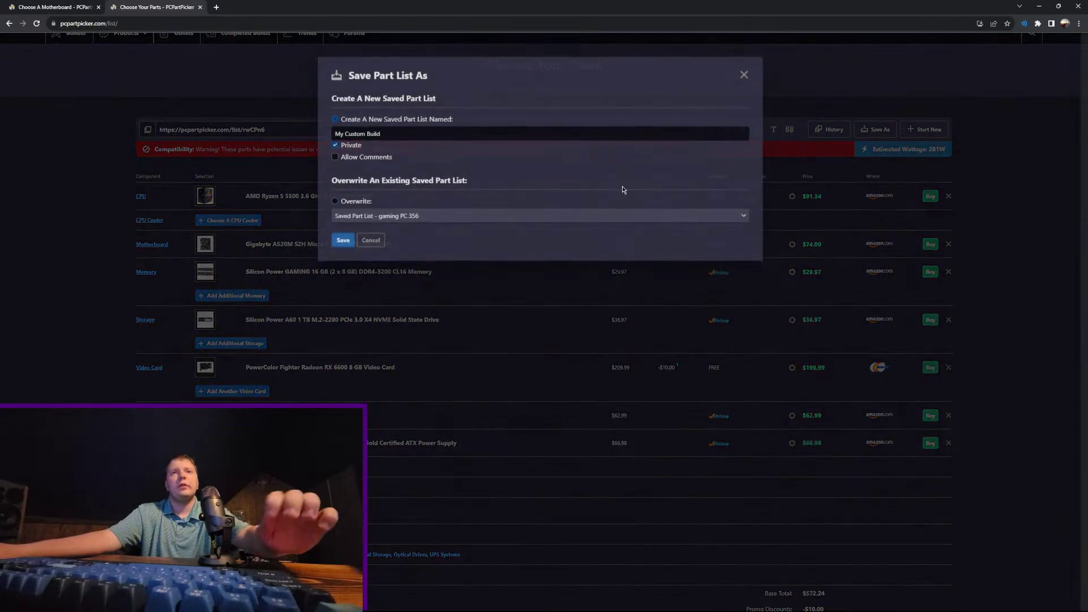
pyautogui.click(366, 158)
pyautogui.hotkey('shift', 'Tab')
pyautogui.hotkey('shift', 'Tab')
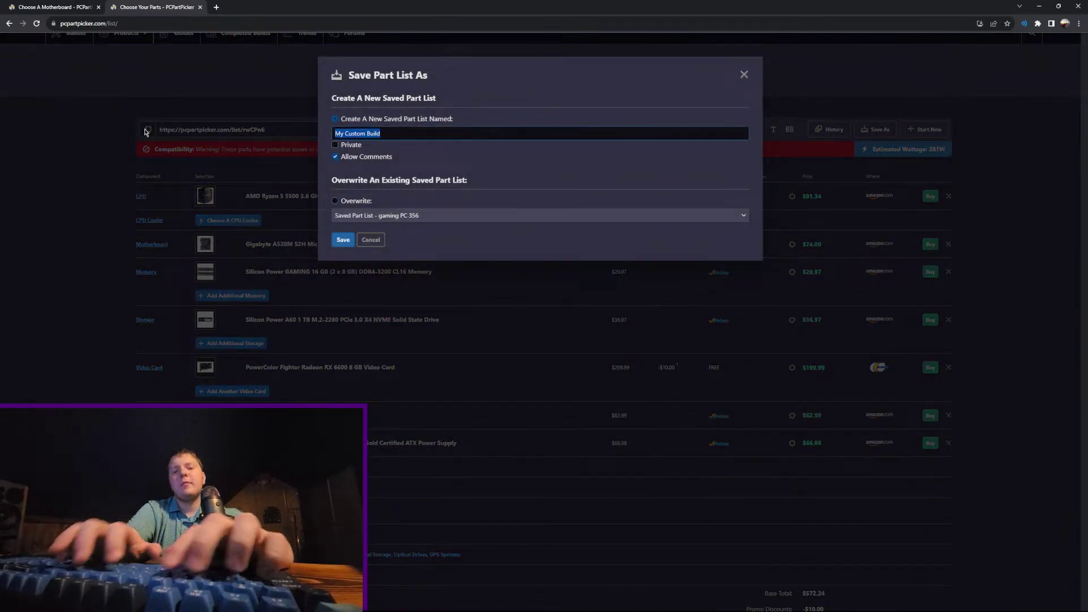
pyautogui.write('560 dollar PC build')
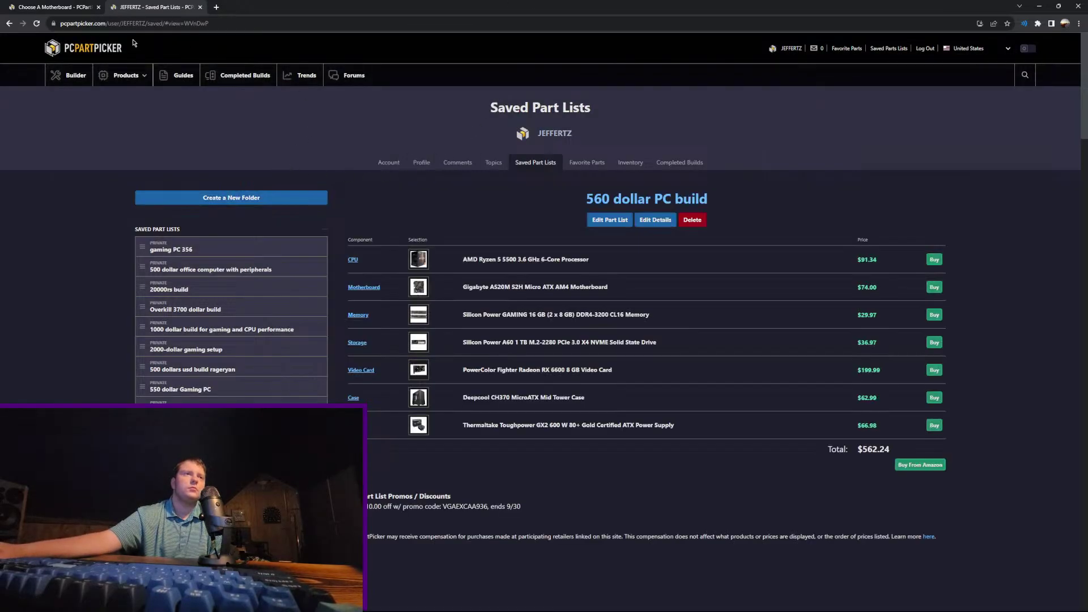
# Step: Return to the current build in the builder and check its total cost and the storage and video card entries
pyautogui.click(69, 75)
pyautogui.scroll(-2, 394, 287)
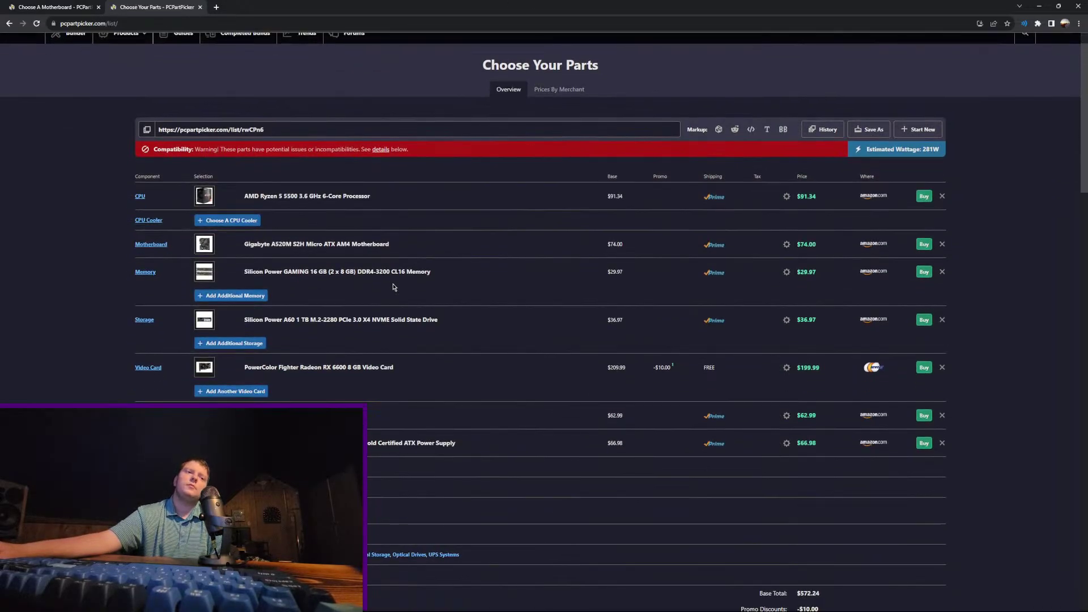
pyautogui.scroll(-1, 741, 304)
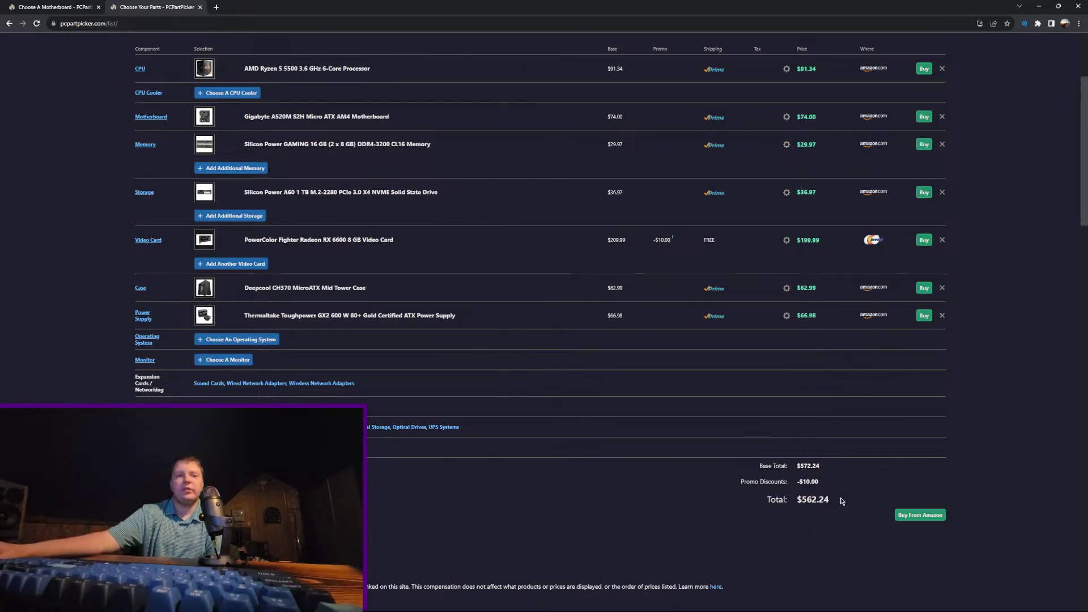
pyautogui.moveTo(831, 501); pyautogui.dragTo(643, 506)
pyautogui.click(805, 451)
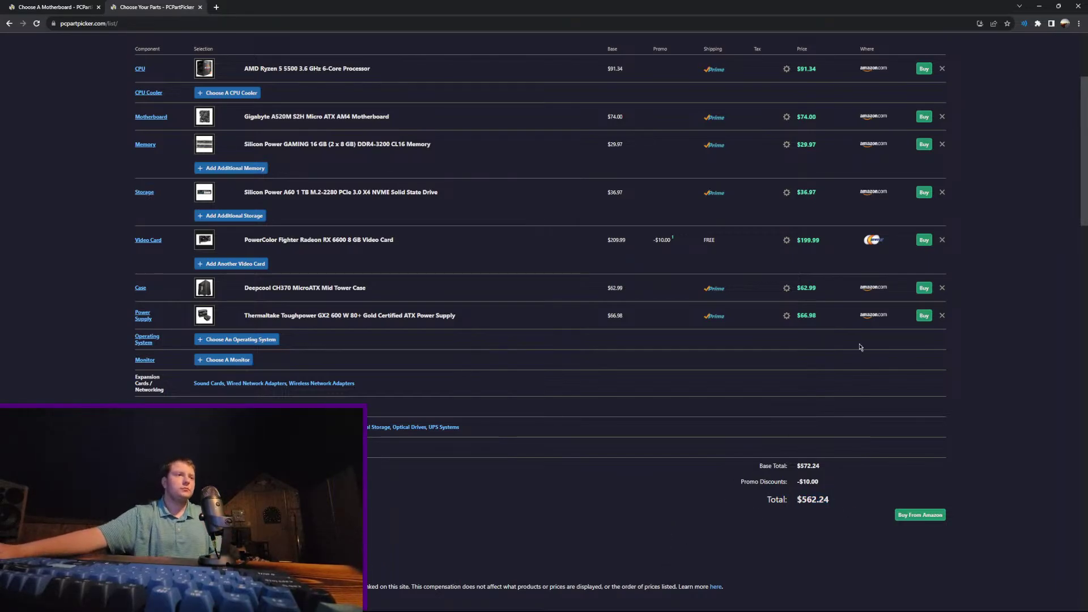
pyautogui.scroll(2, 829, 329)
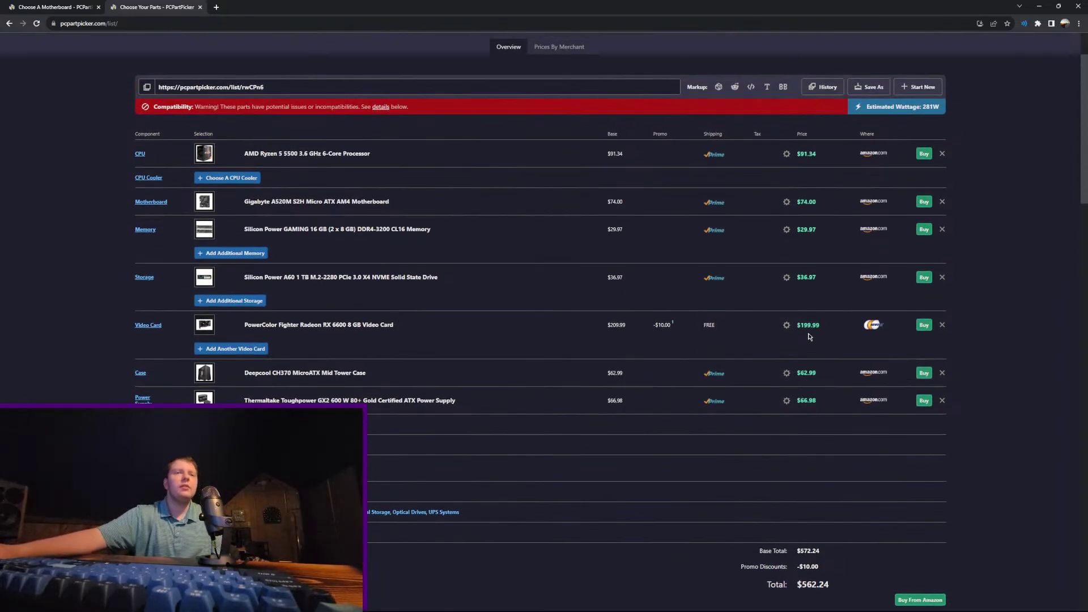
pyautogui.tripleClick(442, 316)
pyautogui.click(538, 341)
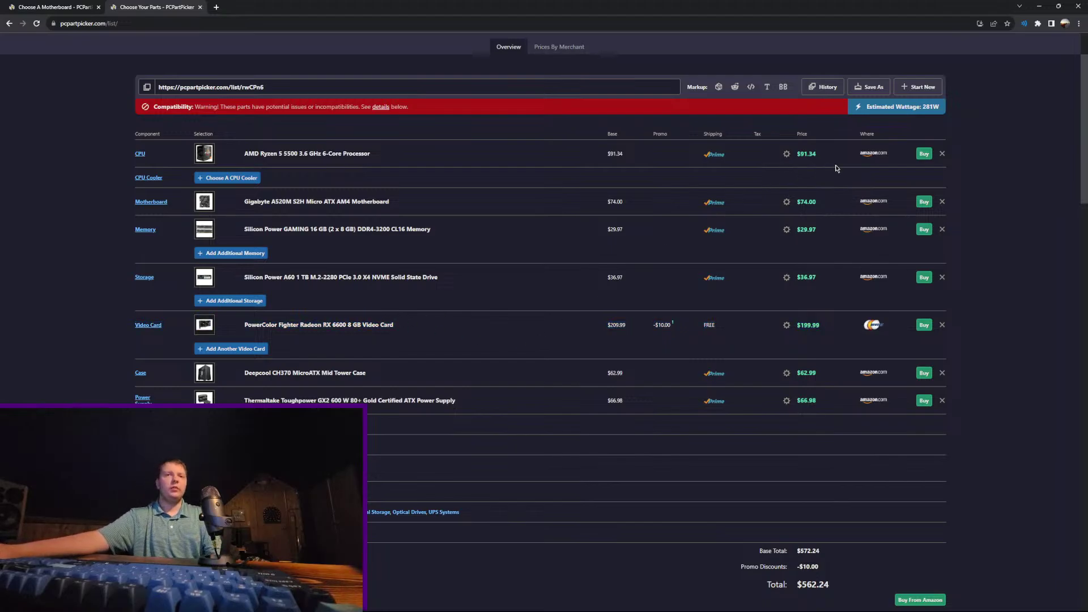
# Step: Compare the price of the AMD Ryzen 5 5500 entry with the build's base total, promo discounts and final total
pyautogui.moveTo(844, 164); pyautogui.dragTo(570, 135)
pyautogui.click(587, 165)
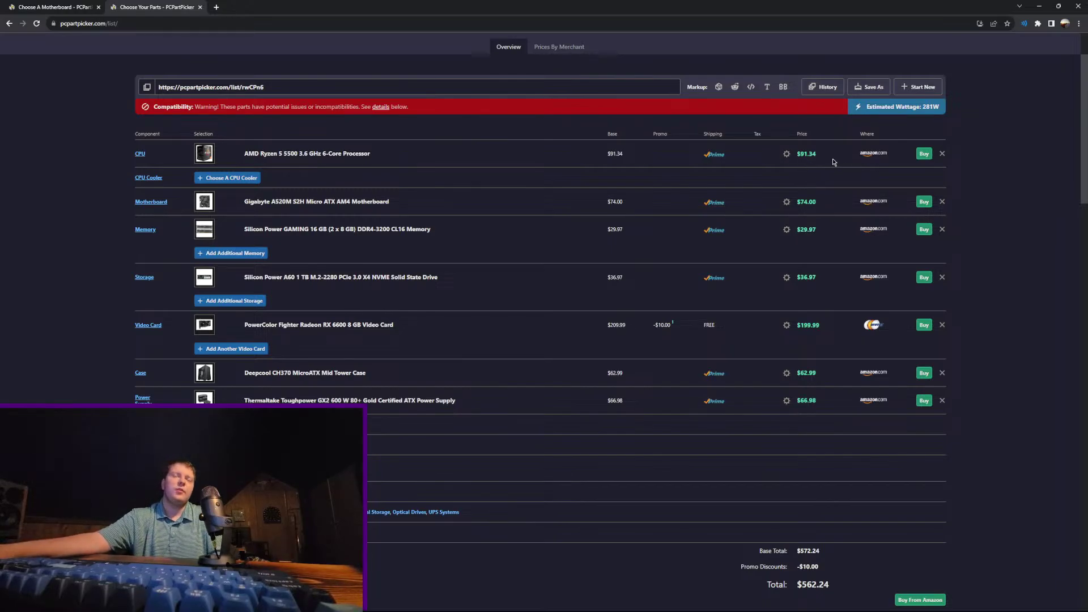
pyautogui.moveTo(835, 163); pyautogui.dragTo(450, 130)
pyautogui.click(481, 160)
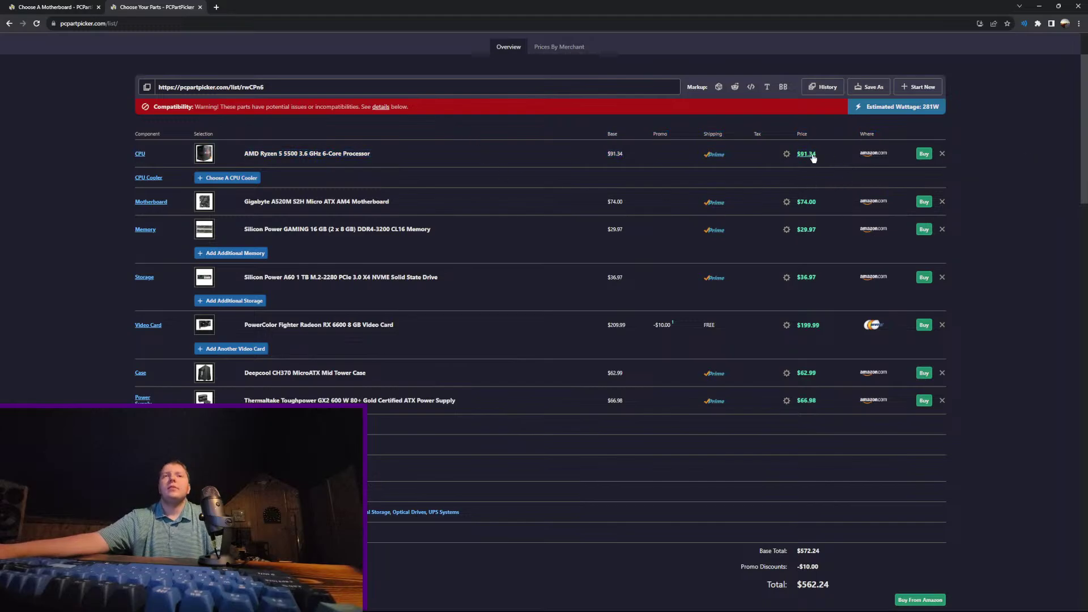
pyautogui.moveTo(808, 154); pyautogui.dragTo(667, 215)
pyautogui.moveTo(841, 169); pyautogui.dragTo(485, 160)
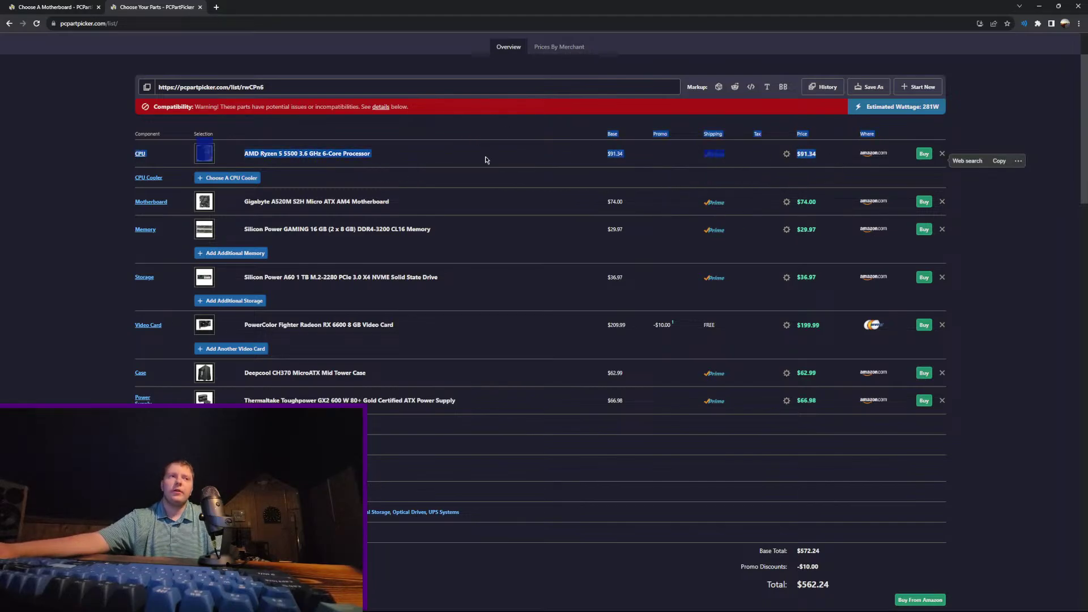
pyautogui.click(489, 164)
pyautogui.moveTo(737, 563); pyautogui.dragTo(866, 575)
pyautogui.moveTo(757, 549); pyautogui.dragTo(831, 588)
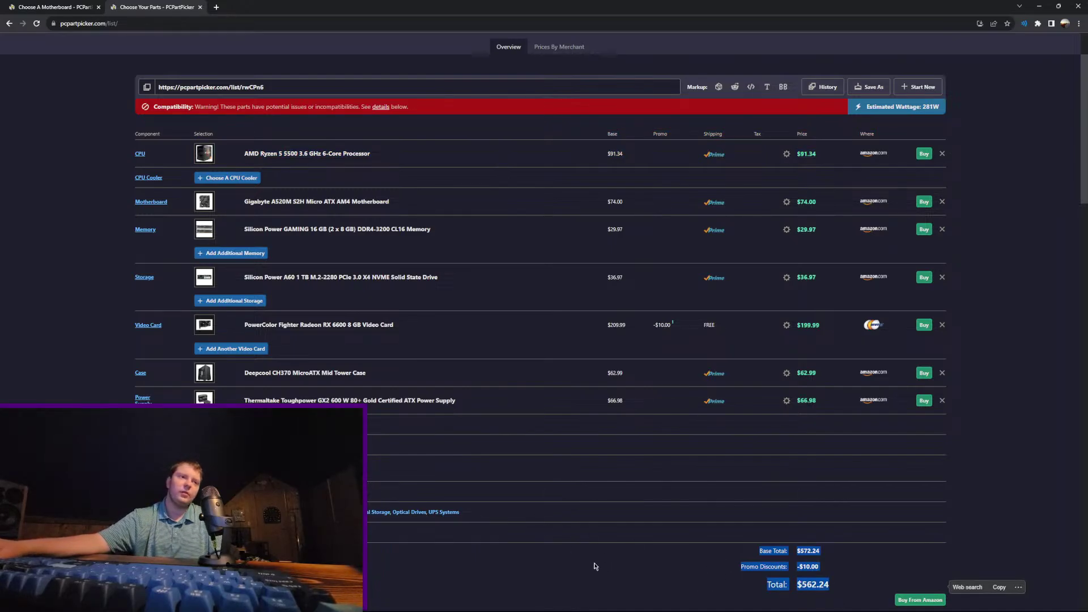
# Step: Start a new parts list and add the AMD Ryzen 5 5600, found by searching the CPUs for 5600
pyautogui.click(930, 86)
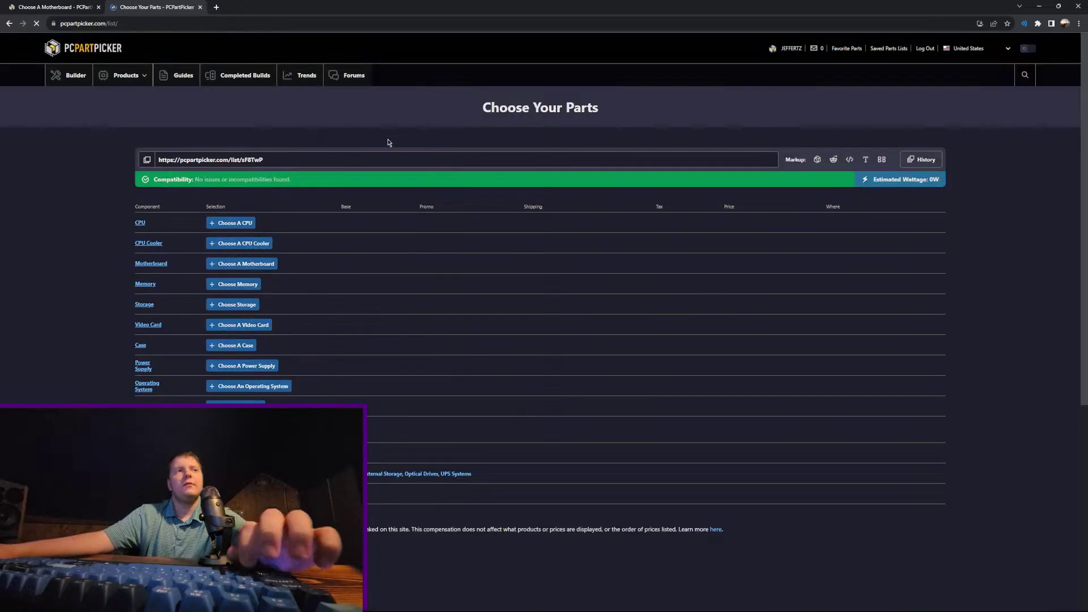
pyautogui.click(244, 222)
pyautogui.click(992, 153)
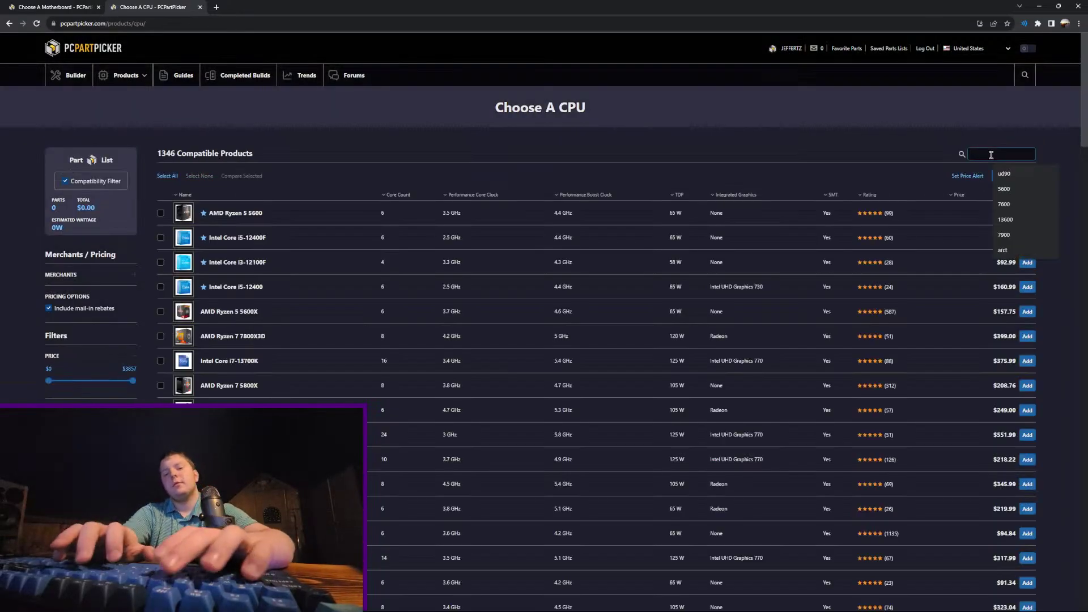
pyautogui.write('5600')
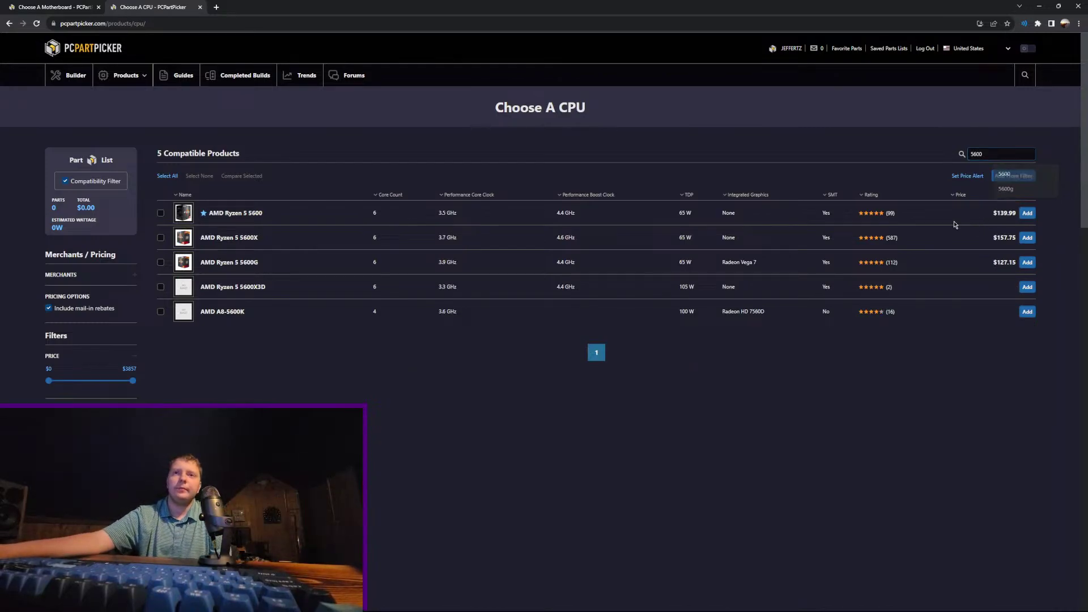
pyautogui.click(1027, 213)
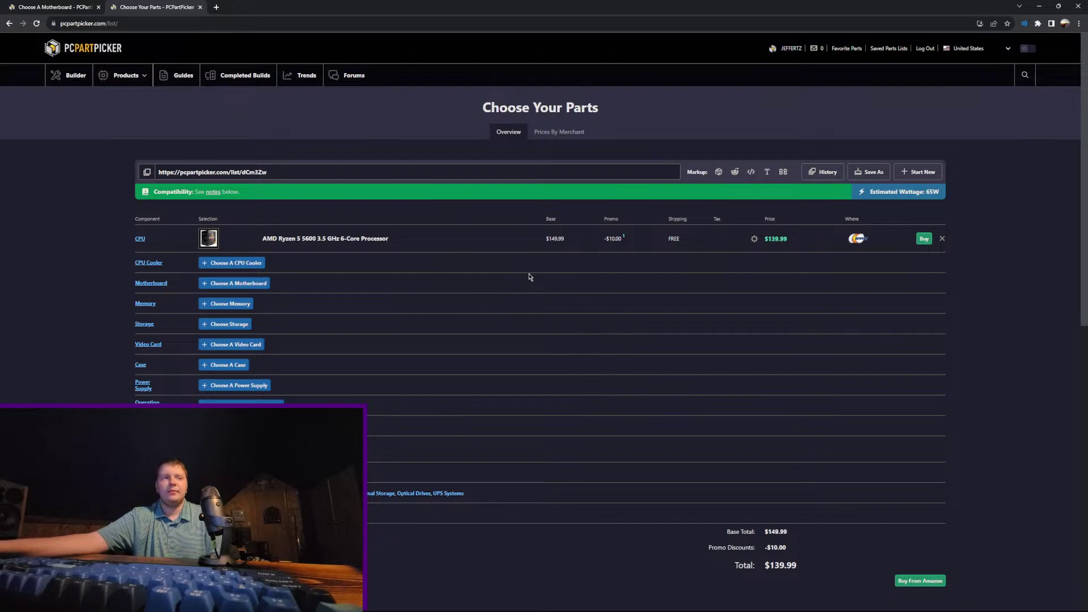
# Step: Examine the AMD Ryzen 5 5600 processor entry in the new parts list
pyautogui.moveTo(403, 238); pyautogui.dragTo(232, 251)
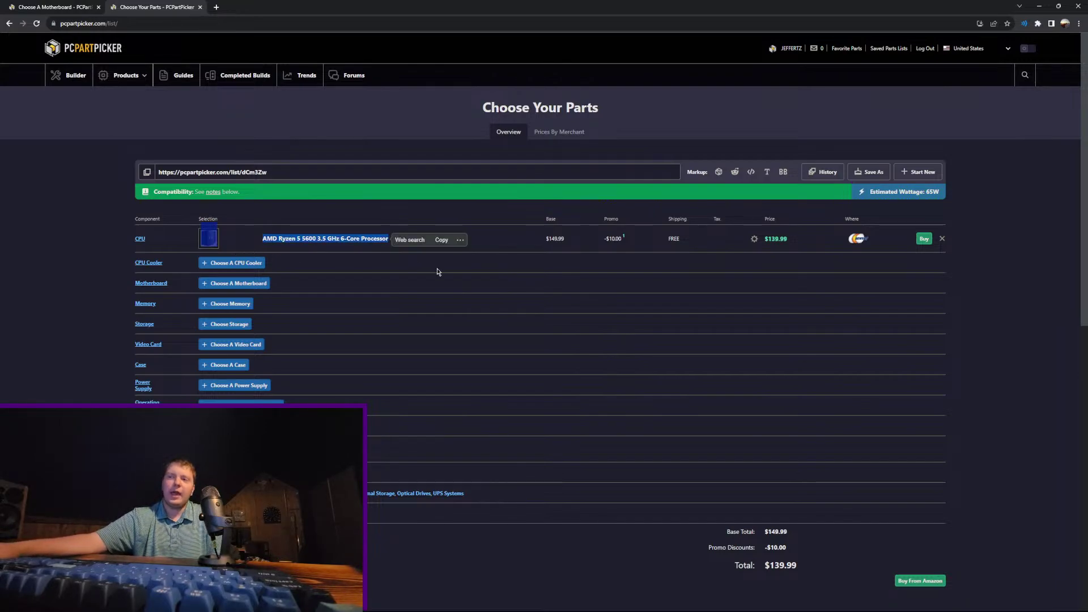
pyautogui.click(530, 294)
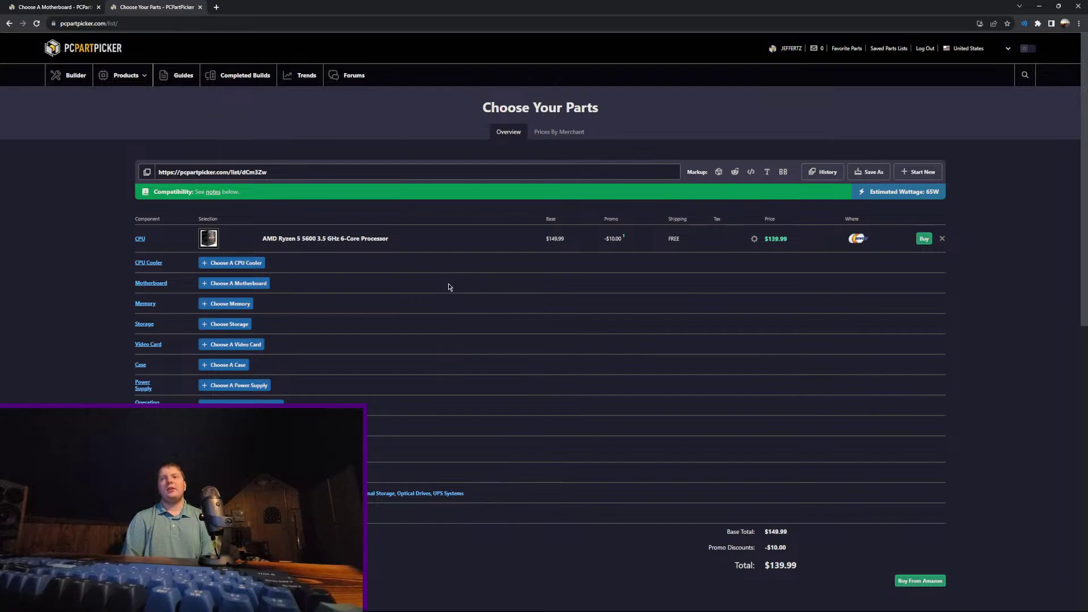
pyautogui.moveTo(391, 239); pyautogui.dragTo(260, 240)
pyautogui.click(442, 304)
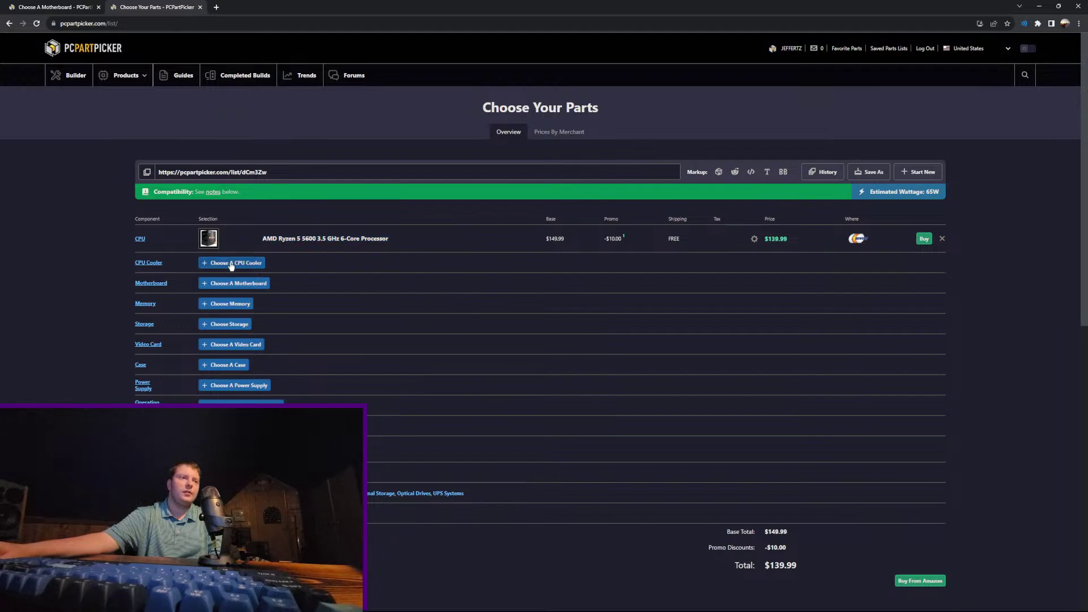
pyautogui.moveTo(390, 238); pyautogui.dragTo(261, 240)
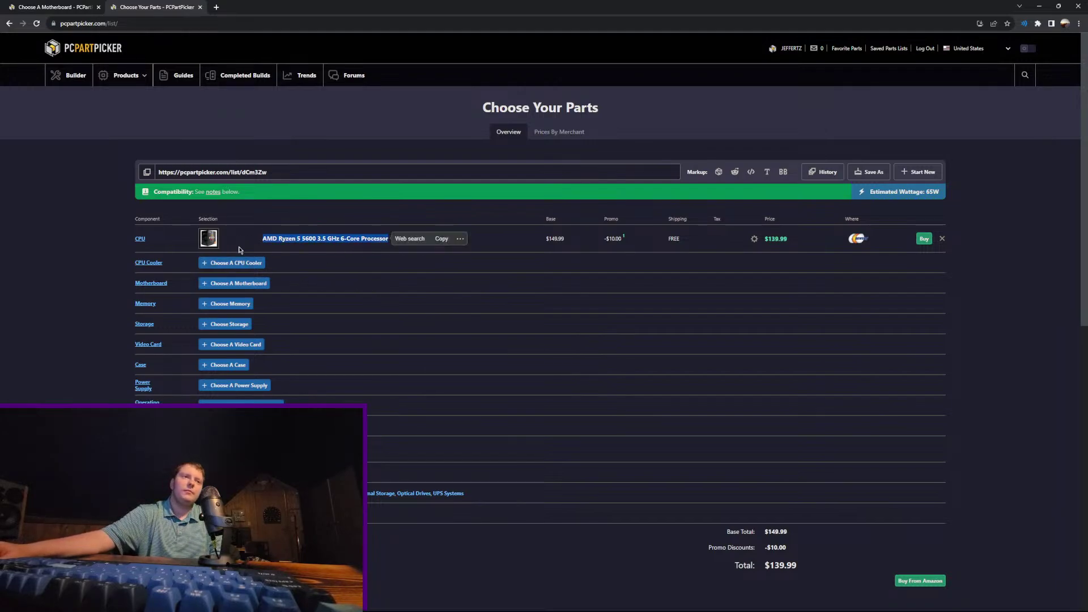
pyautogui.click(373, 293)
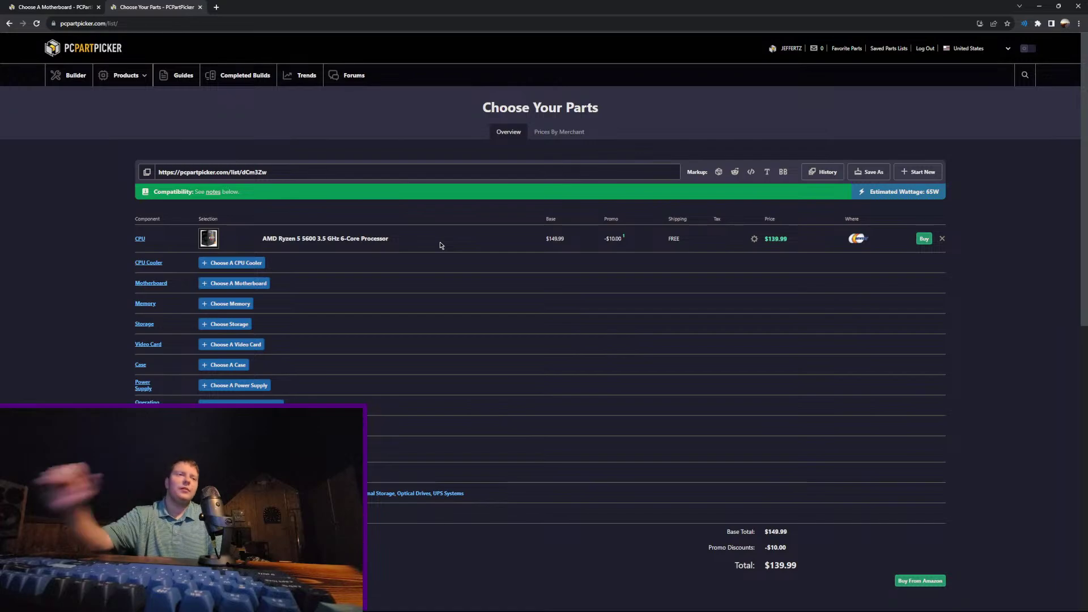
# Step: Look over the full processor name in the CPU row of the new parts list
pyautogui.moveTo(450, 242); pyautogui.dragTo(346, 262)
pyautogui.click(382, 268)
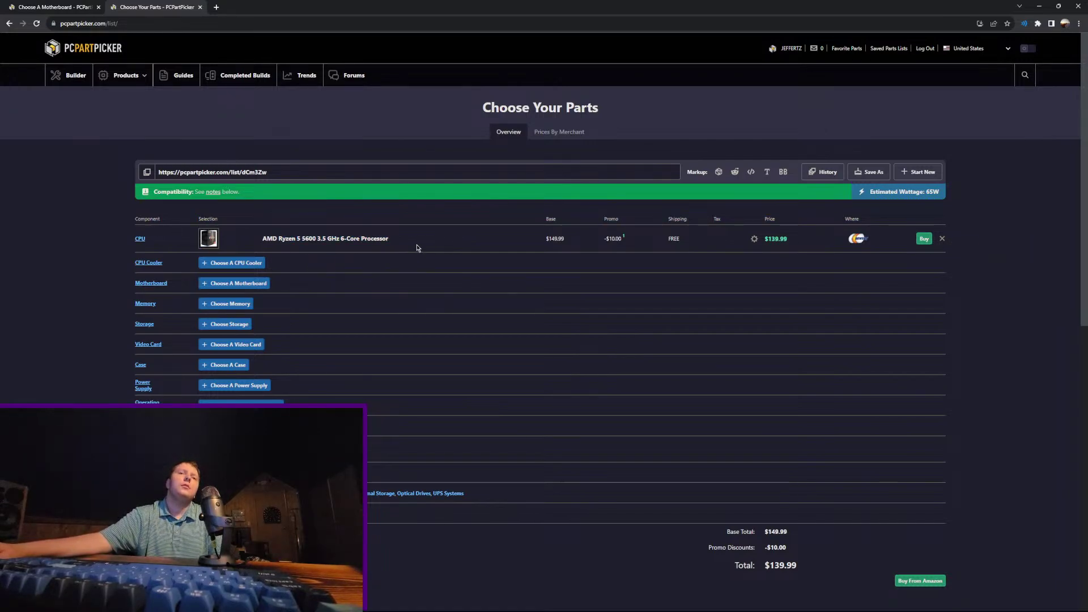
pyautogui.tripleClick(366, 239)
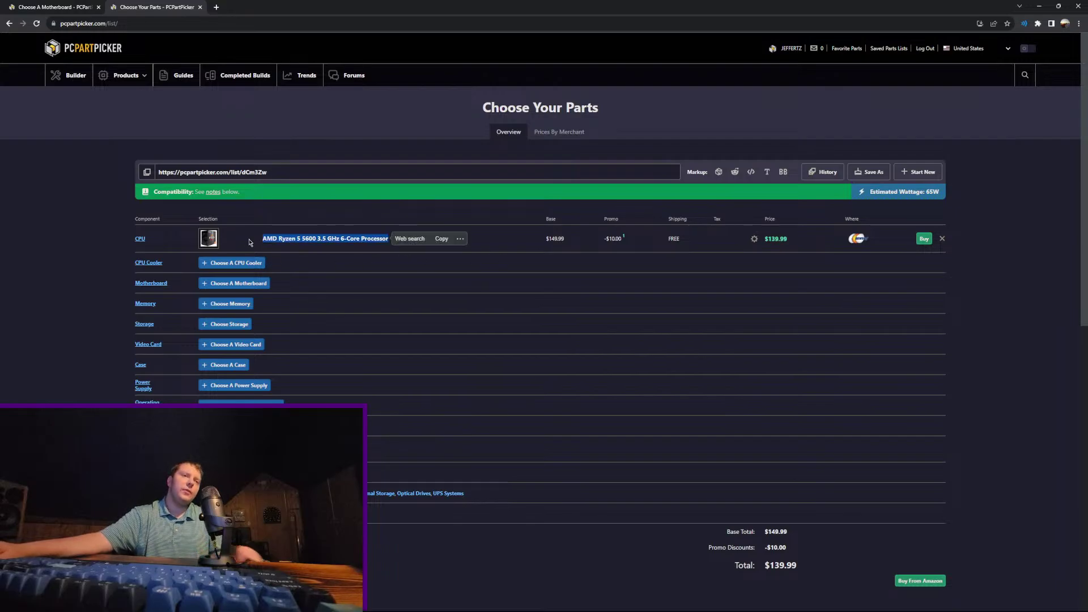
pyautogui.click(373, 288)
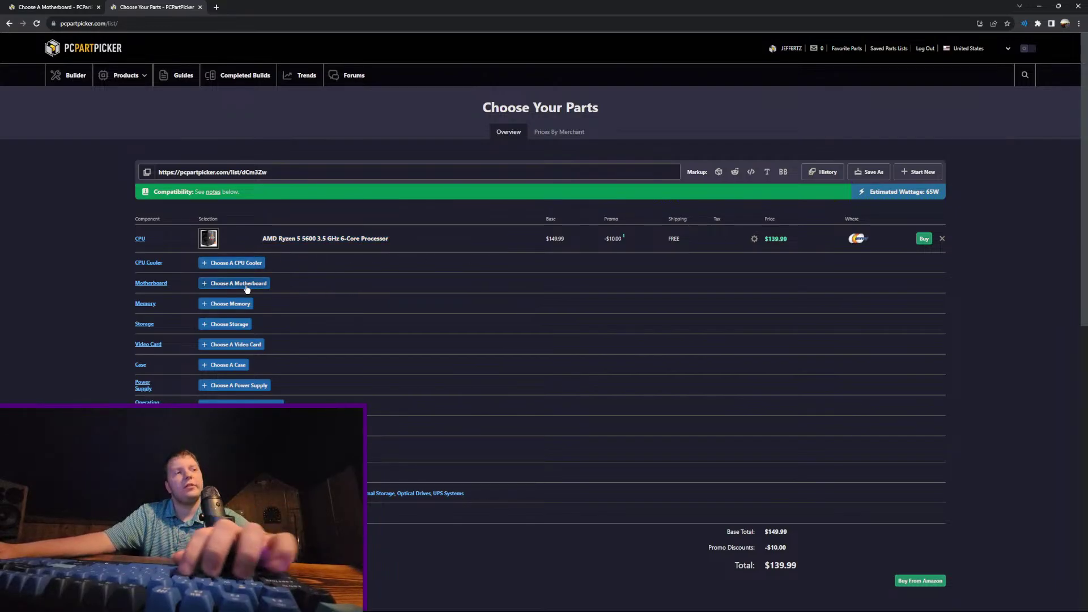
# Step: Add the Gigabyte A520M S2H motherboard to the parts list, found by searching the motherboards for a520
pyautogui.click(244, 284)
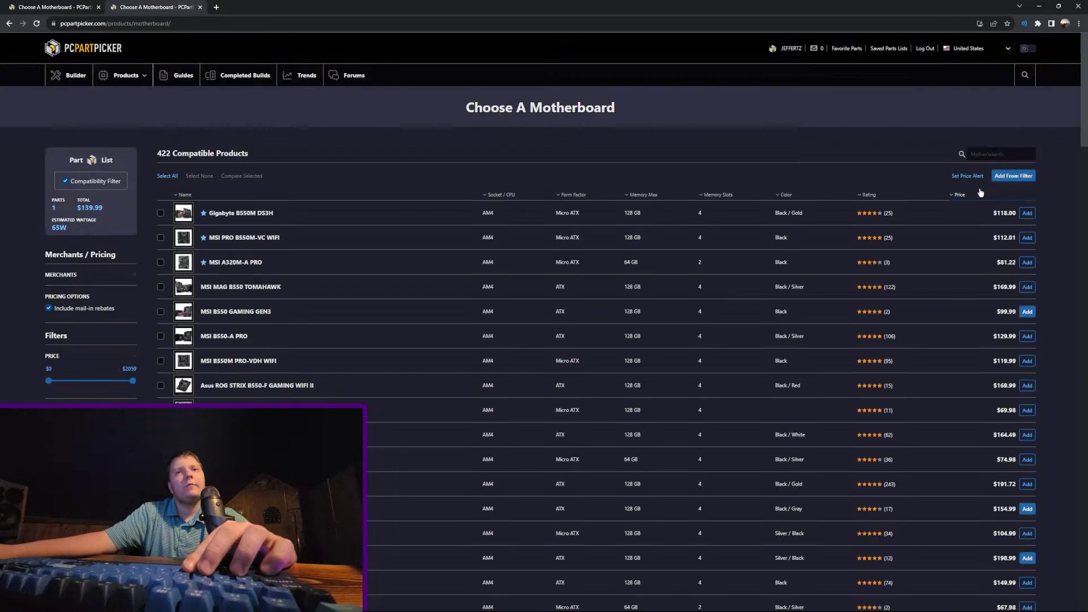
pyautogui.click(980, 156)
pyautogui.write('a520')
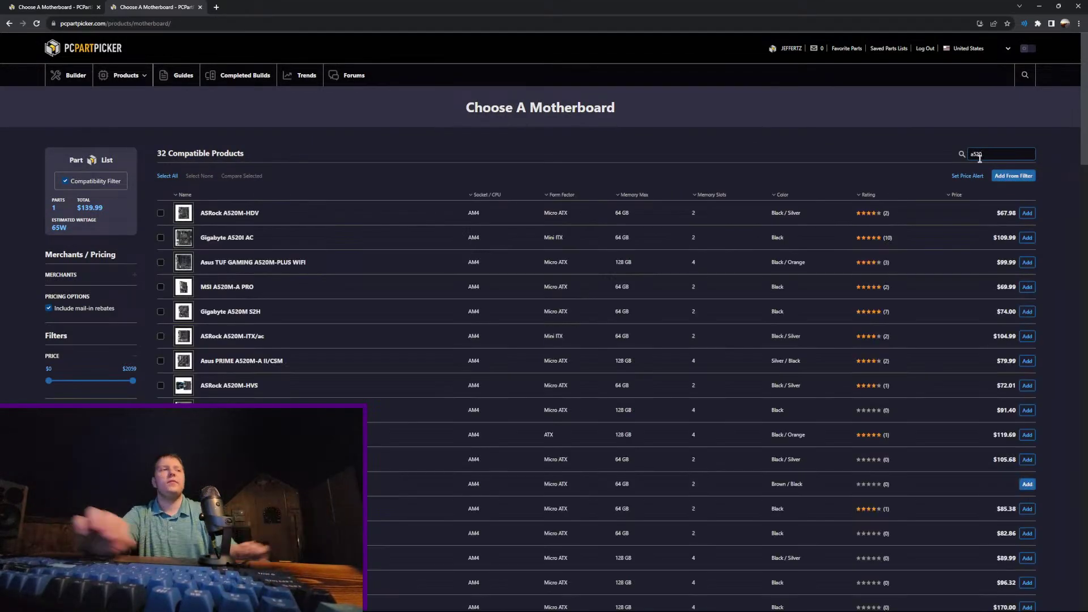
pyautogui.moveTo(175, 270)
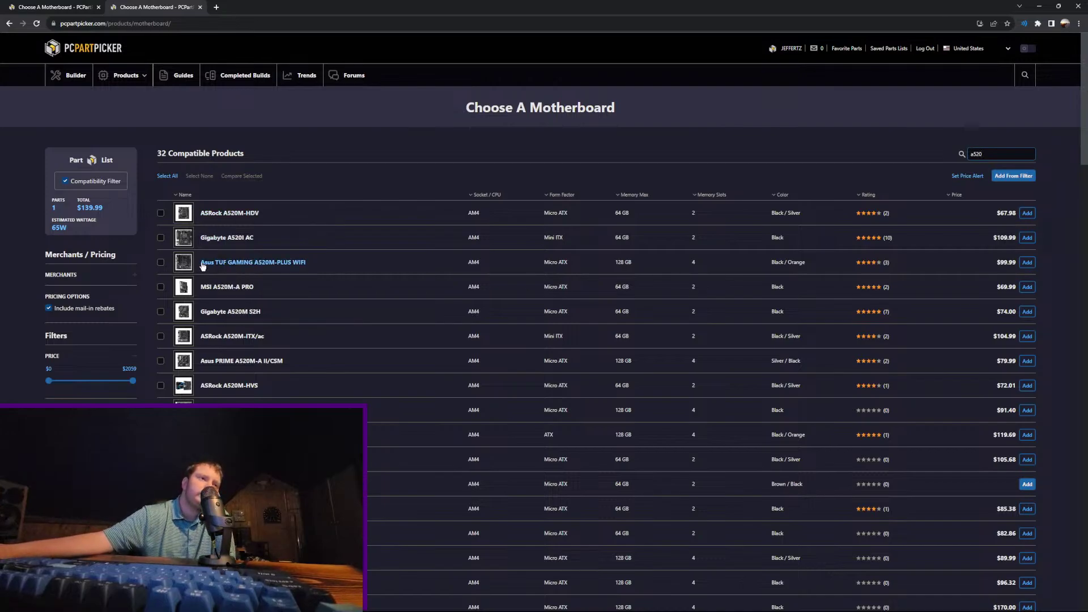
pyautogui.moveTo(190, 309)
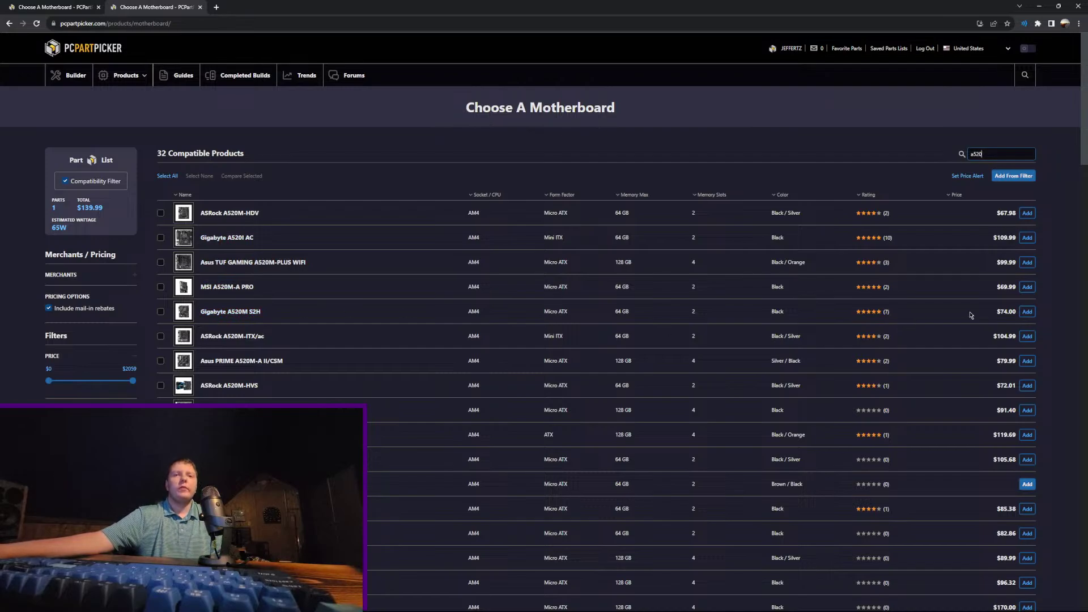
pyautogui.click(1031, 318)
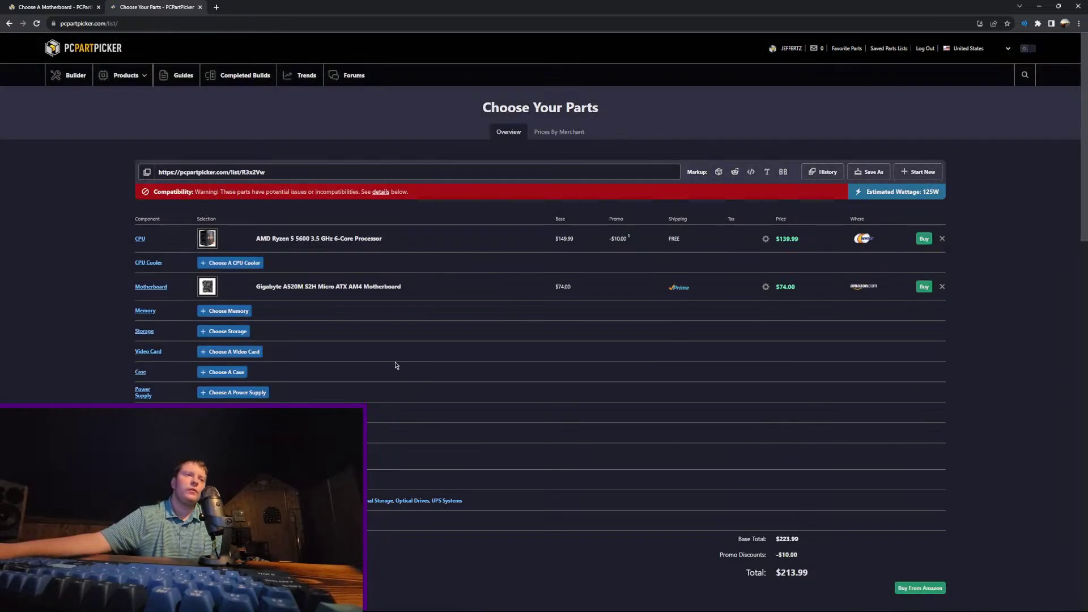
# Step: Review the processor and motherboard entries in the parts list
pyautogui.moveTo(408, 243); pyautogui.dragTo(257, 238)
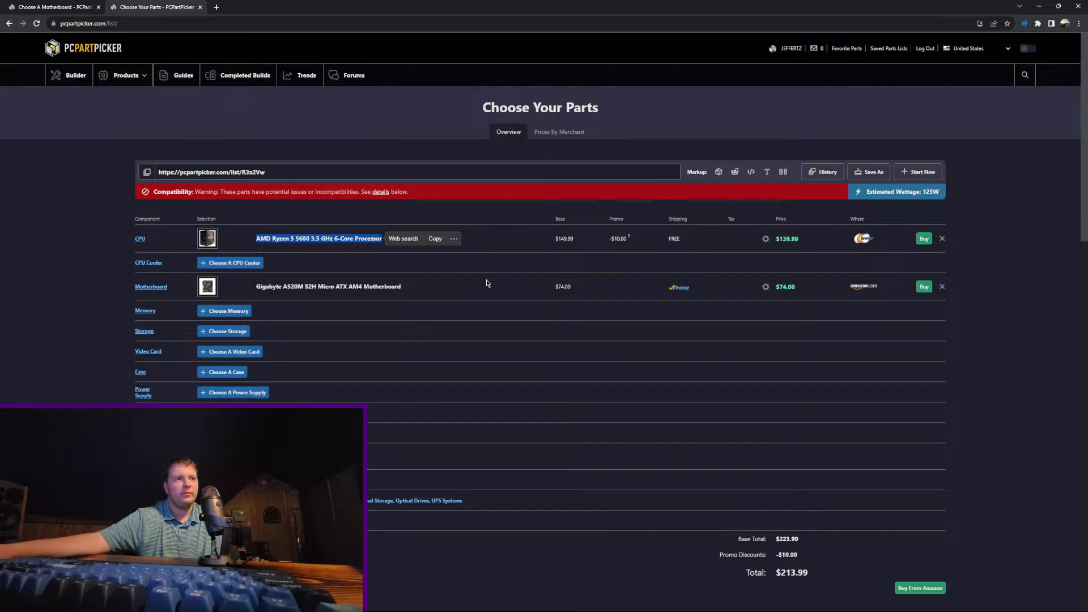
pyautogui.moveTo(486, 284); pyautogui.dragTo(257, 287)
pyautogui.click(302, 306)
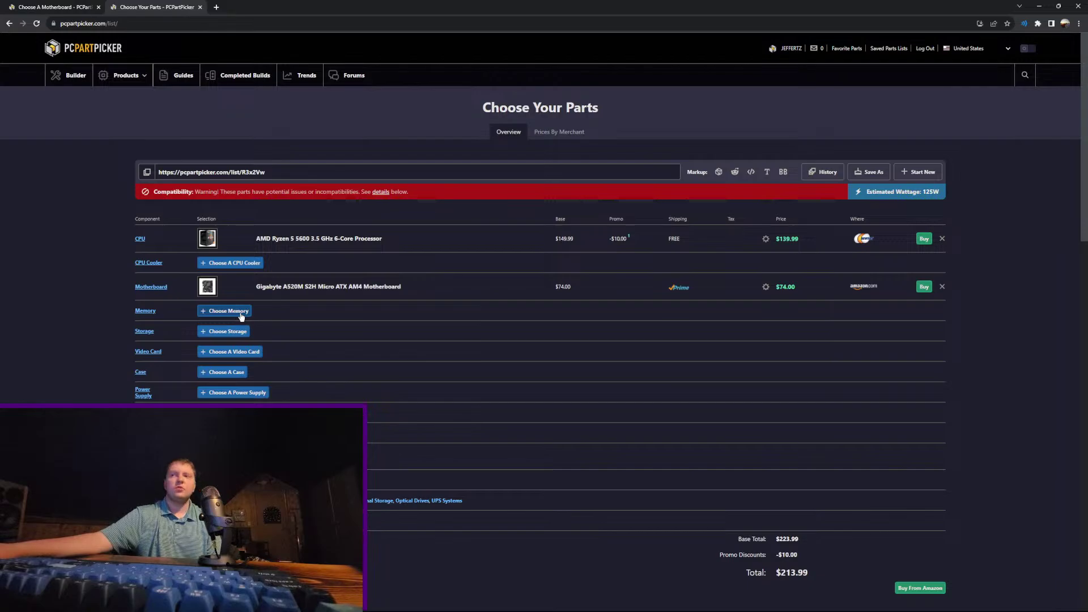
pyautogui.moveTo(470, 293); pyautogui.dragTo(256, 287)
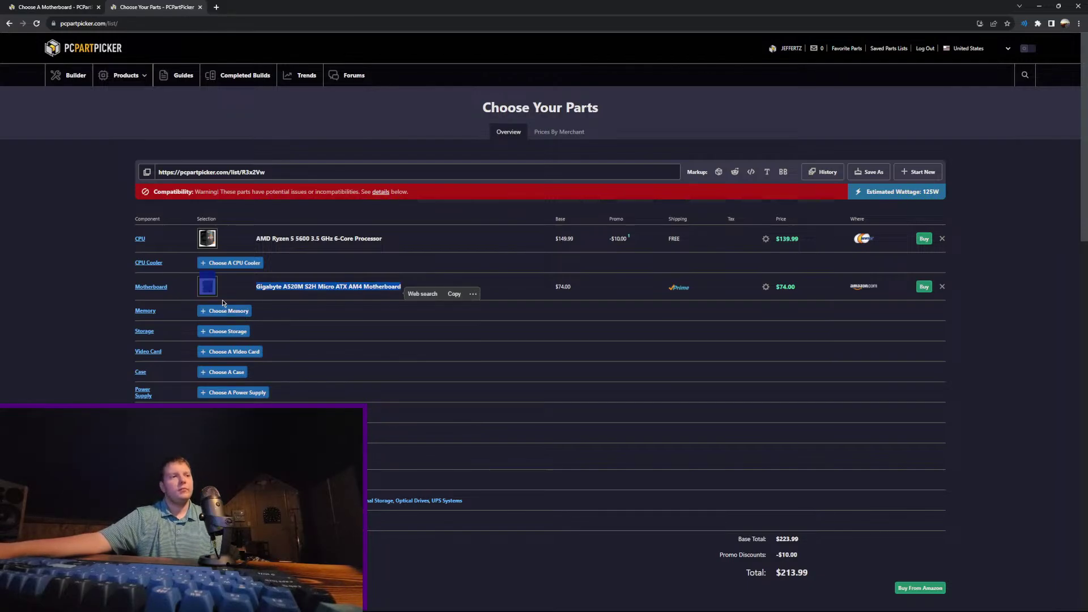
pyautogui.click(304, 316)
# Step: Compare the Silicon Power GAMING 16 GB and 32 GB memory kits and add the 16 GB (2 x 8 GB) DDR4-3200 kit
pyautogui.click(250, 311)
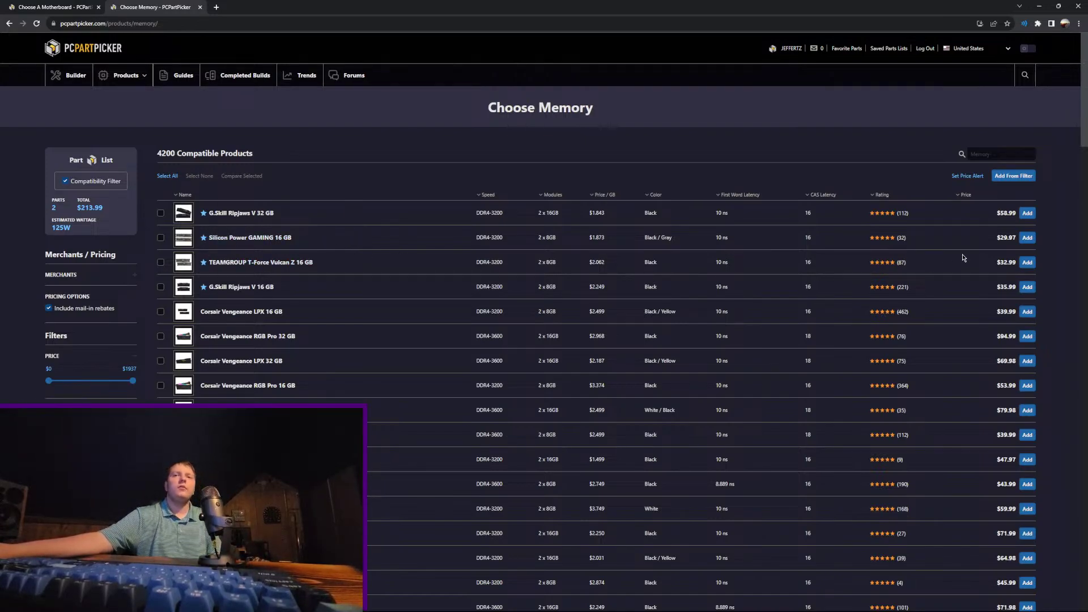
pyautogui.moveTo(1004, 240); pyautogui.dragTo(638, 246)
pyautogui.click(389, 264)
pyautogui.scroll(-1, 283, 286)
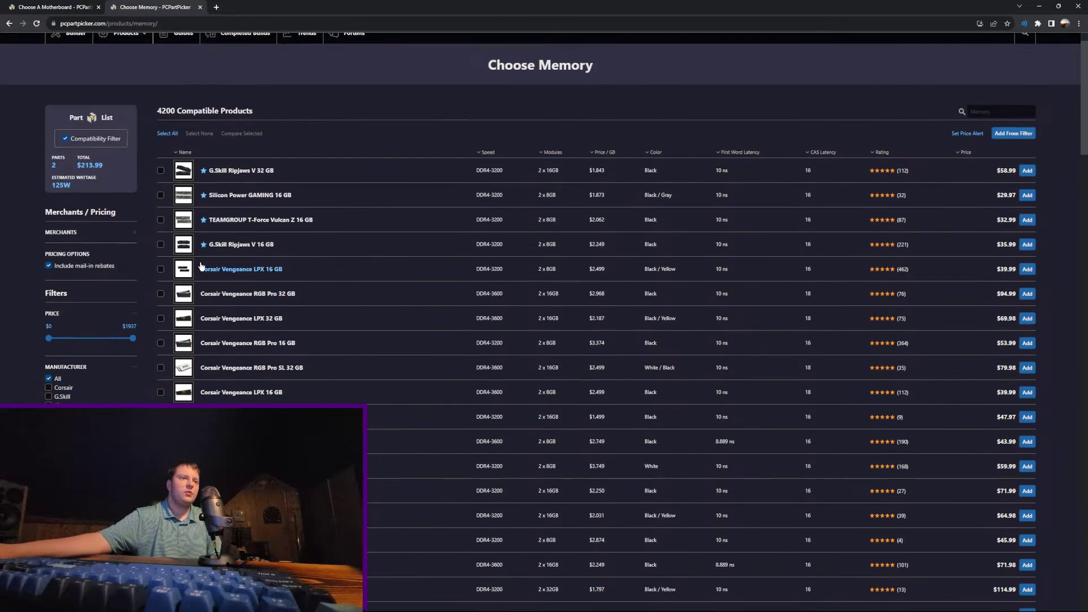
pyautogui.scroll(-1, 237, 265)
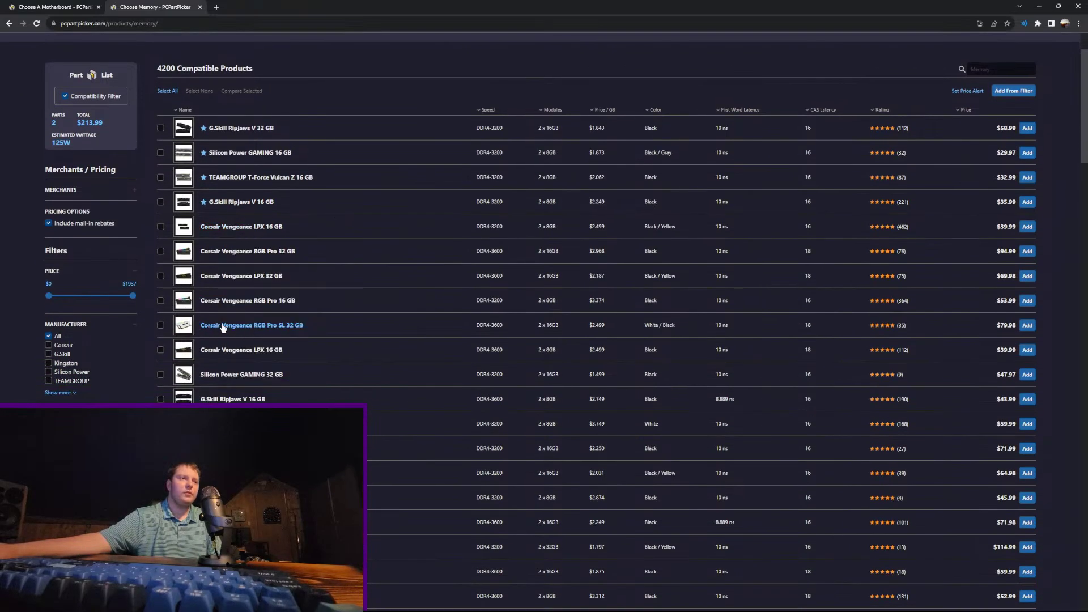
pyautogui.moveTo(278, 378); pyautogui.dragTo(313, 375)
pyautogui.click(974, 382)
pyautogui.click(471, 375)
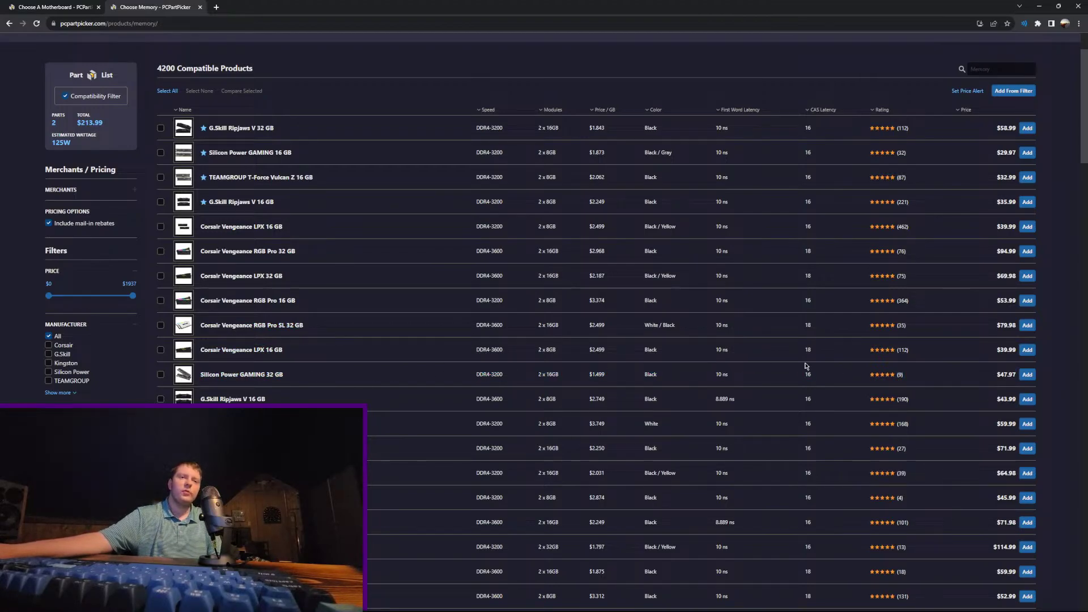
pyautogui.moveTo(843, 371); pyautogui.dragTo(461, 378)
pyautogui.click(464, 379)
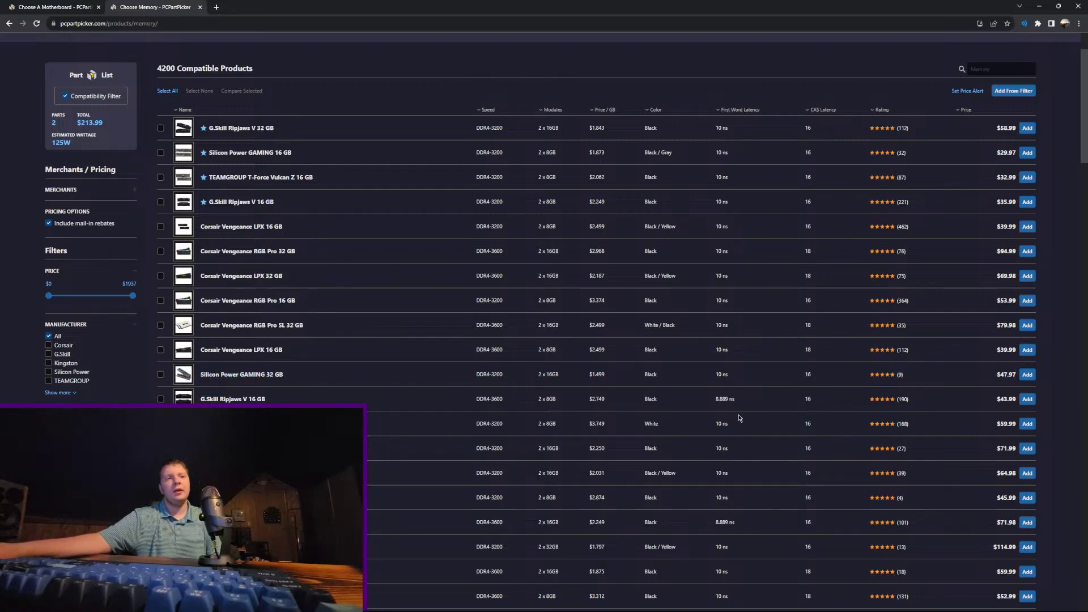
pyautogui.scroll(1, 608, 341)
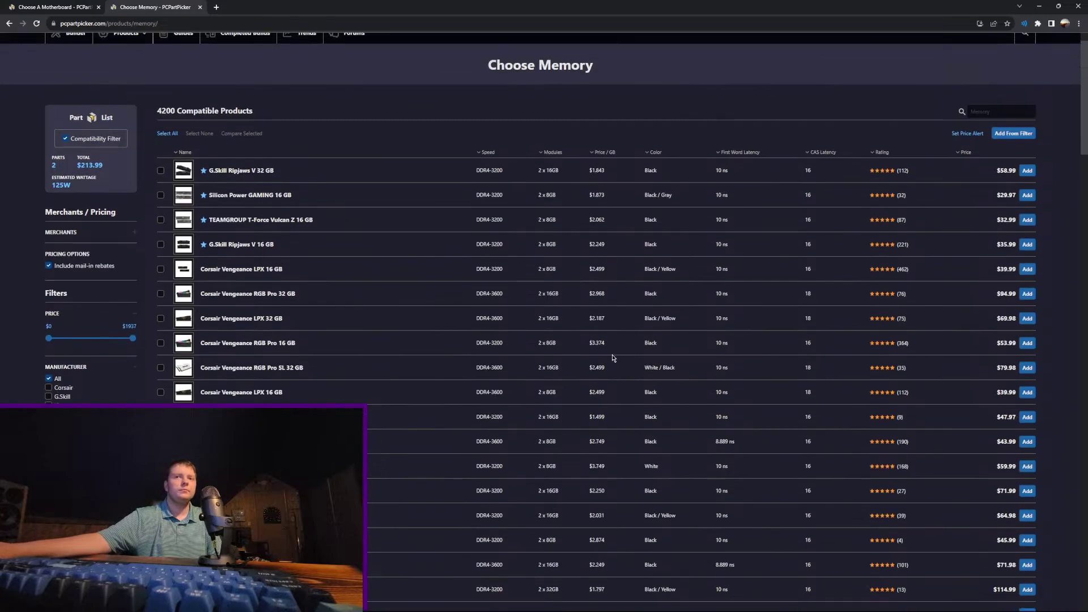
pyautogui.click(1027, 195)
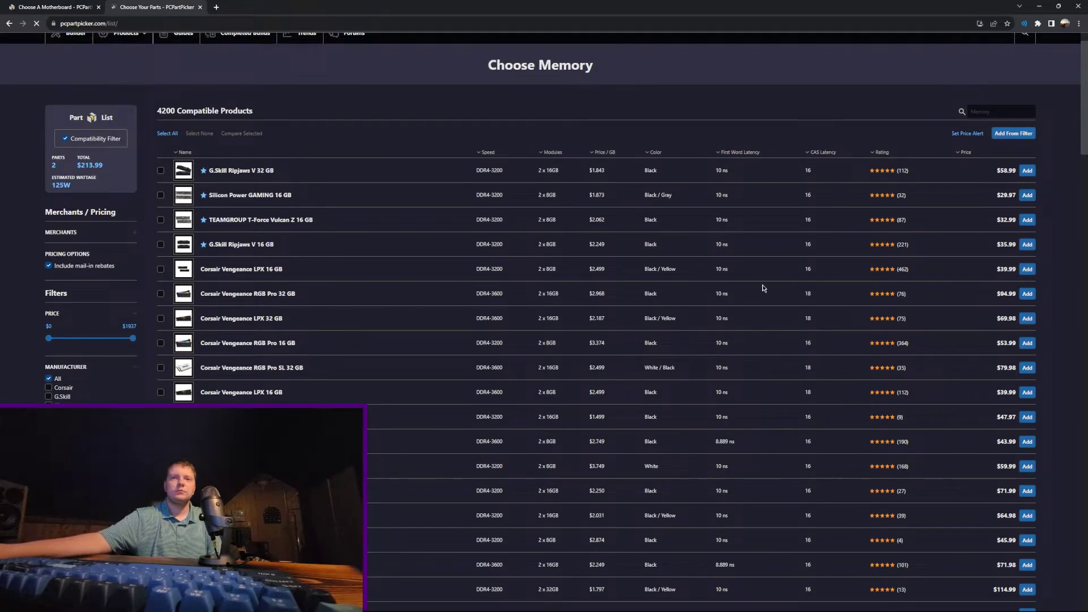
# Step: Browse the compatible storage drives and examine the Western Digital Black SN770 and SN850X SSD entries
pyautogui.scroll(-2, 640, 386)
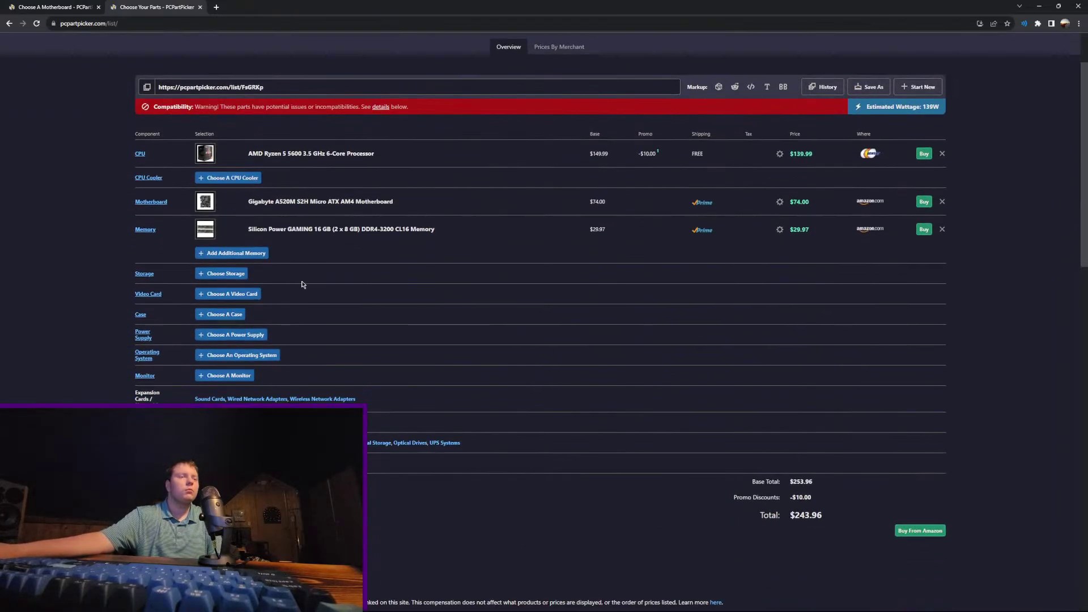
pyautogui.click(229, 273)
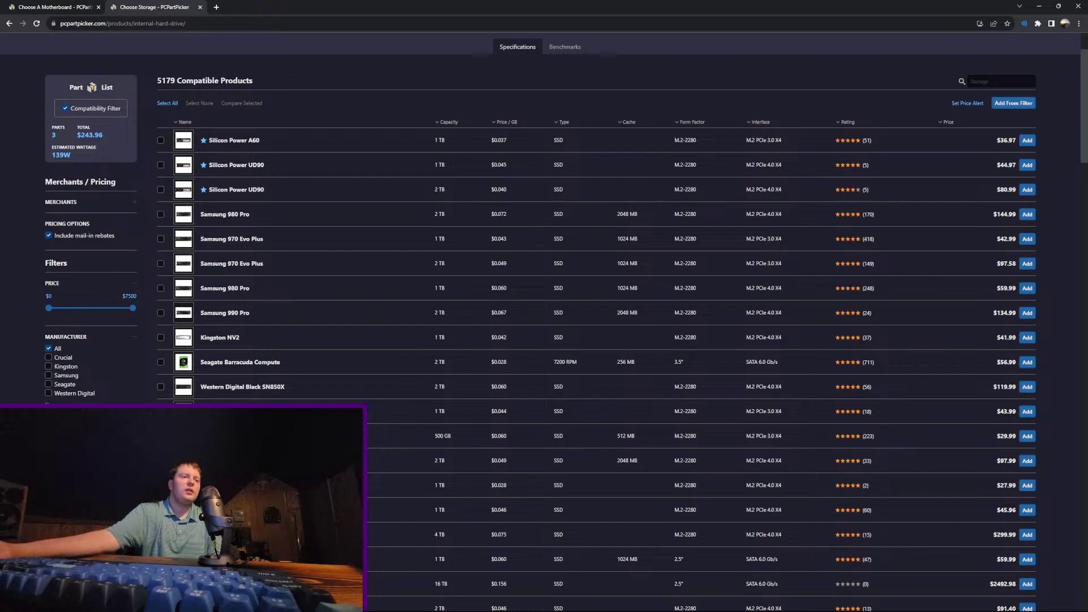
pyautogui.click(216, 7)
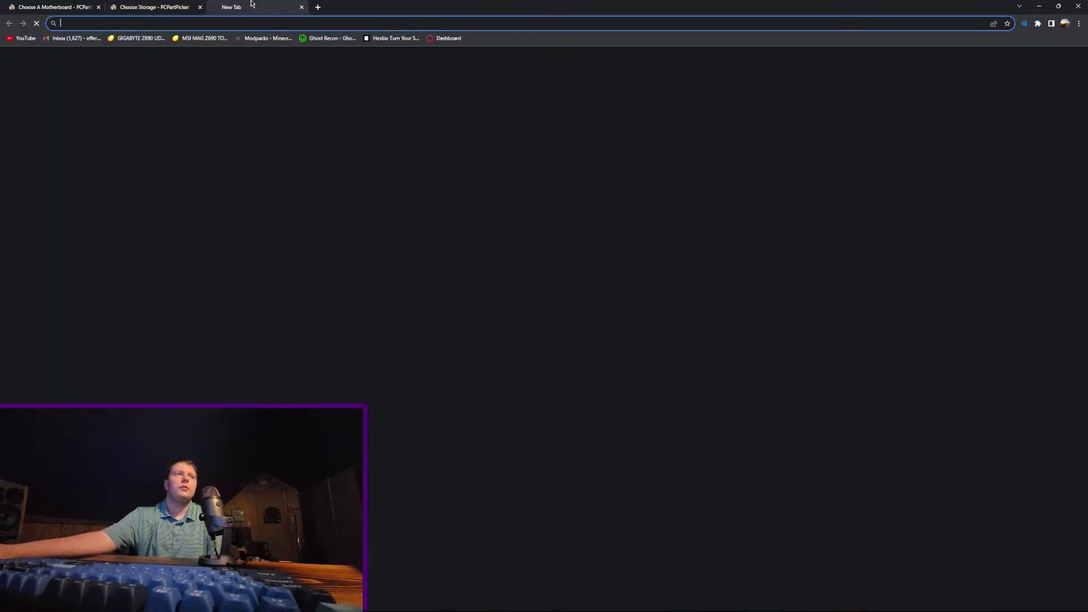
pyautogui.hotkey('ctrl', 'w')
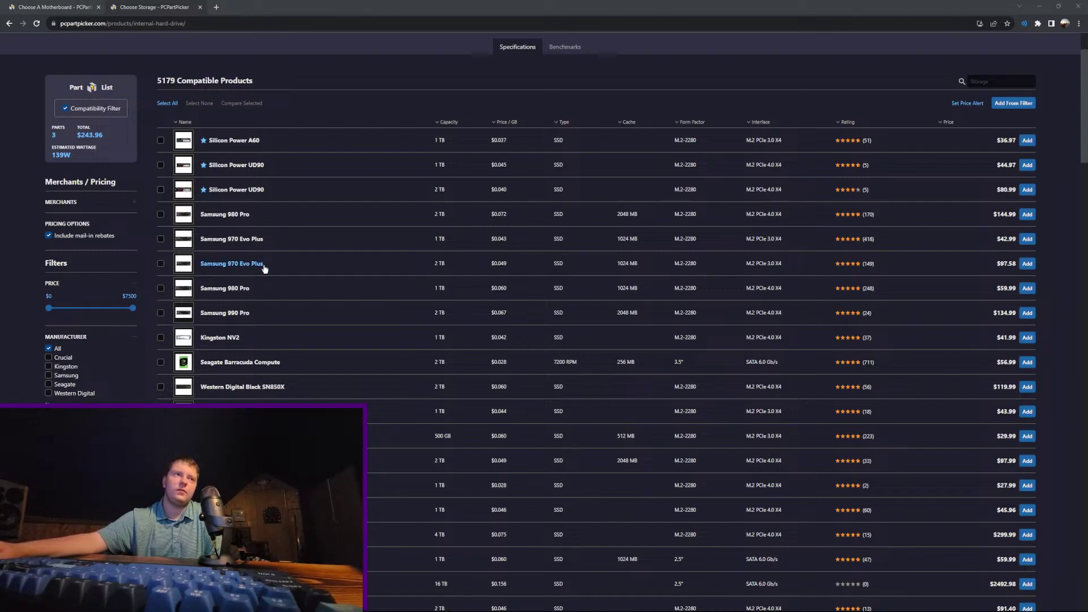
pyautogui.scroll(-2, 535, 465)
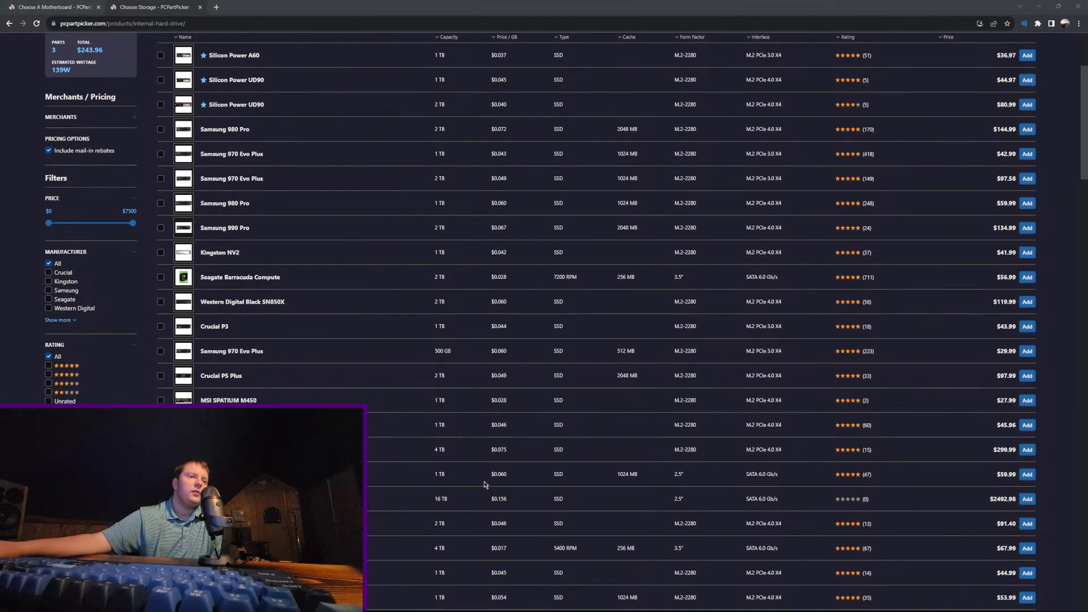
pyautogui.moveTo(564, 451); pyautogui.dragTo(228, 351)
pyautogui.click(527, 479)
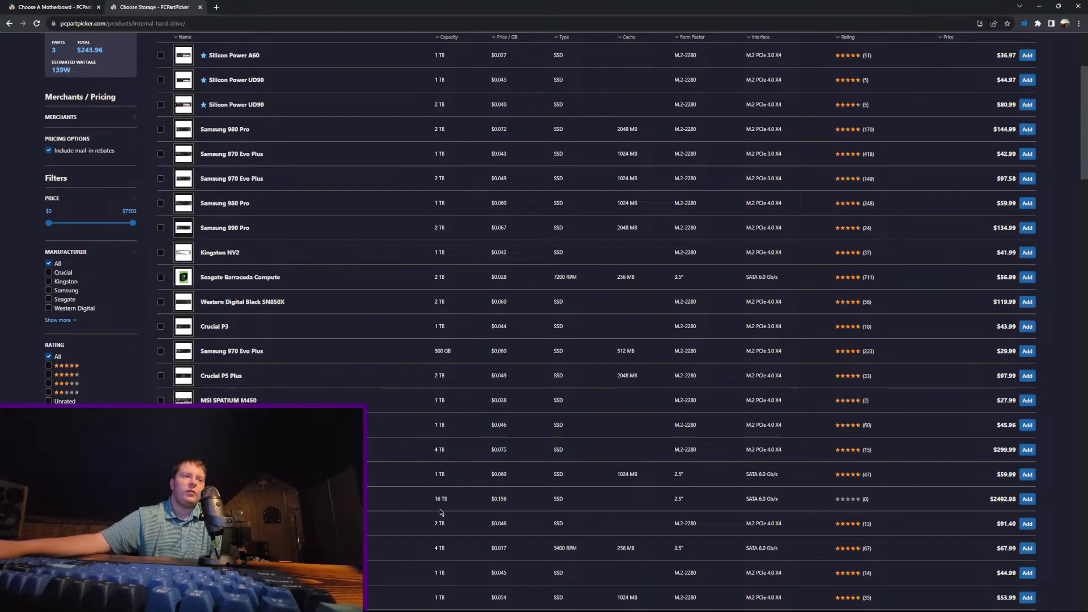
pyautogui.scroll(-2, 442, 513)
pyautogui.moveTo(572, 349); pyautogui.dragTo(191, 369)
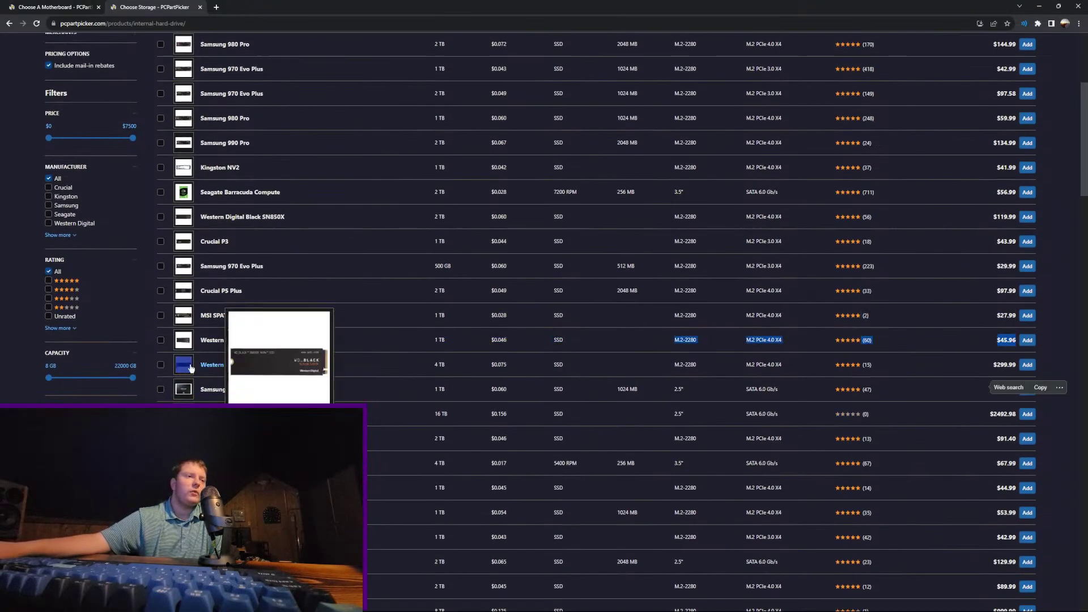
pyautogui.click(494, 386)
pyautogui.moveTo(530, 372); pyautogui.dragTo(419, 369)
pyautogui.click(653, 395)
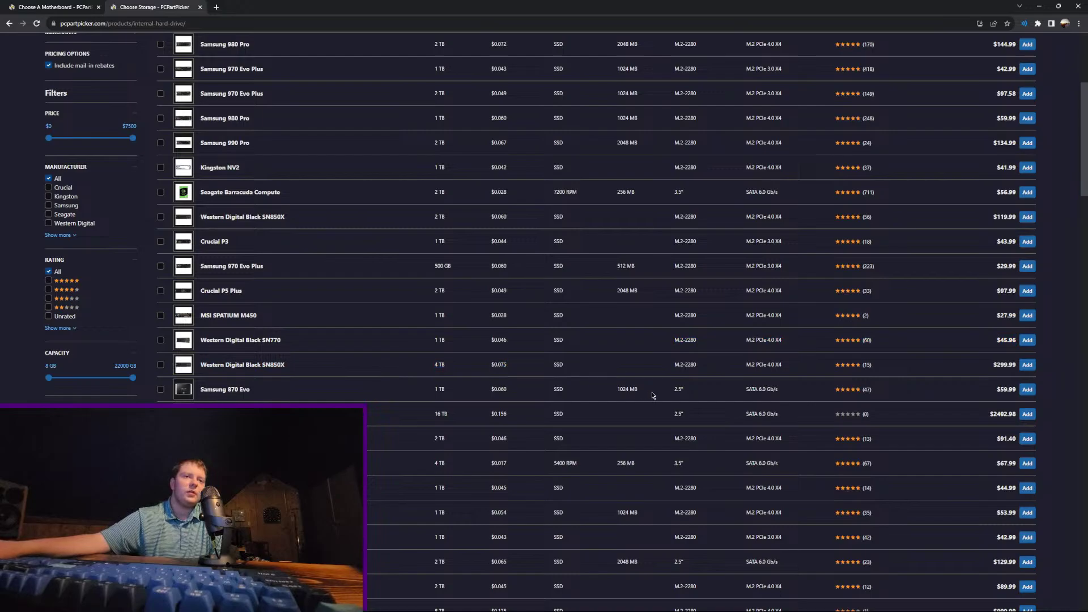
pyautogui.moveTo(808, 371); pyautogui.dragTo(634, 367)
pyautogui.click(472, 405)
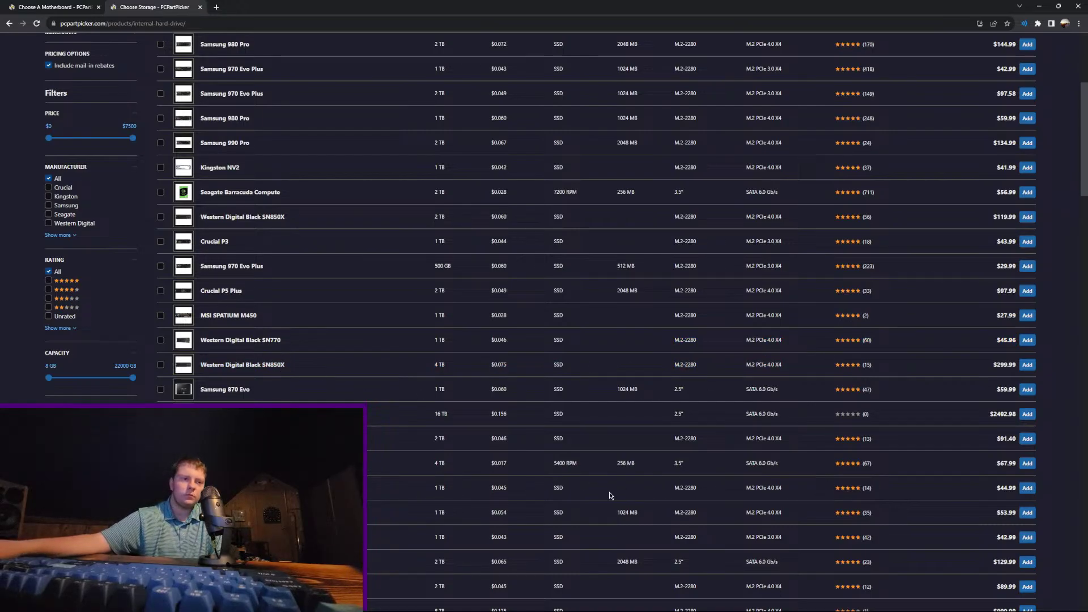
# Step: Add the Silicon Power UD90 1 TB M.2 PCIe 4.0 solid state drive to the parts list
pyautogui.scroll(3, 411, 513)
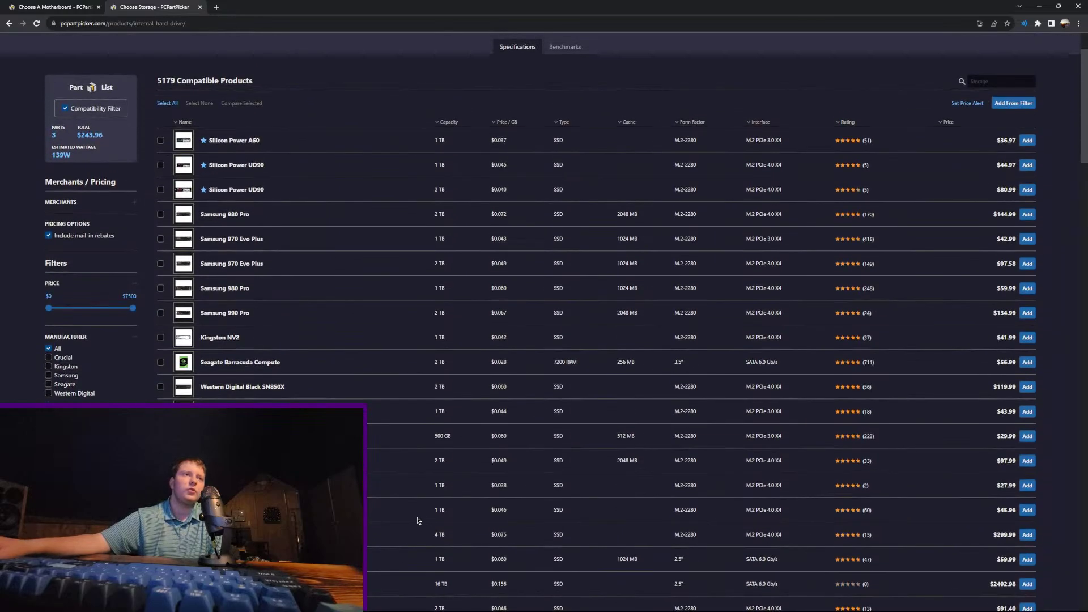
pyautogui.click(1027, 166)
pyautogui.scroll(-2, 474, 262)
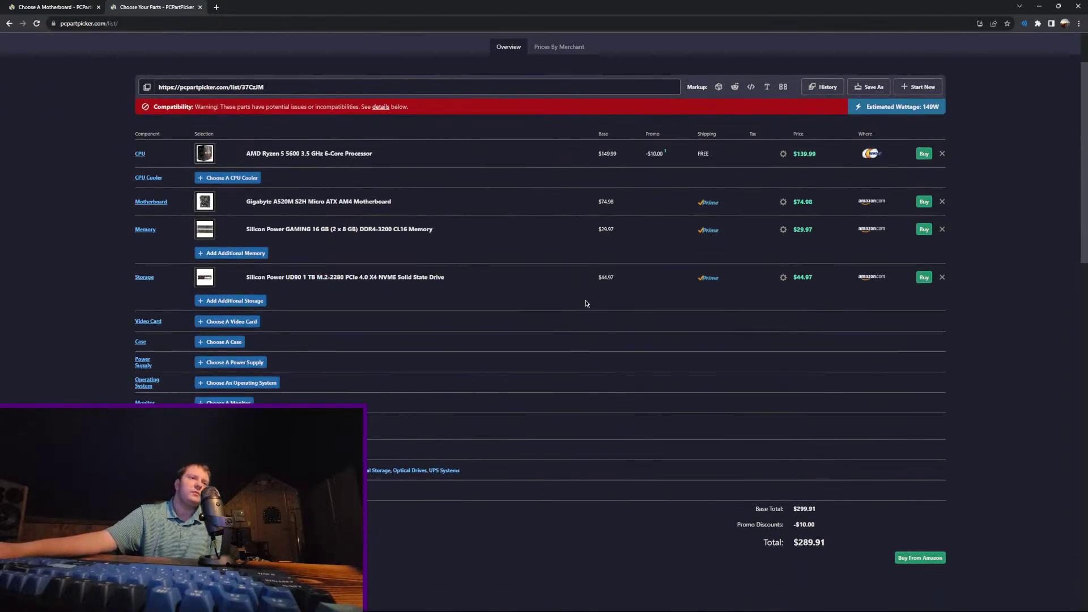
# Step: Check the name and price of the solid state drive in the storage row
pyautogui.scroll(-1, 585, 302)
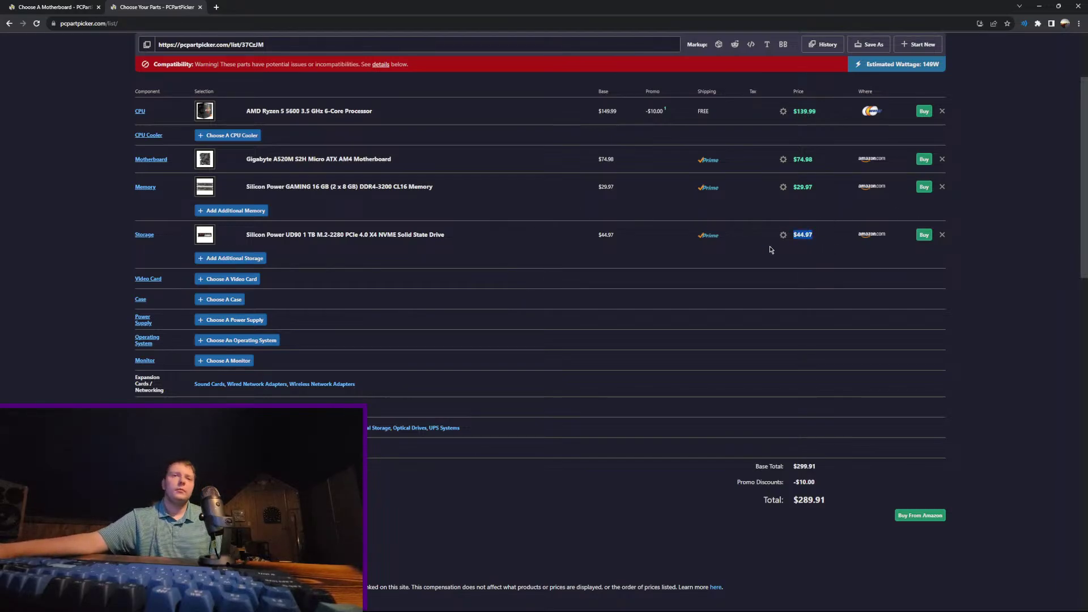
pyautogui.moveTo(834, 253); pyautogui.dragTo(512, 255)
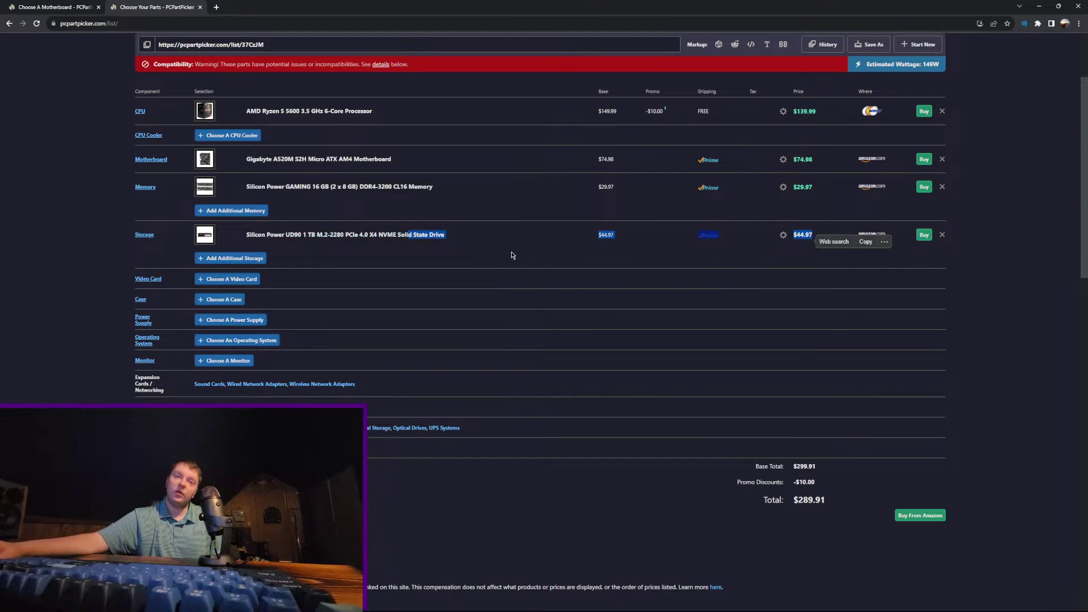
pyautogui.click(512, 255)
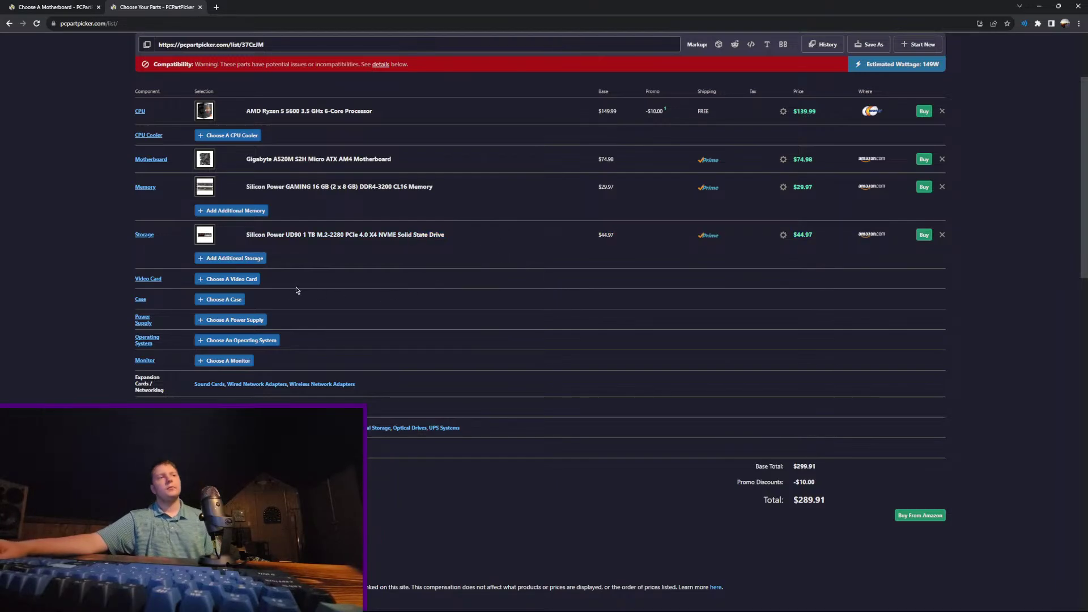
# Step: Search the compatible video cards for "6700 xt" and sort the results by price from lowest to highest
pyautogui.click(224, 279)
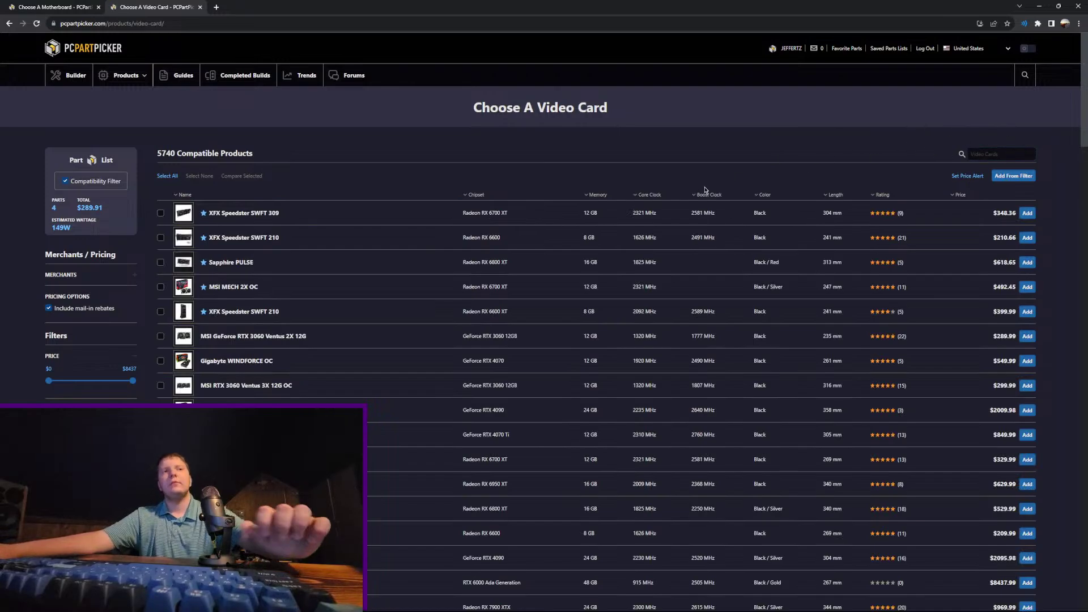
pyautogui.click(999, 153)
pyautogui.write('6')
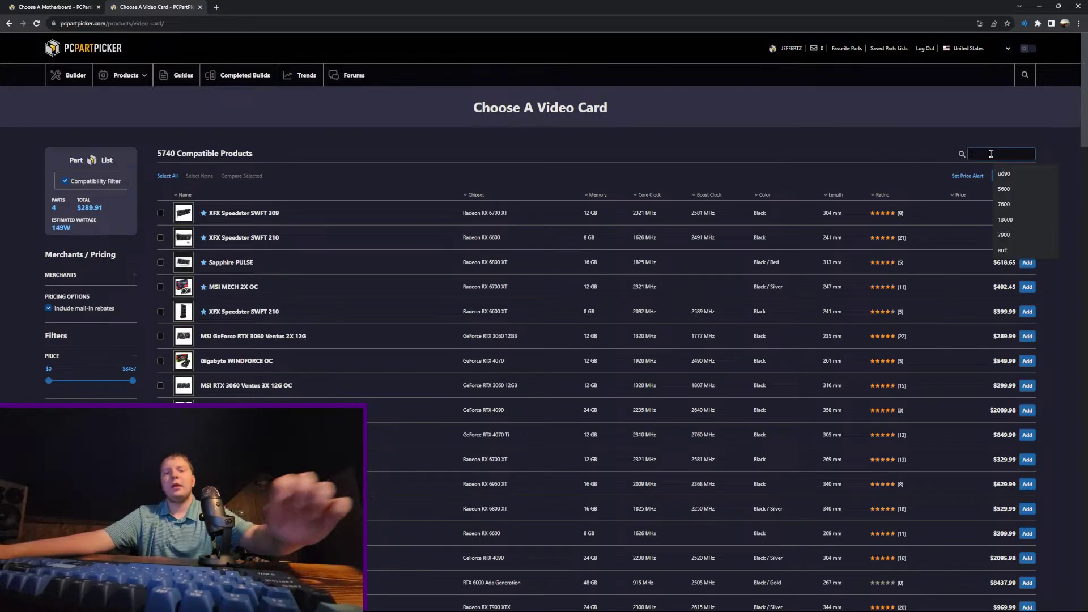
pyautogui.write('700 xt')
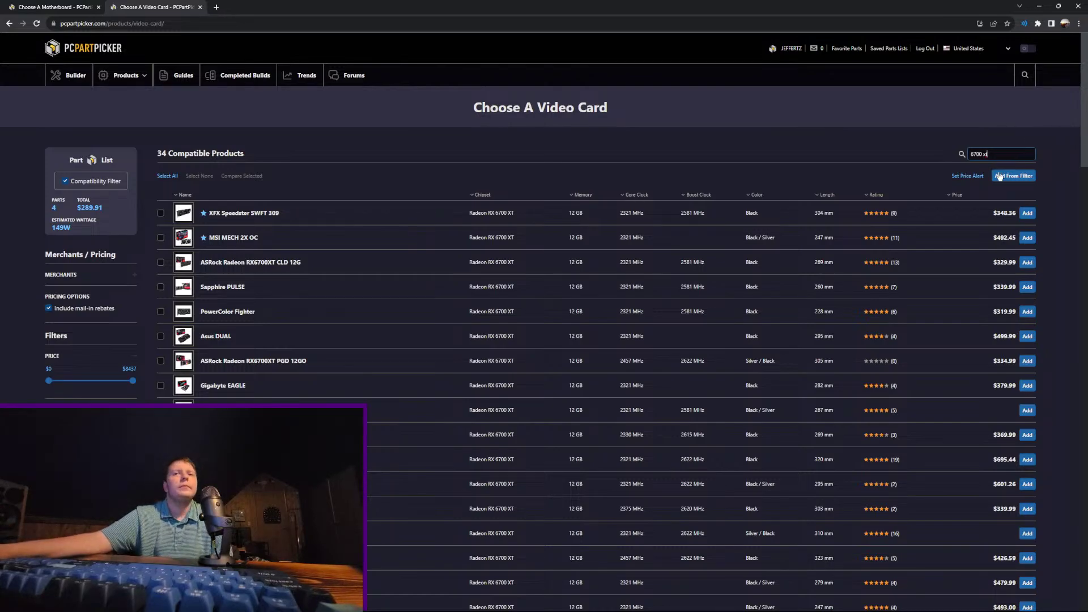
pyautogui.click(968, 195)
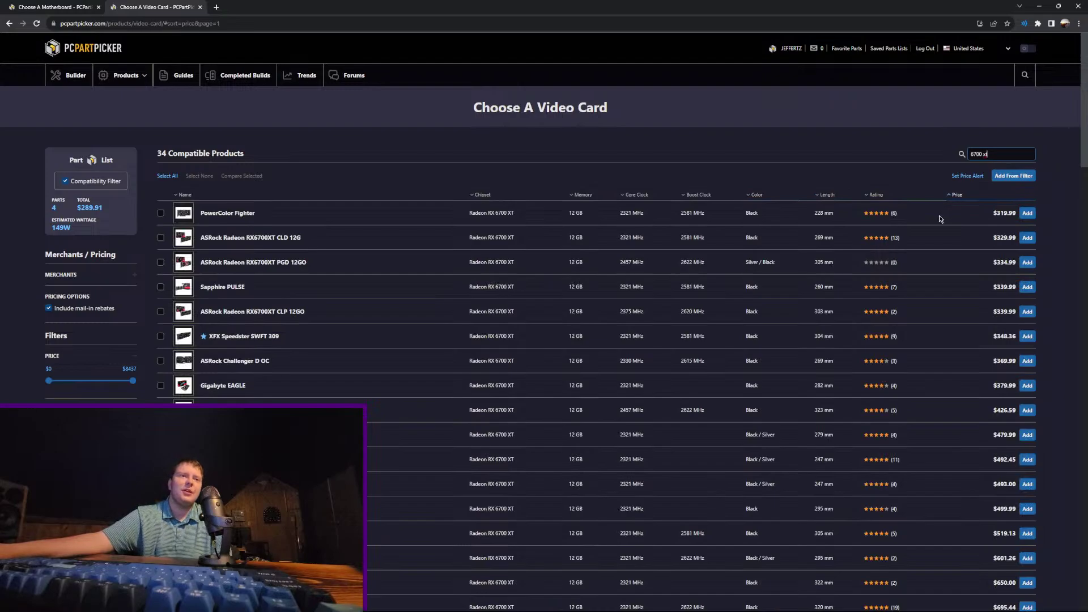
# Step: Examine the specifications of the PowerColor Fighter Radeon RX 6700 XT 12 GB and add it to the parts list
pyautogui.click(938, 210)
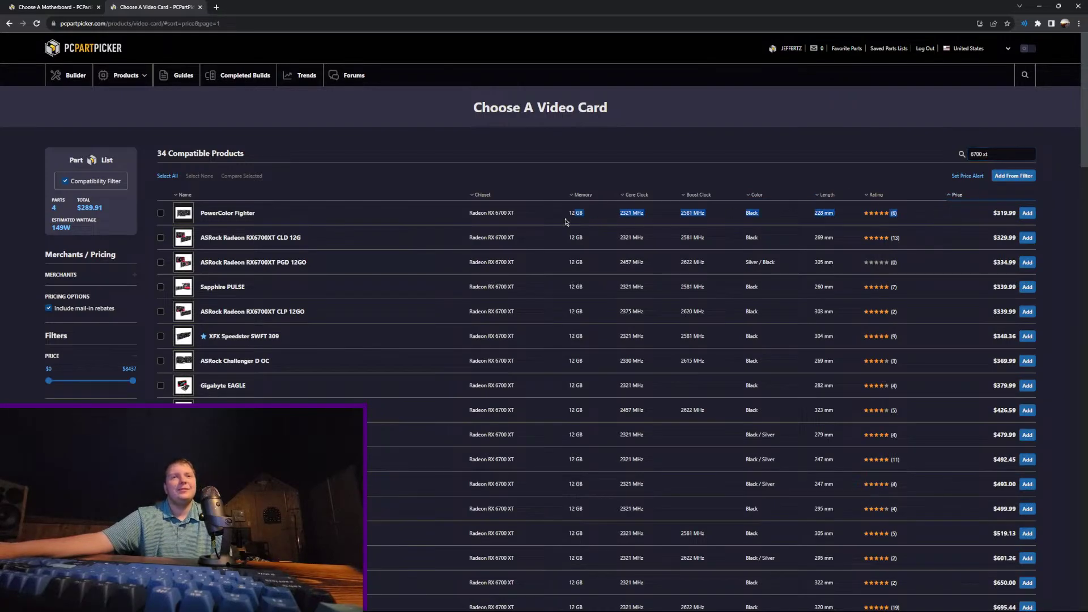
pyautogui.moveTo(447, 221); pyautogui.dragTo(898, 215)
pyautogui.click(489, 233)
pyautogui.moveTo(466, 216); pyautogui.dragTo(668, 214)
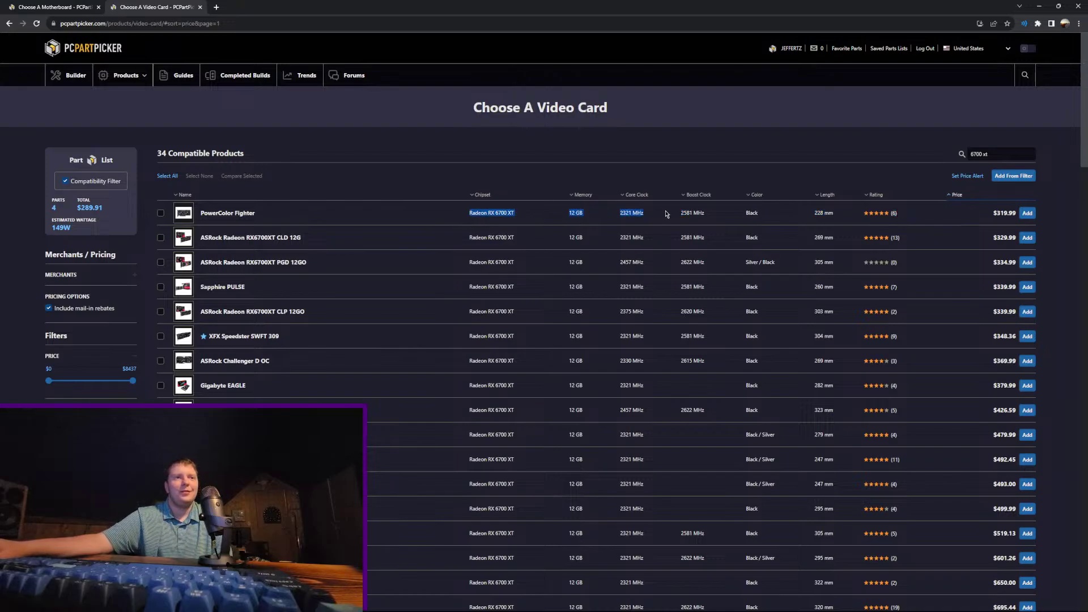
pyautogui.click(468, 229)
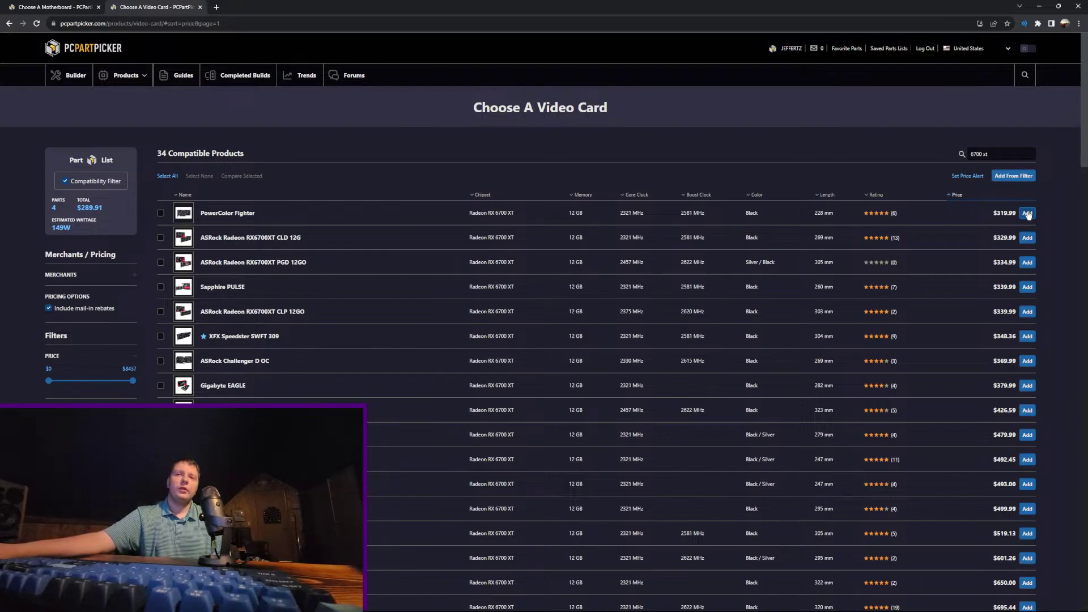
pyautogui.click(1027, 214)
# Step: Bring up the compatible cases and compare the models by type, side panel and price
pyautogui.scroll(-2, 570, 279)
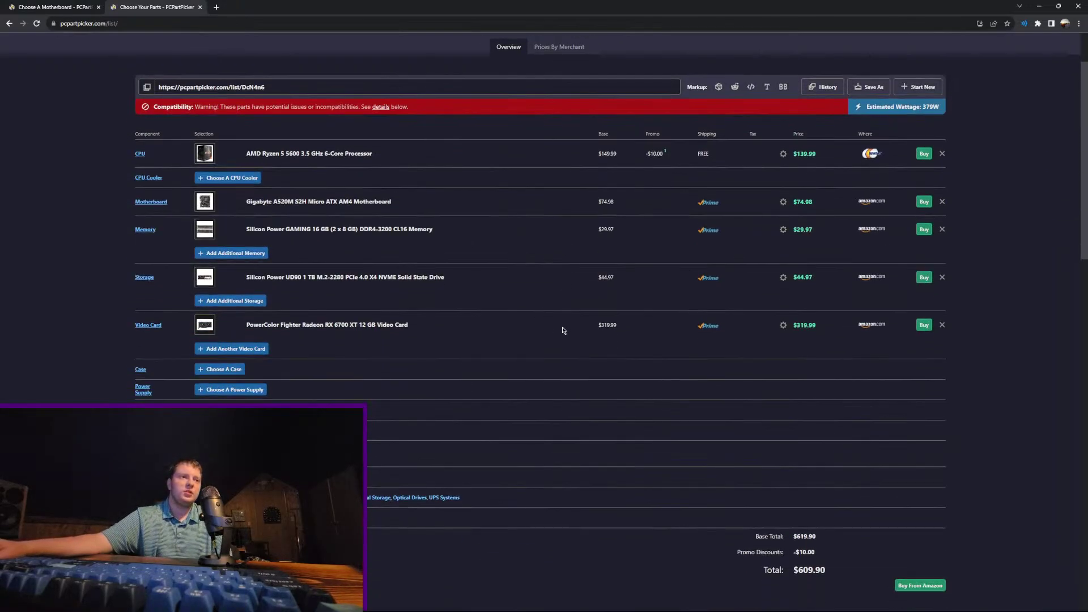
pyautogui.click(230, 369)
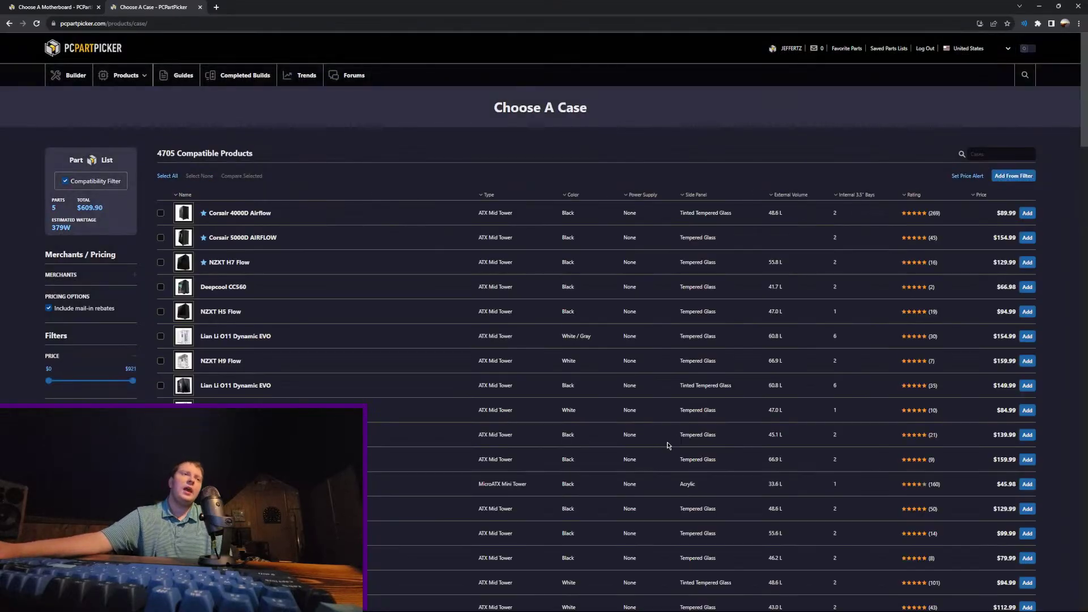
pyautogui.scroll(-1, 294, 301)
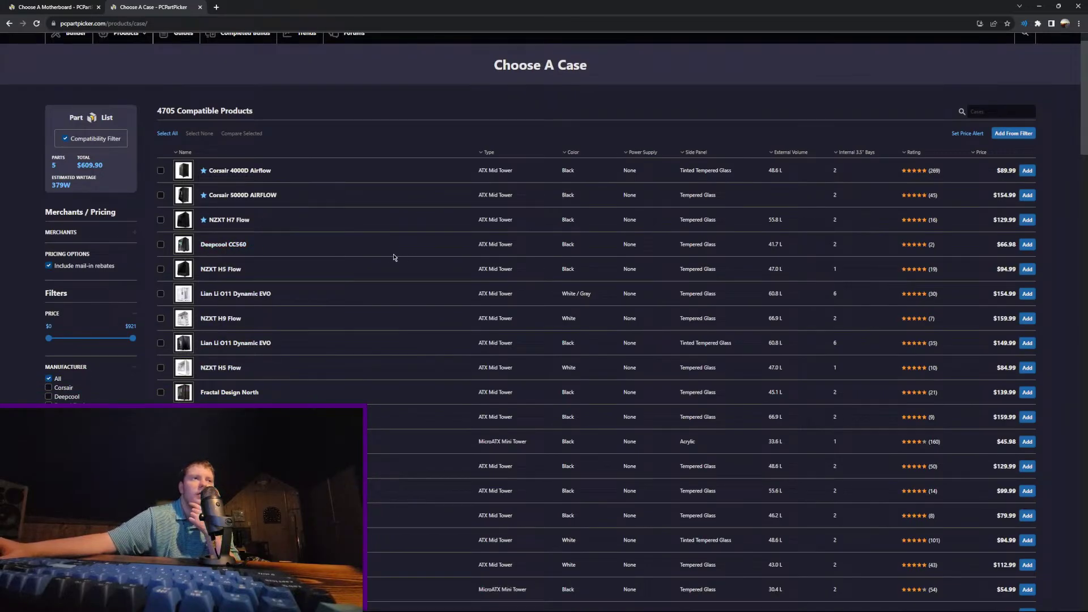
pyautogui.moveTo(395, 258); pyautogui.dragTo(233, 265)
pyautogui.click(375, 303)
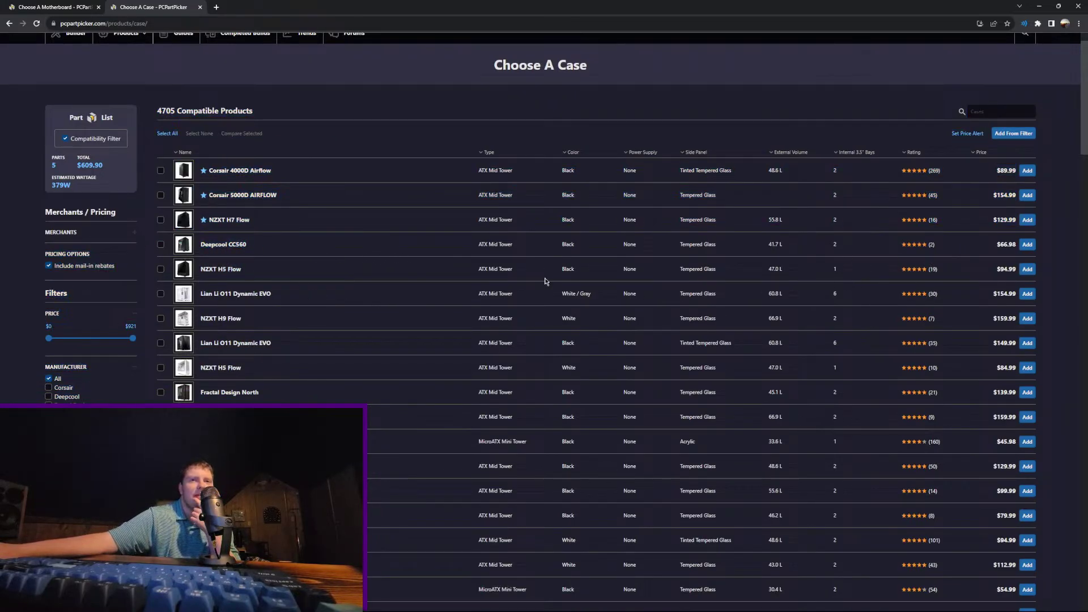
pyautogui.scroll(-2, 381, 535)
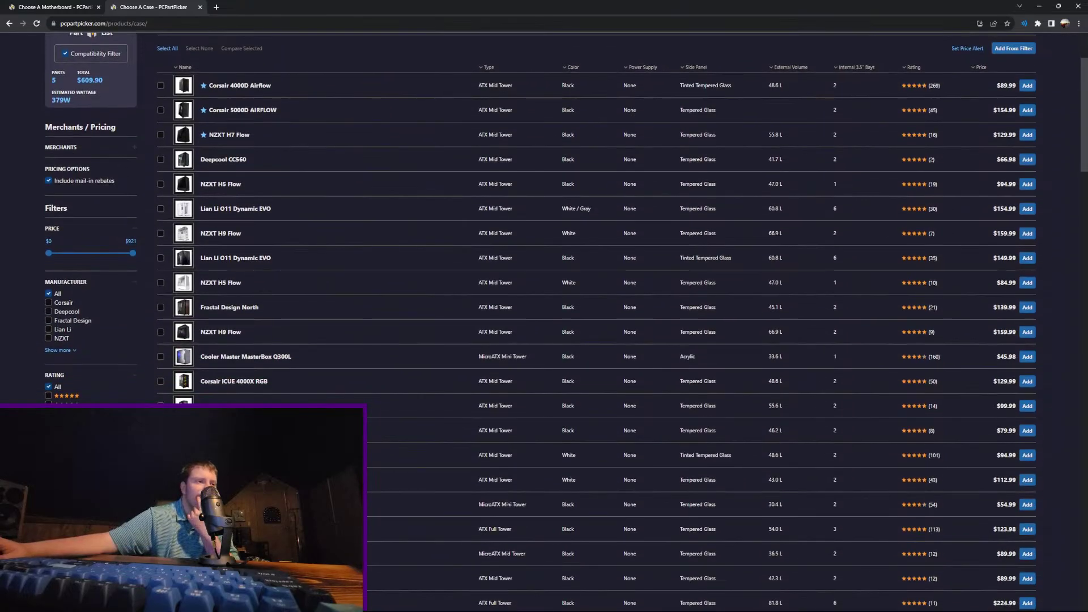
pyautogui.scroll(-3, 595, 323)
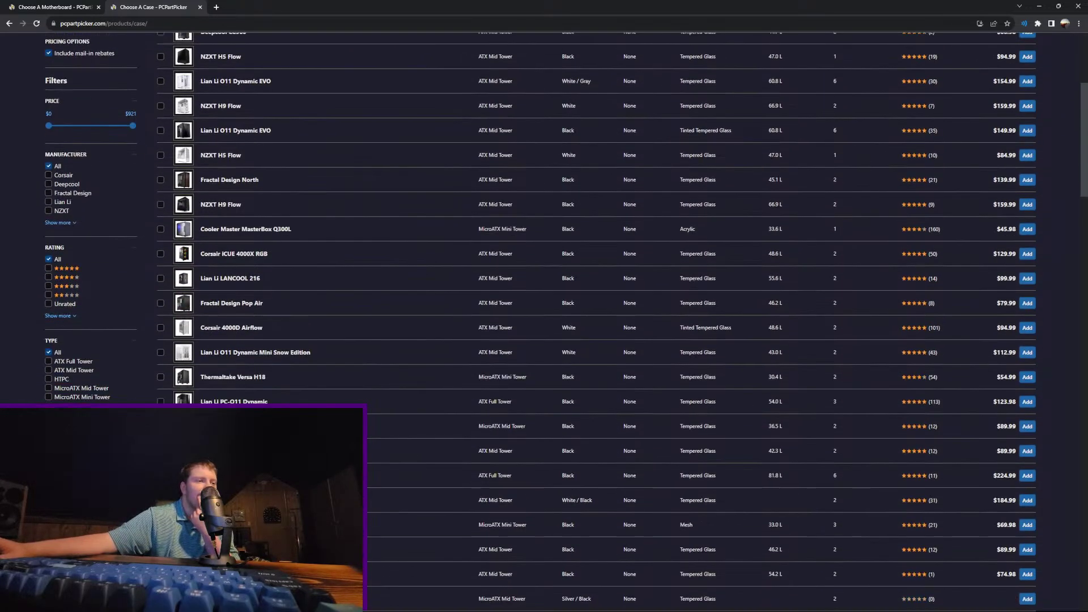
pyautogui.scroll(-2, 595, 323)
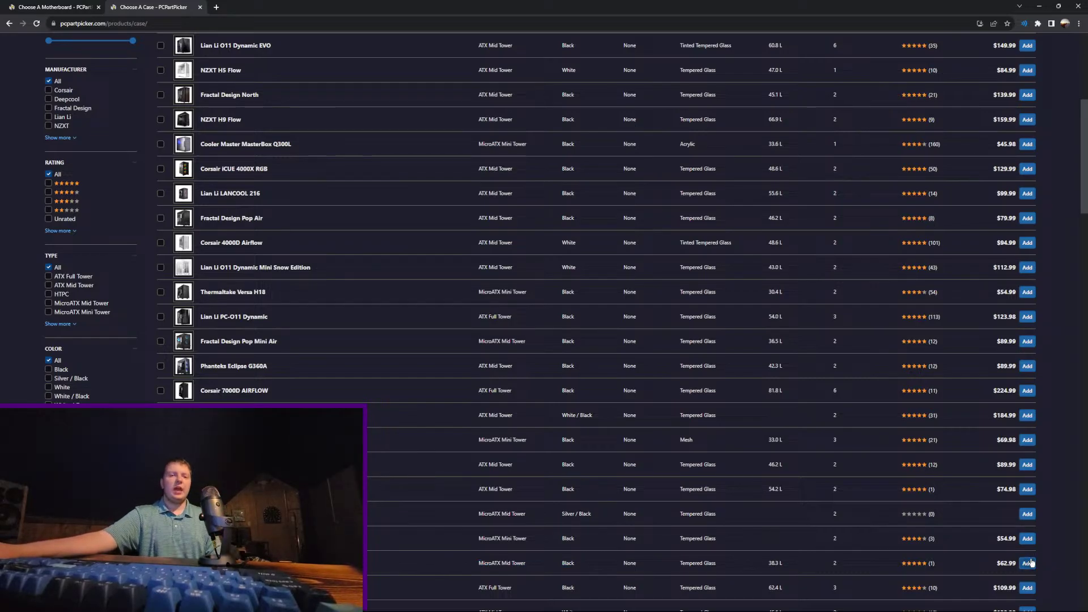
# Step: Review the case listings once more and add the Deepcool CH370 MicroATX Mid Tower case to the parts list
pyautogui.scroll(5, 573, 448)
pyautogui.moveTo(289, 151); pyautogui.dragTo(301, 265)
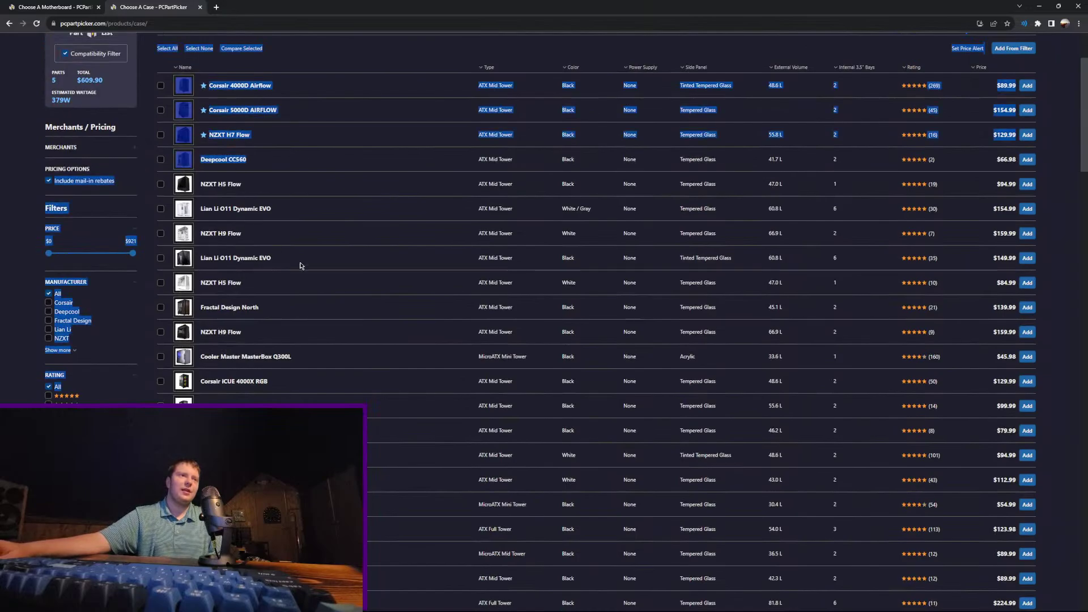
pyautogui.scroll(-5, 462, 413)
pyautogui.click(396, 426)
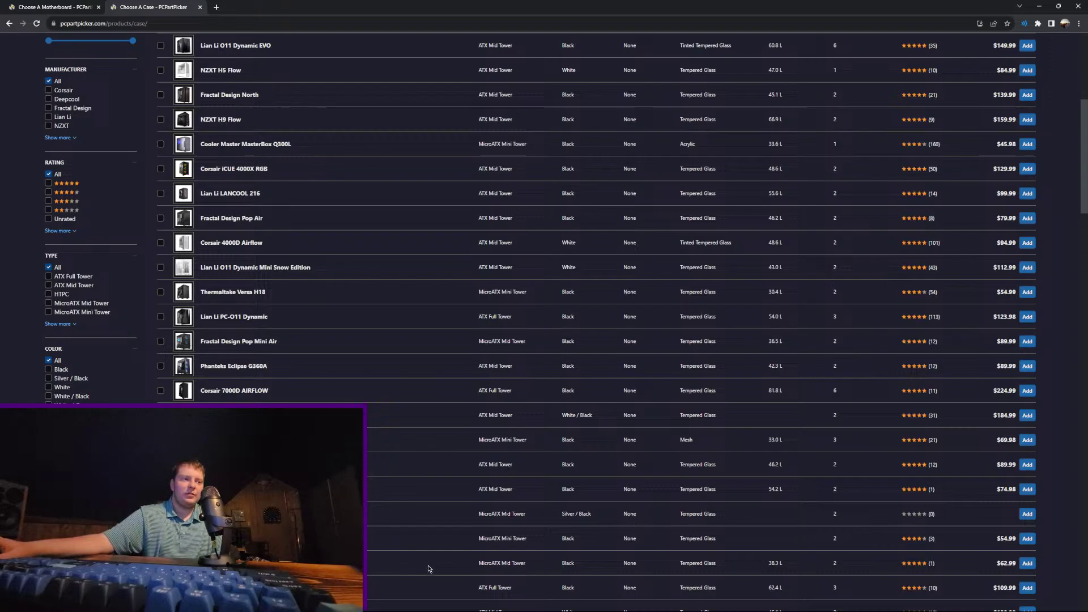
pyautogui.click(1028, 563)
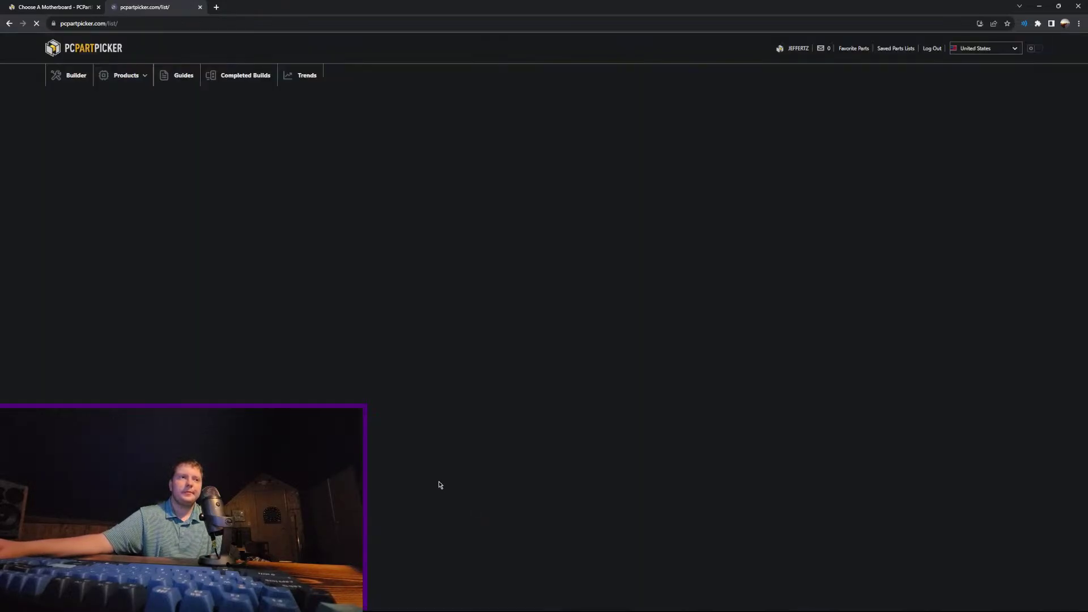
# Step: Bring up the compatible power supplies and compare the listed Corsair and other models by wattage and price
pyautogui.scroll(-4, 436, 485)
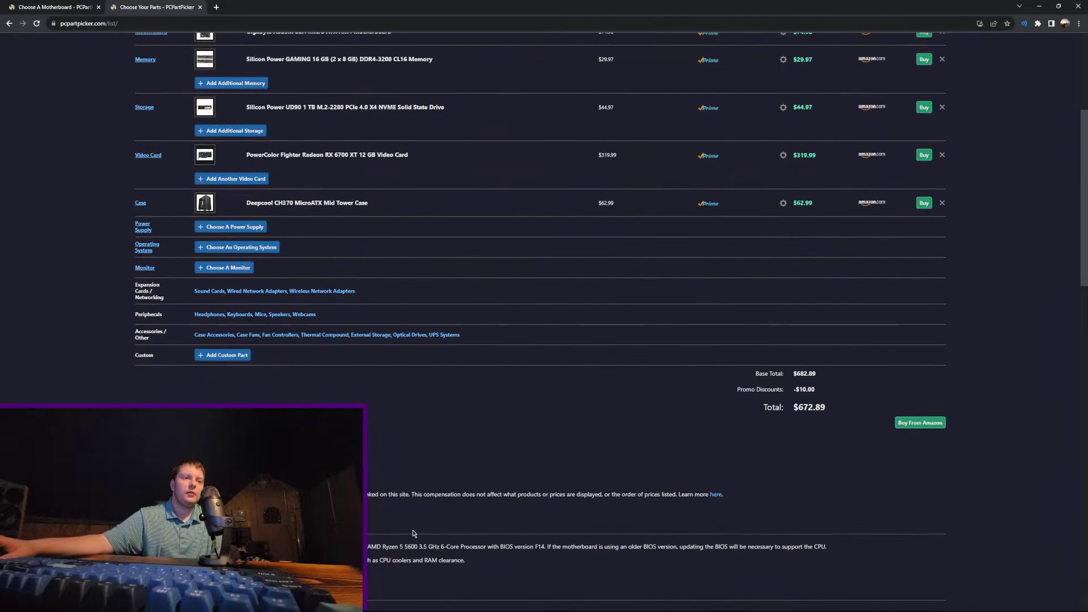
pyautogui.scroll(2, 267, 389)
pyautogui.click(238, 359)
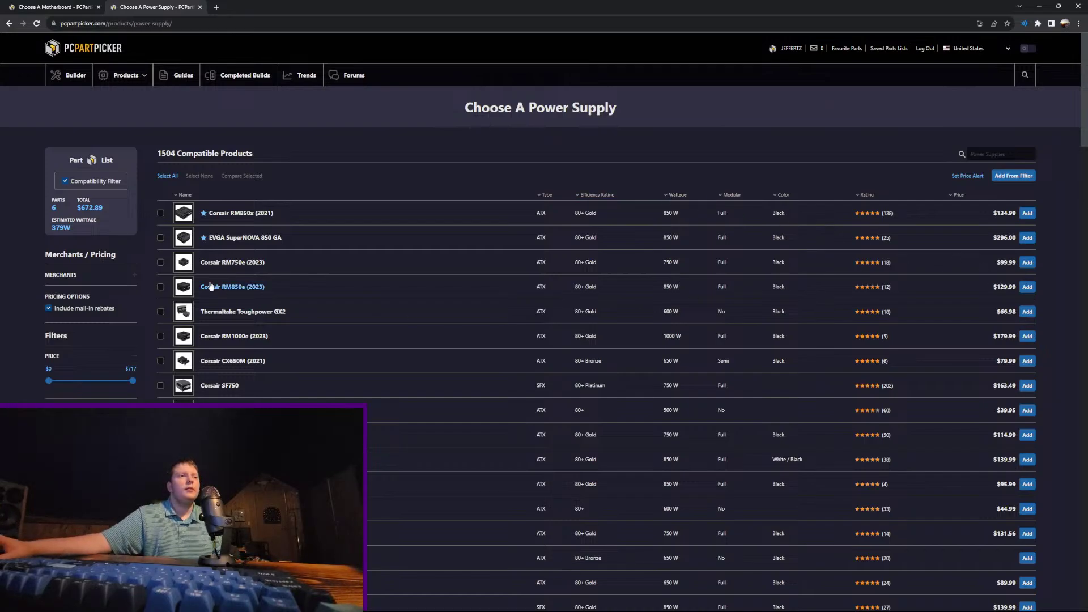
pyautogui.tripleClick(249, 264)
pyautogui.click(419, 309)
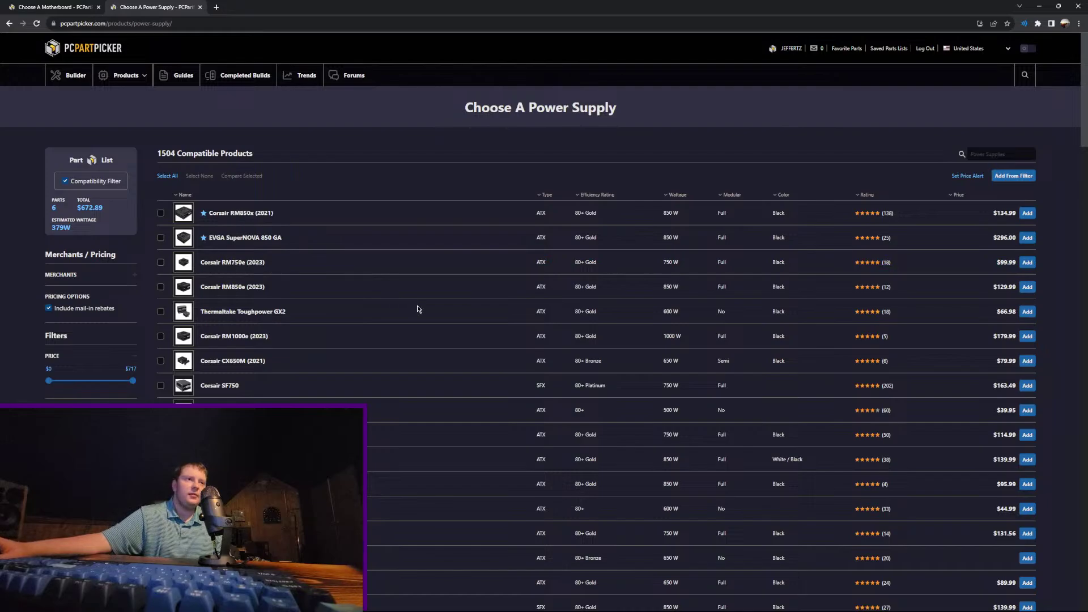
pyautogui.hotkey('ctrl', 'a')
pyautogui.click(474, 311)
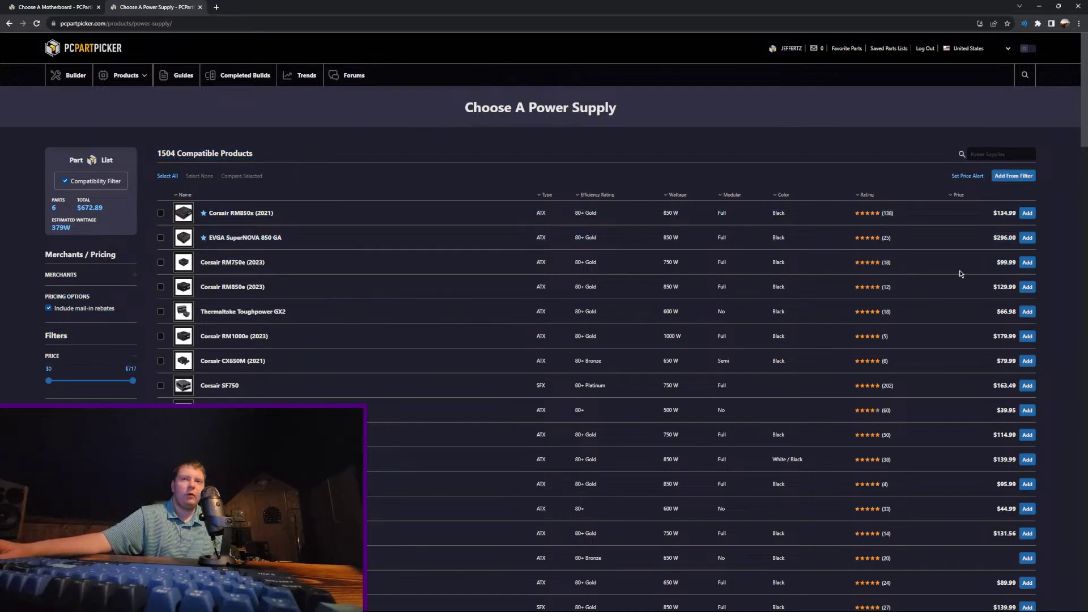
pyautogui.hotkey('ctrl', 'a')
pyautogui.click(922, 306)
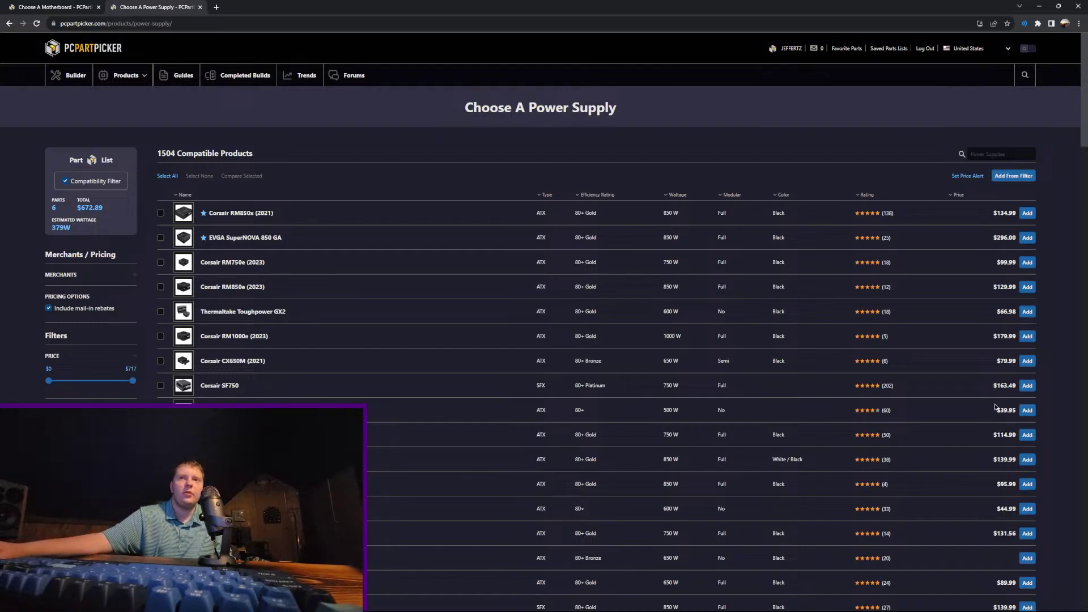
pyautogui.moveTo(993, 214); pyautogui.dragTo(1014, 211)
pyautogui.click(952, 242)
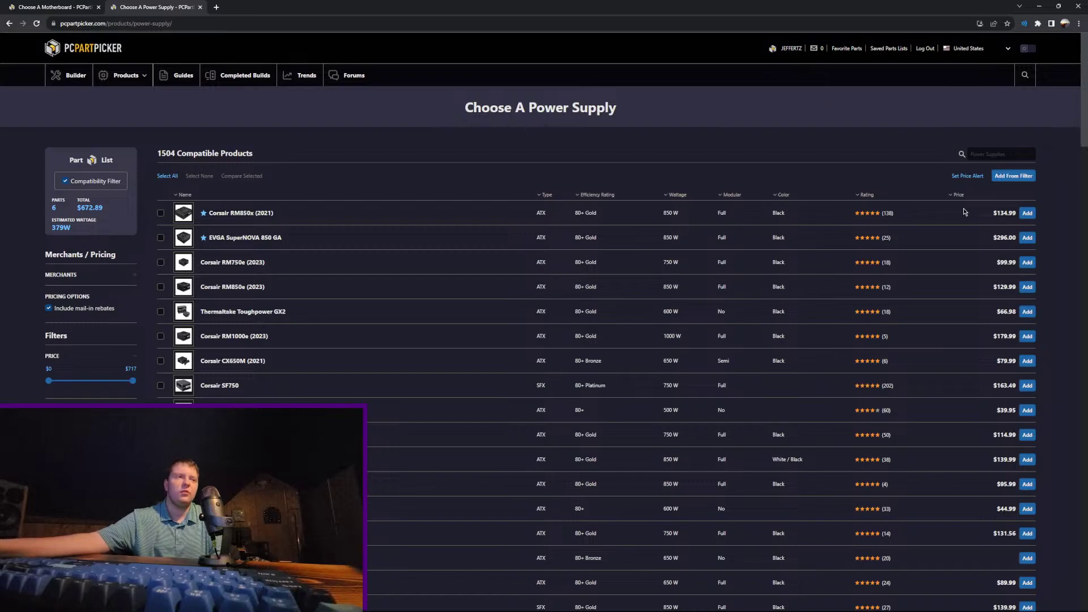
# Step: Examine the efficiency, wattage and modularity of the Corsair CX650M (2021) 650 W power supply and add it to the parts list
pyautogui.moveTo(193, 268)
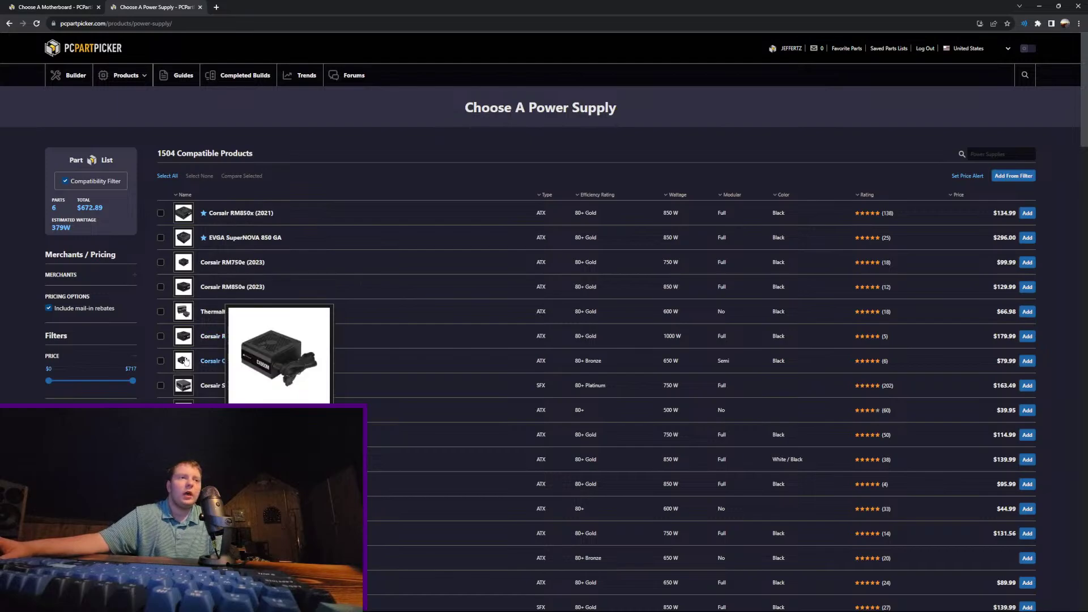
pyautogui.moveTo(270, 365); pyautogui.dragTo(946, 370)
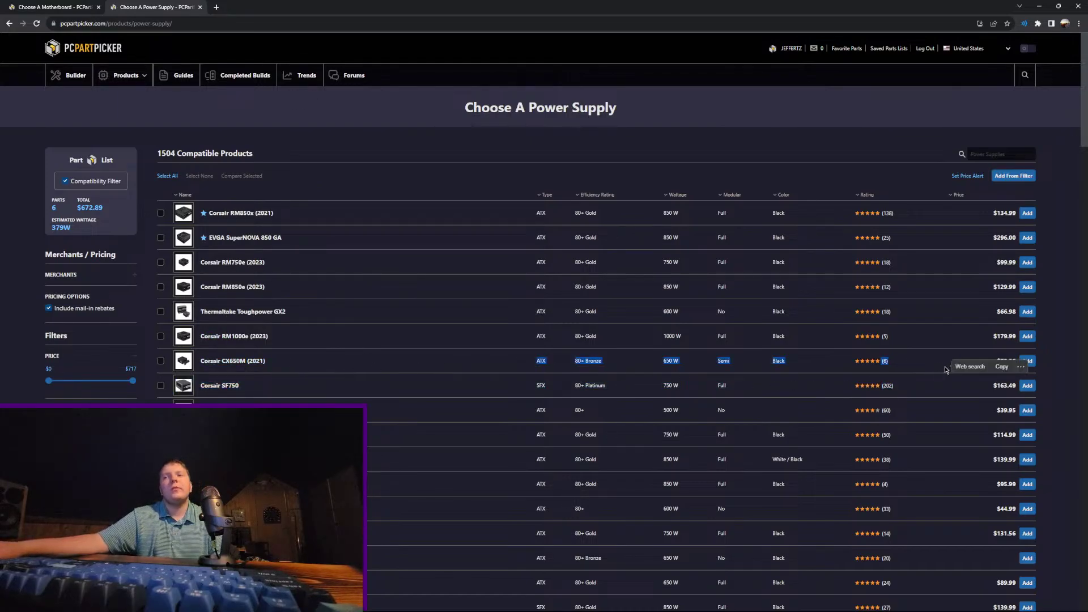
pyautogui.click(589, 373)
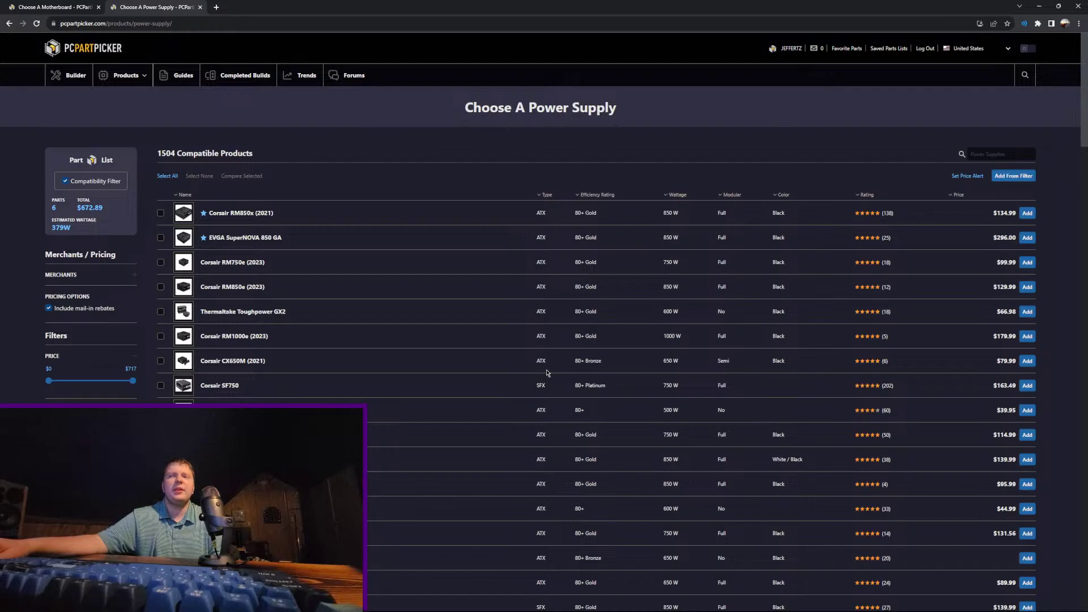
pyautogui.moveTo(503, 368); pyautogui.dragTo(754, 407)
pyautogui.click(754, 407)
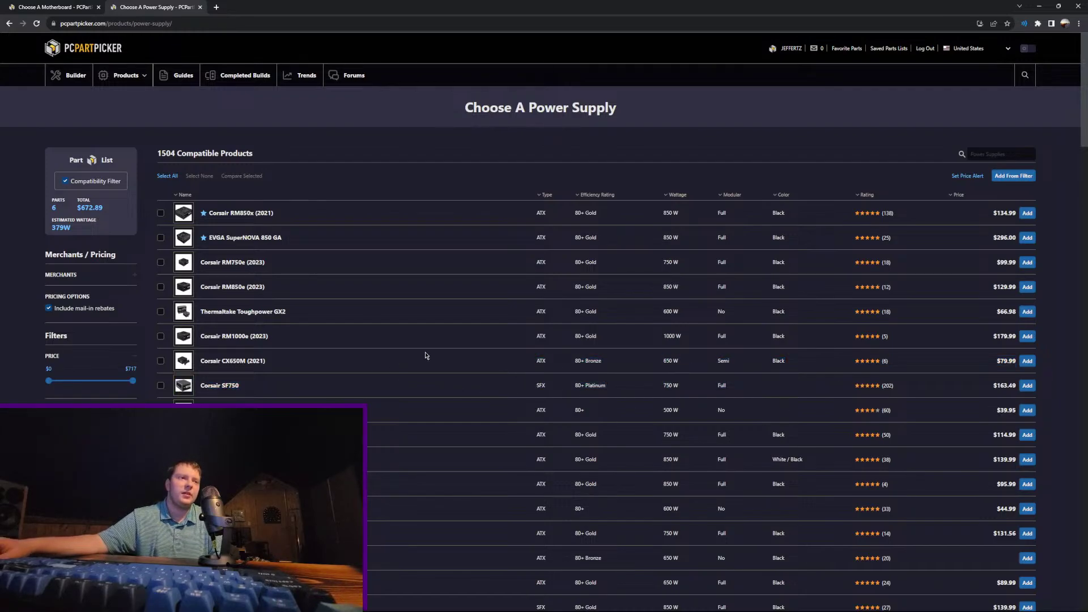
pyautogui.moveTo(425, 353); pyautogui.dragTo(633, 401)
pyautogui.click(470, 360)
pyautogui.moveTo(470, 360); pyautogui.dragTo(713, 359)
pyautogui.click(529, 375)
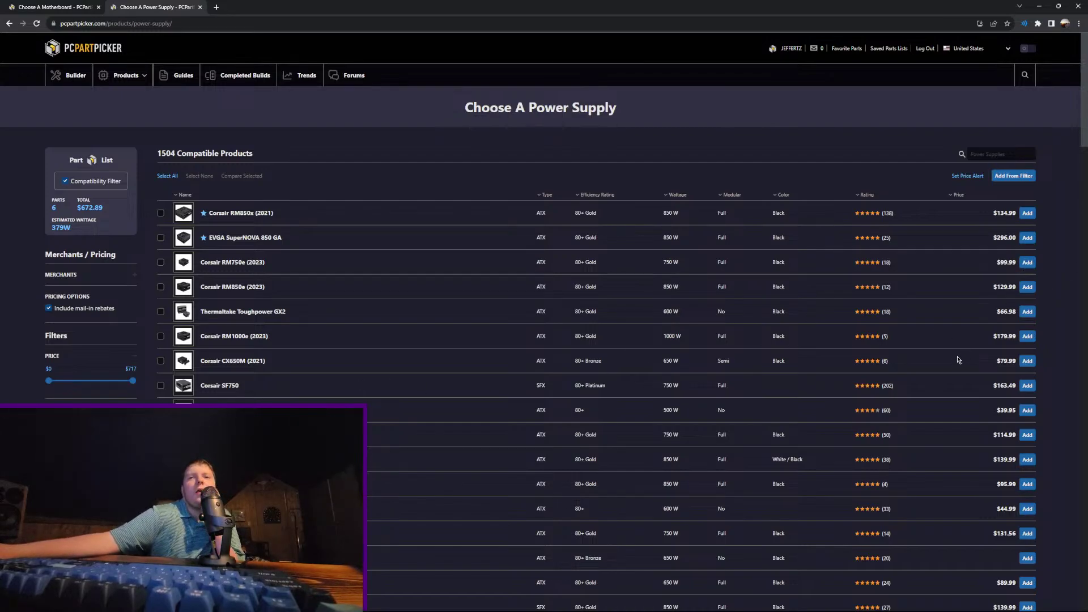
pyautogui.moveTo(967, 362); pyautogui.dragTo(350, 367)
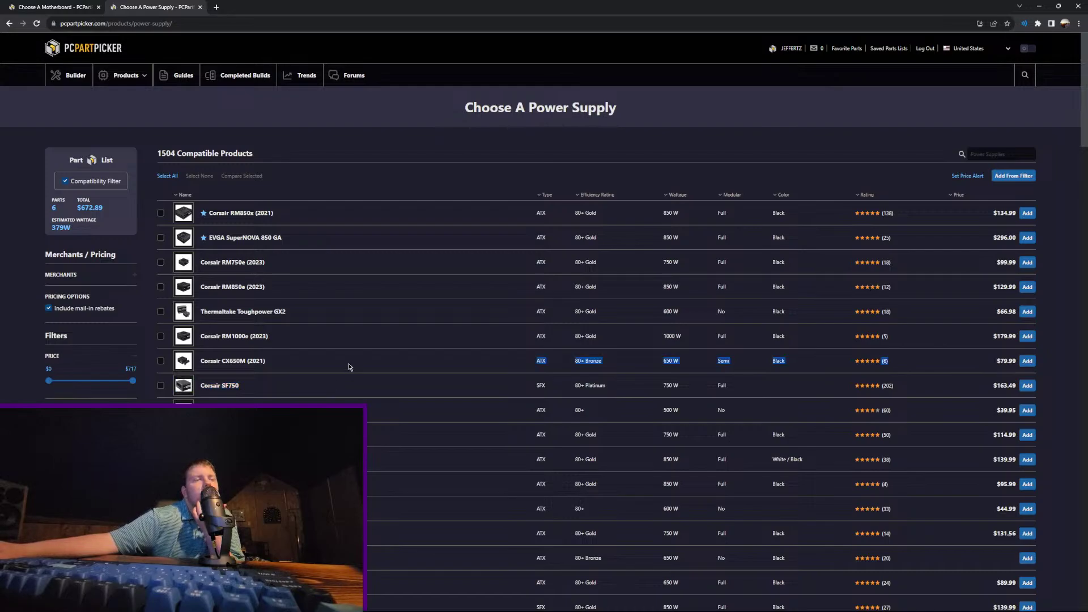
pyautogui.click(1028, 361)
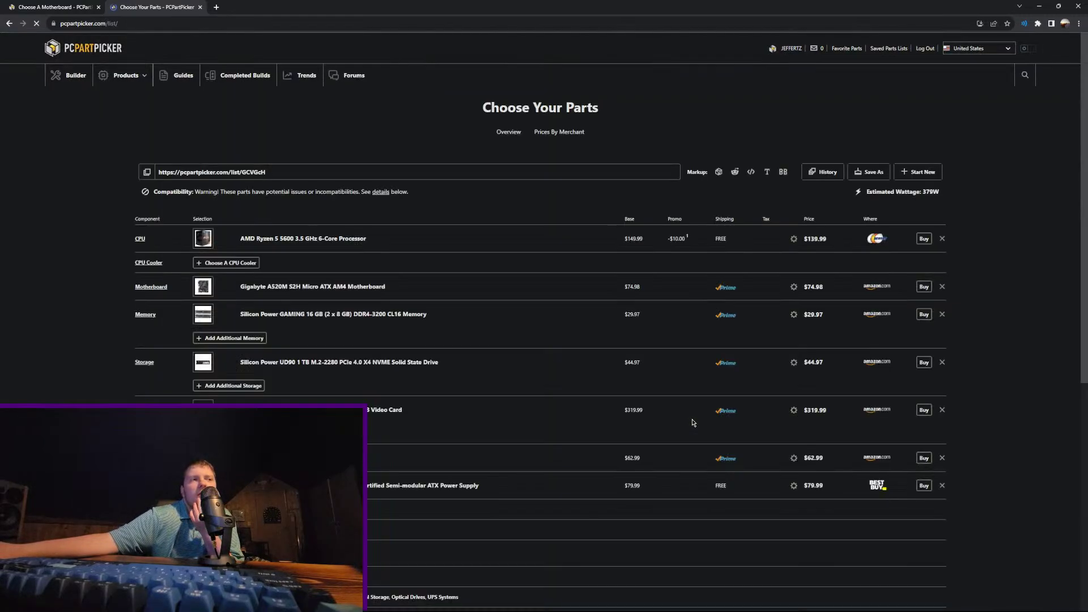
# Step: Check the total price of the build and review the selected parts
pyautogui.scroll(-4, 692, 423)
pyautogui.moveTo(848, 461); pyautogui.dragTo(656, 463)
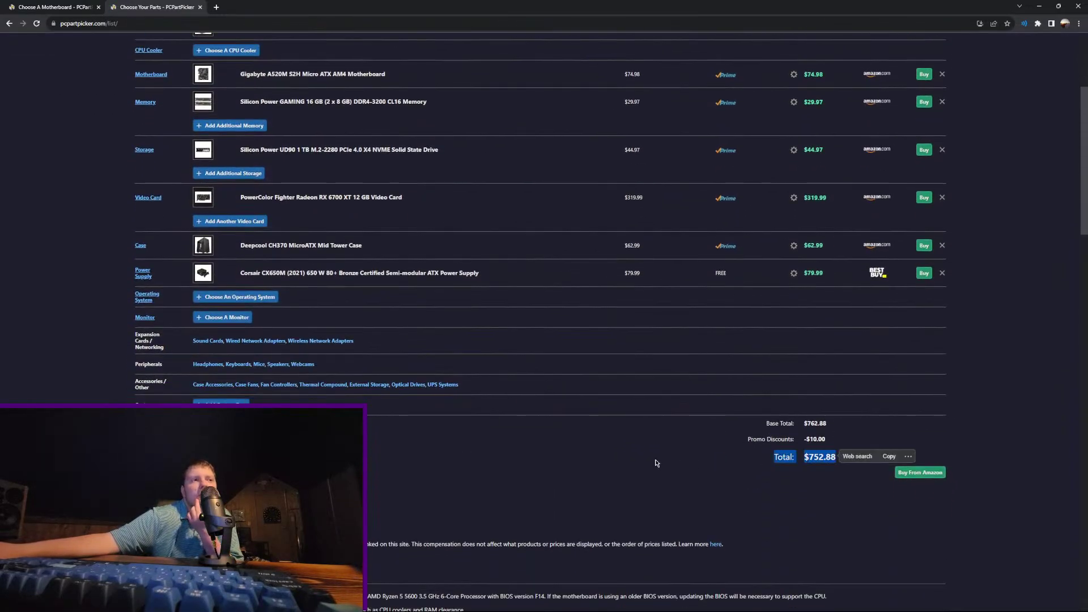
pyautogui.scroll(2, 702, 467)
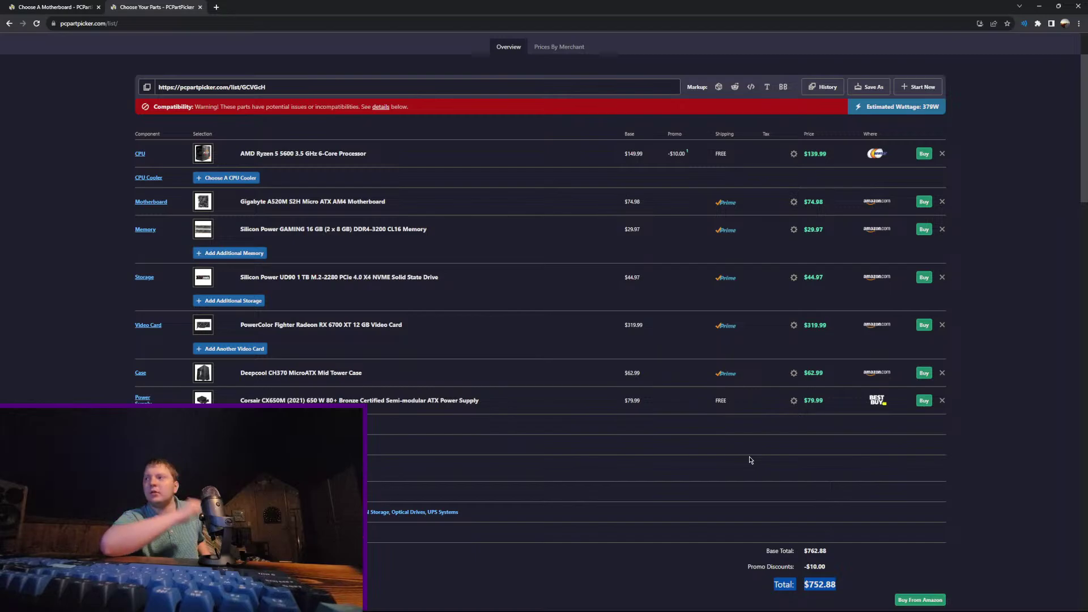
# Step: Replace the 16 GB memory kit with the Silicon Power GAMING 32 GB (2 x 16 GB) DDR4-3200 kit and check the new total
pyautogui.click(942, 230)
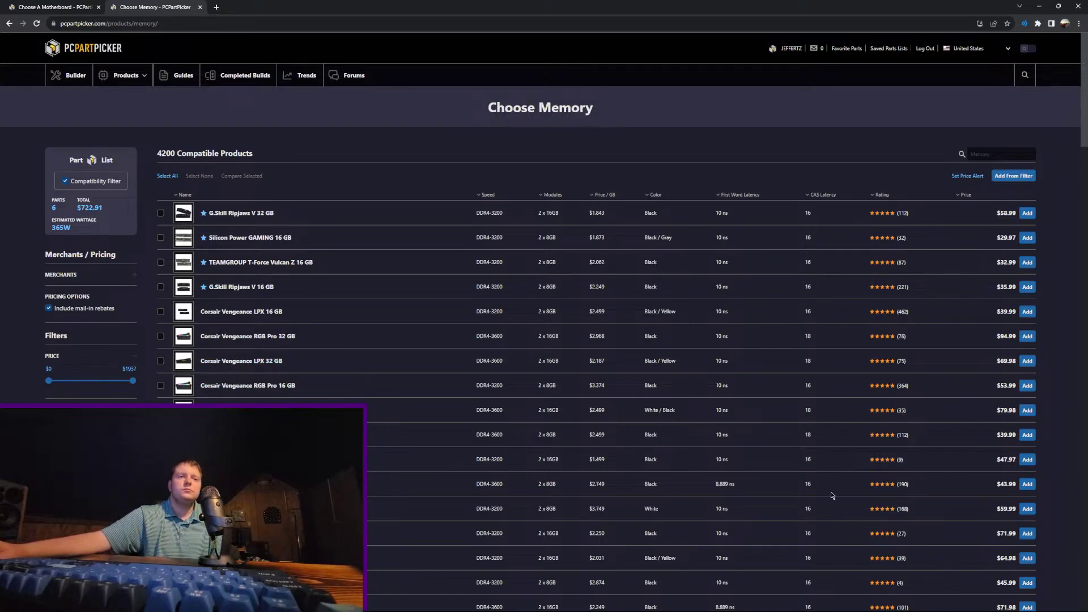
pyautogui.click(1027, 460)
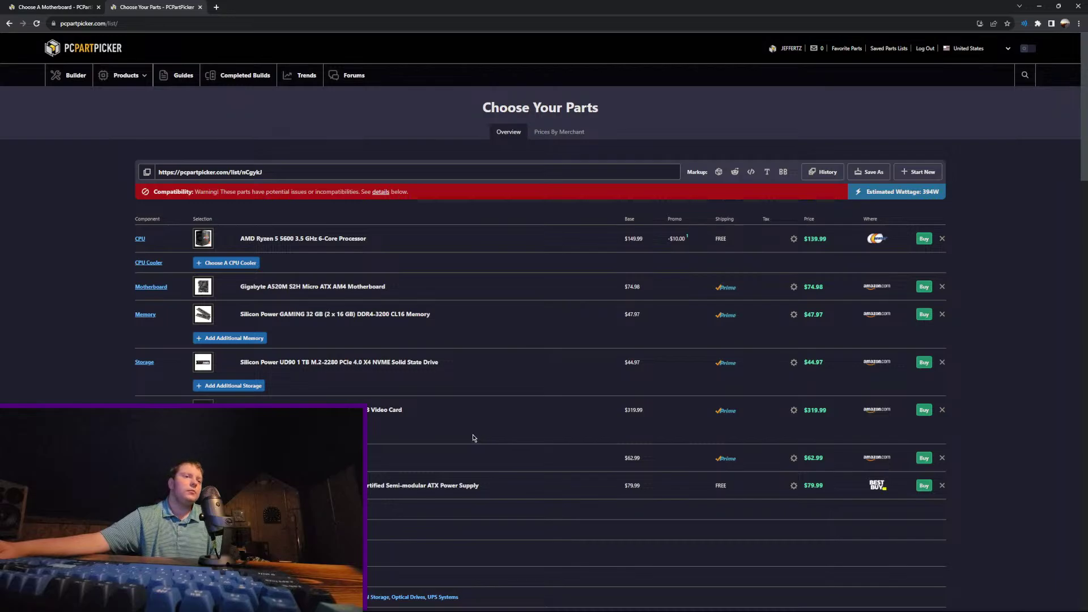
pyautogui.scroll(-1, 459, 409)
pyautogui.scroll(-3, 460, 408)
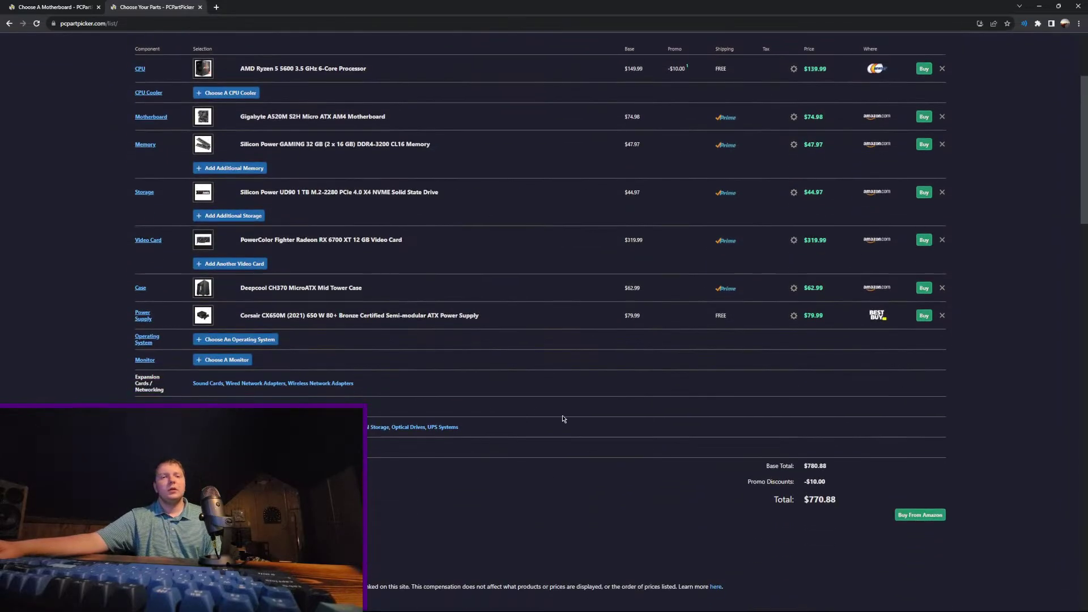
# Step: Review the selected parts and the total price of the build
pyautogui.moveTo(853, 490); pyautogui.dragTo(498, 484)
pyautogui.scroll(1, 499, 484)
pyautogui.scroll(1, 499, 487)
pyautogui.moveTo(501, 447); pyautogui.dragTo(191, 333)
pyautogui.click(552, 430)
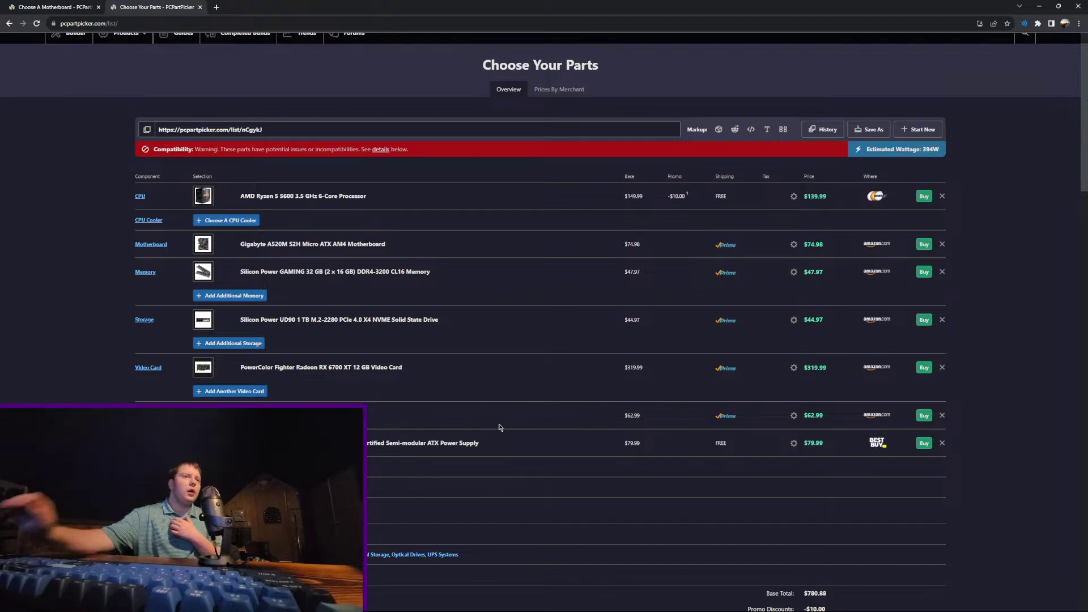
pyautogui.scroll(-2, 525, 376)
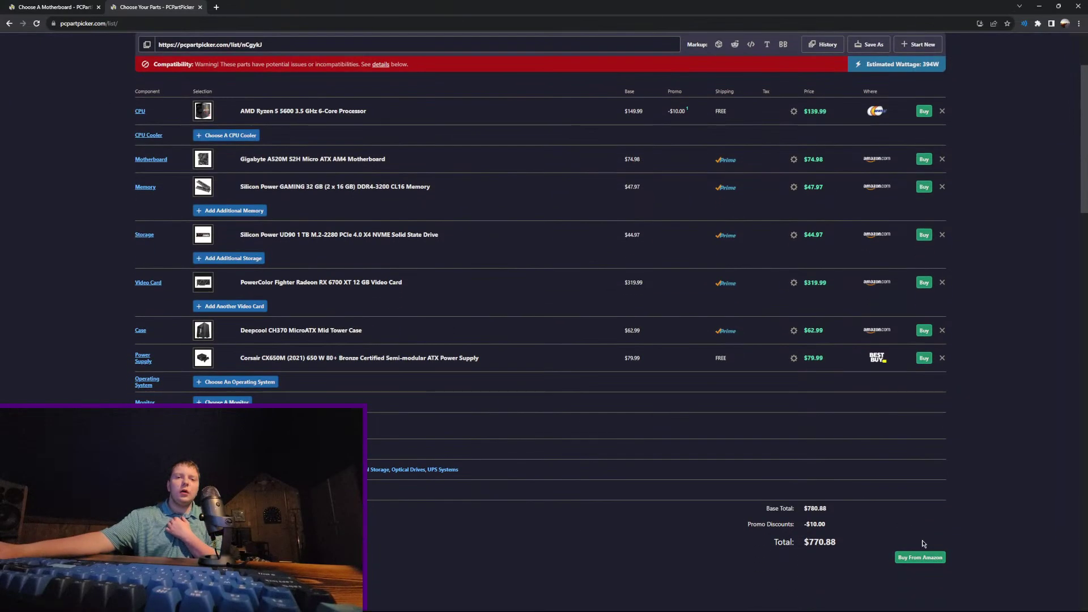
# Step: Try the Thermalright Peerless Assassin 120 SE as the build's CPU cooler, check the total and remove it from the list
pyautogui.click(223, 136)
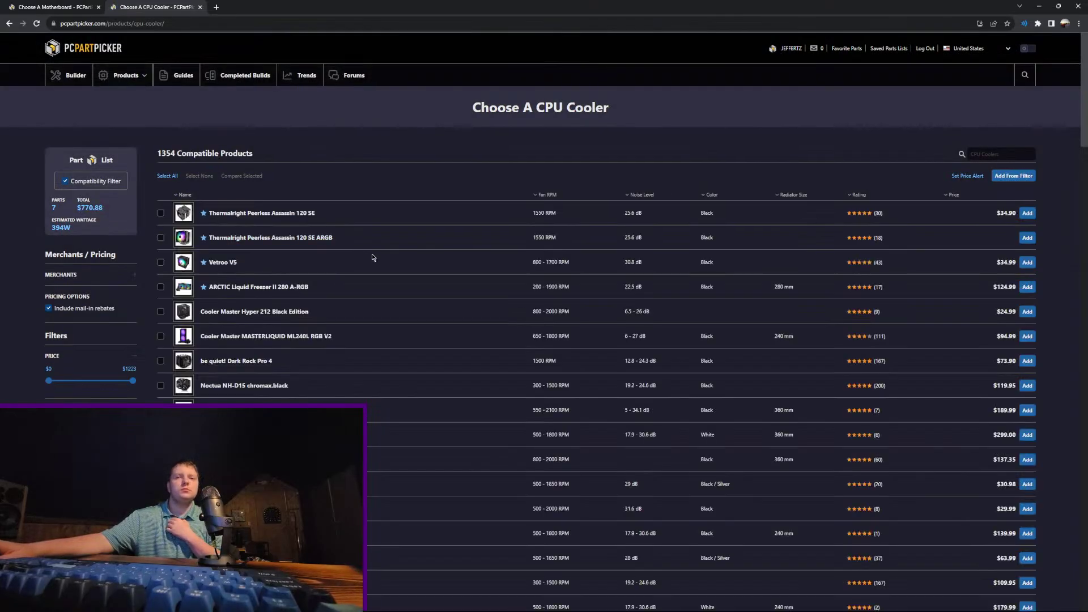
pyautogui.moveTo(533, 213); pyautogui.dragTo(172, 221)
pyautogui.click(356, 214)
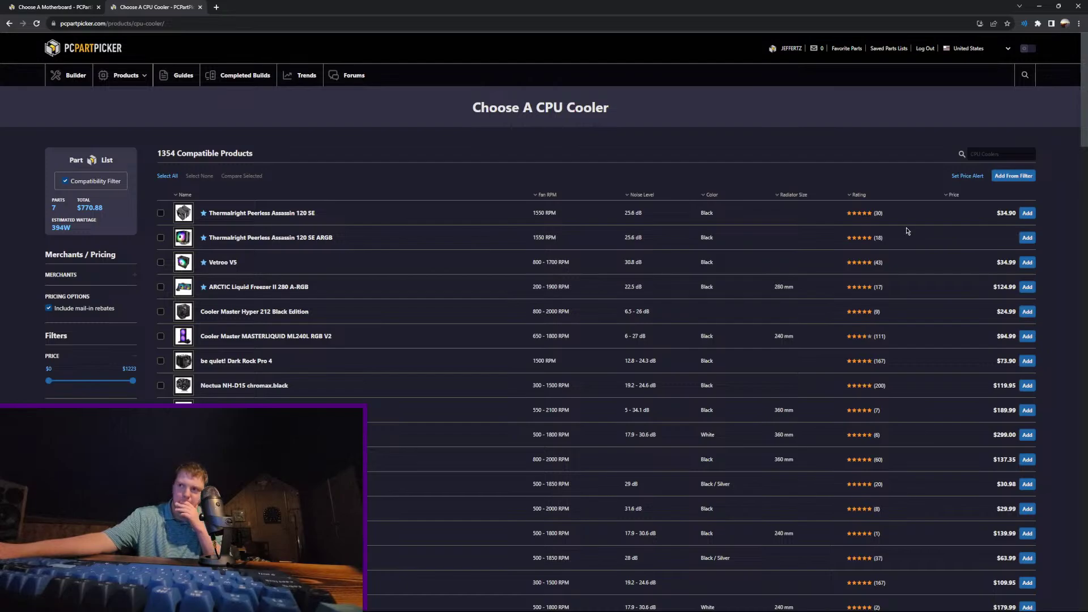
pyautogui.click(1027, 213)
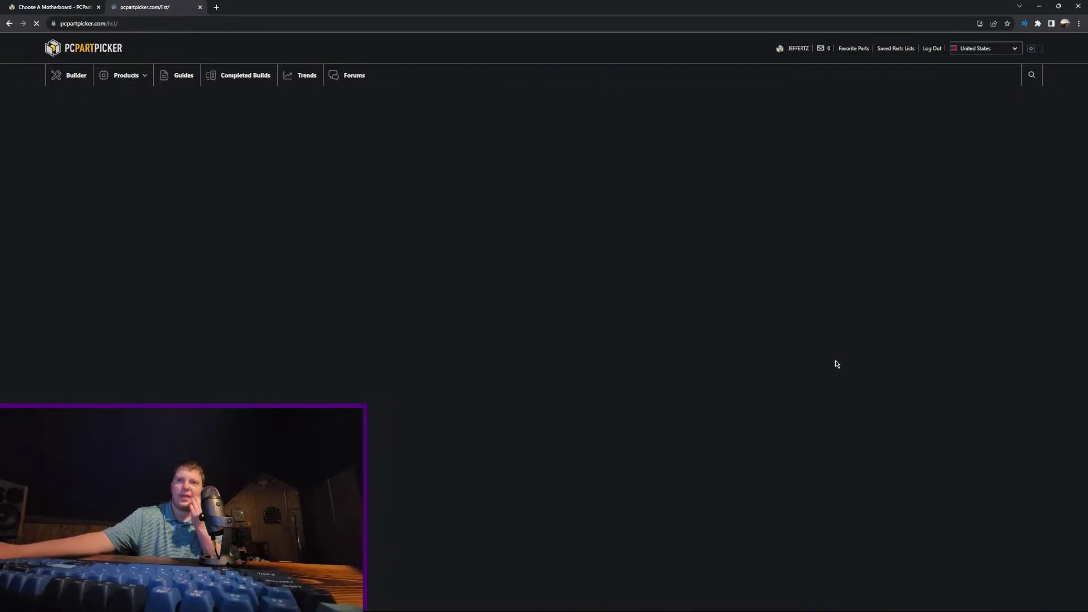
pyautogui.scroll(-3, 835, 364)
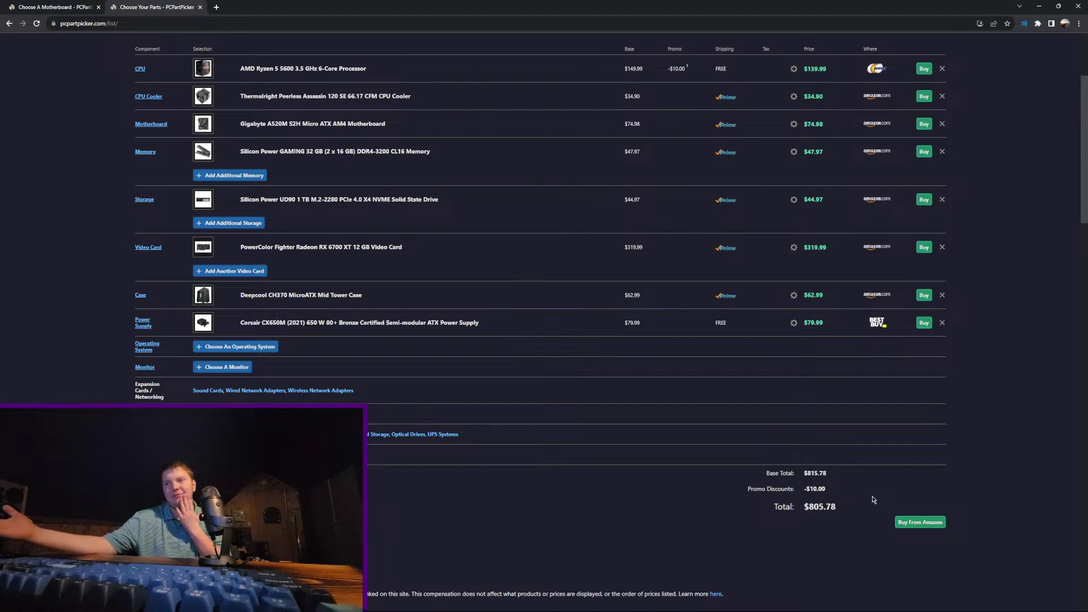
pyautogui.click(942, 97)
# Step: Bring up the compatible CPU coolers and compare the Deepcool and other models by price and rating
pyautogui.click(227, 223)
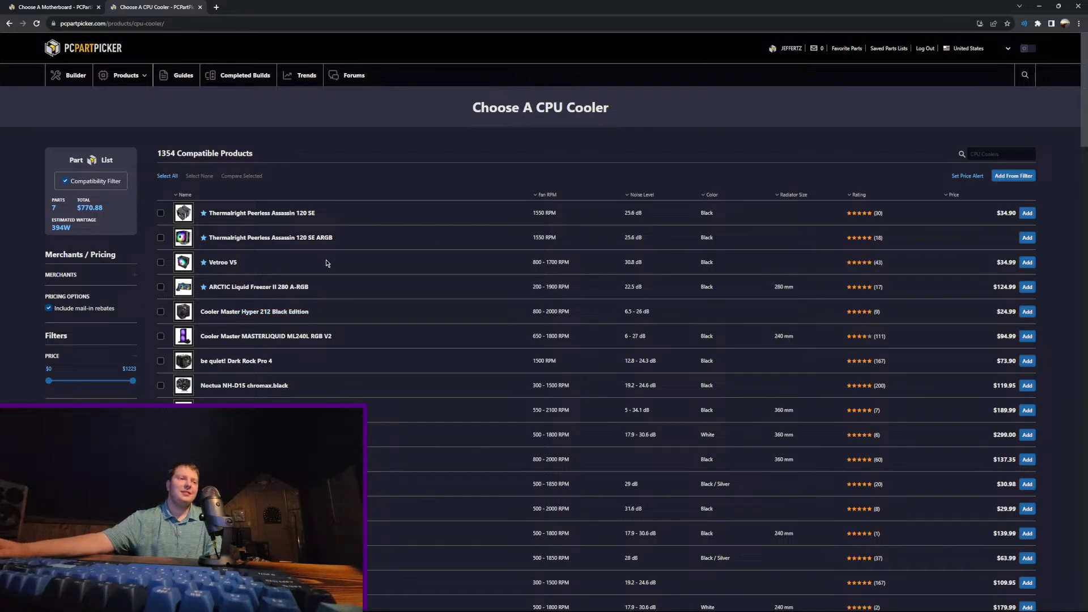
pyautogui.scroll(-2, 298, 320)
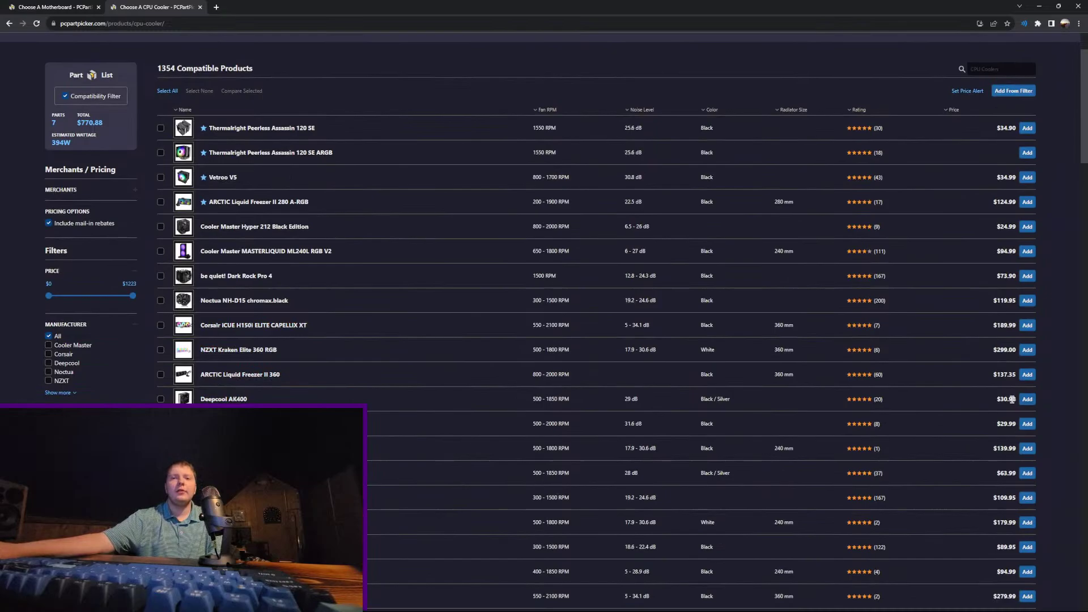
pyautogui.moveTo(218, 400)
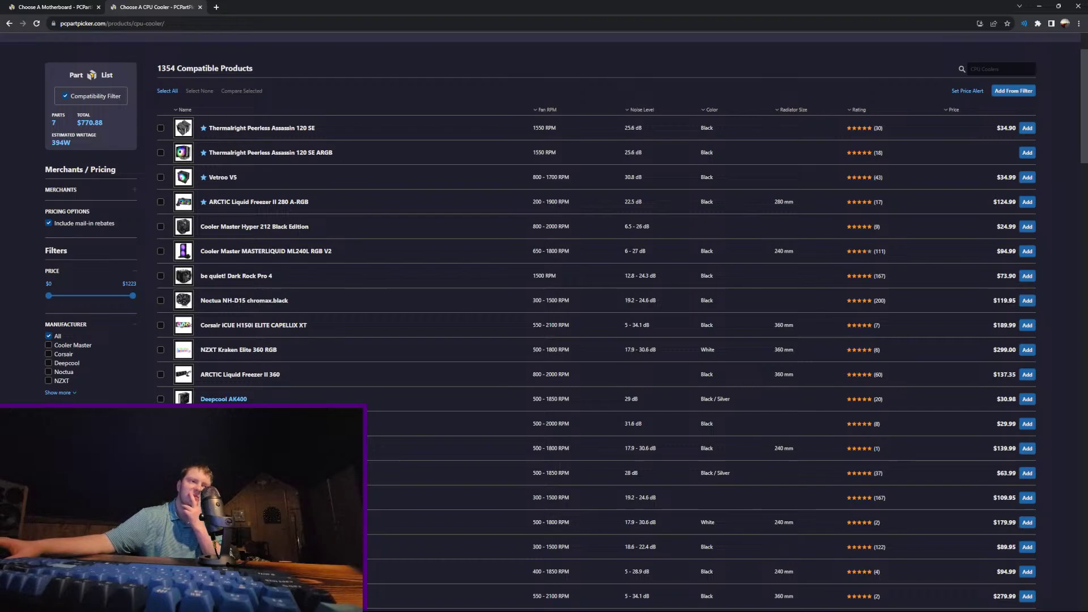
pyautogui.scroll(-2, 544, 318)
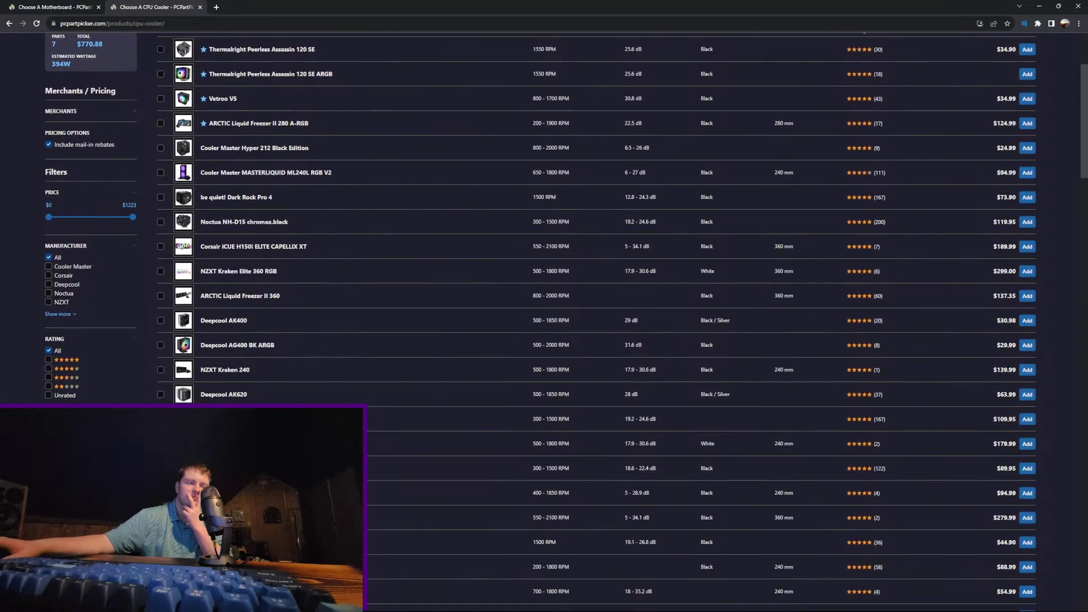
pyautogui.scroll(-2, 544, 318)
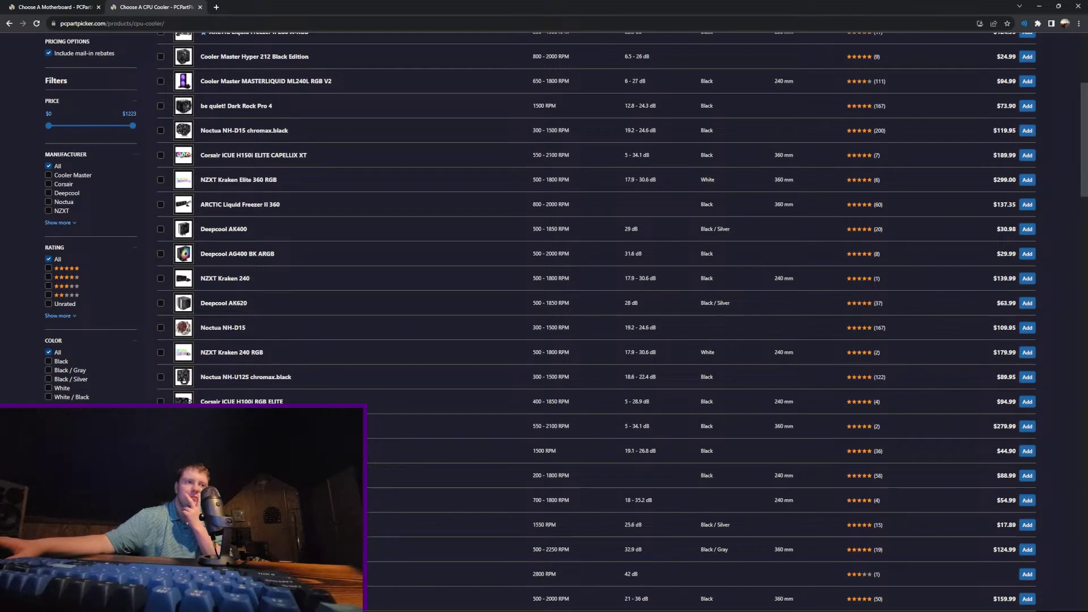
pyautogui.scroll(5, 544, 318)
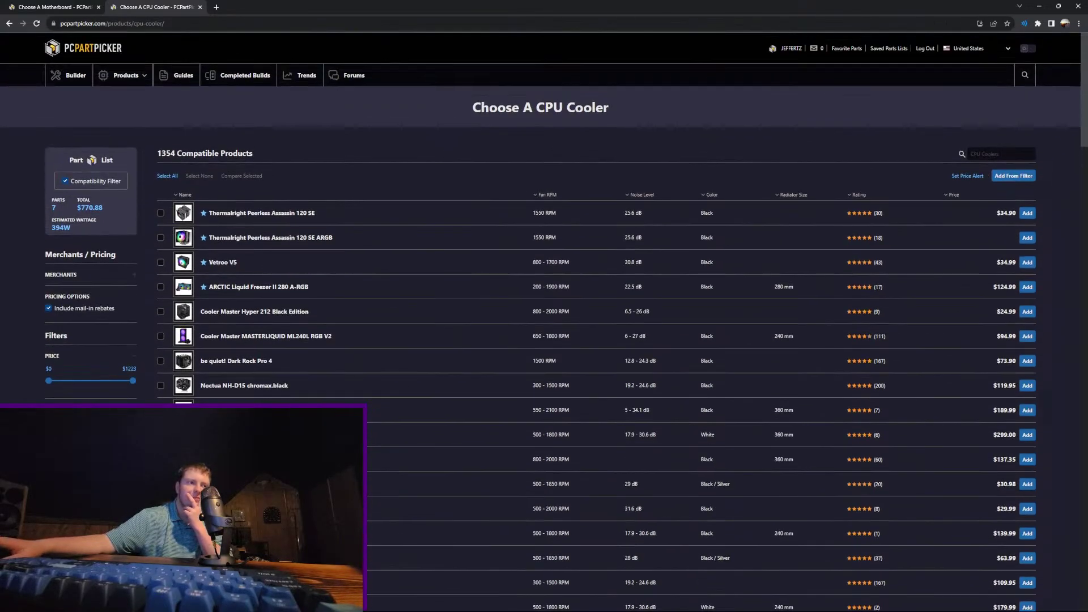
# Step: Search the CPU coolers for "thermal" and sort the matches by price from lowest to highest
pyautogui.click(986, 151)
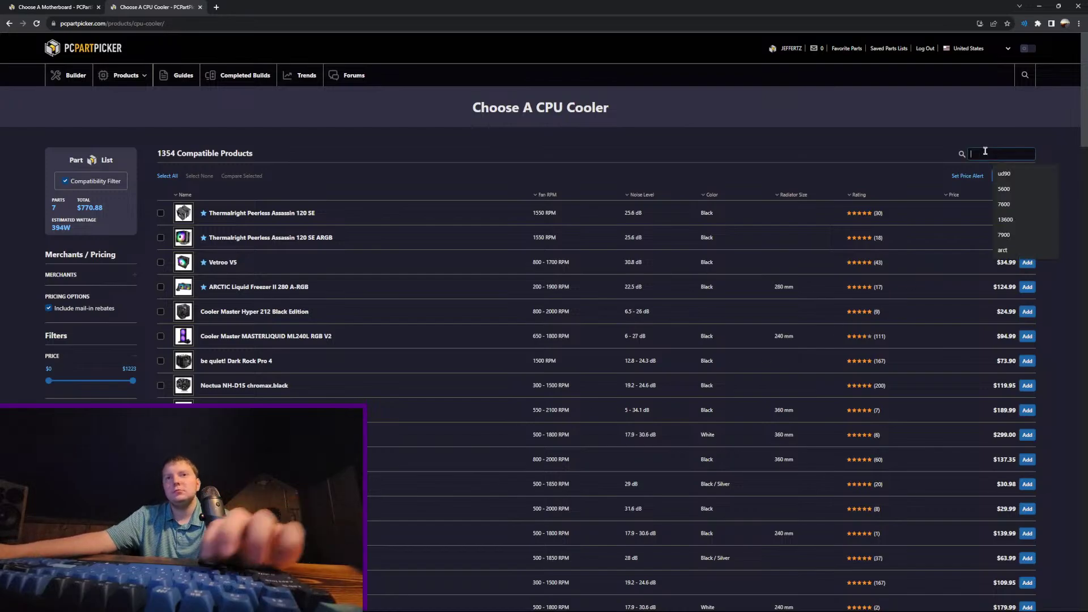
pyautogui.write('thermalrit')
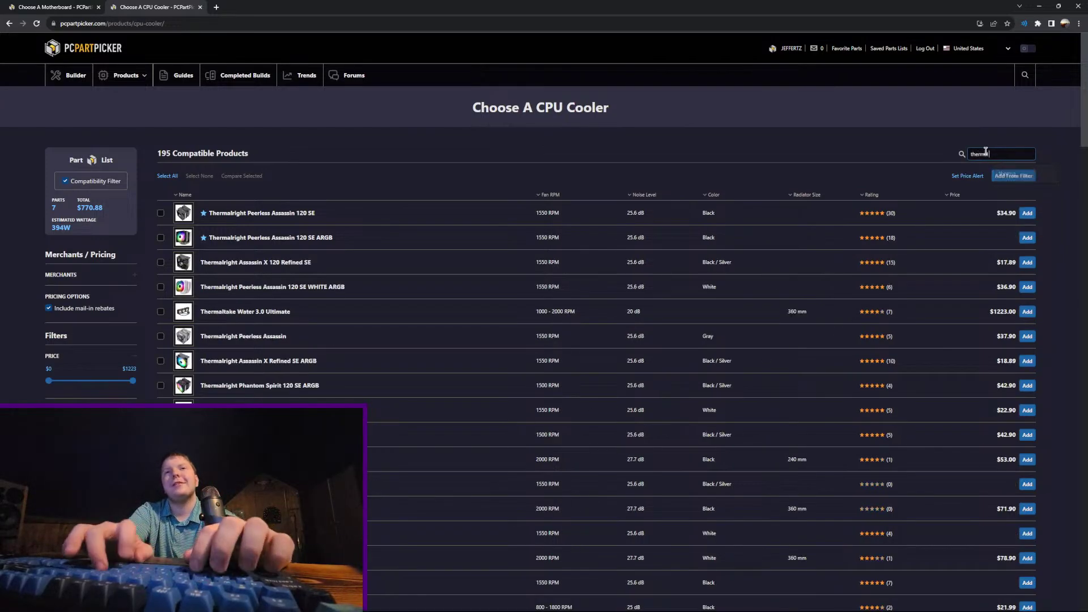
pyautogui.write('e')
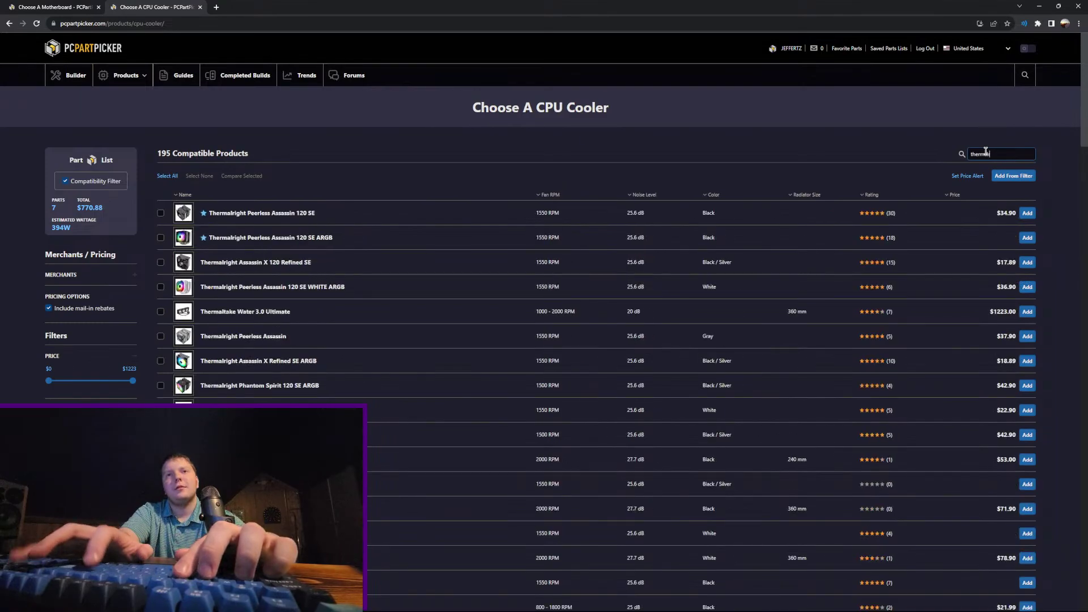
pyautogui.write('r')
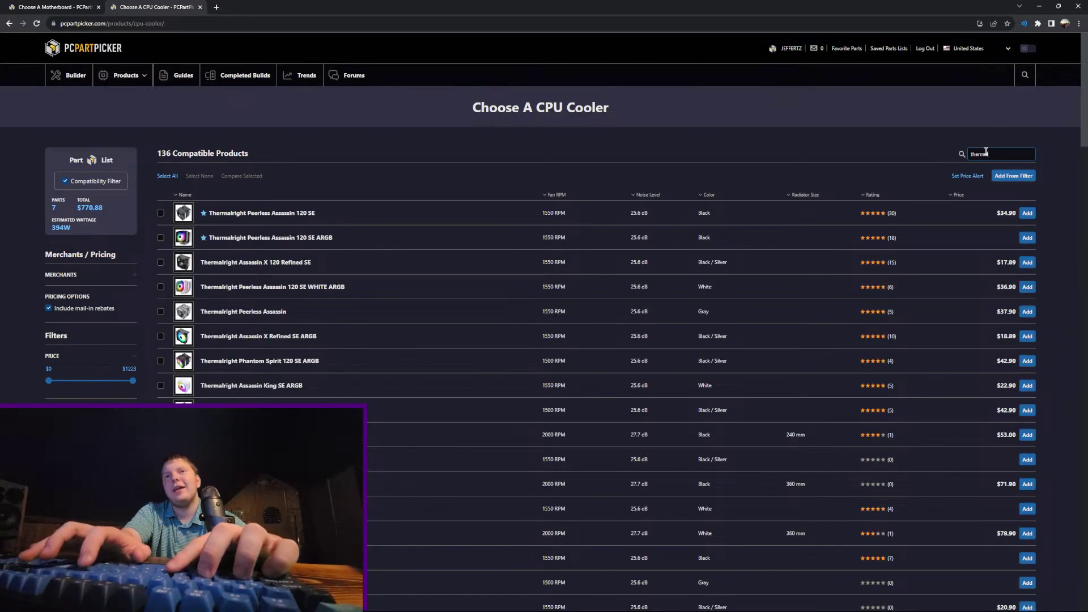
pyautogui.write(' right')
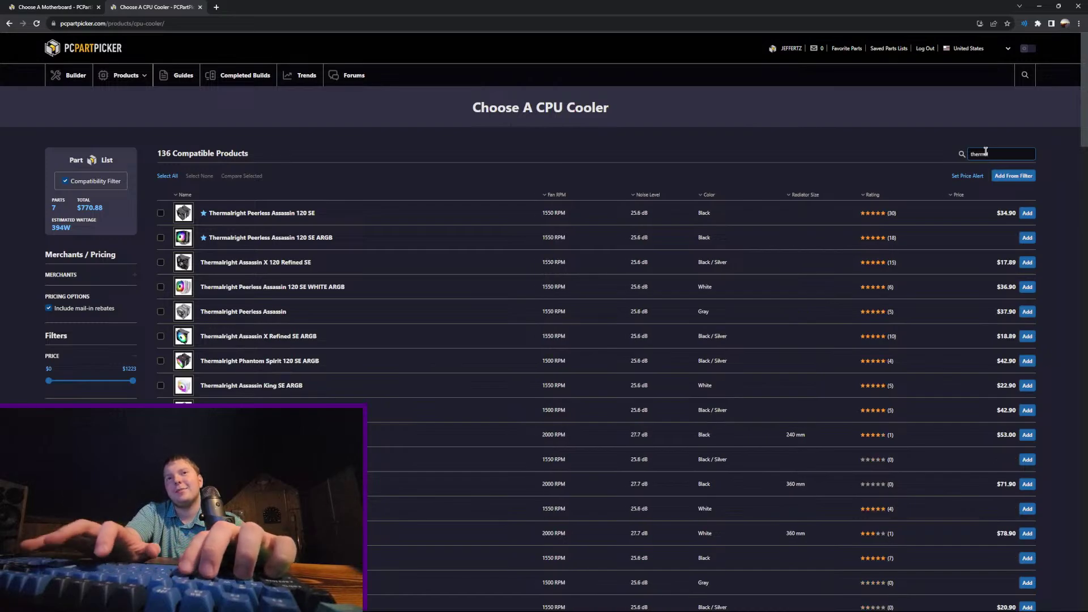
pyautogui.press('BackSpace')
pyautogui.press('BackSpace')
pyautogui.press('BackSpace')
pyautogui.press('BackSpace')
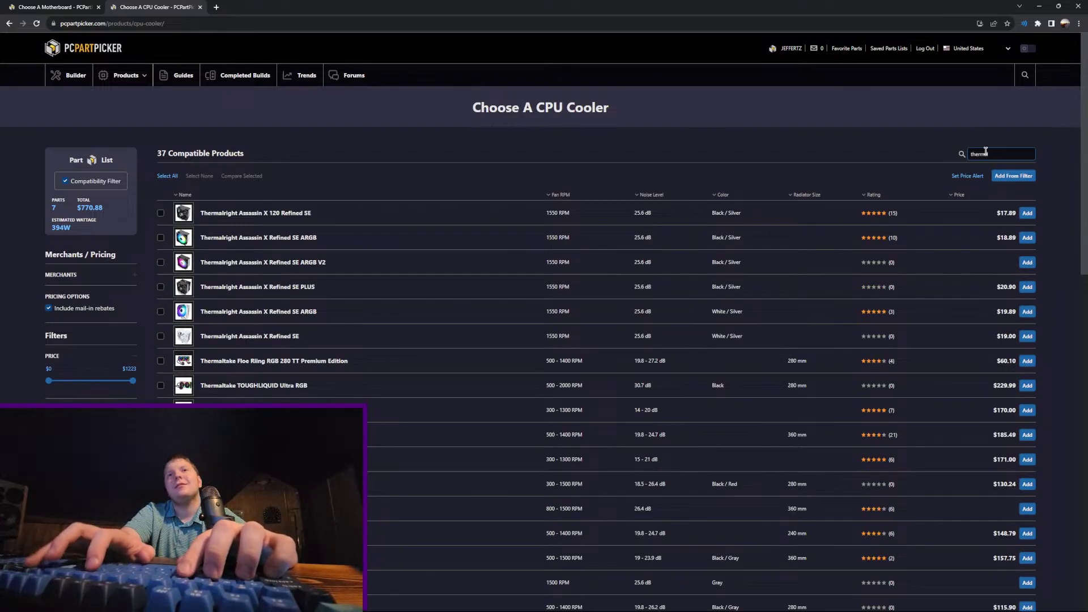
pyautogui.write('al')
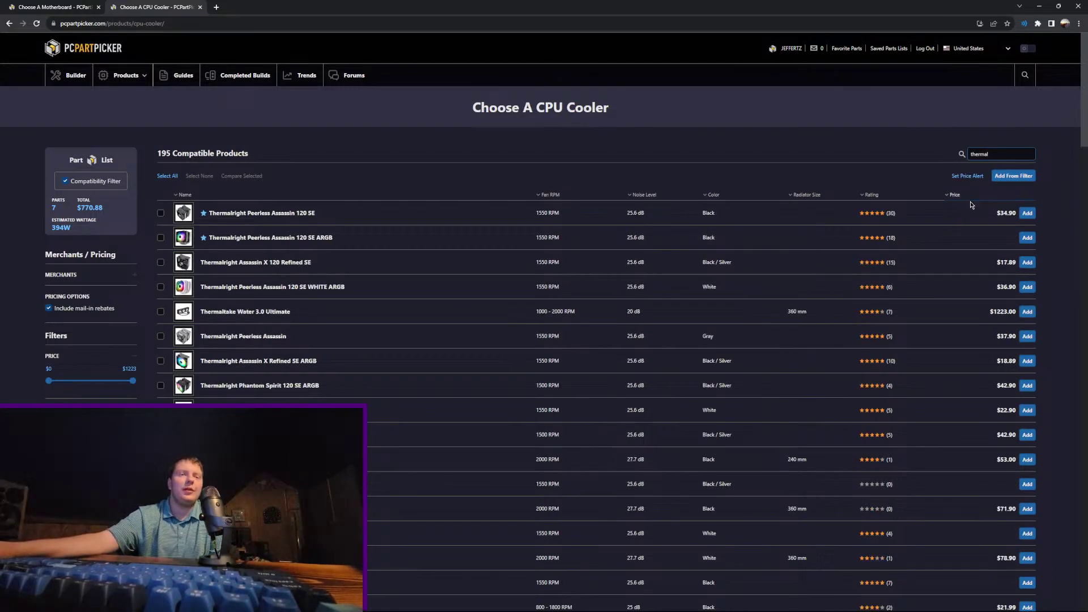
pyautogui.click(956, 195)
# Step: Preview the images of the cheapest Thermalright Assassin X coolers and compare their specifications and prices
pyautogui.moveTo(181, 236)
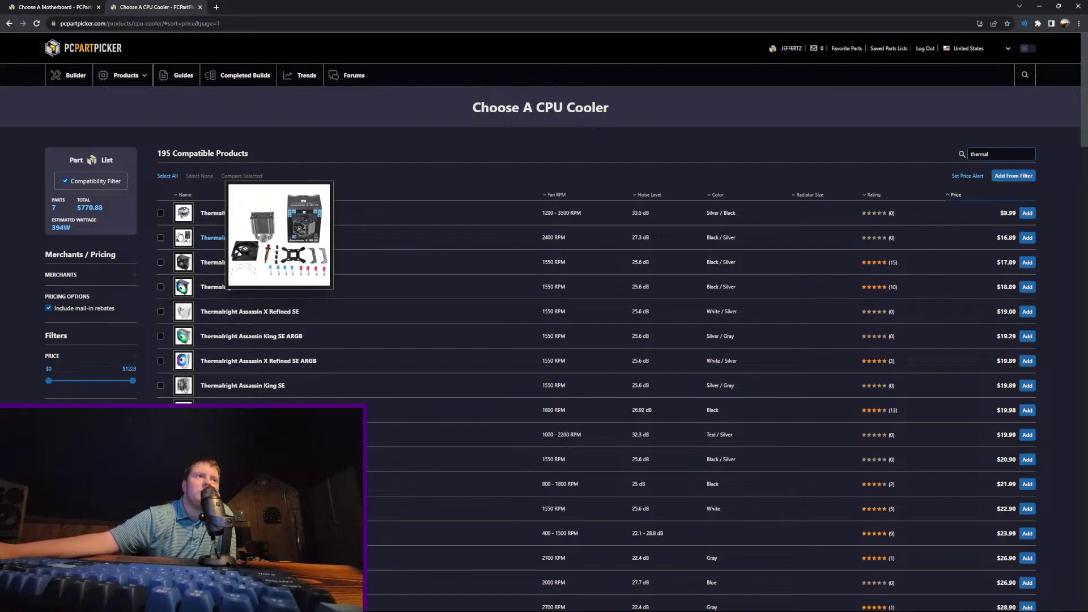
pyautogui.moveTo(189, 266)
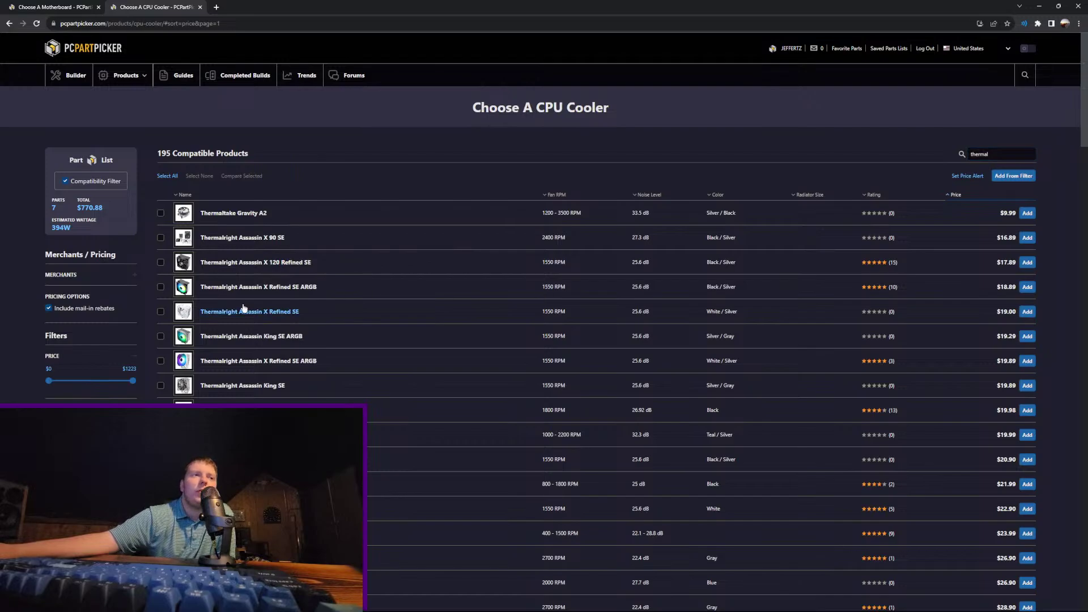
pyautogui.moveTo(183, 287)
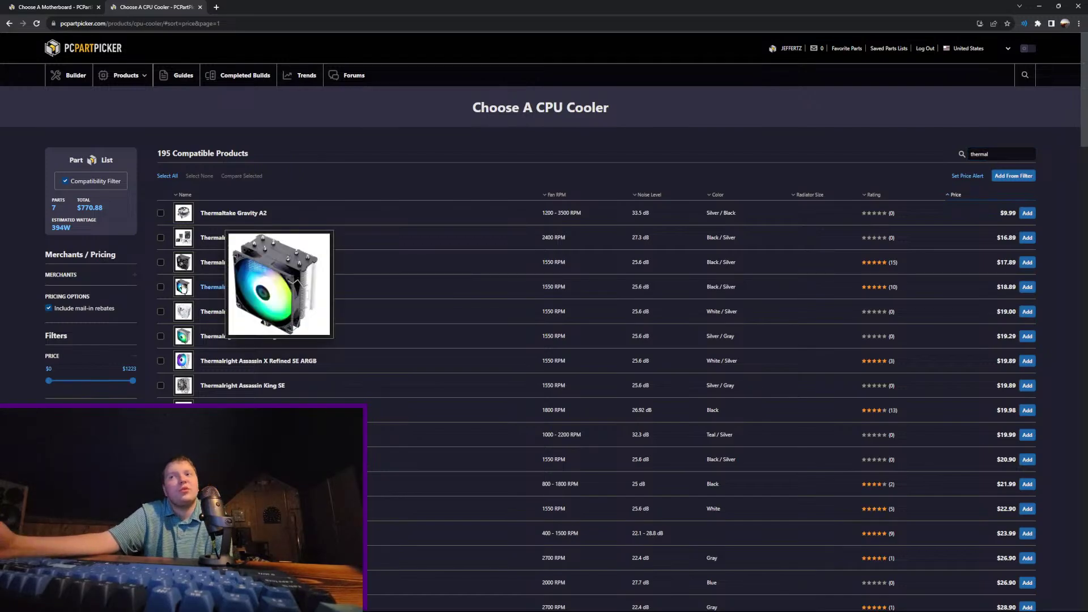
pyautogui.moveTo(257, 221); pyautogui.dragTo(379, 280)
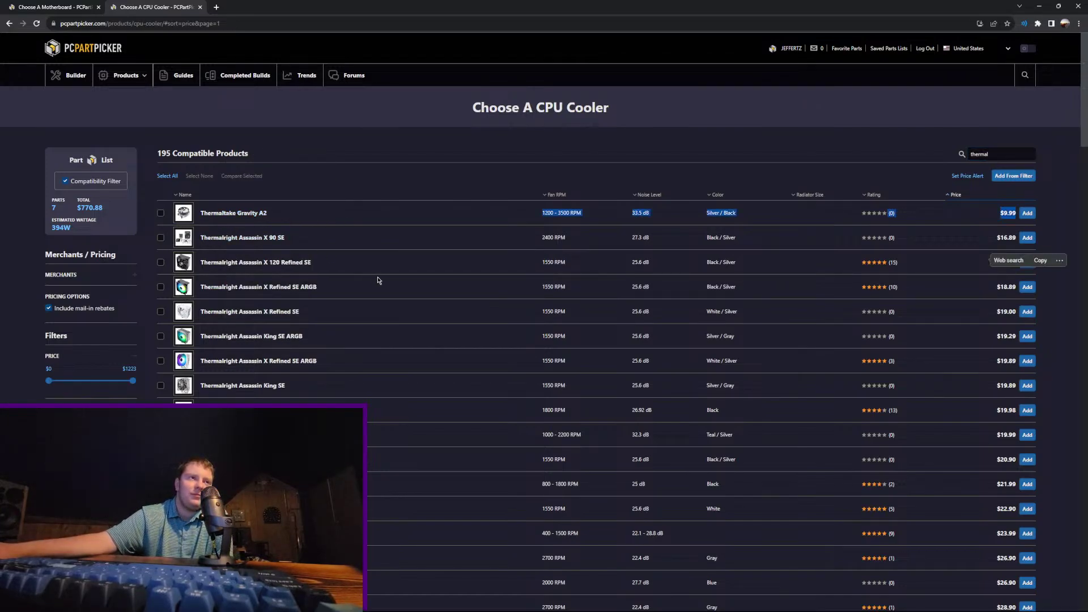
pyautogui.click(375, 253)
pyautogui.moveTo(197, 196); pyautogui.dragTo(365, 291)
pyautogui.click(363, 292)
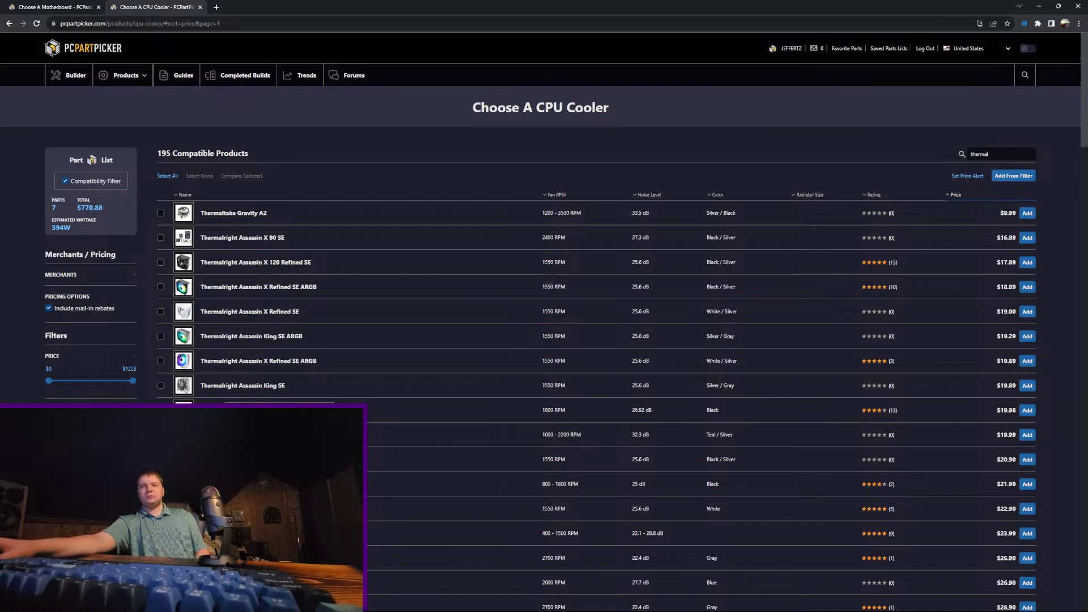
# Step: Examine the more expensive Thermalright and Thermaltake coolers further down the price-sorted list and return to the cheapest models
pyautogui.scroll(-1, 312, 377)
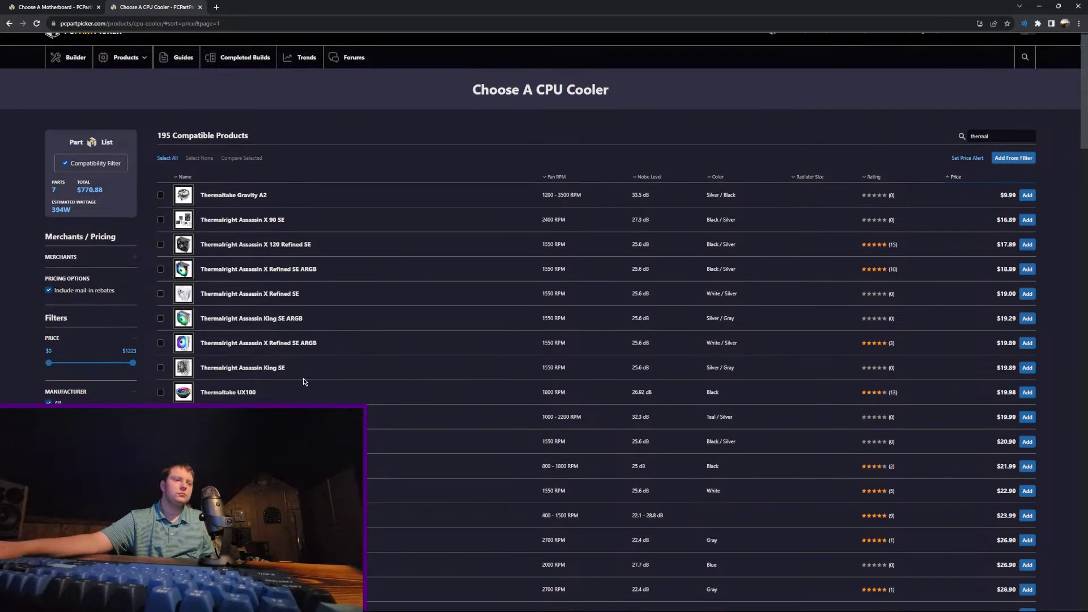
pyautogui.scroll(-1, 304, 382)
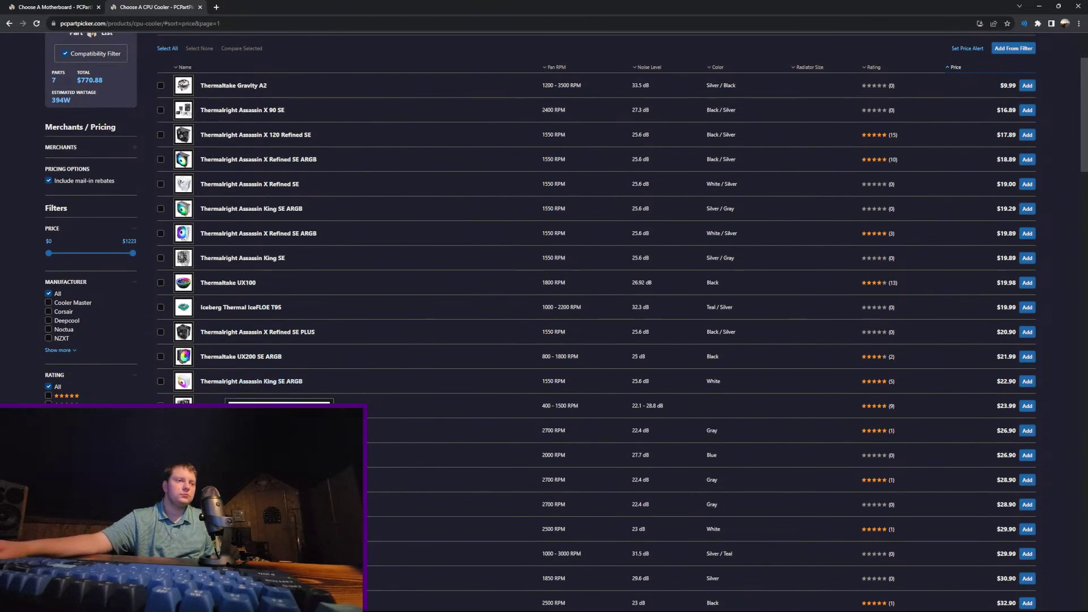
pyautogui.scroll(-2, 256, 379)
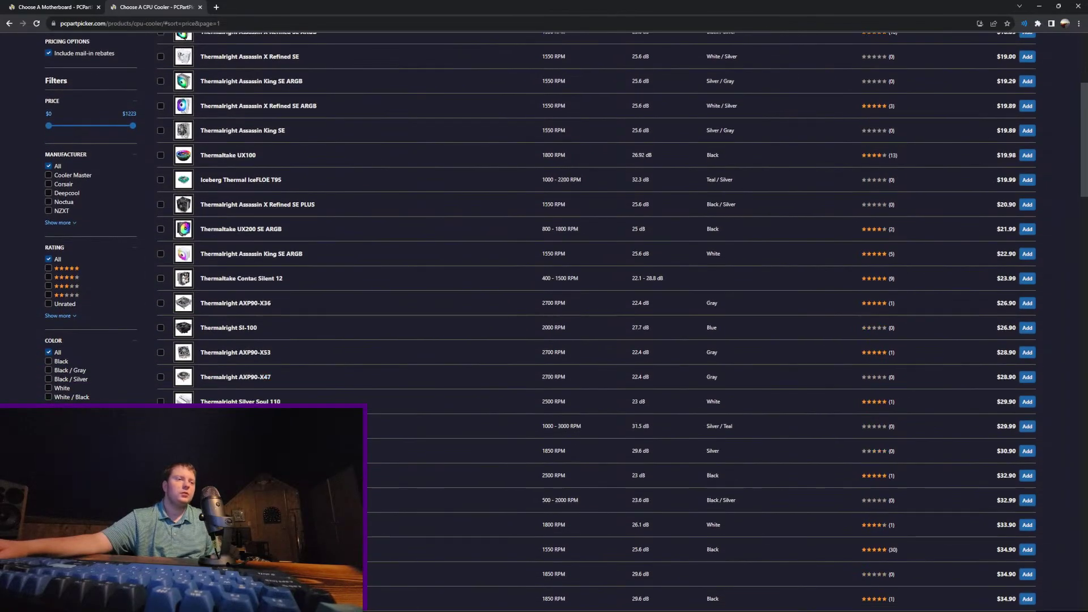
pyautogui.scroll(-1, 545, 317)
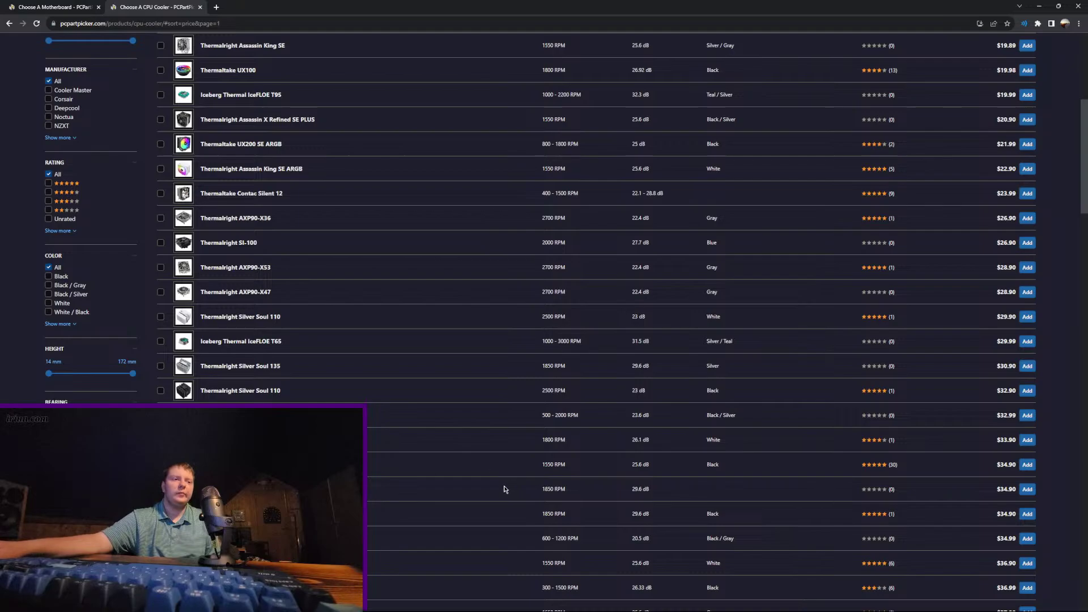
pyautogui.scroll(-2, 505, 488)
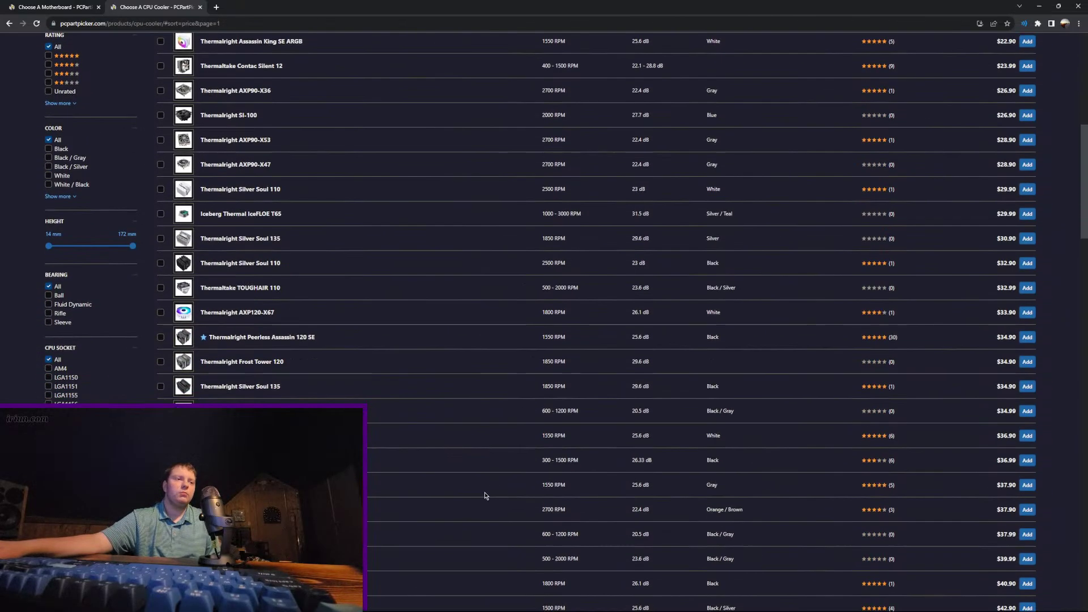
pyautogui.scroll(-1, 416, 466)
pyautogui.scroll(-2, 412, 464)
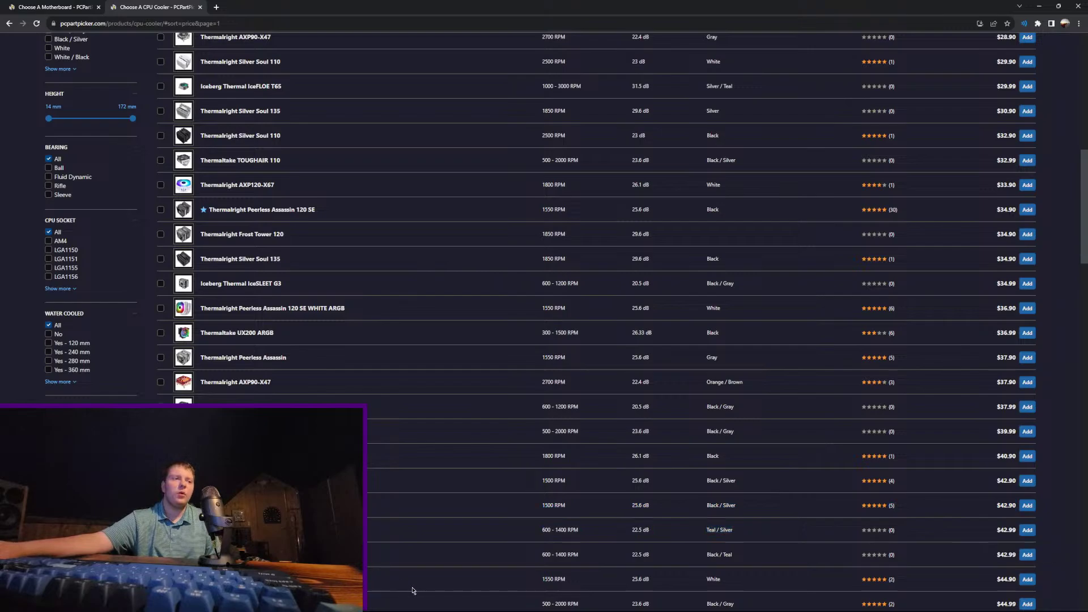
pyautogui.scroll(-2, 432, 540)
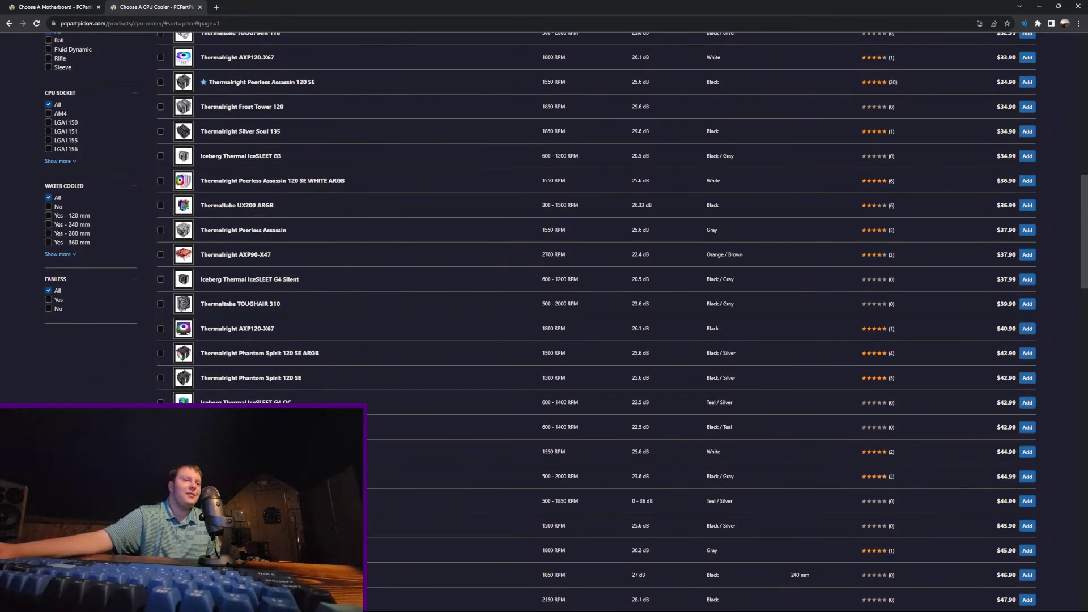
pyautogui.scroll(9, 416, 555)
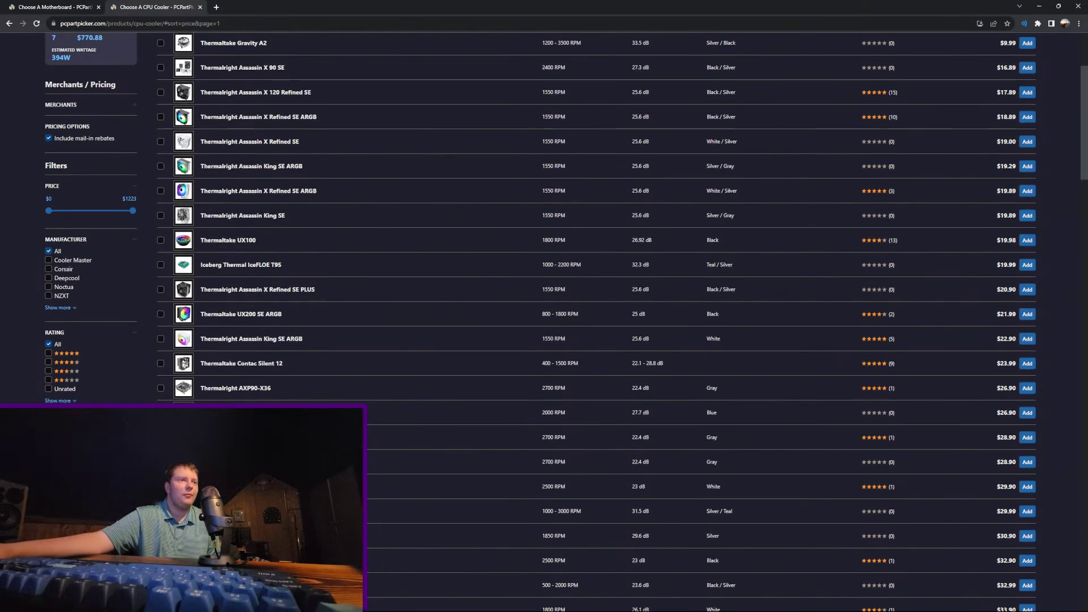
pyautogui.scroll(3, 416, 556)
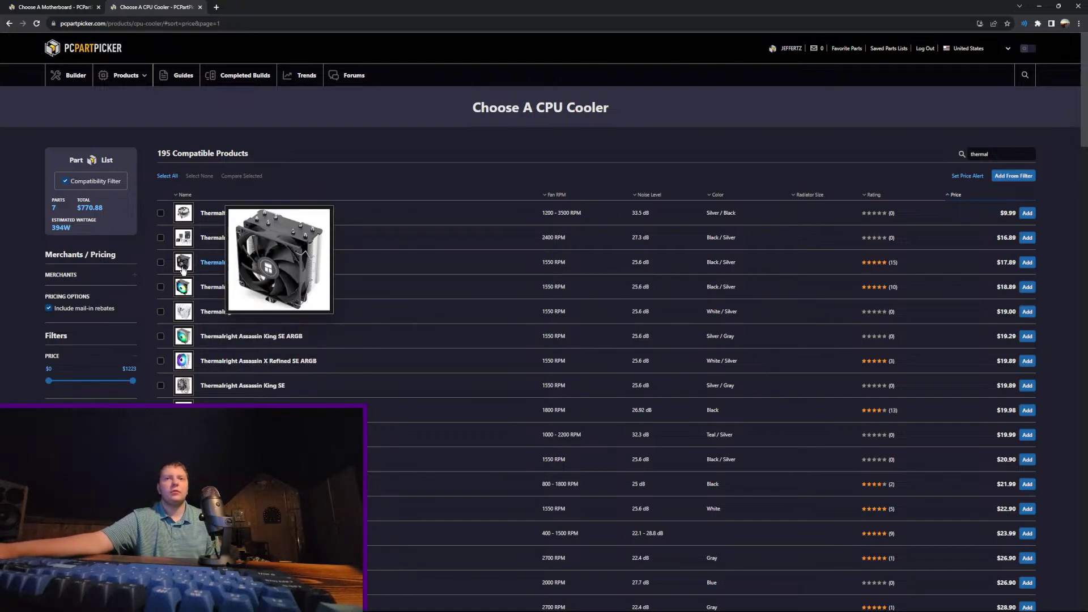
# Step: Add the black/silver Thermalright Assassin X Refined SE ARGB CPU cooler to the parts list and check the new total
pyautogui.moveTo(181, 281)
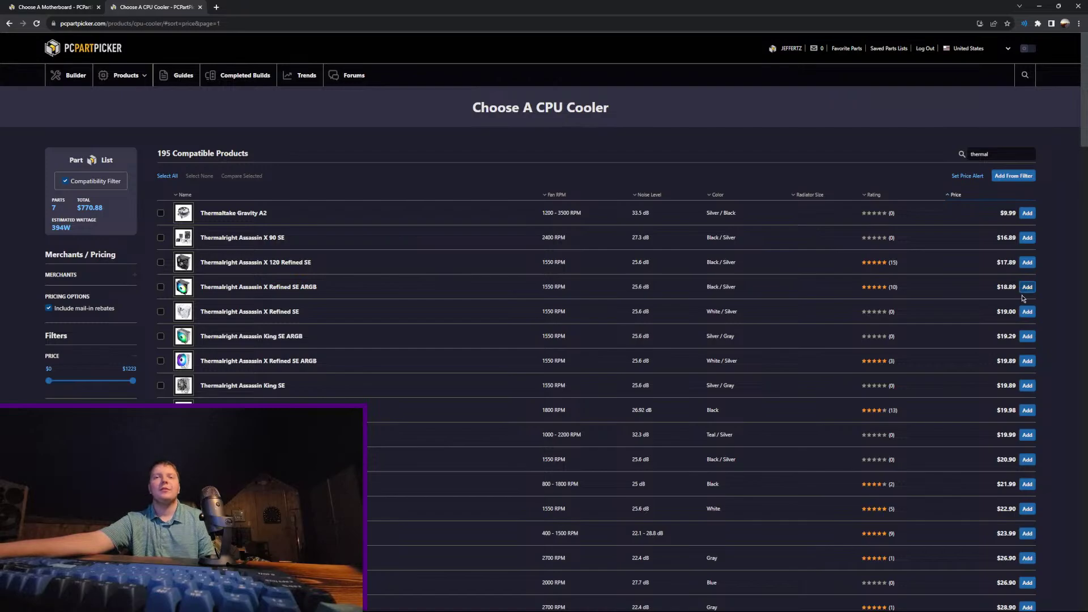
pyautogui.click(1028, 288)
pyautogui.scroll(-3, 832, 462)
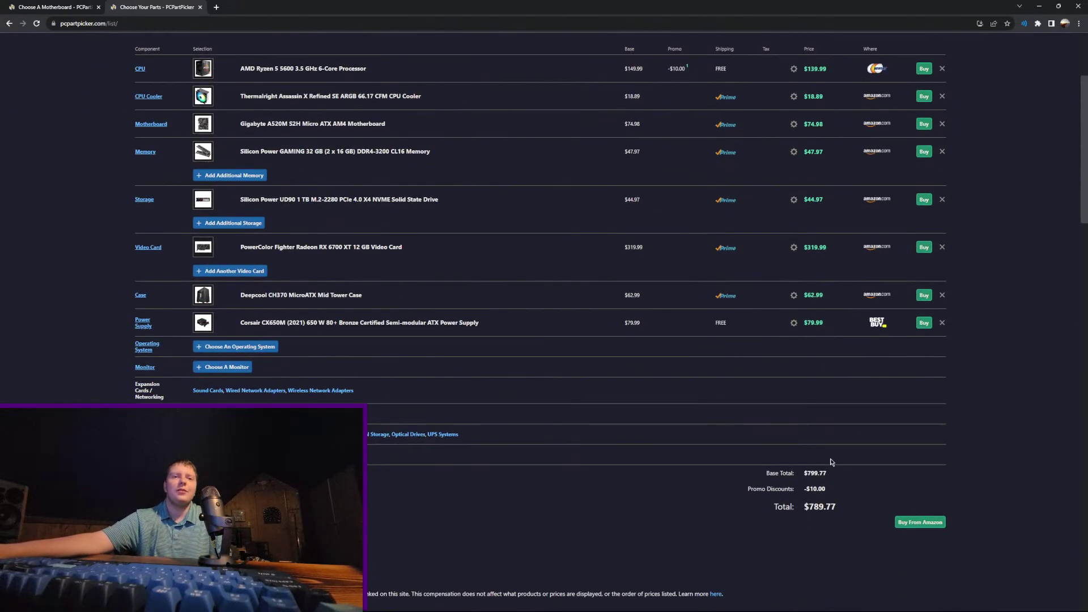
# Step: Save the reviewed parts list as a new non-private list named "800 dollar gaming build" with comments allowed
pyautogui.scroll(3, 849, 509)
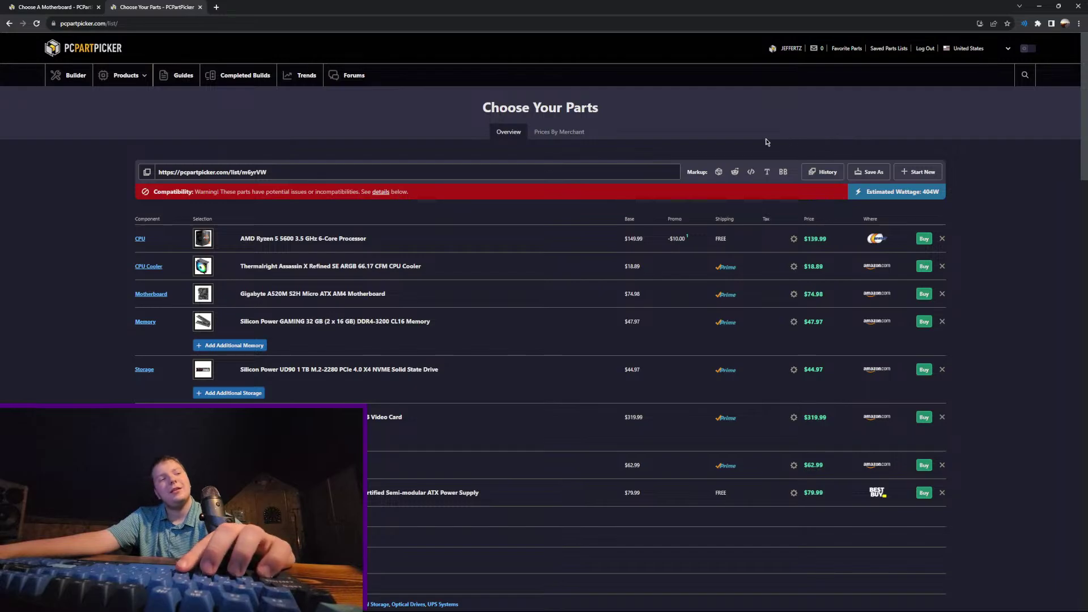
pyautogui.scroll(-2, 811, 268)
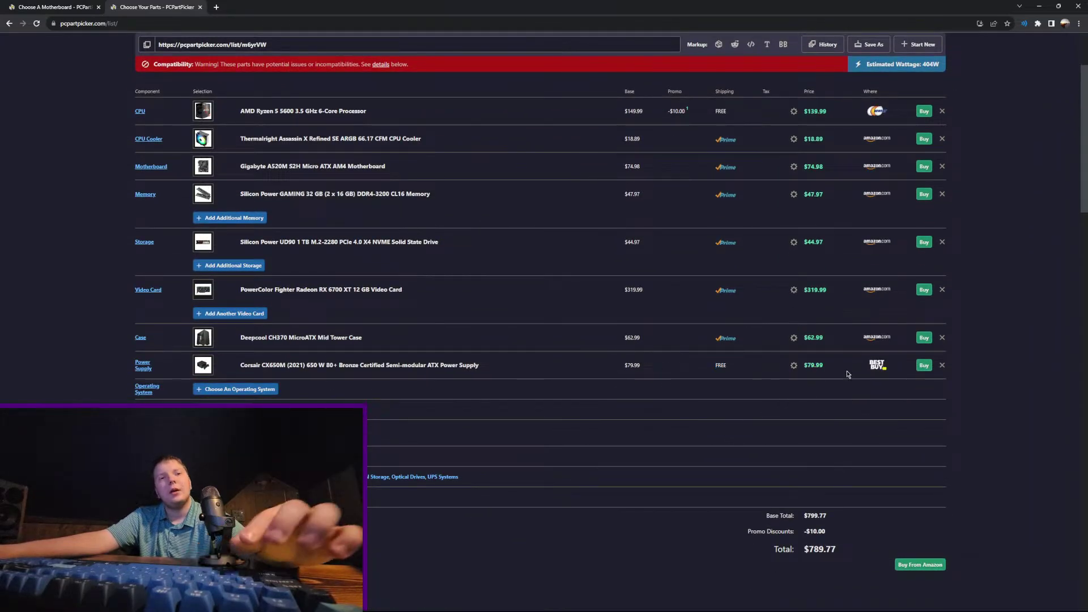
pyautogui.moveTo(848, 371); pyautogui.dragTo(657, 367)
pyautogui.scroll(2, 643, 417)
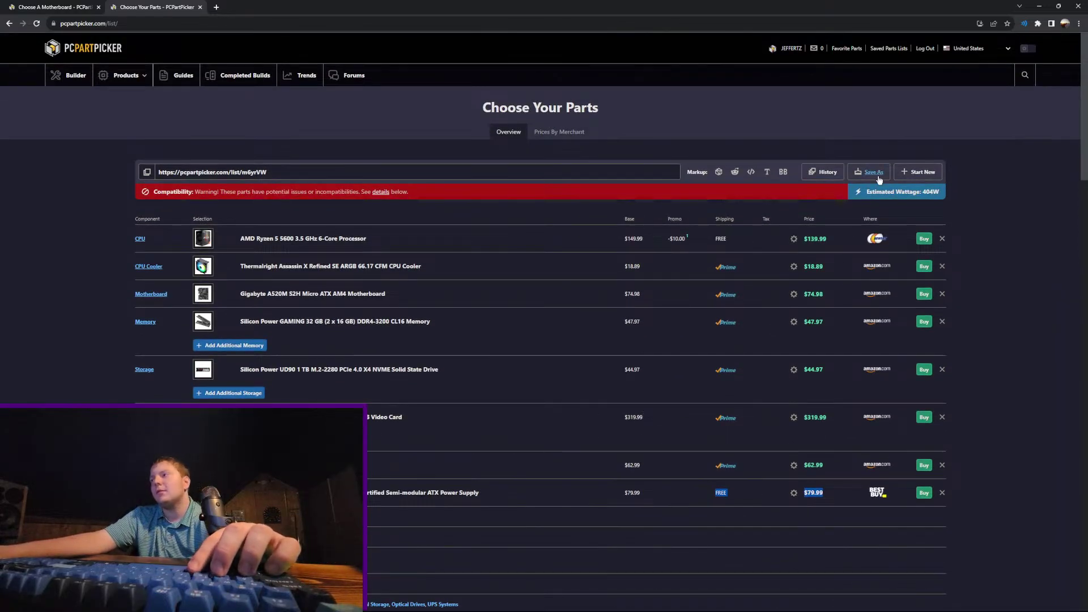
pyautogui.click(878, 177)
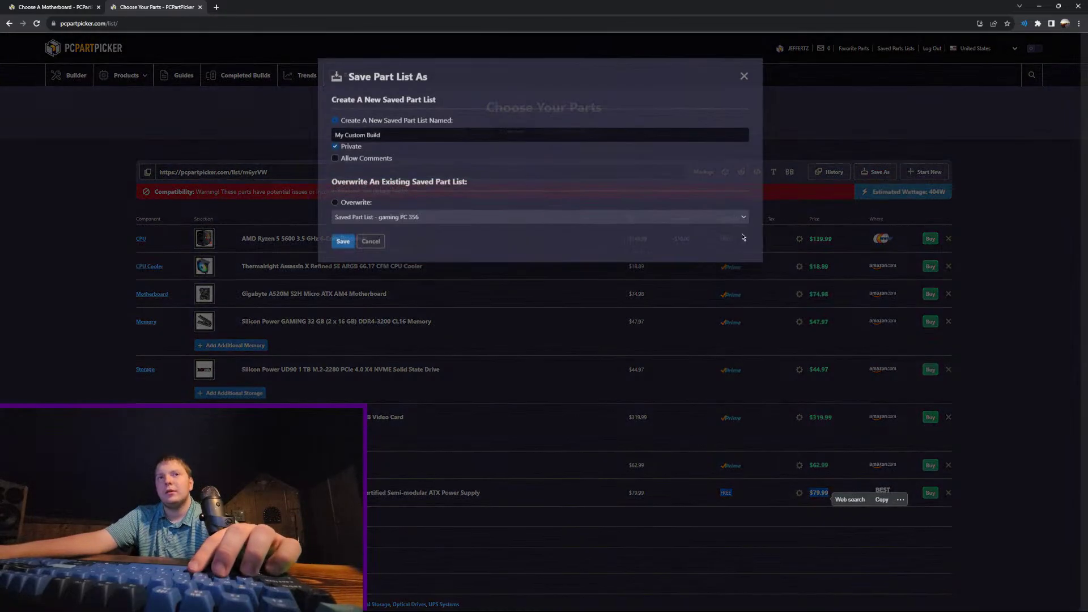
pyautogui.click(355, 152)
pyautogui.tripleClick(388, 136)
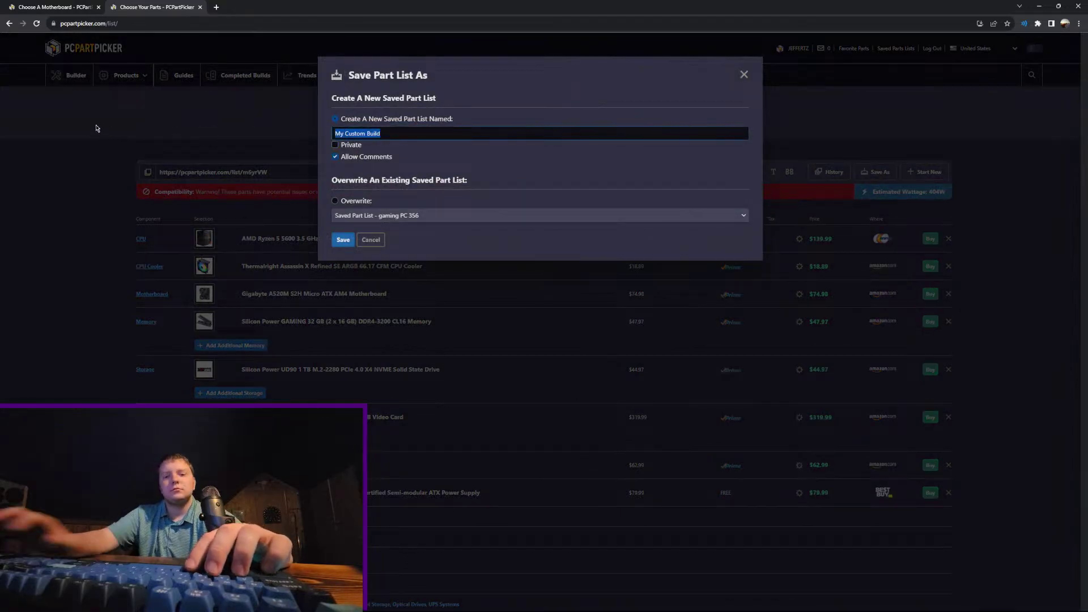
pyautogui.write('800 d')
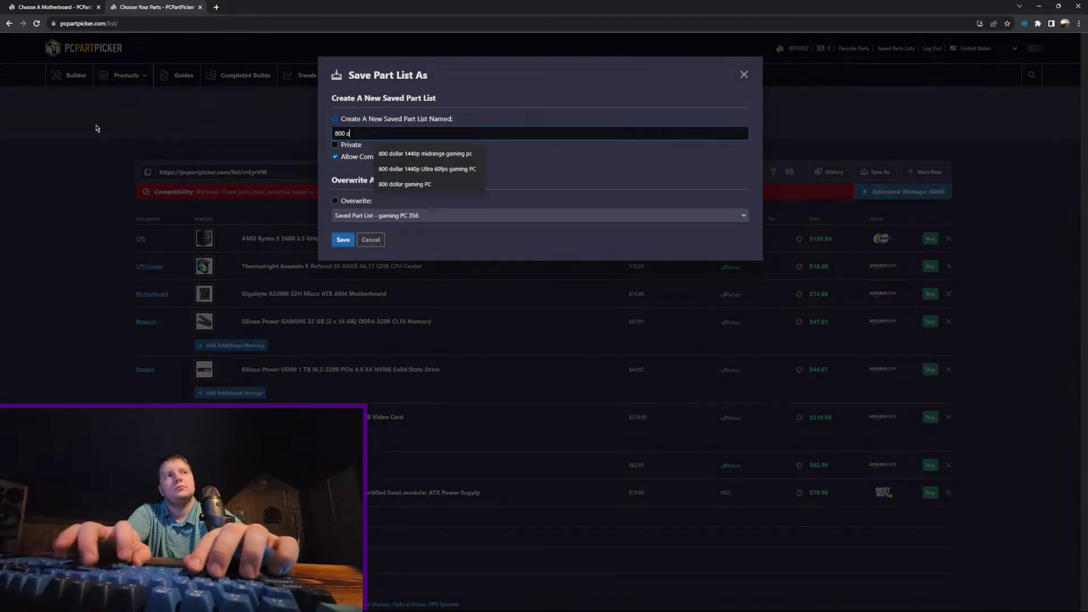
pyautogui.write('ollar gamin')
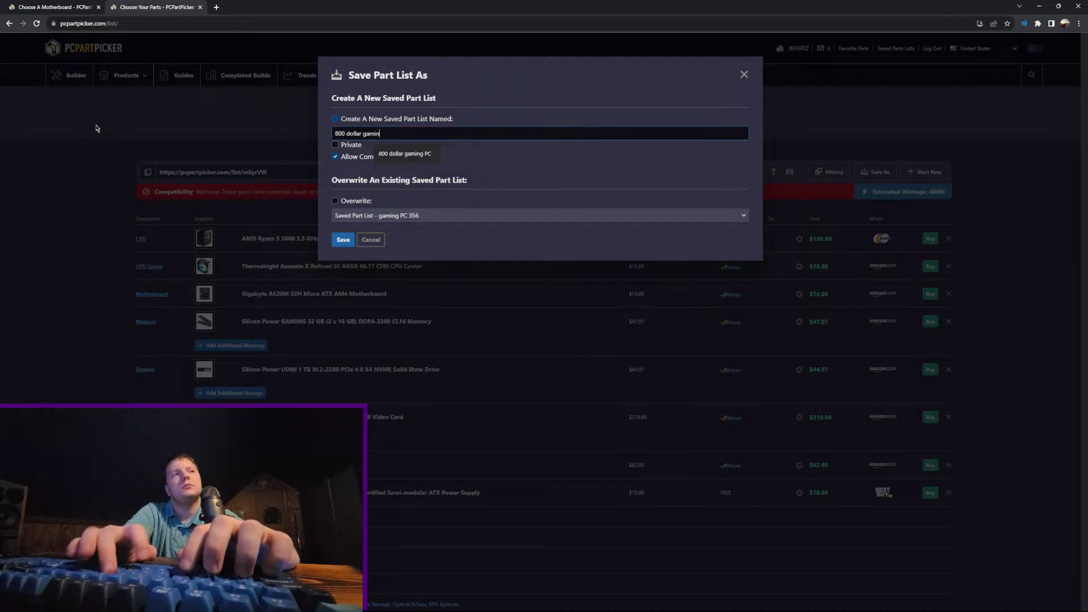
pyautogui.write('g build')
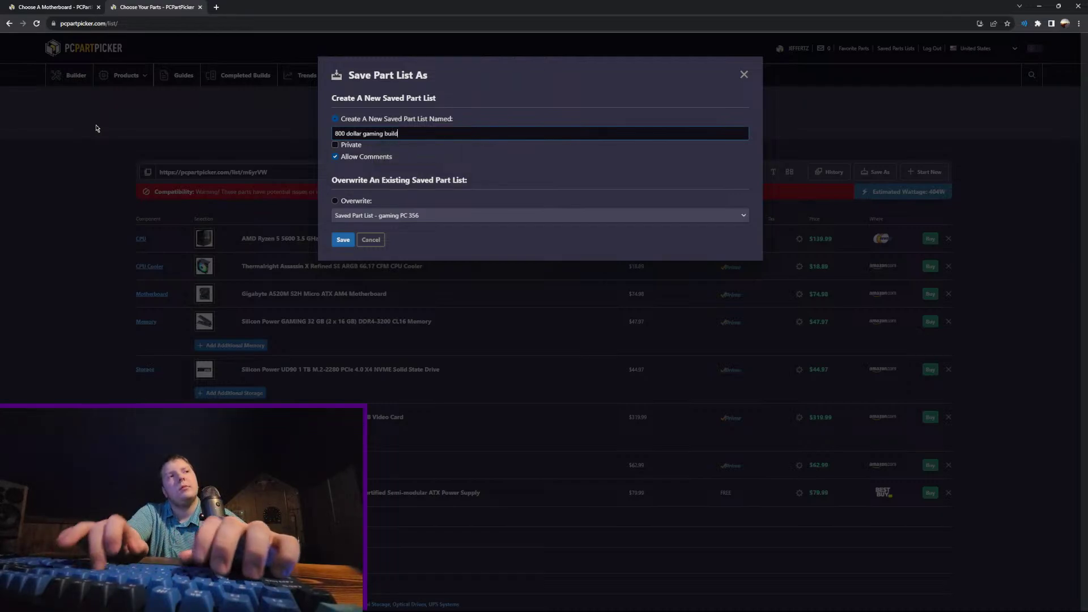
pyautogui.click(343, 240)
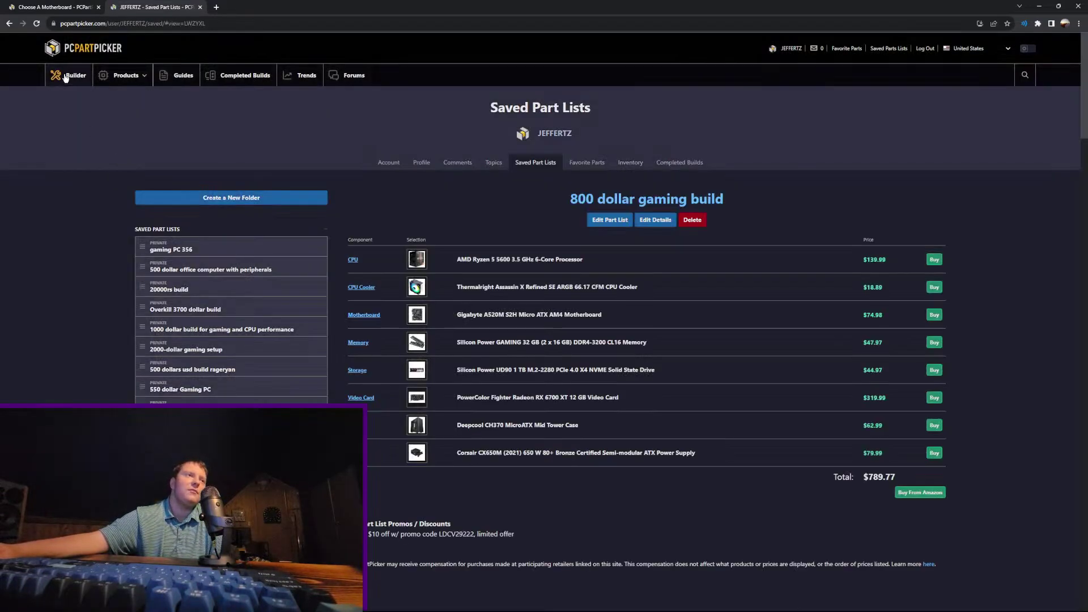
# Step: Return to the builder, check the saved build's total, and start a new empty parts list
pyautogui.click(71, 75)
pyautogui.scroll(-2, 816, 599)
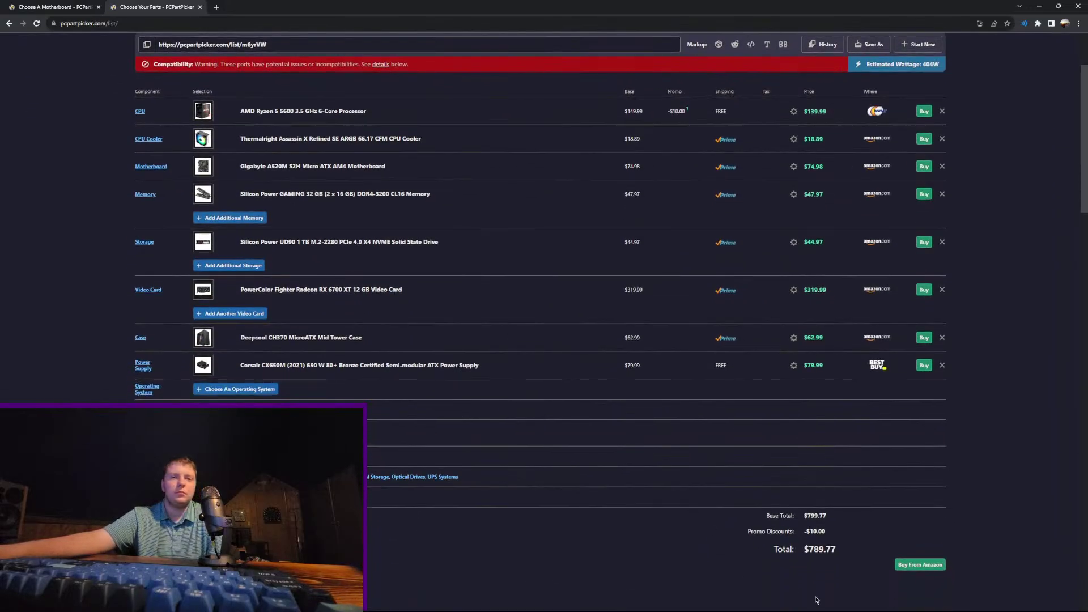
pyautogui.moveTo(836, 553); pyautogui.dragTo(721, 542)
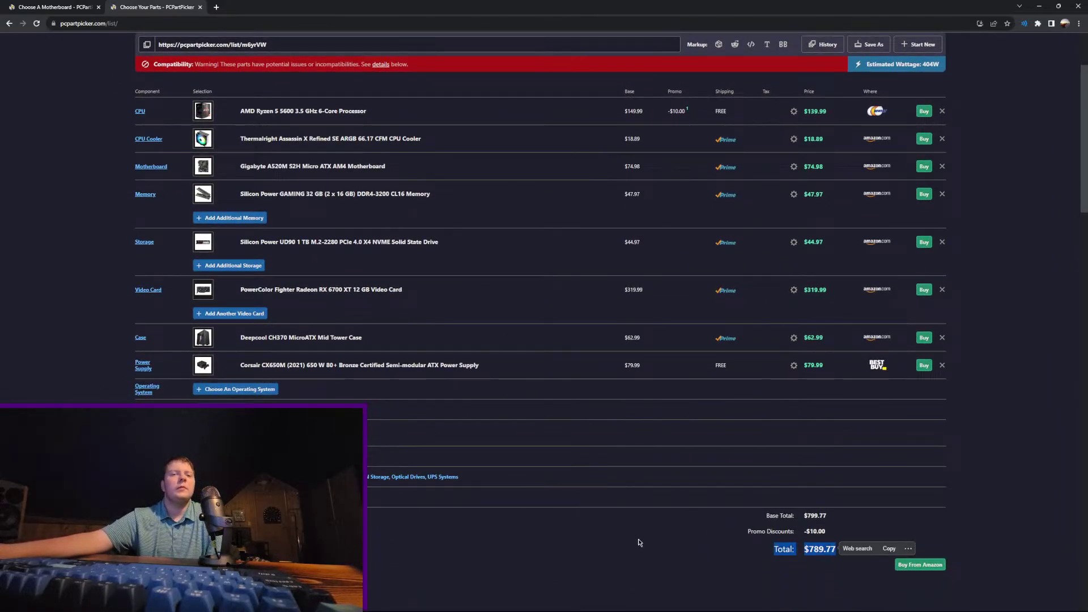
pyautogui.click(671, 566)
pyautogui.press('F5')
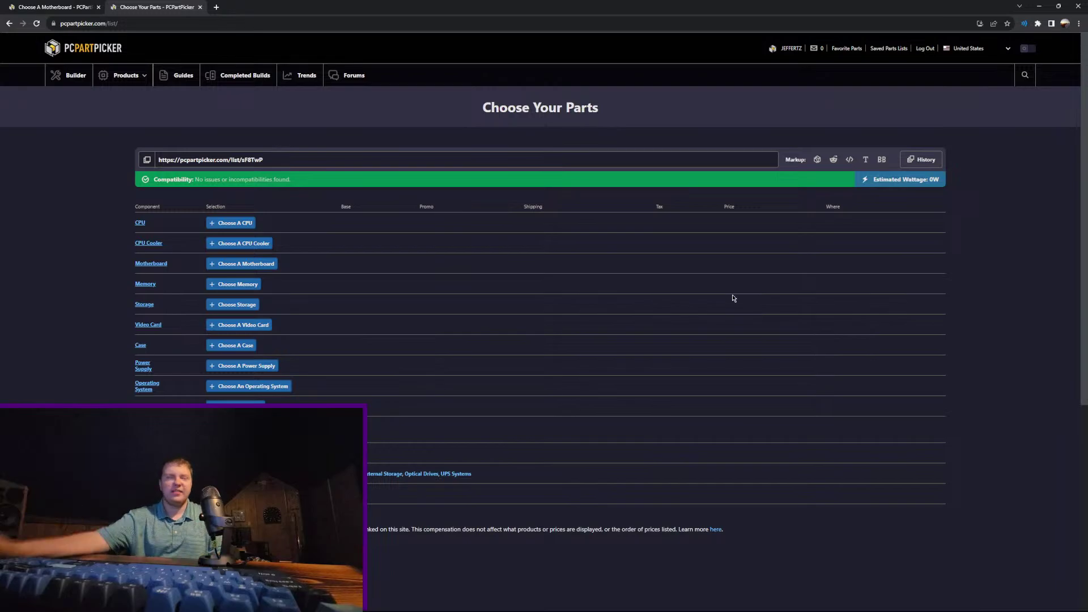
# Step: Add the AMD Ryzen 5 5600 CPU and the Gigabyte B550M DS3H motherboard to the new parts list
pyautogui.click(245, 223)
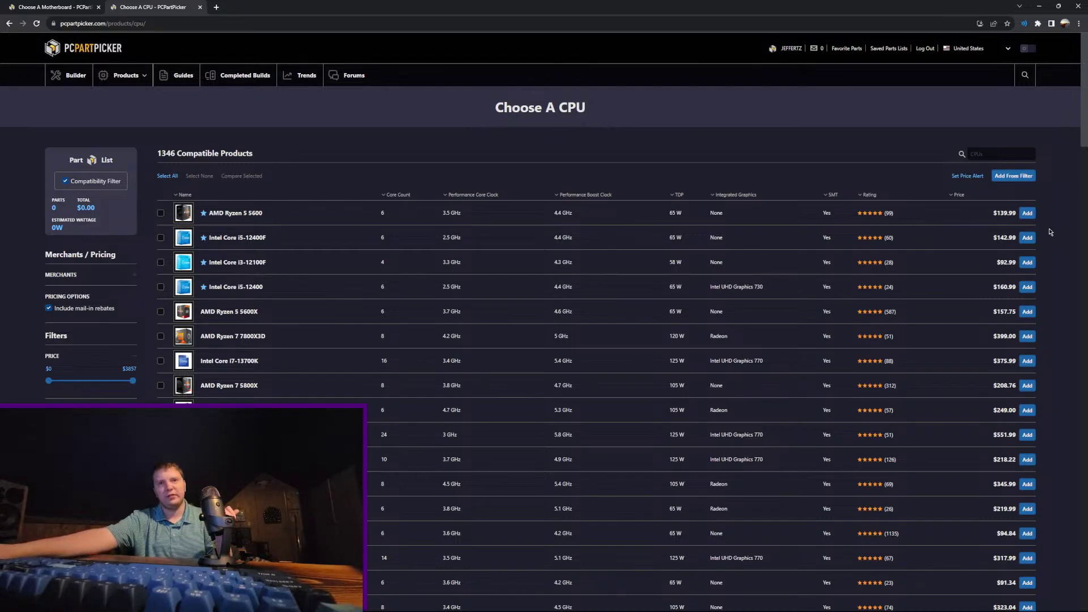
pyautogui.click(1028, 213)
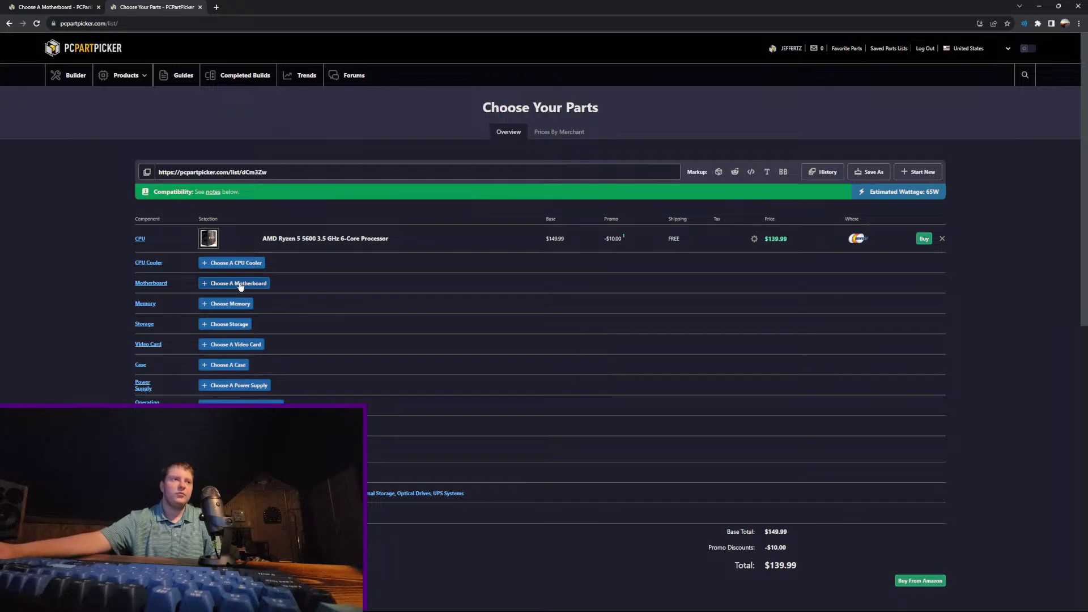
pyautogui.click(220, 281)
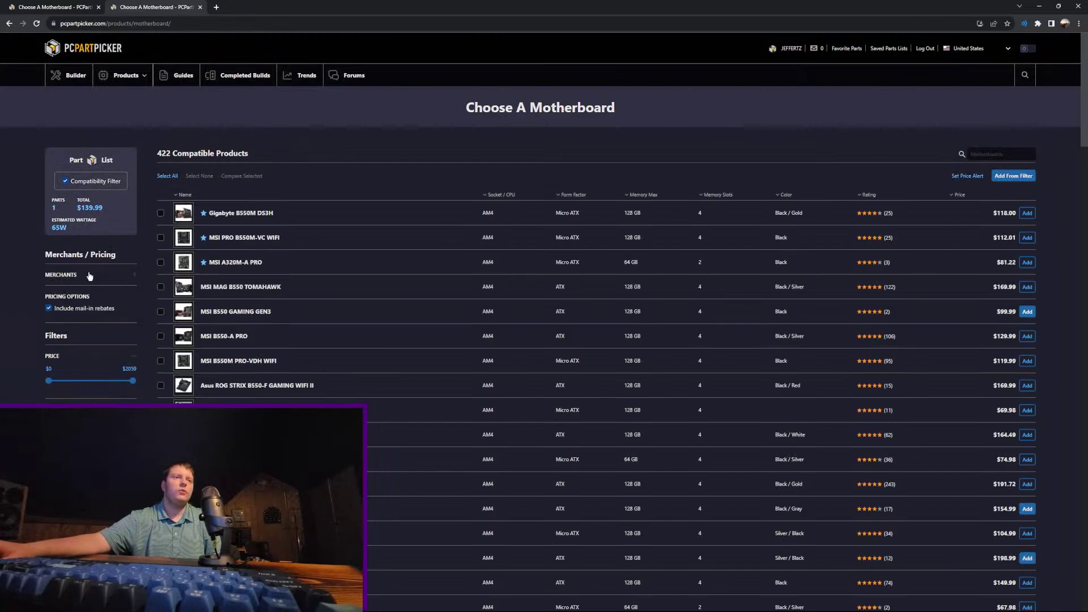
pyautogui.moveTo(192, 225)
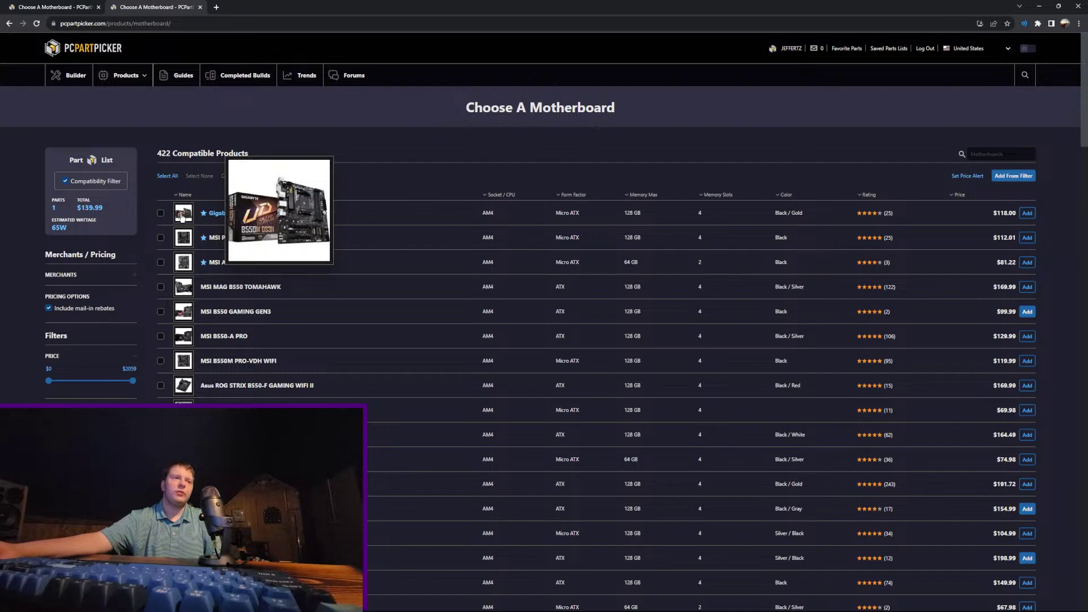
pyautogui.click(1027, 213)
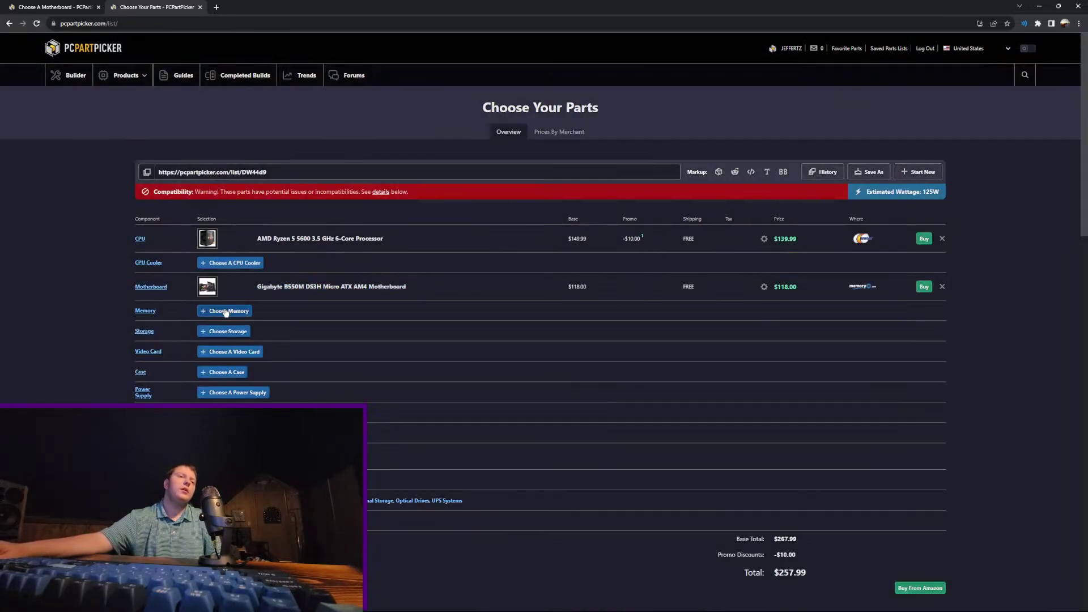
# Step: Add the Silicon Power GAMING 32 GB (2 x 16 GB) DDR4-3200 memory and the Silicon Power UD90 1 TB SSD
pyautogui.click(229, 310)
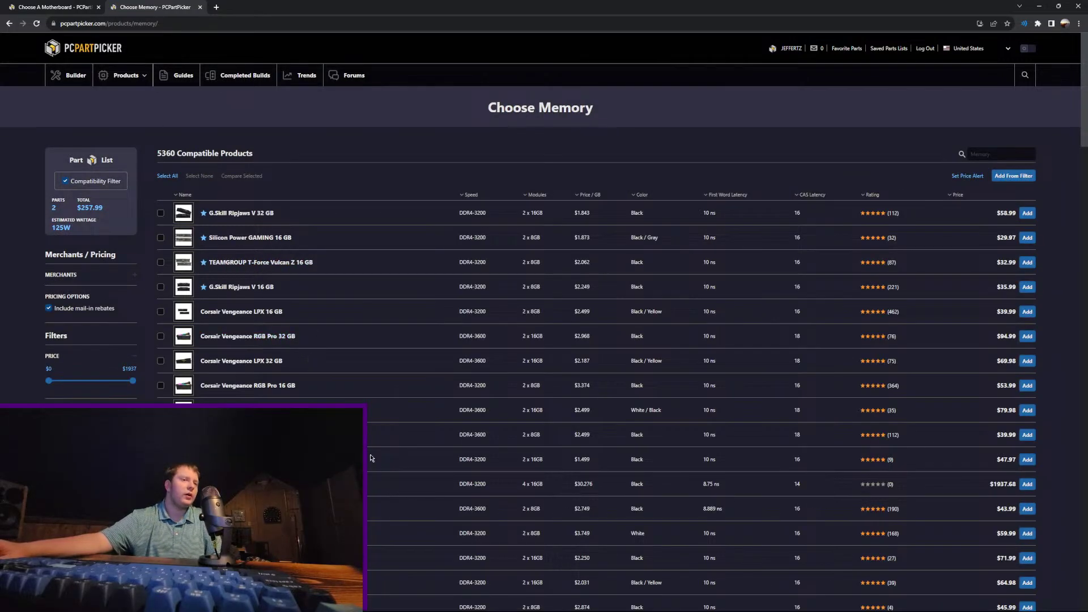
pyautogui.click(1027, 459)
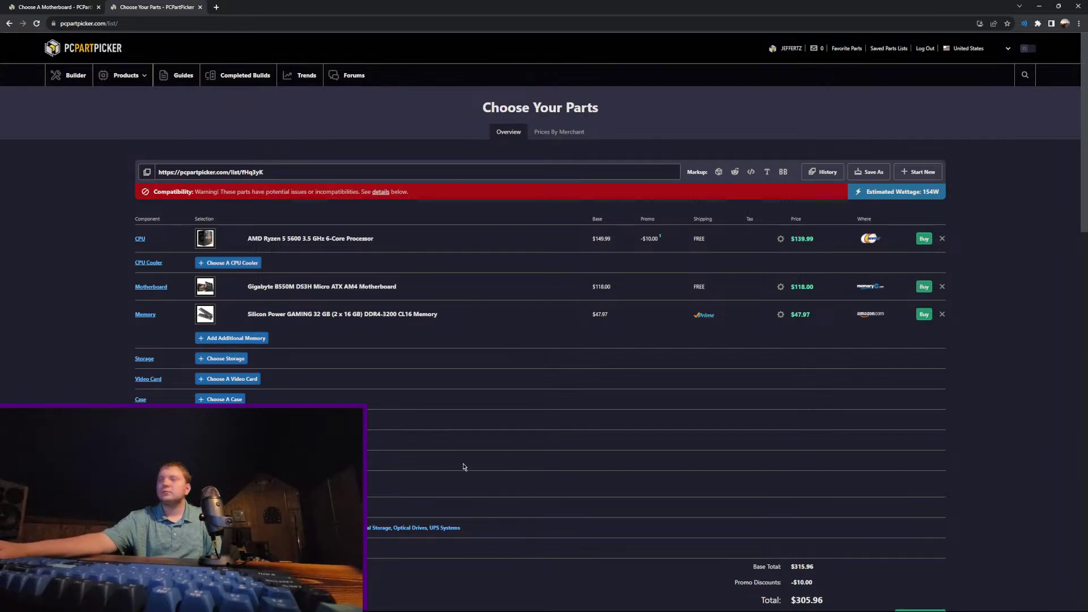
pyautogui.click(197, 380)
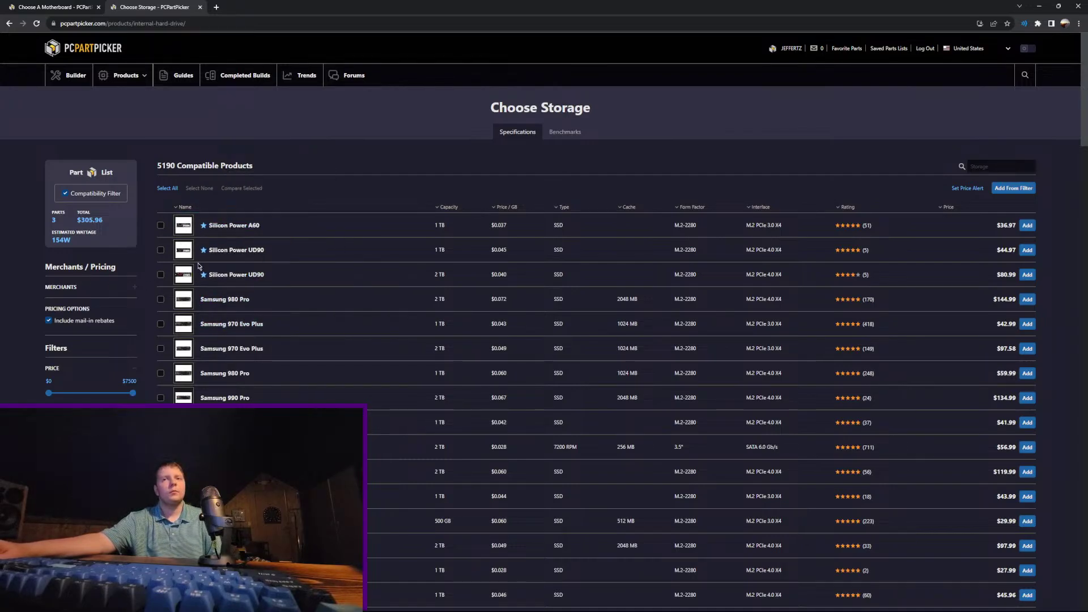
pyautogui.click(1027, 250)
# Step: Search the video cards for "6800 xt" and sort the matches by price from lowest to highest
pyautogui.scroll(-2, 432, 392)
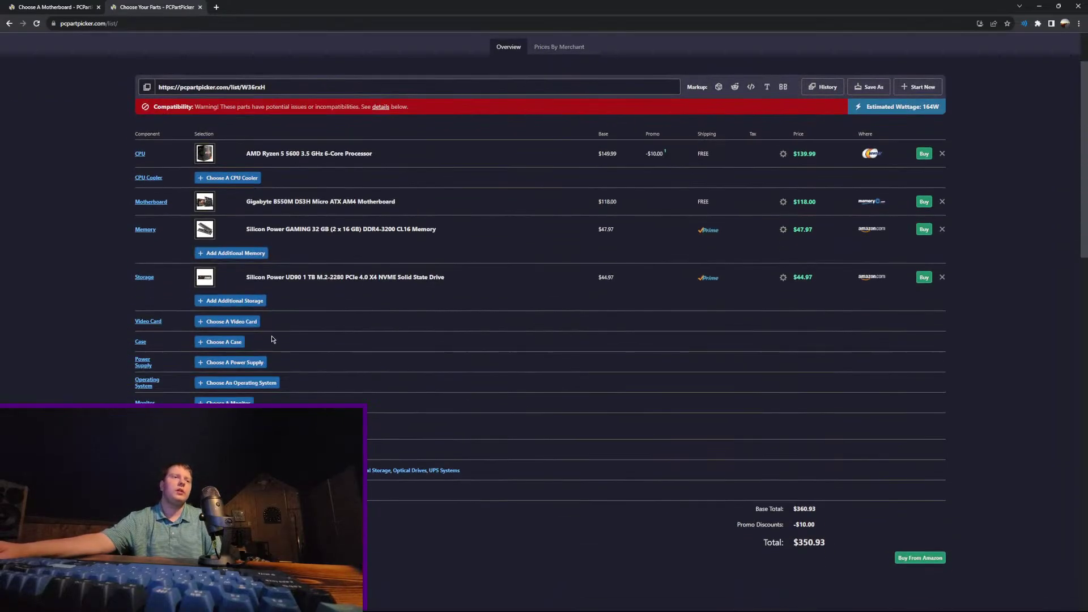
pyautogui.click(219, 321)
pyautogui.click(992, 154)
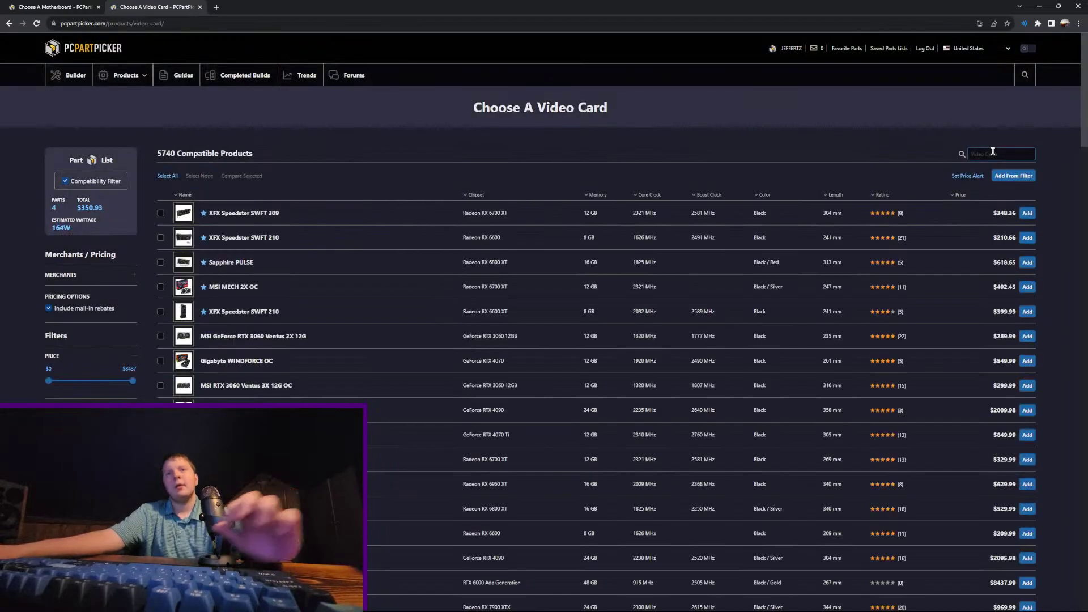
pyautogui.write('6800 xt')
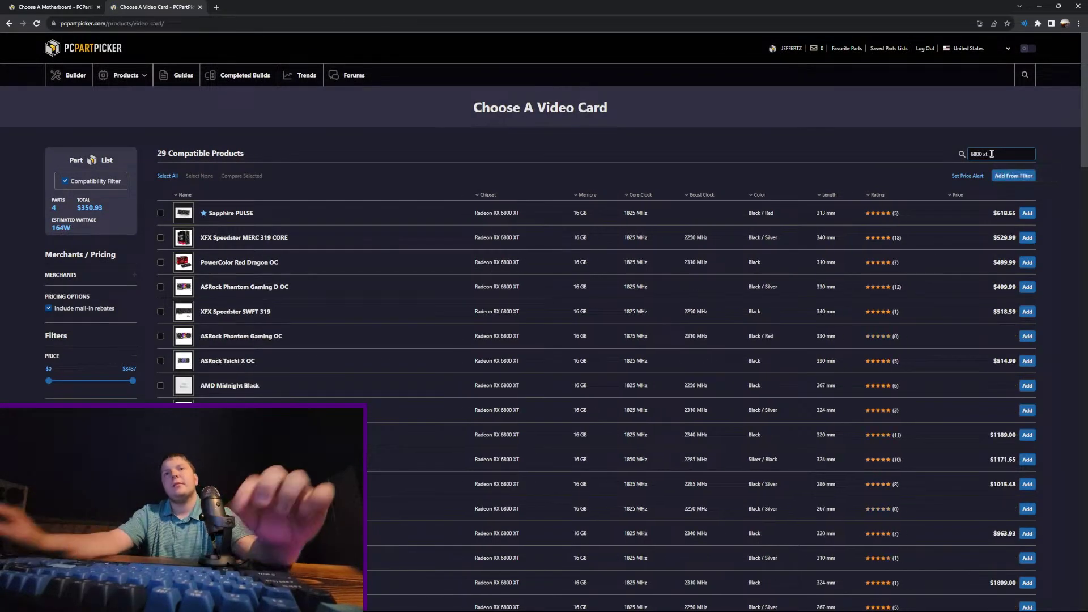
pyautogui.click(958, 194)
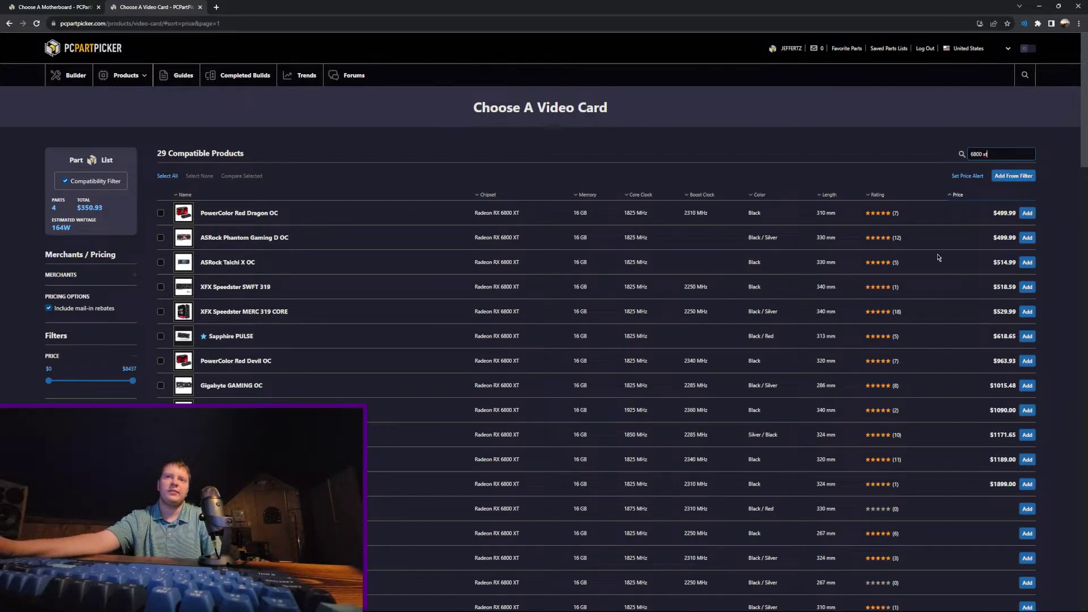
# Step: Compare the cheapest Radeon RX 6800 XT cards and preview the images of the ASRock and XFX Speedster models
pyautogui.moveTo(186, 242)
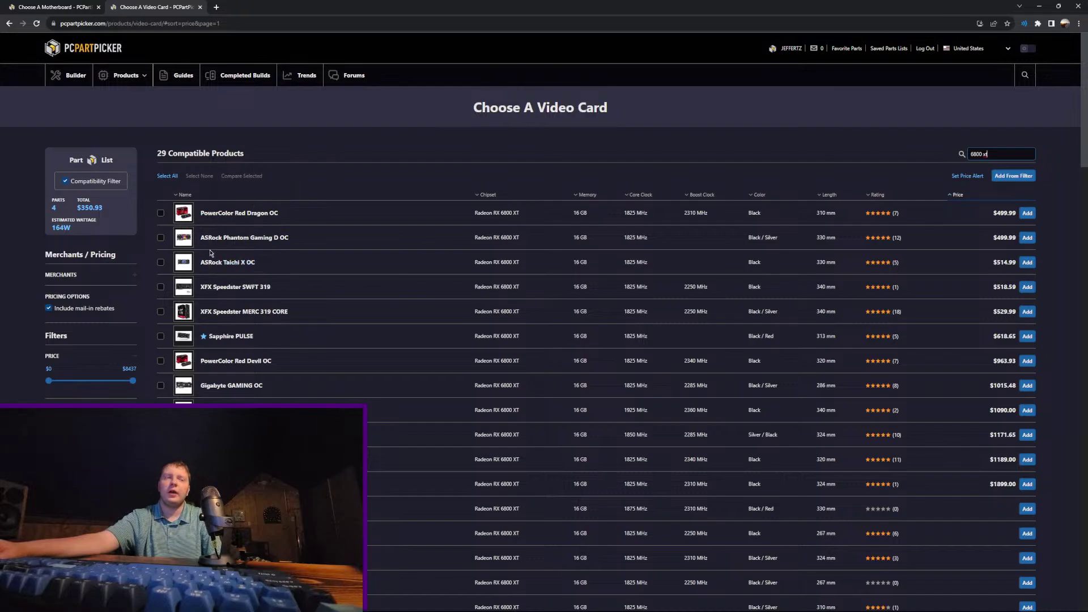
pyautogui.moveTo(190, 271)
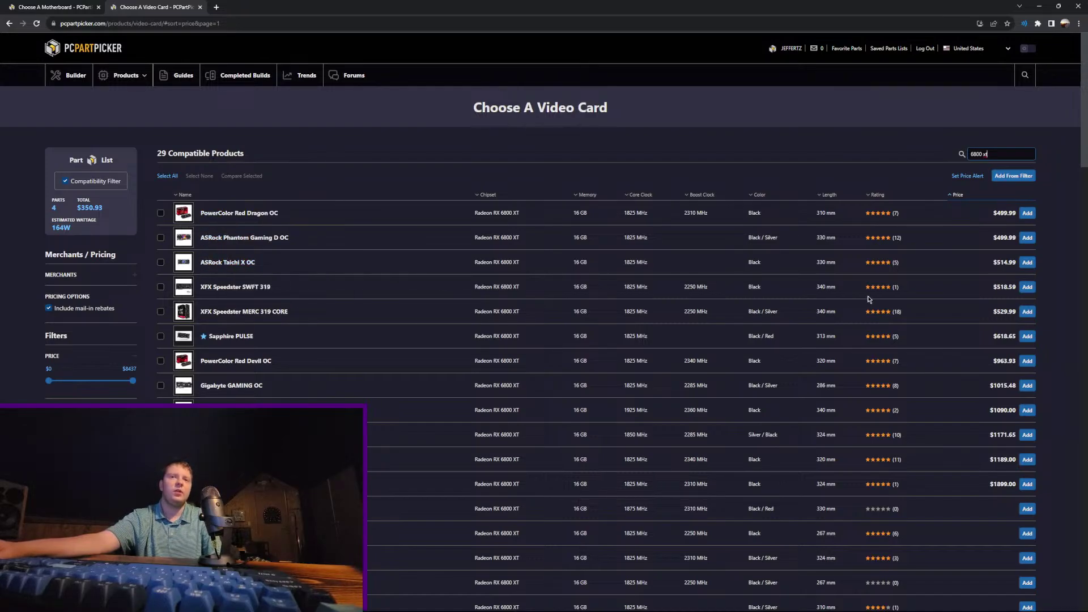
pyautogui.moveTo(913, 262); pyautogui.dragTo(472, 263)
pyautogui.click(382, 359)
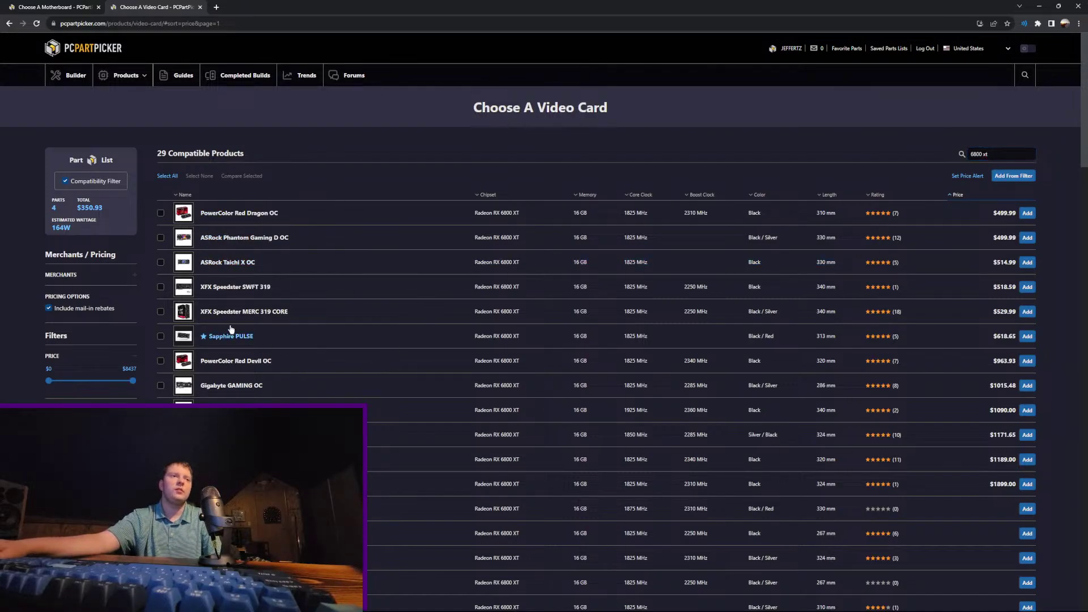
pyautogui.moveTo(956, 311); pyautogui.dragTo(277, 325)
pyautogui.click(275, 302)
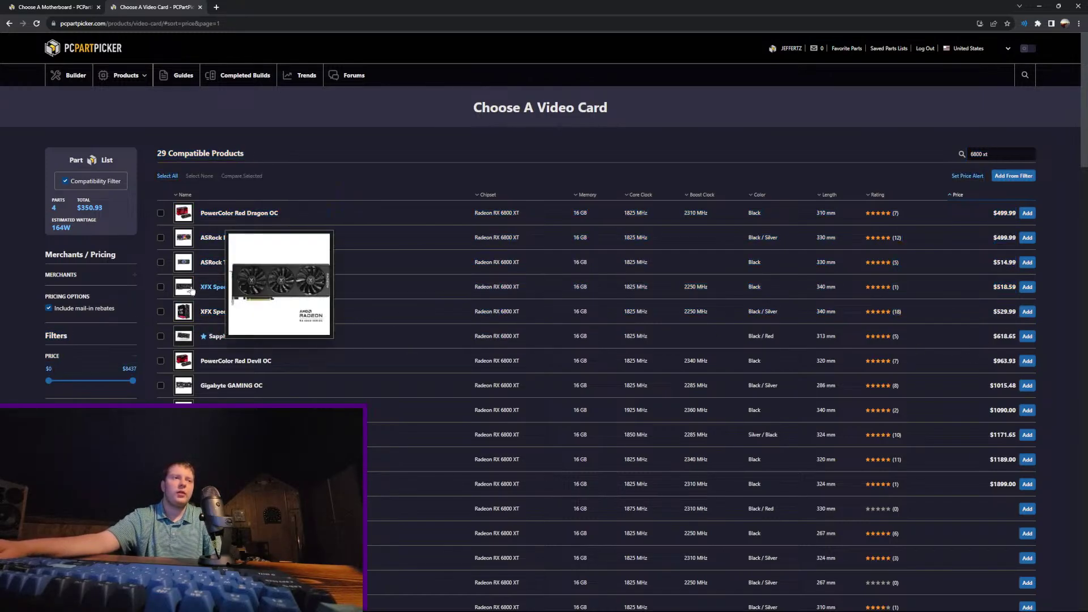
pyautogui.moveTo(188, 312)
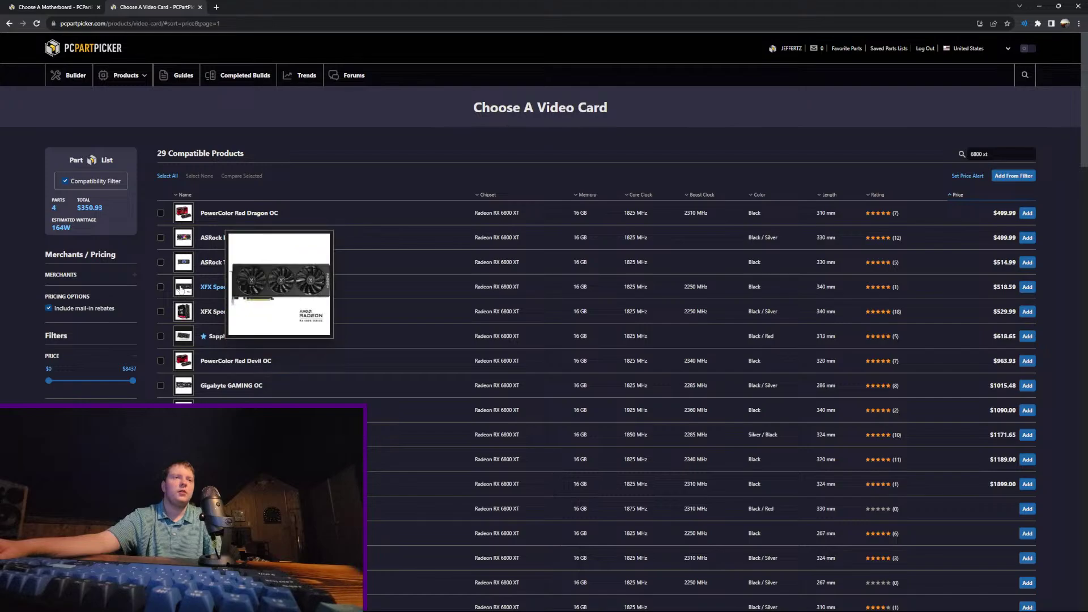
# Step: Search the video cards for "7800 xt" instead and preview the image of the ASRock Challenger OC
pyautogui.hotkey('ctrl', 'a')
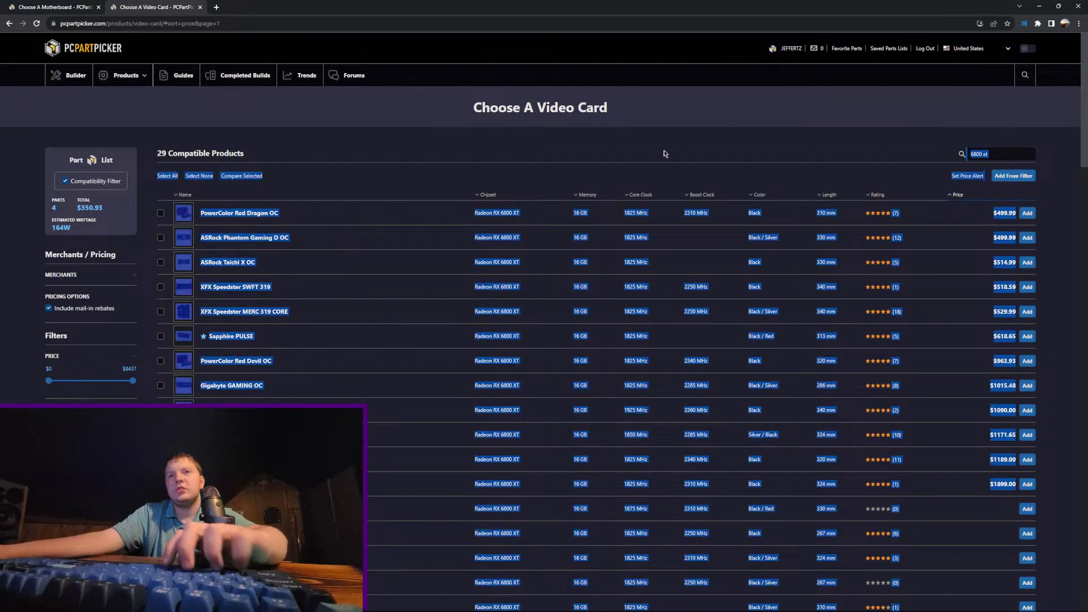
pyautogui.press('Tab')
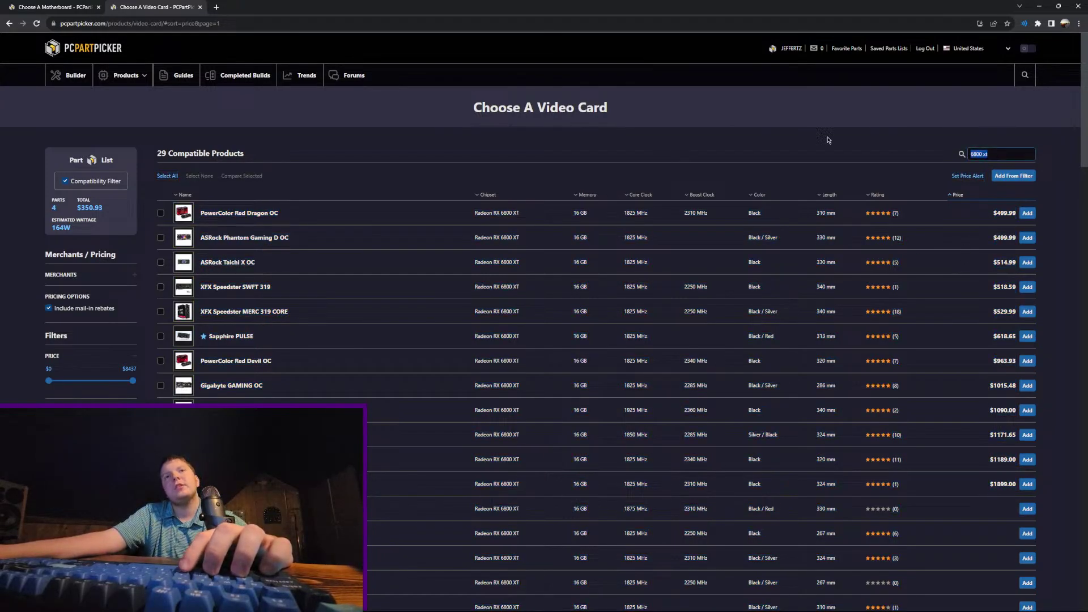
pyautogui.write('78')
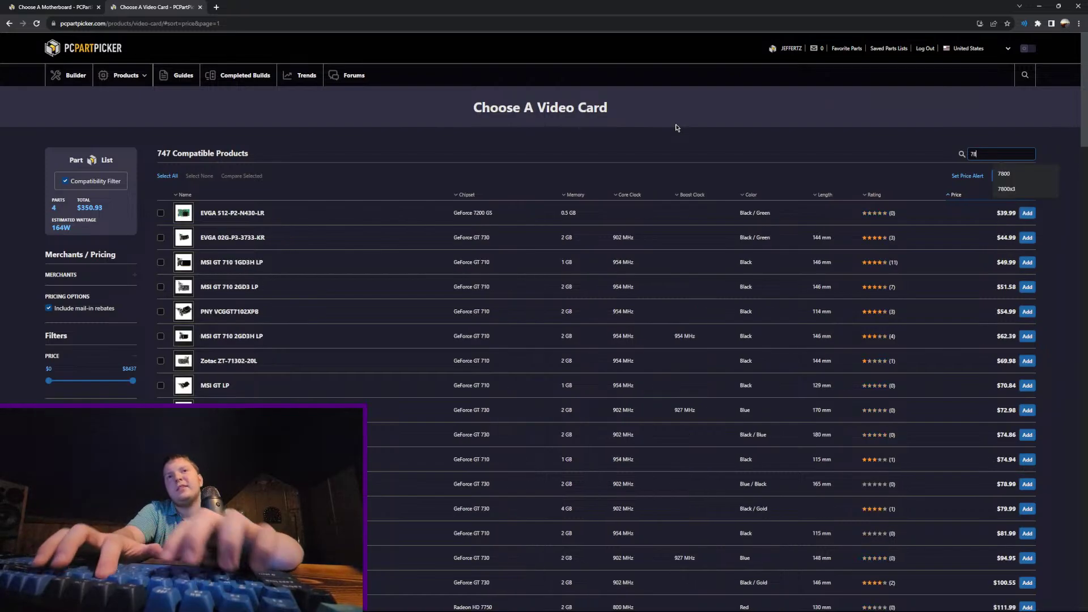
pyautogui.write('00 xt')
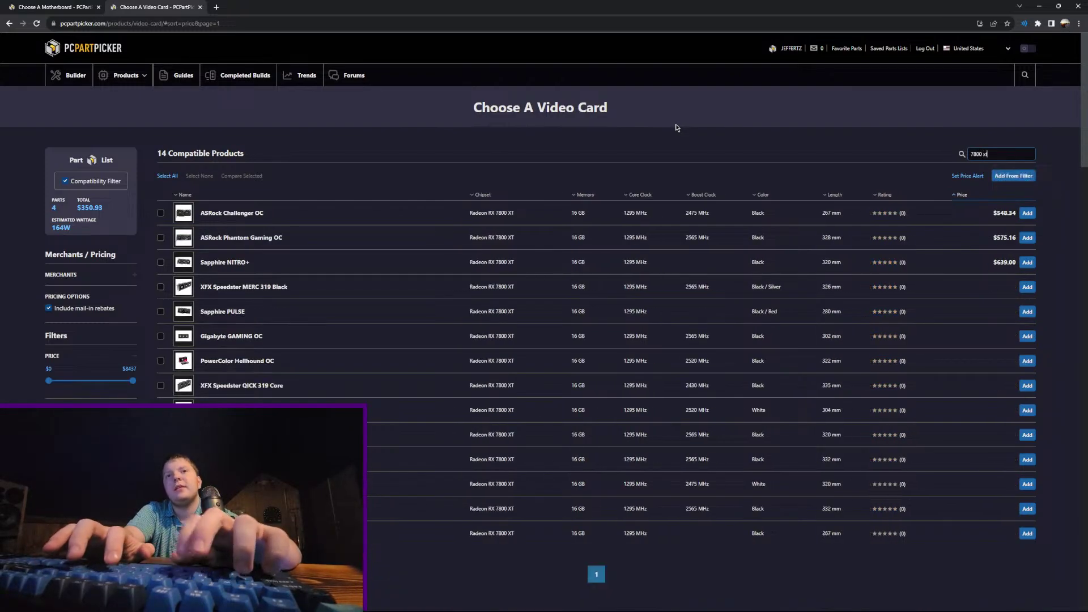
pyautogui.moveTo(182, 211)
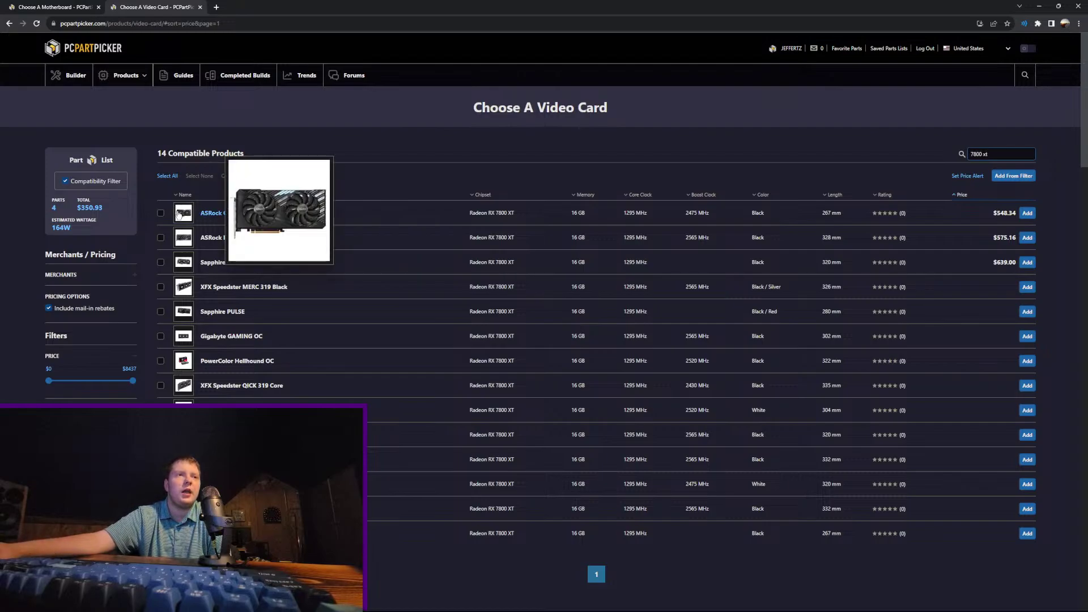
pyautogui.moveTo(1020, 151); pyautogui.dragTo(730, 146)
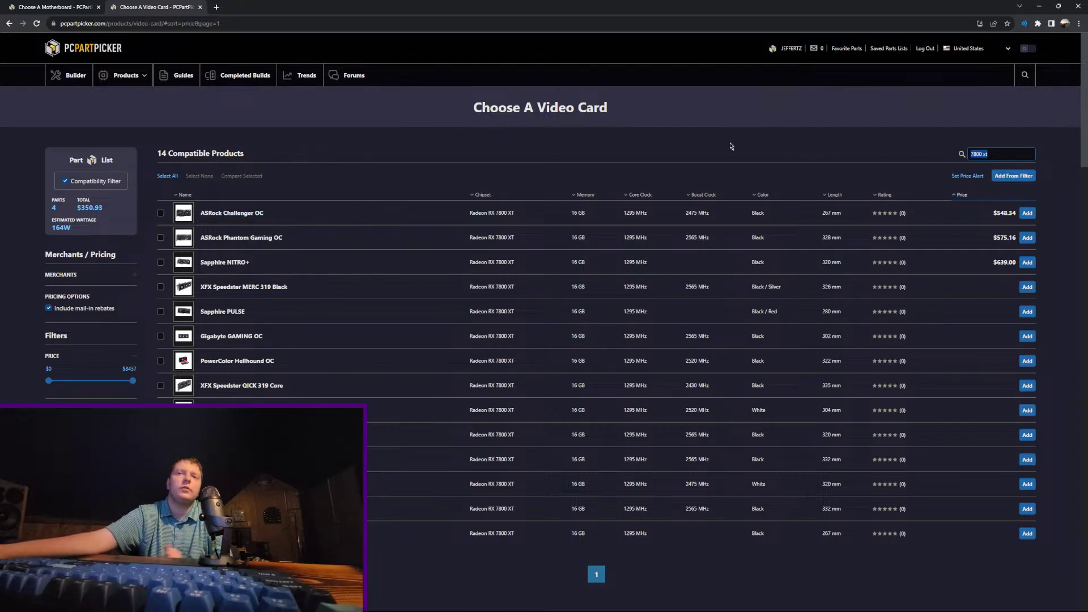
# Step: Search the video cards for "6800 xt" and add the PowerColor Red Dragon OC to the parts list
pyautogui.write('6800 xt')
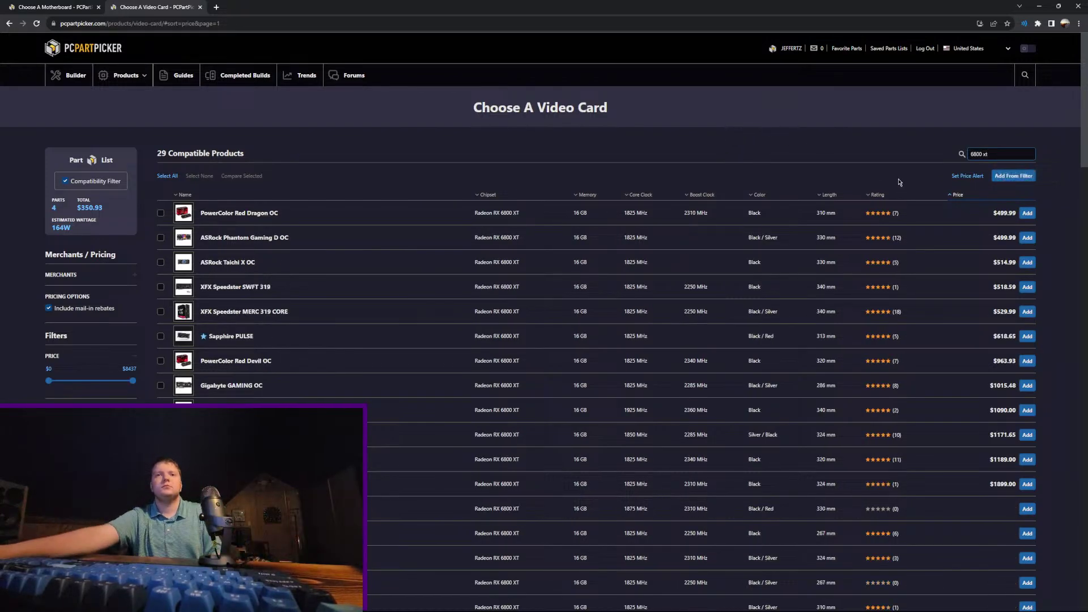
pyautogui.moveTo(174, 223)
pyautogui.rightClick(1034, 218)
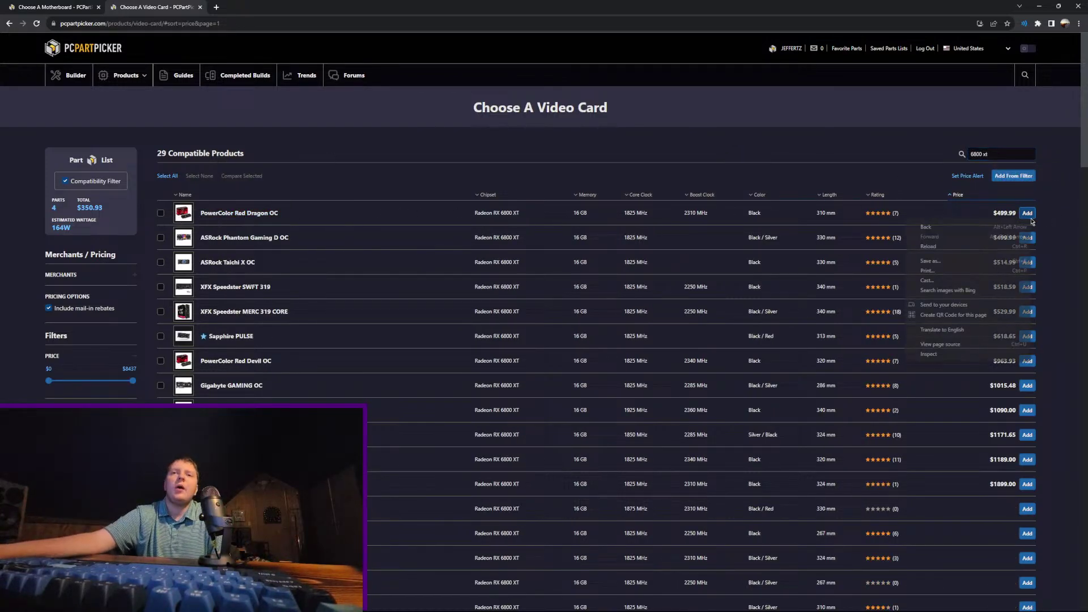
pyautogui.click(1027, 213)
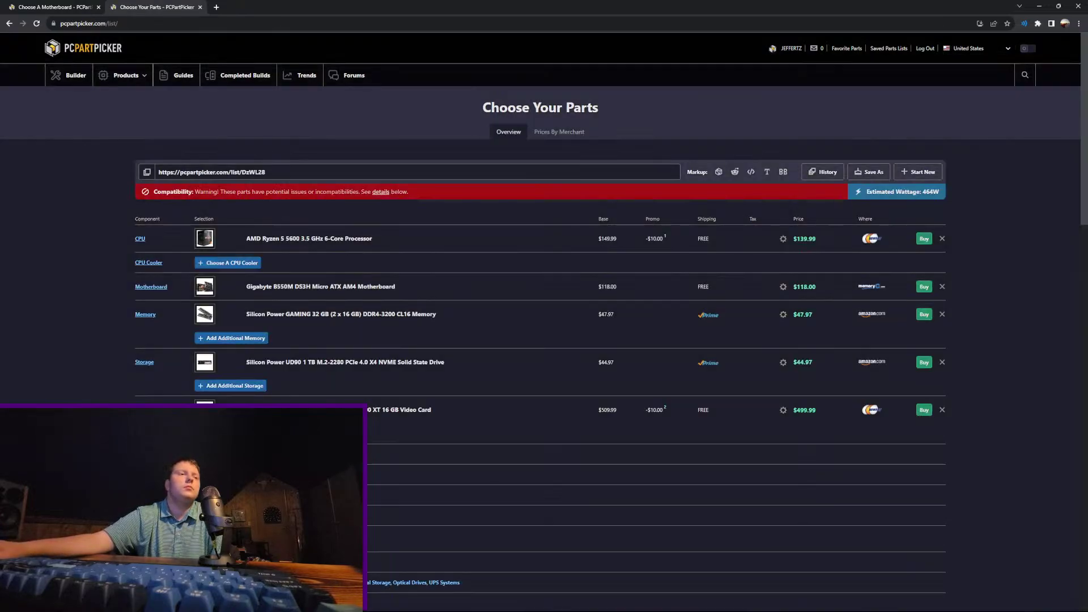
# Step: Add the Deepcool CC560 case and the Corsair RM750e (2023) 750 W power supply to the build
pyautogui.scroll(-1, 544, 320)
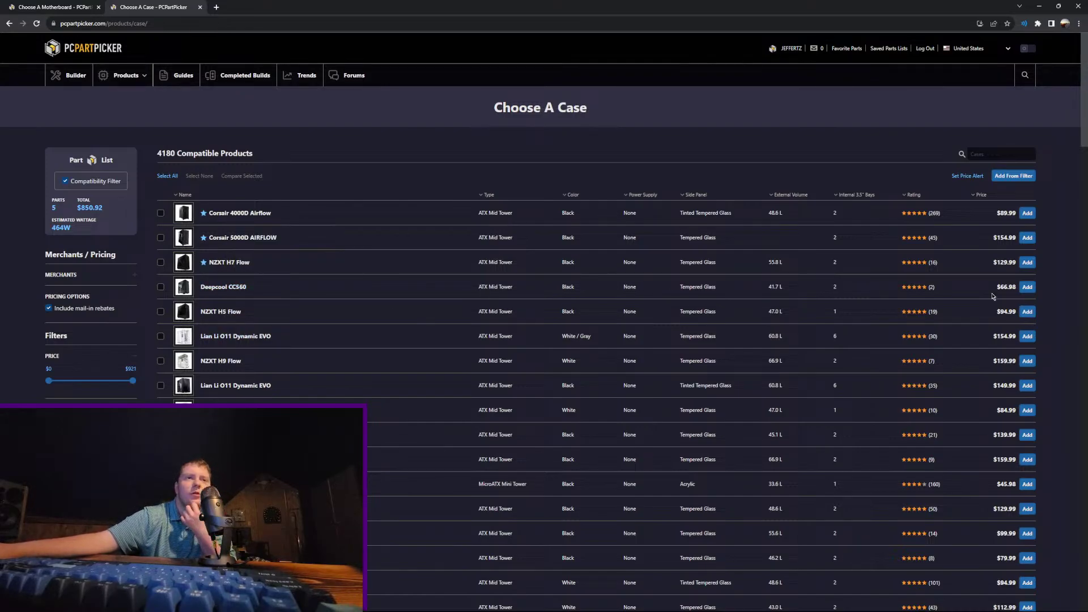
pyautogui.click(1027, 287)
pyautogui.scroll(-2, 541, 426)
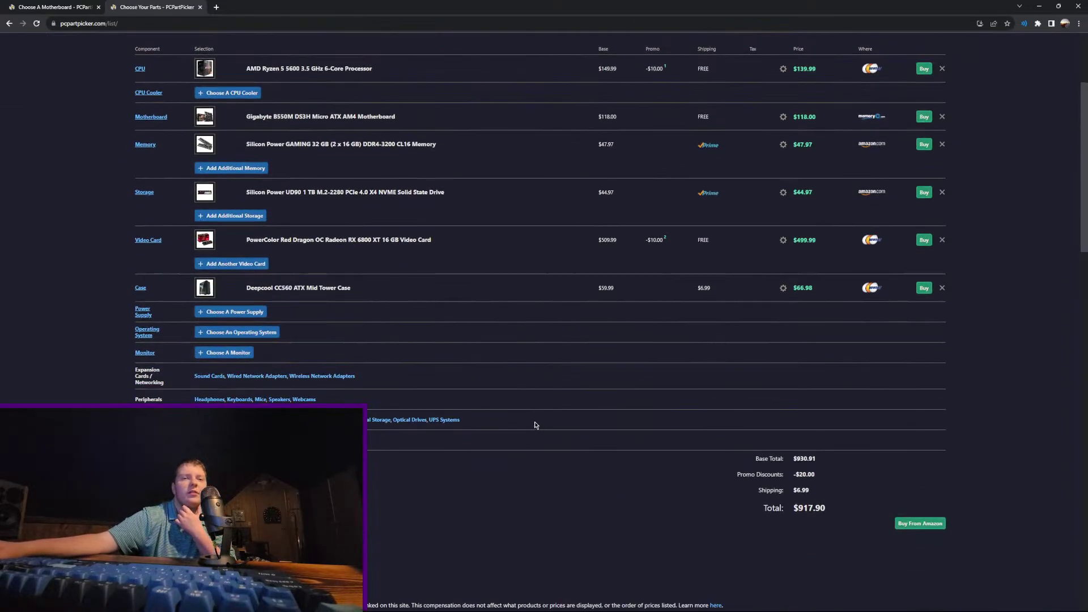
pyautogui.click(254, 313)
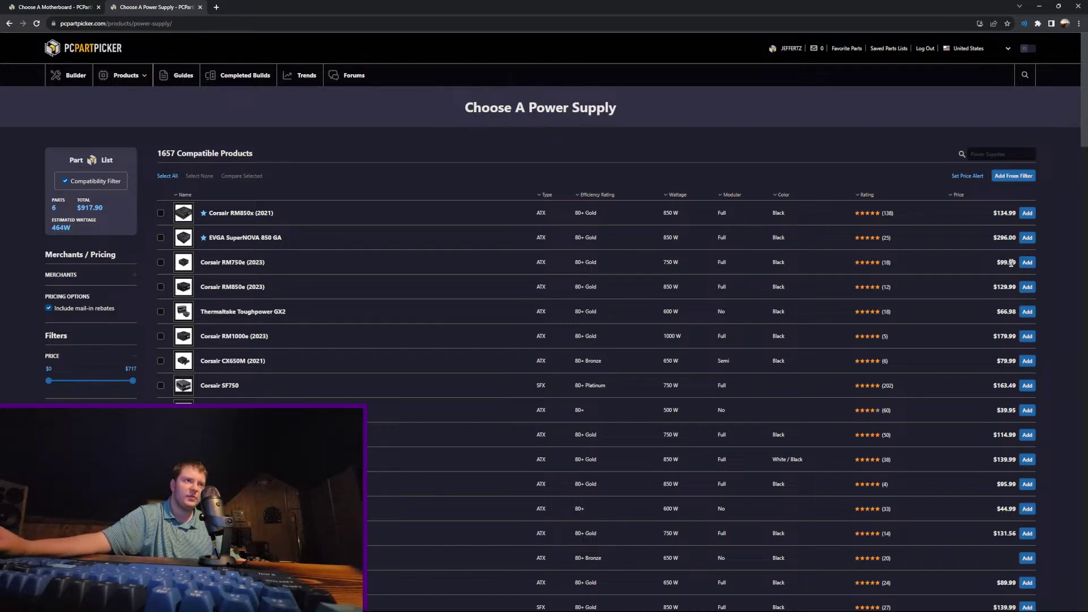
pyautogui.click(1027, 263)
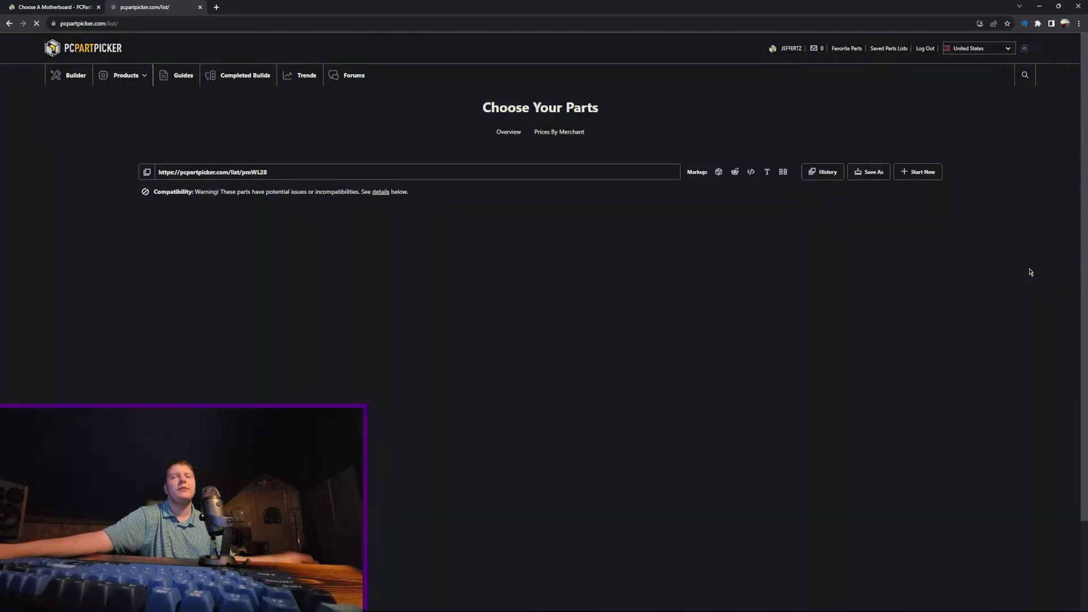
# Step: Review the completed parts list, checking the selected components, the case and power supply prices and the total
pyautogui.scroll(-2, 927, 337)
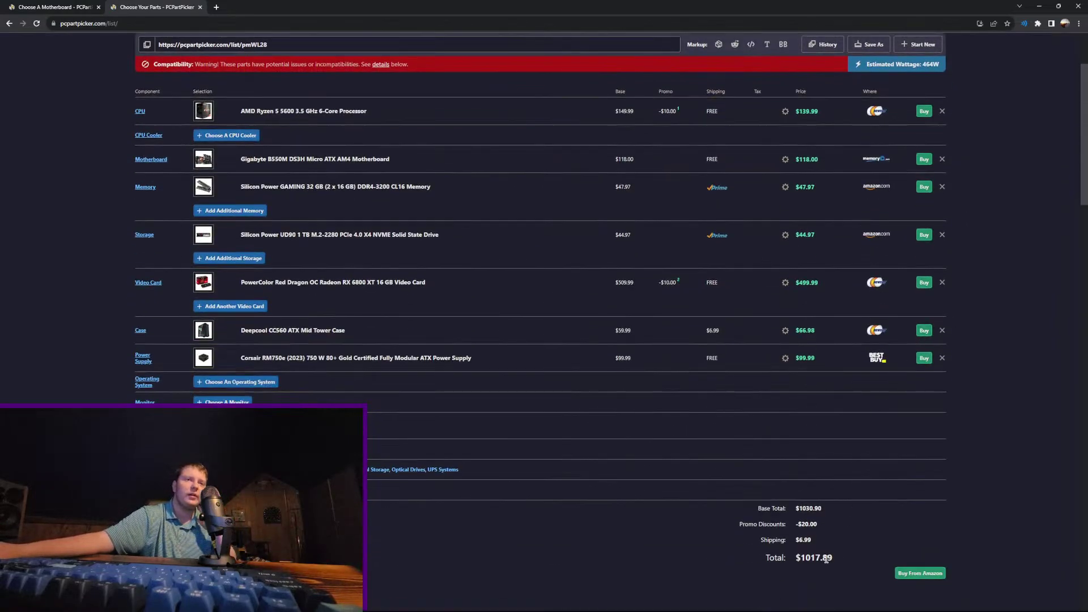
pyautogui.moveTo(827, 559); pyautogui.dragTo(480, 518)
pyautogui.click(561, 478)
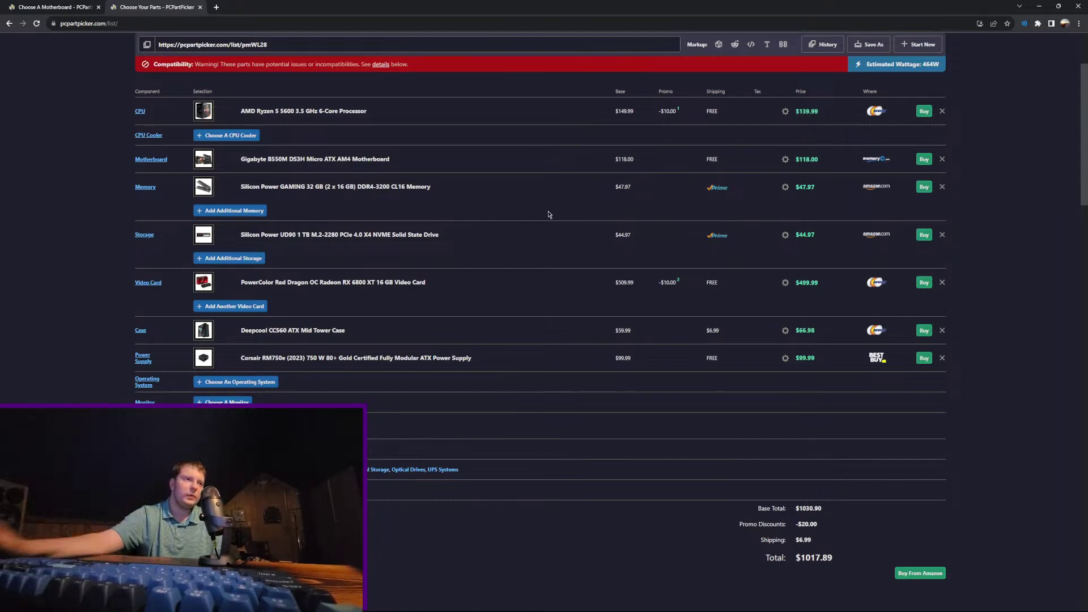
pyautogui.moveTo(562, 360); pyautogui.dragTo(545, 85)
pyautogui.click(538, 369)
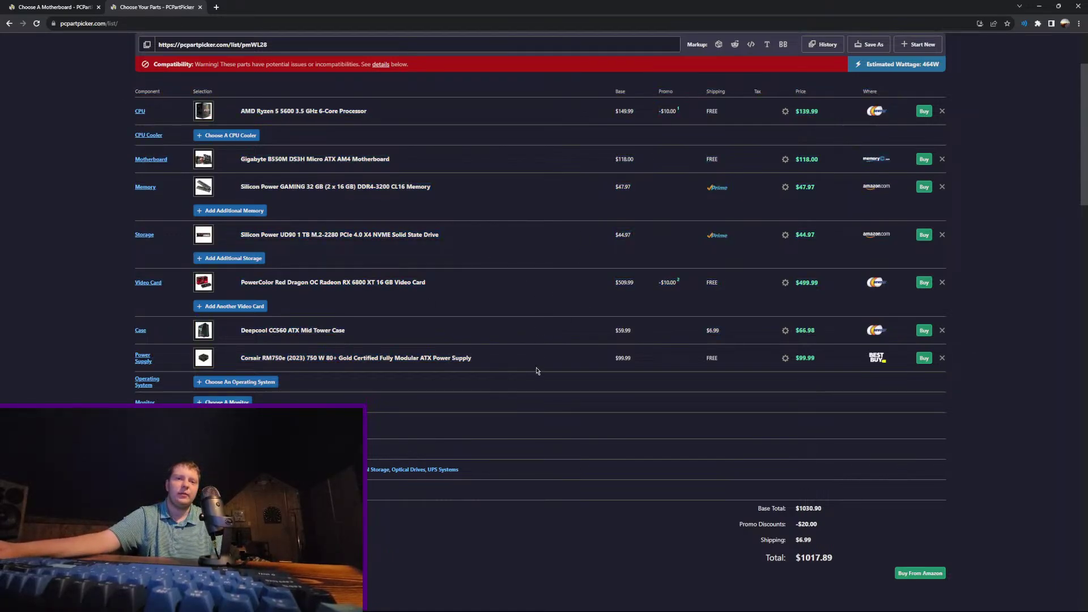
pyautogui.moveTo(474, 432); pyautogui.dragTo(397, 233)
pyautogui.click(530, 329)
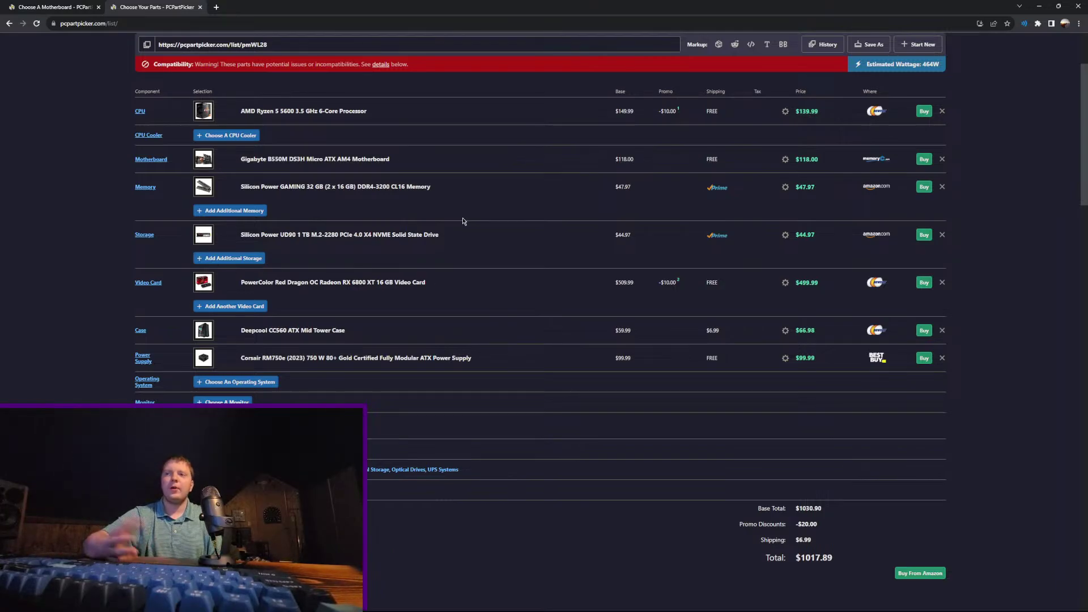
pyautogui.moveTo(933, 361); pyautogui.dragTo(534, 342)
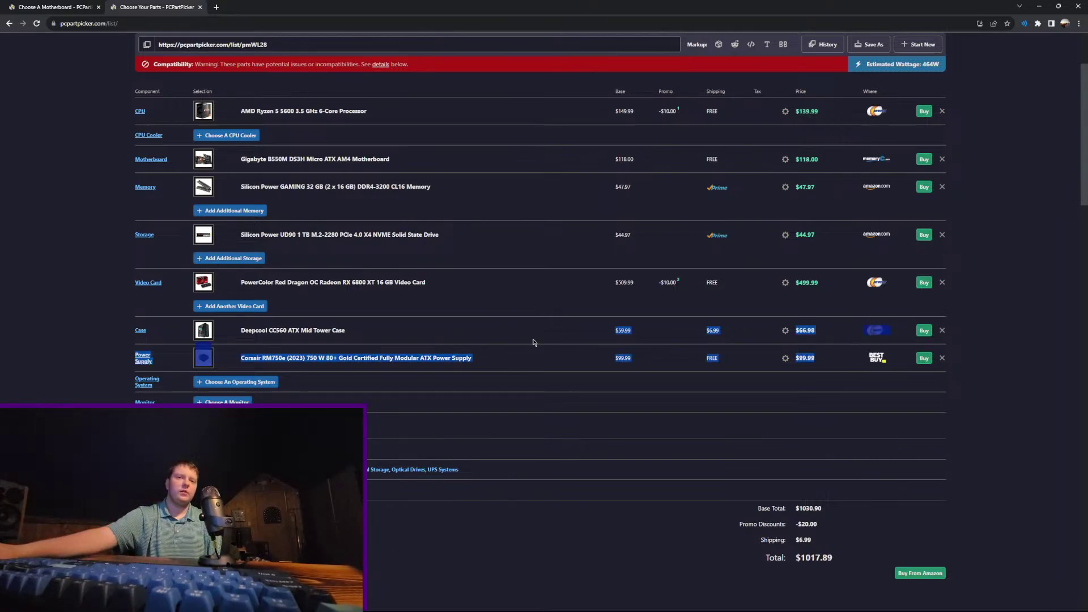
pyautogui.click(519, 412)
# Step: Save the list as a new, non-private part list named "1000 dollar gaming build" with comments allowed
pyautogui.scroll(3, 477, 284)
pyautogui.click(871, 164)
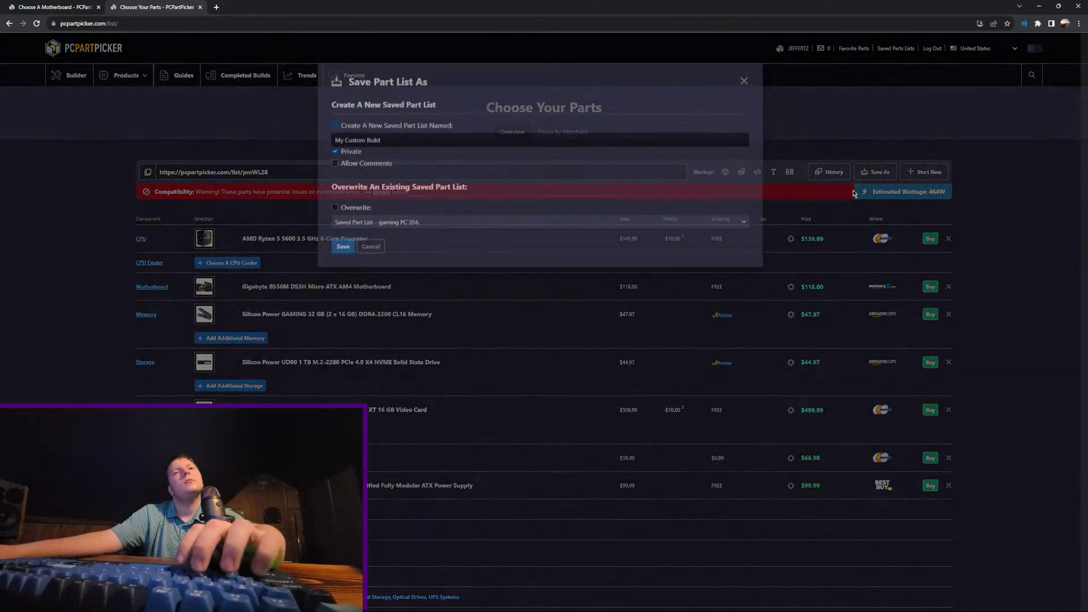
pyautogui.click(368, 159)
pyautogui.tripleClick(394, 136)
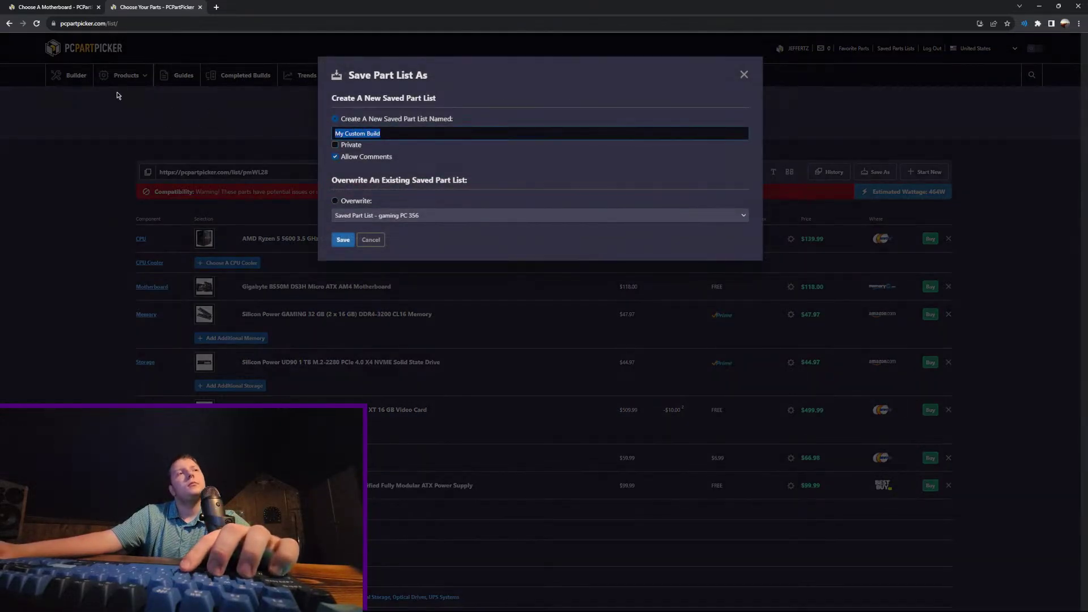
pyautogui.write('1000 do')
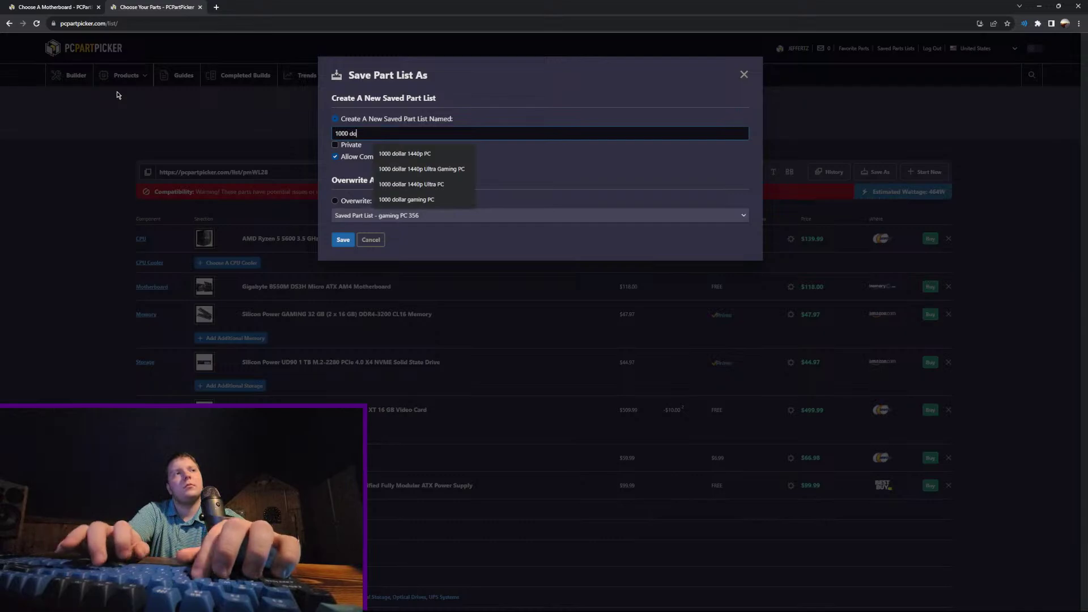
pyautogui.write('llar gaming build')
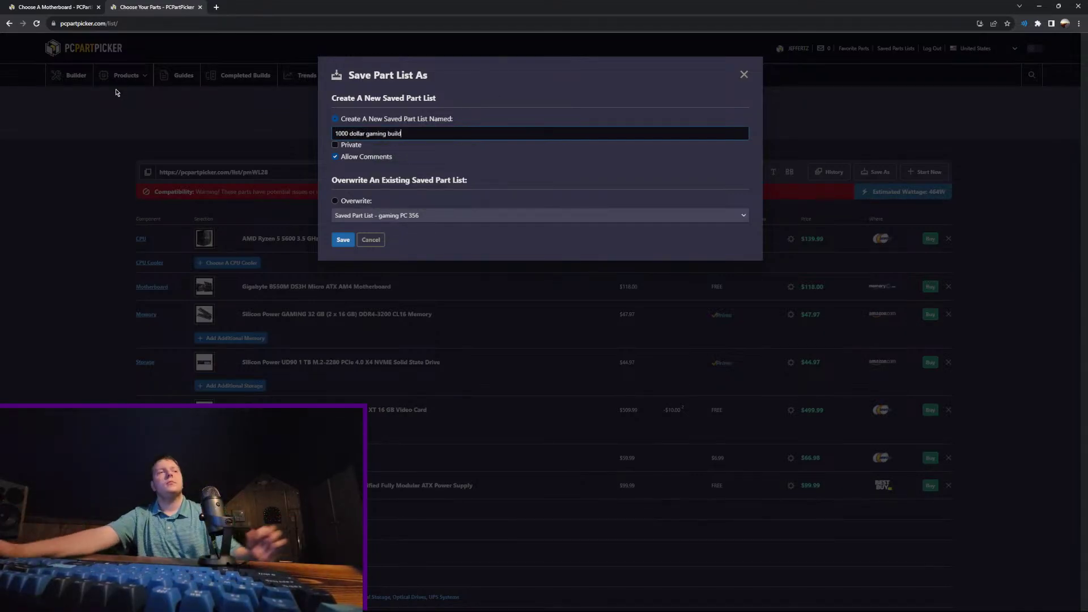
pyautogui.click(343, 240)
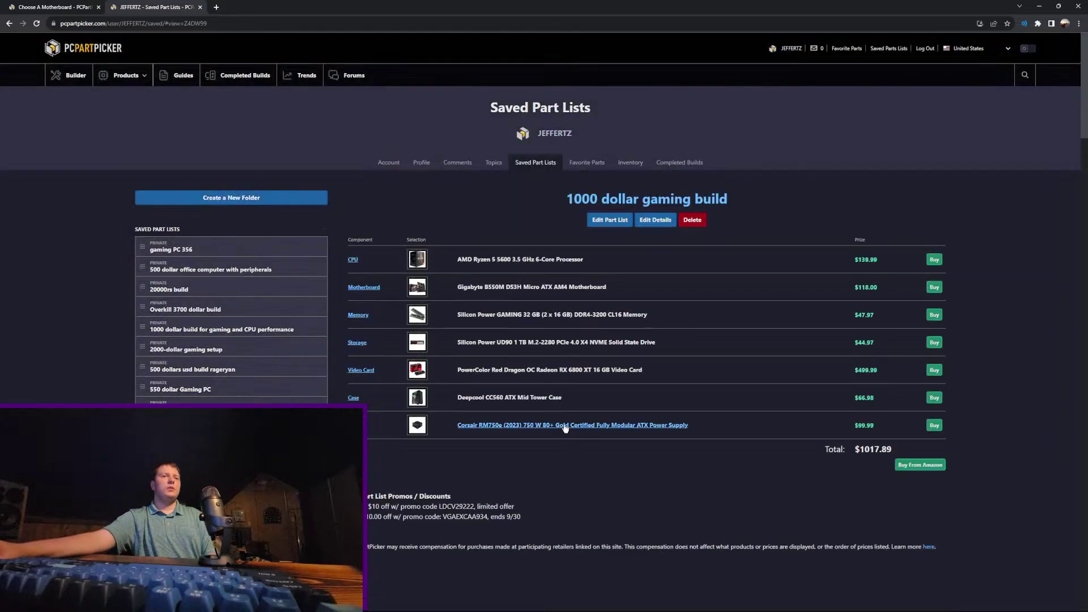
# Step: Return to the current build, review its parts and total, and remove the AMD Ryzen 5 5600 processor
pyautogui.click(86, 70)
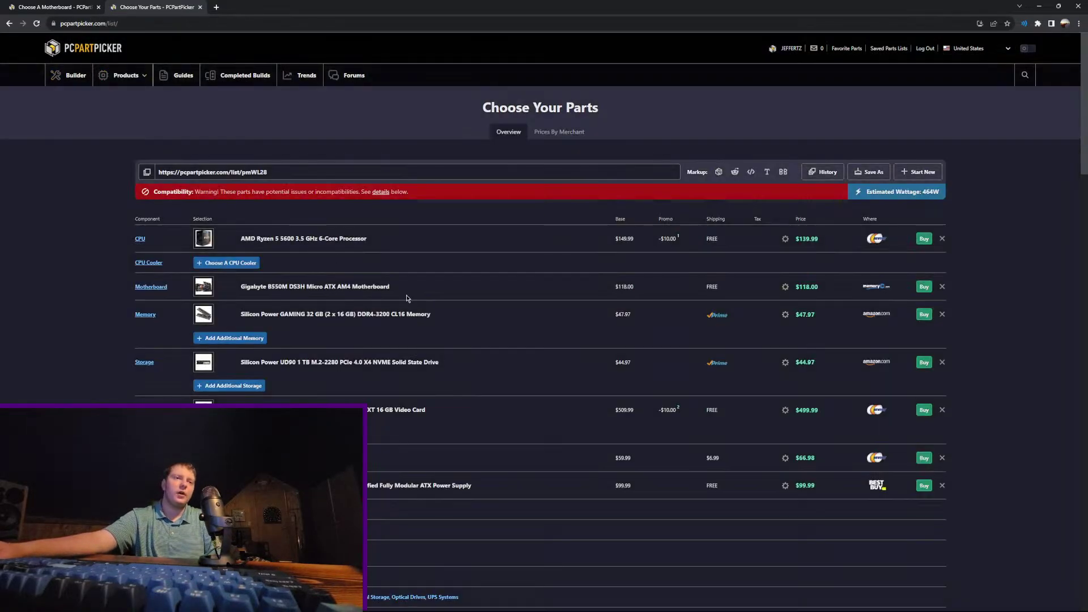
pyautogui.scroll(-3, 830, 565)
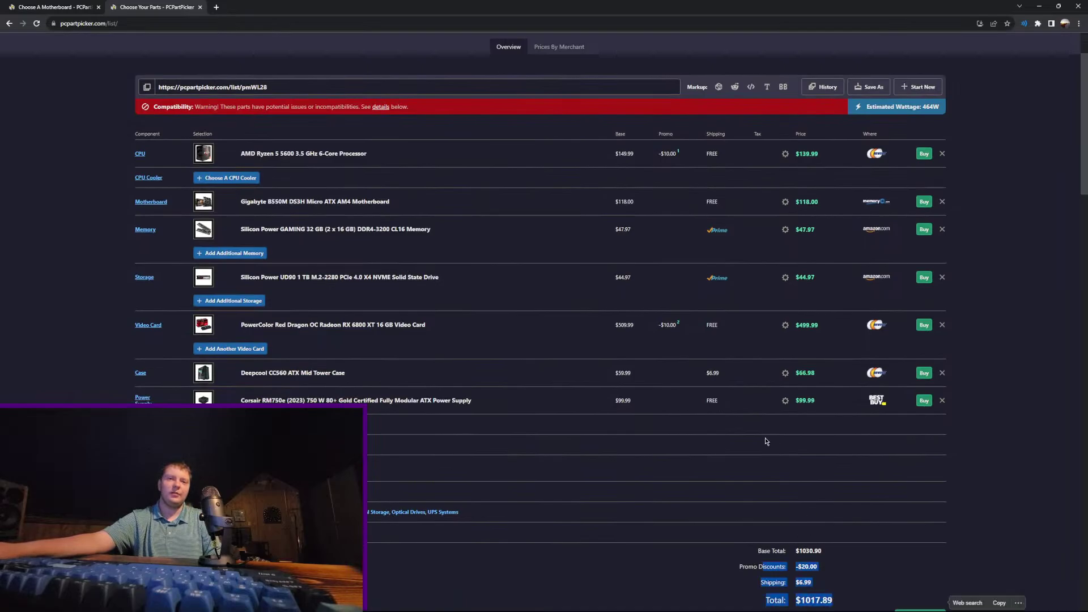
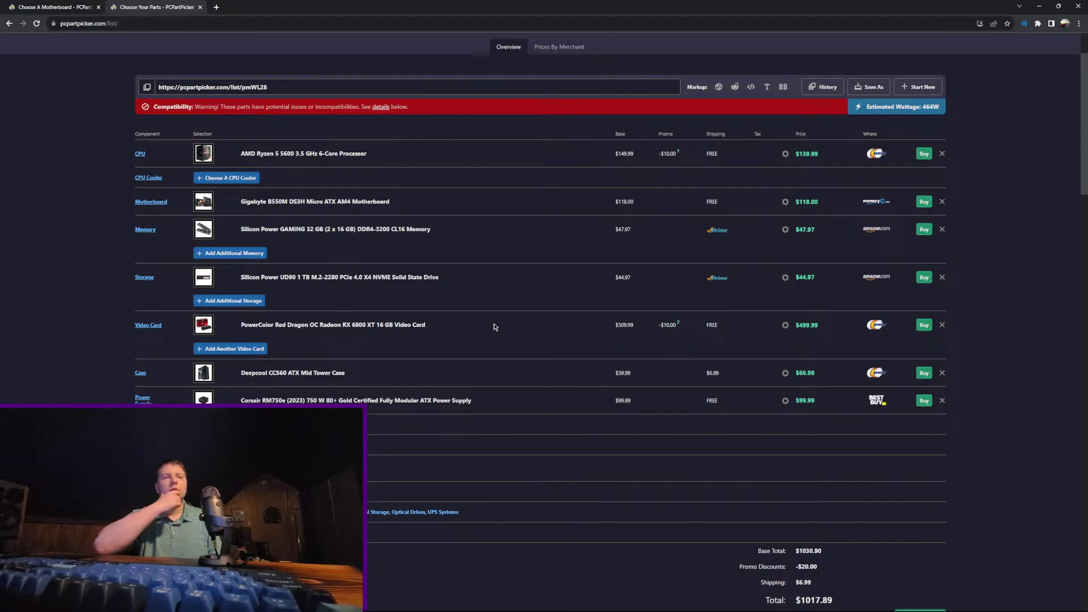
pyautogui.scroll(-3, 567, 340)
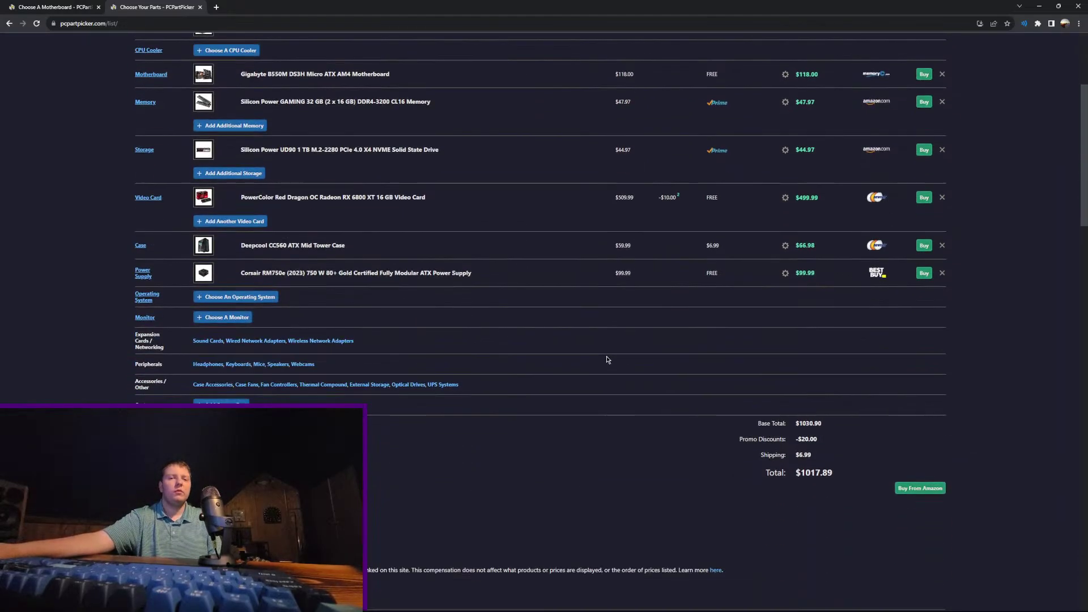
pyautogui.scroll(5, 607, 356)
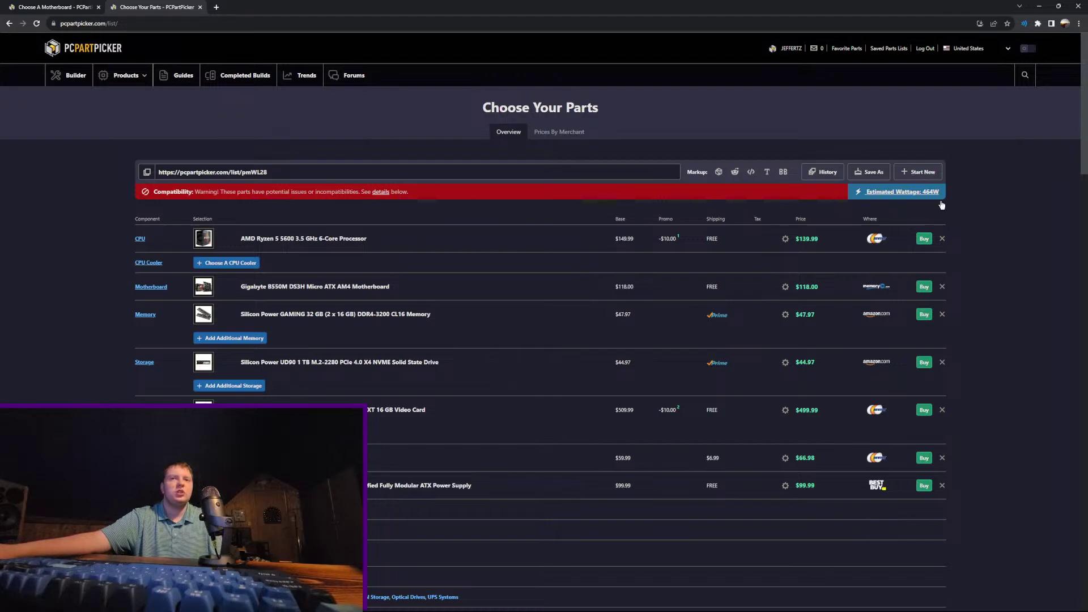
pyautogui.click(943, 240)
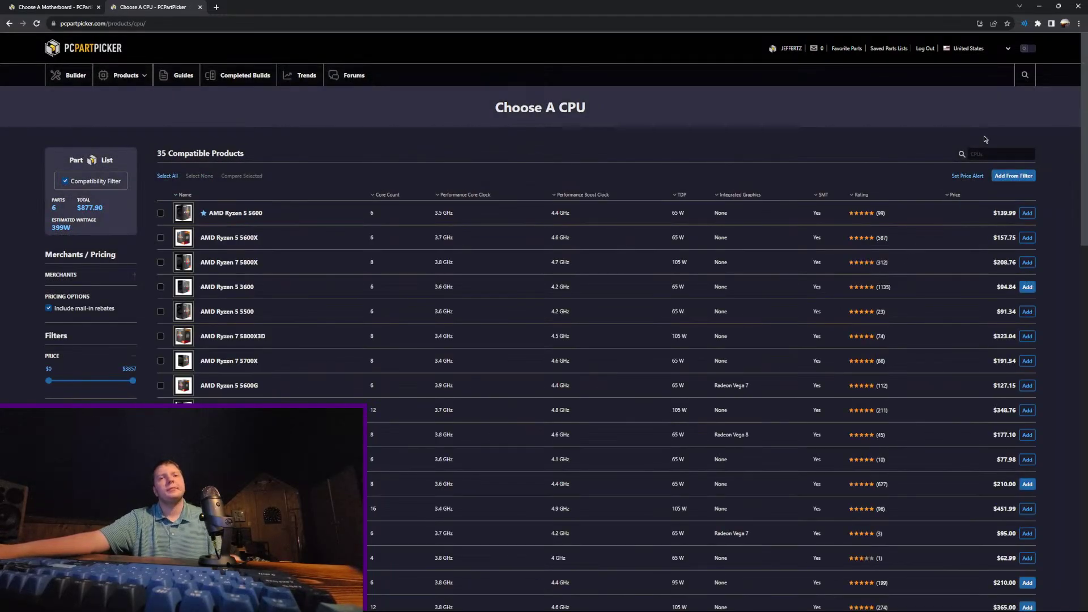
pyautogui.click(995, 154)
pyautogui.write('7600')
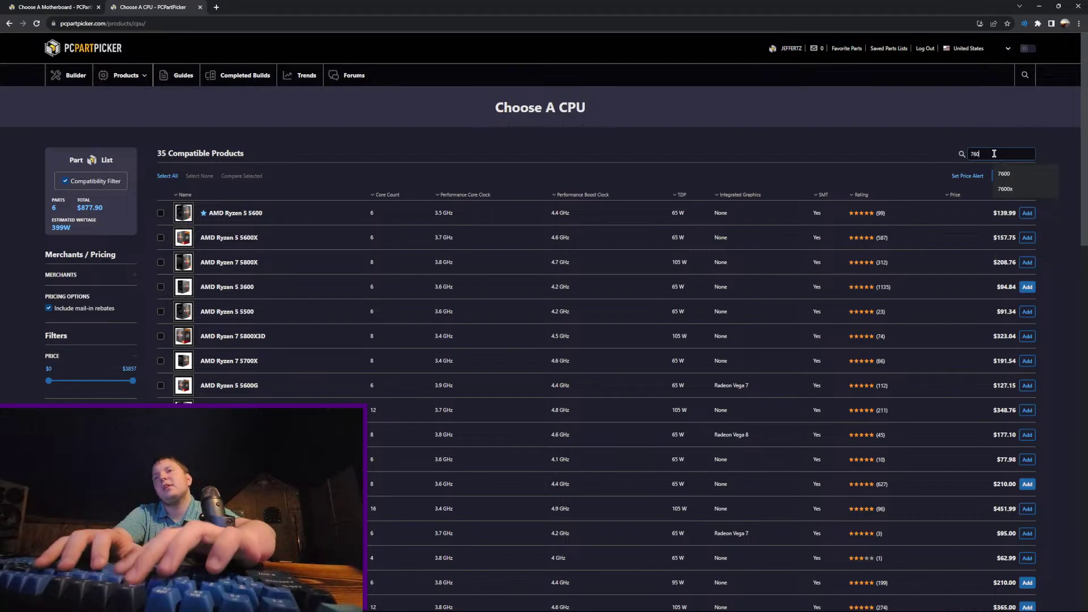
pyautogui.press('BackSpace')
pyautogui.press('BackSpace')
pyautogui.press('BackSpace')
pyautogui.press('BackSpace')
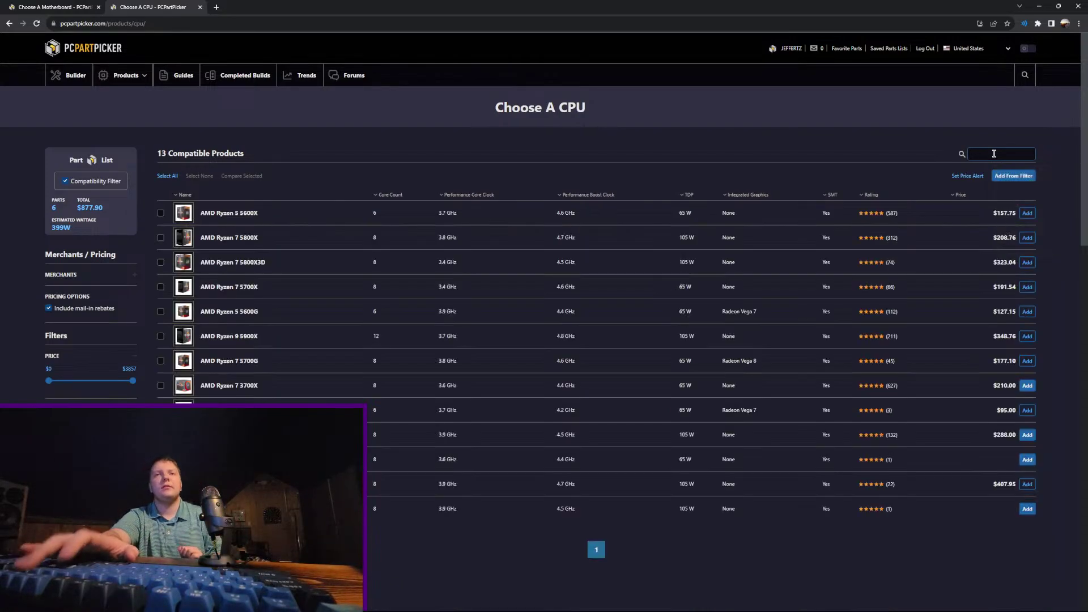
# Step: Return to the parts list and remove the Gigabyte B550M DS3H motherboard and the Silicon Power GAMING DDR4 memory
pyautogui.click(68, 77)
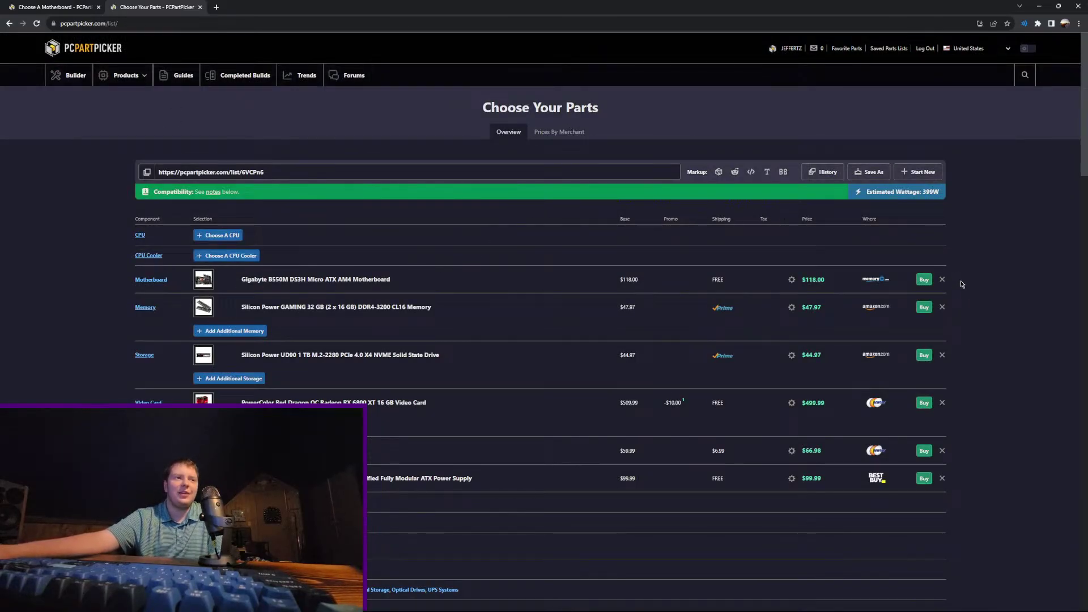
pyautogui.click(943, 280)
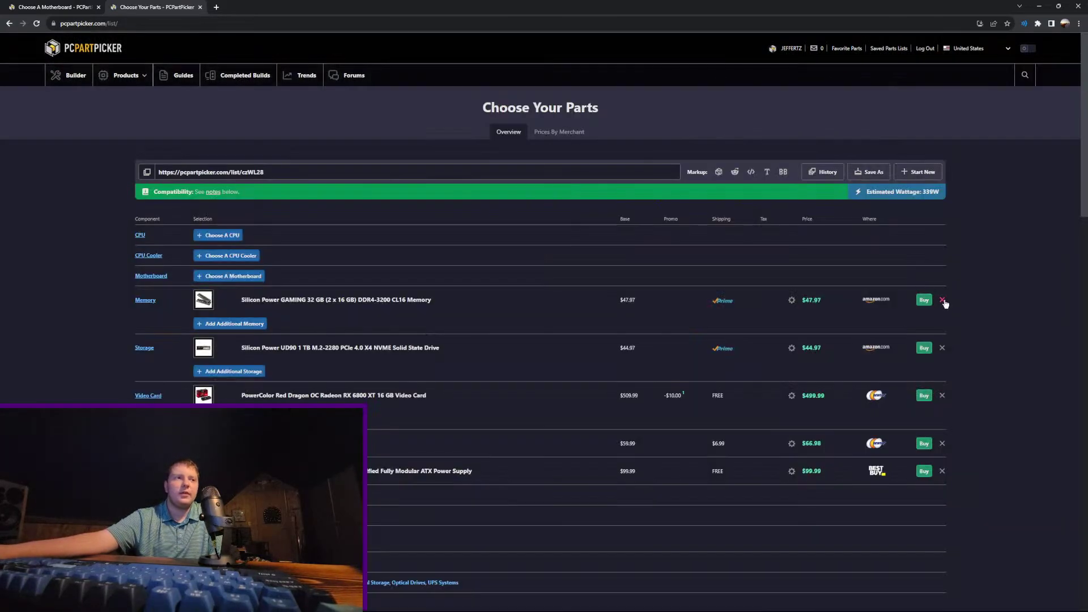
pyautogui.click(943, 304)
# Step: Search the processors for "7600", sort the matches by price from lowest to highest, and add the AMD Ryzen 5 7600
pyautogui.click(218, 235)
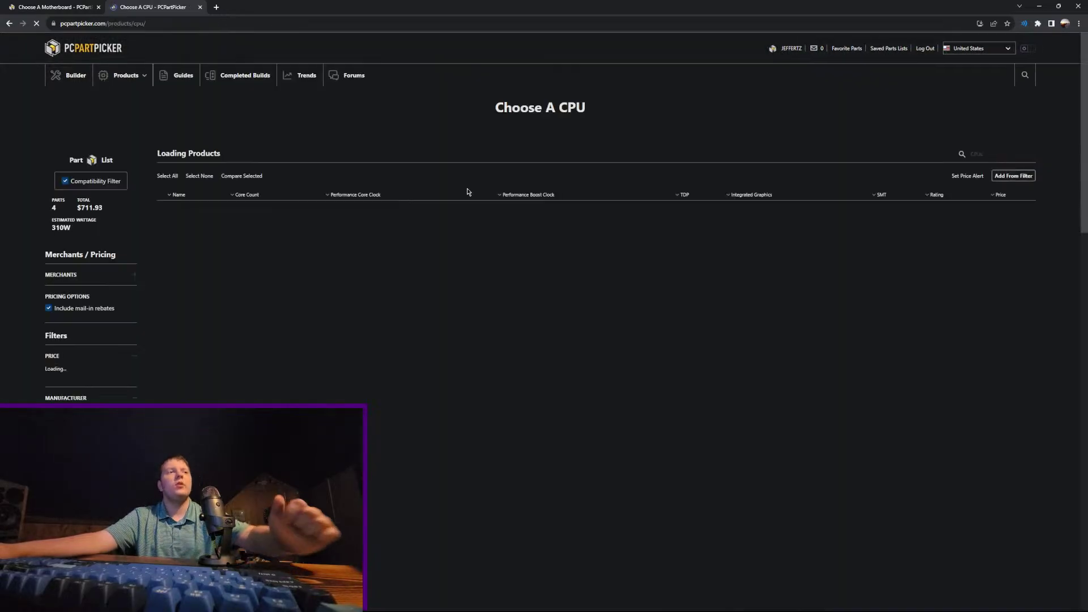
pyautogui.click(1002, 155)
pyautogui.write('7600')
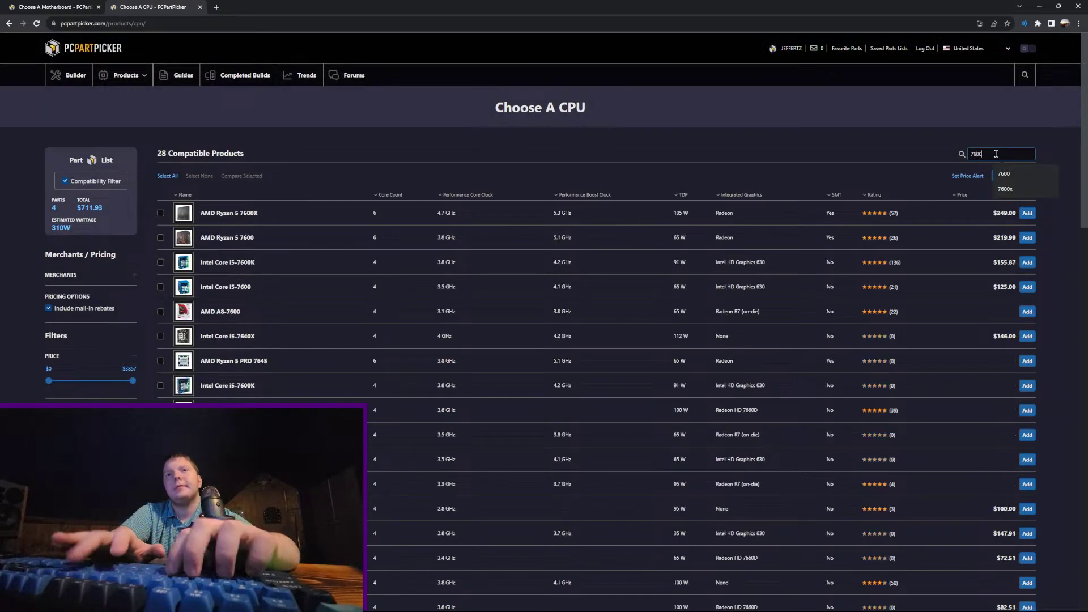
pyautogui.click(966, 195)
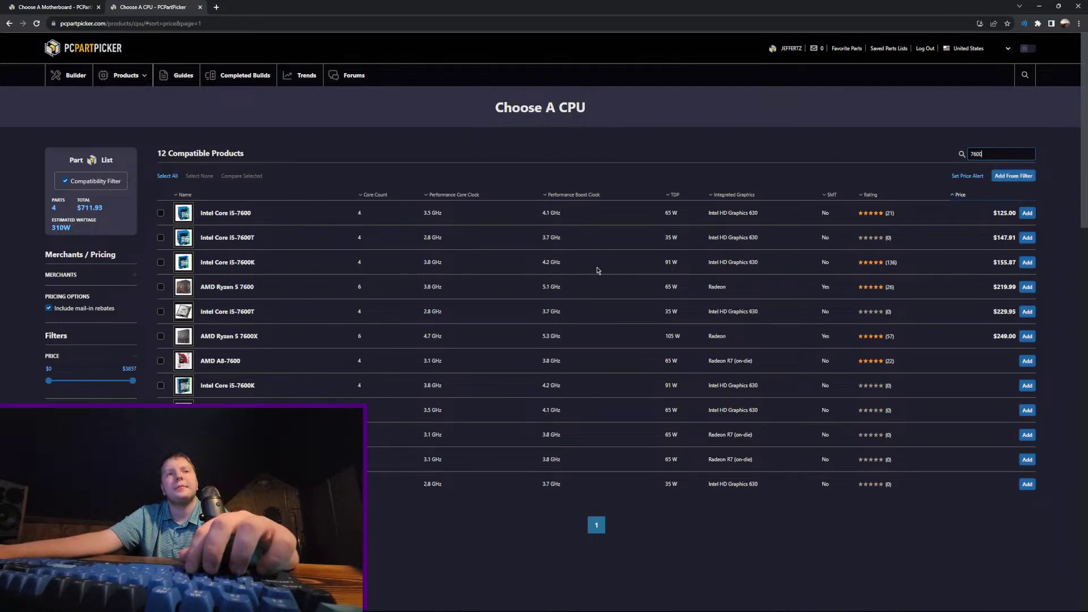
pyautogui.click(1028, 287)
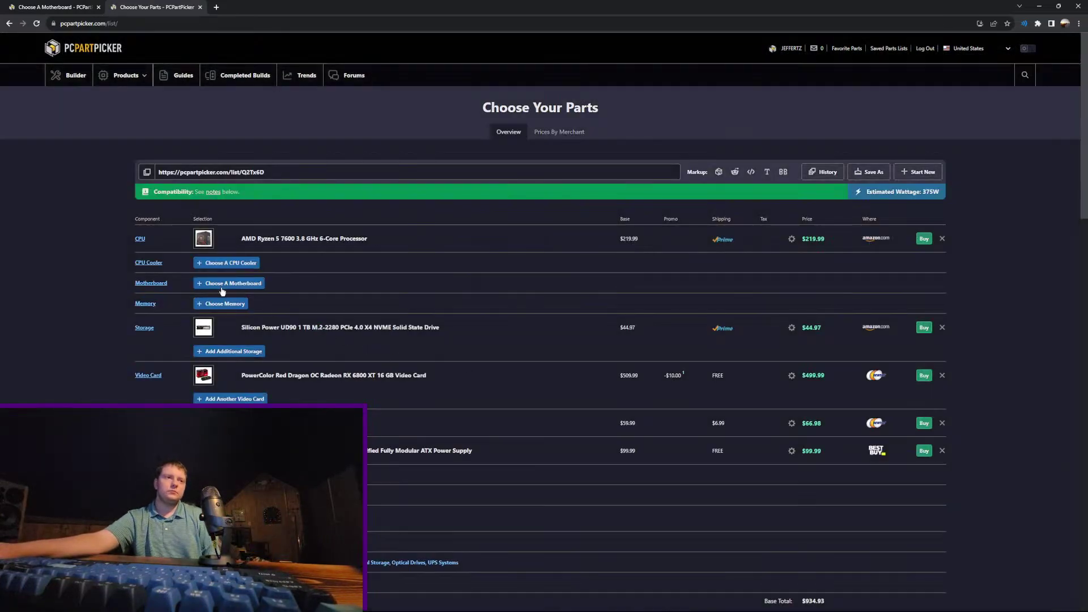
# Step: Open the compatible motherboard choices and examine the Gigabyte B650 AORUS ELITE AX entry's specifications, rating and price
pyautogui.click(225, 286)
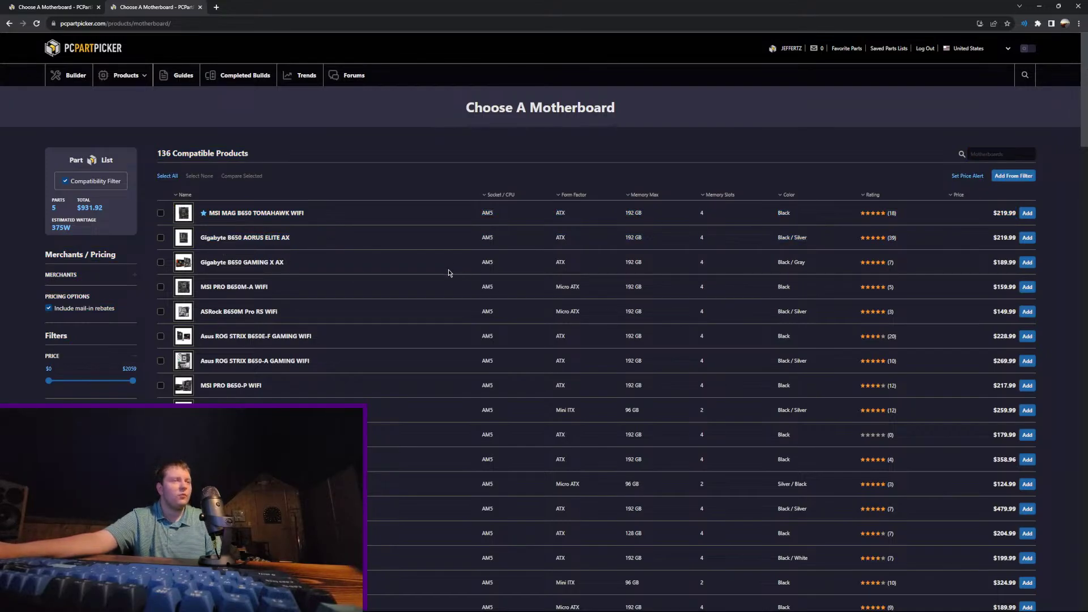
pyautogui.moveTo(481, 237); pyautogui.dragTo(202, 238)
pyautogui.click(347, 270)
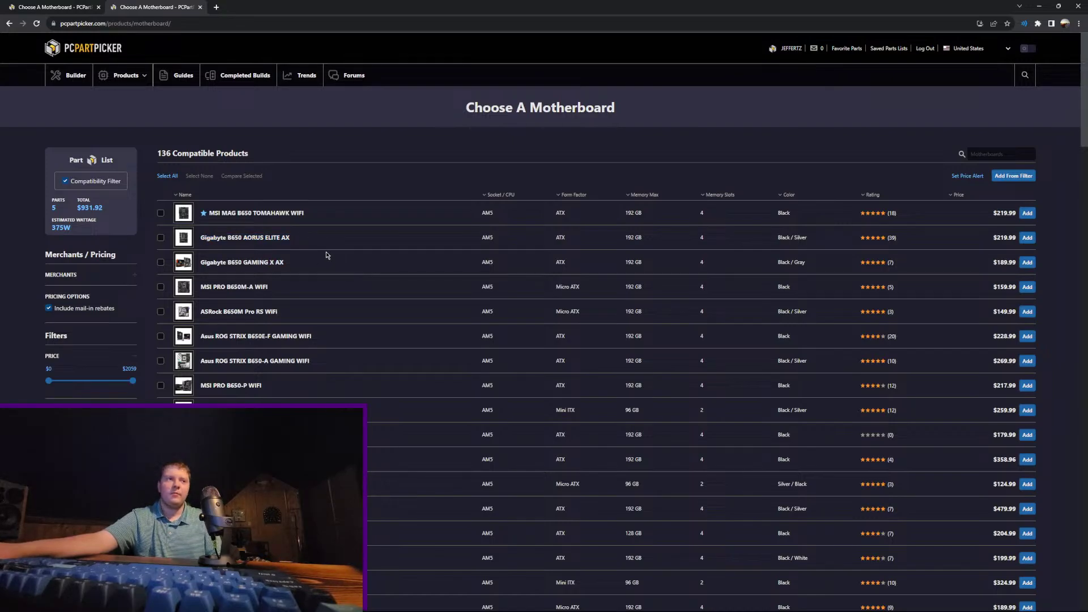
pyautogui.moveTo(329, 242); pyautogui.dragTo(185, 231)
pyautogui.click(327, 252)
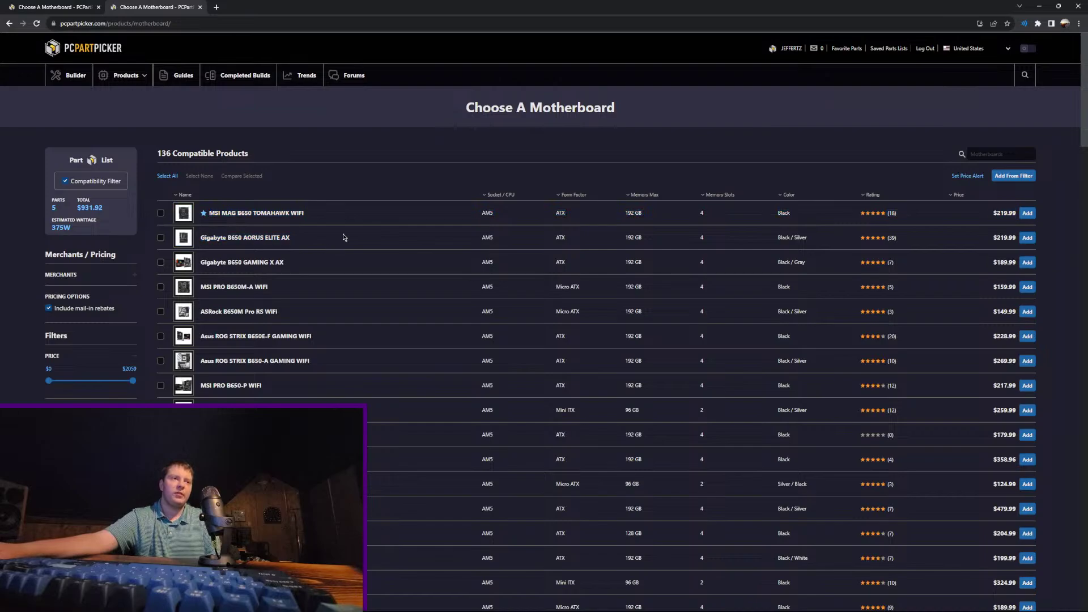
pyautogui.moveTo(344, 237); pyautogui.dragTo(222, 240)
pyautogui.click(372, 253)
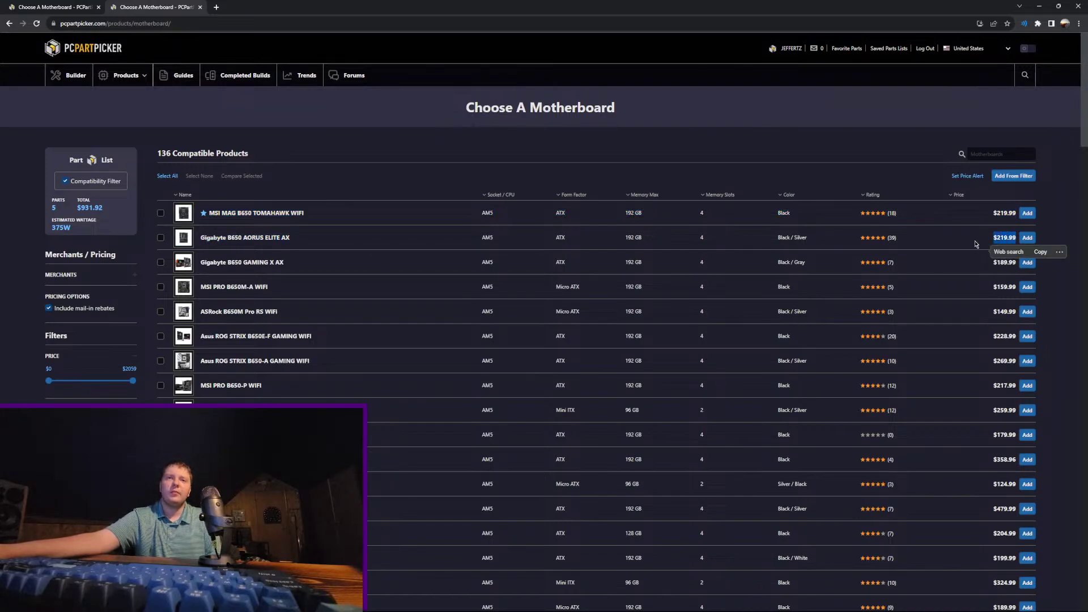
pyautogui.moveTo(989, 241); pyautogui.dragTo(216, 237)
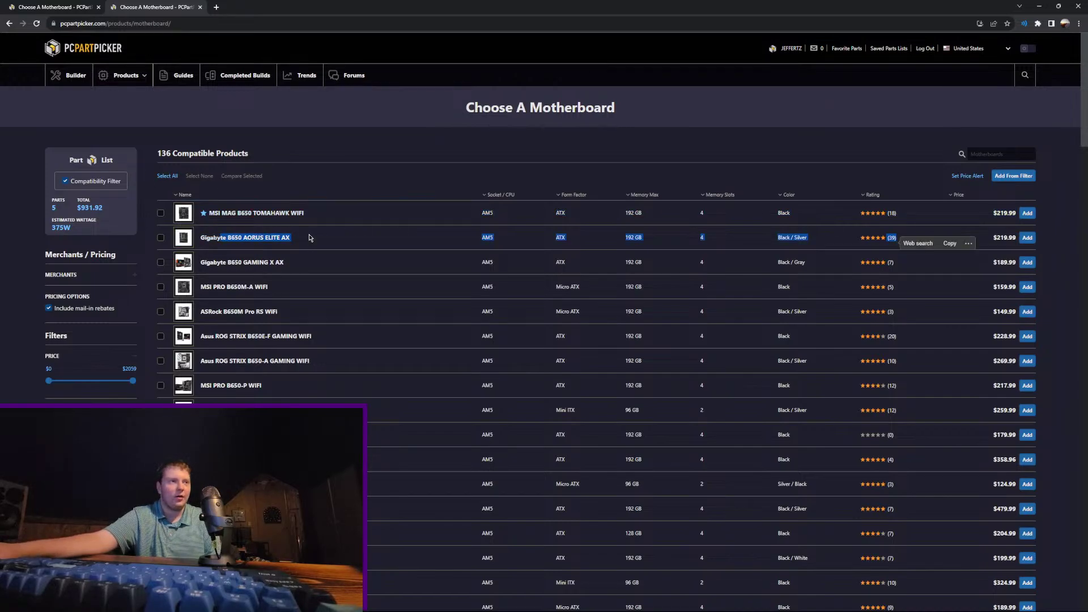
pyautogui.click(425, 227)
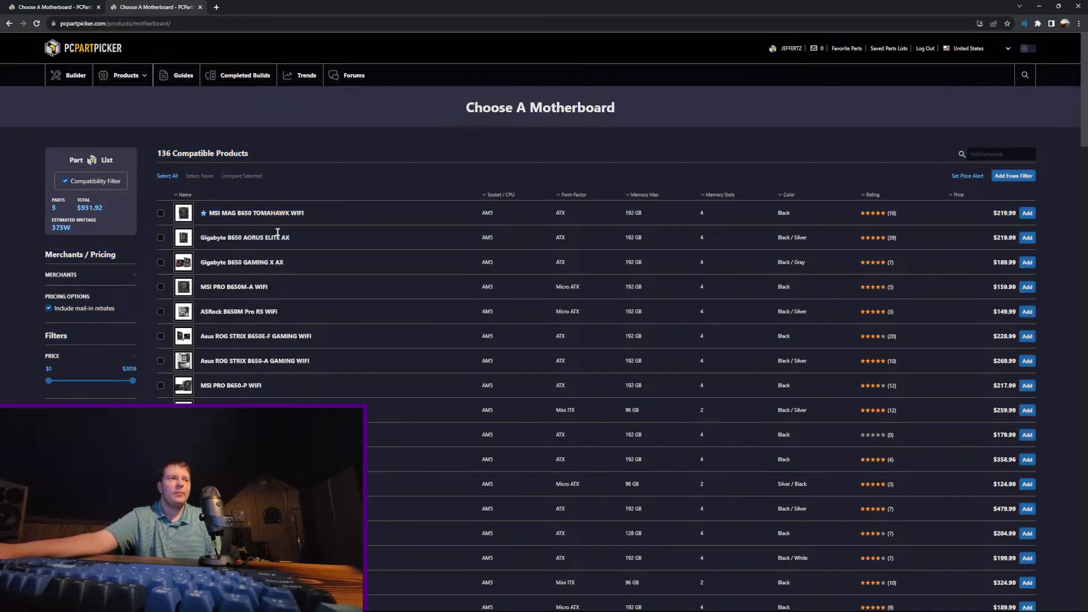
pyautogui.moveTo(278, 237); pyautogui.dragTo(183, 238)
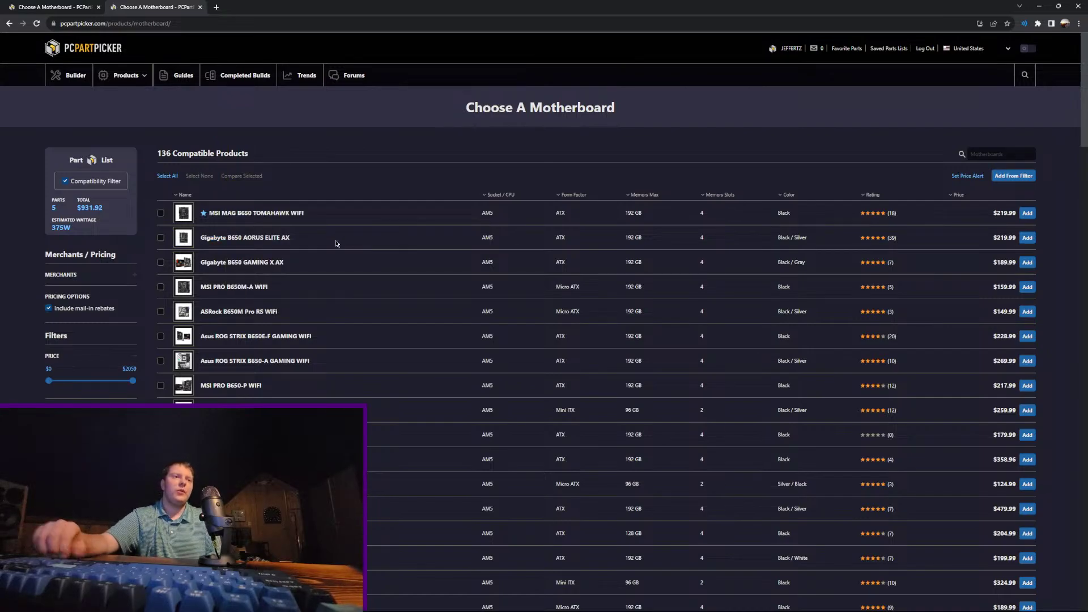
# Step: Compare the listed B650 boards' pictures and add the MSI PRO B650M-A WIFI motherboard to the build
pyautogui.moveTo(189, 292)
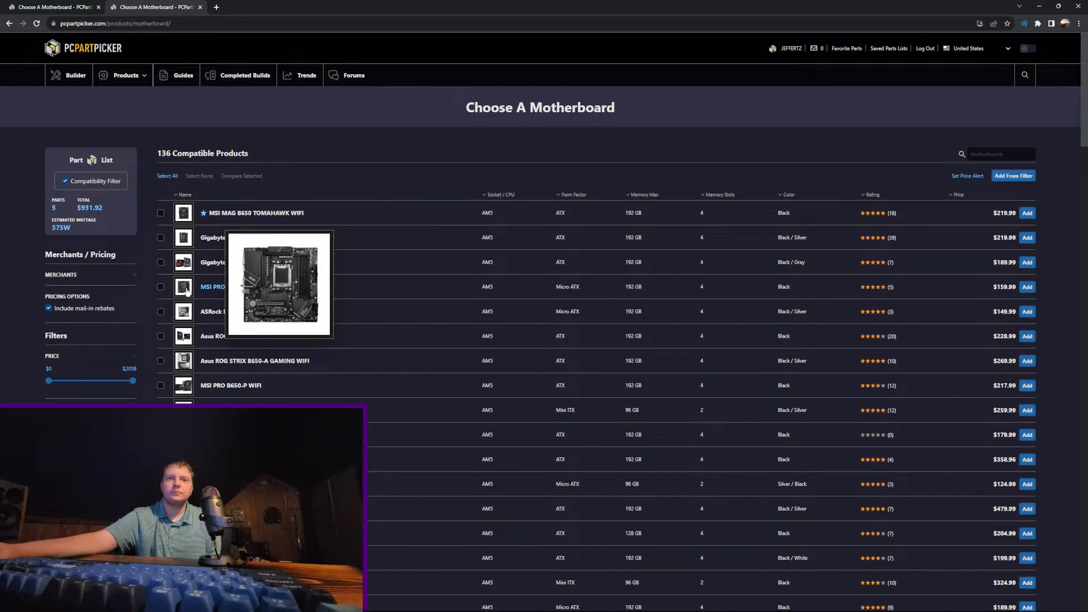
pyautogui.doubleClick(384, 240)
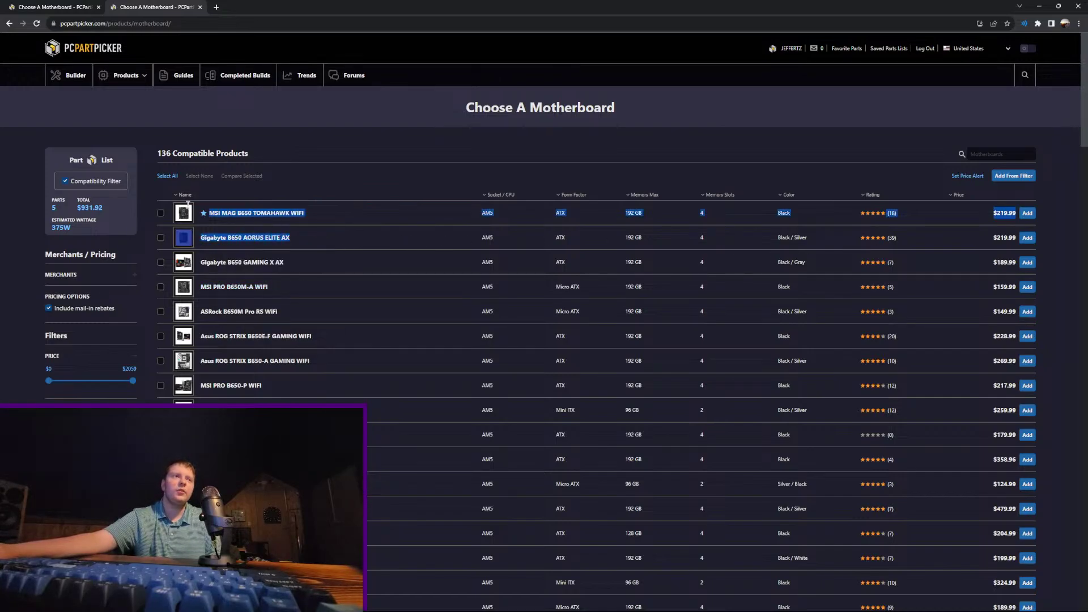
pyautogui.click(384, 241)
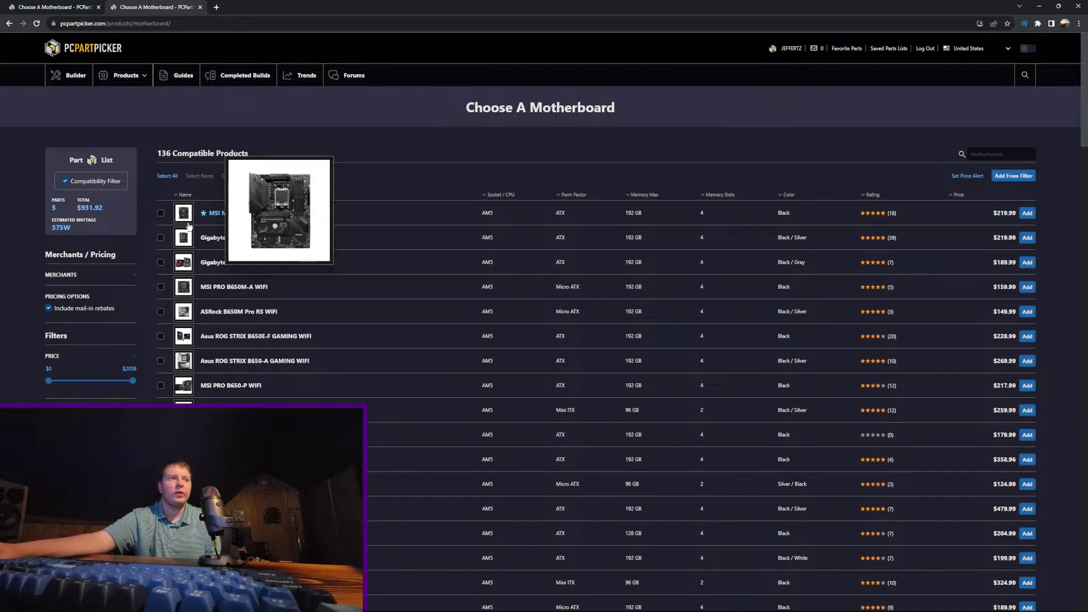
pyautogui.moveTo(183, 240)
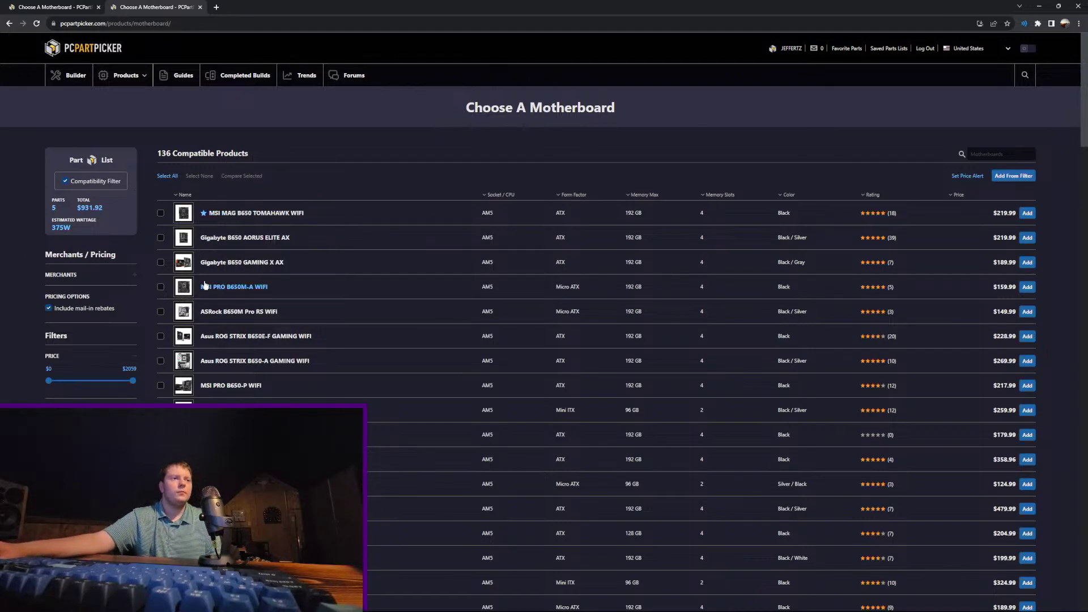
pyautogui.moveTo(193, 287)
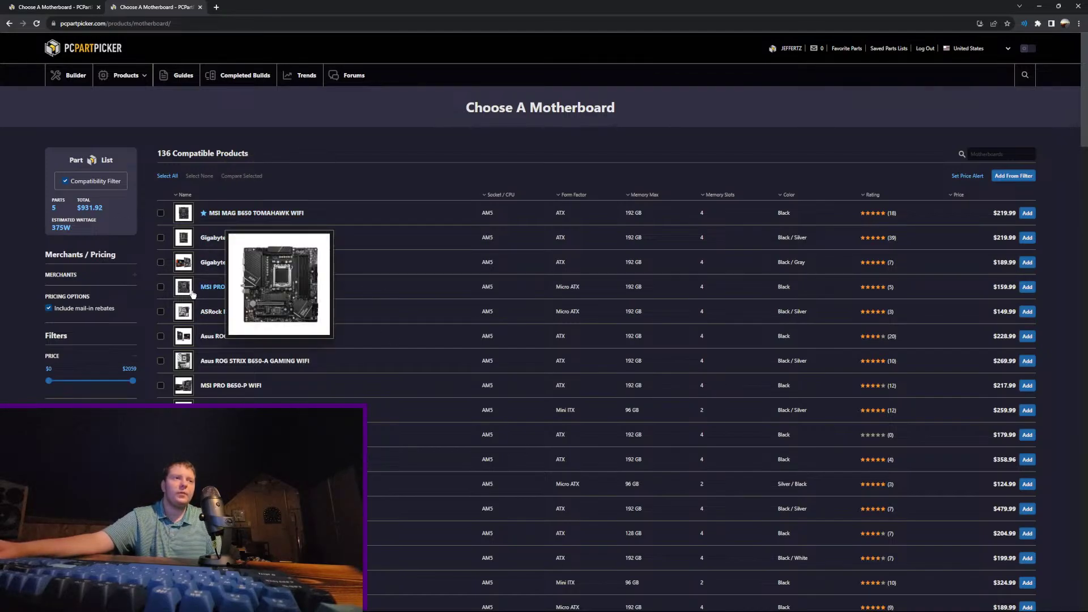
pyautogui.click(1028, 287)
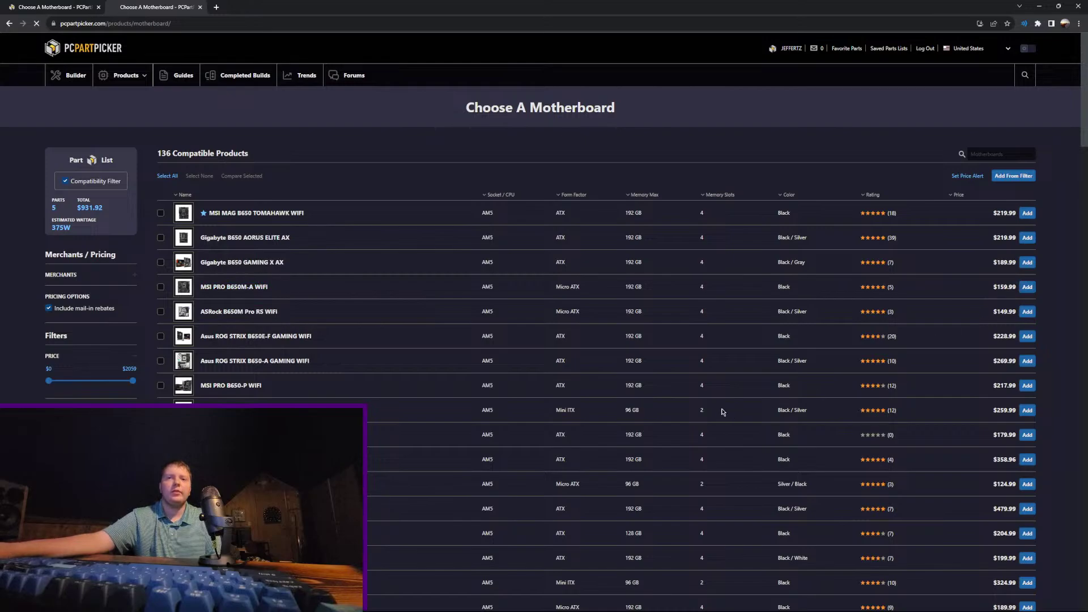
# Step: Open the compatible memory choices and examine the capacity and speed of the G.Skill Ripjaws S5 32 GB kit
pyautogui.scroll(-1, 717, 412)
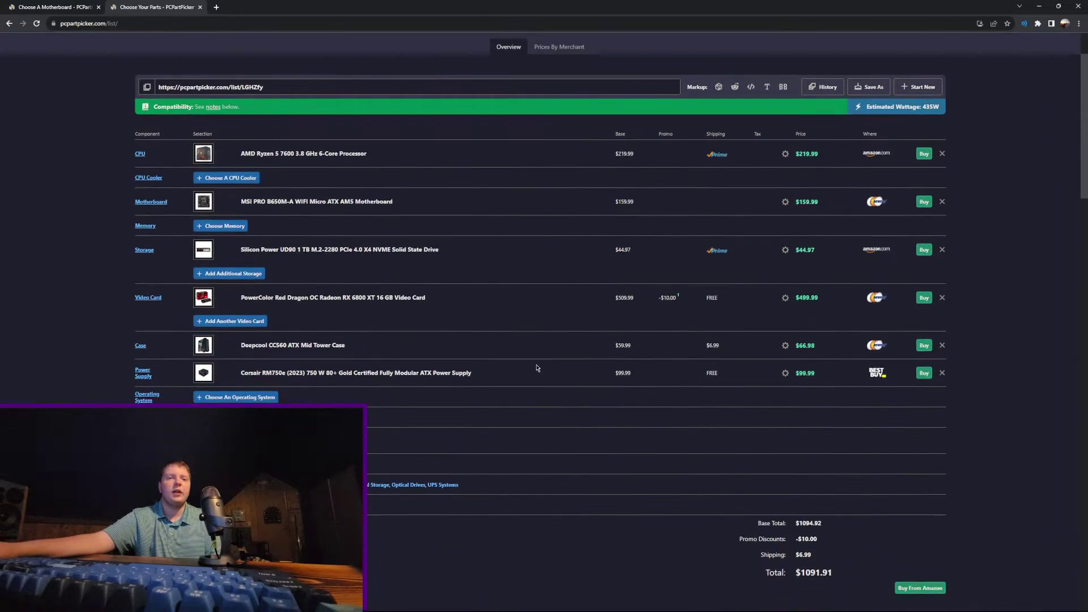
pyautogui.click(241, 227)
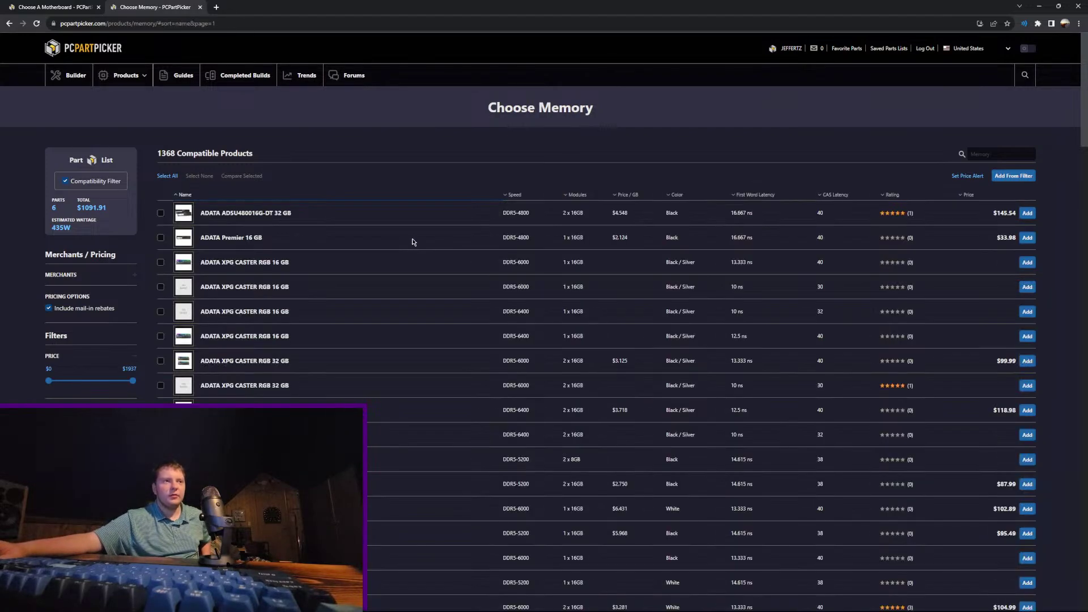
pyautogui.click(67, 75)
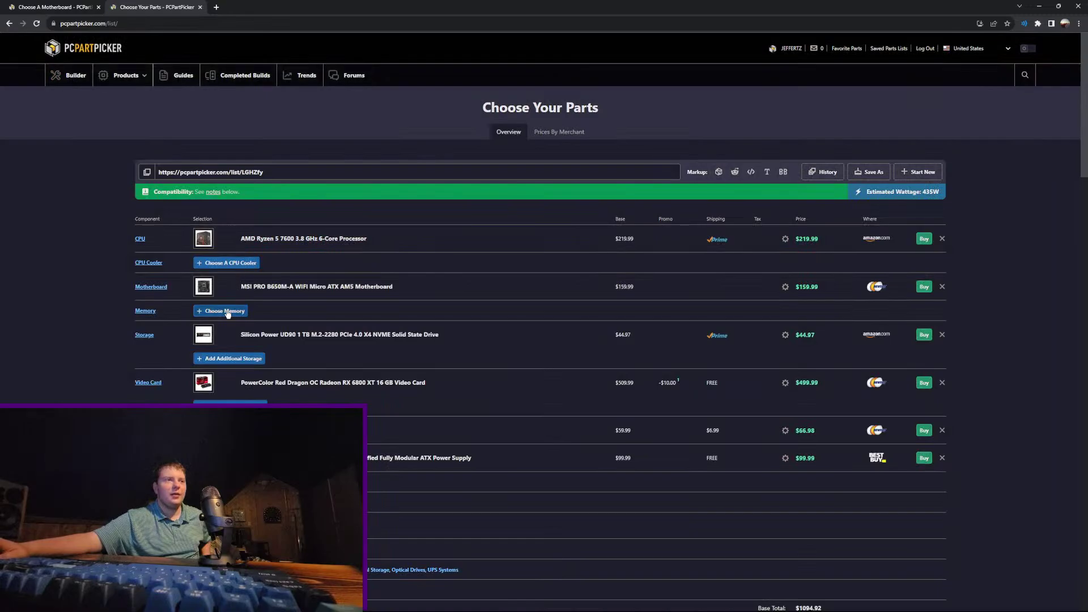
pyautogui.click(227, 312)
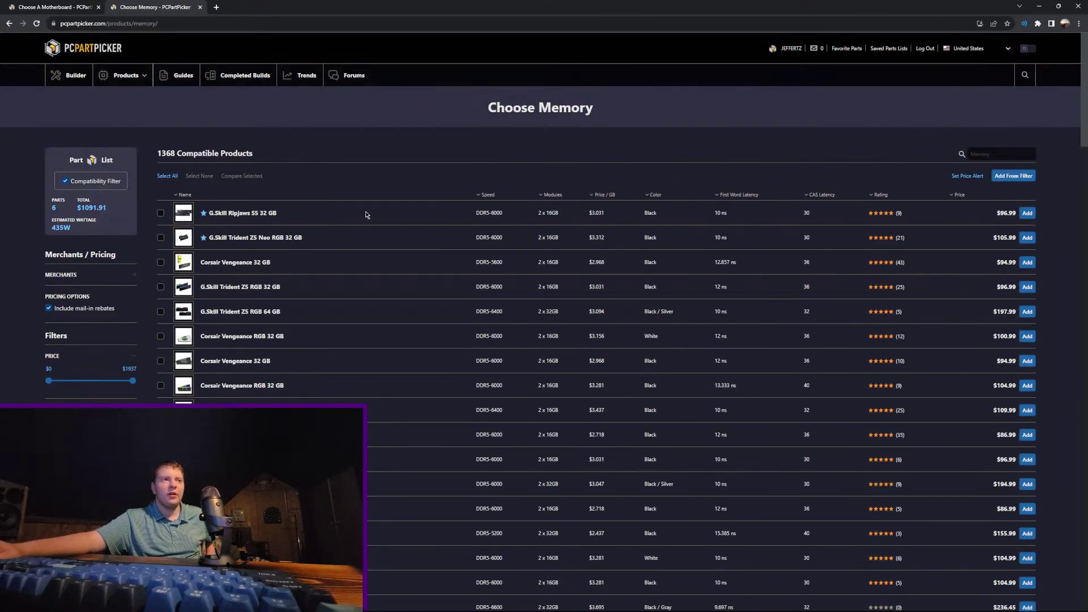
pyautogui.moveTo(278, 214)
pyautogui.mouseDown()
pyautogui.moveTo(190, 215)
pyautogui.moveTo(267, 217)
pyautogui.moveTo(256, 219)
pyautogui.mouseUp()
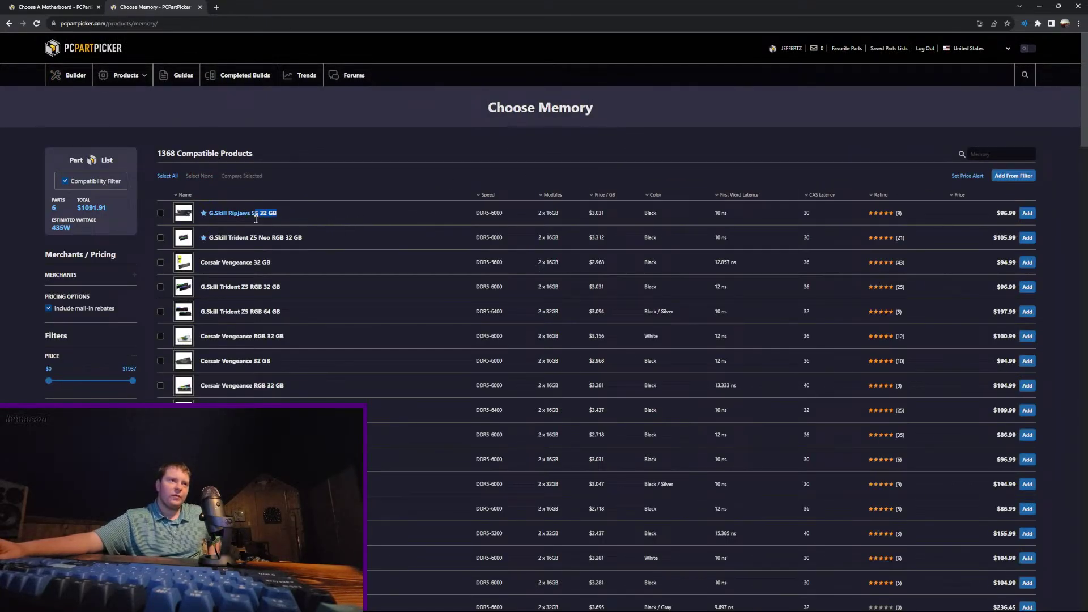
pyautogui.click(474, 216)
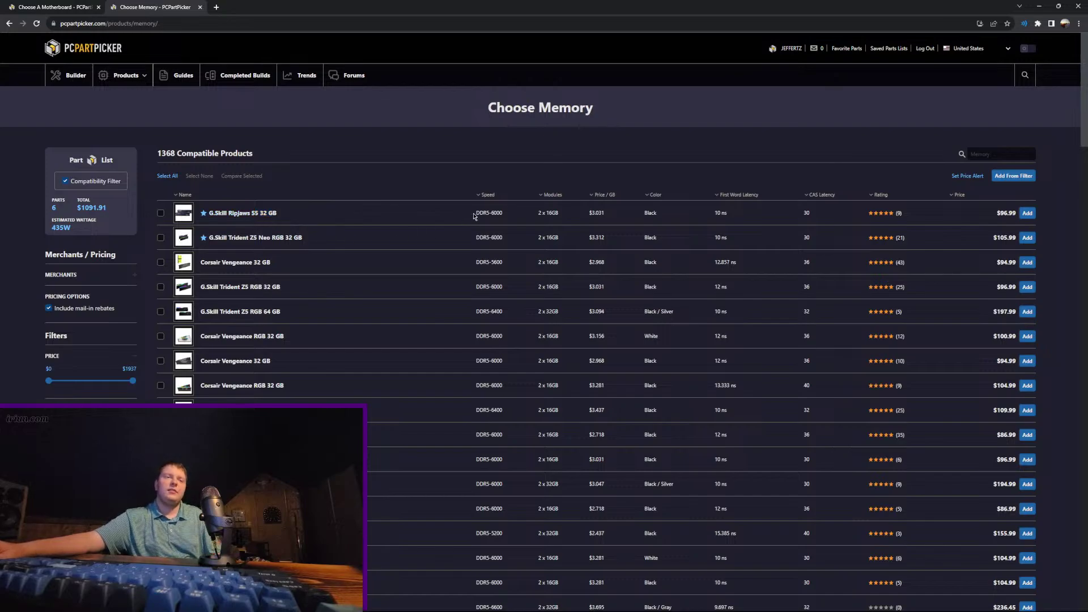
pyautogui.moveTo(462, 213); pyautogui.dragTo(506, 213)
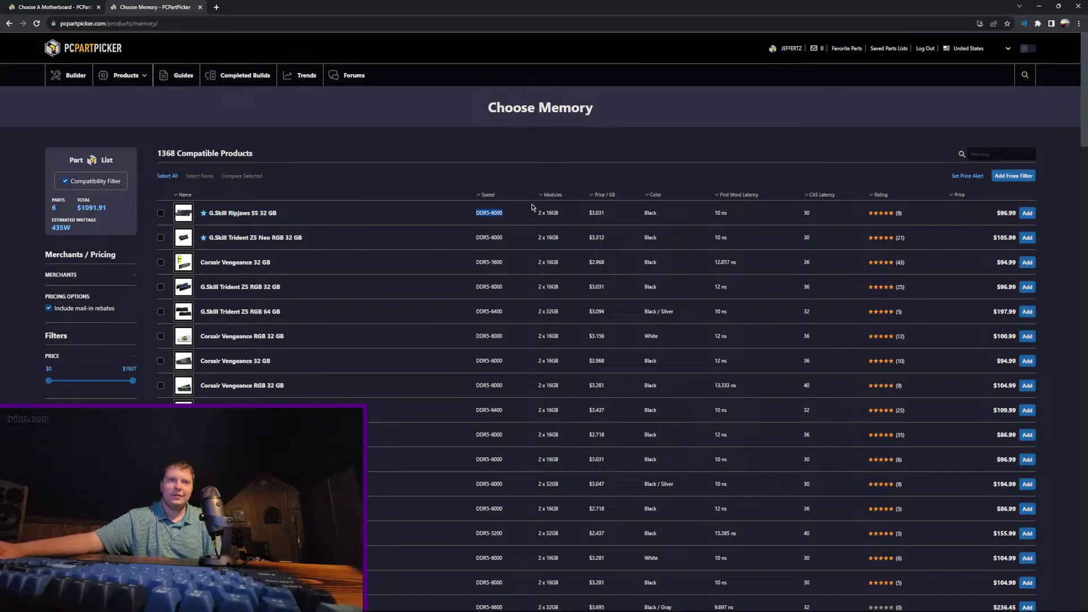
pyautogui.click(437, 240)
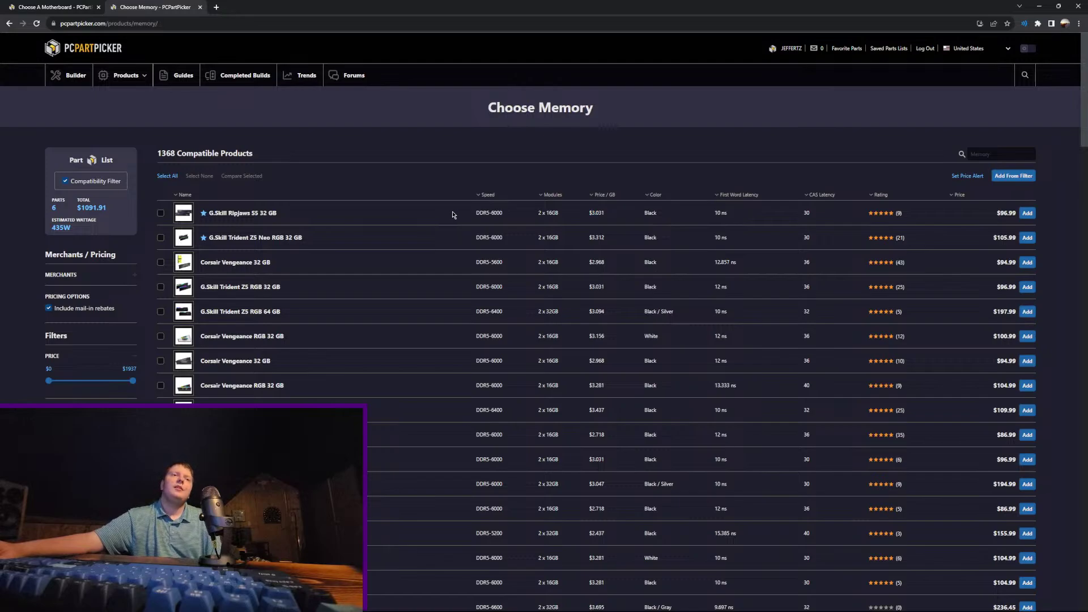
pyautogui.moveTo(466, 212); pyautogui.dragTo(521, 214)
pyautogui.click(489, 226)
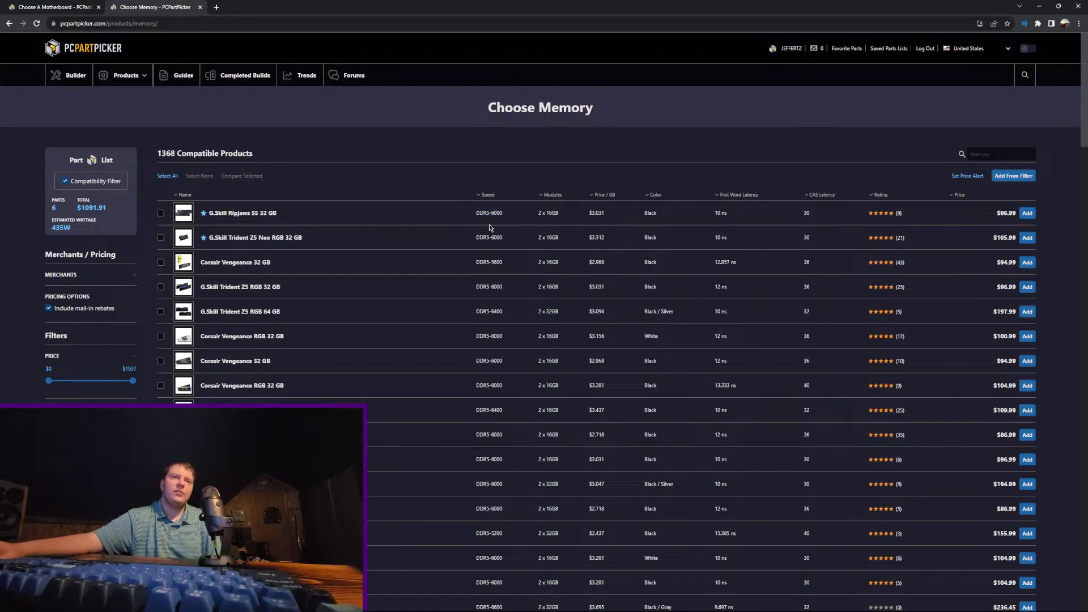
# Step: Check the remaining specifications of the G.Skill Ripjaws S5 32 GB DDR5-6000 CL30 kit and add it to the build
pyautogui.moveTo(786, 220); pyautogui.dragTo(432, 219)
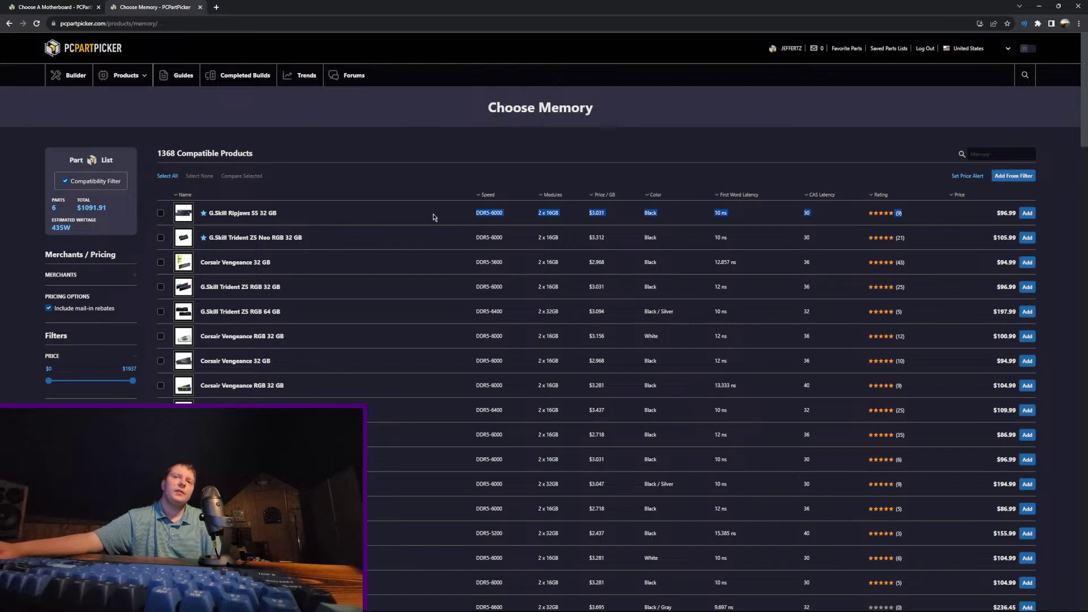
pyautogui.click(474, 243)
pyautogui.moveTo(497, 210); pyautogui.dragTo(949, 224)
pyautogui.click(831, 250)
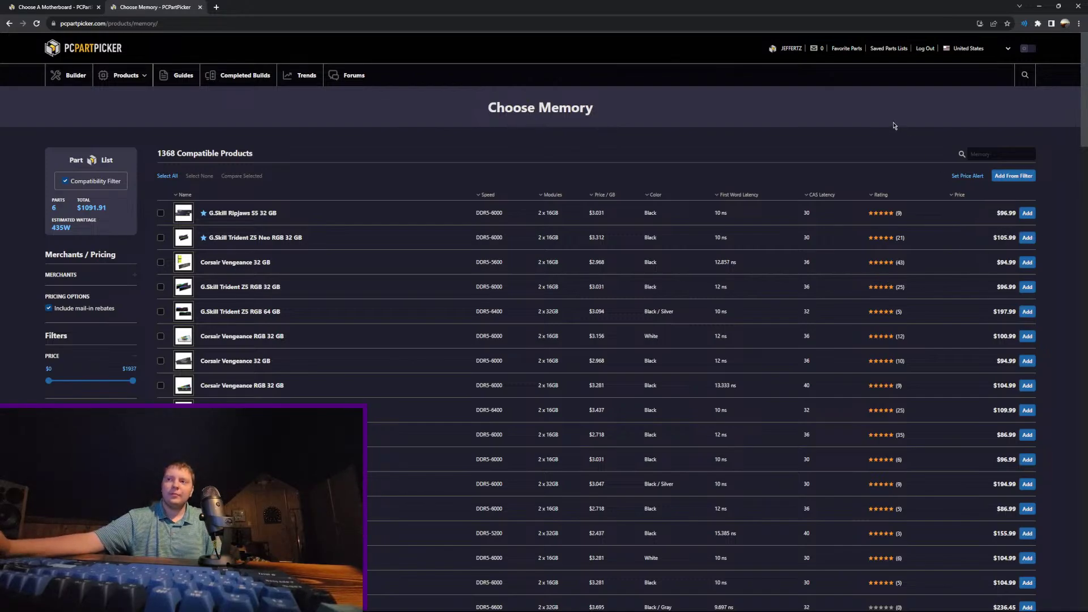
pyautogui.moveTo(269, 213); pyautogui.dragTo(809, 230)
pyautogui.click(809, 229)
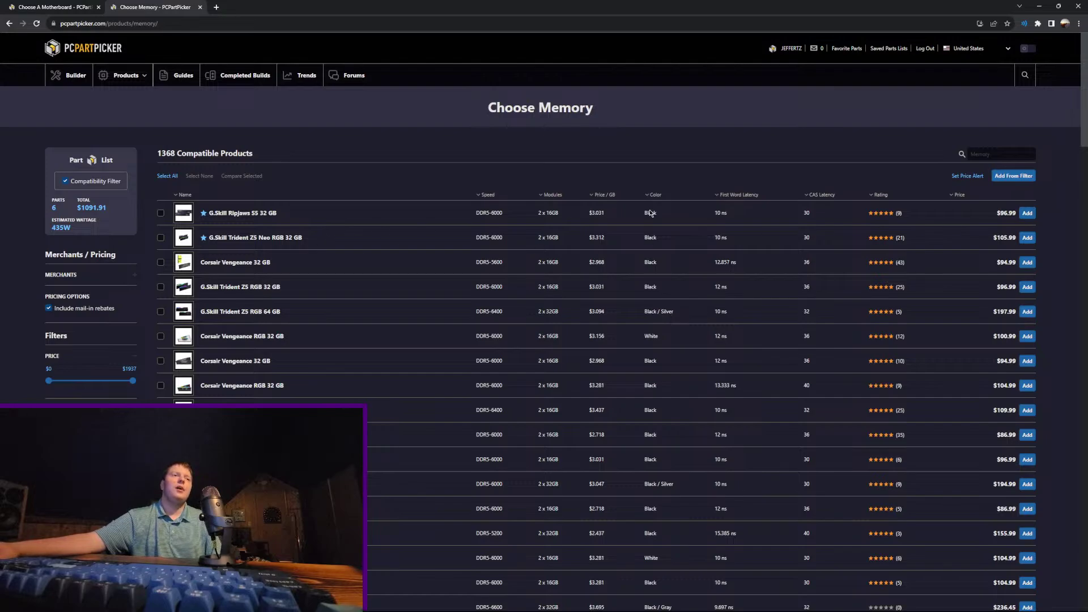
pyautogui.click(1027, 214)
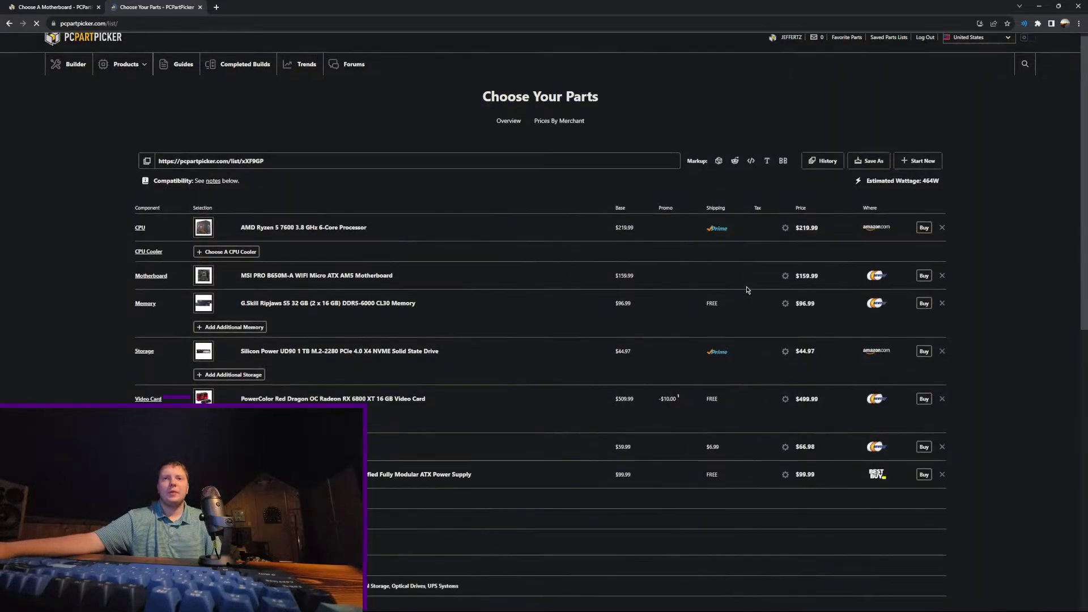
# Step: Review the updated parts list and examine its total price
pyautogui.scroll(-5, 771, 385)
pyautogui.moveTo(834, 389); pyautogui.dragTo(770, 384)
pyautogui.click(769, 383)
pyautogui.scroll(4, 845, 554)
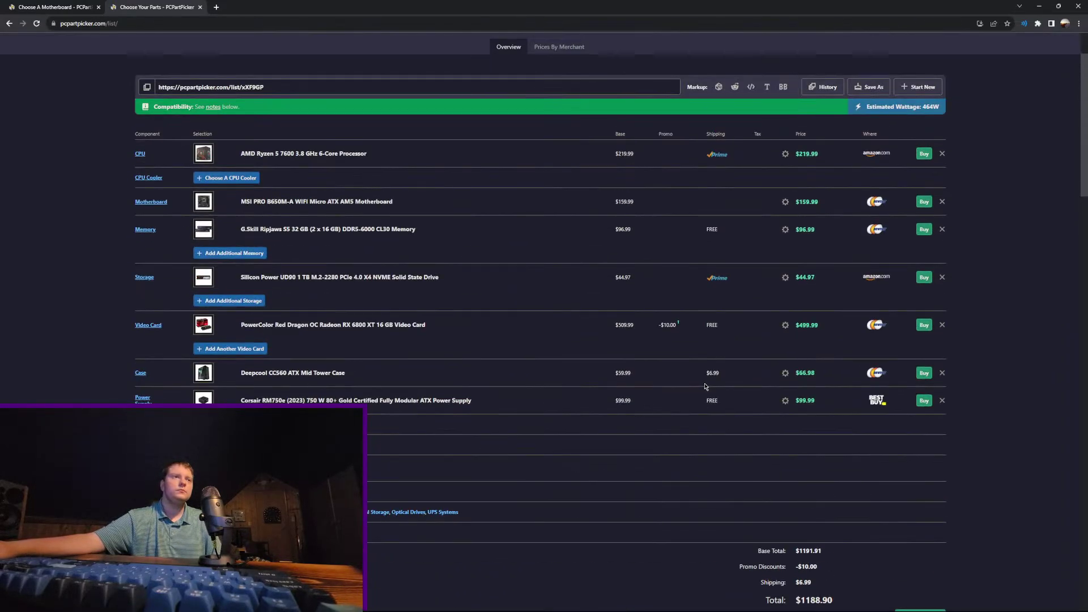
pyautogui.scroll(-1, 846, 554)
pyautogui.moveTo(846, 555); pyautogui.dragTo(775, 568)
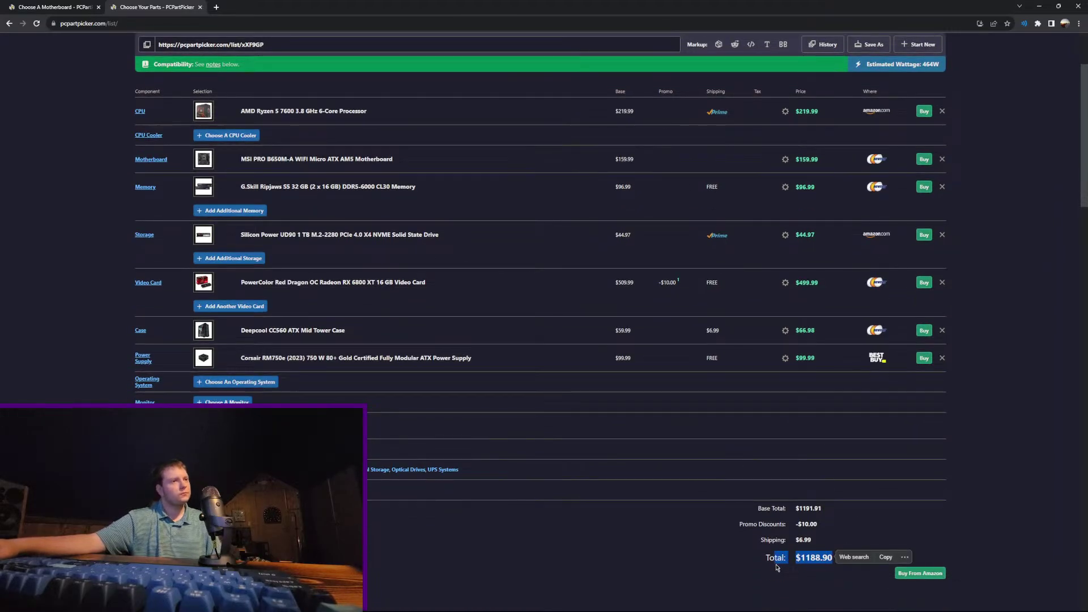
pyautogui.click(783, 536)
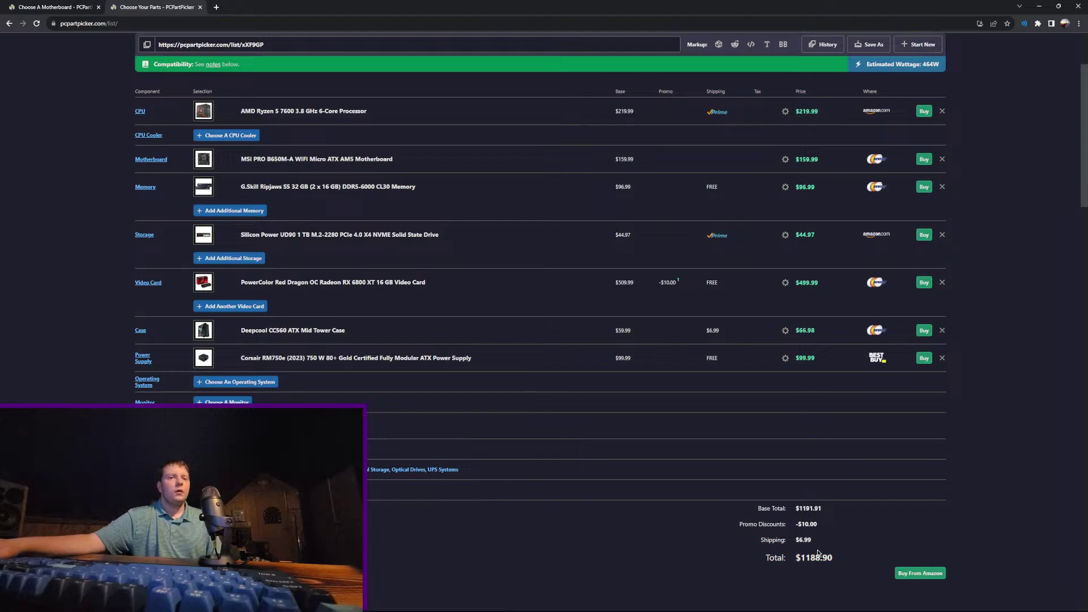
pyautogui.scroll(2, 573, 490)
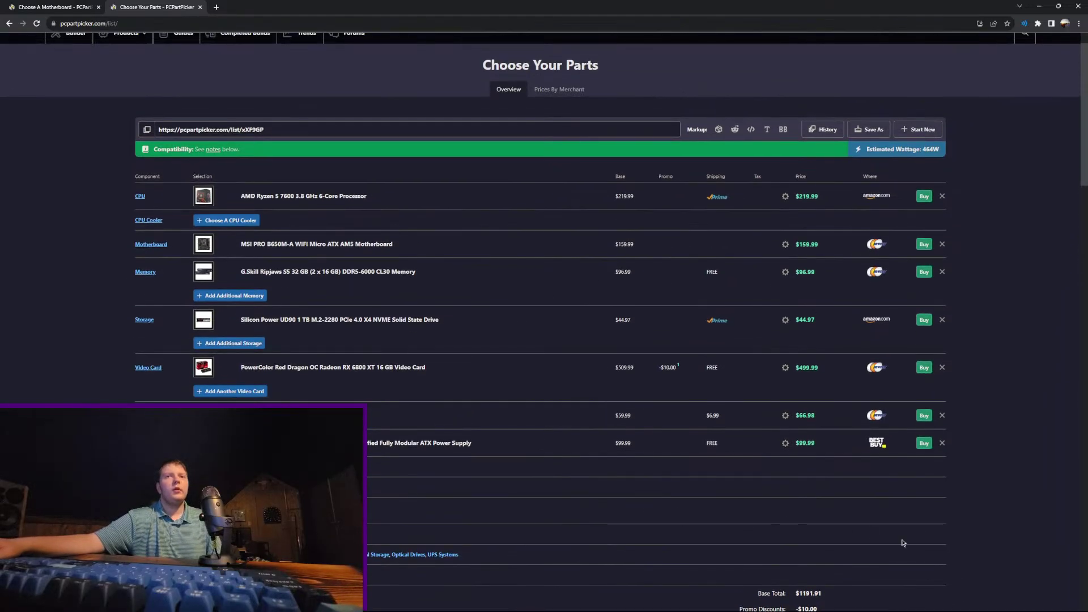
pyautogui.scroll(-2, 903, 543)
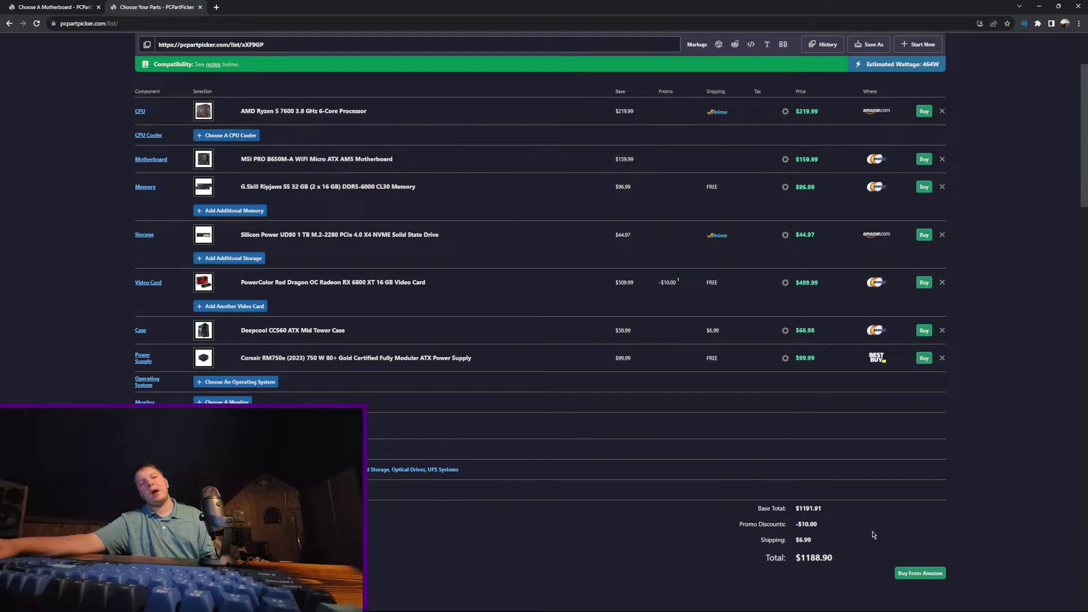
# Step: Open the compatible CPU cooler choices and search them for "thermal"
pyautogui.click(227, 135)
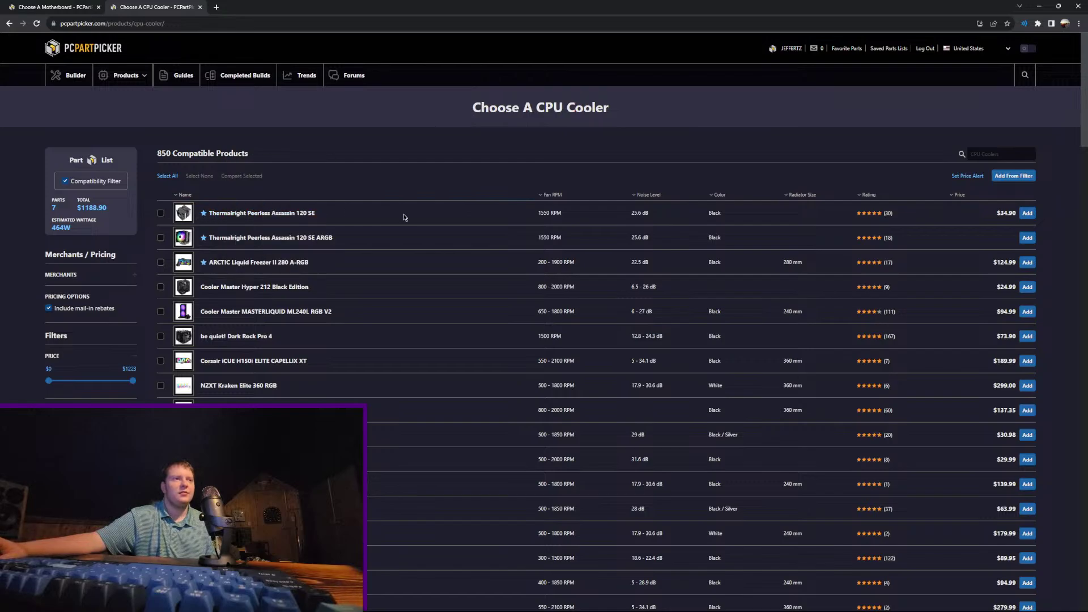
pyautogui.click(986, 157)
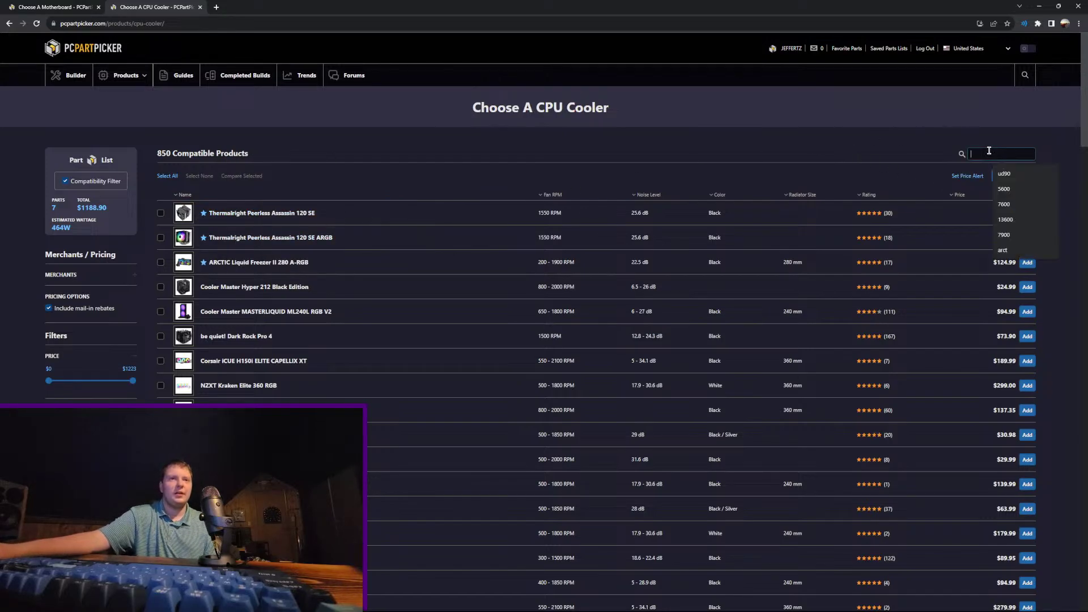
pyautogui.write('thermal')
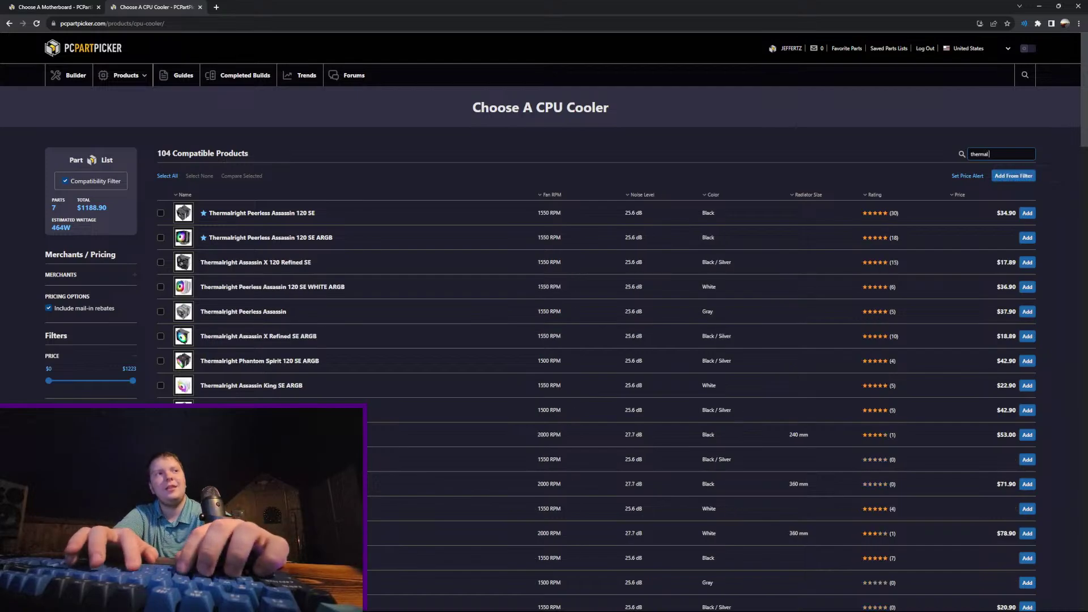
pyautogui.write(' pe')
pyautogui.write('er')
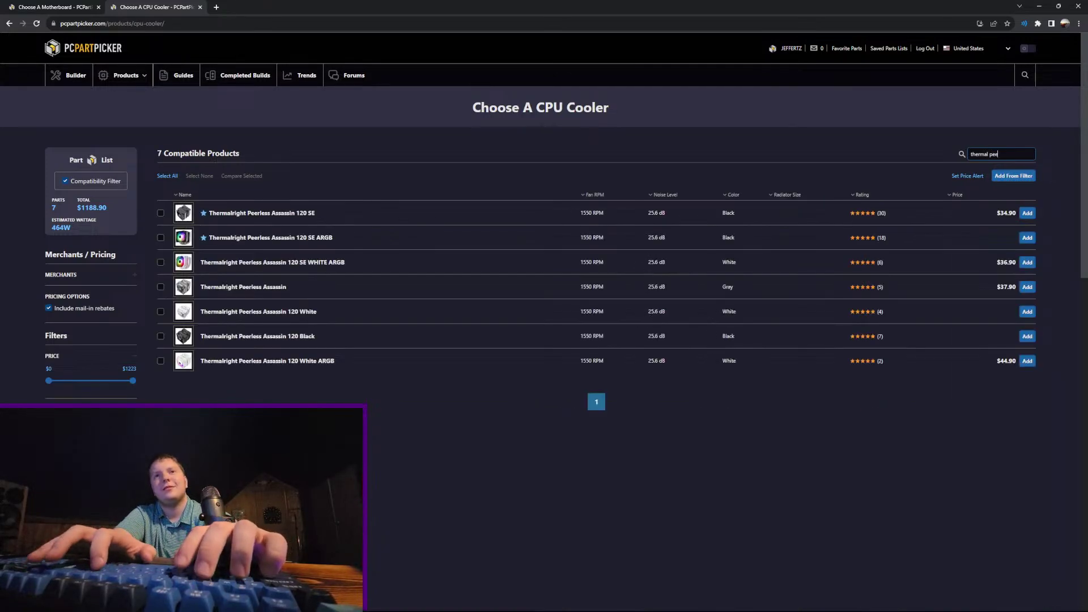
pyautogui.press('BackSpace')
pyautogui.press('BackSpace')
pyautogui.press('BackSpace')
pyautogui.press('BackSpace')
pyautogui.press('BackSpace')
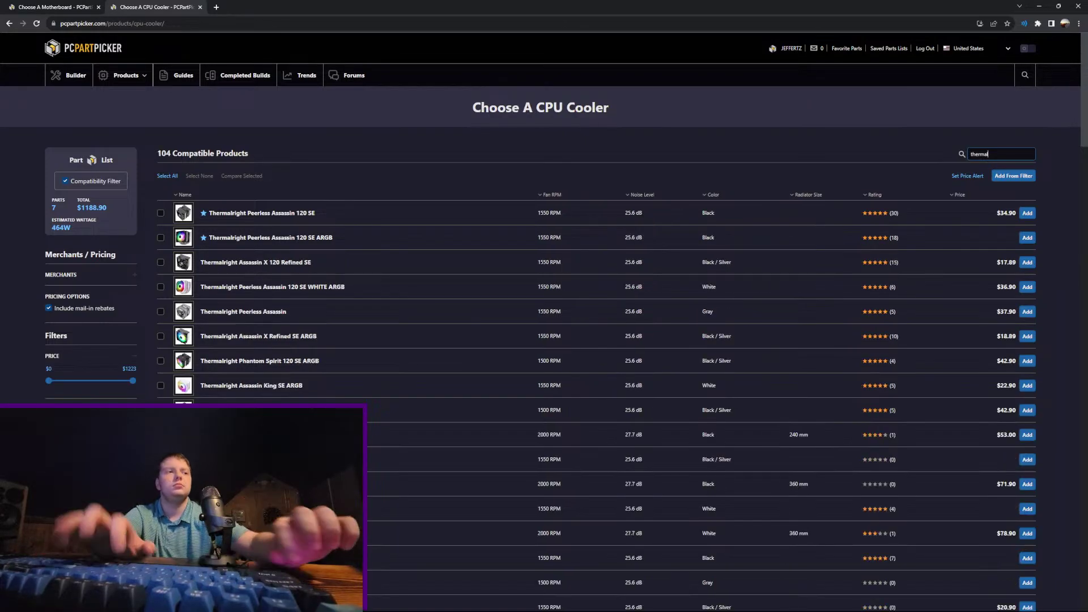
# Step: Compare the listed Thermalright coolers' specifications and prices, including the Peerless Assassin 120 SE and Assassin X 120 Refined SE
pyautogui.scroll(-3, 276, 402)
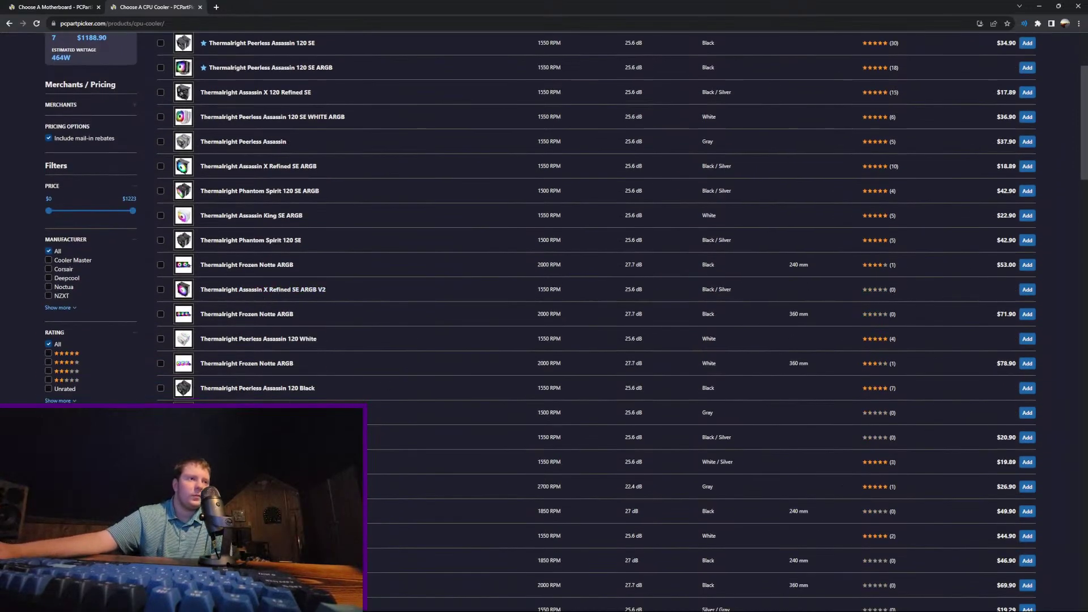
pyautogui.scroll(-4, 420, 440)
pyautogui.scroll(6, 587, 448)
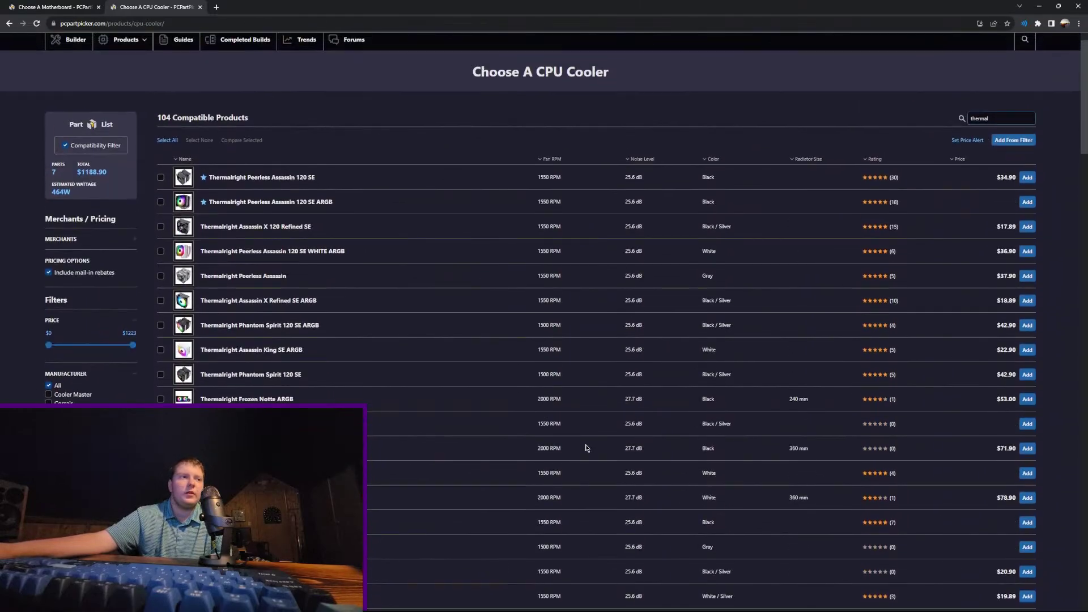
pyautogui.scroll(1, 587, 448)
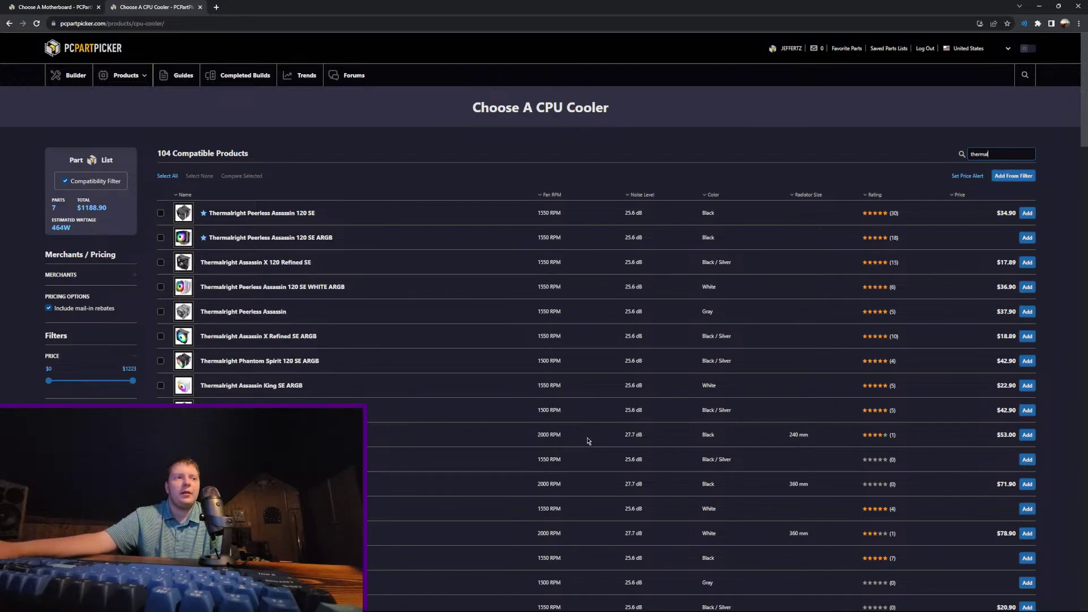
pyautogui.click(1013, 413)
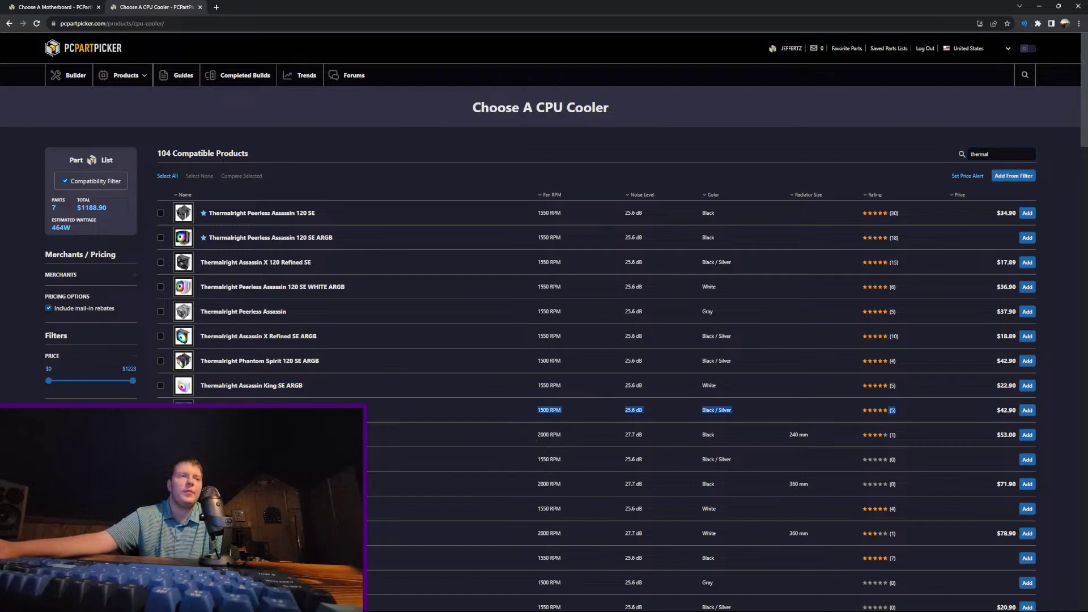
pyautogui.moveTo(315, 261); pyautogui.dragTo(207, 213)
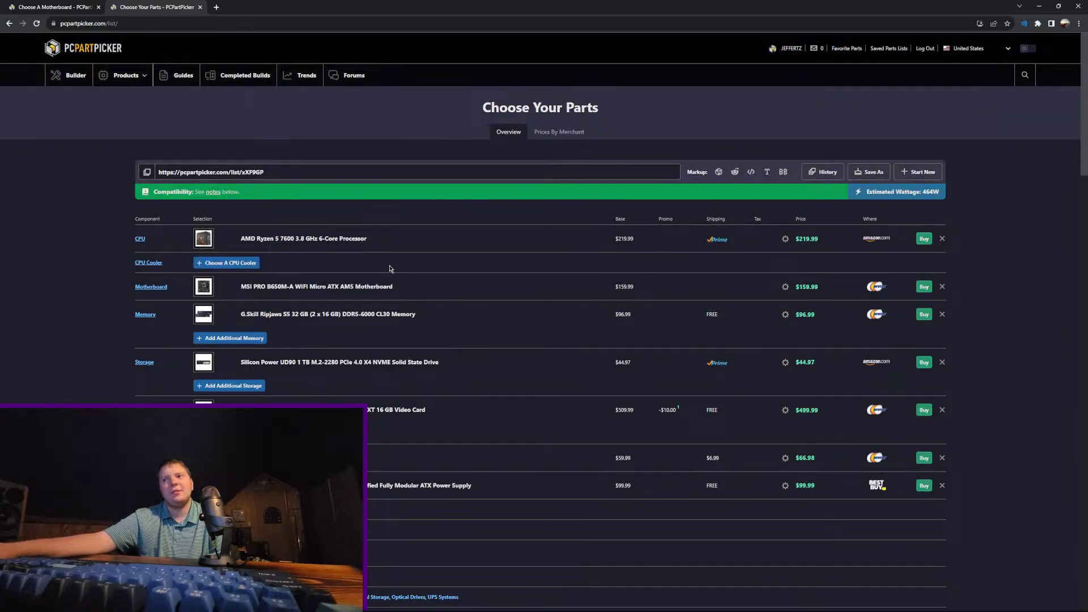
pyautogui.click(217, 7)
pyautogui.moveTo(242, 7); pyautogui.dragTo(1087, 227)
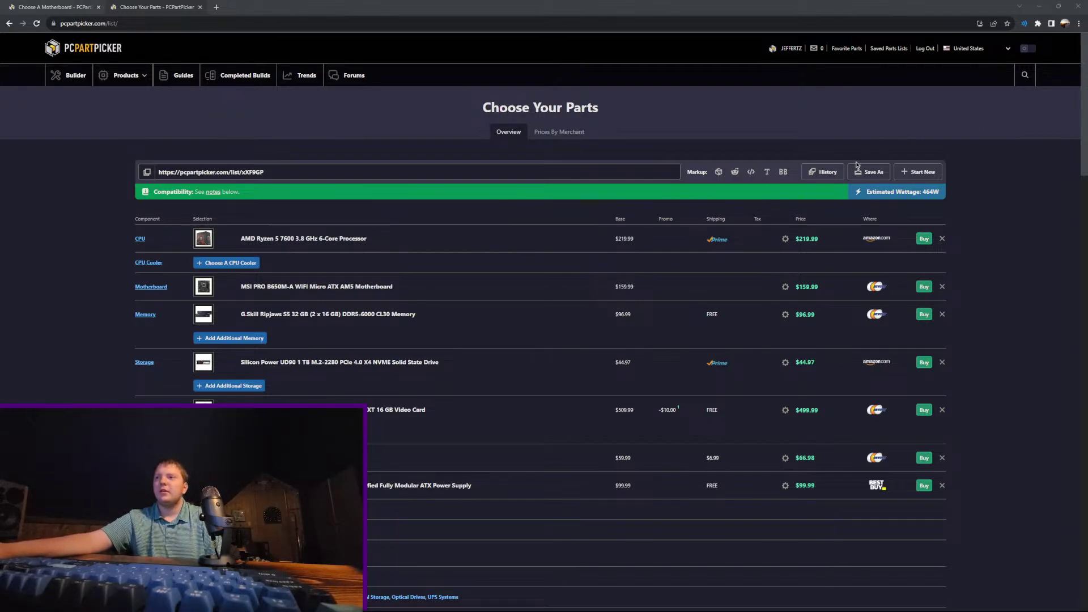
# Step: Reopen the CPU cooler choices and examine the Thermalright Peerless Assassin 120 SE entry
pyautogui.click(218, 262)
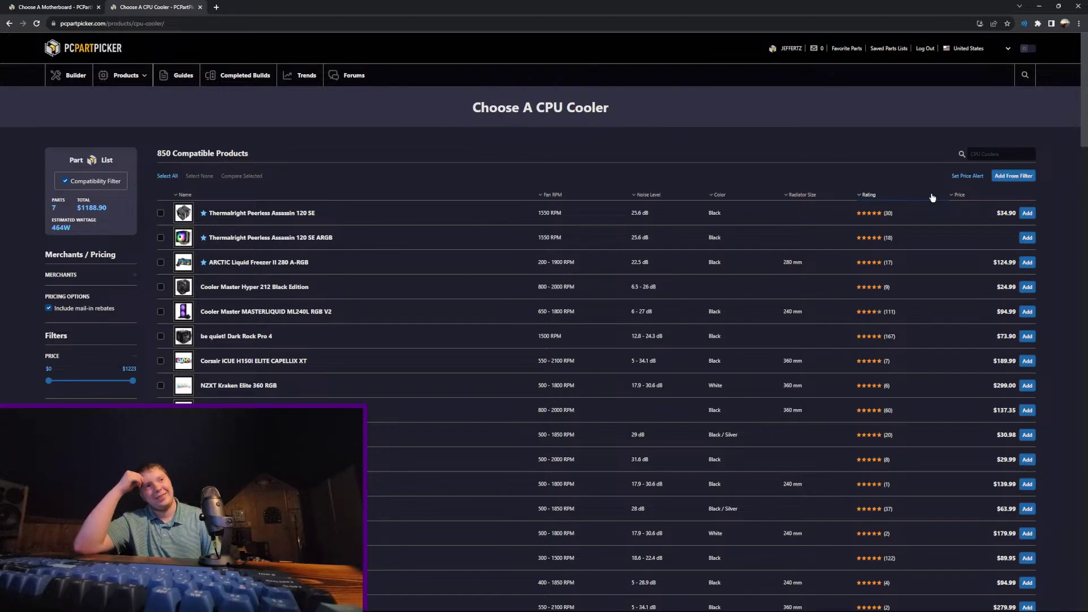
pyautogui.moveTo(954, 202); pyautogui.dragTo(473, 216)
pyautogui.click(473, 216)
pyautogui.moveTo(787, 212); pyautogui.dragTo(210, 210)
pyautogui.click(429, 231)
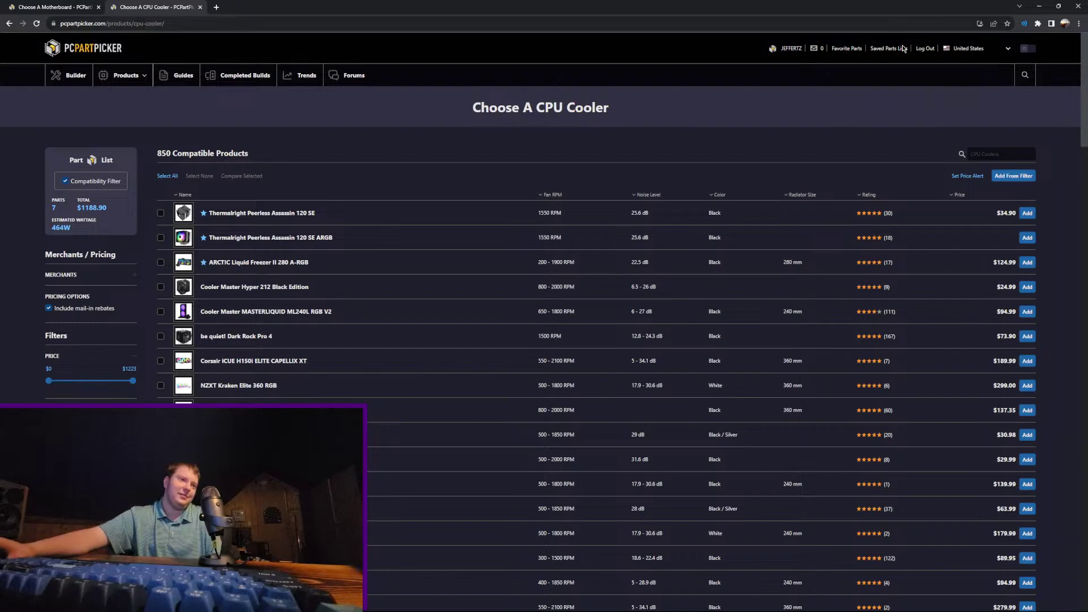
# Step: Return to the parts list and remove the Ryzen 5 7600, the MSI B650M motherboard and the G.Skill memory
pyautogui.click(72, 75)
pyautogui.scroll(-5, 899, 443)
pyautogui.moveTo(900, 443); pyautogui.dragTo(435, 318)
pyautogui.scroll(3, 692, 440)
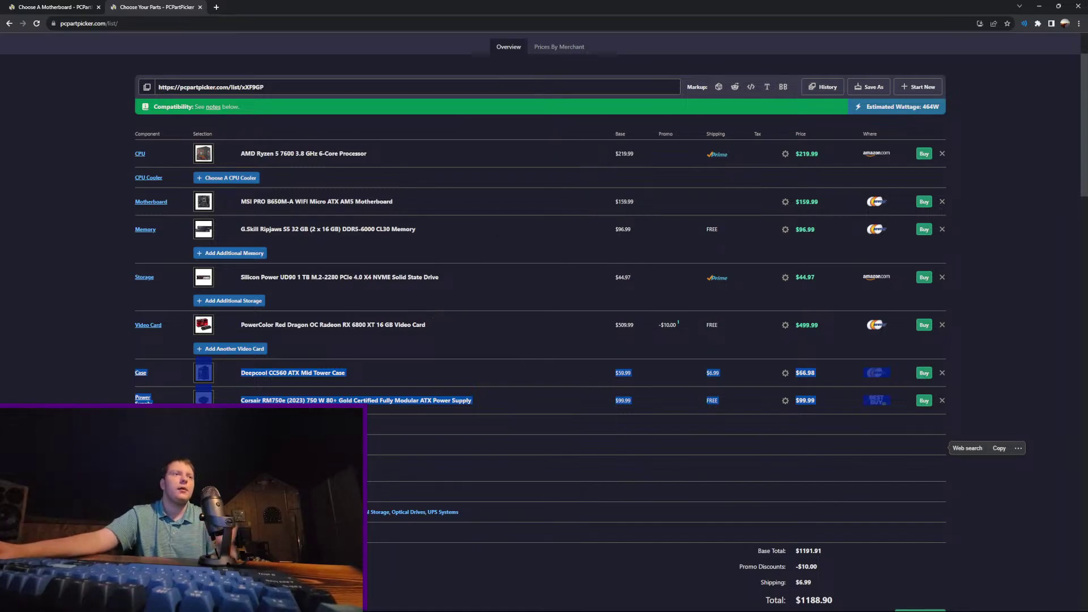
pyautogui.click(939, 154)
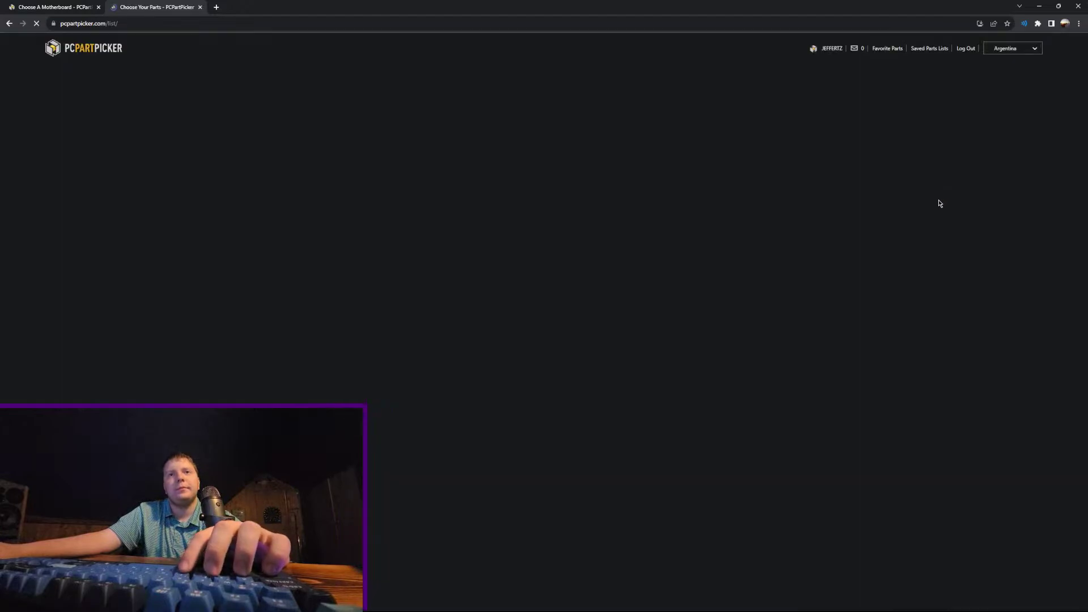
pyautogui.click(943, 280)
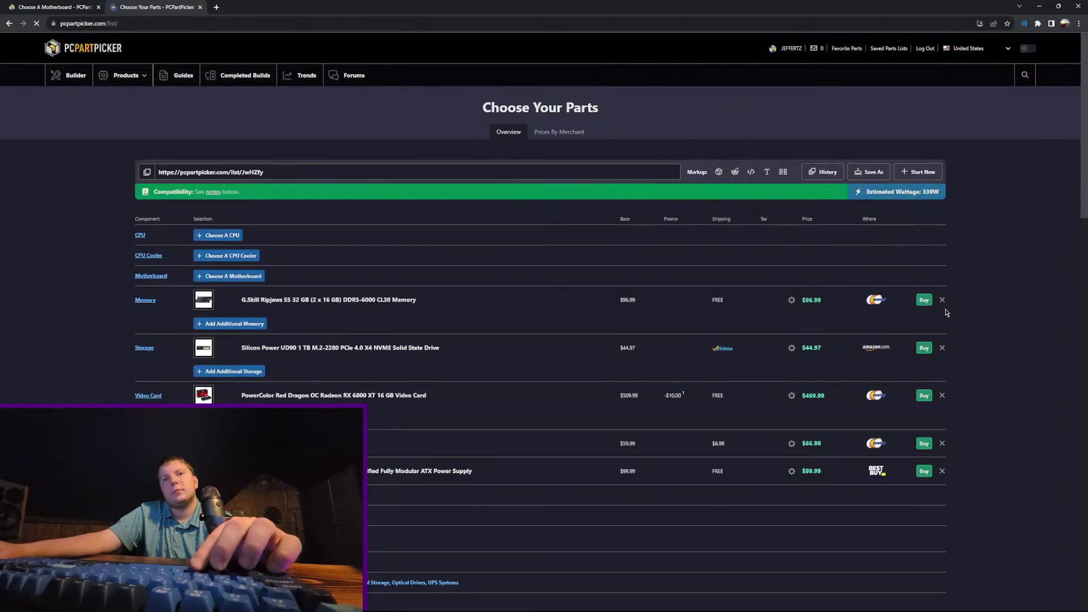
pyautogui.click(941, 307)
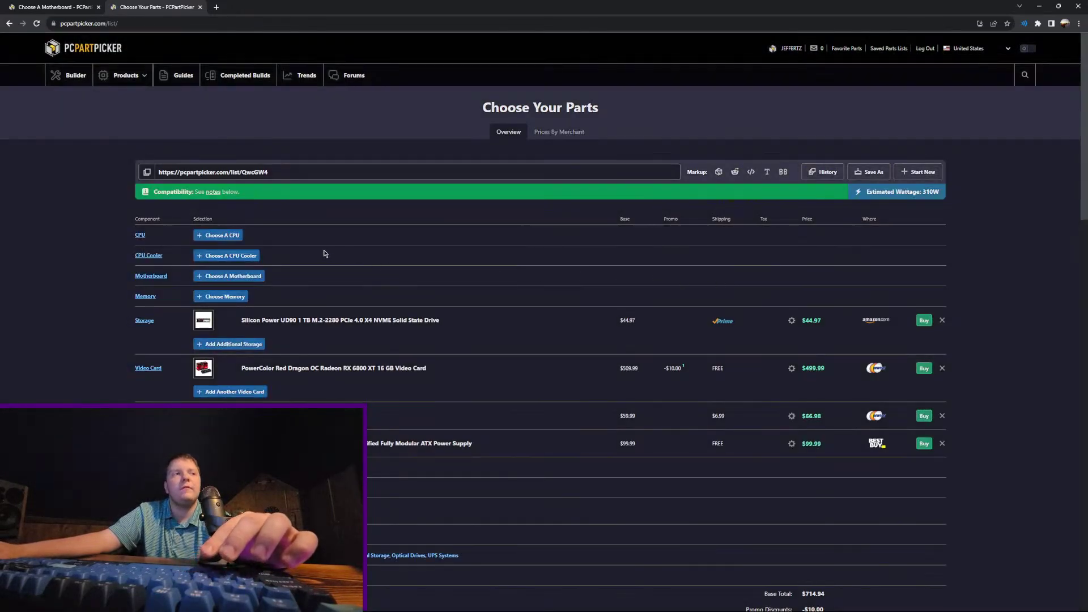
pyautogui.click(219, 234)
pyautogui.click(1002, 154)
pyautogui.write('12')
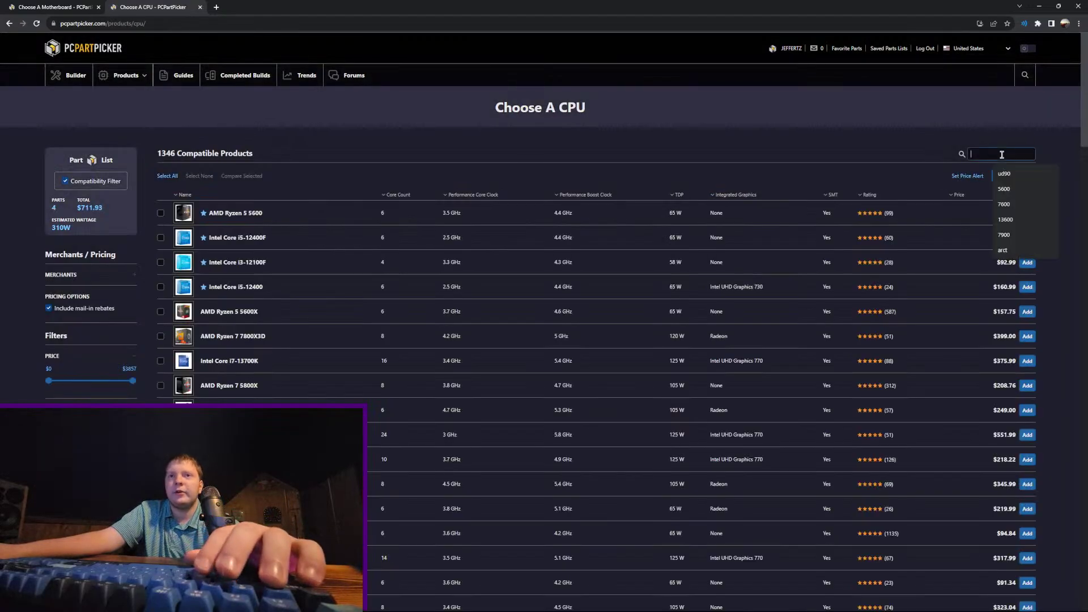
pyautogui.write('600')
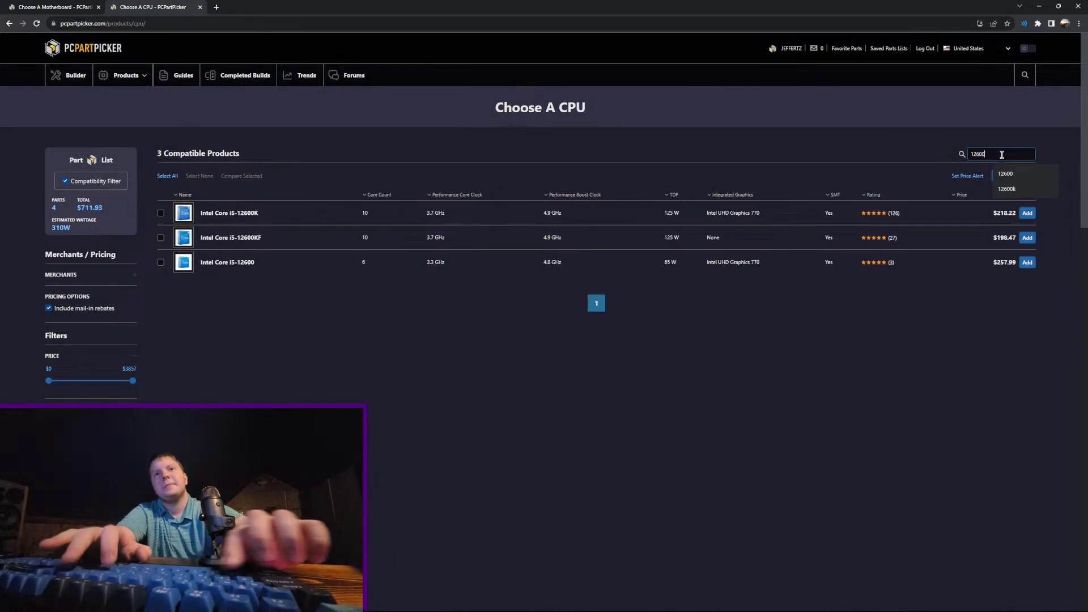
pyautogui.write('k')
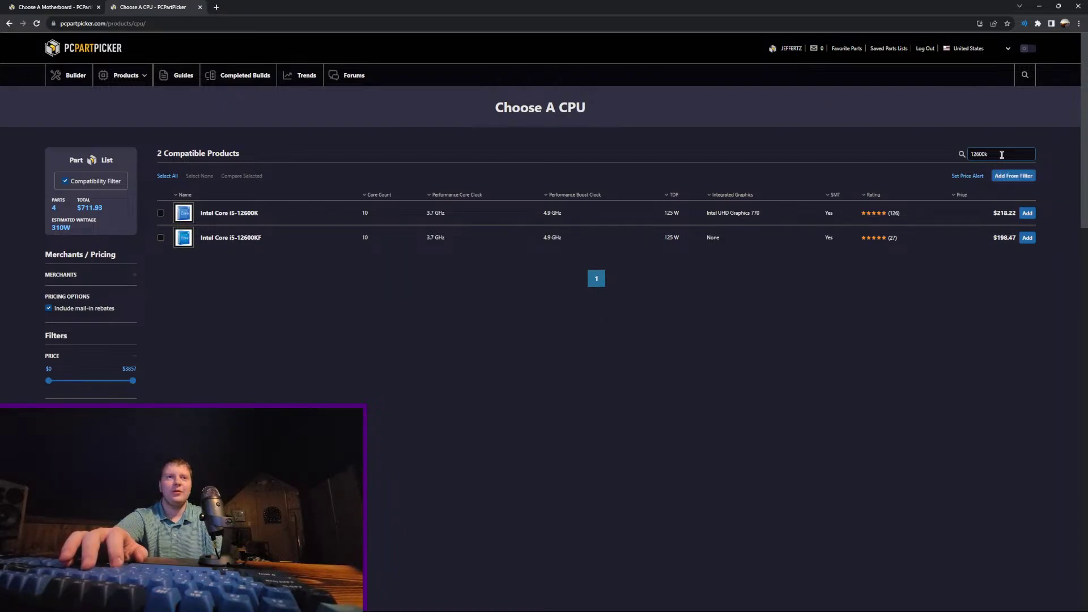
pyautogui.click(980, 195)
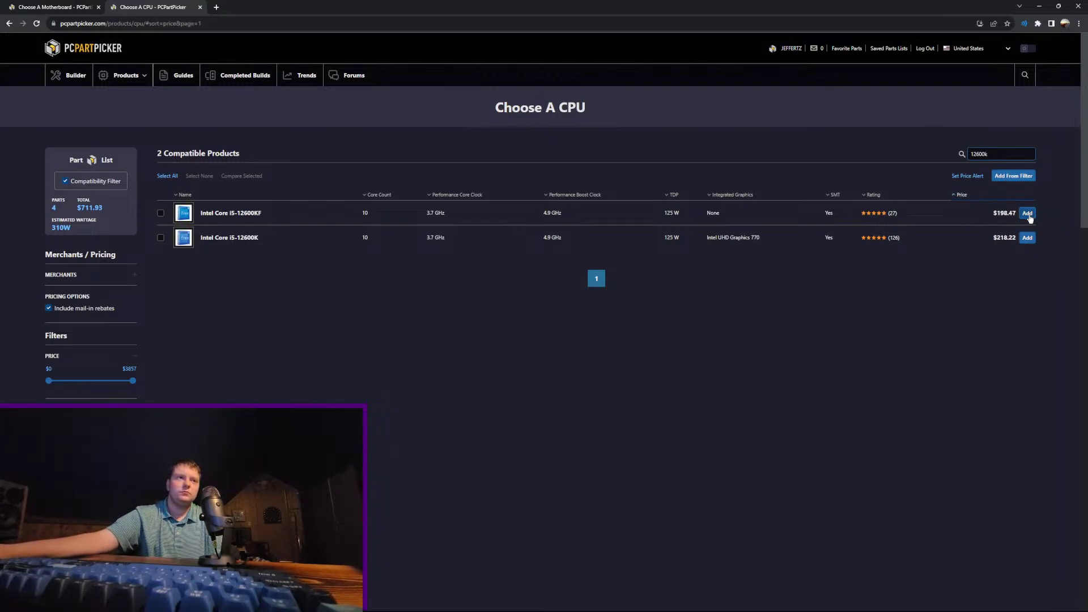
pyautogui.click(75, 76)
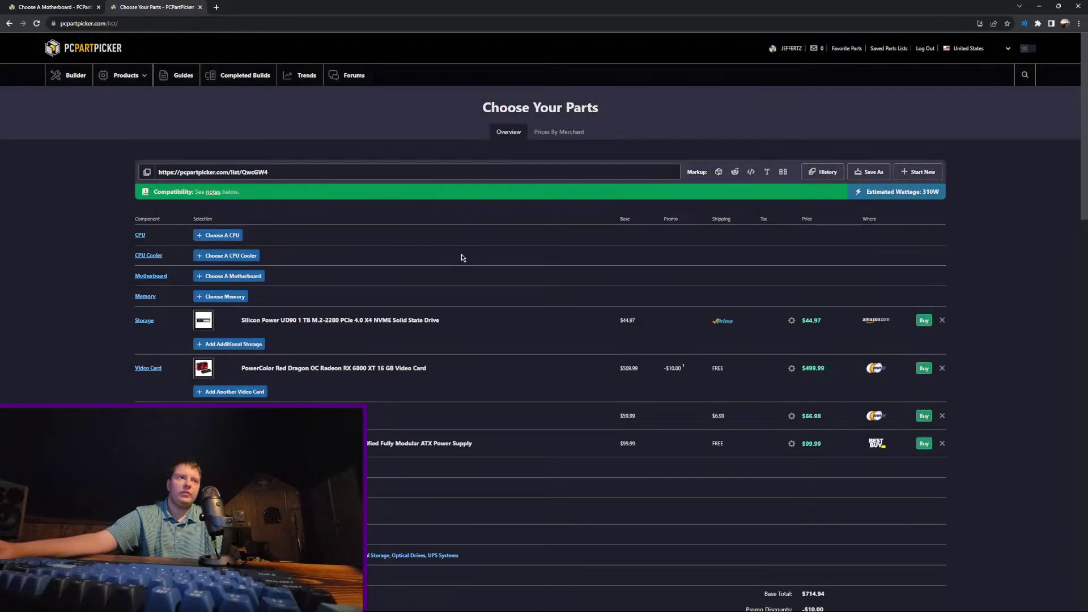
# Step: Search the CPU choices for "12600k" and add the Intel Core i5-12600KF to the build
pyautogui.click(221, 235)
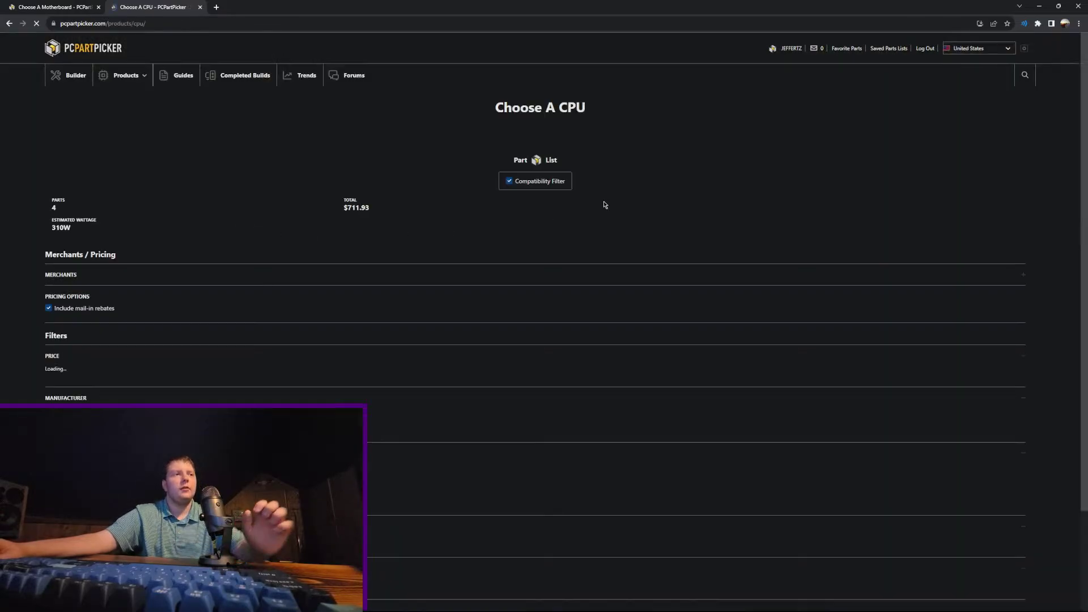
pyautogui.click(994, 152)
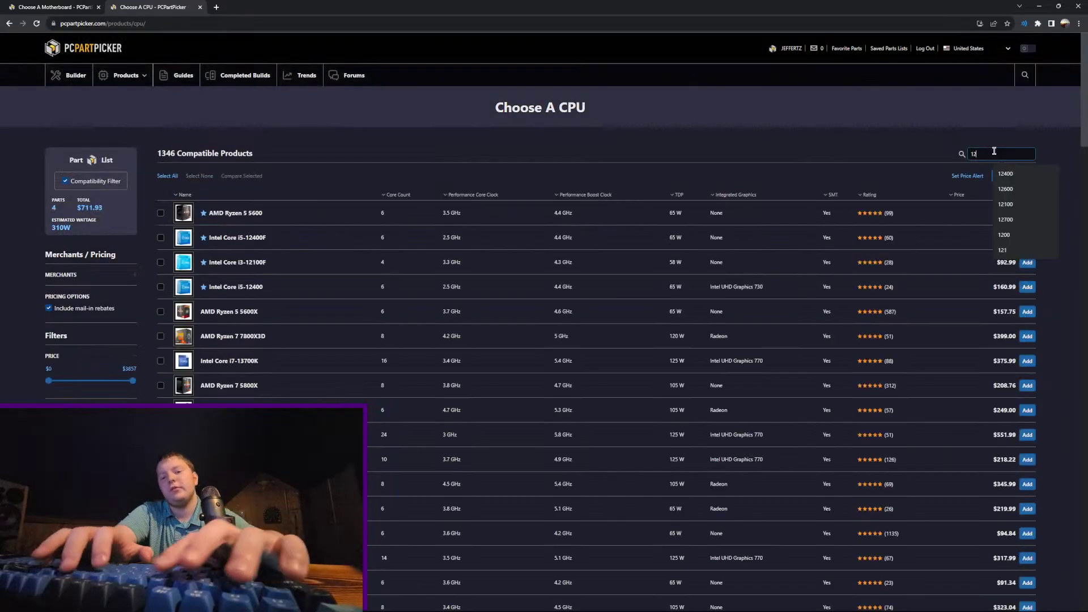
pyautogui.write('12600k')
pyautogui.press('BackSpace')
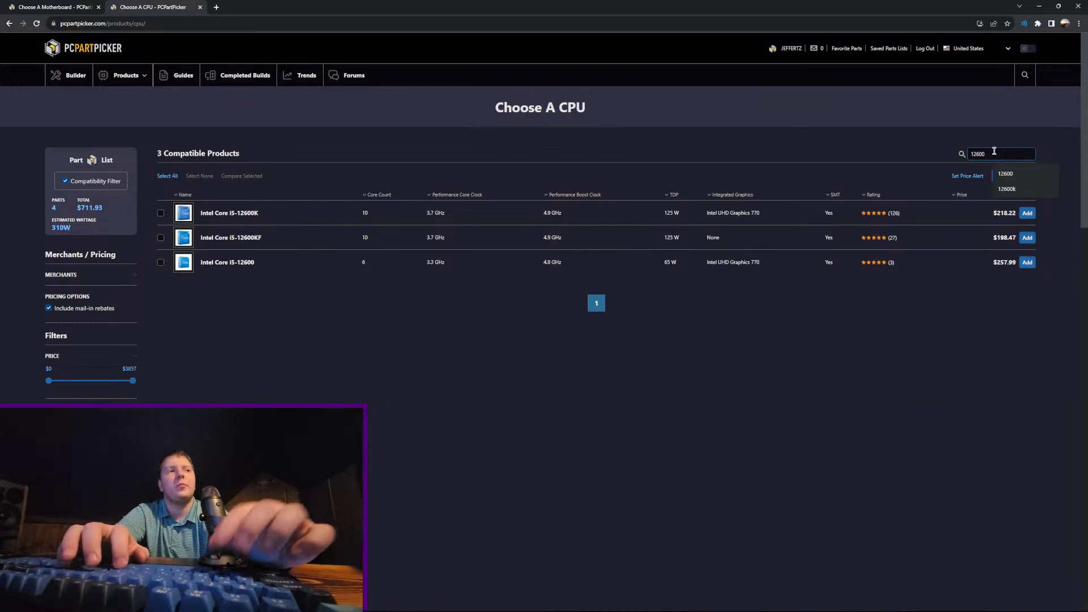
pyautogui.write('k')
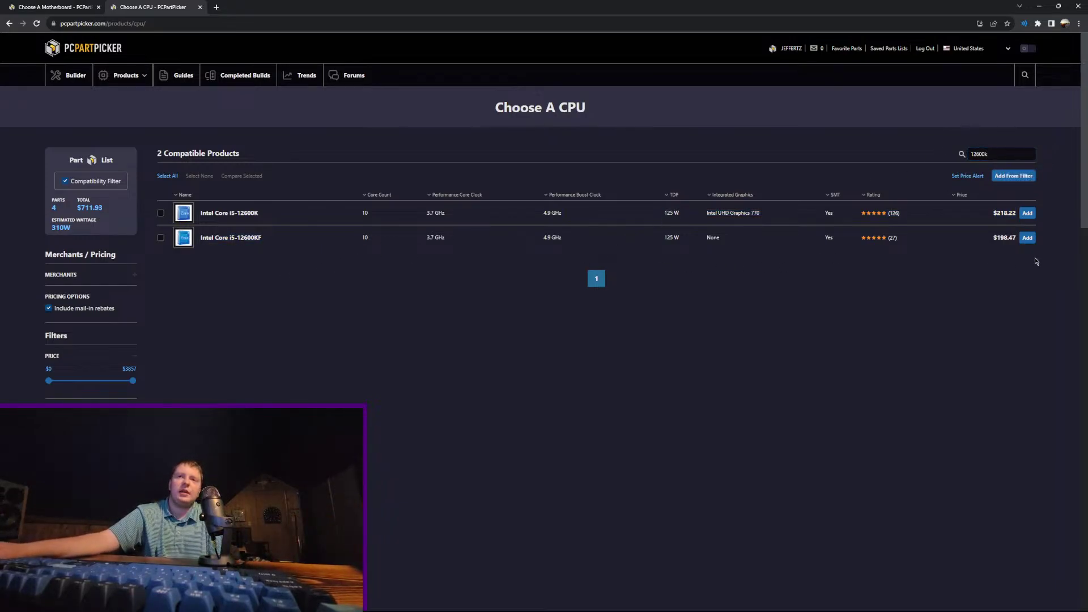
pyautogui.click(1028, 239)
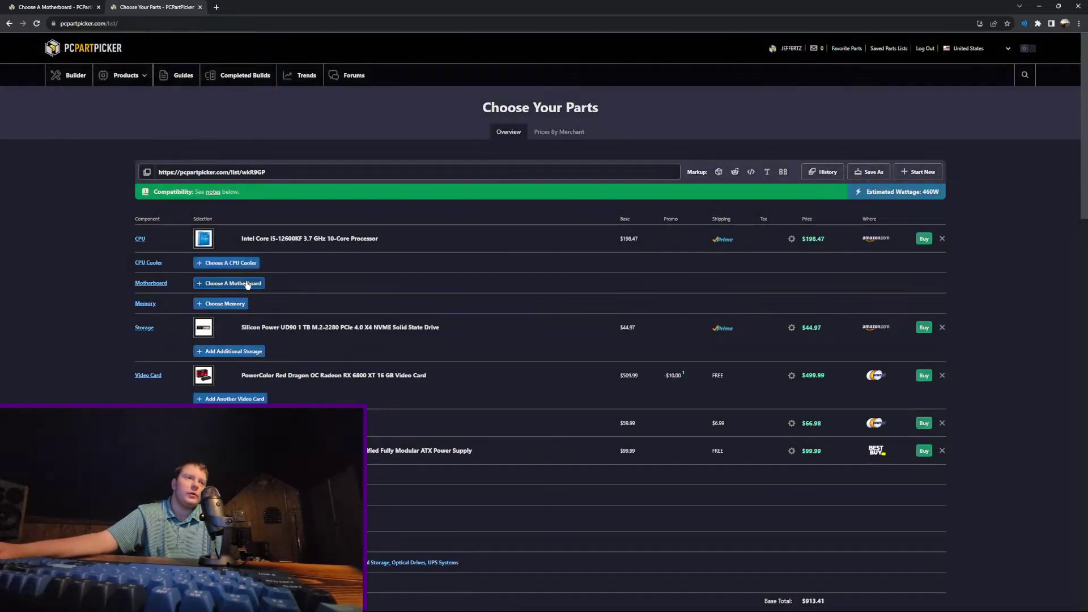
# Step: Search the compatible motherboards for "z690" and sort them by price from lowest to highest
pyautogui.click(246, 284)
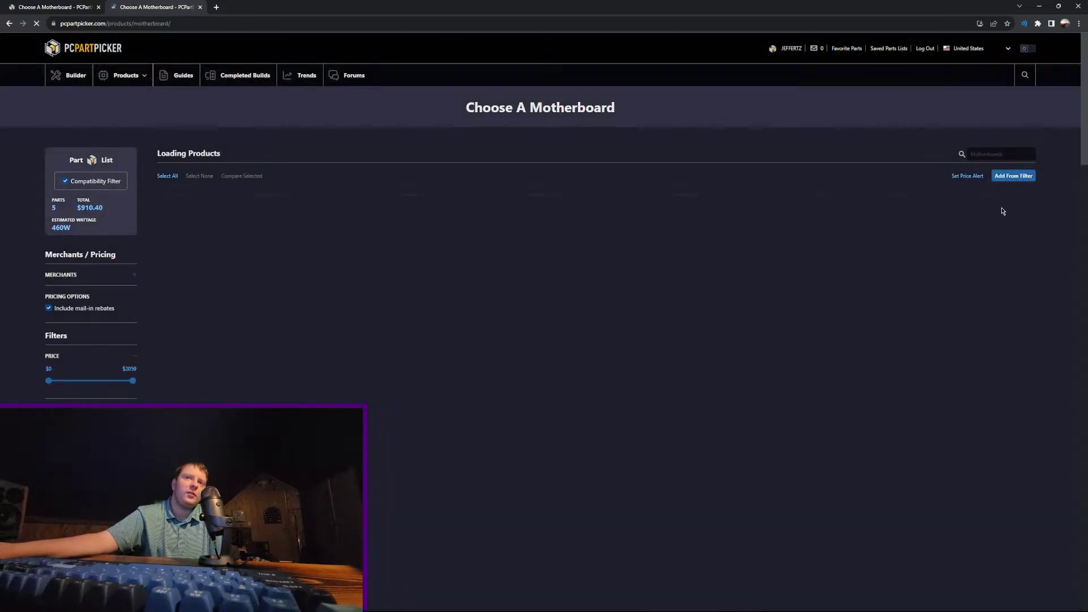
pyautogui.click(998, 155)
pyautogui.write('z690')
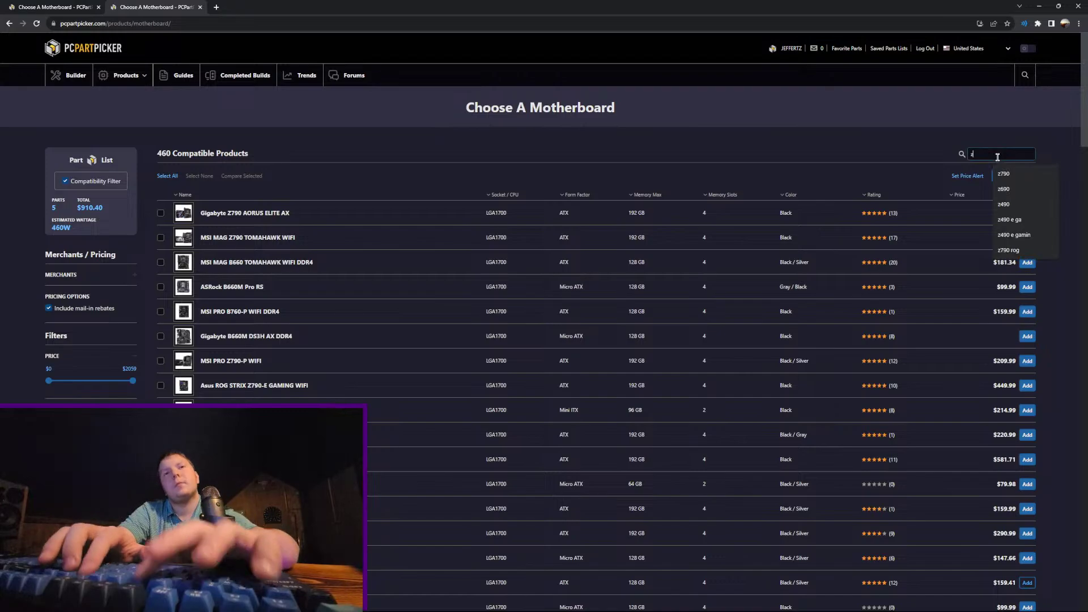
pyautogui.click(958, 195)
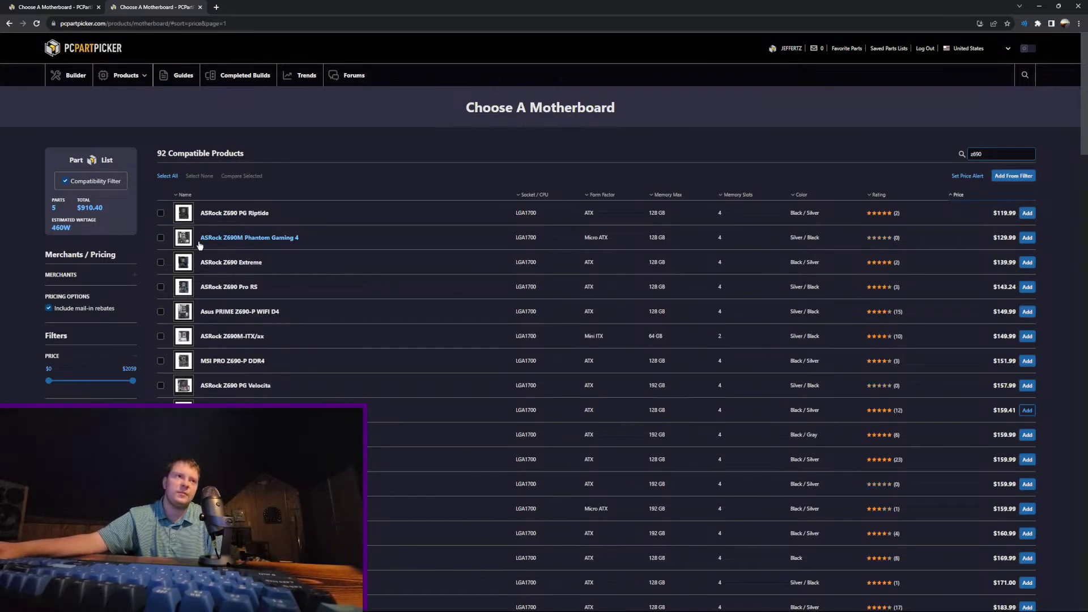
pyautogui.moveTo(188, 226)
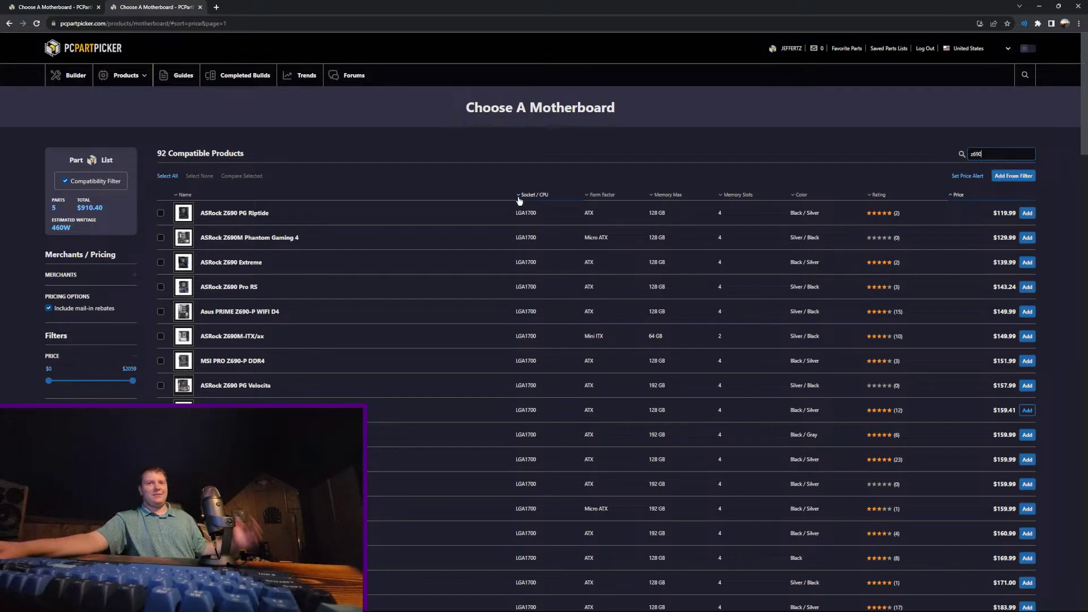
# Step: Compare the cheapest Z690 boards, add the ASRock Z690 PG Riptide to the build, and review the list's total
pyautogui.tripleClick(347, 238)
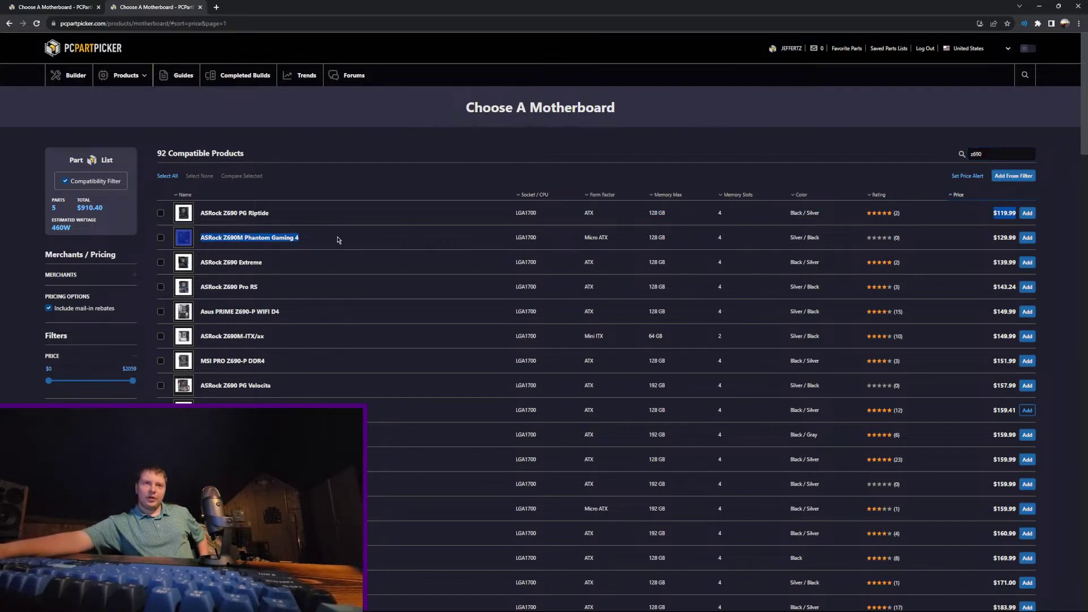
pyautogui.moveTo(348, 238); pyautogui.dragTo(348, 226)
pyautogui.click(352, 227)
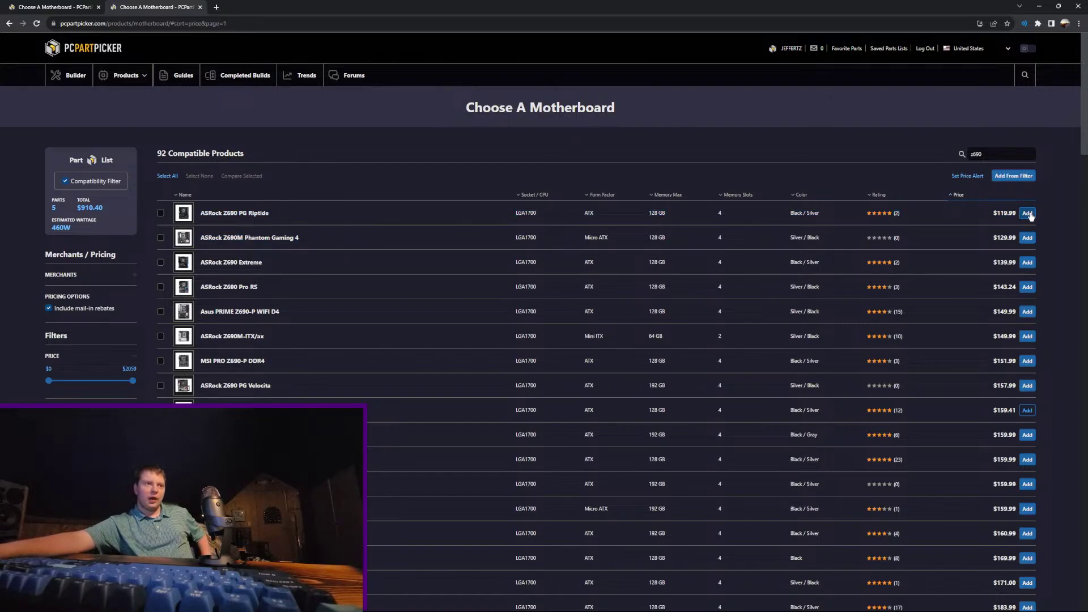
pyautogui.click(1027, 213)
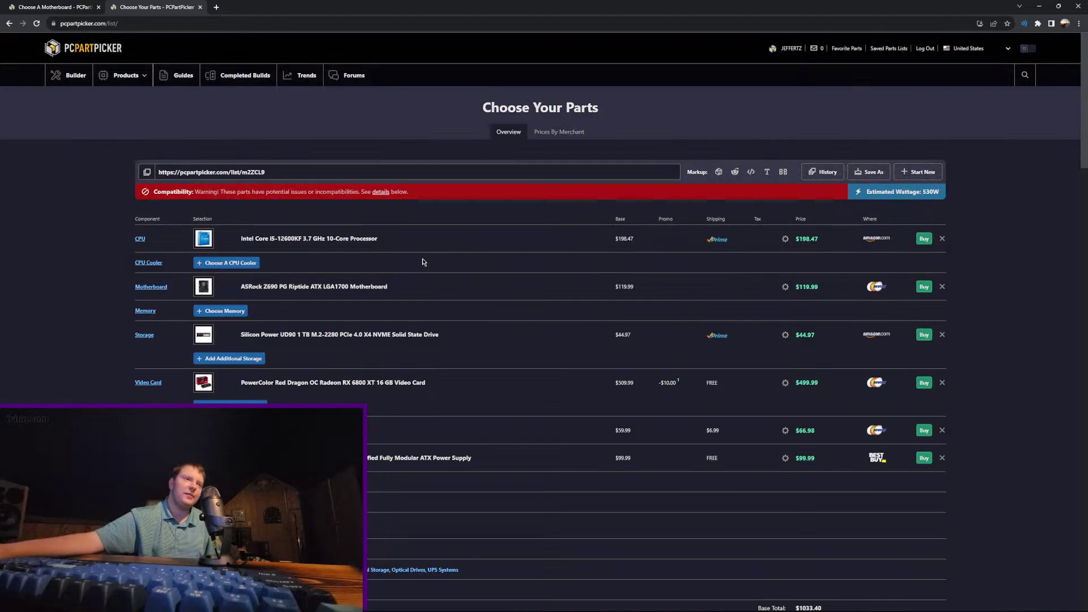
pyautogui.scroll(-2, 423, 262)
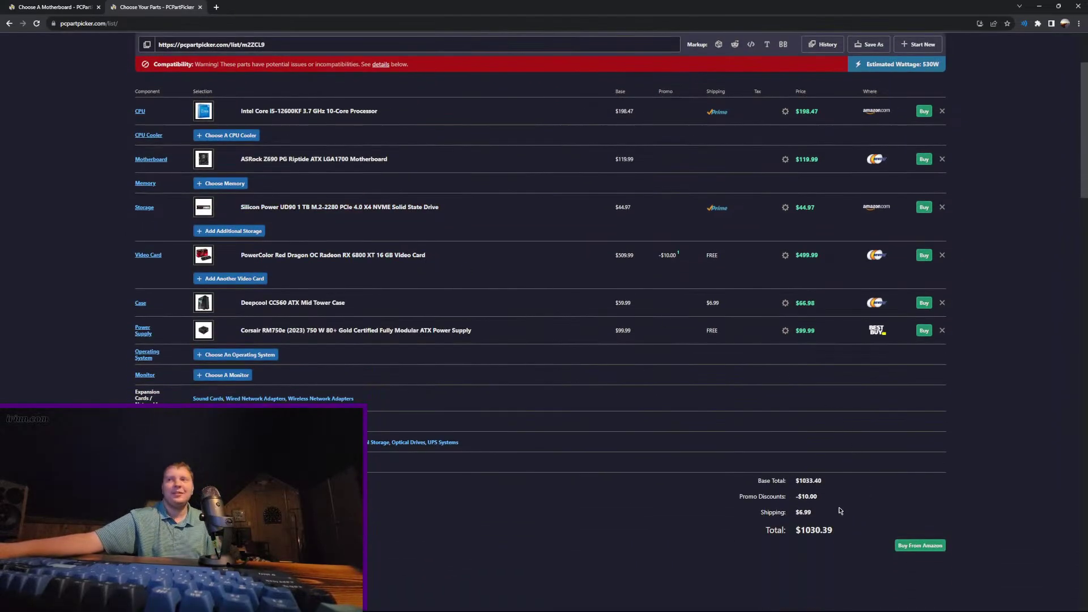
# Step: Add the Silicon Power GAMING 32 GB (2 x 16 GB) DDR4-3200 CL16 memory to the build and review the list's total
pyautogui.click(224, 183)
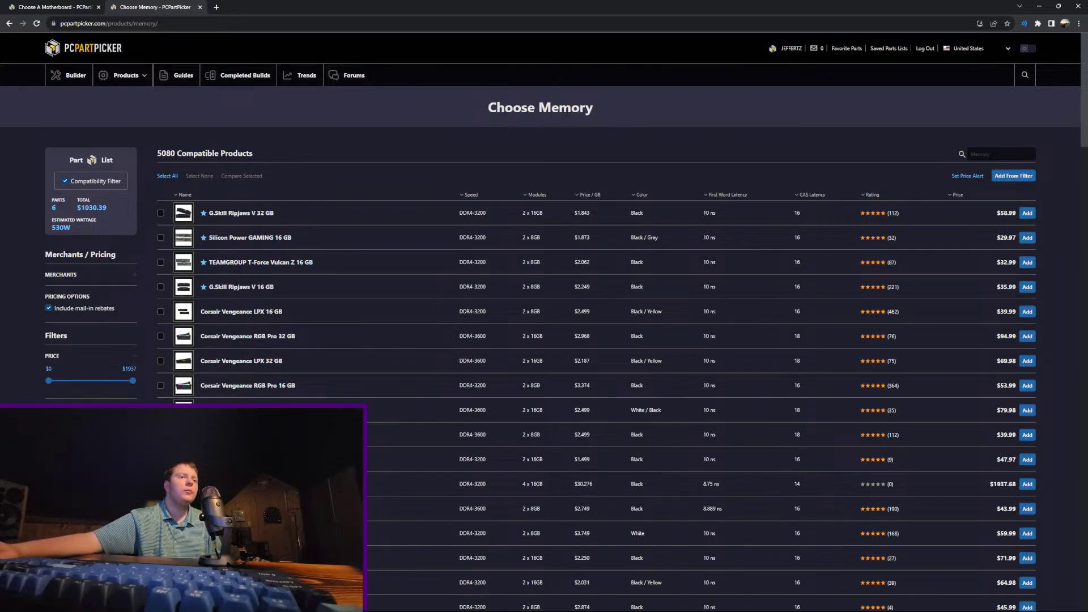
pyautogui.click(1028, 459)
pyautogui.scroll(-4, 882, 513)
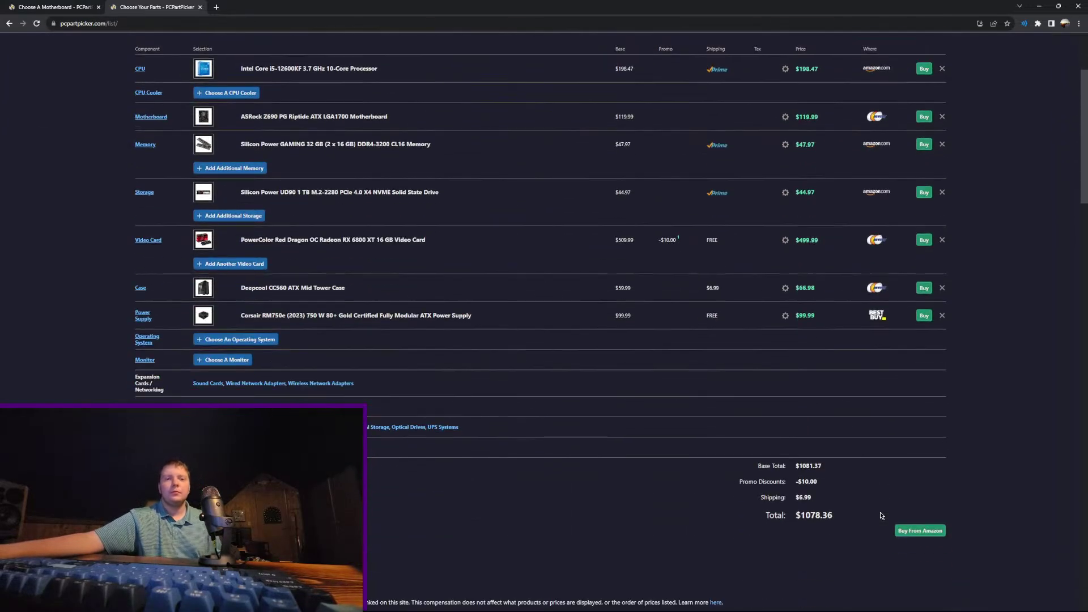
pyautogui.moveTo(880, 512); pyautogui.dragTo(753, 511)
pyautogui.click(732, 513)
pyautogui.scroll(1, 715, 499)
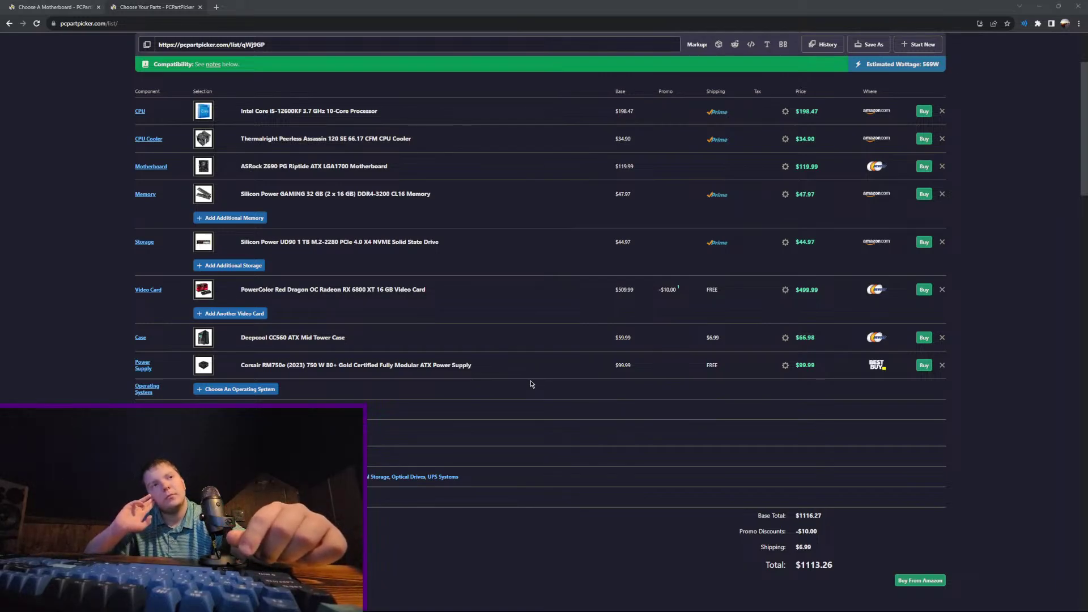
# Step: Replace the PowerColor RX 6800 XT with the XFX Speedster MERC 319 Radeon RX 6950 XT, searching video cards for "6950" sorted by lowest price
pyautogui.click(941, 290)
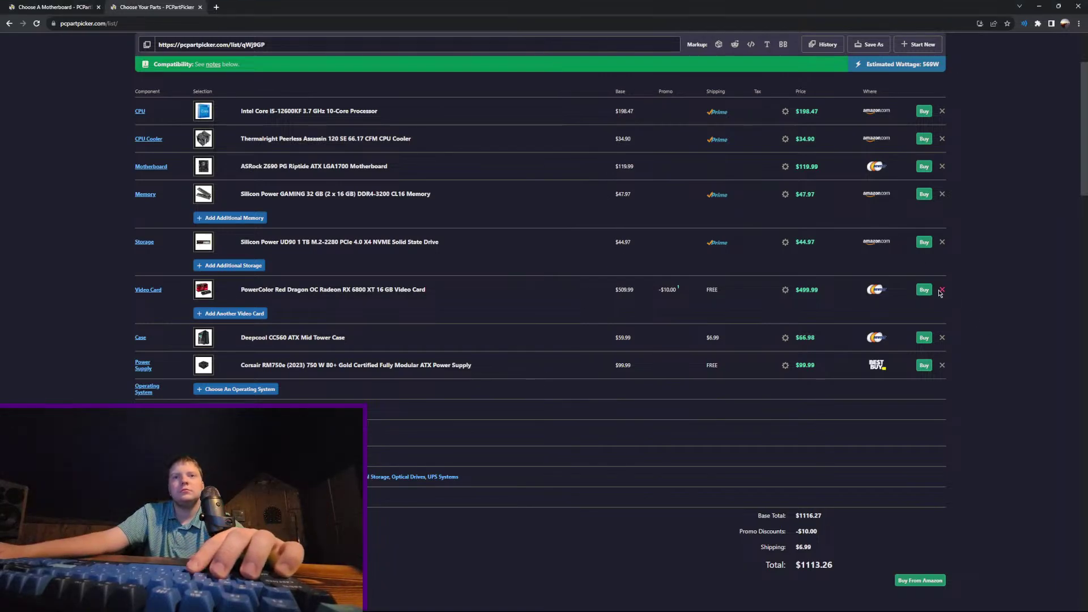
pyautogui.scroll(-1, 244, 377)
pyautogui.click(244, 375)
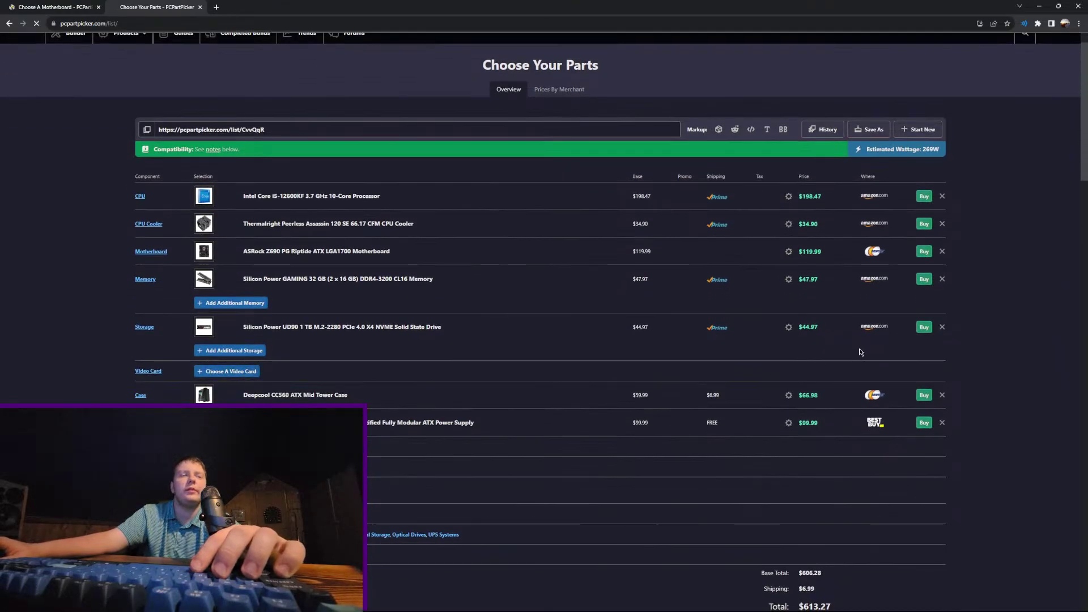
pyautogui.click(985, 155)
pyautogui.write('695')
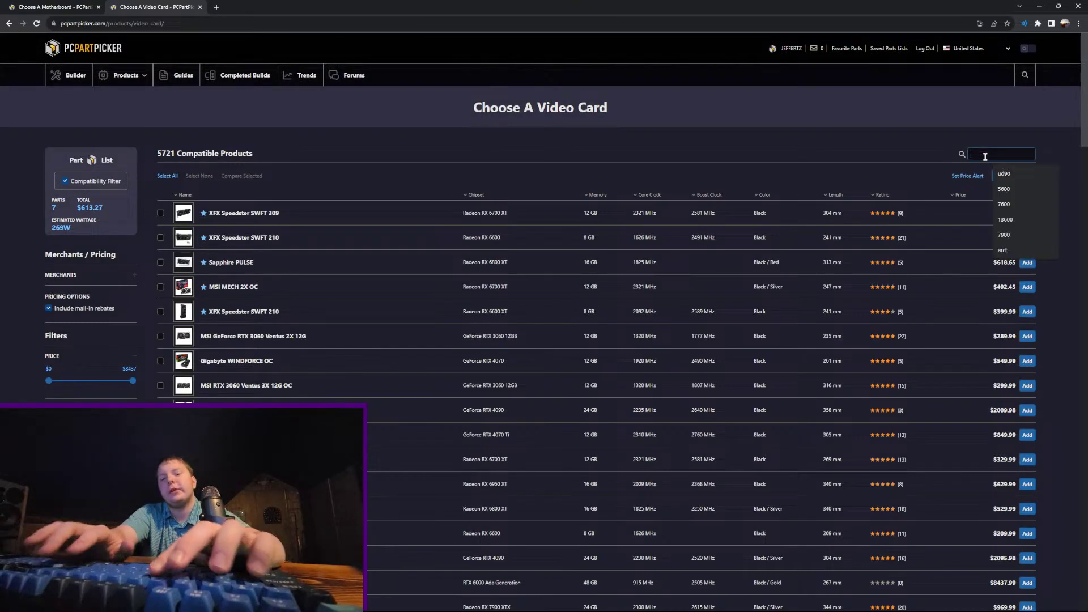
pyautogui.write('0')
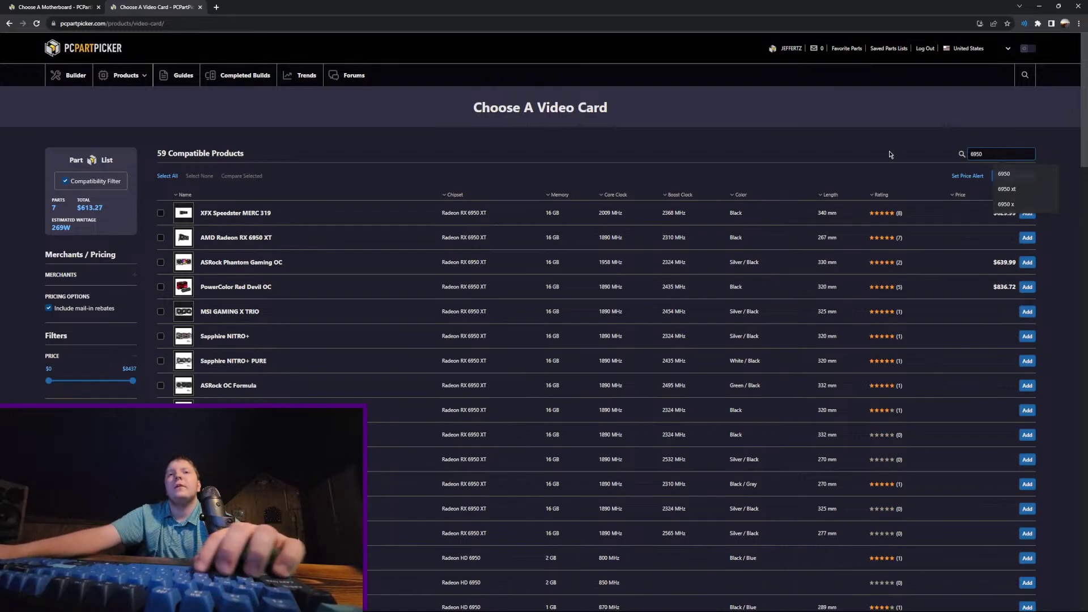
pyautogui.click(990, 195)
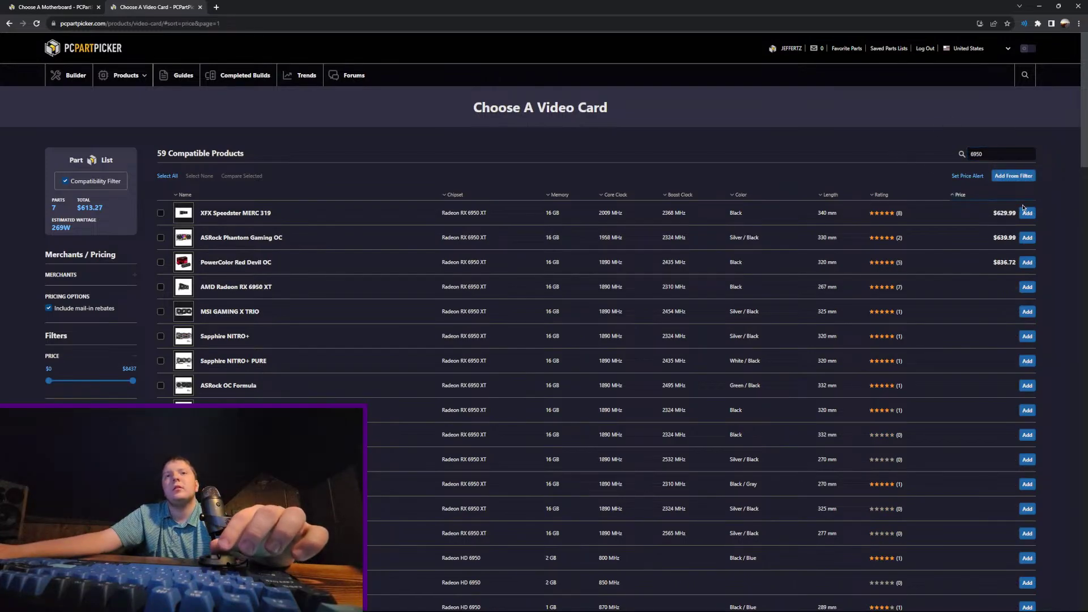
pyautogui.click(1027, 213)
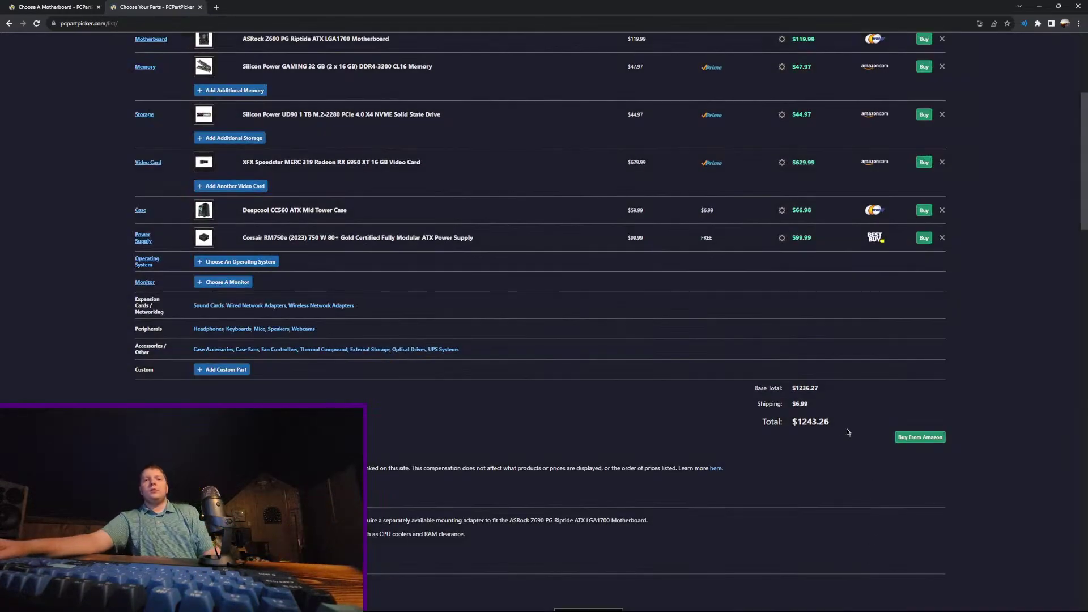
# Step: Examine the build's total price with the Radeon RX 6950 XT and look over the full list of selected components
pyautogui.moveTo(848, 432); pyautogui.dragTo(659, 428)
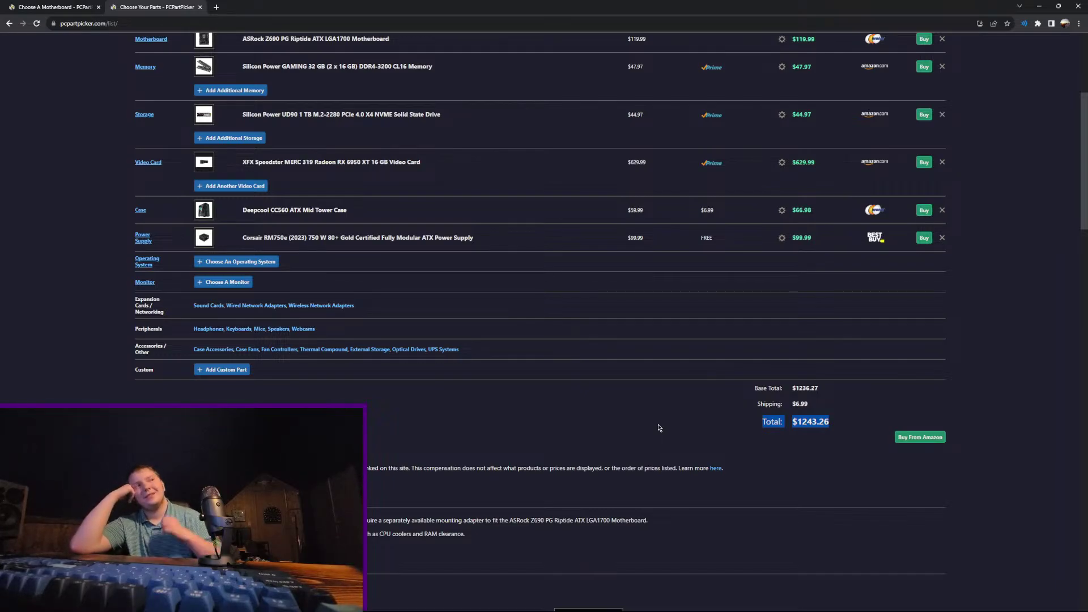
pyautogui.scroll(2, 819, 192)
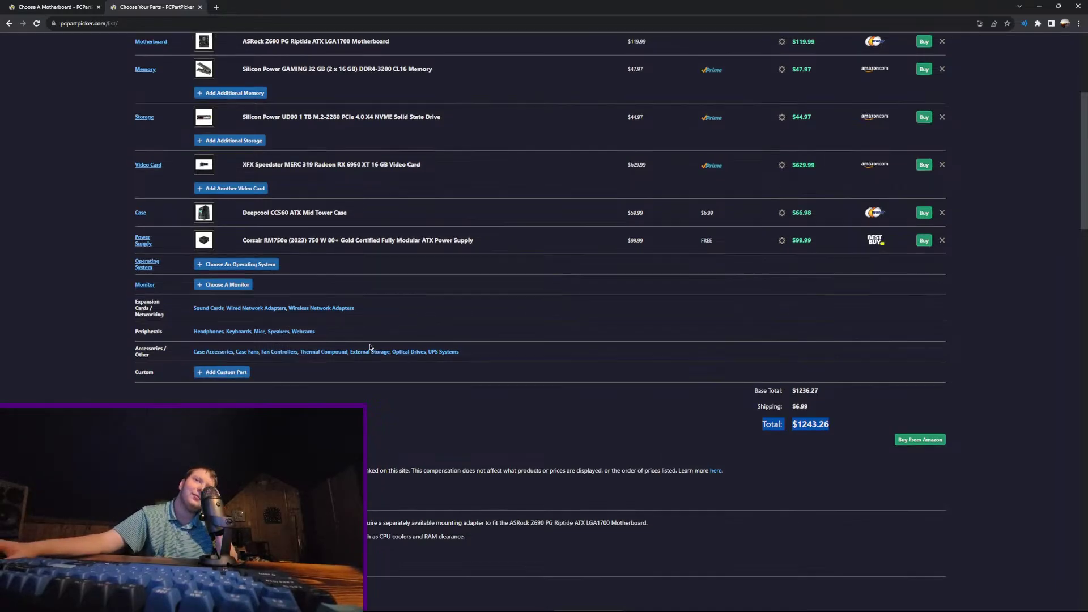
pyautogui.click(834, 134)
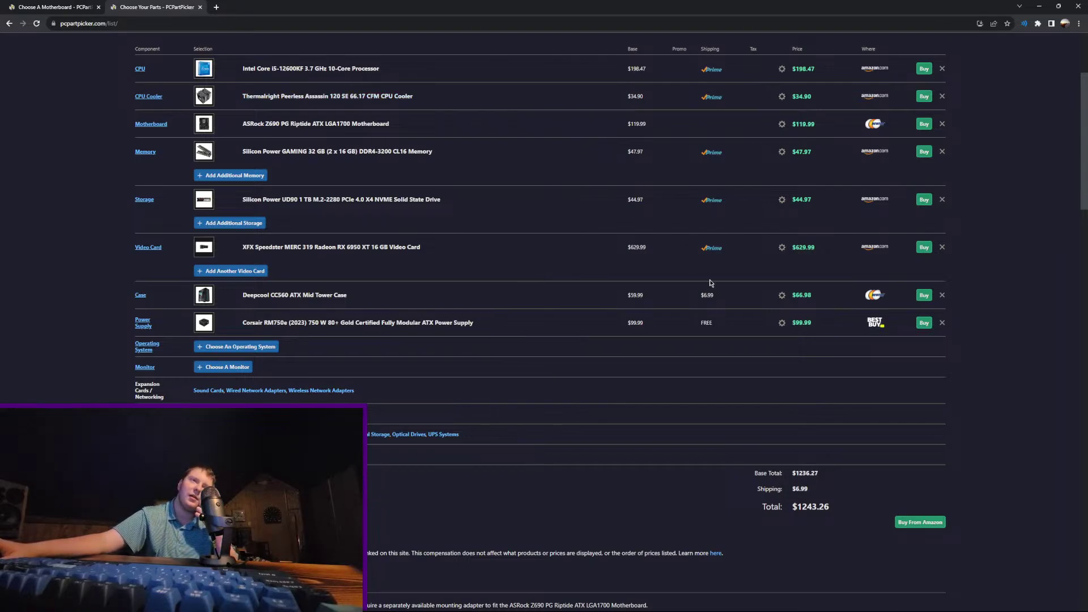
pyautogui.moveTo(710, 279); pyautogui.dragTo(140, 194)
pyautogui.click(569, 232)
pyautogui.tripleClick(539, 68)
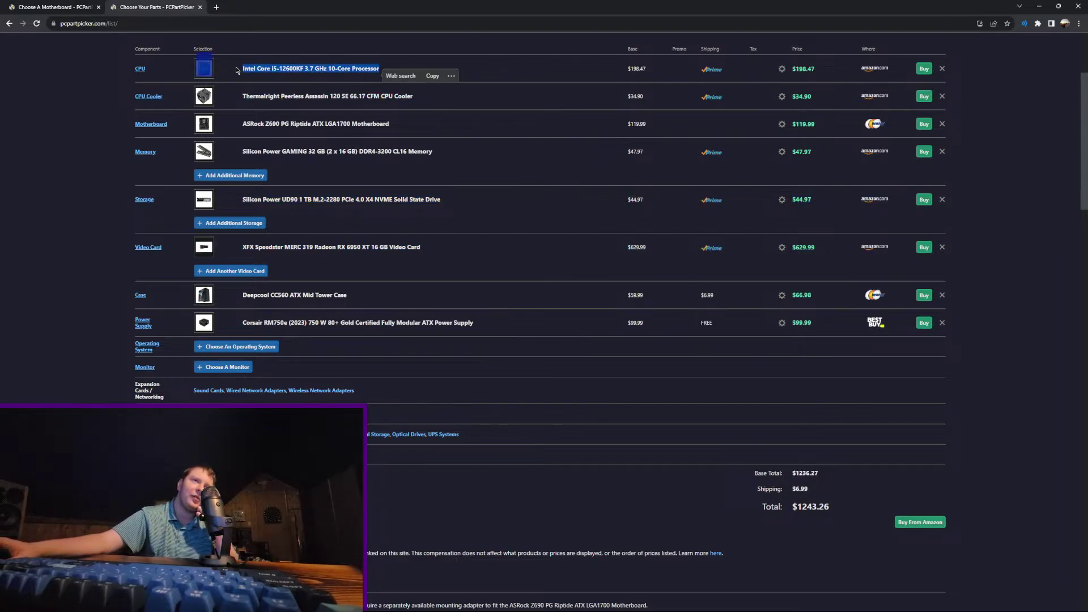
pyautogui.click(557, 138)
pyautogui.tripleClick(513, 250)
pyautogui.click(468, 285)
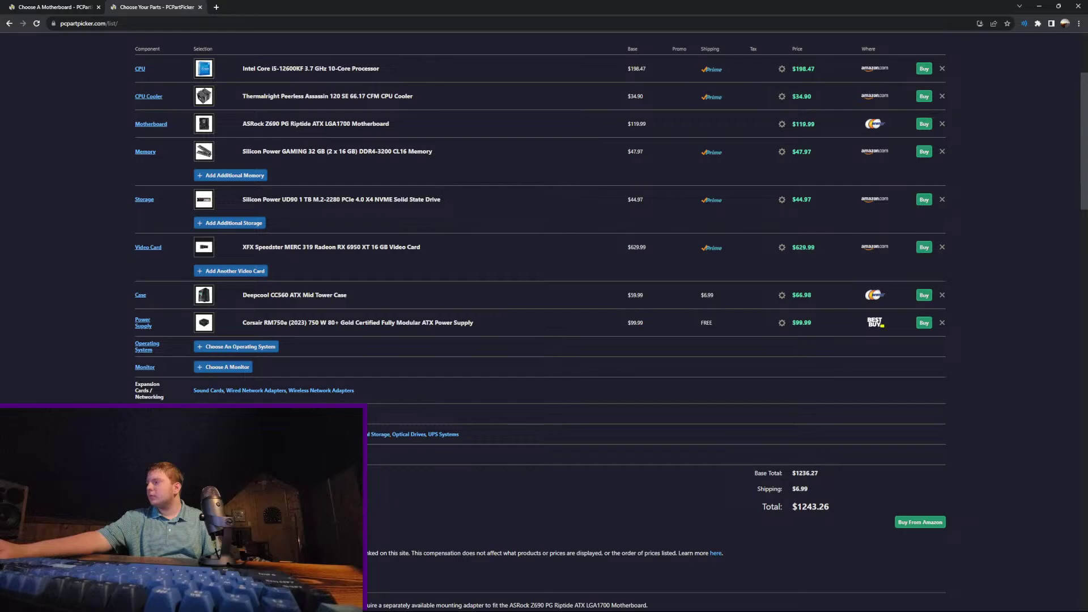
# Step: Remove the CPU, CPU cooler, motherboard and memory from the part list
pyautogui.scroll(2, 474, 281)
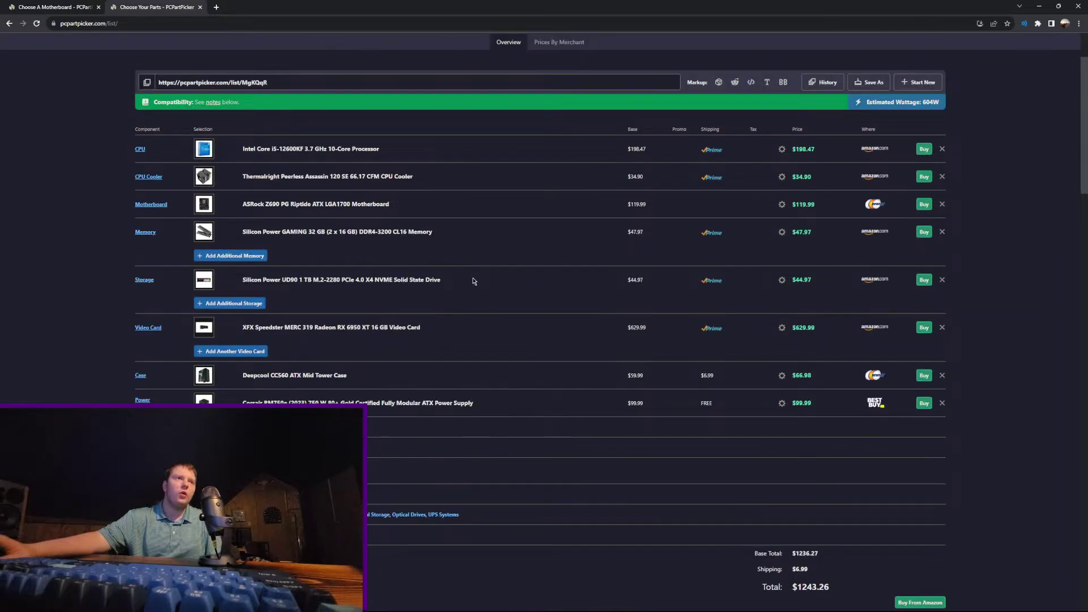
pyautogui.scroll(2, 945, 241)
pyautogui.click(943, 239)
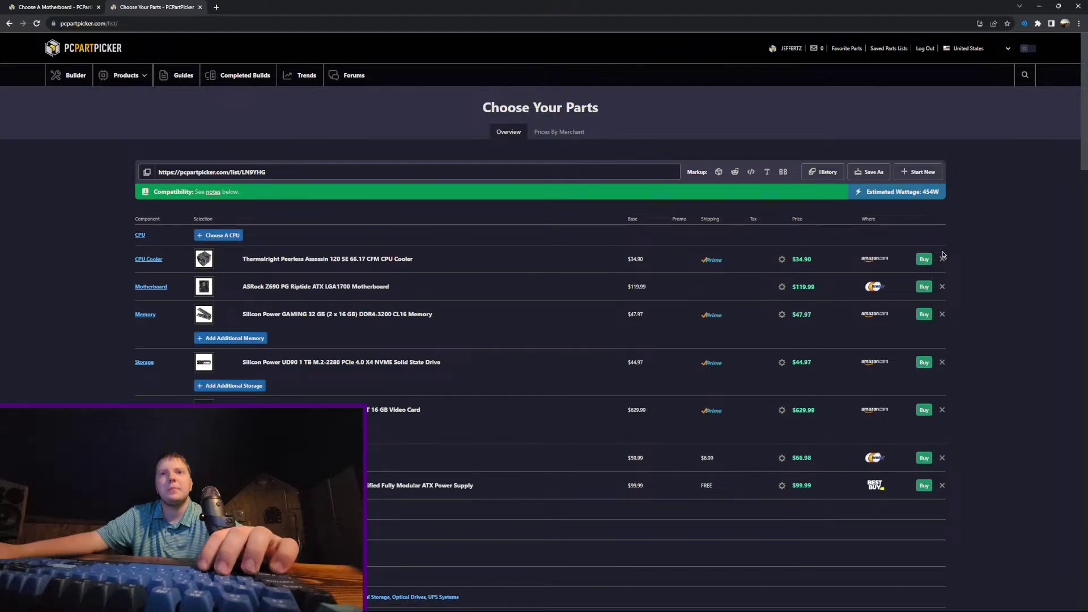
pyautogui.click(943, 259)
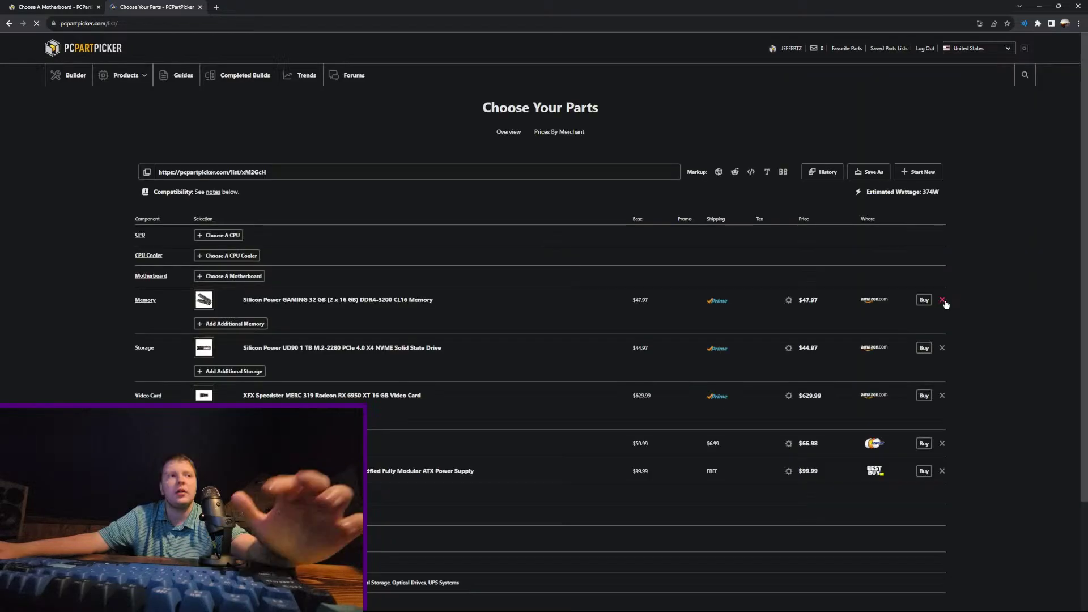
pyautogui.click(942, 300)
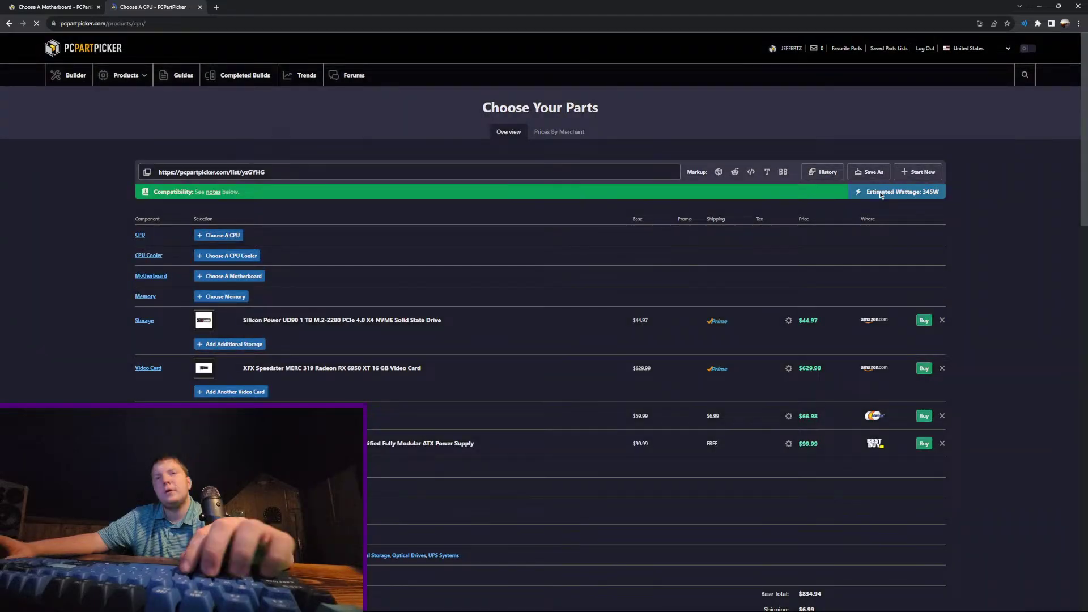
# Step: Search the compatible CPUs for 7600 and add the AMD Ryzen 5 7600 to the part list
pyautogui.click(997, 151)
pyautogui.write('7600')
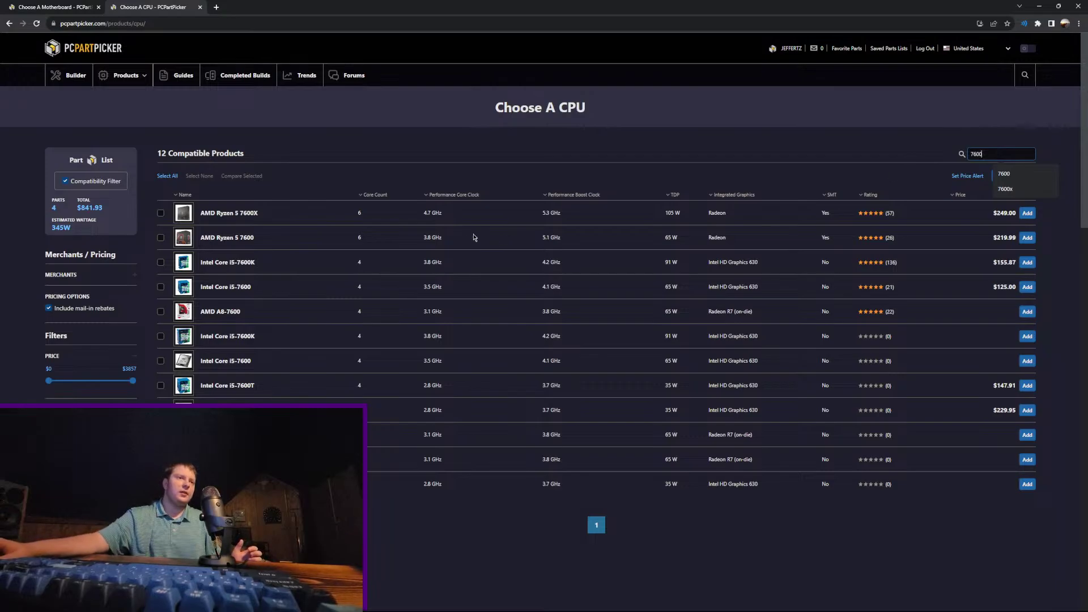
pyautogui.click(1027, 237)
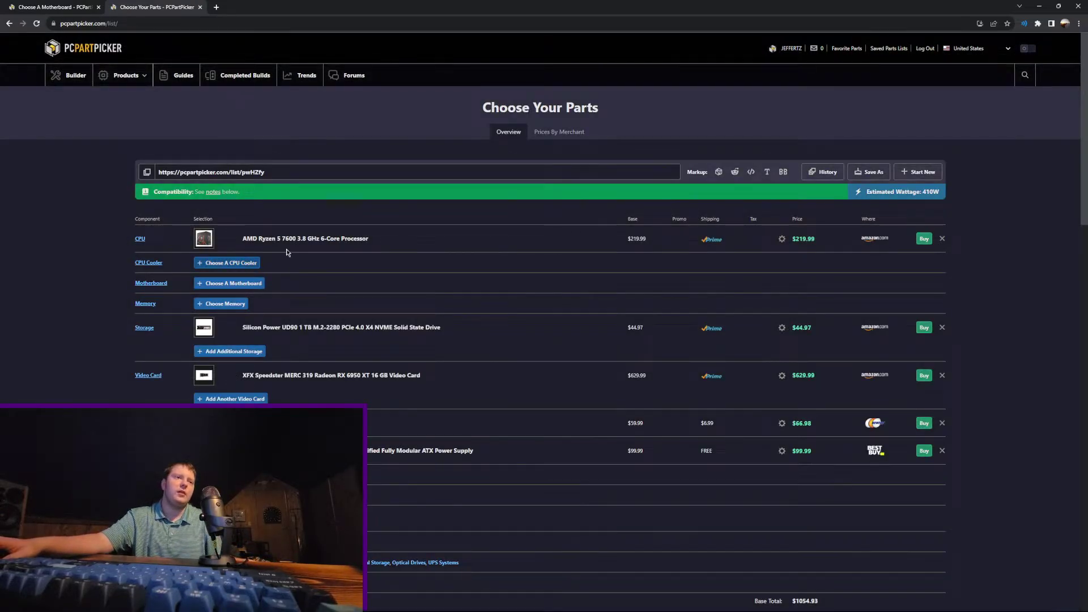
# Step: Add the MSI PRO B650M-A WIFI motherboard and the G.Skill Ripjaws S5 32 GB DDR5-6000 memory to the part list
pyautogui.click(234, 284)
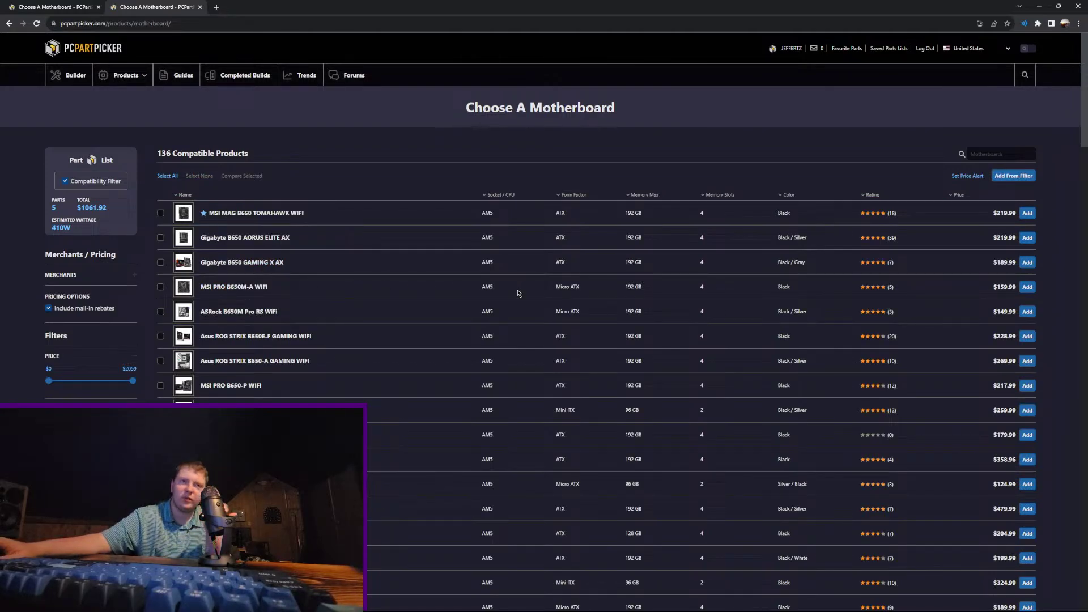
pyautogui.click(1026, 288)
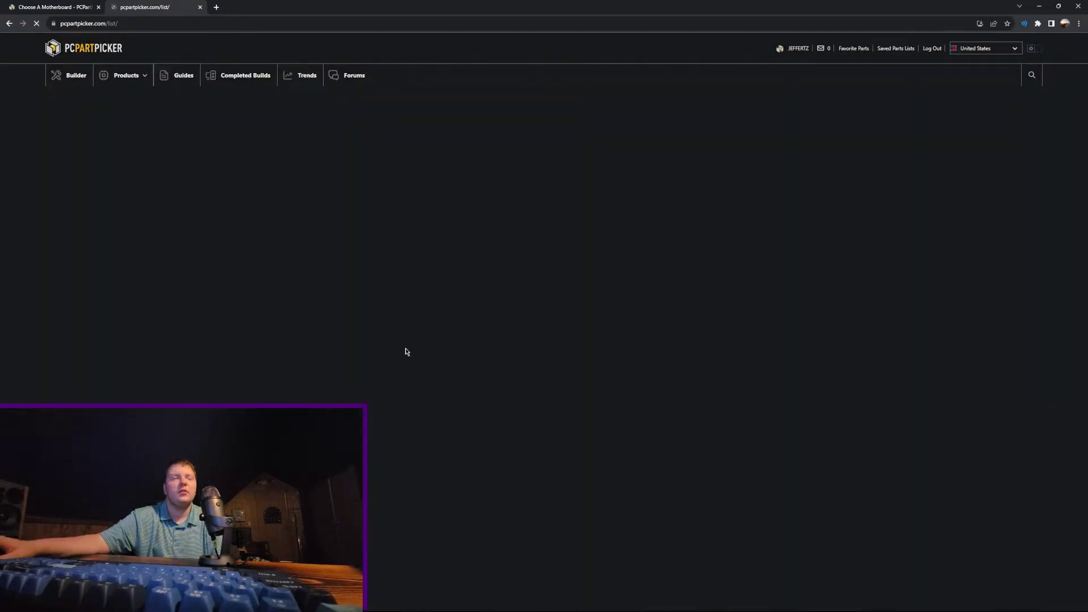
pyautogui.click(215, 312)
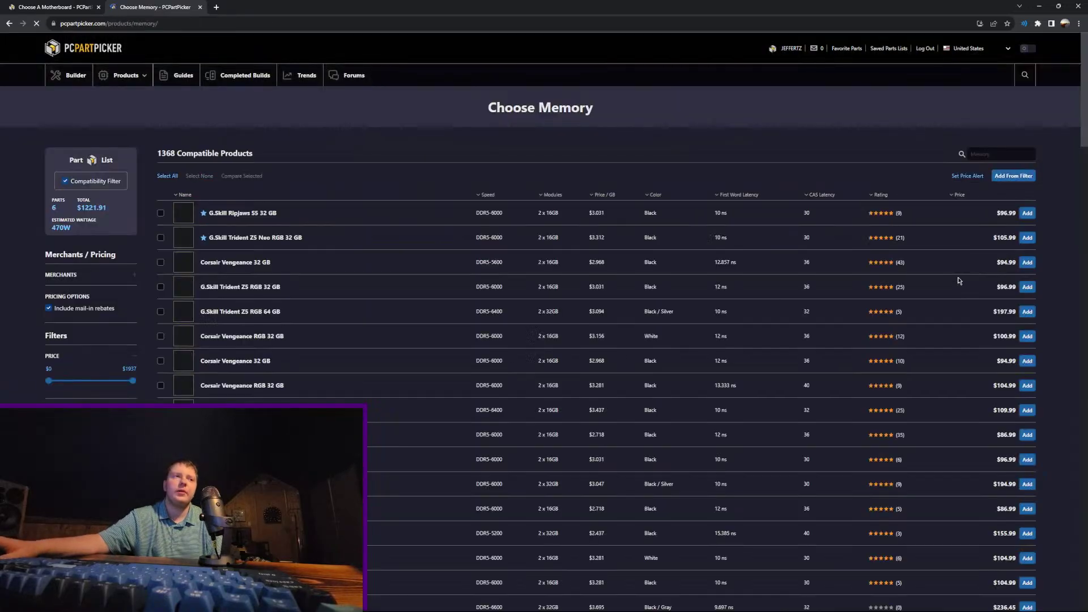
pyautogui.click(1026, 213)
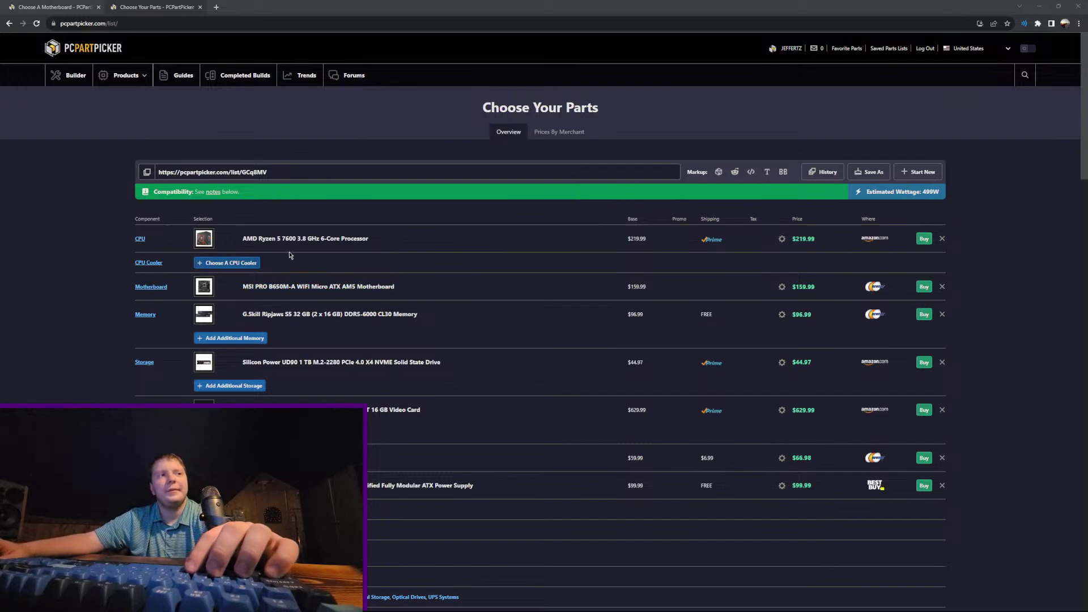
# Step: Review the selected components and the total price of the part list
pyautogui.scroll(-4, 762, 394)
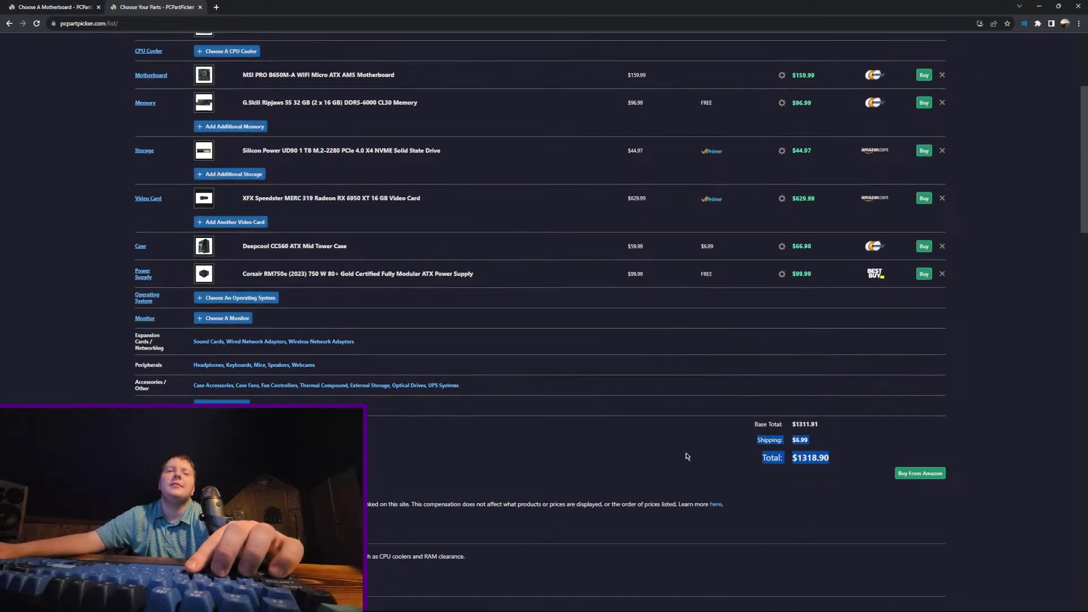
pyautogui.scroll(3, 685, 452)
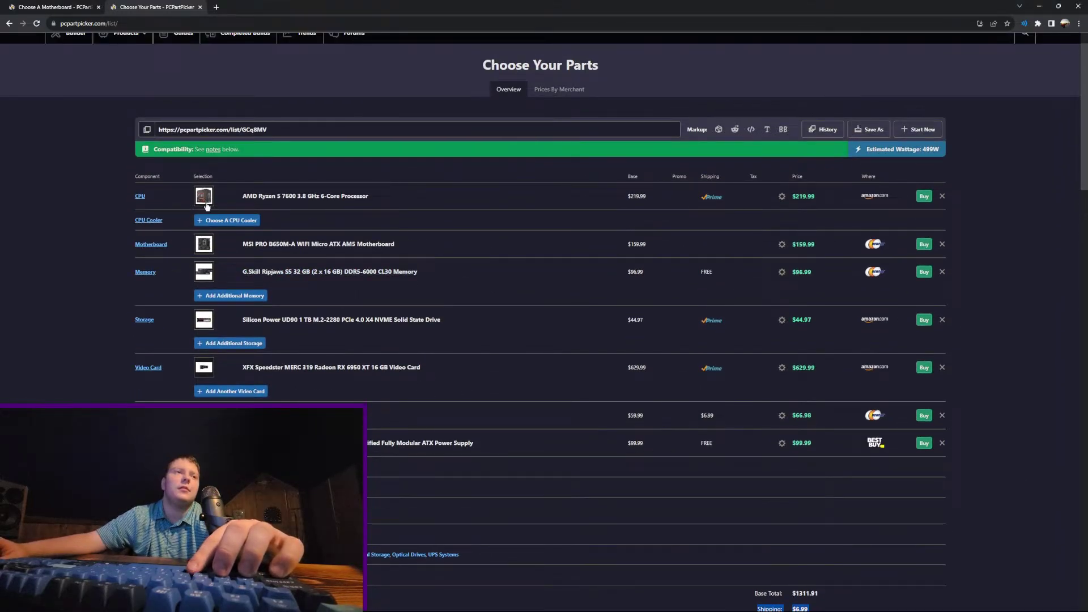
pyautogui.scroll(-1, 335, 310)
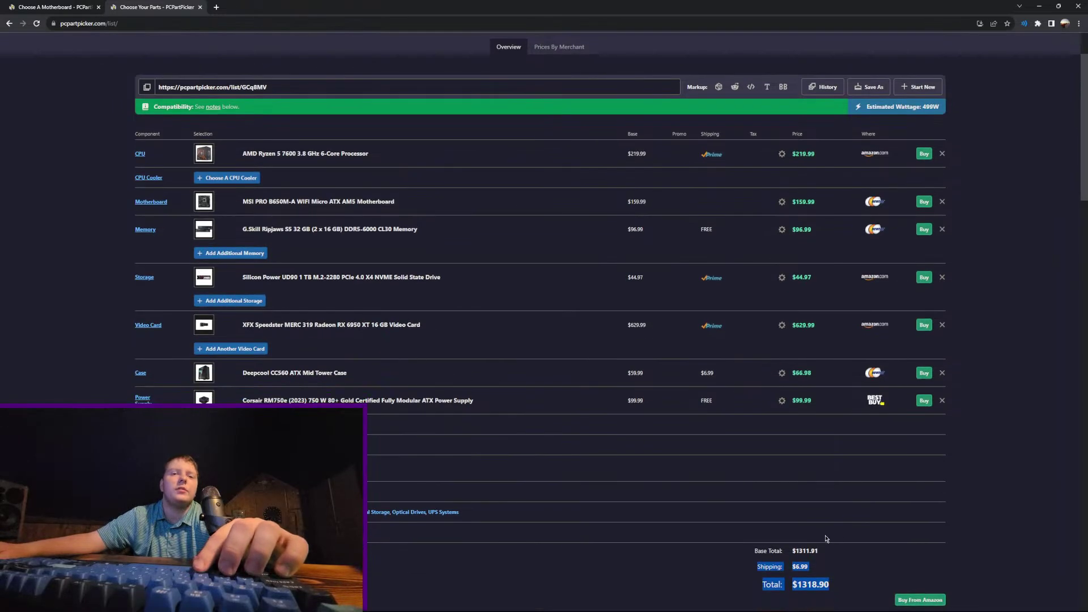
pyautogui.moveTo(673, 426); pyautogui.dragTo(253, 226)
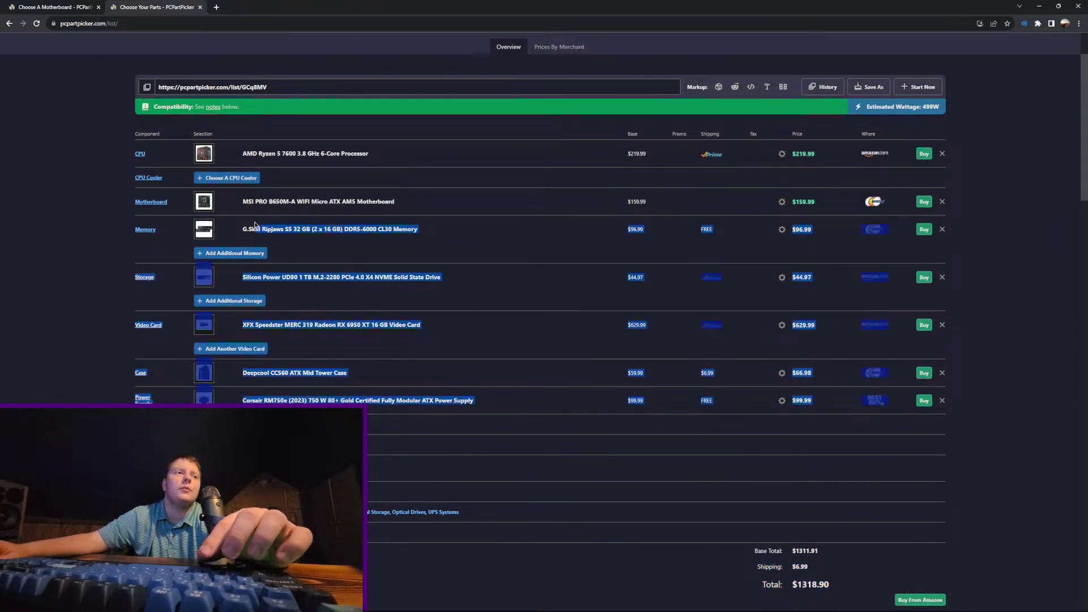
pyautogui.click(507, 312)
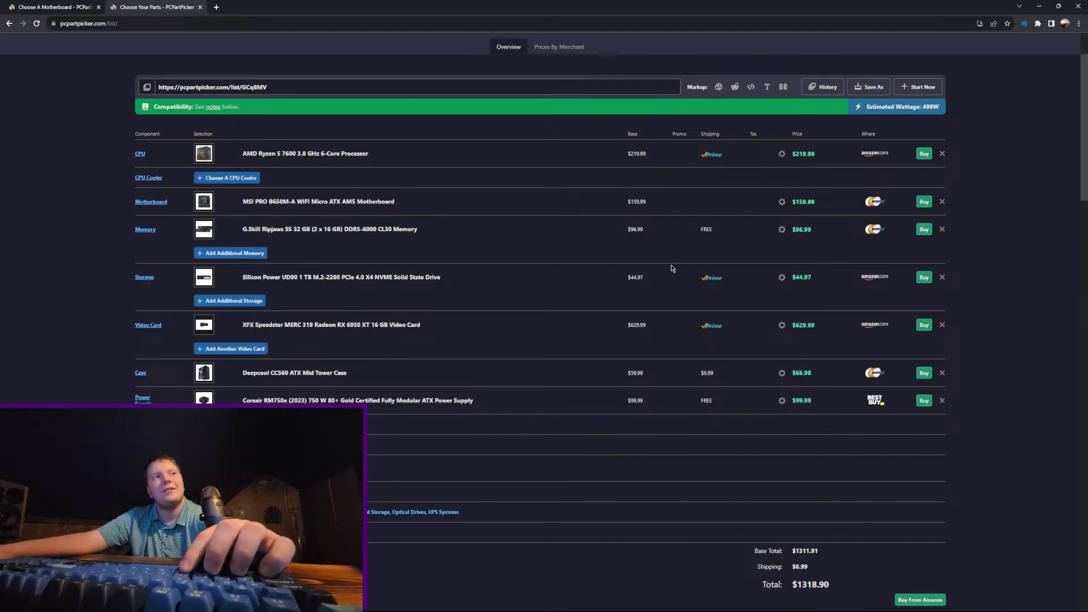
# Step: Replace the video card with the PowerColor Red Dragon OC Radeon RX 6800 XT, searching for 6800 xt and sorting by price
pyautogui.click(943, 402)
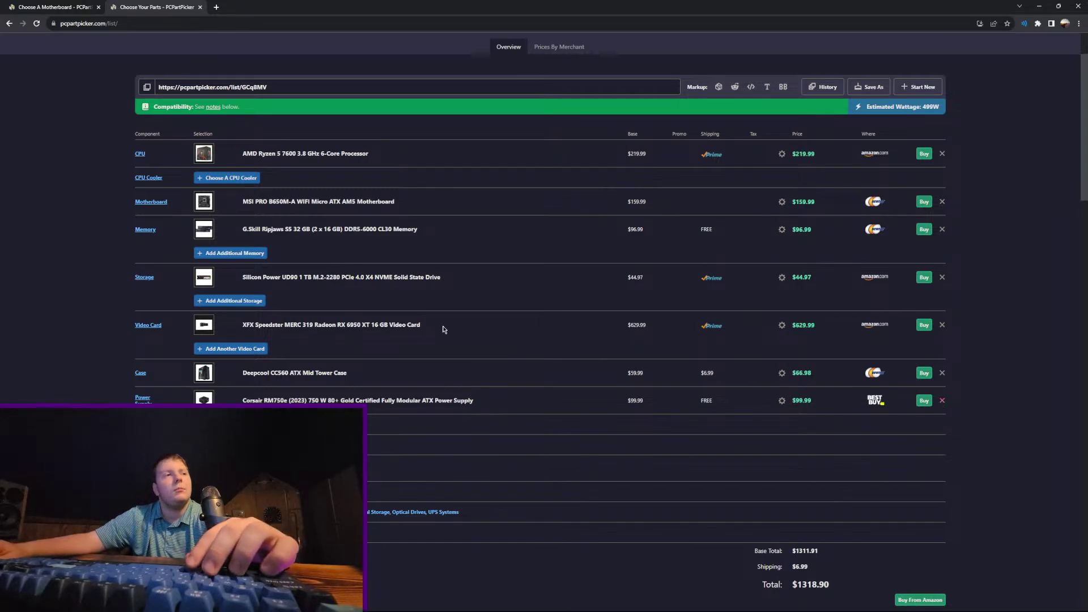
pyautogui.click(943, 325)
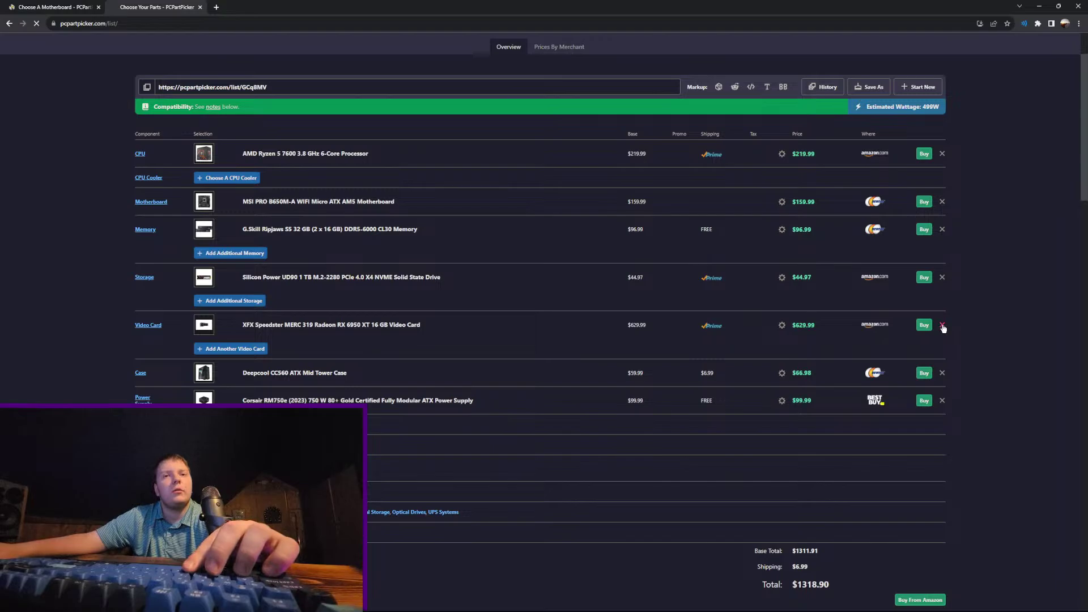
pyautogui.click(238, 280)
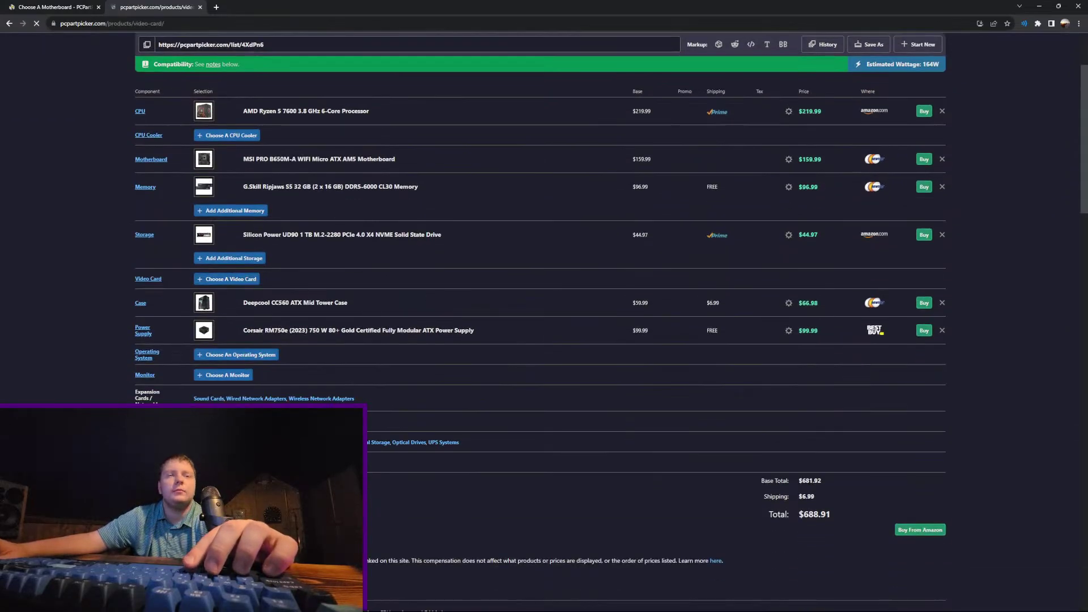
pyautogui.click(975, 153)
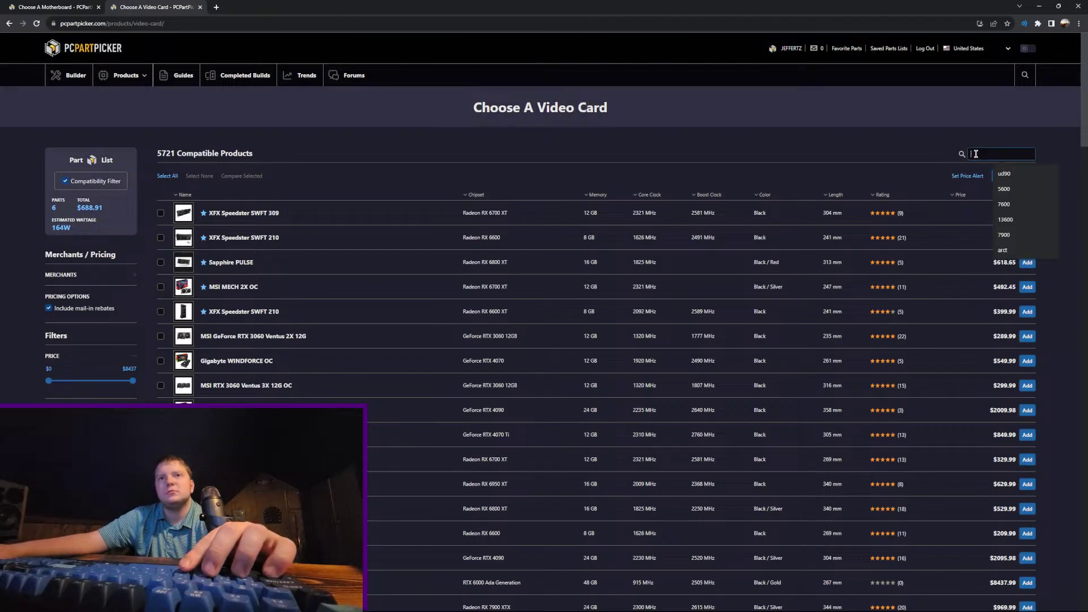
pyautogui.write('6800 xt')
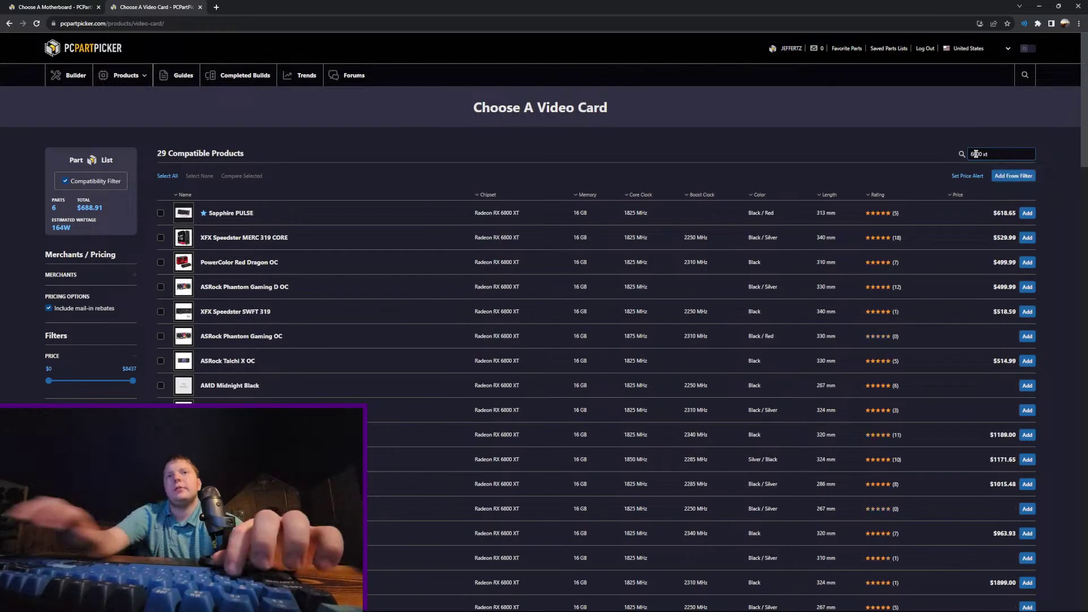
pyautogui.click(958, 194)
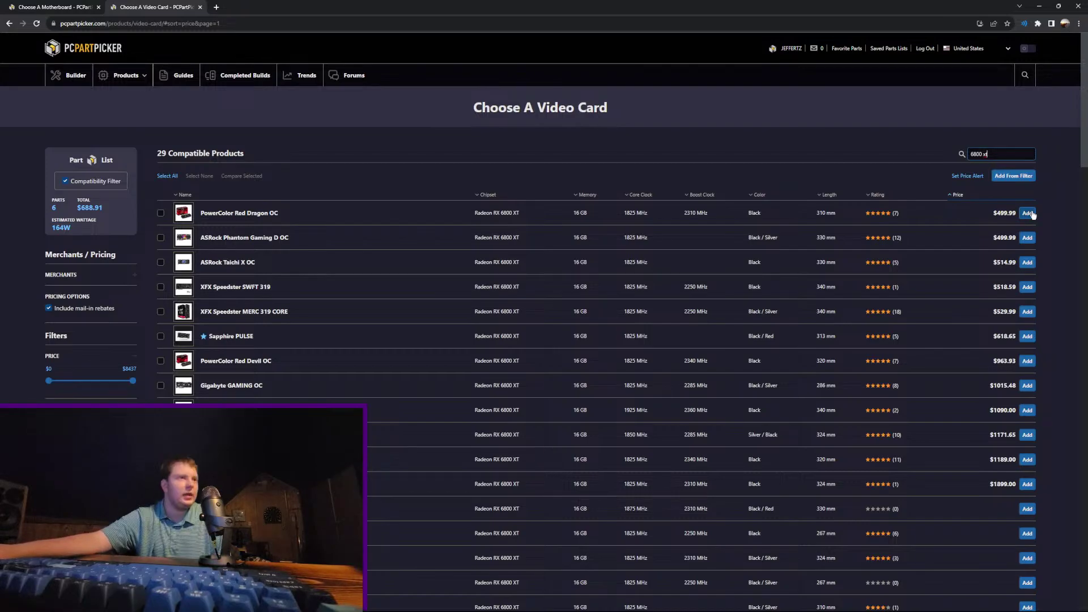
pyautogui.click(1029, 213)
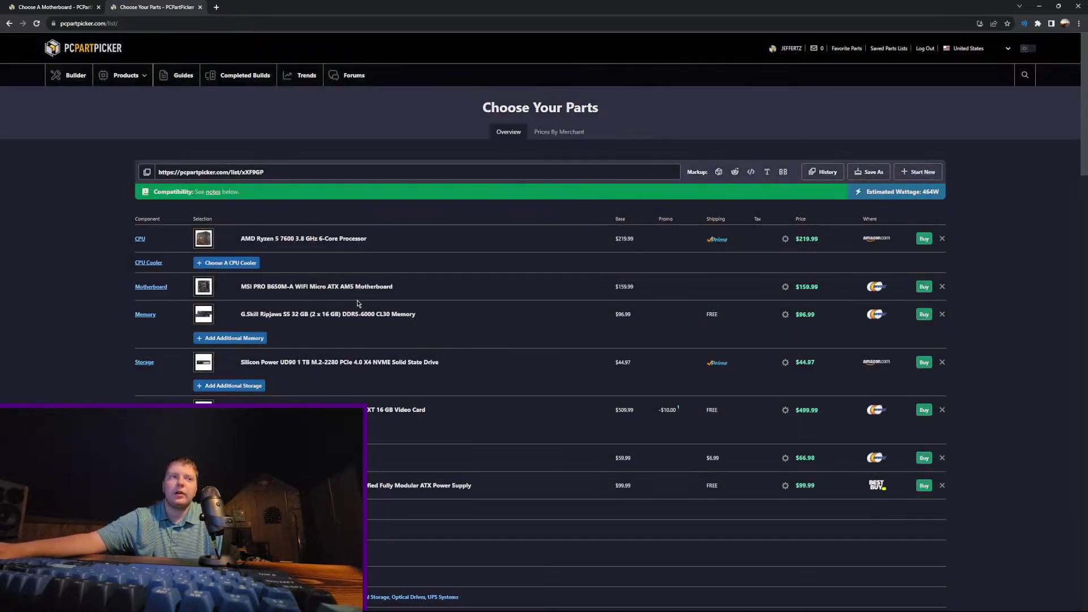
# Step: Search the compatible video cards for 7700 to compare prices
pyautogui.click(145, 409)
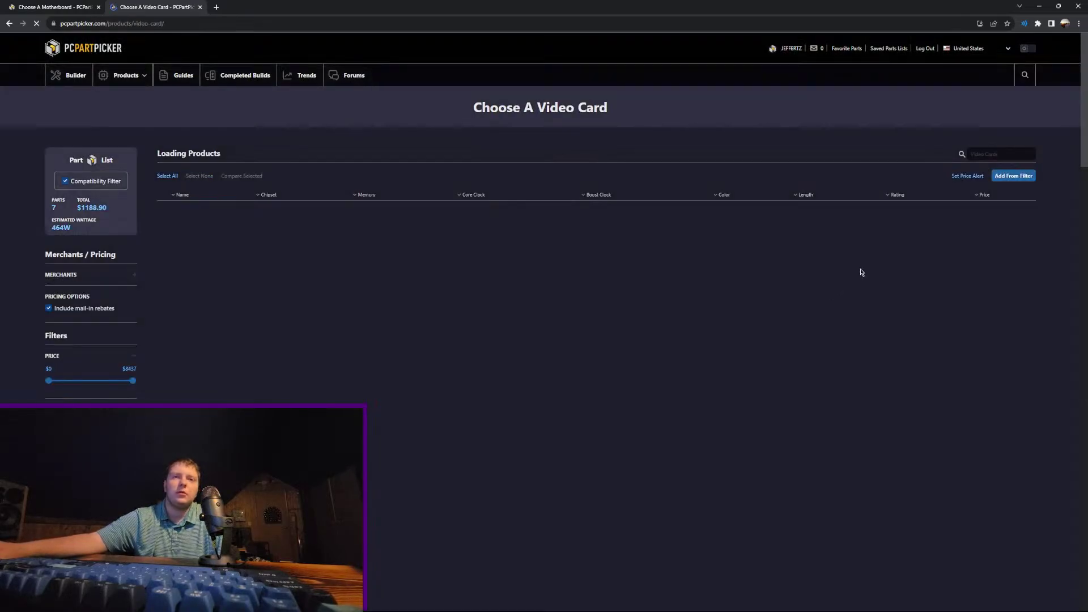
pyautogui.click(1012, 151)
pyautogui.write('770')
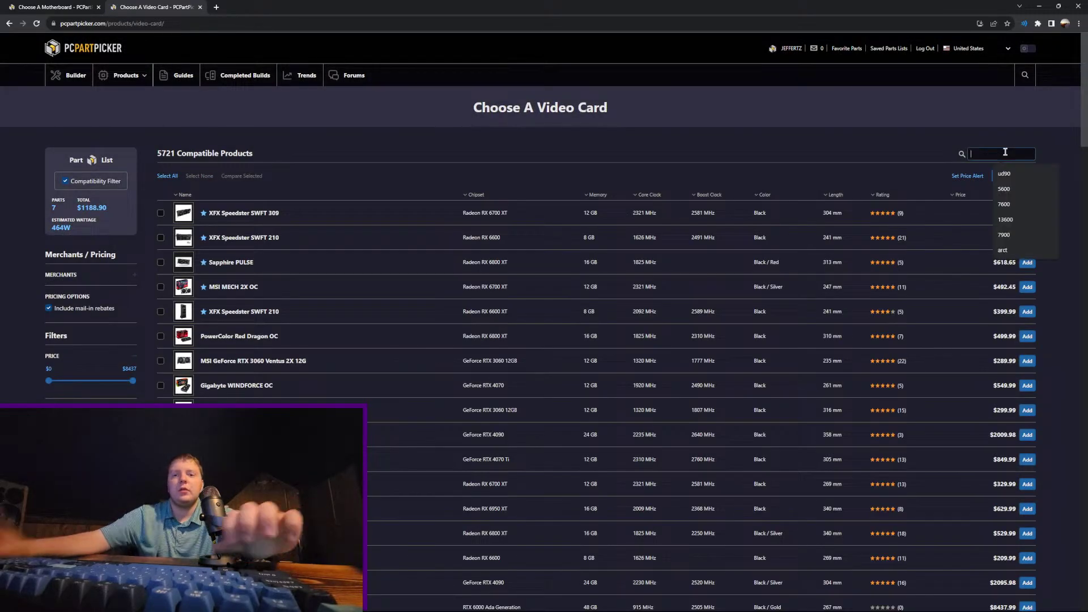
pyautogui.write('0')
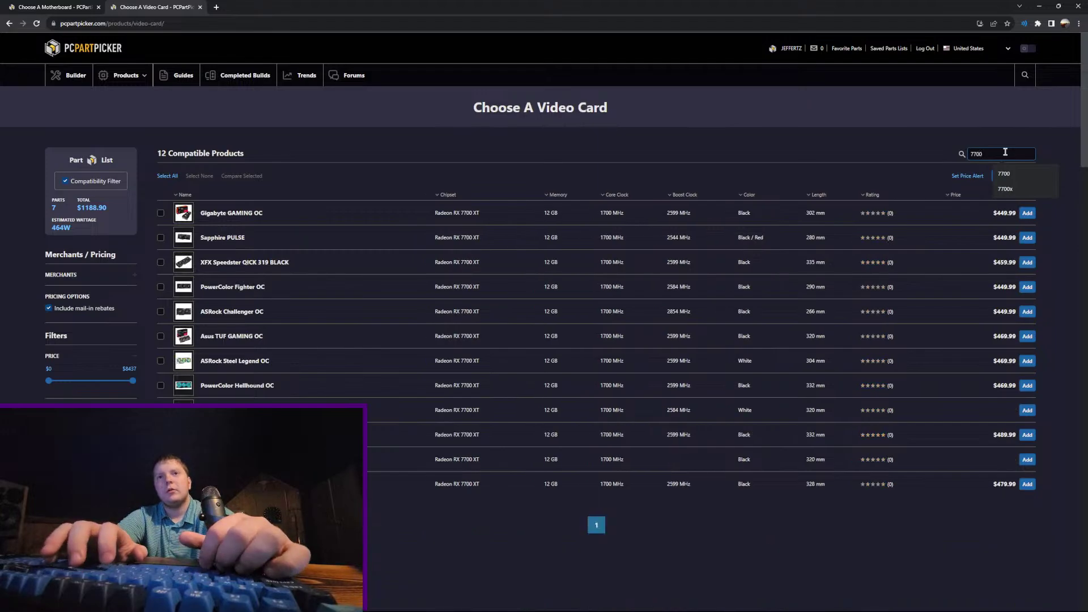
# Step: Search the video cards for 6800 instead, compare them sorted by price, and return to the part list
pyautogui.press('BackSpace')
pyautogui.press('BackSpace')
pyautogui.press('BackSpace')
pyautogui.press('BackSpace')
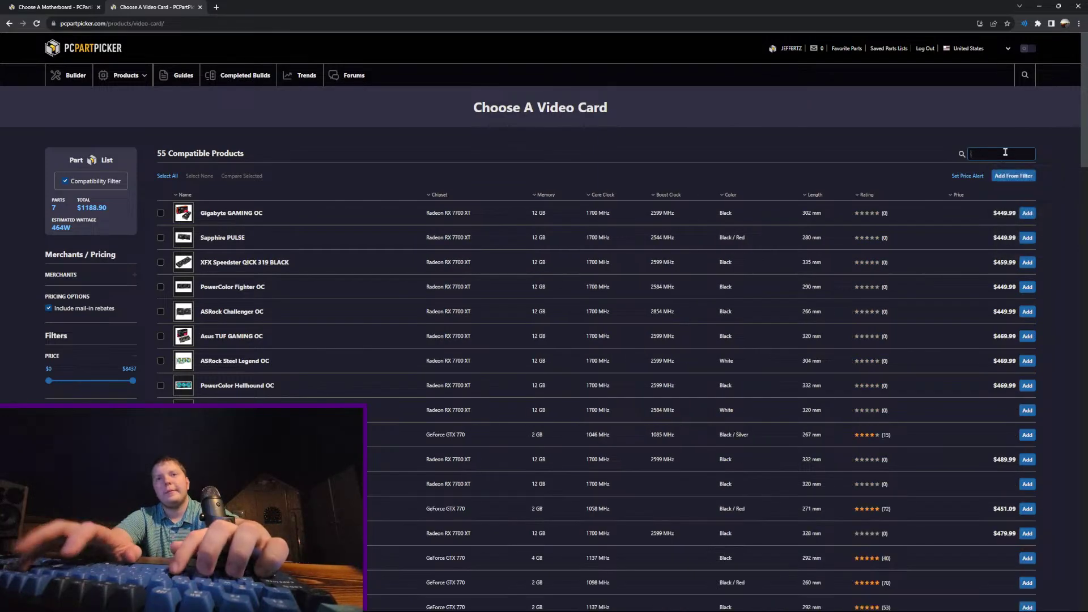
pyautogui.write('68')
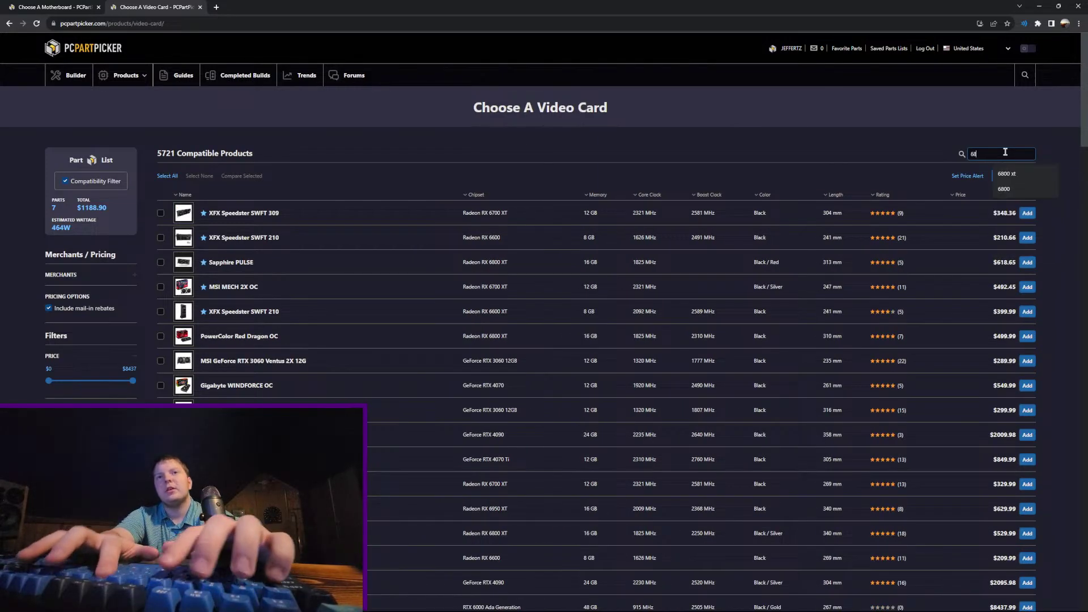
pyautogui.write('00')
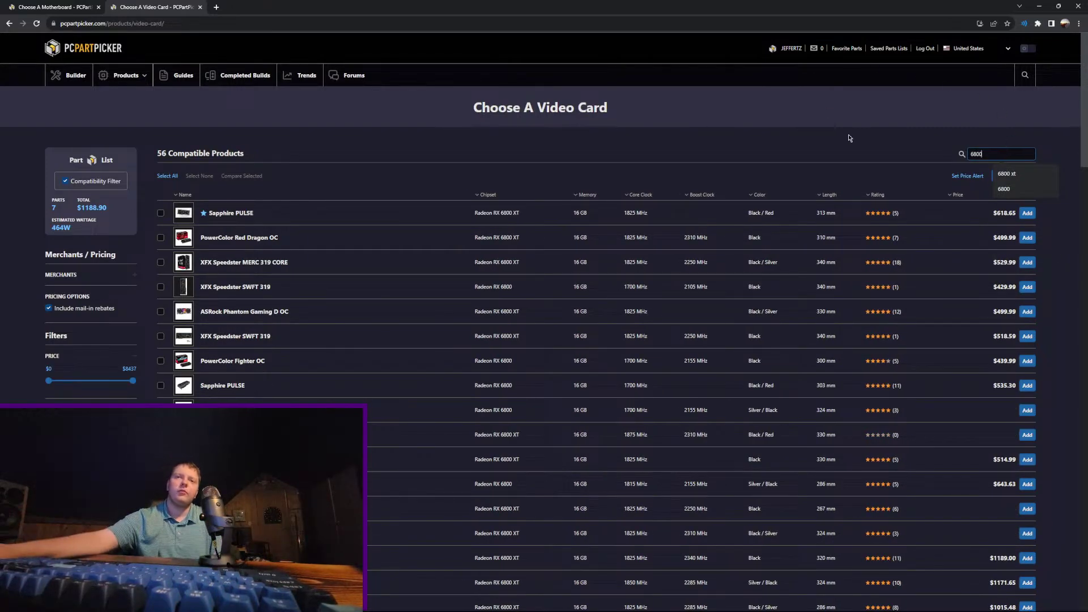
pyautogui.click(957, 195)
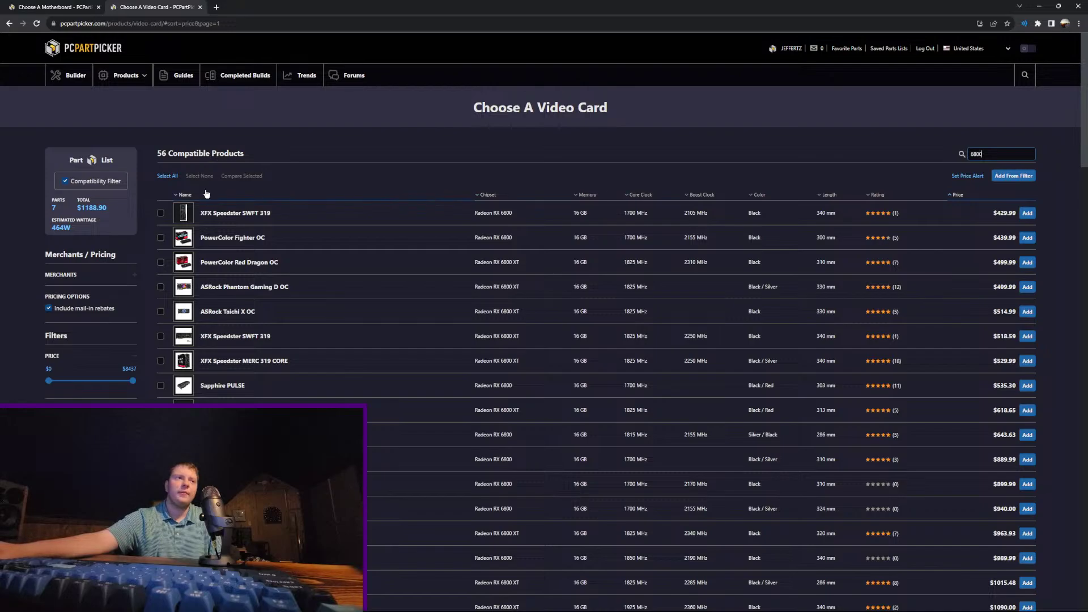
pyautogui.moveTo(187, 221)
pyautogui.click(71, 74)
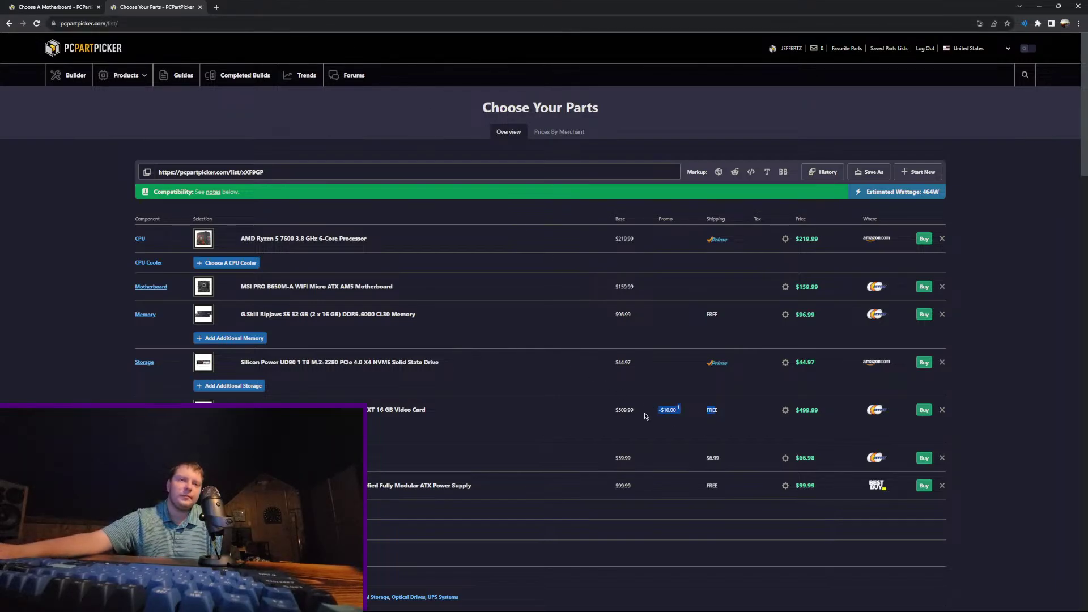
# Step: Save the current part list as a new saved list named "1200 dollar Gaming build", non-private with comments allowed
pyautogui.scroll(-3, 524, 428)
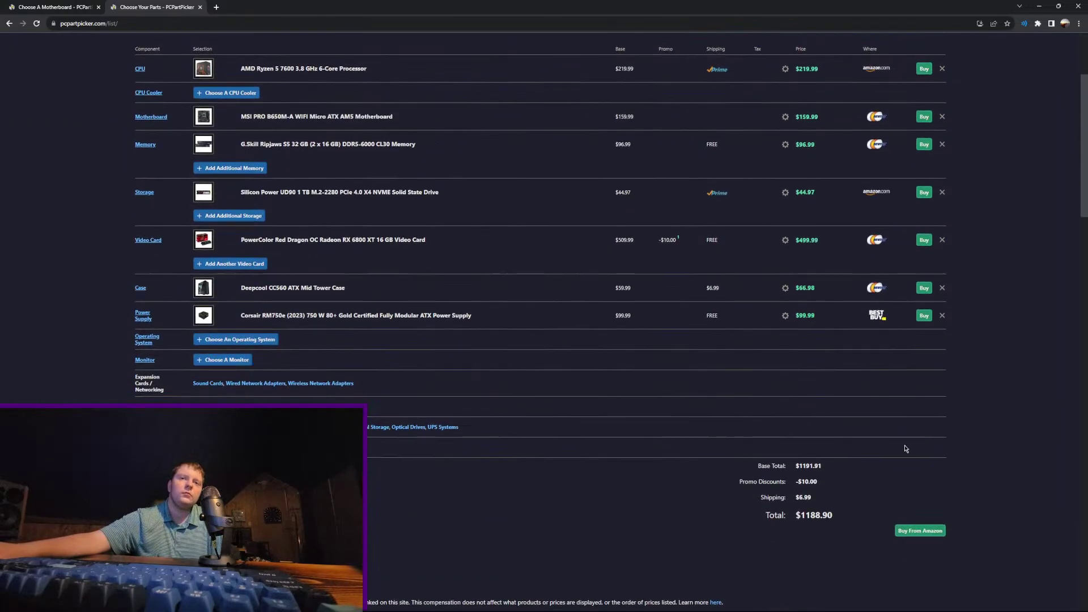
pyautogui.scroll(3, 906, 444)
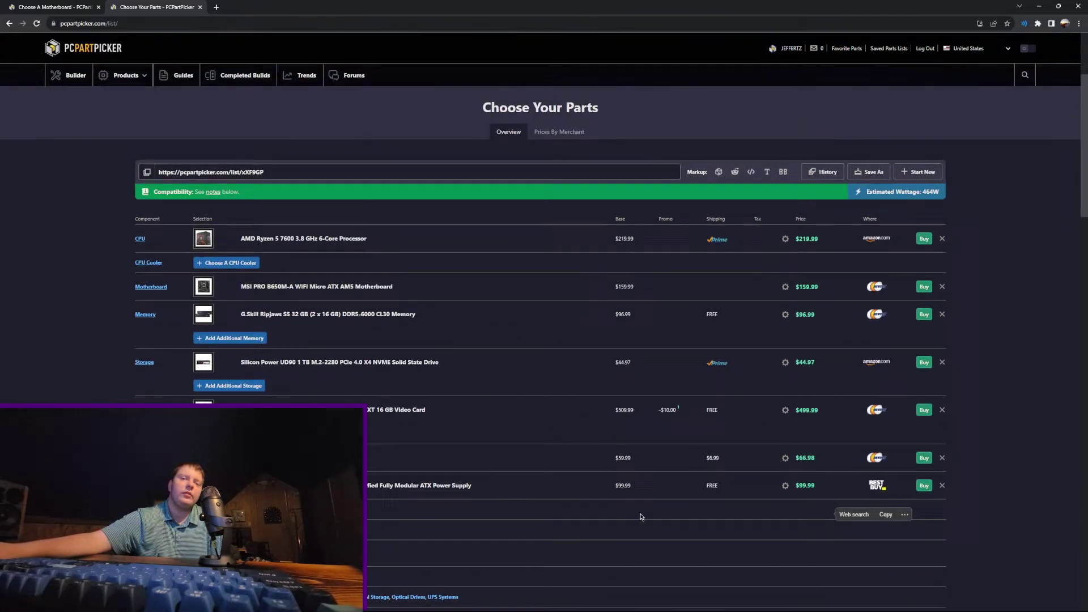
pyautogui.click(869, 171)
pyautogui.click(356, 145)
pyautogui.click(351, 146)
pyautogui.click(359, 157)
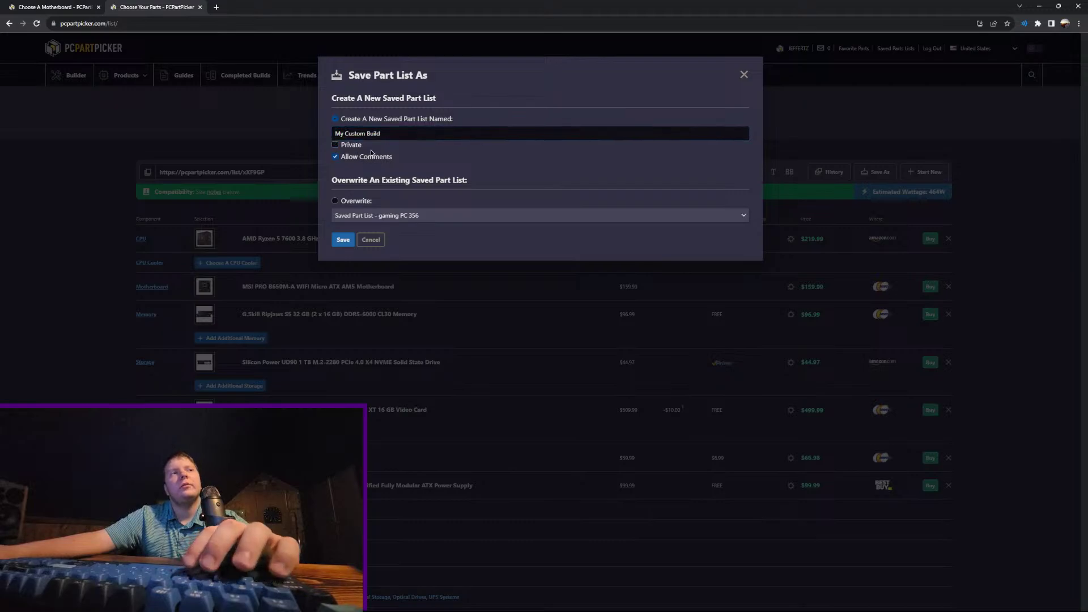
pyautogui.hotkey('shift', 'Tab')
pyautogui.hotkey('shift', 'Tab')
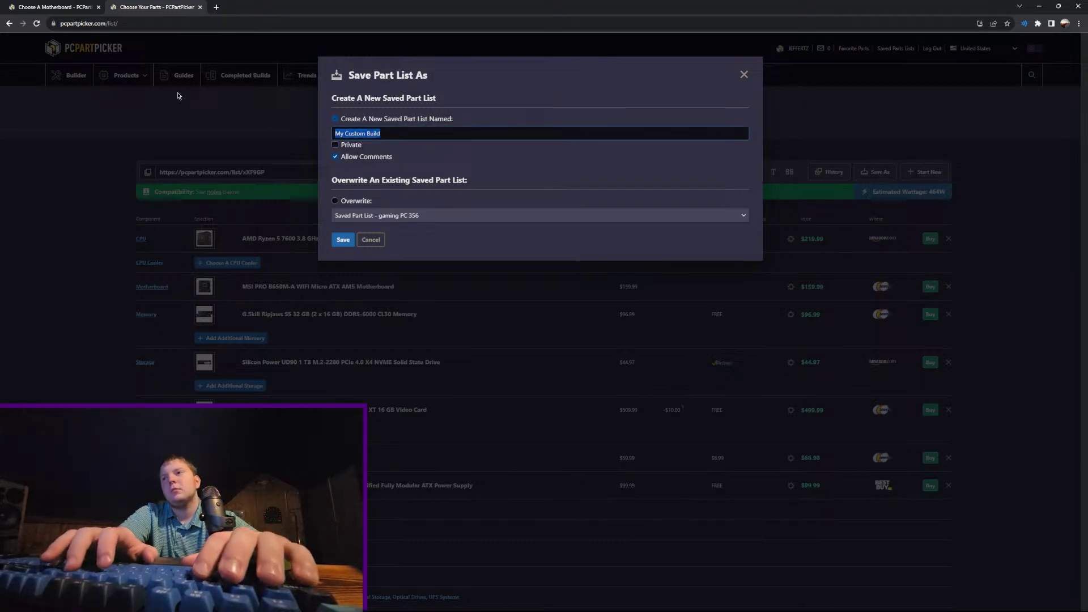
pyautogui.write('1200')
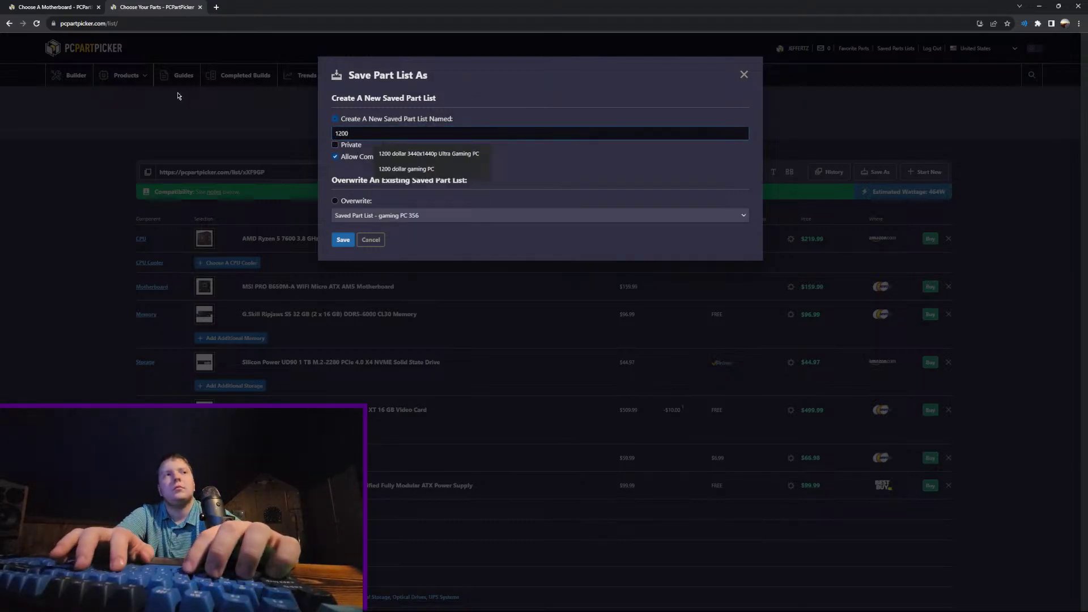
pyautogui.write(' dollar ')
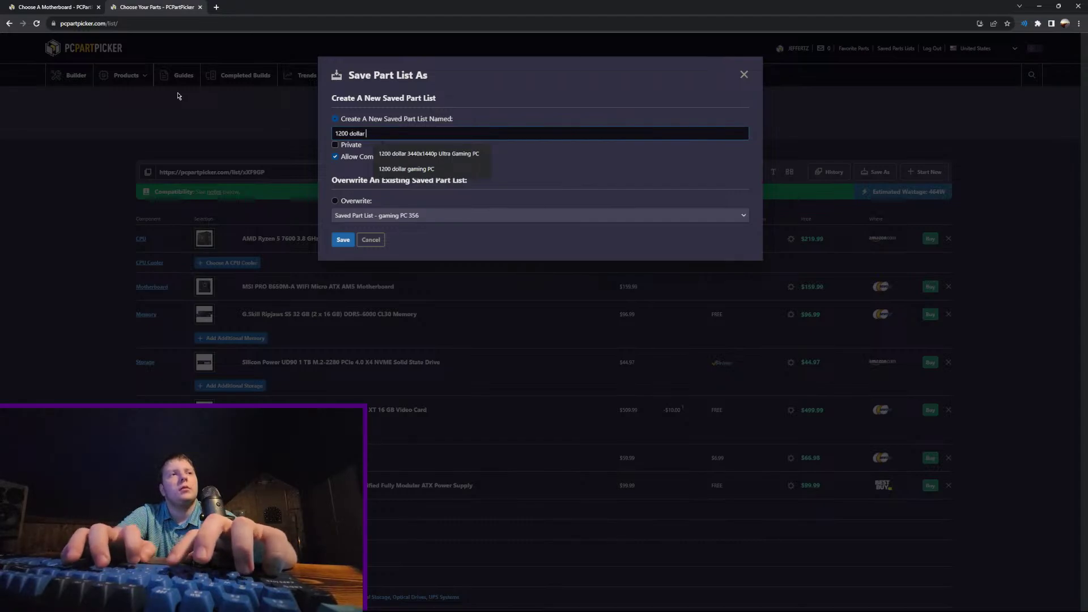
pyautogui.write('G')
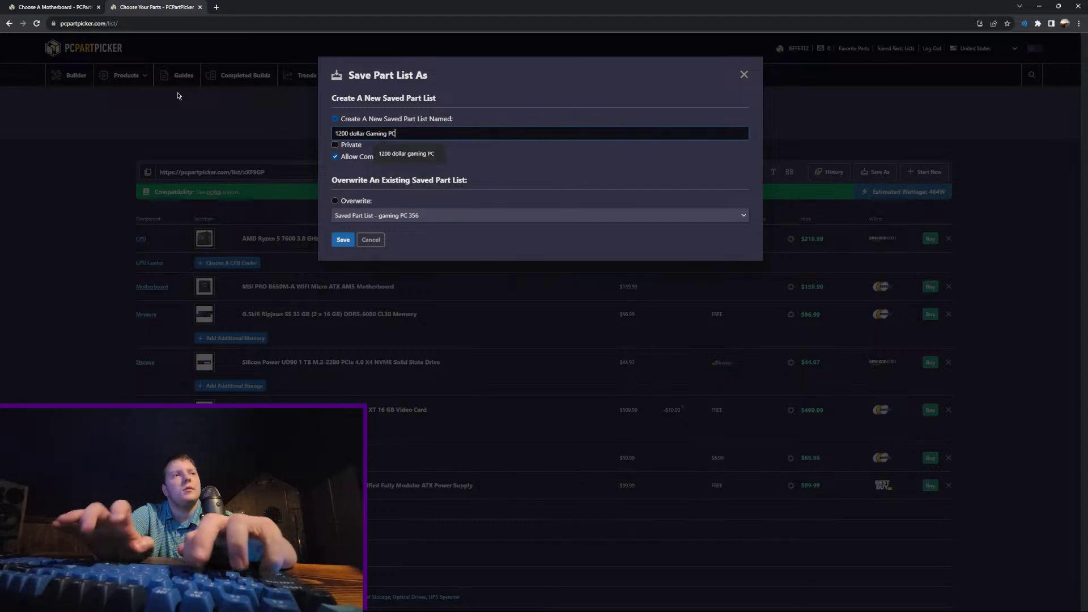
pyautogui.write('aming PC')
pyautogui.press('BackSpace')
pyautogui.press('BackSpace')
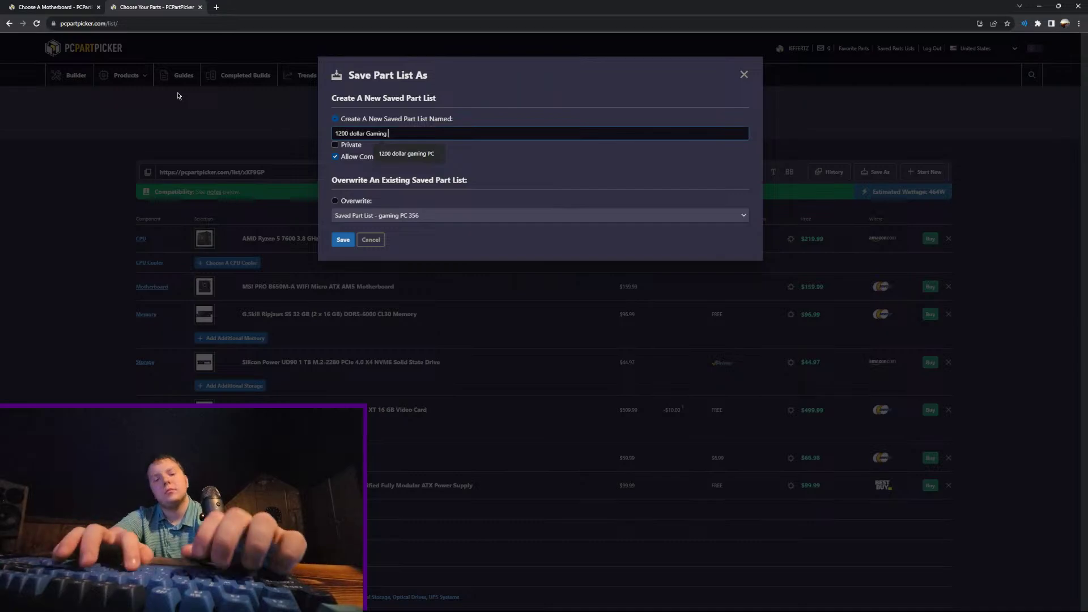
pyautogui.write('build')
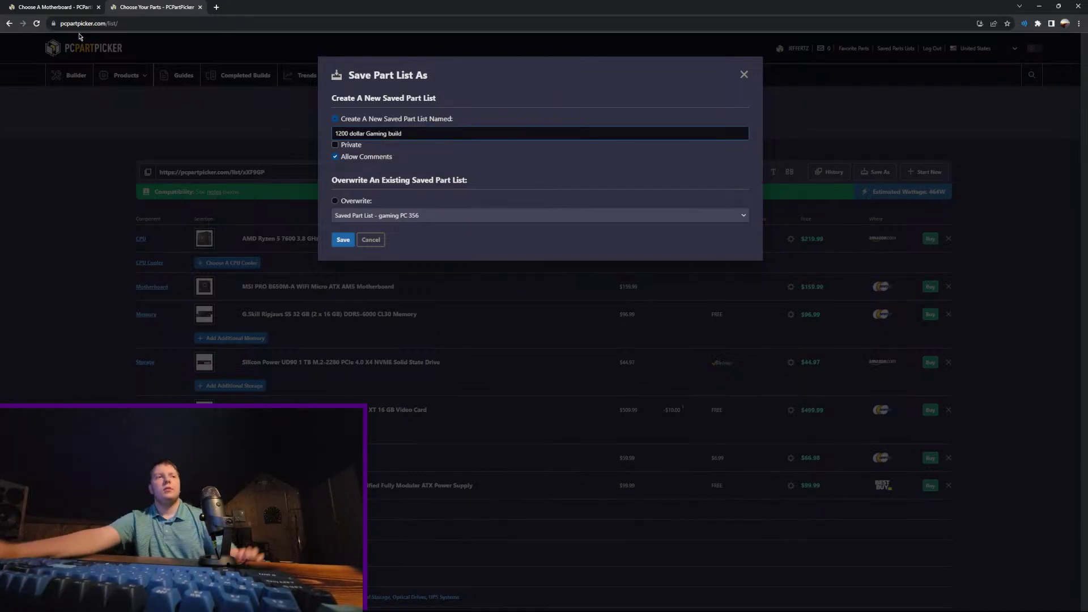
pyautogui.click(342, 240)
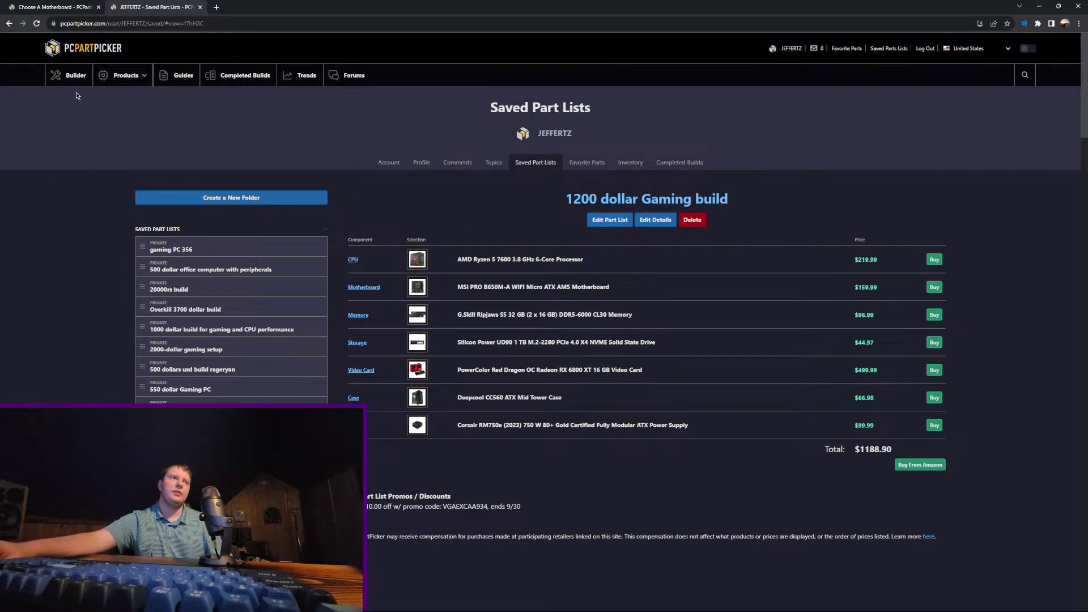
# Step: Start a new part list and add the AMD Ryzen 5 7600 as its CPU, searching for 7600 and sorting by price
pyautogui.click(74, 75)
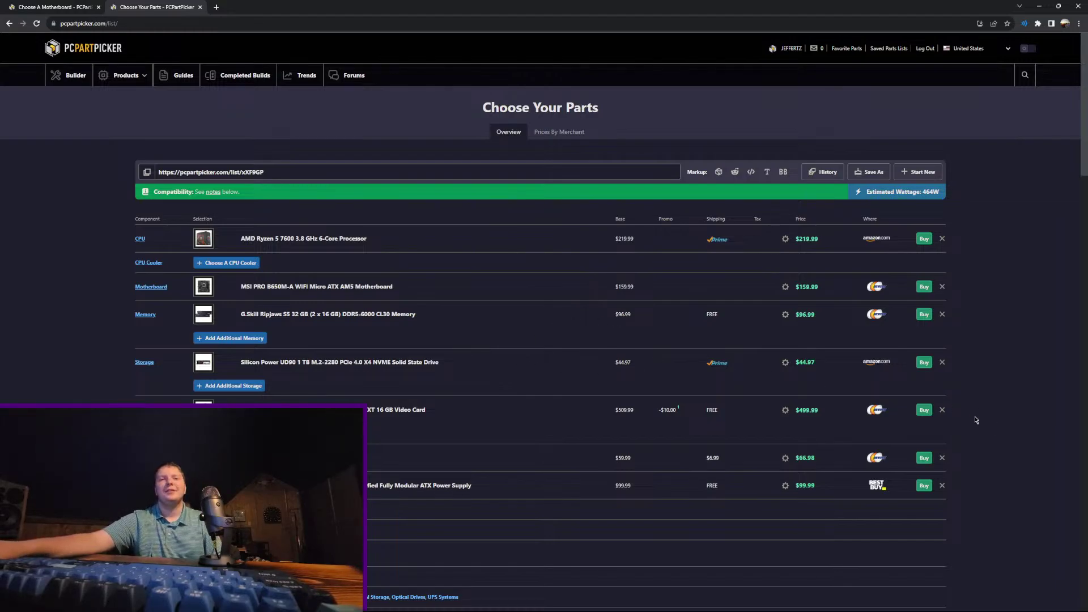
pyautogui.click(918, 171)
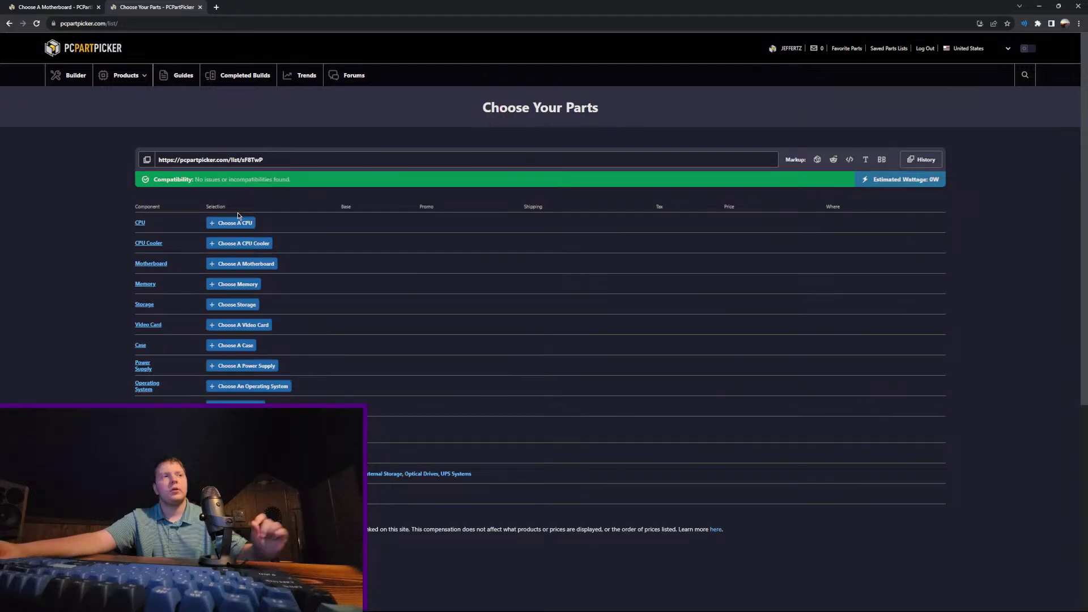
pyautogui.click(237, 223)
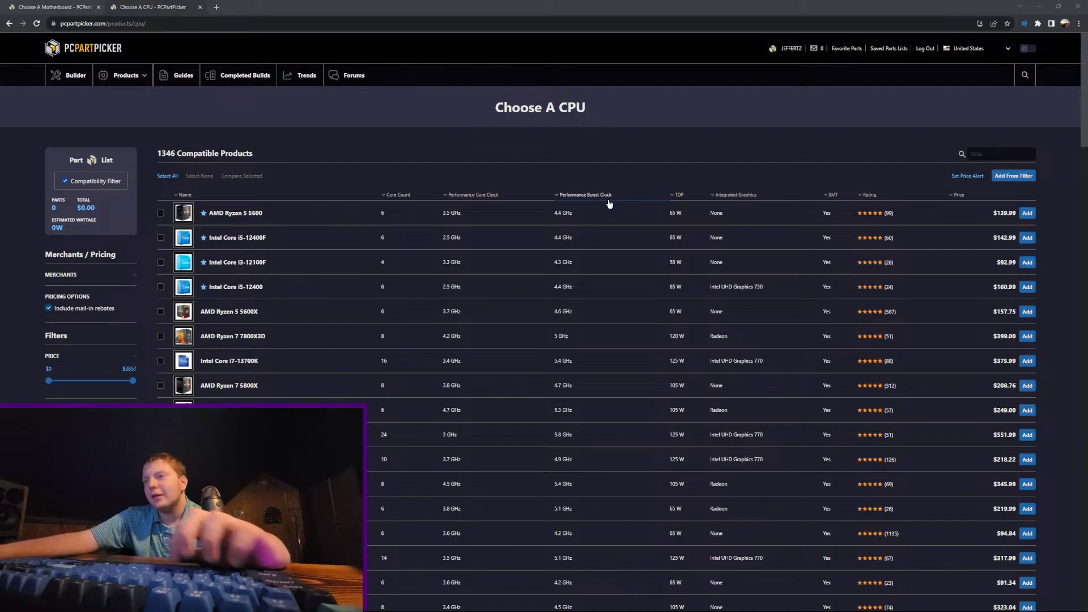
pyautogui.click(976, 153)
pyautogui.click(981, 150)
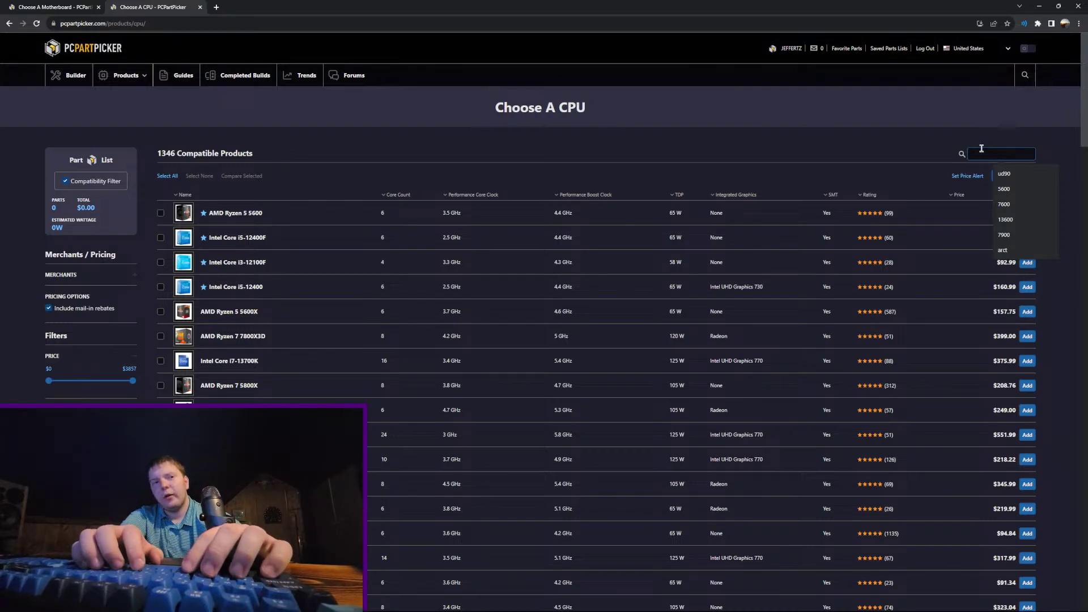
pyautogui.write('77')
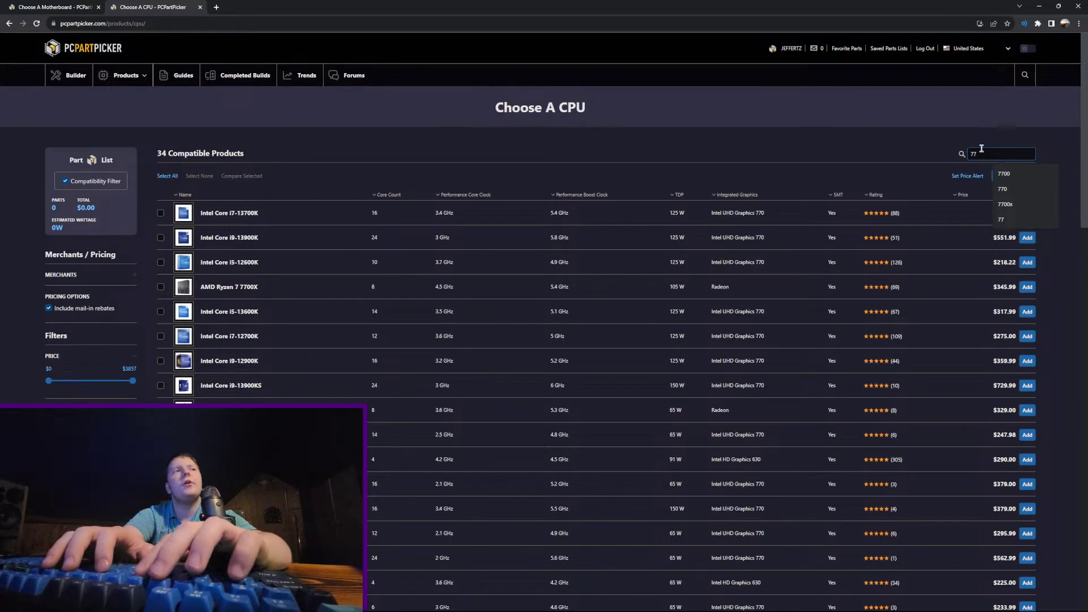
pyautogui.press('BackSpace')
pyautogui.write('600')
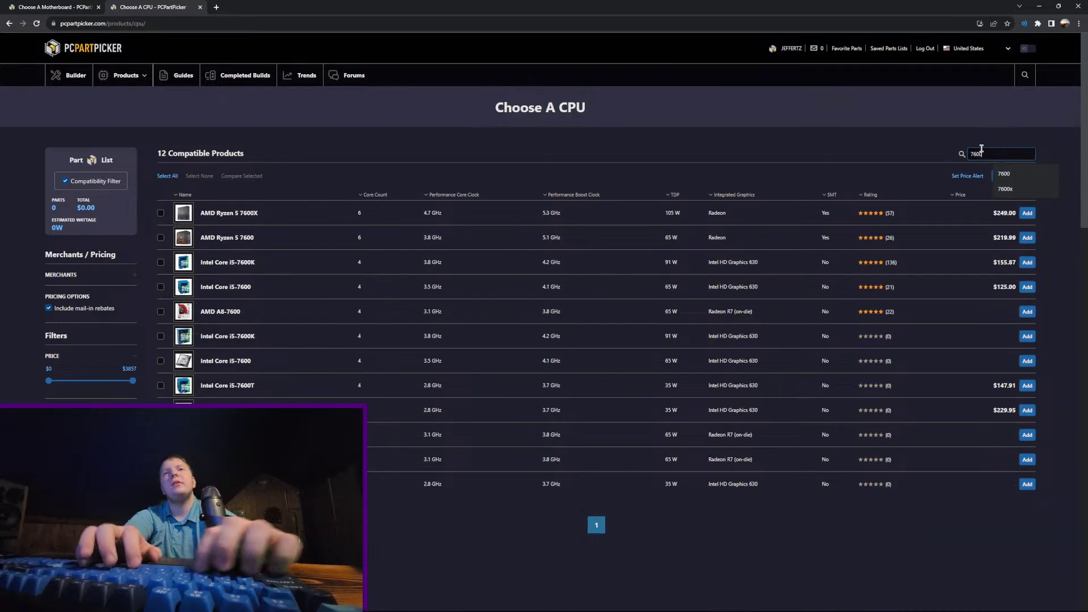
pyautogui.click(961, 195)
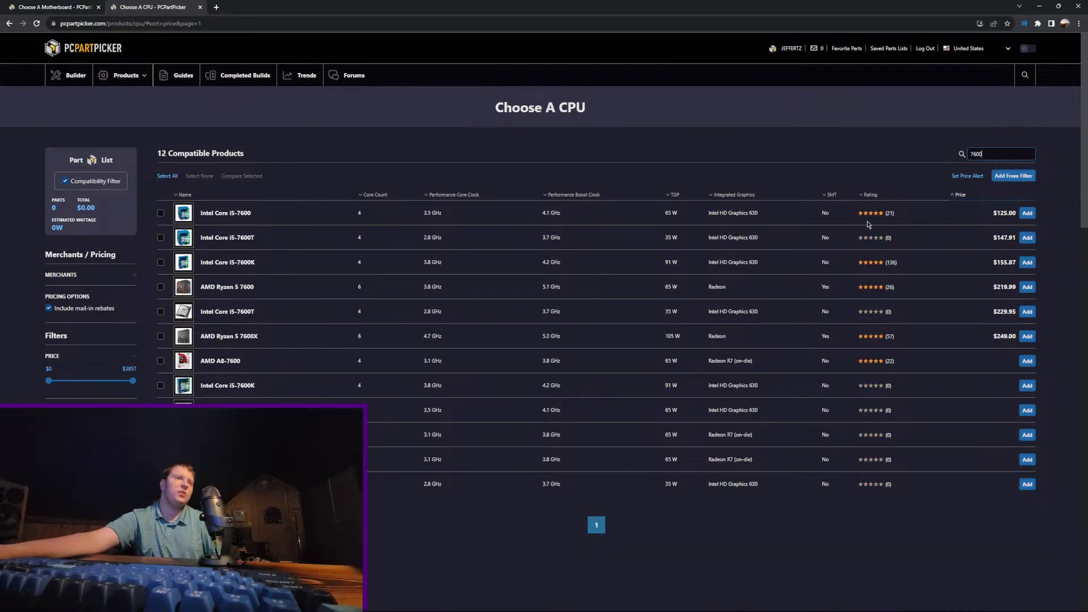
pyautogui.click(1028, 287)
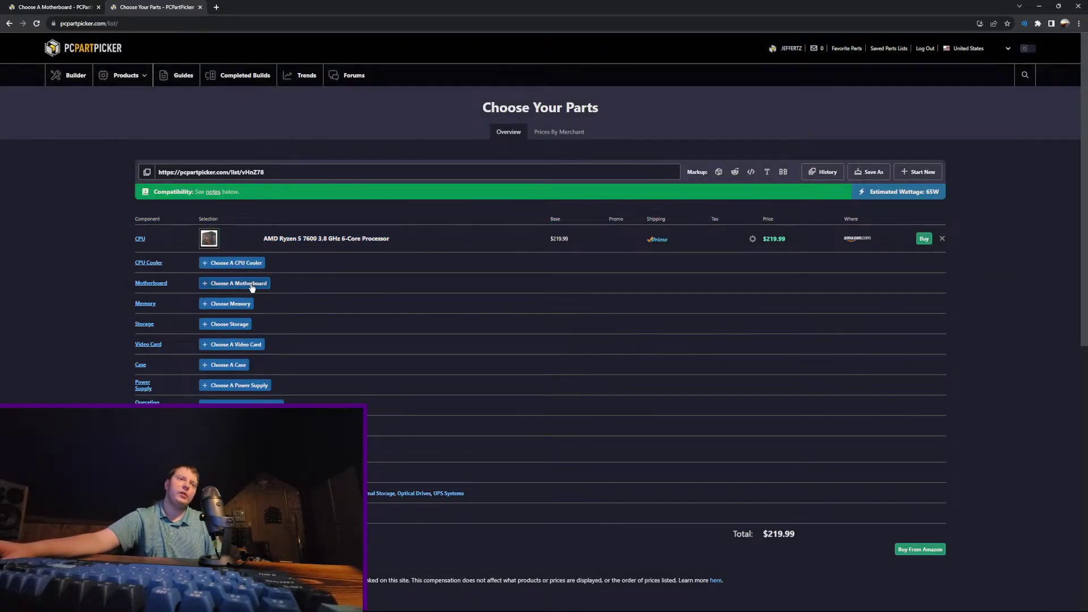
# Step: Search the CPU coolers for phant and mark the Thermalright Phantom Spirit 120 SE as a favorite part
pyautogui.click(253, 263)
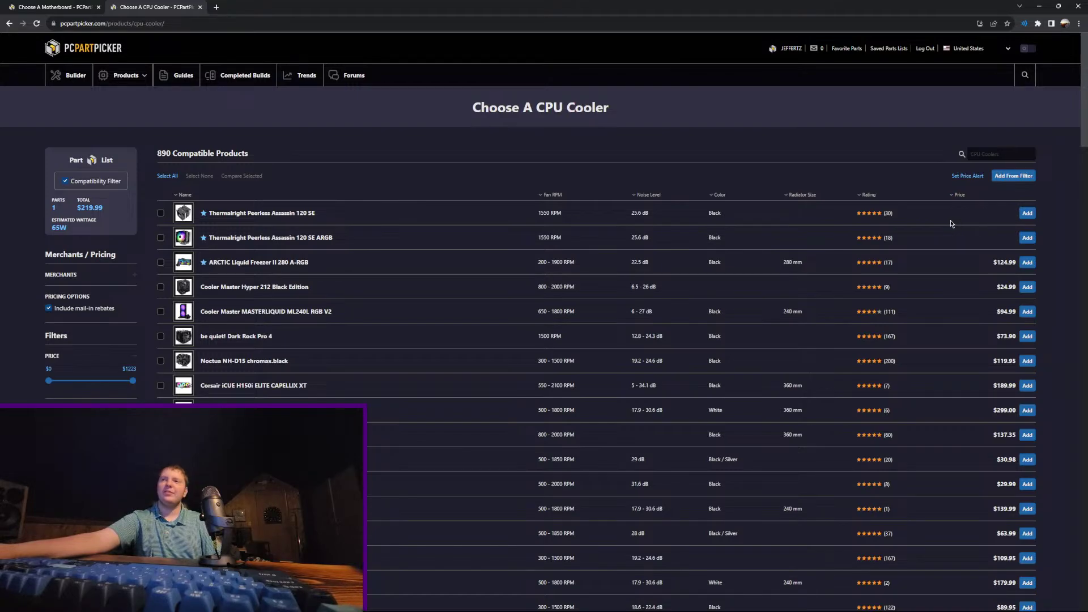
pyautogui.moveTo(908, 221); pyautogui.dragTo(828, 212)
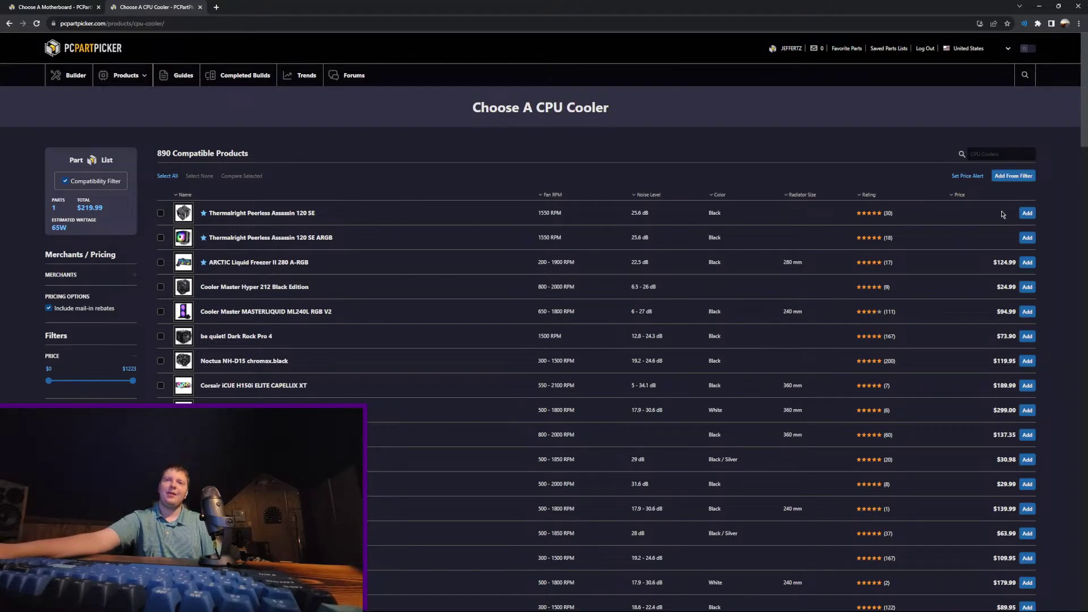
pyautogui.click(998, 154)
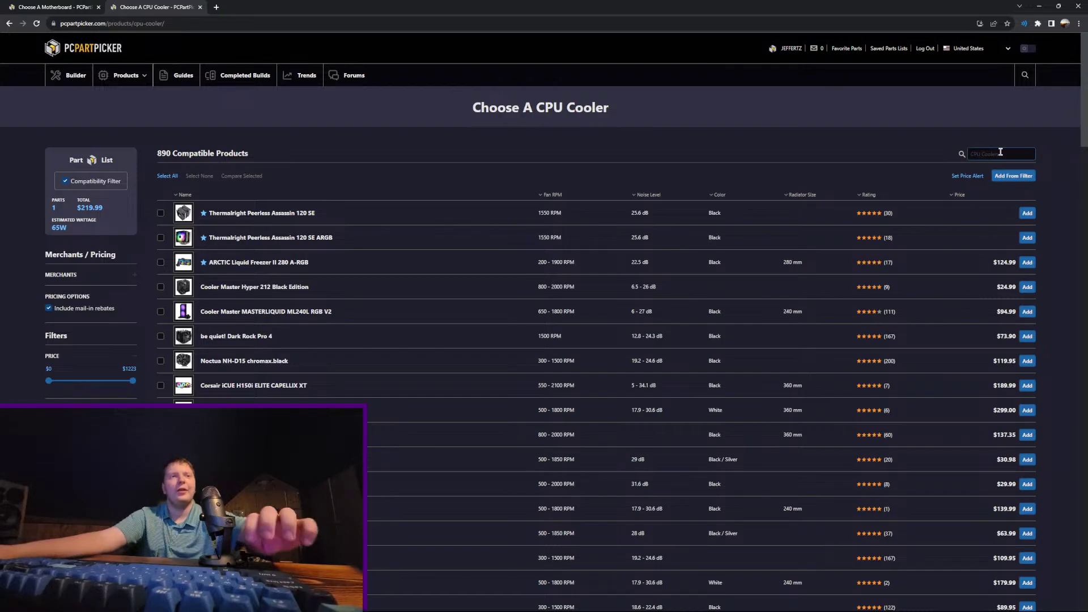
pyautogui.write('phant')
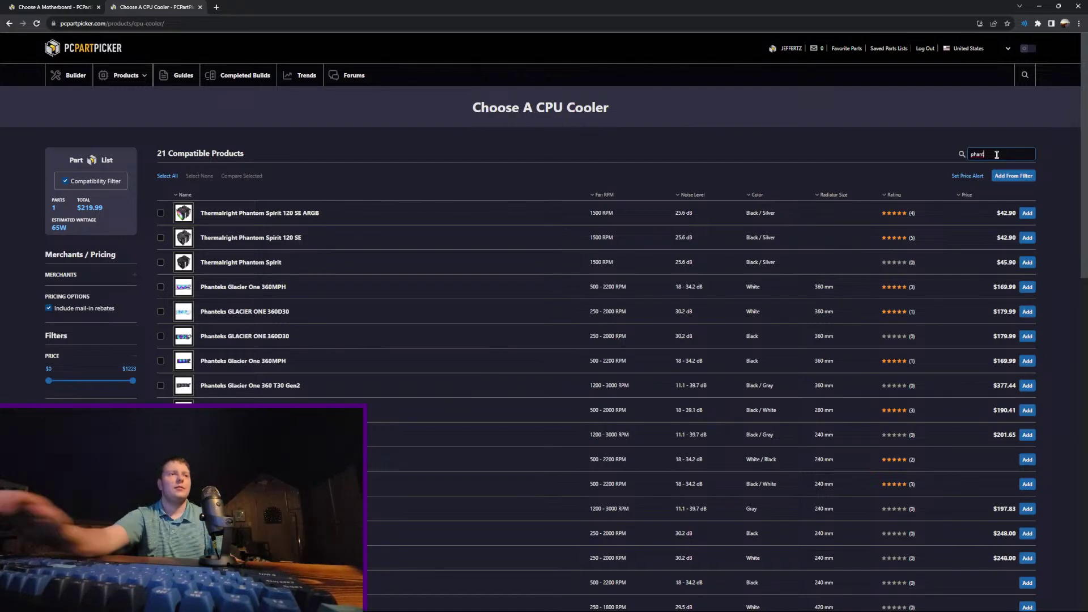
pyautogui.click(247, 235)
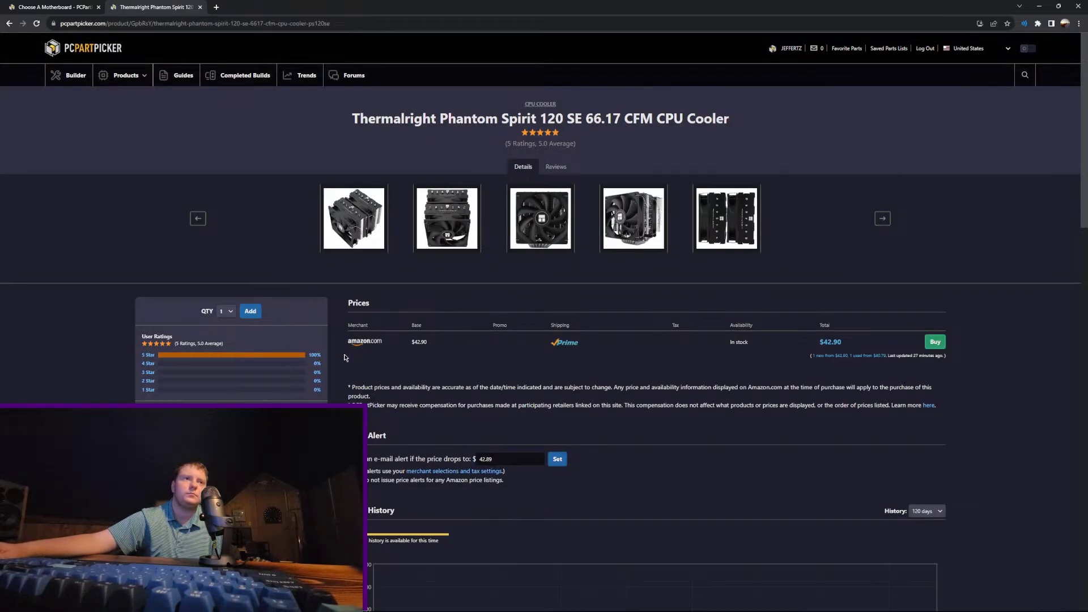
pyautogui.scroll(-1, 344, 357)
pyautogui.click(222, 397)
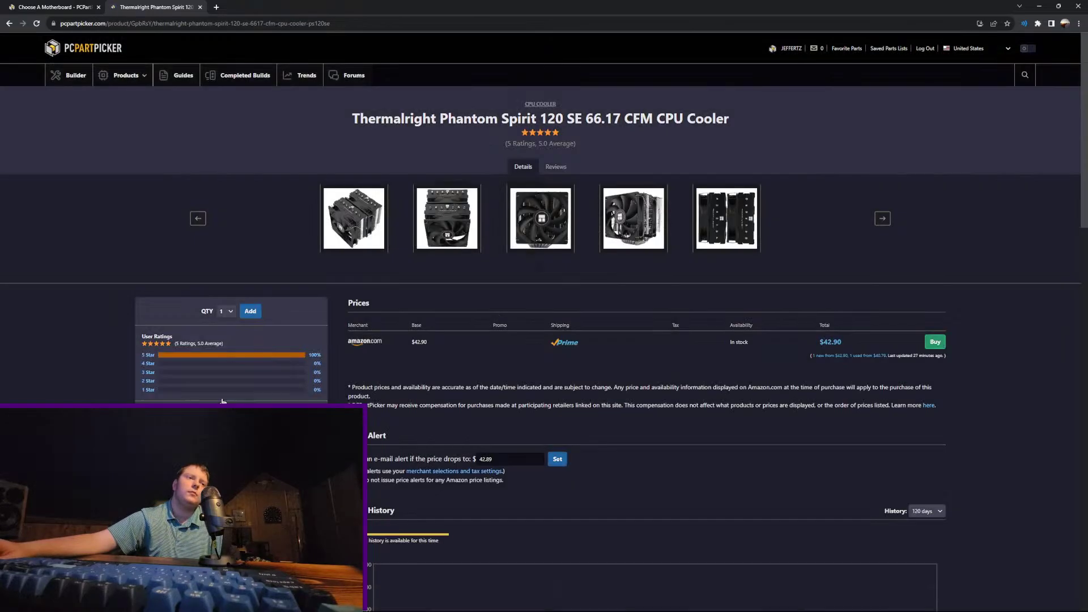
# Step: Return to the part list and add the Thermalright Phantom Spirit 120 SE as the CPU cooler
pyautogui.click(70, 75)
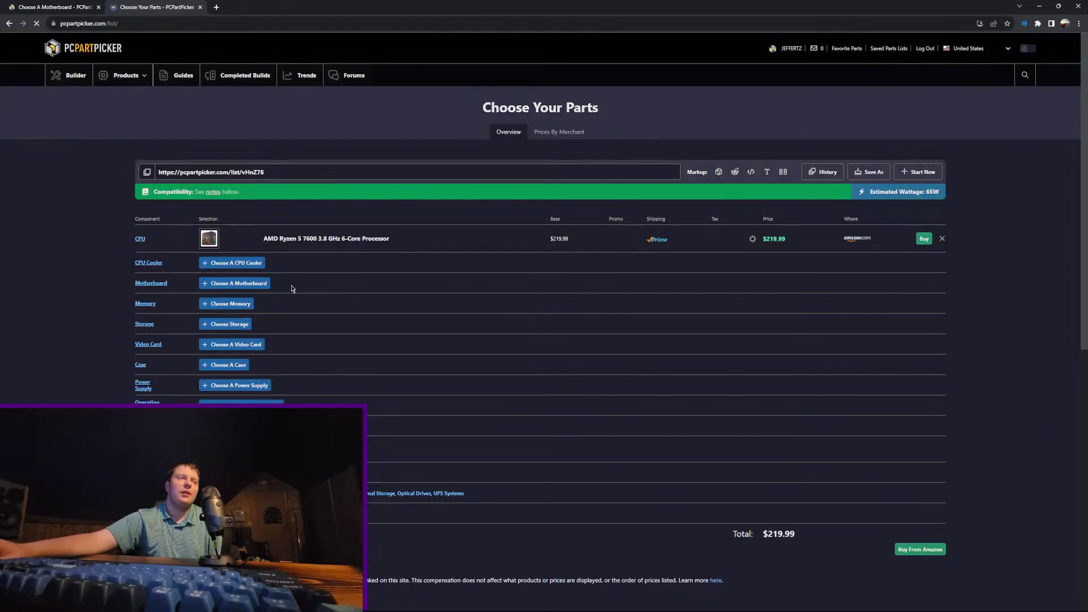
pyautogui.click(260, 263)
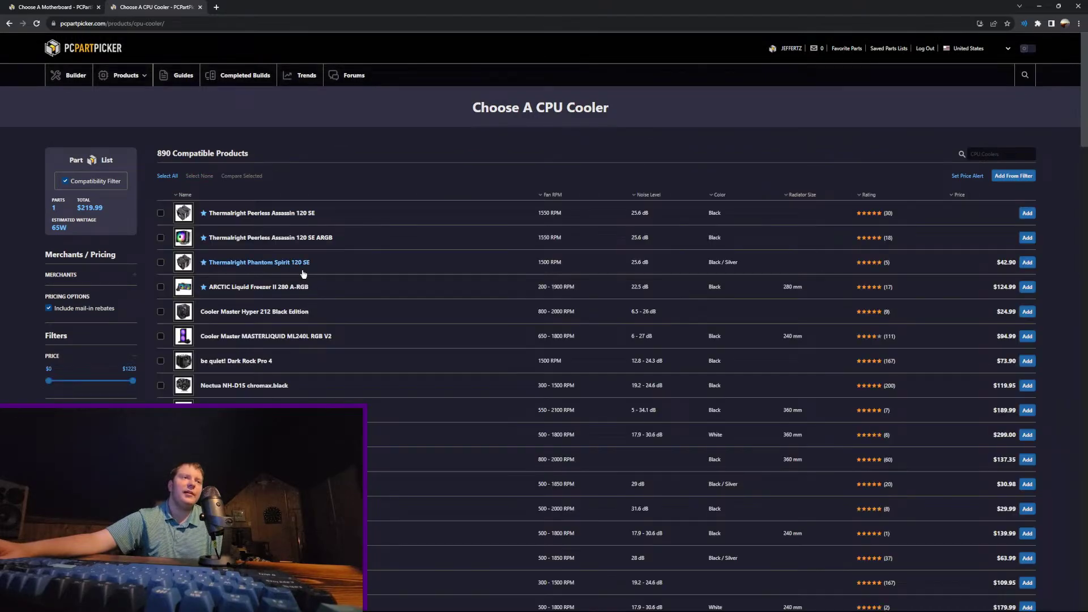
pyautogui.click(1028, 263)
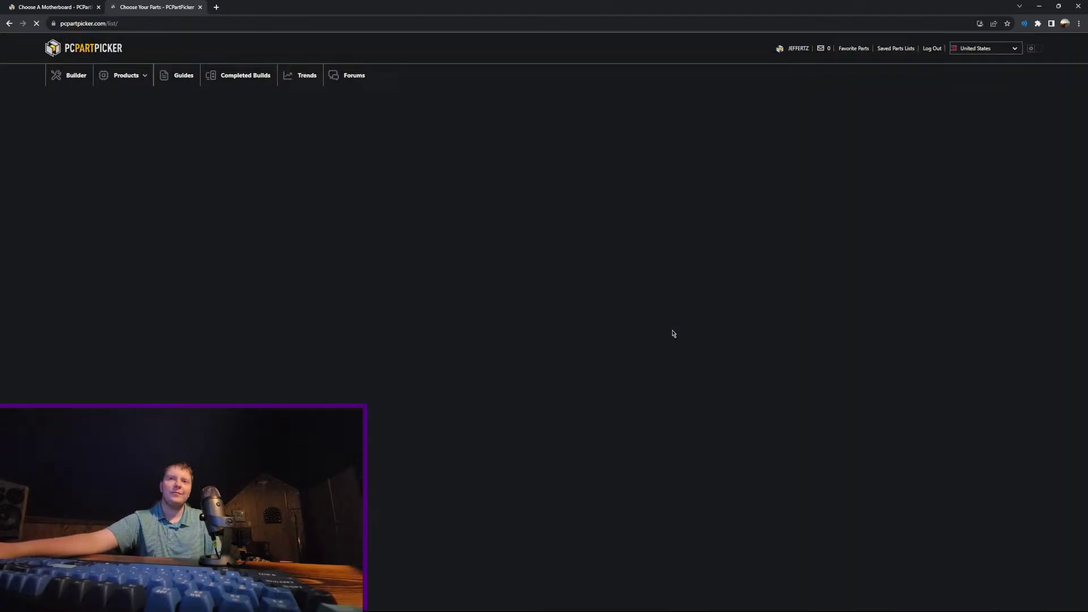
# Step: Add the MSI MAG B650 TOMAHAWK WIFI motherboard and the G.Skill Ripjaws S5 32 GB DDR5-6000 CL30 memory to the list
pyautogui.scroll(-1, 537, 384)
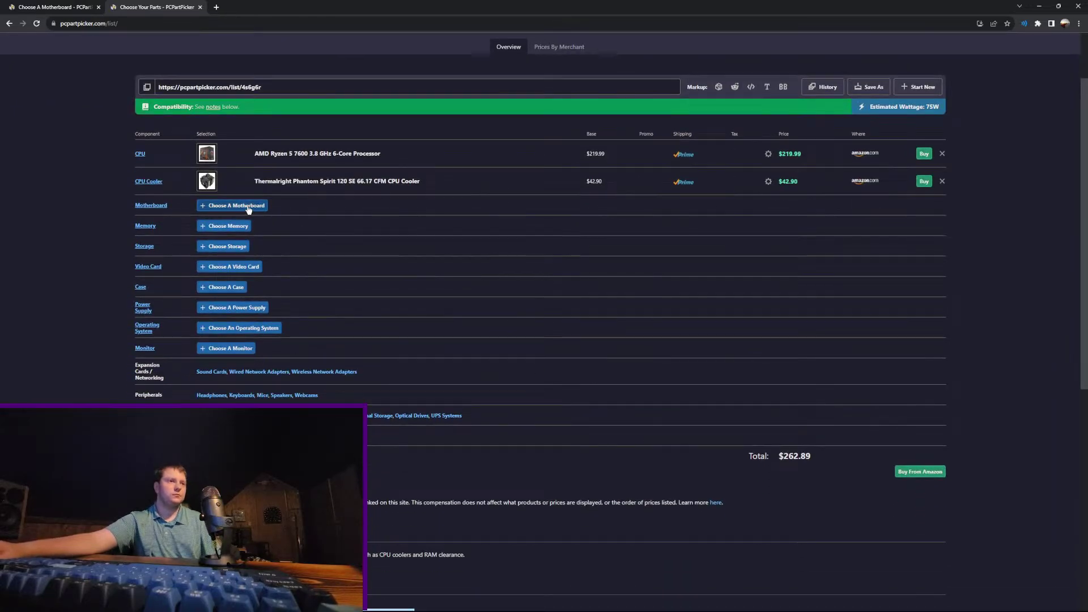
pyautogui.click(249, 205)
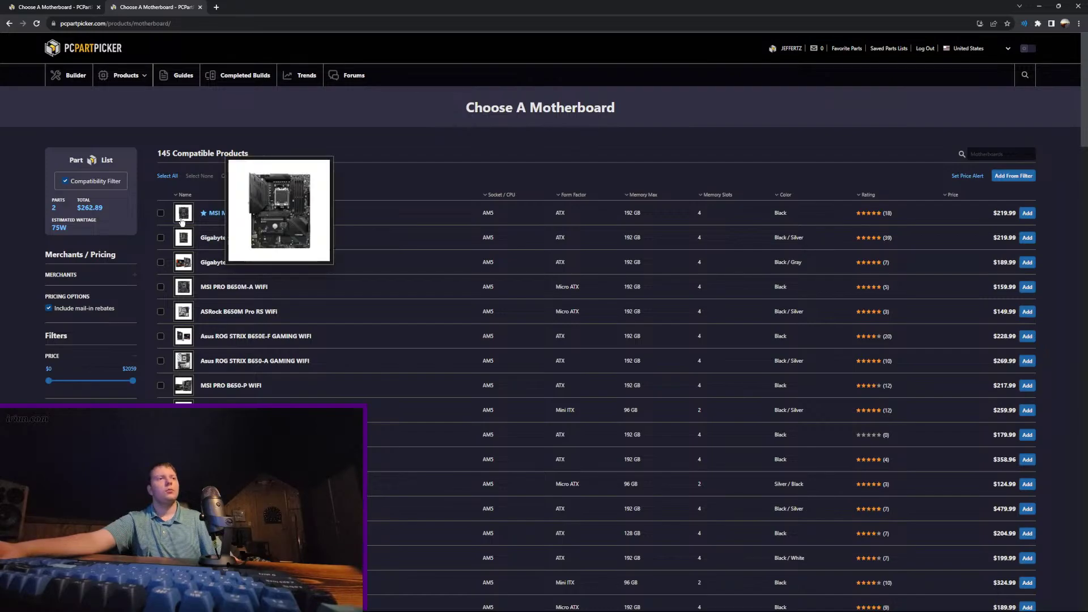
pyautogui.click(1027, 213)
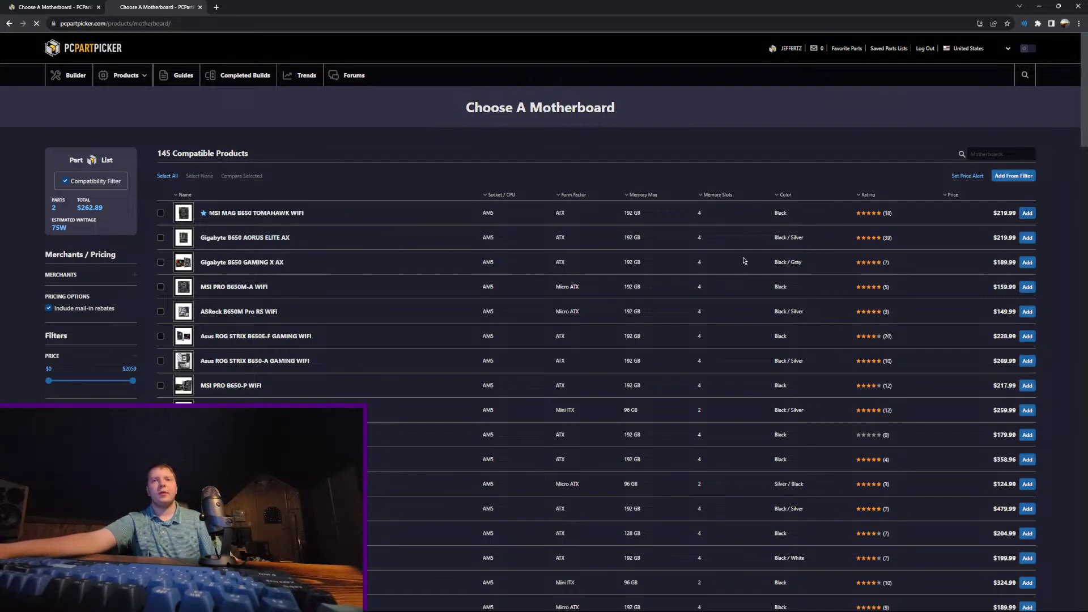
pyautogui.click(217, 319)
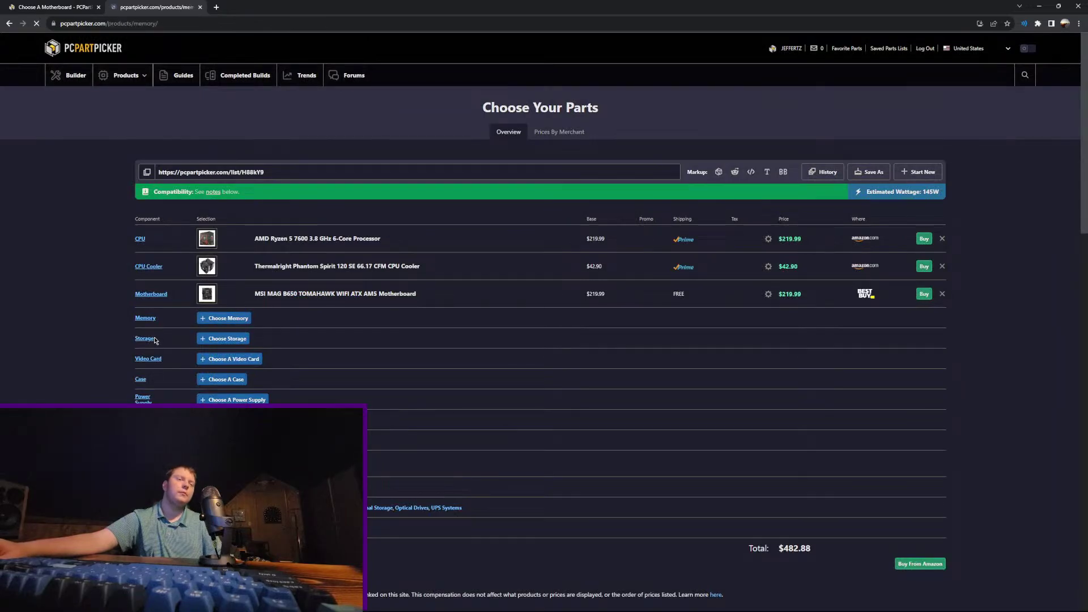
pyautogui.click(1028, 214)
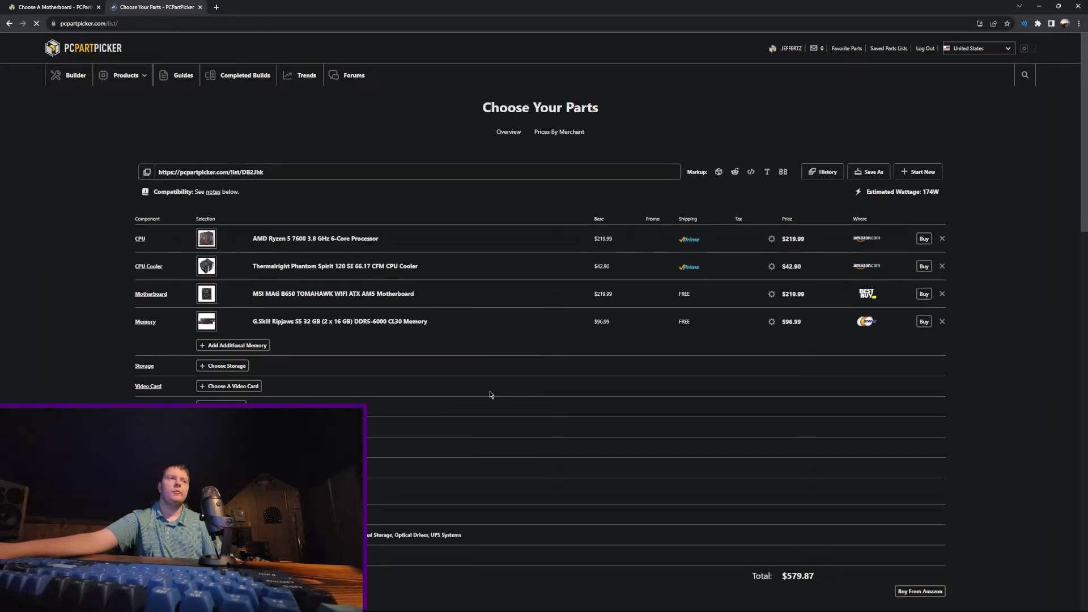
# Step: Add the 2 TB Silicon Power UD90 NVMe drive as the list's storage
pyautogui.click(236, 366)
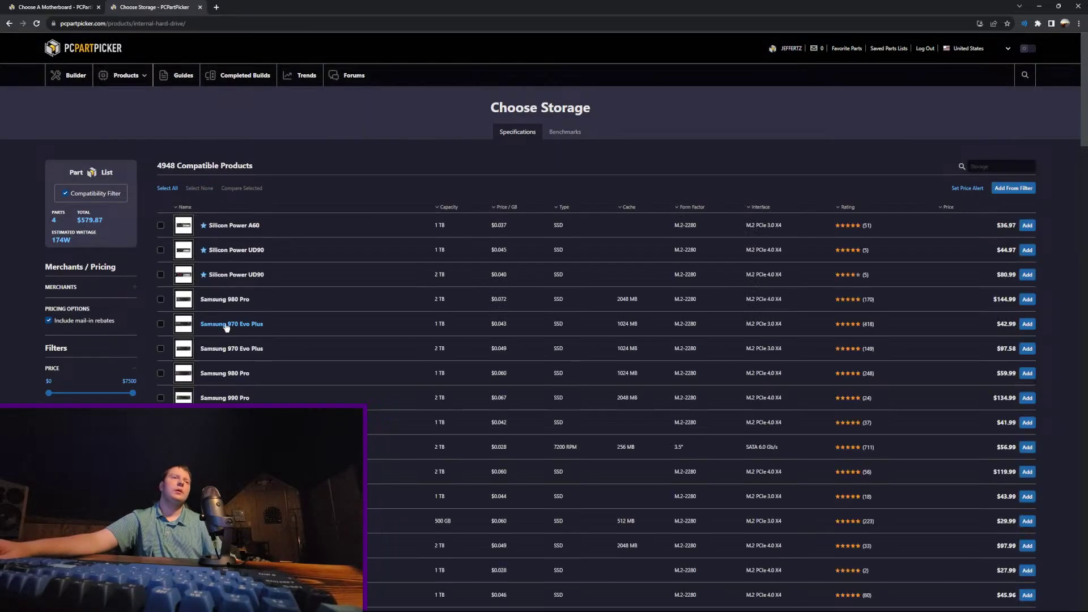
pyautogui.moveTo(193, 262)
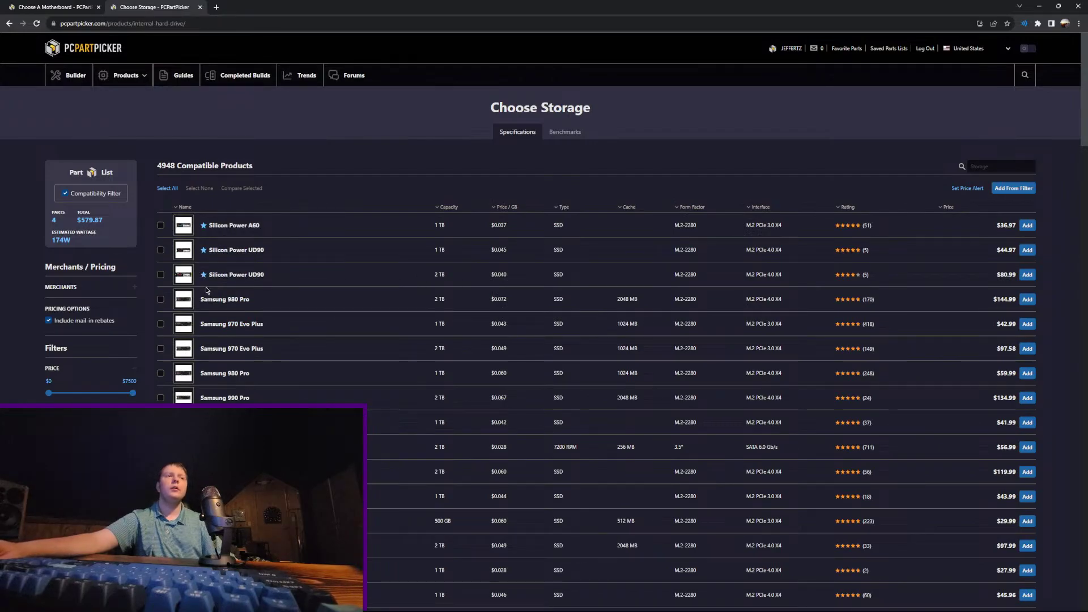
pyautogui.click(1028, 274)
pyautogui.scroll(-3, 684, 343)
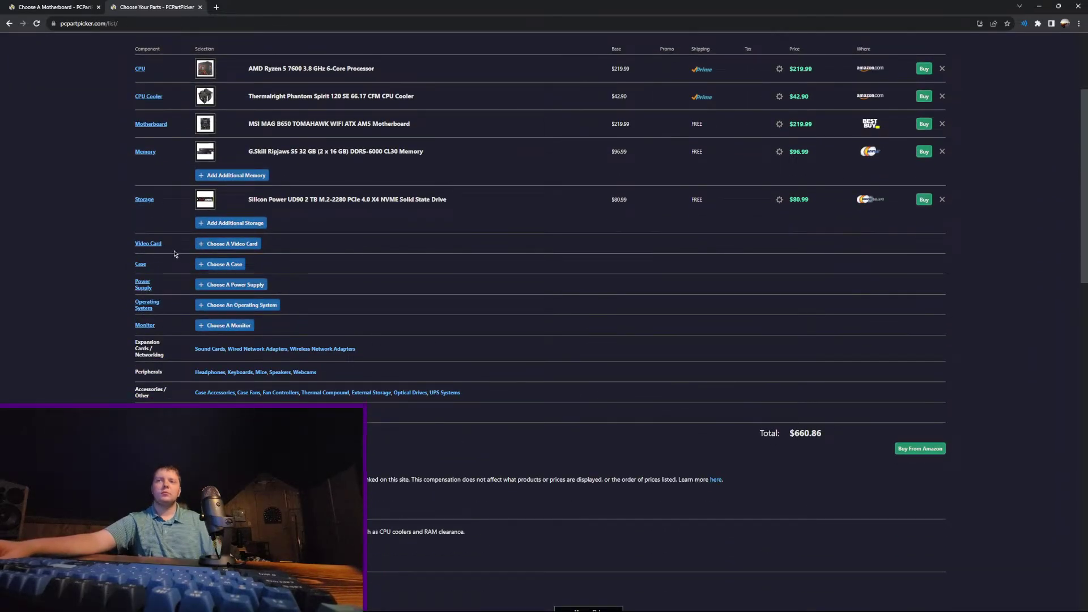
# Step: Search the video cards for 7900 xt and sort the results by price from lowest to highest
pyautogui.click(221, 245)
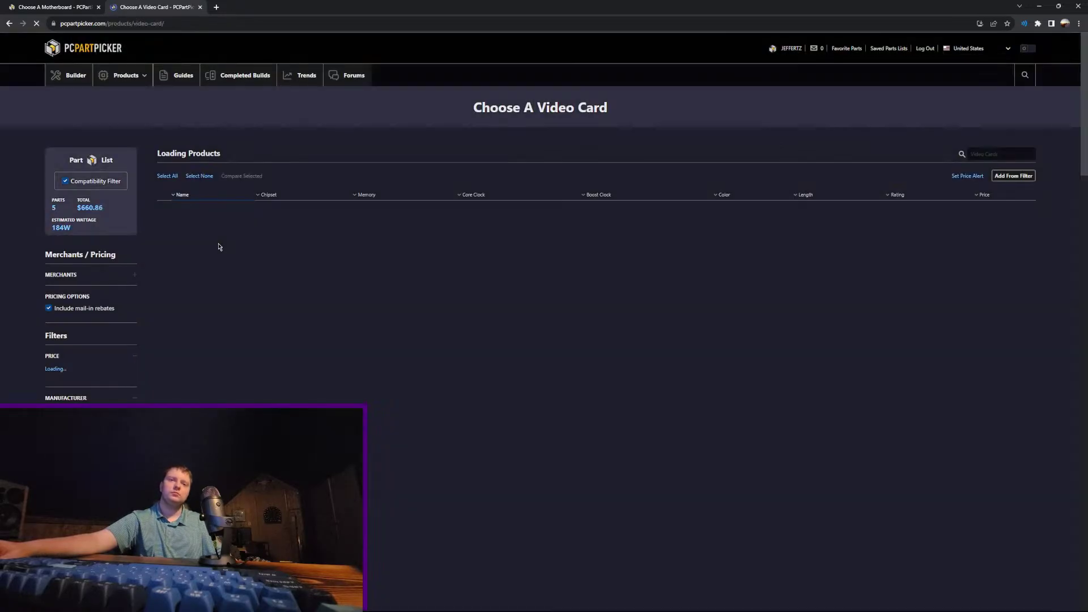
pyautogui.click(1014, 149)
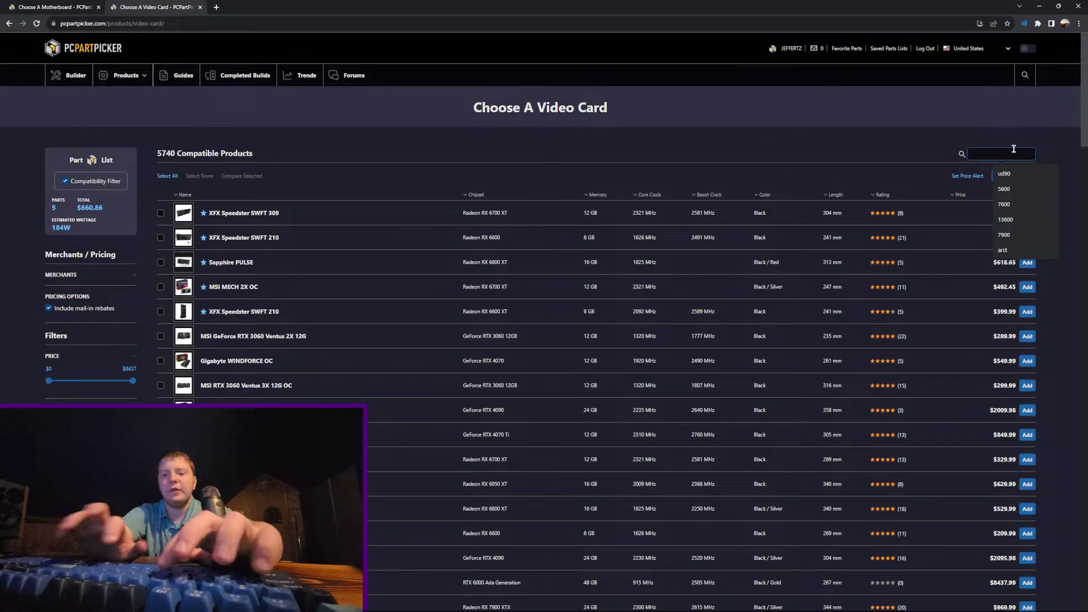
pyautogui.write('7900 xt')
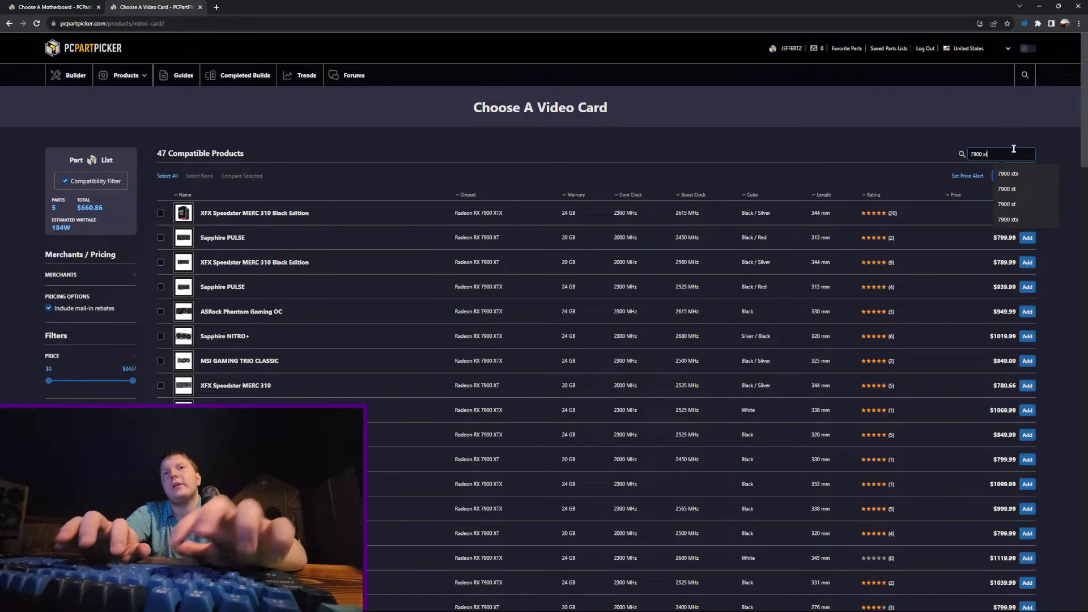
pyautogui.click(956, 195)
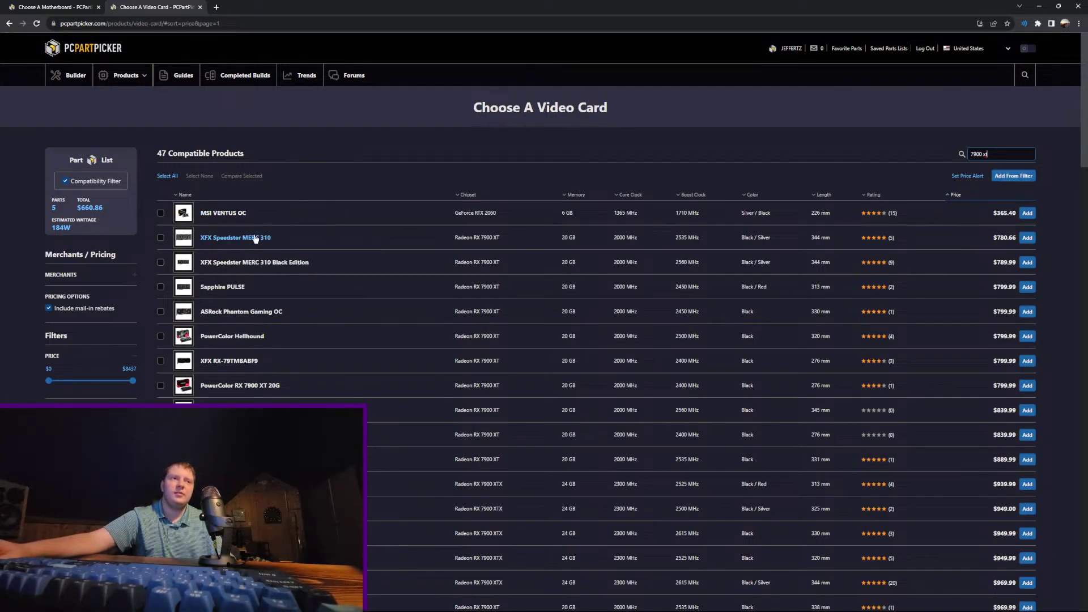
pyautogui.click(1026, 246)
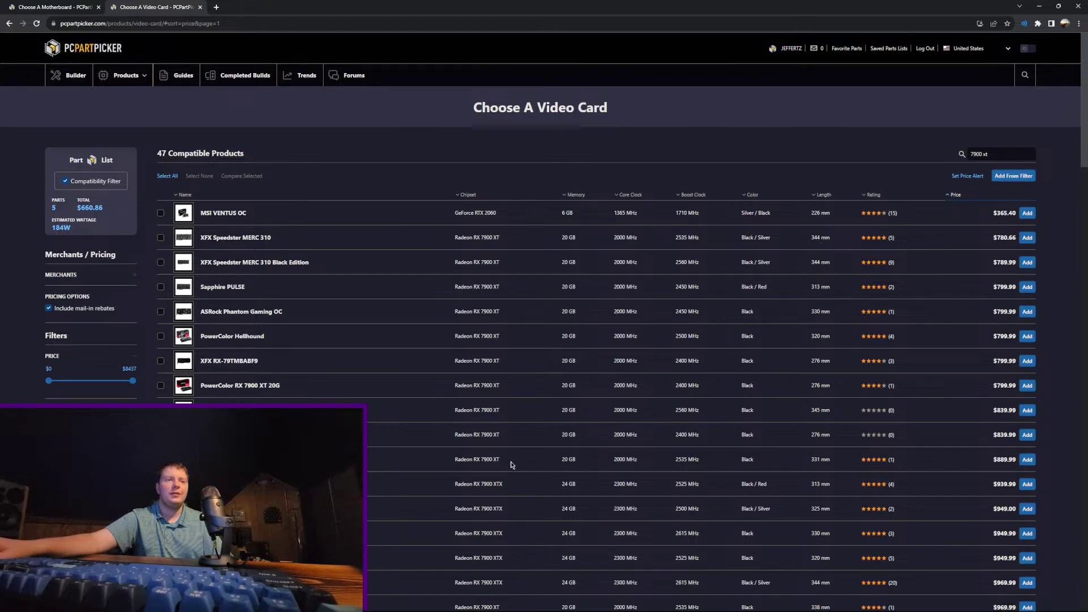
# Step: Examine the price-sorted Radeon RX 7900 XT and XTX cards, comparing their memory and prices
pyautogui.moveTo(514, 460)
pyautogui.mouseDown()
pyautogui.moveTo(417, 335)
pyautogui.moveTo(403, 267)
pyautogui.moveTo(413, 242)
pyautogui.moveTo(465, 391)
pyautogui.moveTo(511, 460)
pyautogui.mouseUp()
pyautogui.scroll(-2, 505, 461)
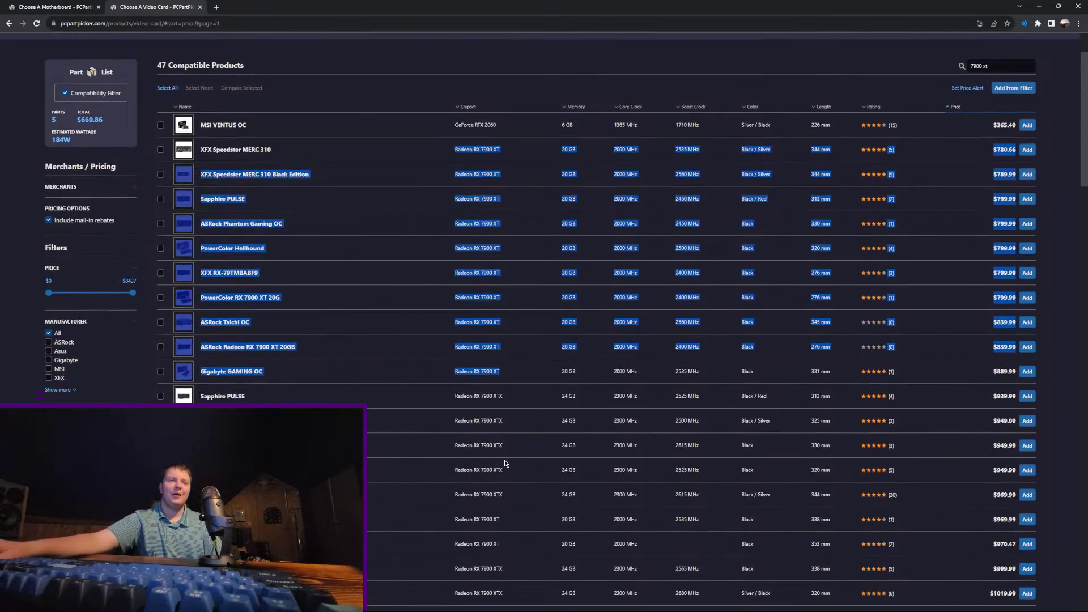
pyautogui.scroll(-8, 505, 462)
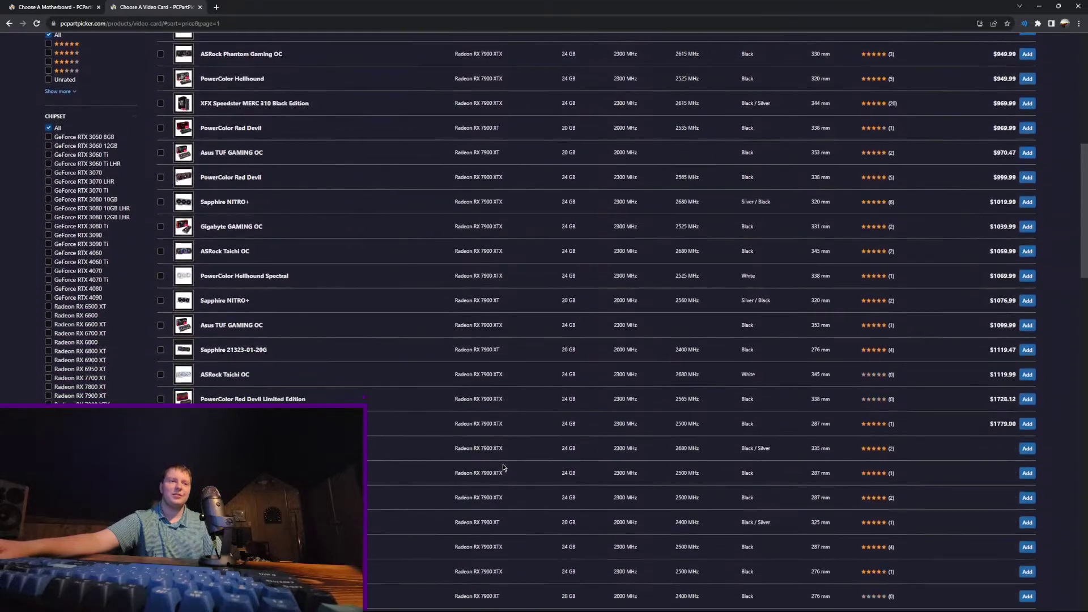
pyautogui.scroll(-5, 503, 467)
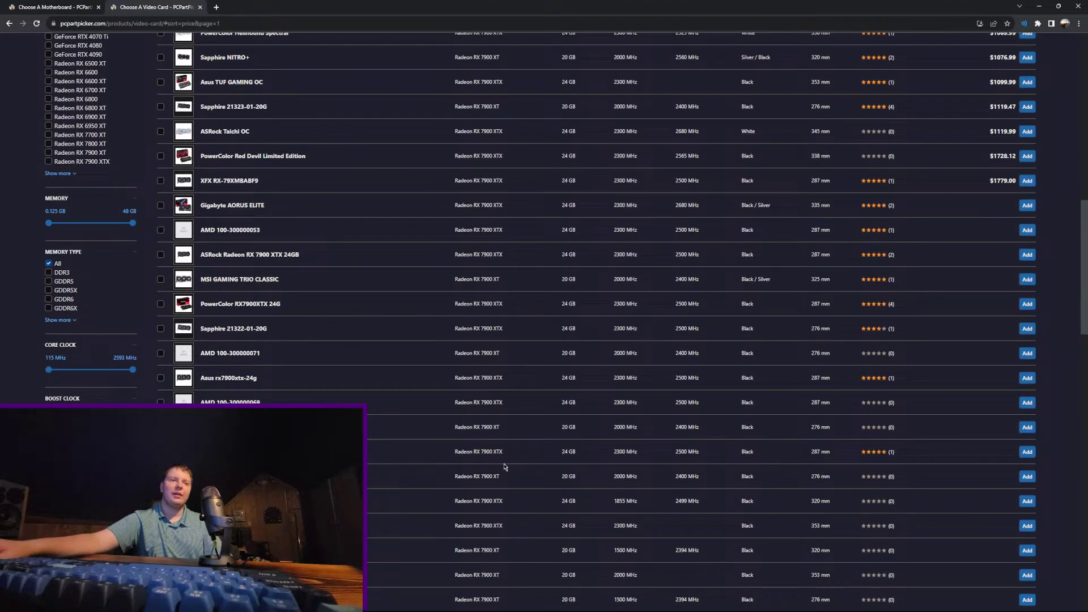
pyautogui.scroll(6, 504, 468)
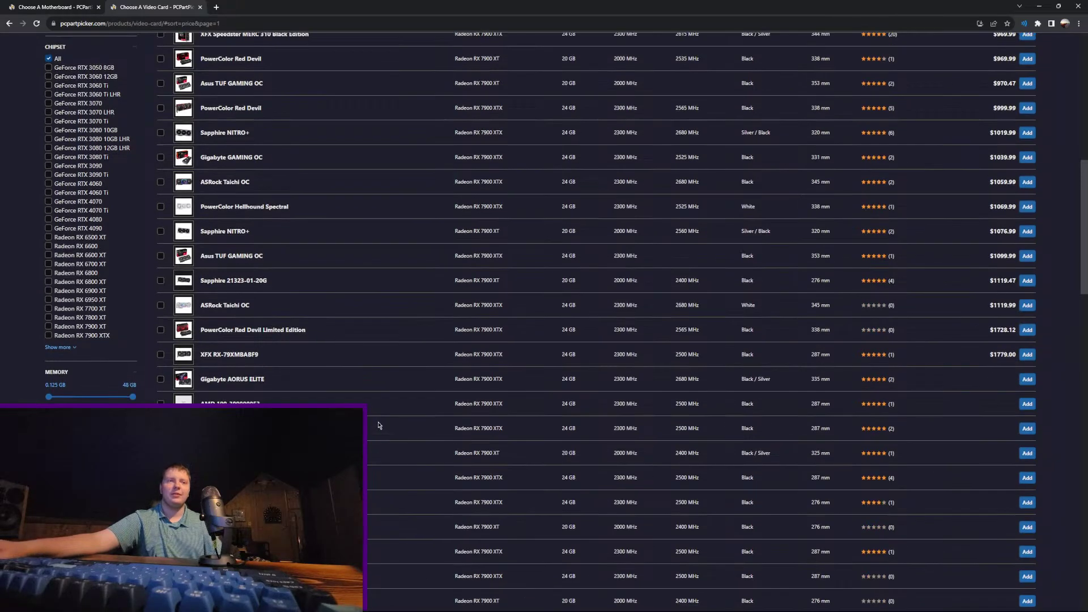
pyautogui.scroll(3, 460, 451)
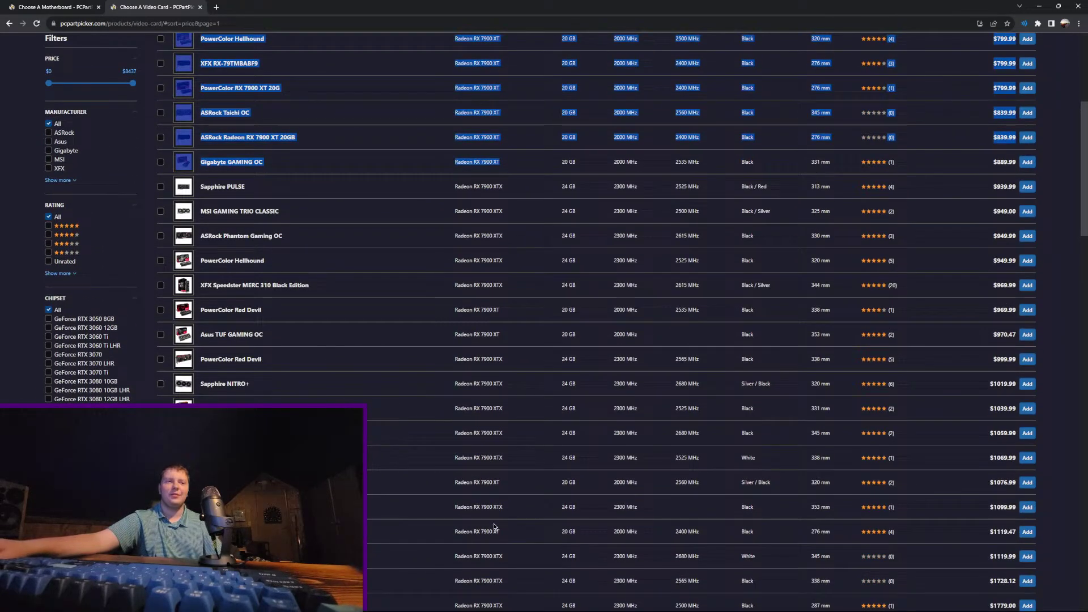
pyautogui.scroll(3, 496, 525)
pyautogui.click(566, 453)
pyautogui.scroll(3, 561, 457)
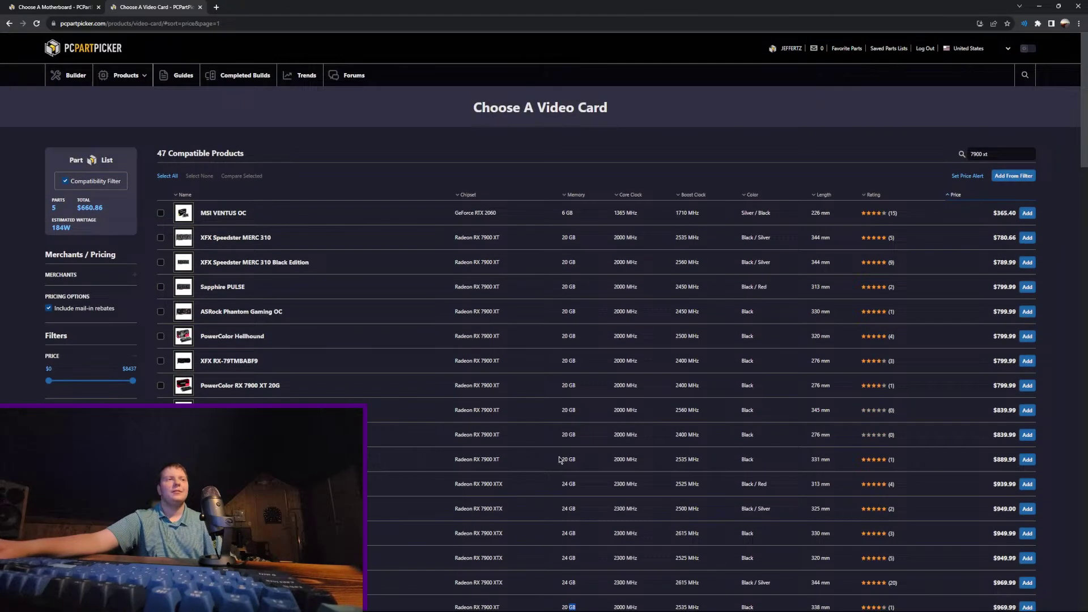
# Step: Add the XFX Speedster MERC 310 Radeon RX 7900 XT 20 GB as the list's video card
pyautogui.moveTo(191, 240)
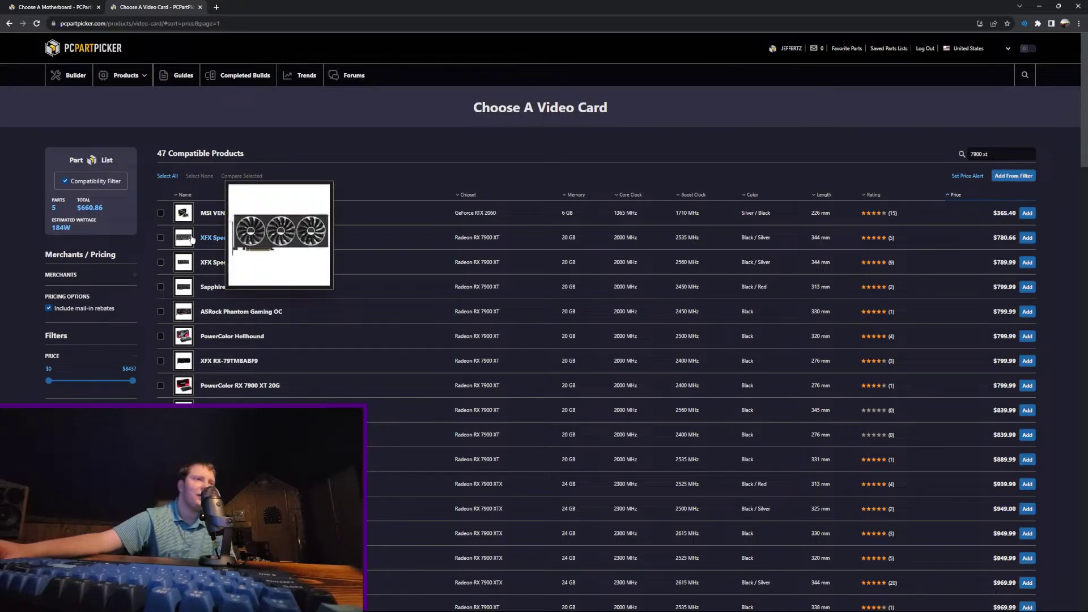
pyautogui.click(1027, 238)
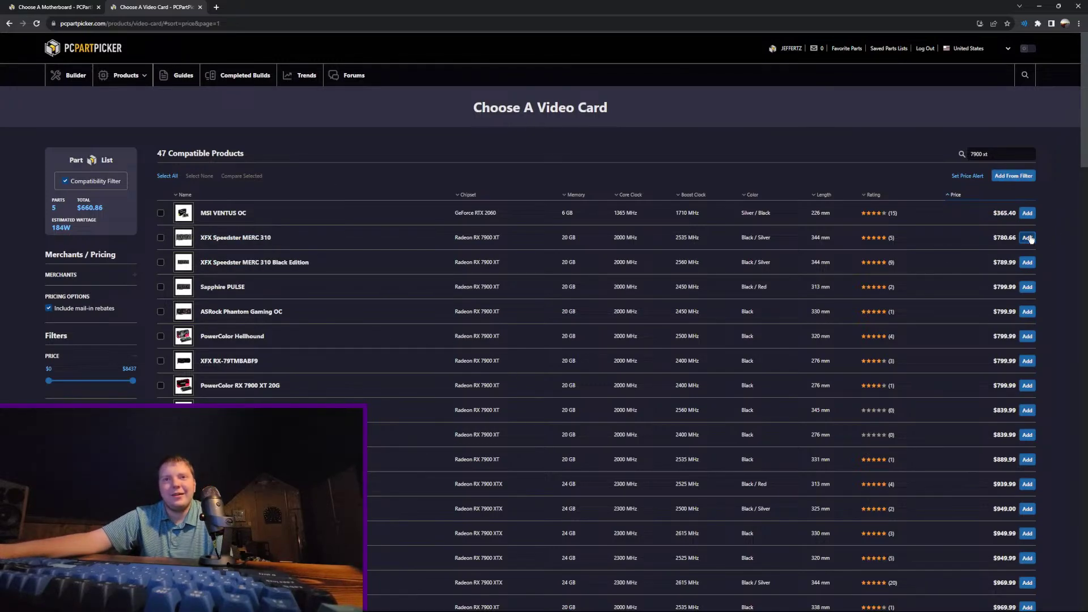
pyautogui.scroll(-2, 410, 219)
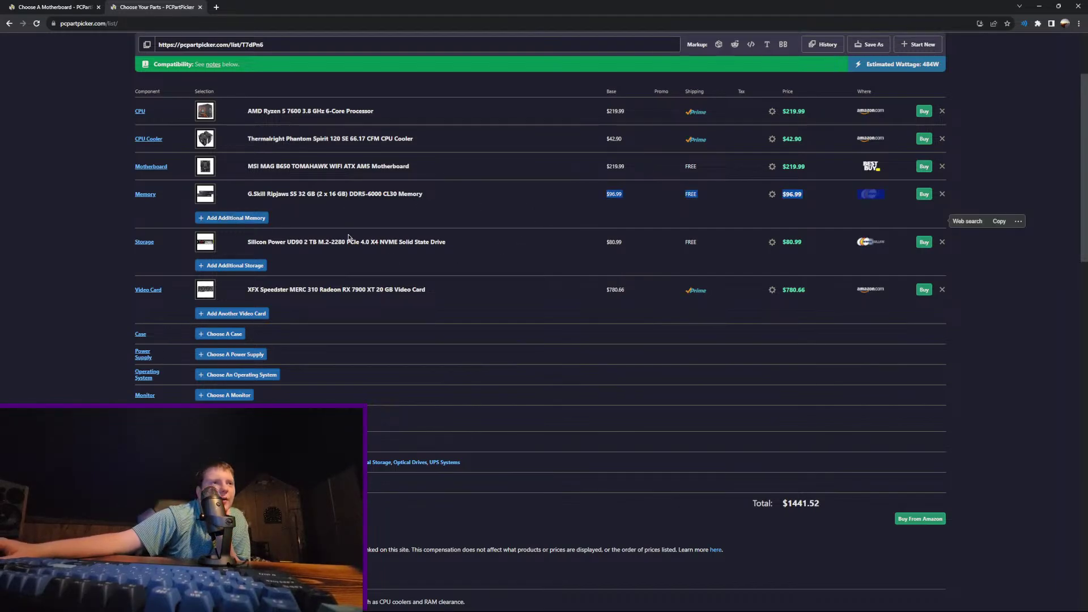
# Step: Examine the video card's entry in the part list, including its price and merchant
pyautogui.moveTo(241, 309); pyautogui.dragTo(313, 294)
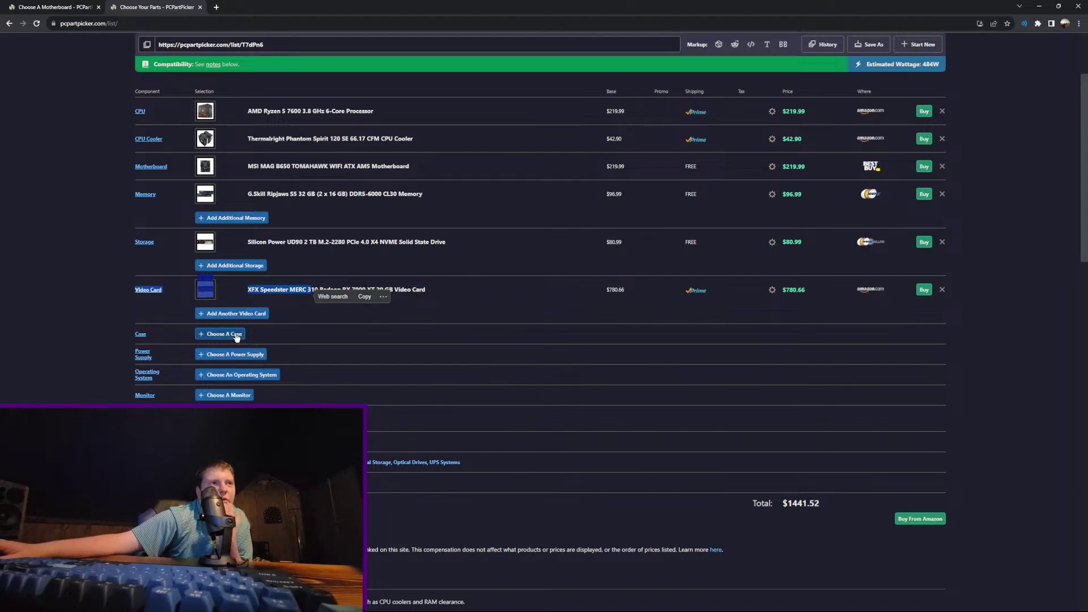
pyautogui.click(587, 325)
pyautogui.moveTo(847, 299); pyautogui.dragTo(615, 303)
pyautogui.click(621, 322)
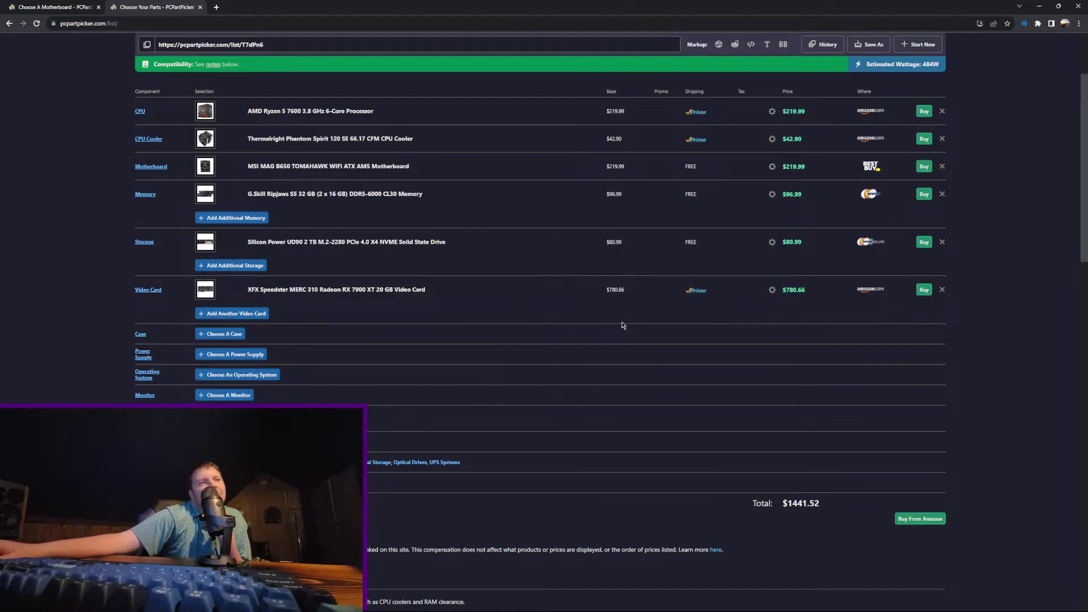
pyautogui.moveTo(831, 284); pyautogui.dragTo(612, 333)
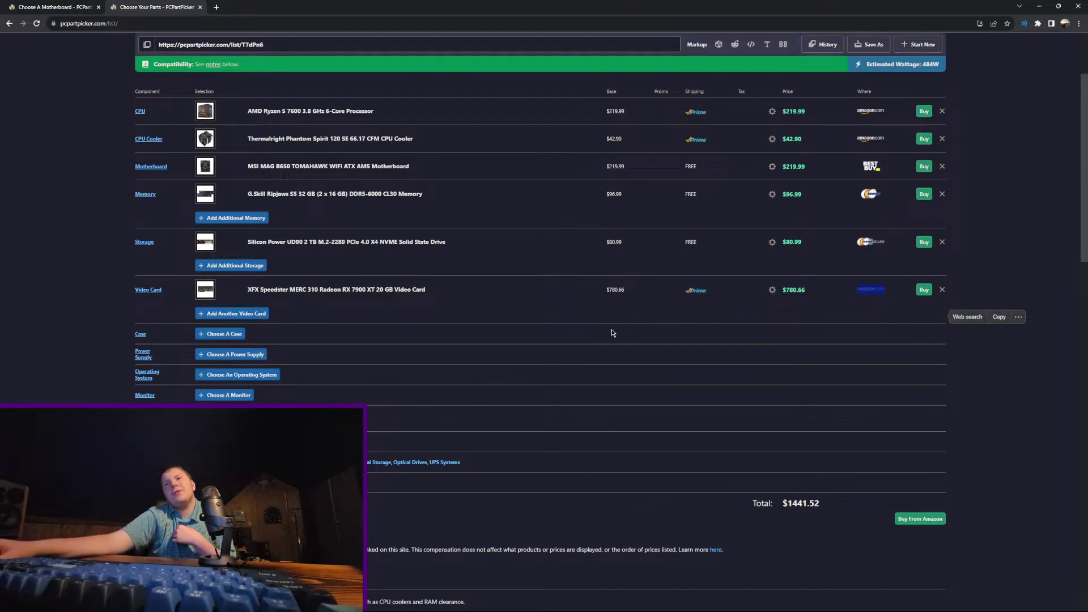
pyautogui.moveTo(576, 287); pyautogui.dragTo(826, 282)
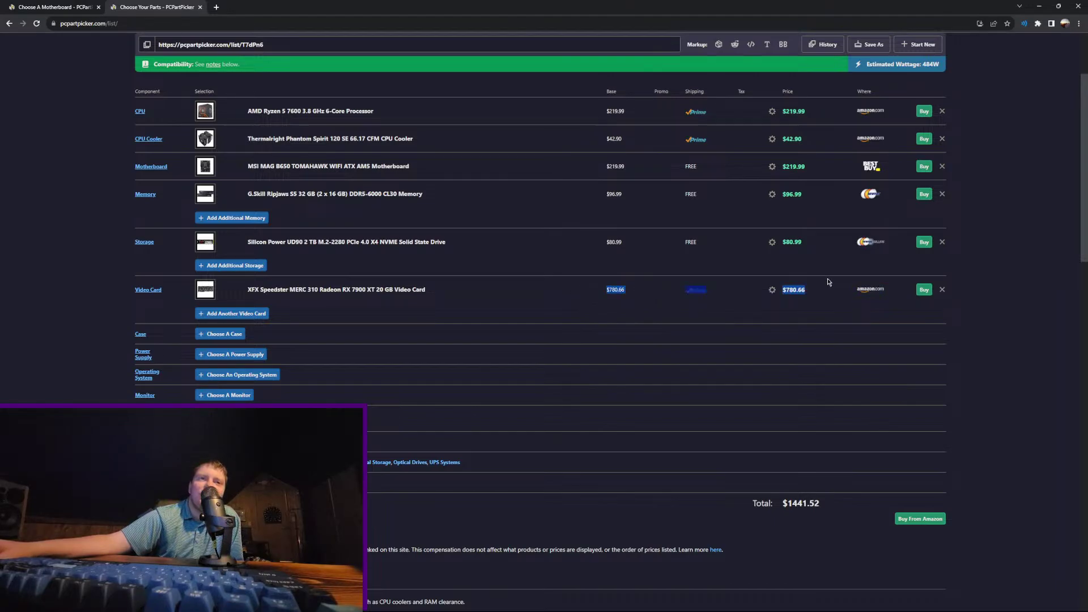
pyautogui.click(619, 357)
pyautogui.tripleClick(506, 283)
pyautogui.click(478, 329)
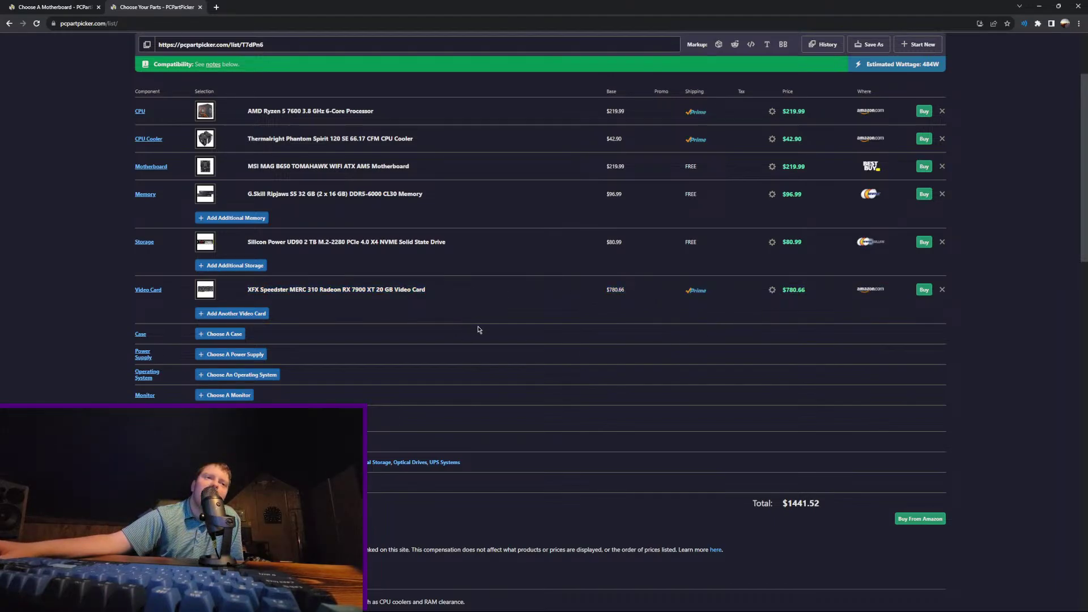
pyautogui.moveTo(828, 299); pyautogui.dragTo(437, 297)
pyautogui.click(497, 305)
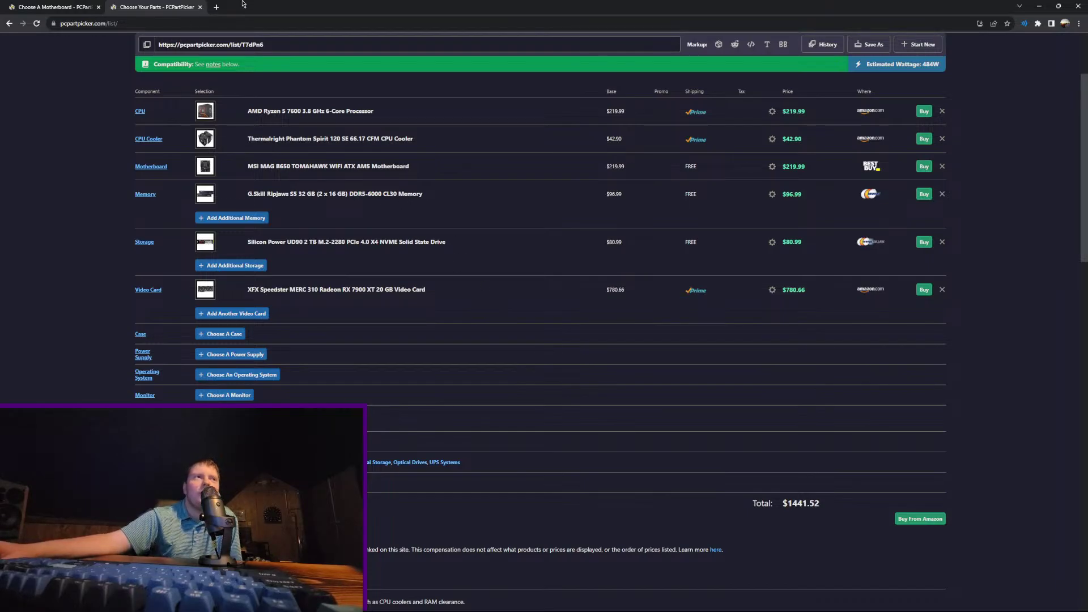
pyautogui.click(216, 7)
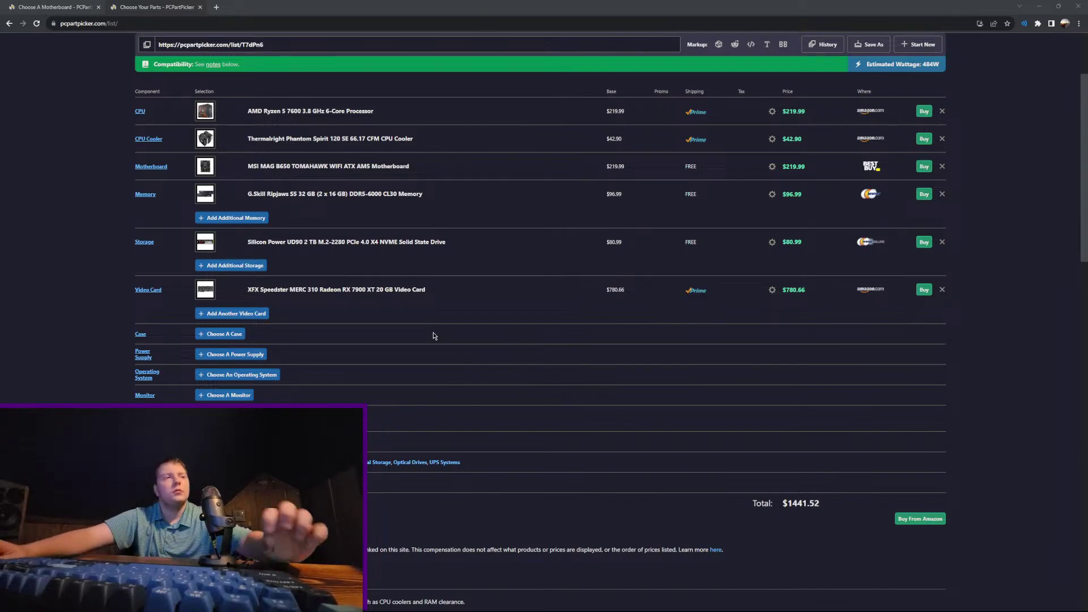
# Step: Add the Deepcool CC560 ATX Mid Tower as the list's case
pyautogui.click(231, 333)
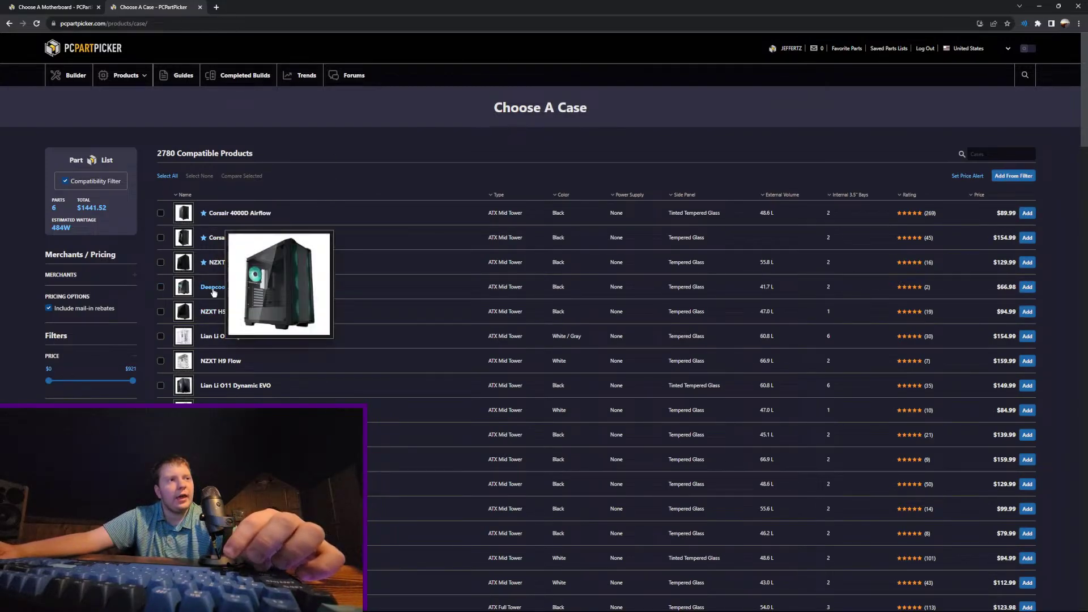
pyautogui.click(1027, 287)
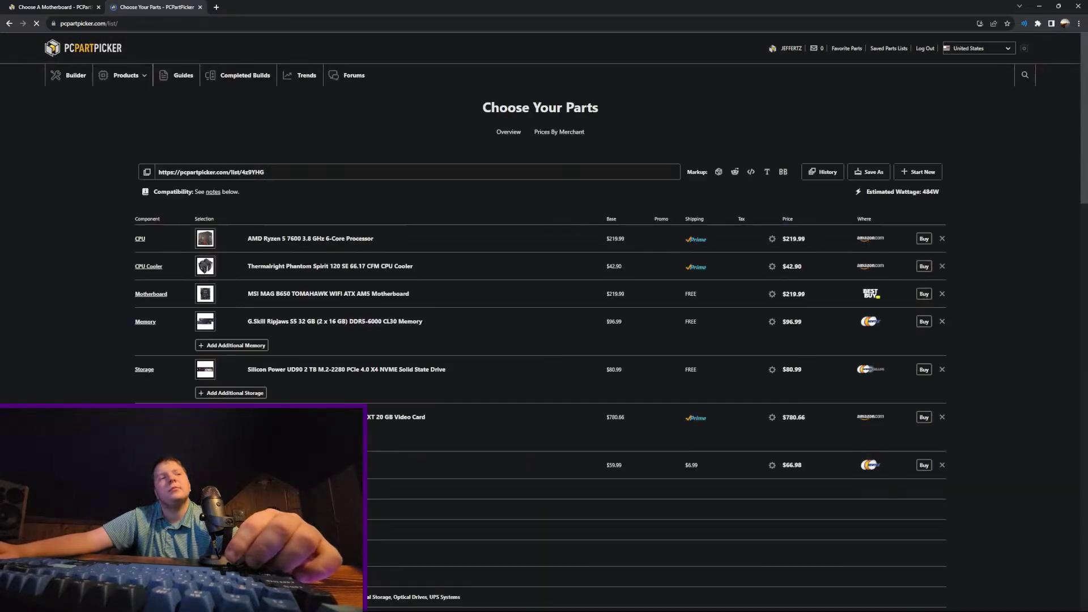
# Step: Add the Corsair RM850e (2023) as the list's power supply
pyautogui.scroll(-2, 250, 387)
pyautogui.click(250, 363)
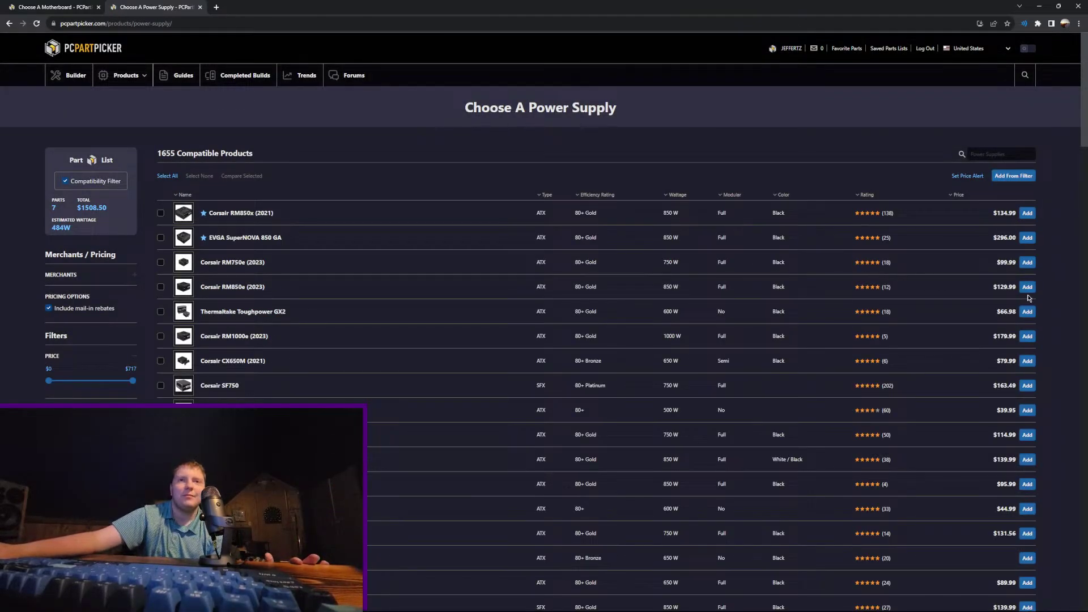
pyautogui.click(1027, 311)
pyautogui.scroll(-1, 559, 457)
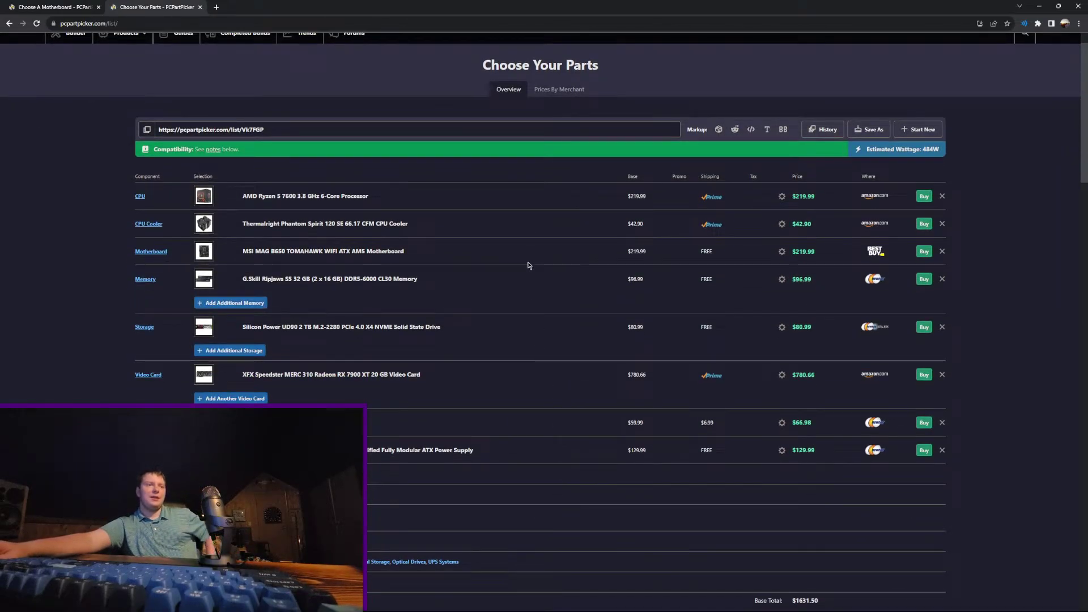
pyautogui.scroll(-1, 524, 449)
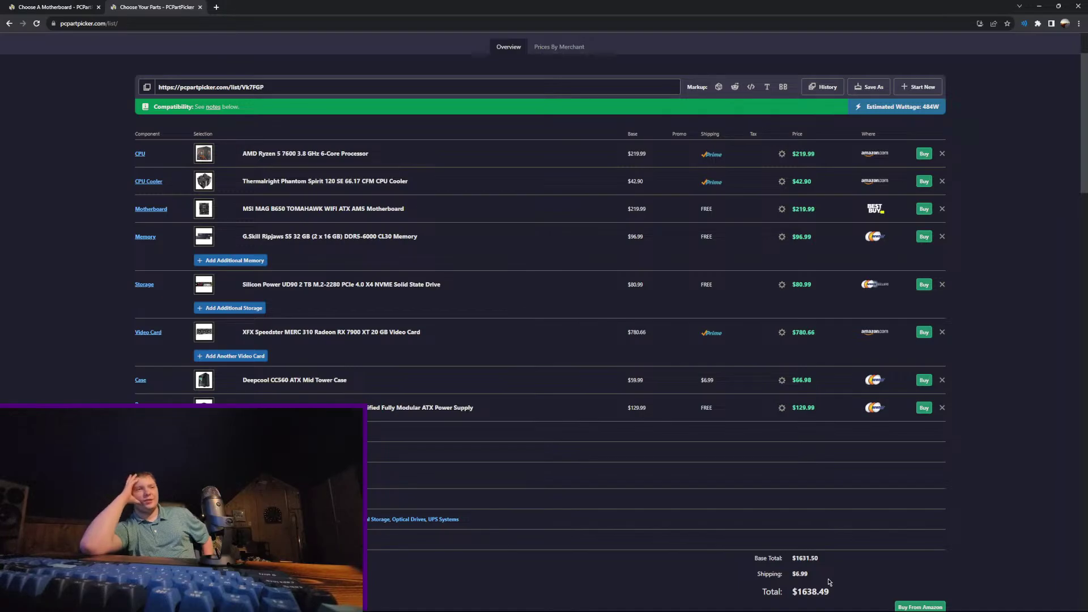
# Step: Remove the current power supply and add the Corsair RM850x (2021) 850 W unit in its place
pyautogui.moveTo(600, 415); pyautogui.dragTo(245, 232)
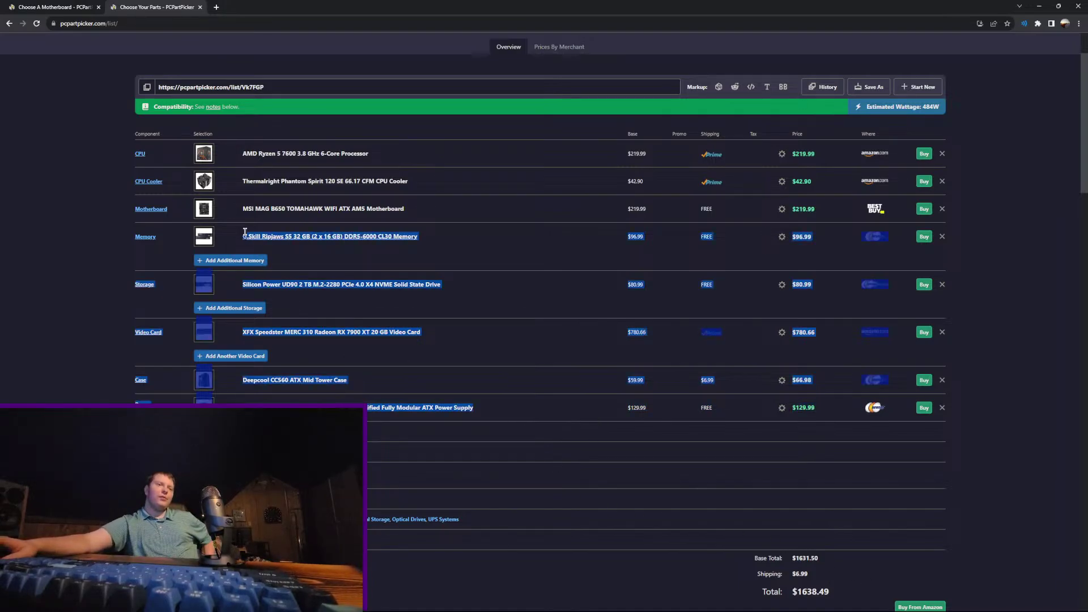
pyautogui.click(943, 408)
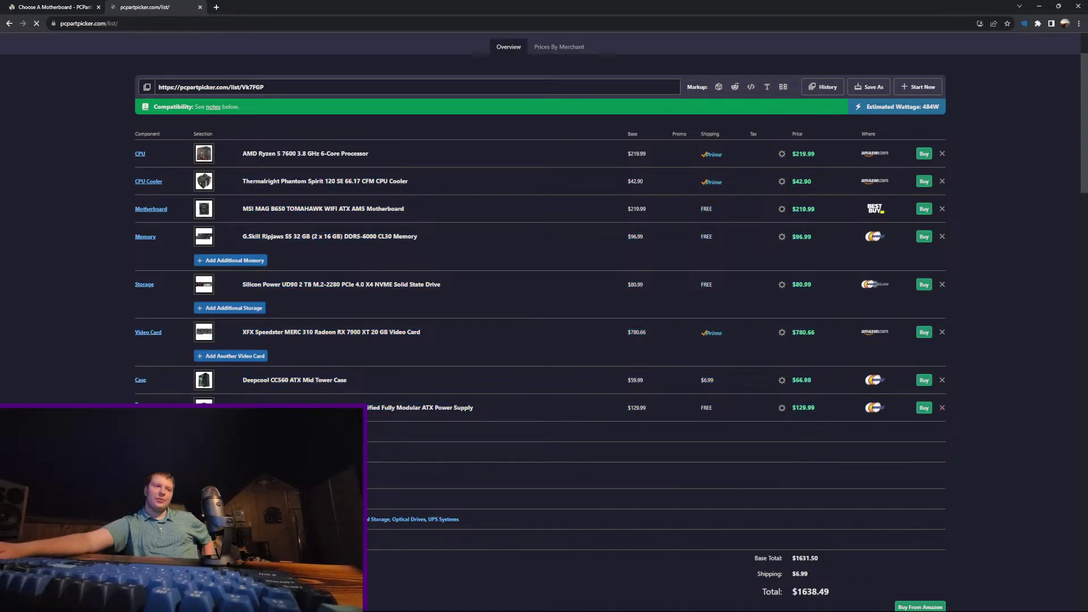
pyautogui.click(231, 489)
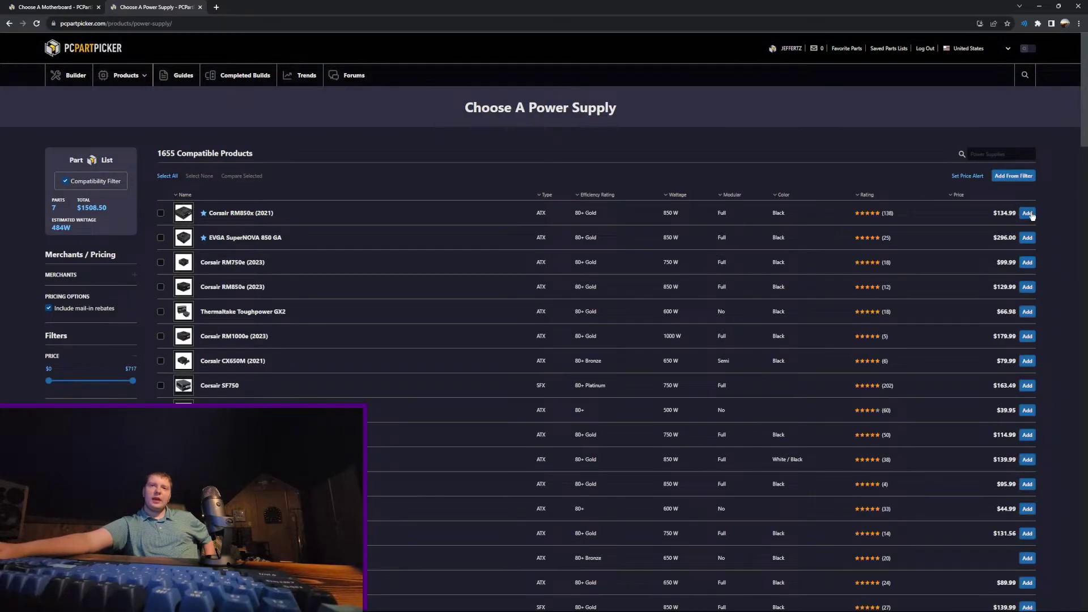
pyautogui.click(1027, 213)
pyautogui.hotkey('ctrl', 'a')
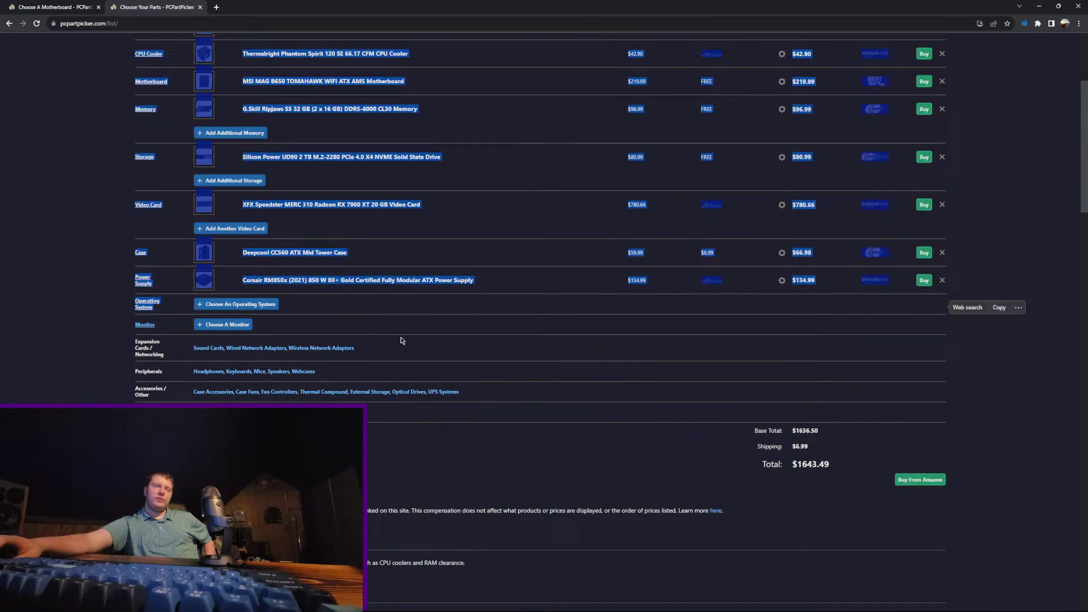
pyautogui.click(401, 340)
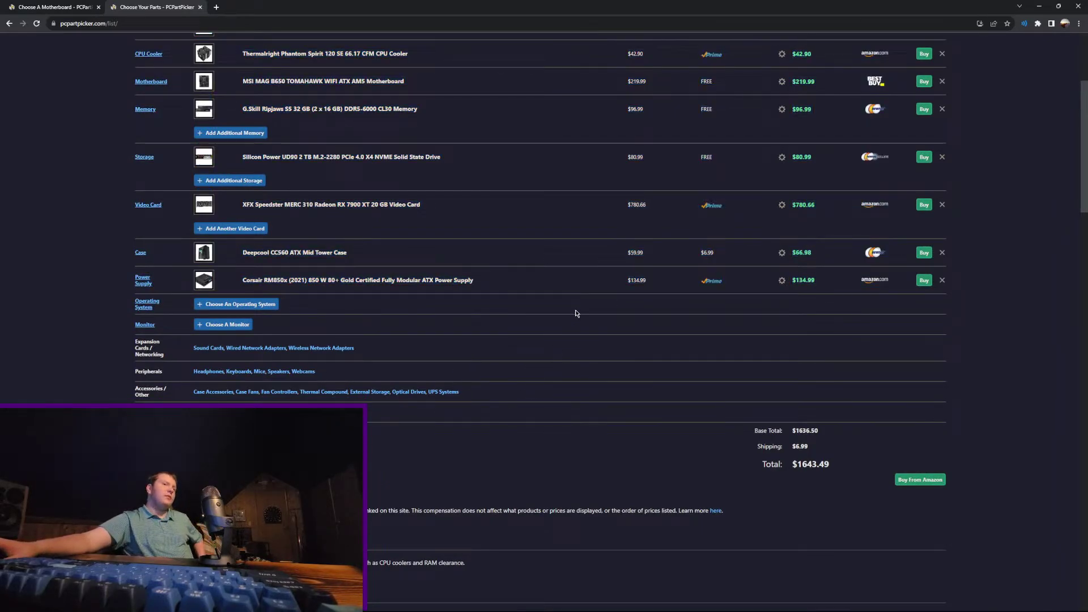
# Step: Review the completed part list, checking the total cost and the video card's price
pyautogui.scroll(3, 843, 409)
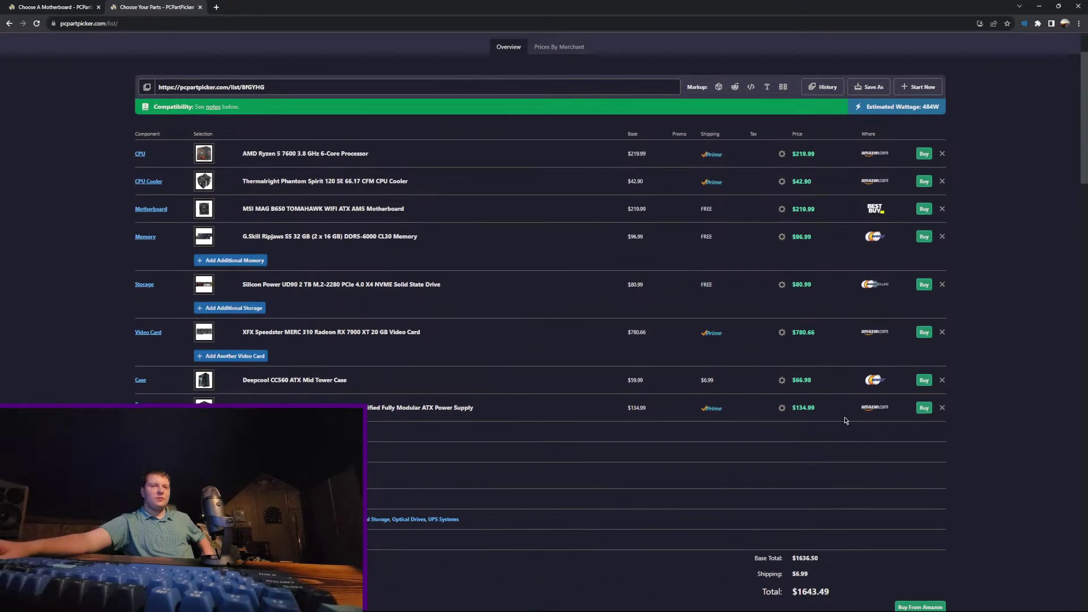
pyautogui.scroll(-1, 624, 488)
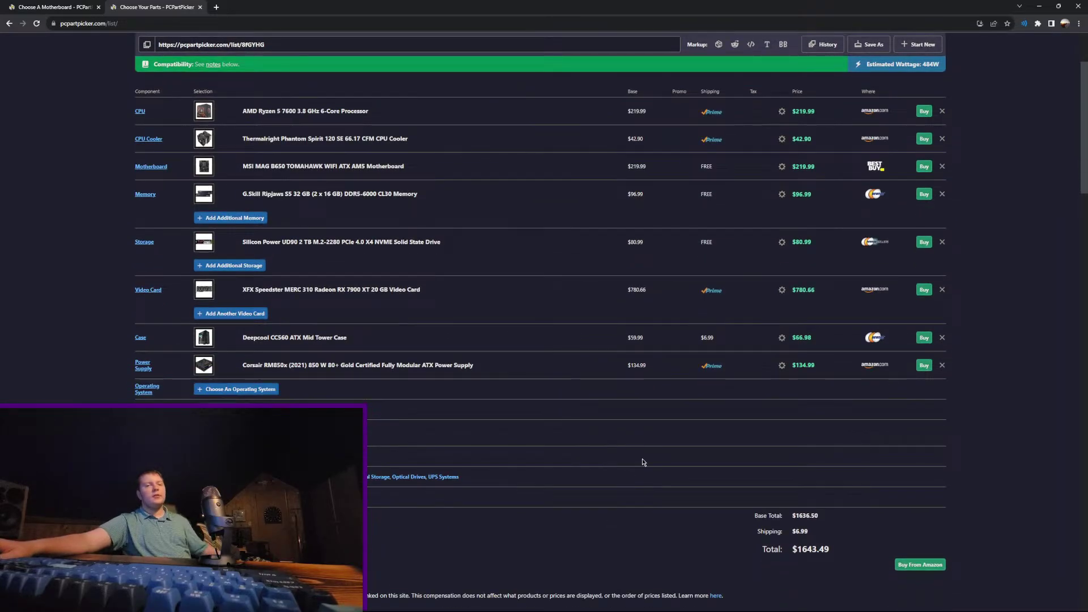
pyautogui.scroll(2, 642, 462)
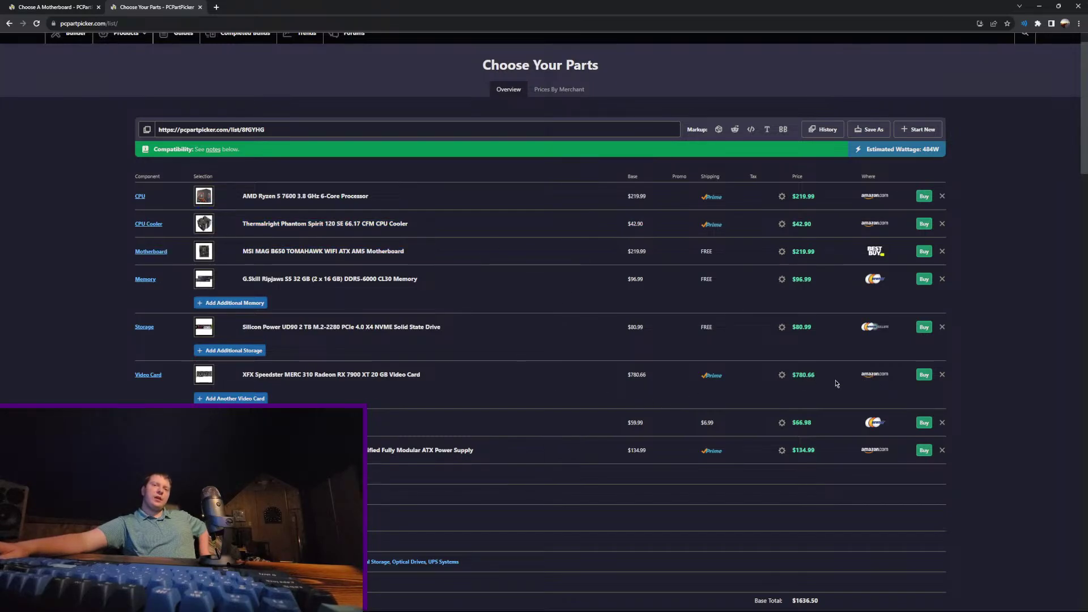
pyautogui.moveTo(833, 381); pyautogui.dragTo(628, 374)
pyautogui.click(614, 347)
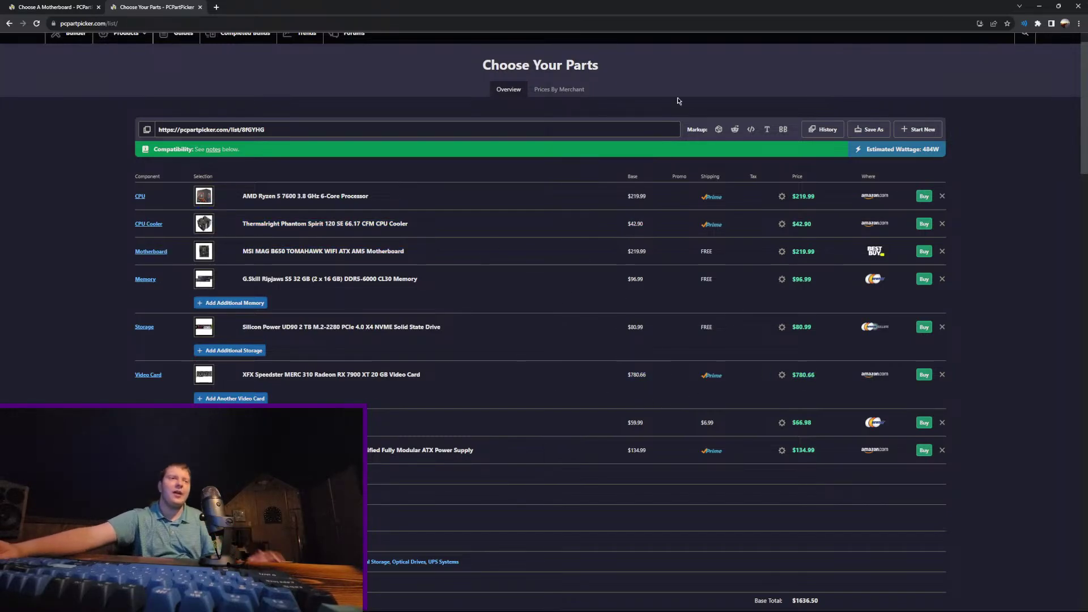
# Step: Replace the list's motherboard with the MSI PRO B650M-A WIFI Micro ATX board and check the new total
pyautogui.click(943, 252)
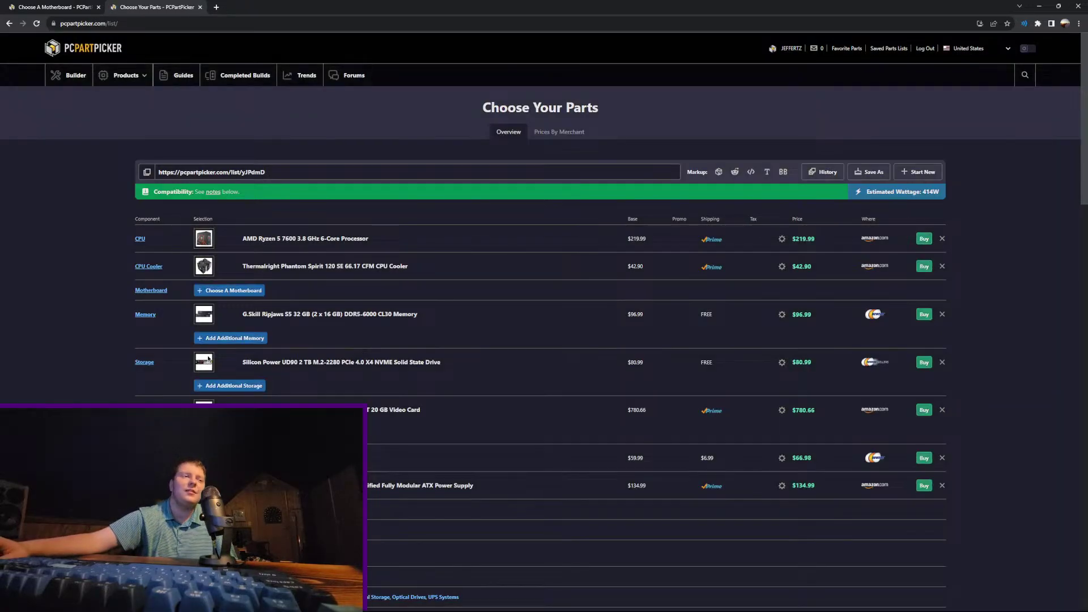
pyautogui.click(220, 291)
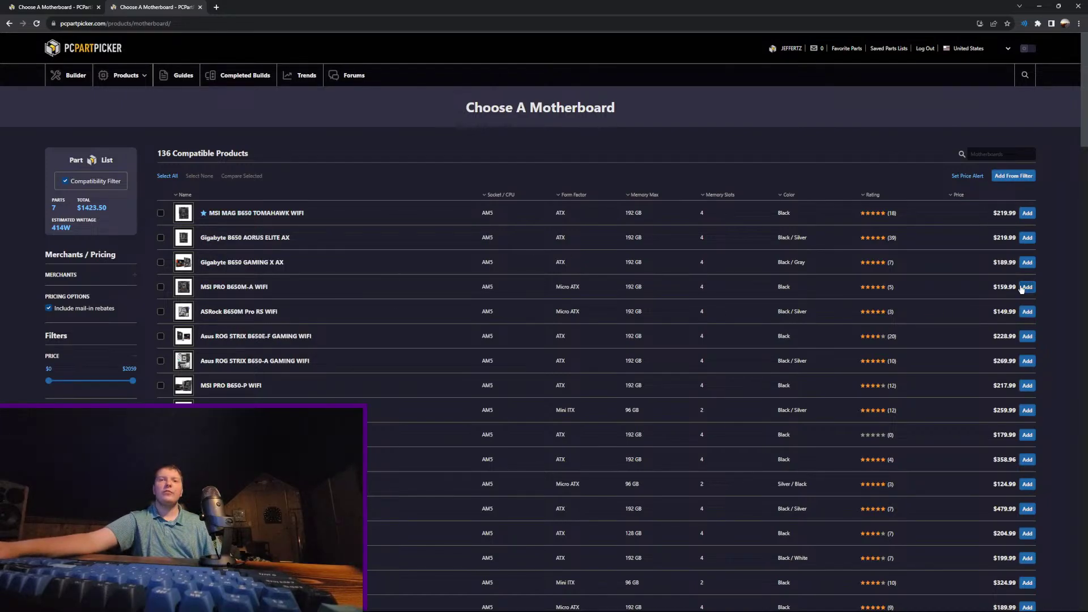
pyautogui.click(1028, 287)
pyautogui.scroll(-10, 961, 400)
pyautogui.moveTo(833, 422); pyautogui.dragTo(712, 424)
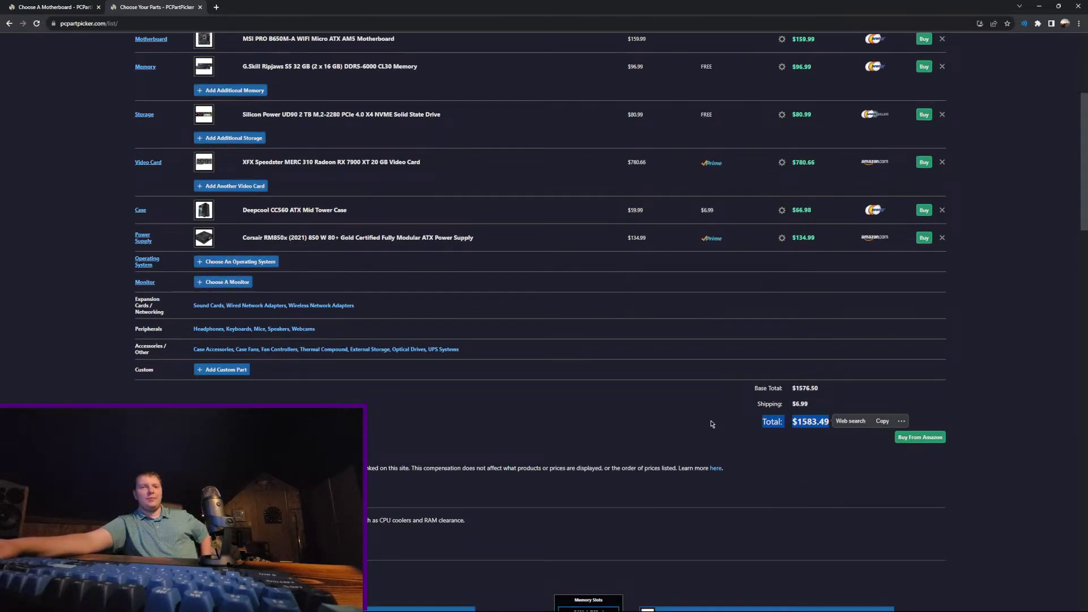
pyautogui.scroll(2, 712, 425)
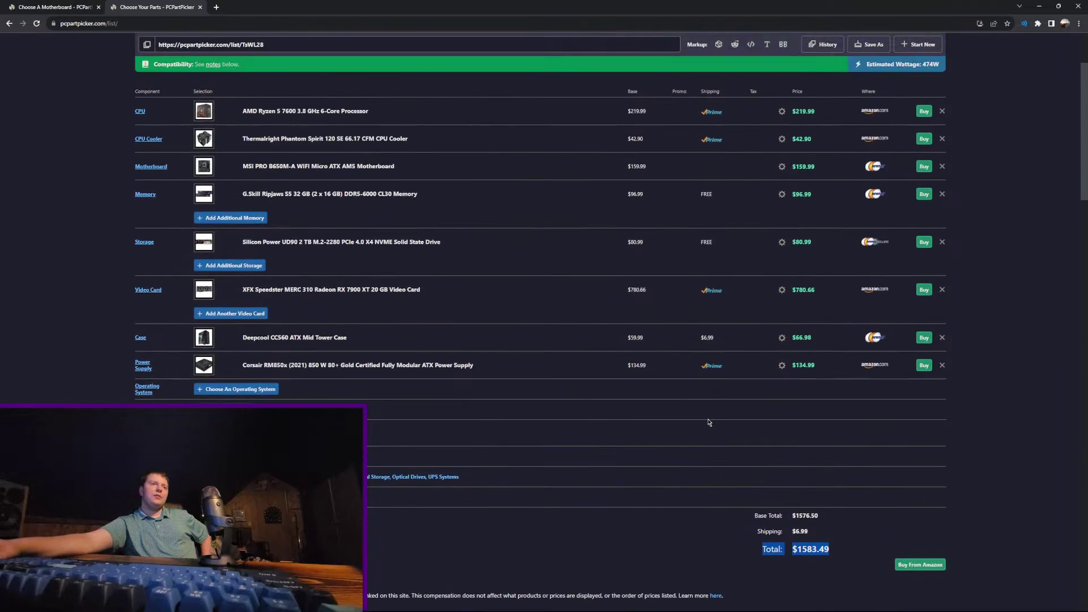
# Step: Replace the list's storage drive with the 1 TB Silicon Power UD90 and review the updated build
pyautogui.click(942, 243)
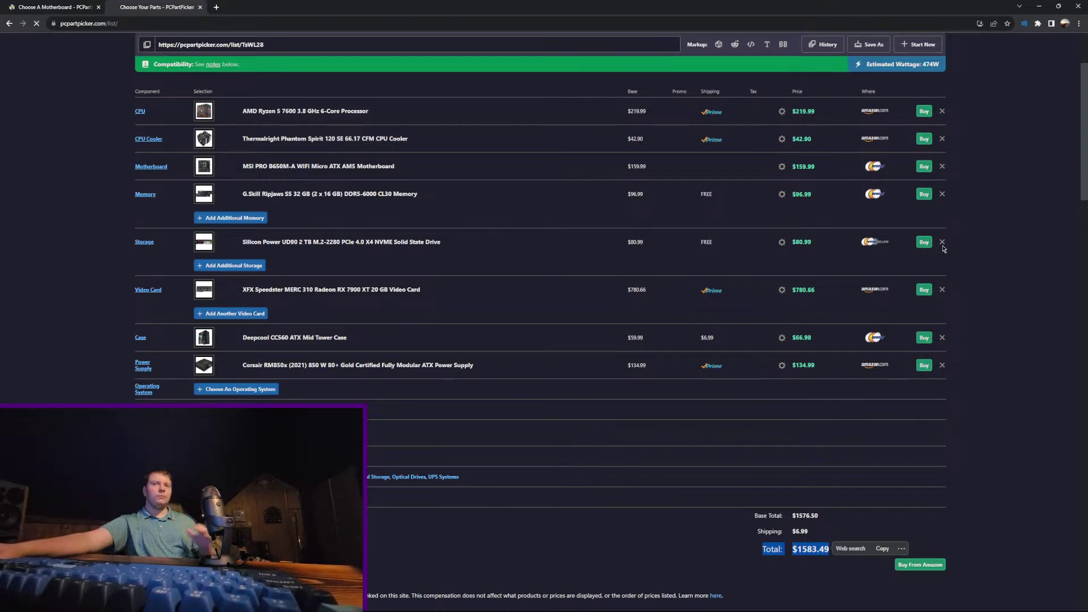
pyautogui.click(246, 367)
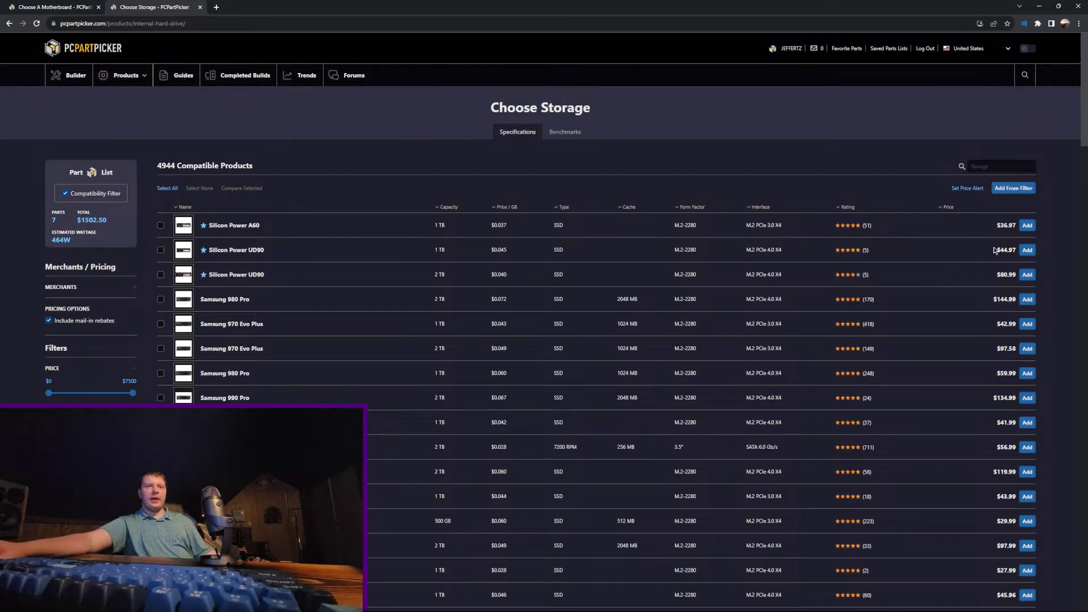
pyautogui.click(1025, 248)
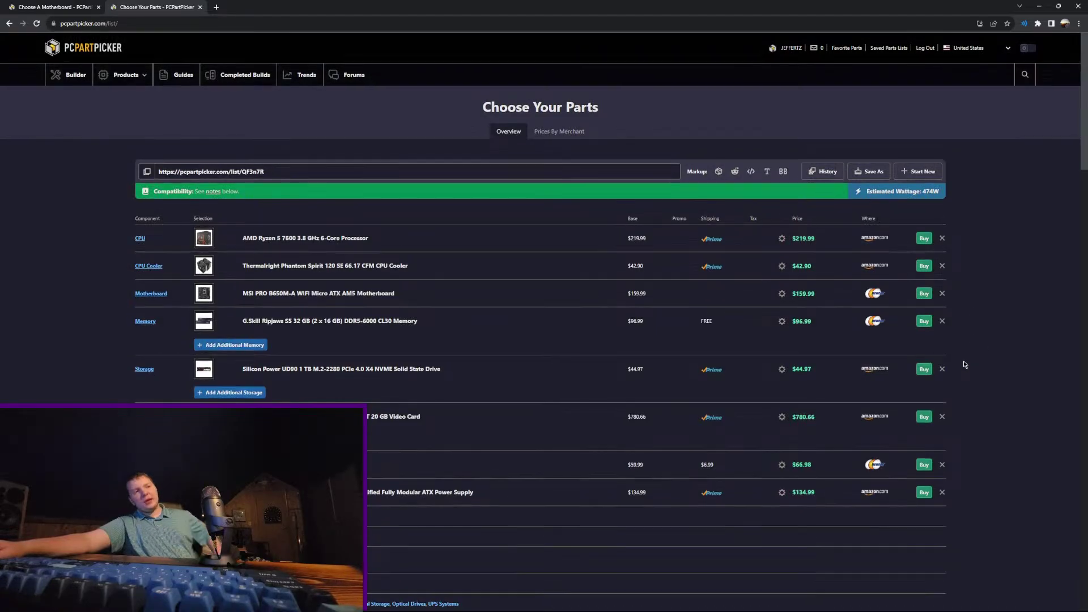
pyautogui.scroll(-3, 961, 364)
pyautogui.scroll(-1, 961, 365)
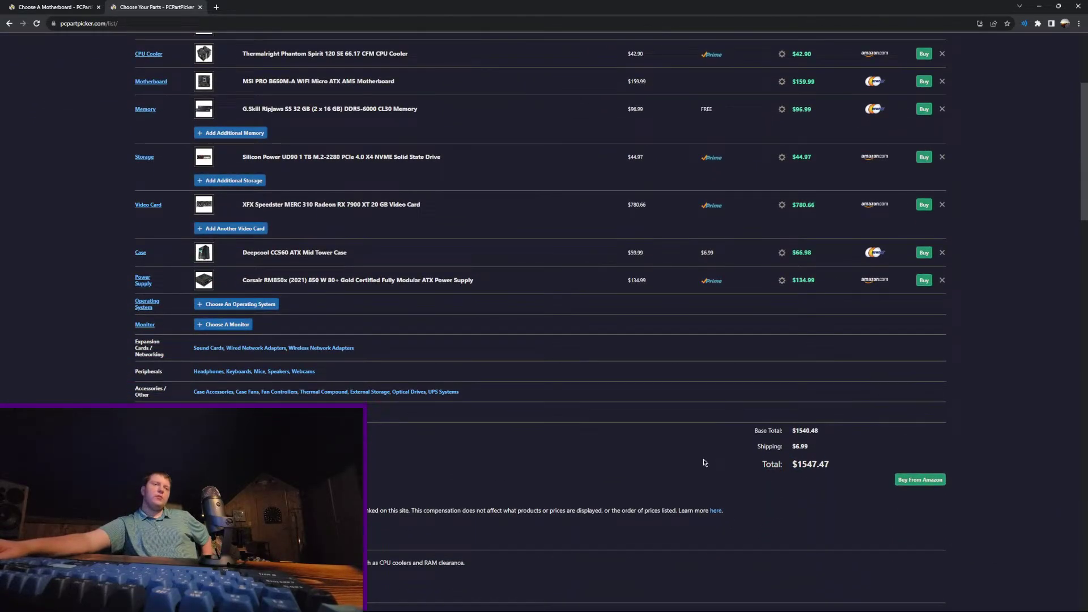
pyautogui.scroll(3, 703, 463)
pyautogui.moveTo(672, 438); pyautogui.dragTo(230, 212)
pyautogui.click(587, 370)
pyautogui.scroll(1, 762, 287)
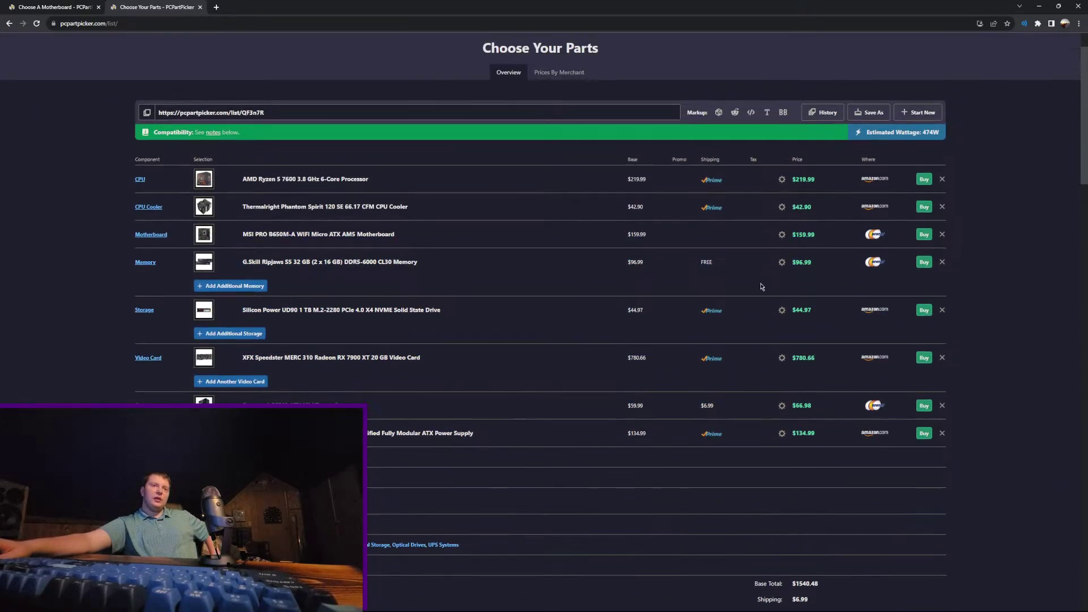
# Step: Save the build as a new non-private part list named "1550 dollar Gaming build" with comments allowed
pyautogui.scroll(2, 761, 287)
pyautogui.click(876, 172)
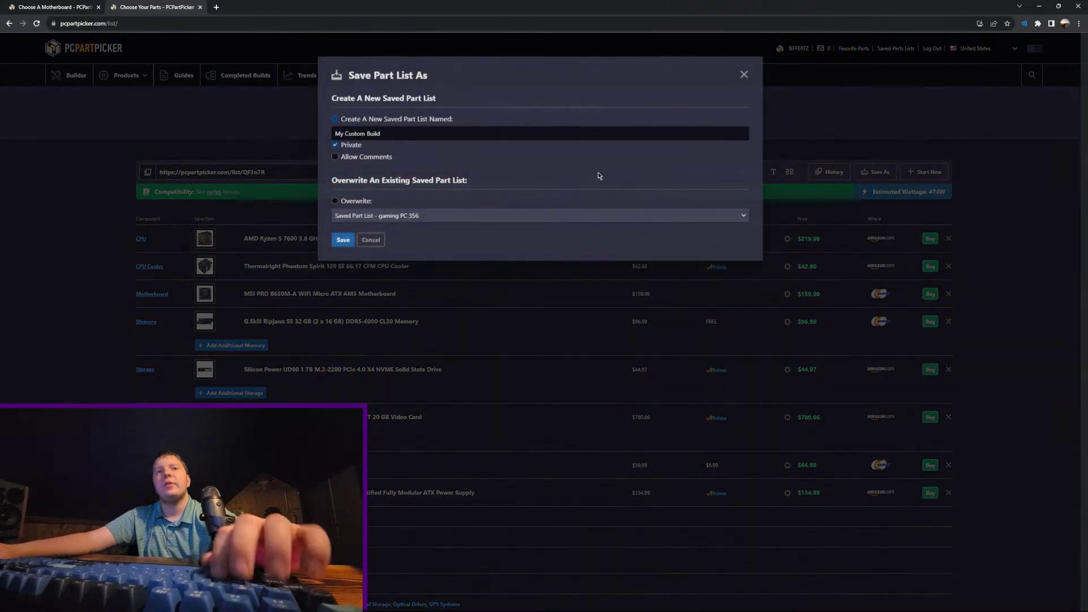
pyautogui.click(363, 148)
pyautogui.click(364, 157)
pyautogui.tripleClick(397, 133)
pyautogui.write('1')
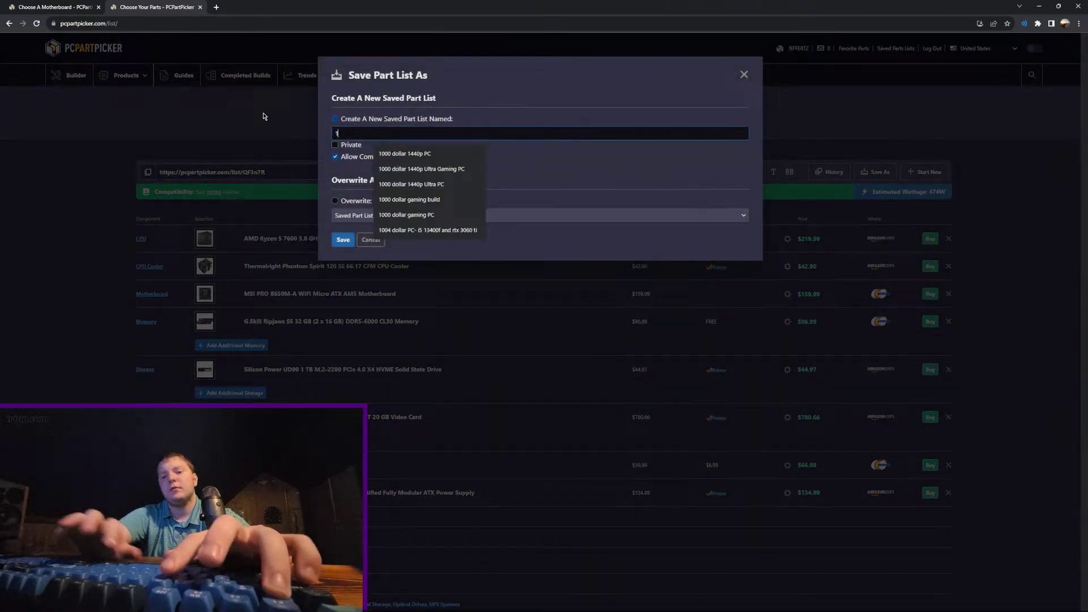
pyautogui.write('550 dollar G')
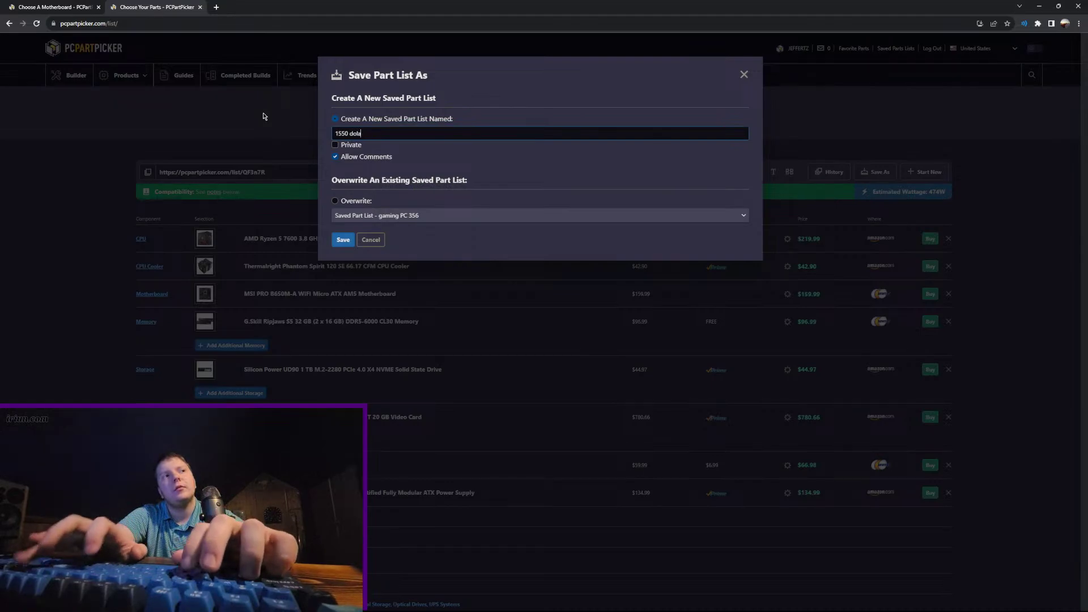
pyautogui.write('aming bbu')
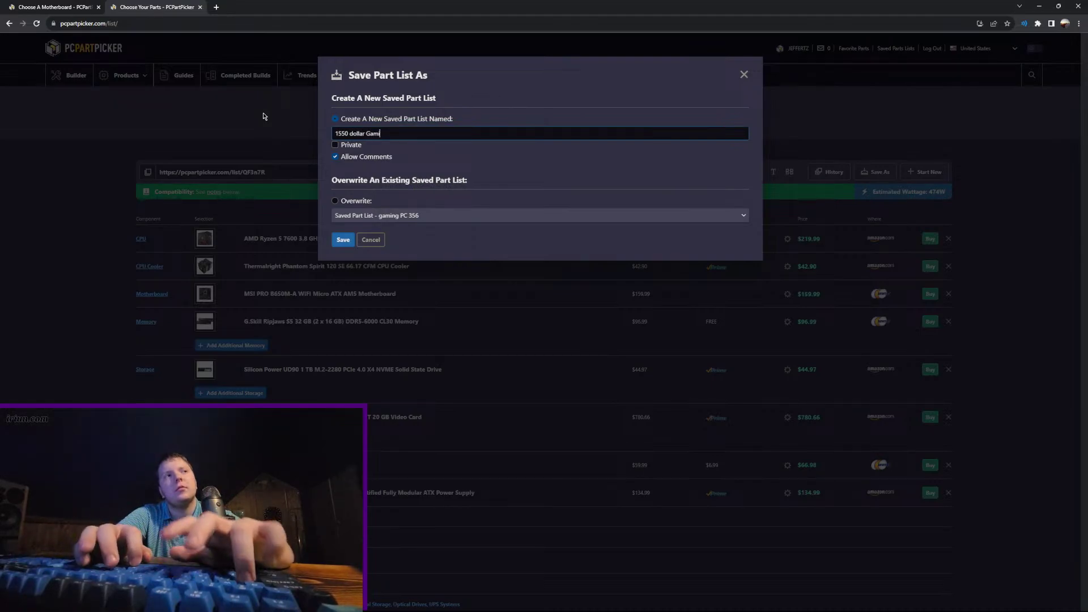
pyautogui.press('BackSpace')
pyautogui.press('BackSpace')
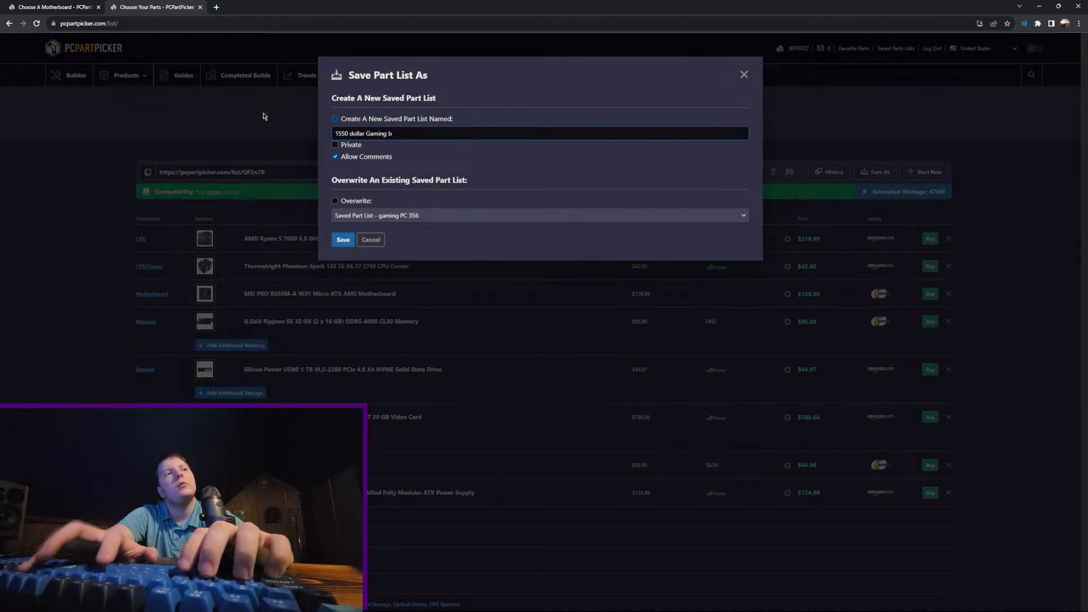
pyautogui.write('uild')
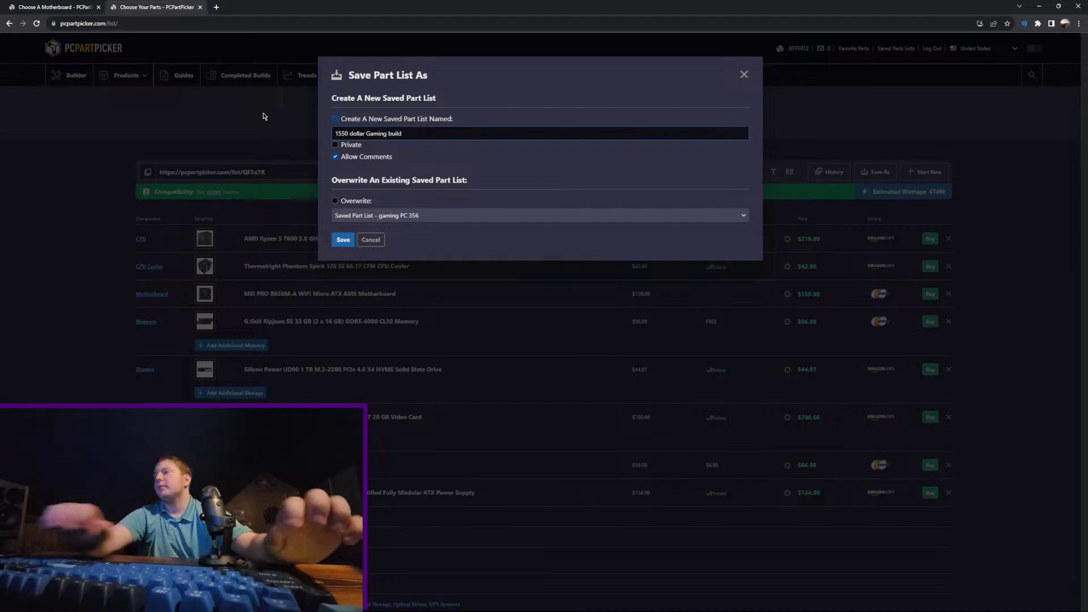
pyautogui.click(343, 240)
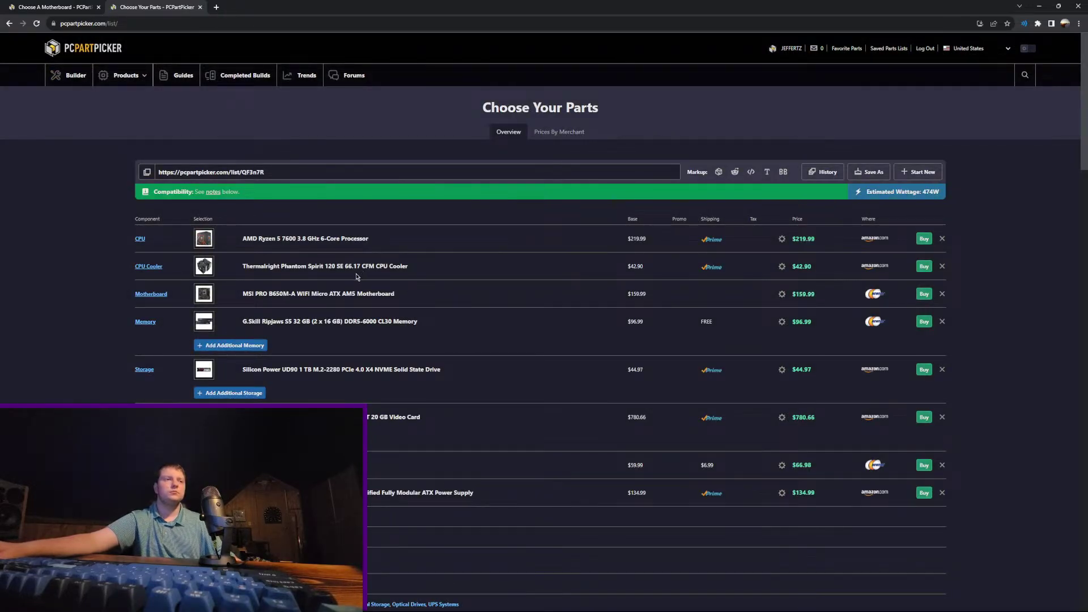
# Step: Review the saved build's components, prices and overall total
pyautogui.scroll(-4, 356, 276)
pyautogui.moveTo(832, 507); pyautogui.dragTo(754, 470)
pyautogui.scroll(2, 646, 488)
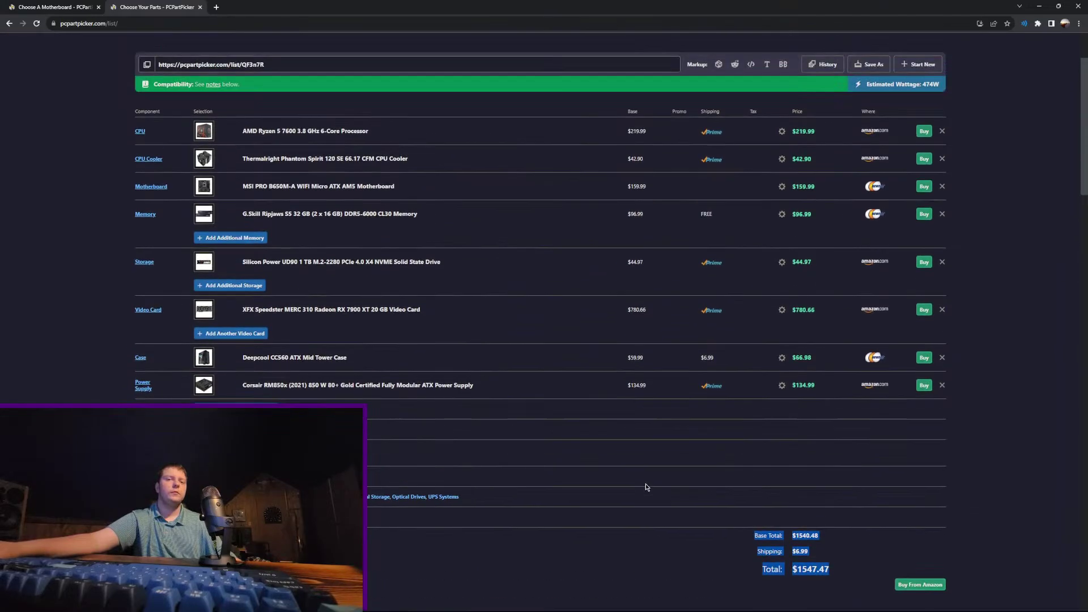
pyautogui.scroll(1, 646, 487)
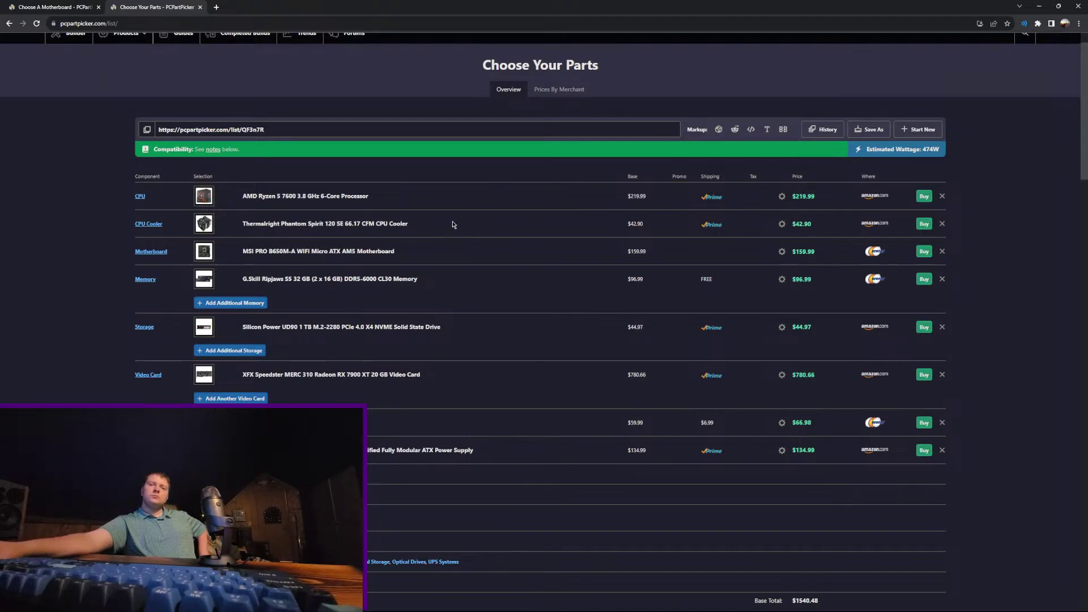
pyautogui.moveTo(820, 451); pyautogui.dragTo(257, 146)
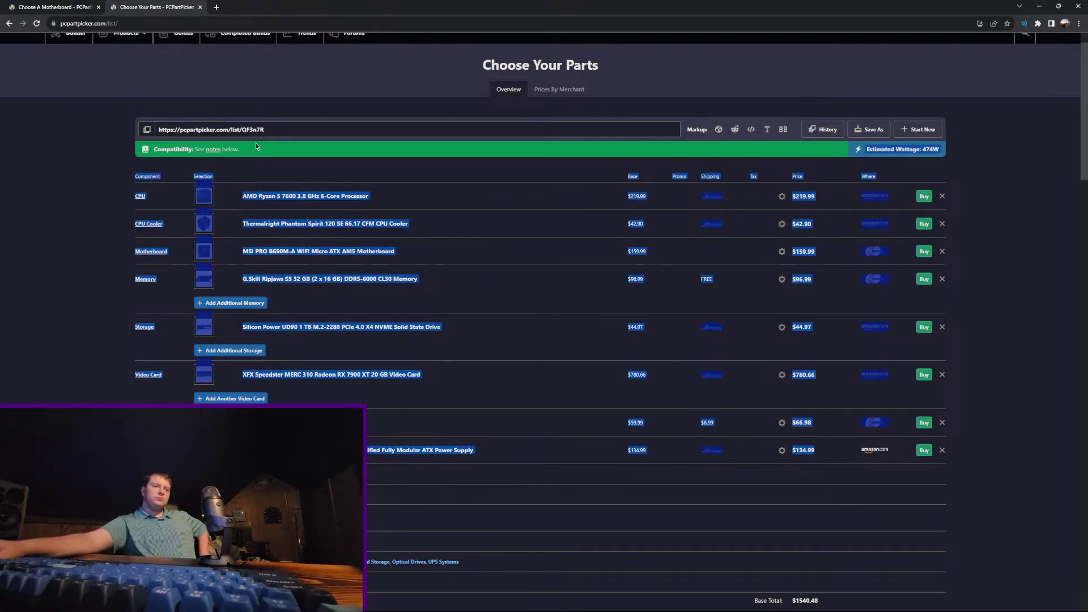
pyautogui.click(537, 269)
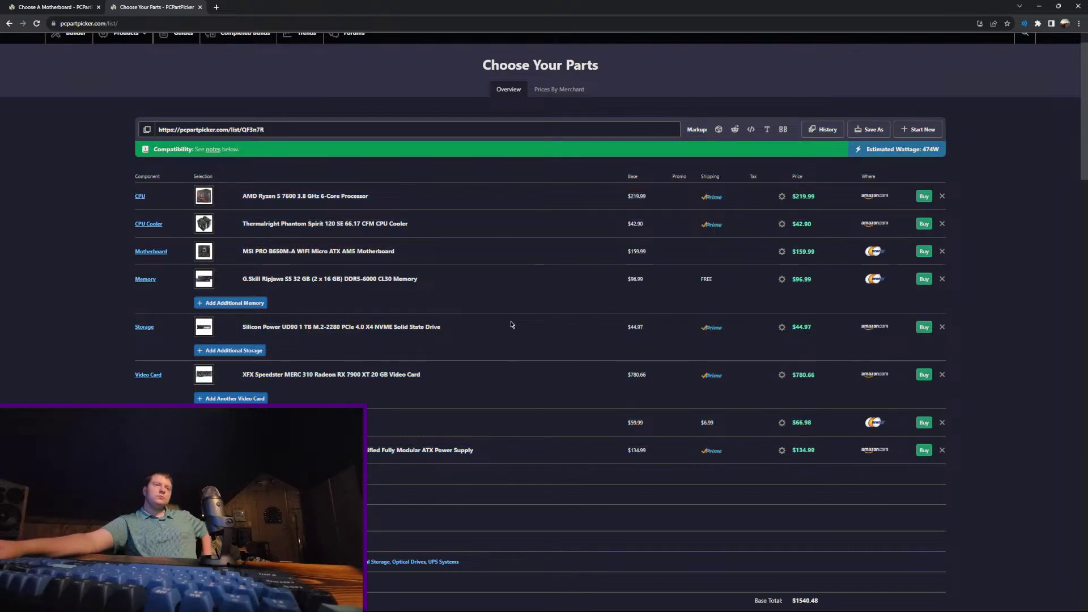
pyautogui.scroll(-2, 624, 263)
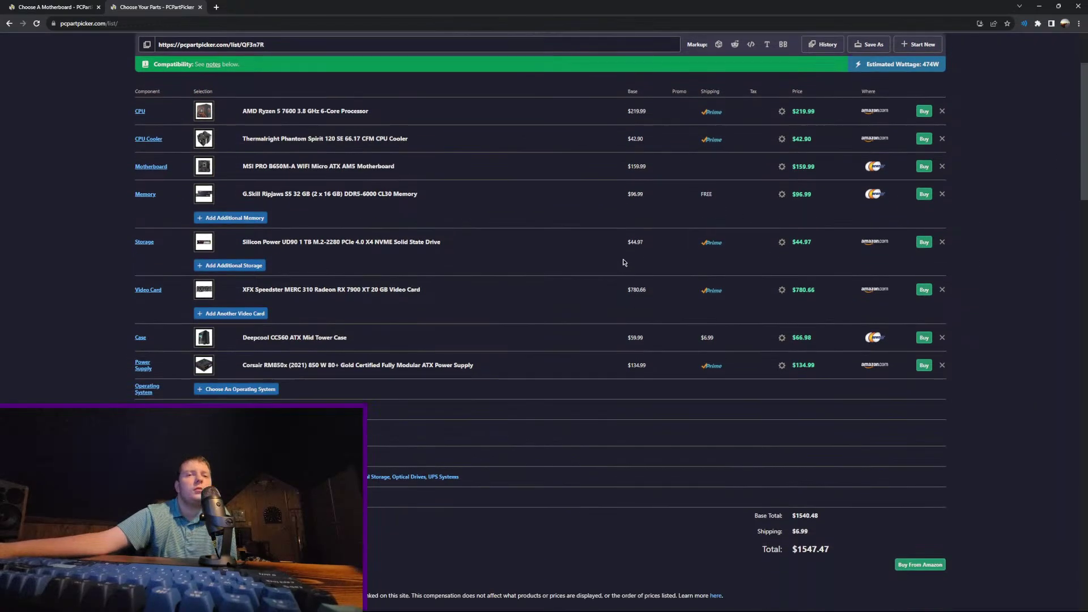
# Step: Start a new empty part list and search its CPU choices for 12900
pyautogui.scroll(3, 624, 263)
pyautogui.click(920, 129)
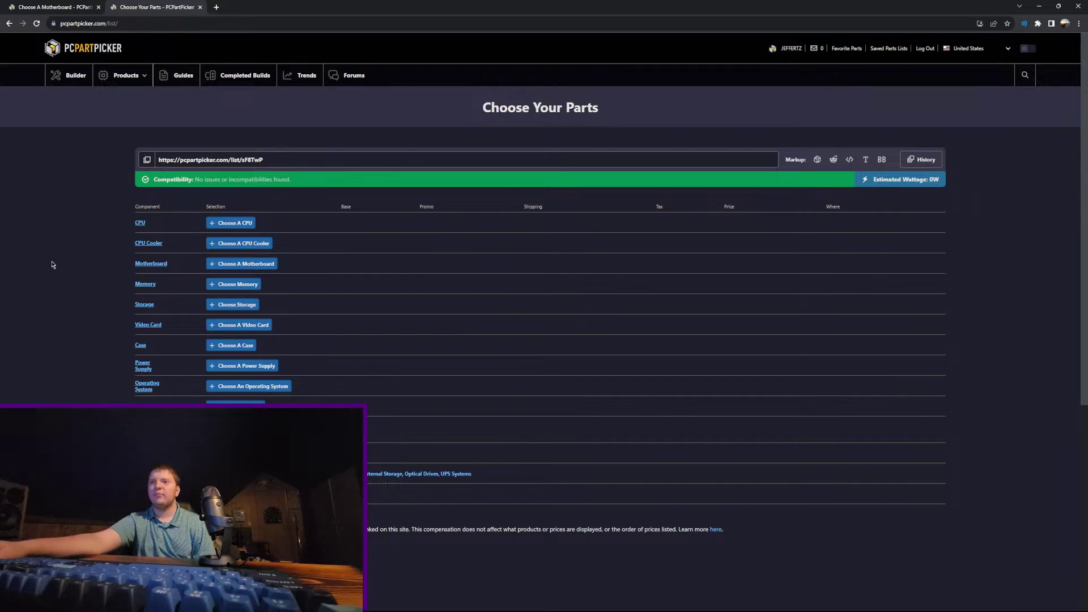
pyautogui.click(233, 223)
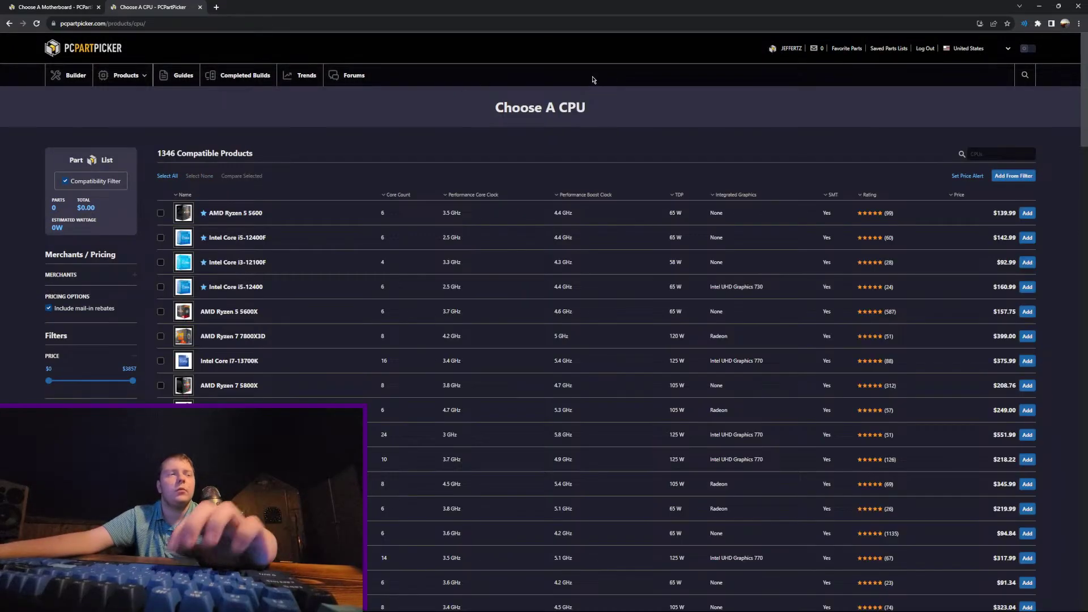
pyautogui.click(1001, 153)
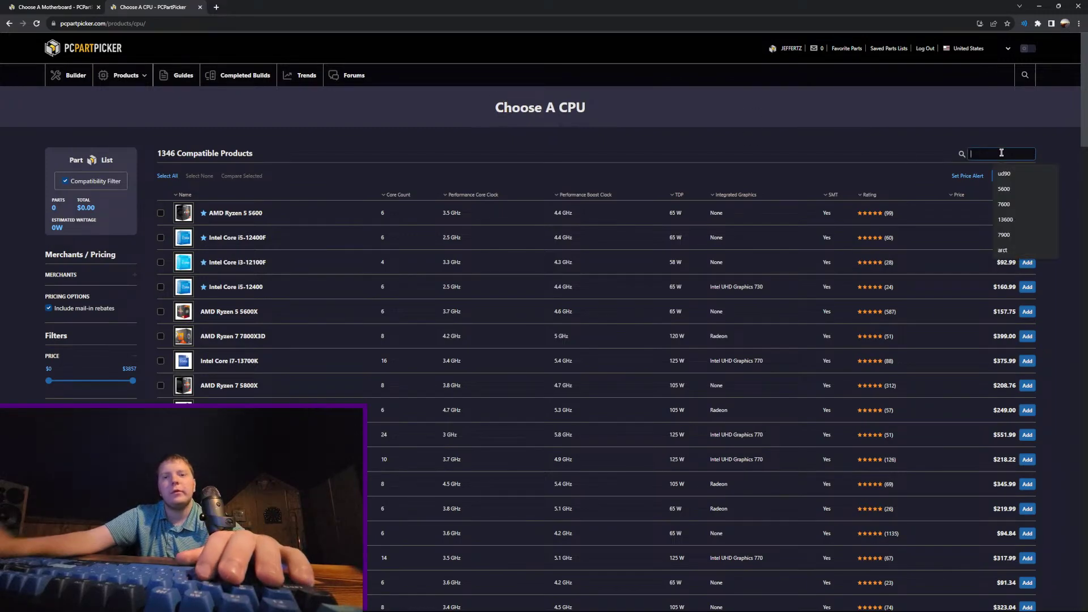
pyautogui.write('12900')
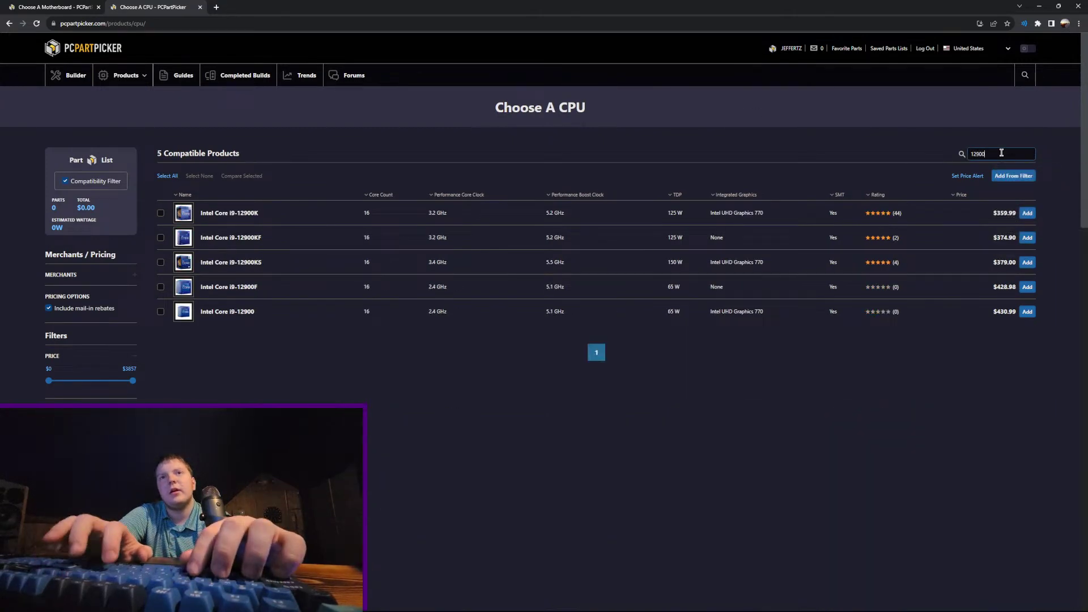
# Step: Search the CPU choices for 7800 and 7700 to compare the Ryzen 7 models' prices
pyautogui.press('BackSpace')
pyautogui.press('BackSpace')
pyautogui.press('BackSpace')
pyautogui.press('BackSpace')
pyautogui.press('BackSpace')
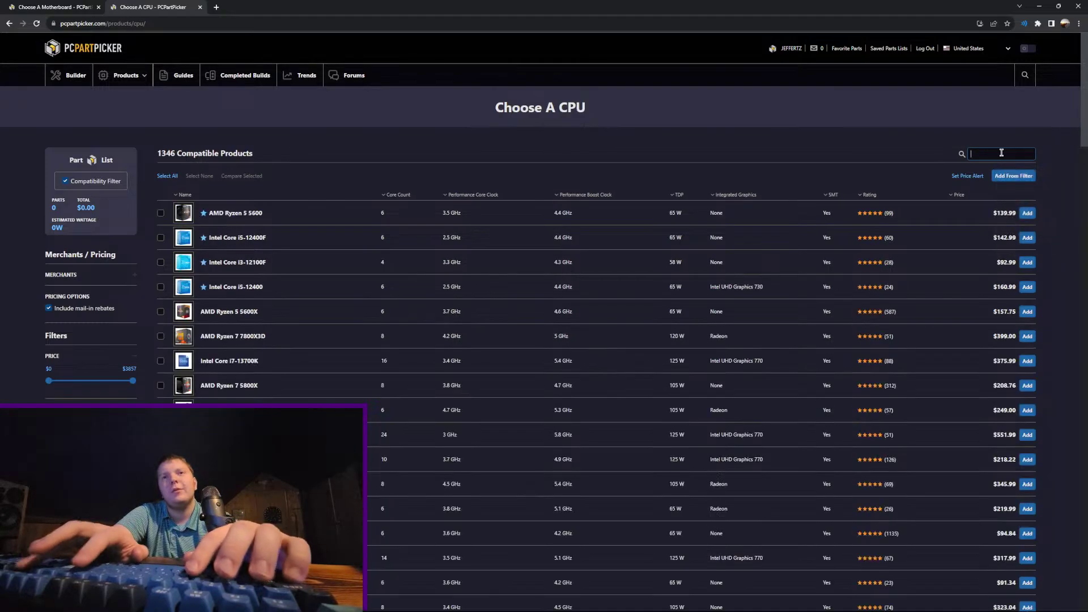
pyautogui.write('7800')
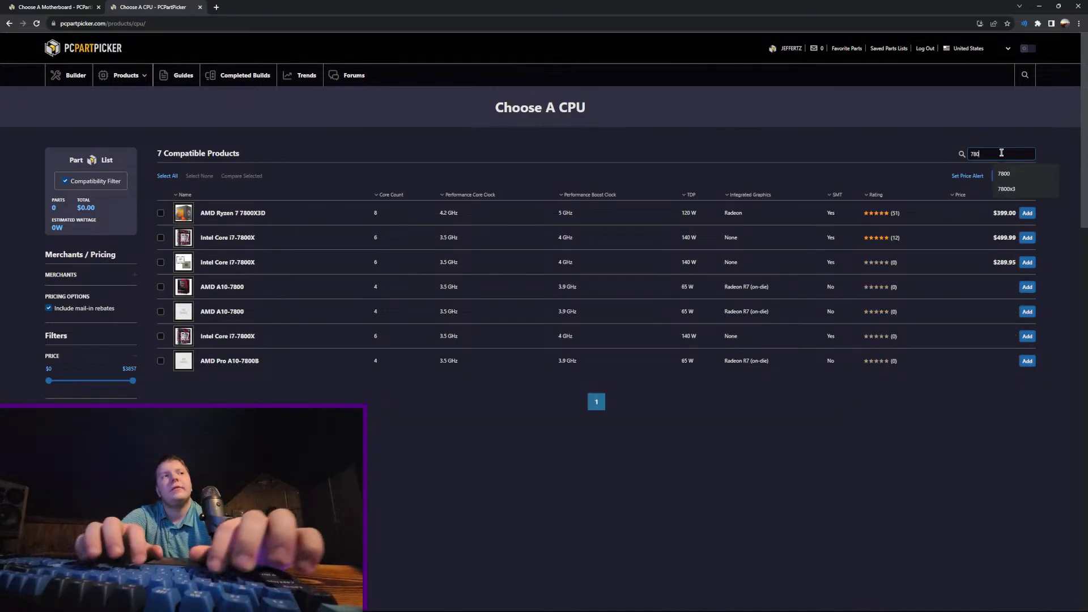
pyautogui.press('BackSpace')
pyautogui.press('BackSpace')
pyautogui.write('700')
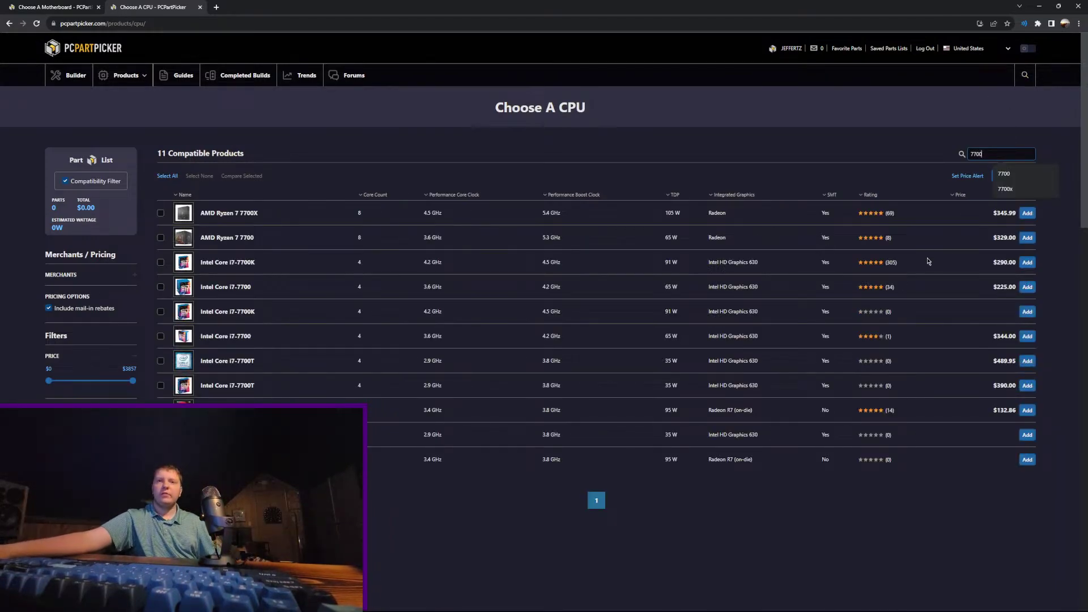
pyautogui.click(991, 238)
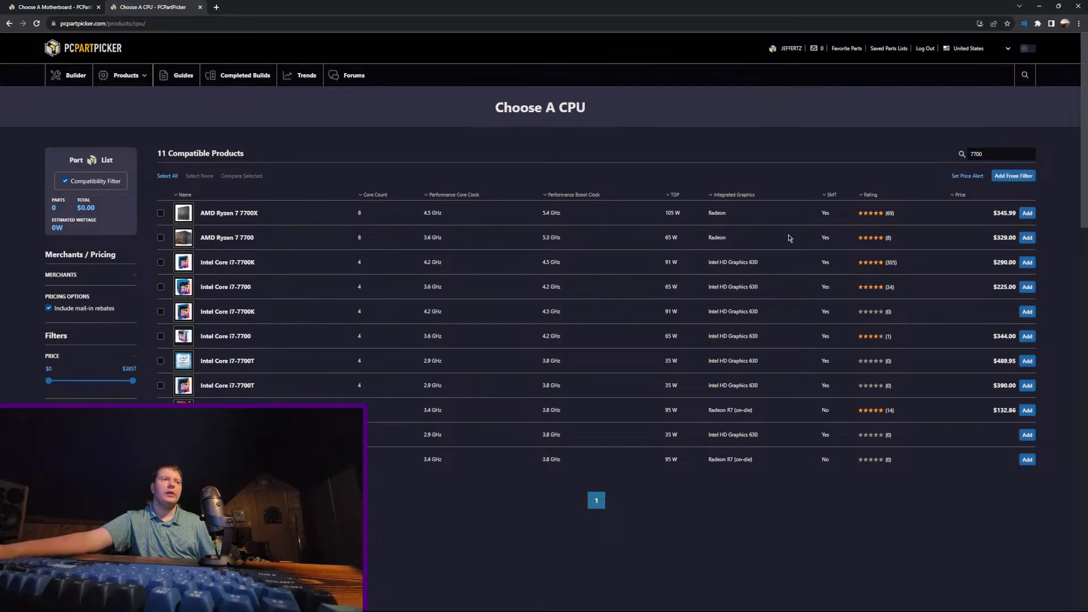
# Step: Search the CPUs for 12900 and 12700, and add the Intel Core i7-12700KF as the list's CPU
pyautogui.click(1007, 155)
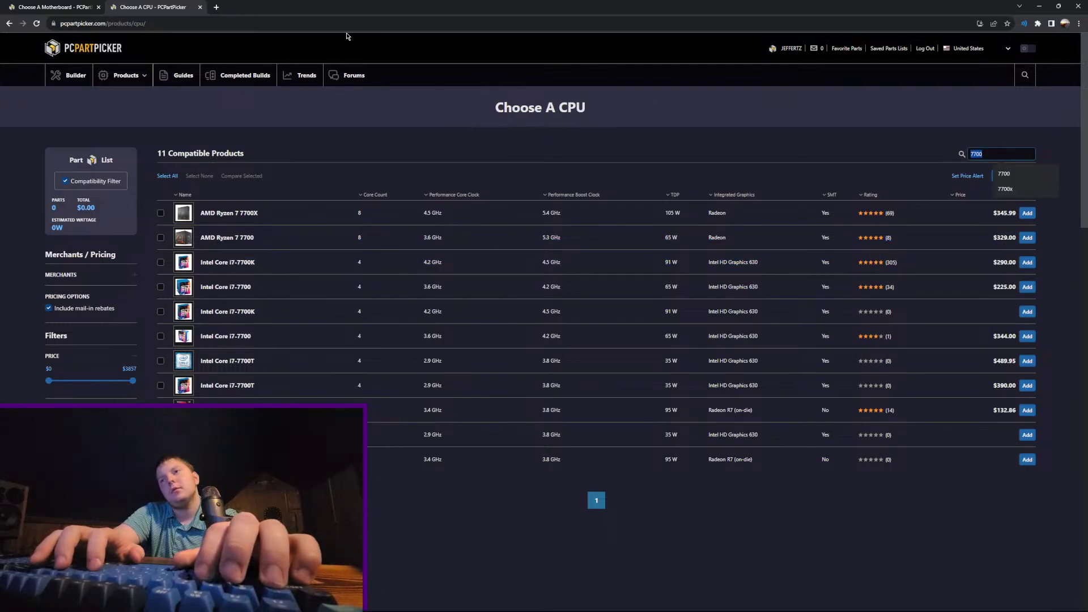
pyautogui.write('12900')
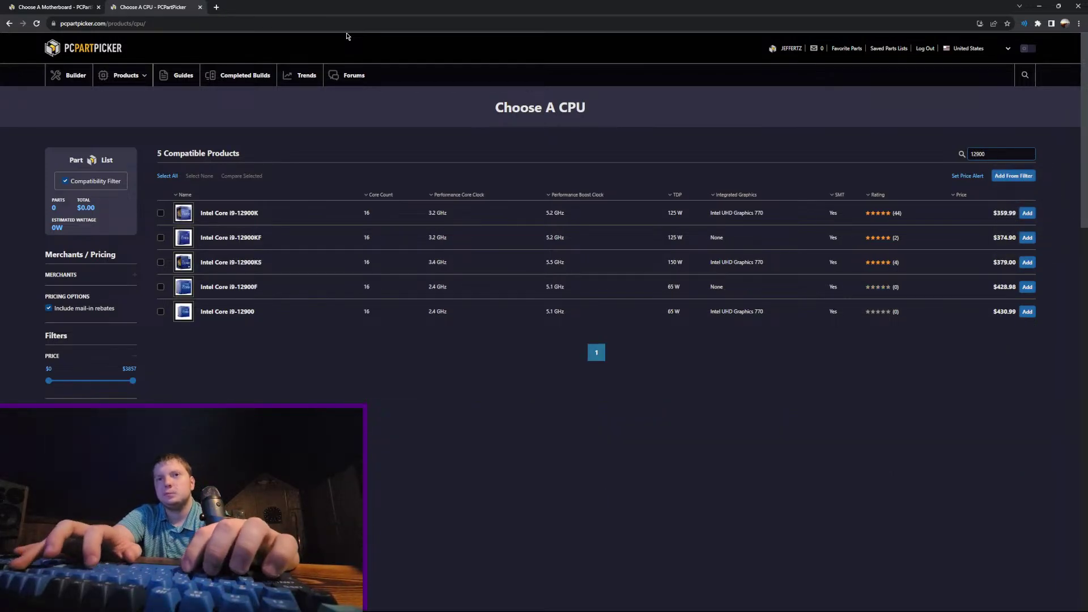
pyautogui.press('BackSpace')
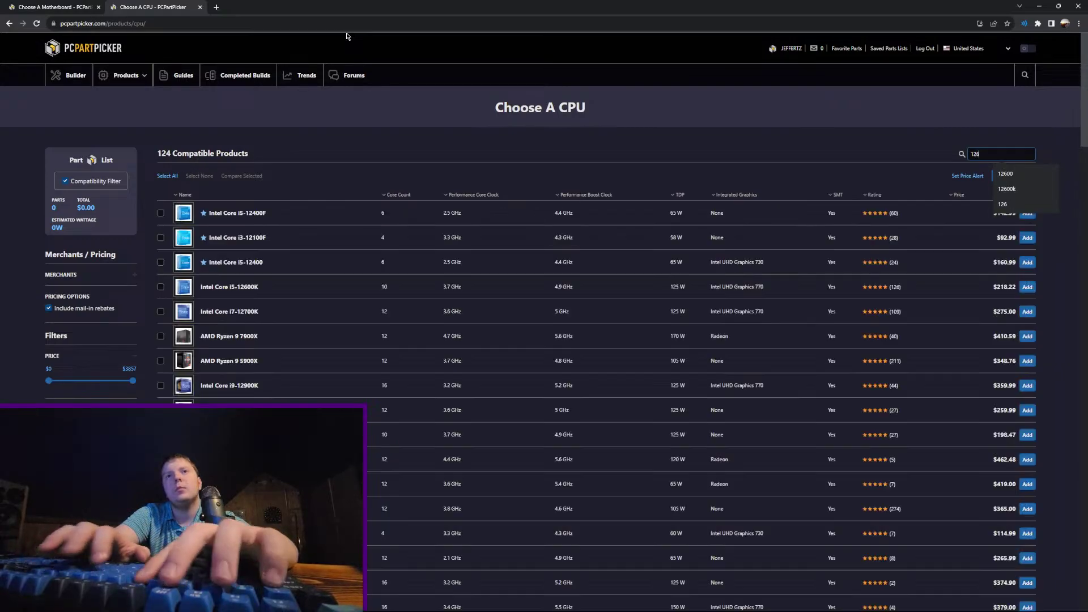
pyautogui.write('700')
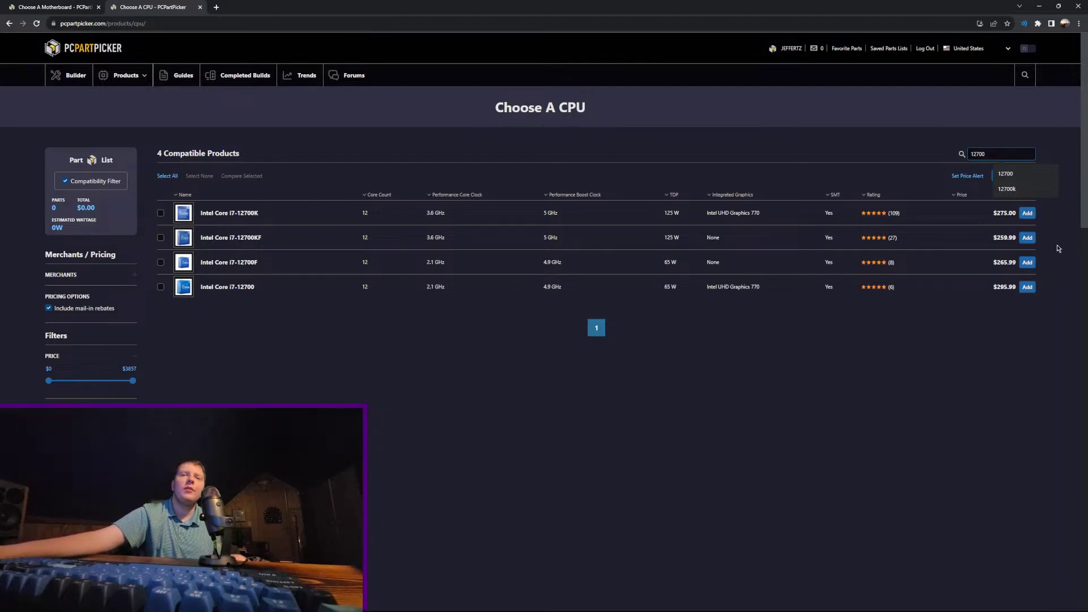
pyautogui.click(1027, 238)
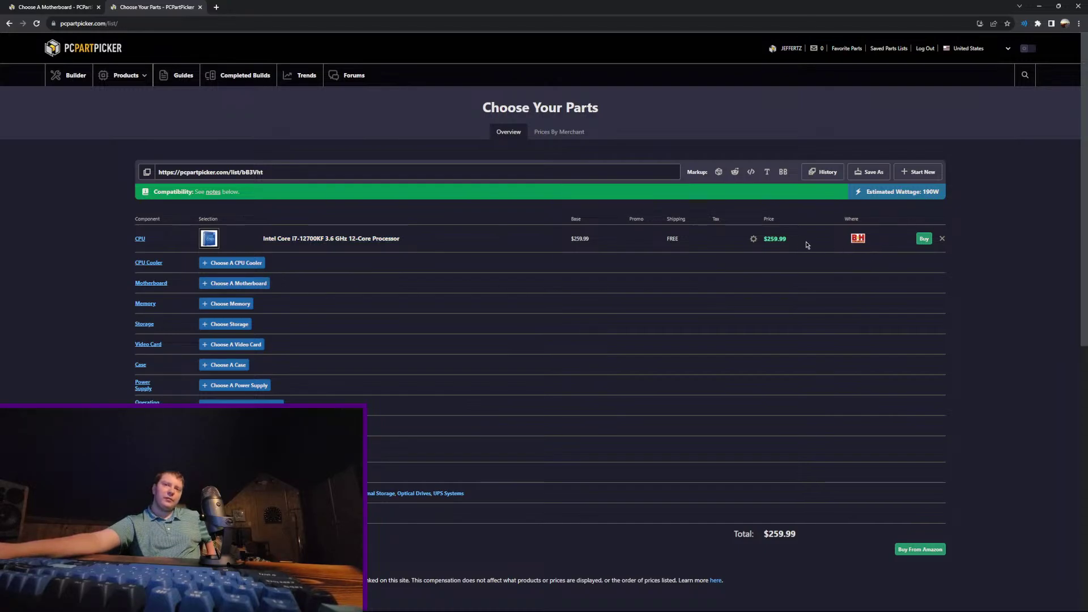
# Step: Open the i7-12700KF's B&H merchant page in a separate tab and close that tab after checking it
pyautogui.rightClick(861, 245)
pyautogui.click(887, 250)
pyautogui.click(295, 7)
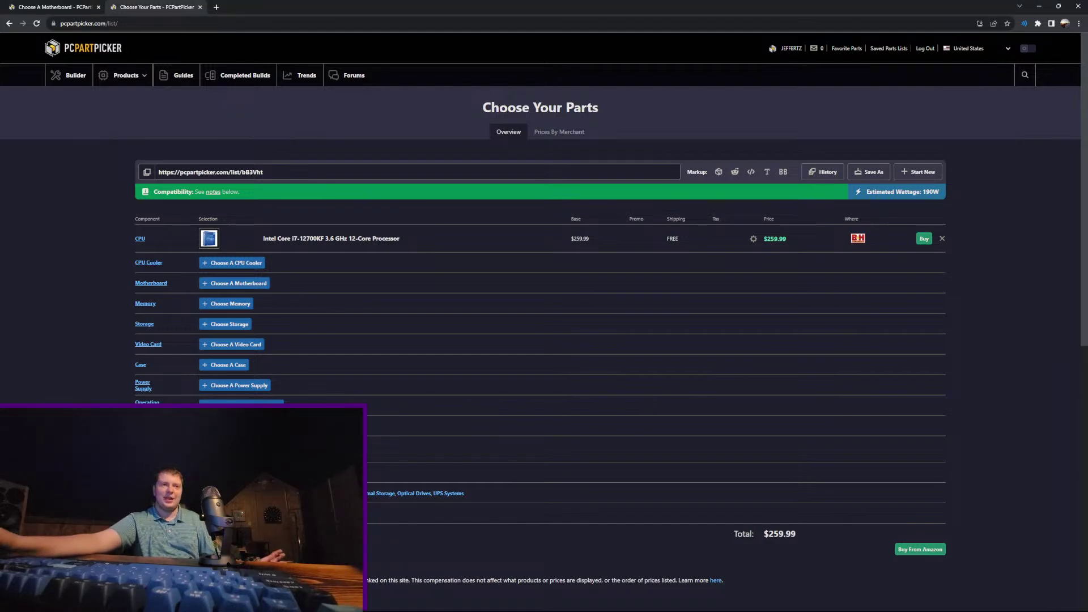
# Step: Add the Thermalright Phantom Spirit 120 SE as the list's CPU cooler
pyautogui.click(204, 267)
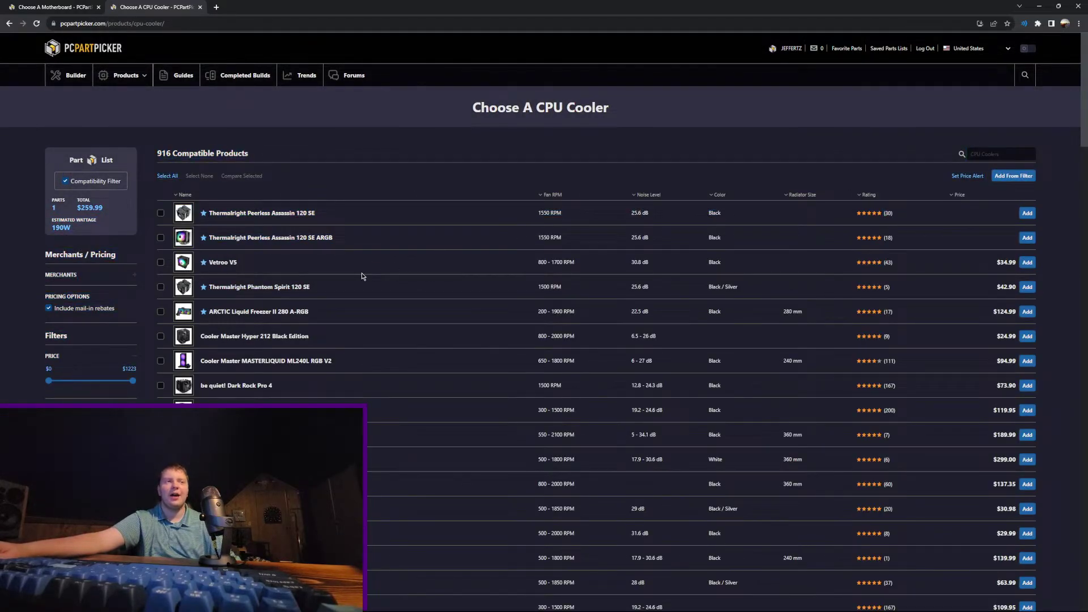
pyautogui.click(1032, 287)
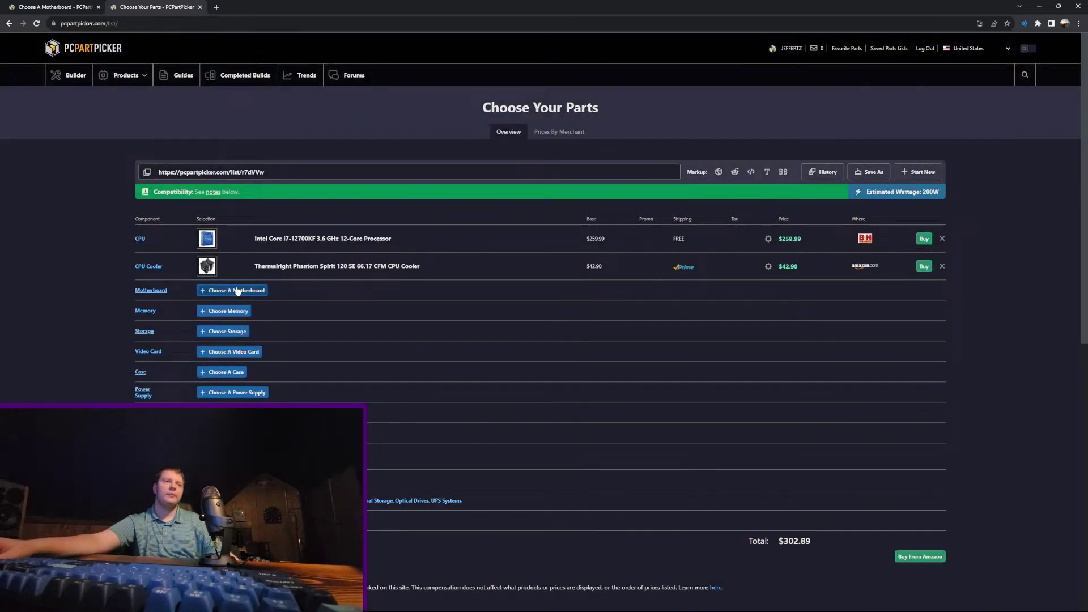
# Step: Search the compatible motherboards for z690 and sort them by price, cheapest first
pyautogui.click(236, 290)
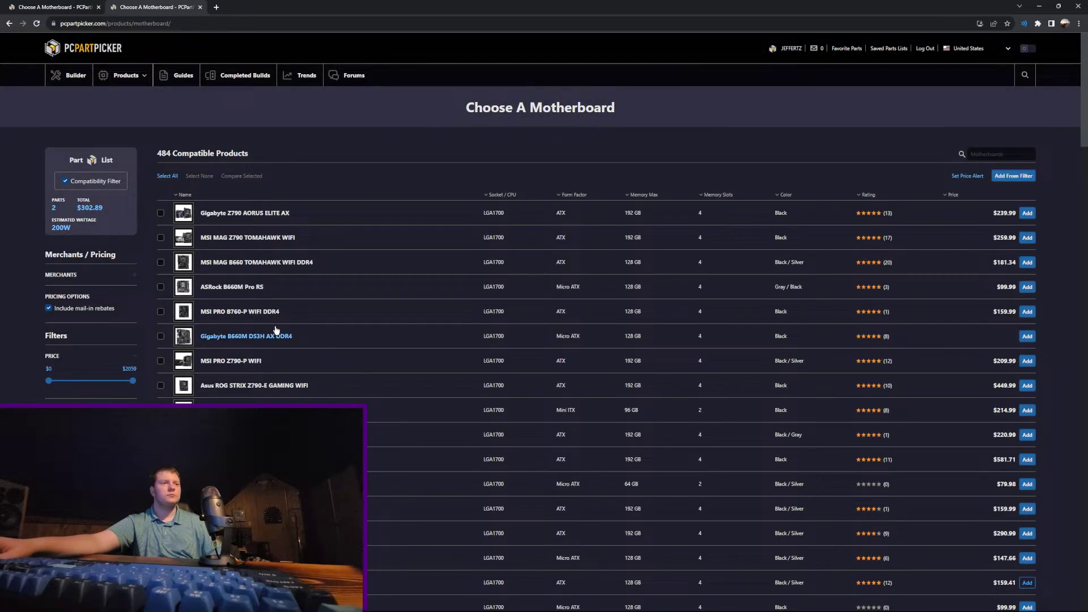
pyautogui.moveTo(183, 238)
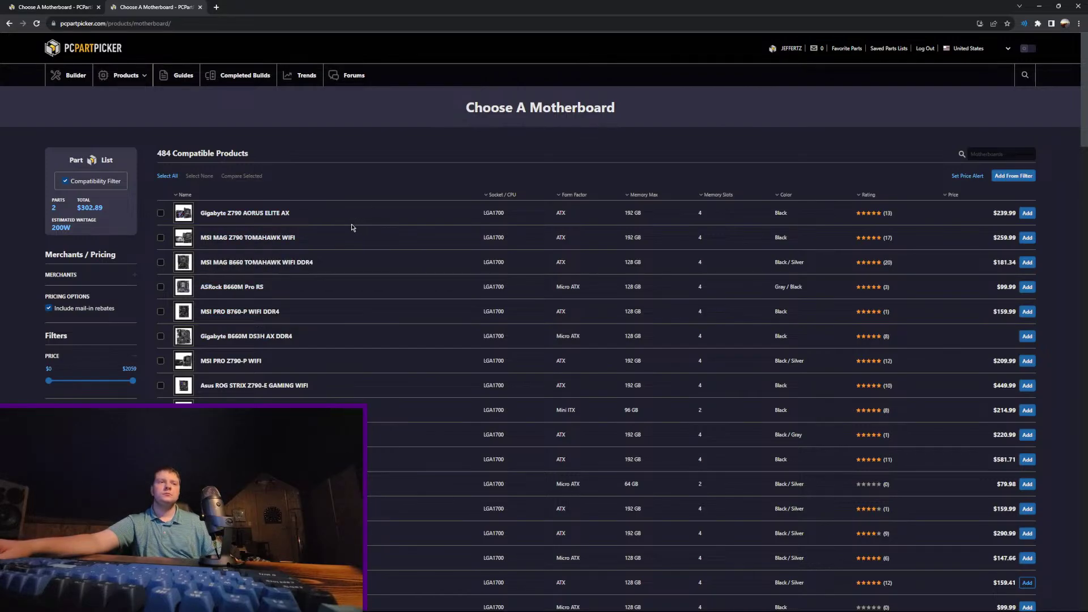
pyautogui.click(1012, 151)
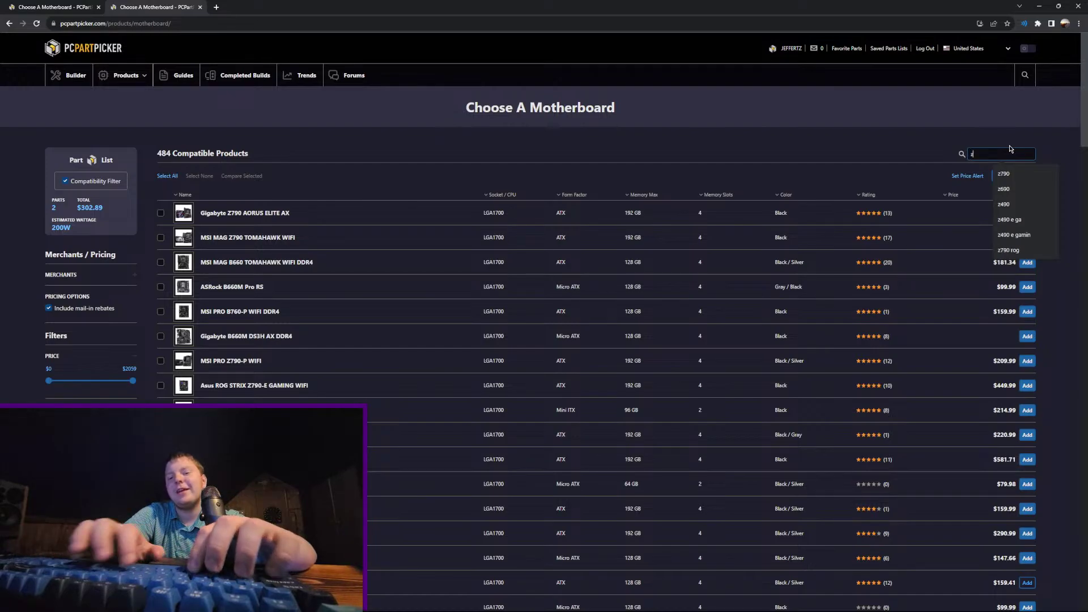
pyautogui.write('z690')
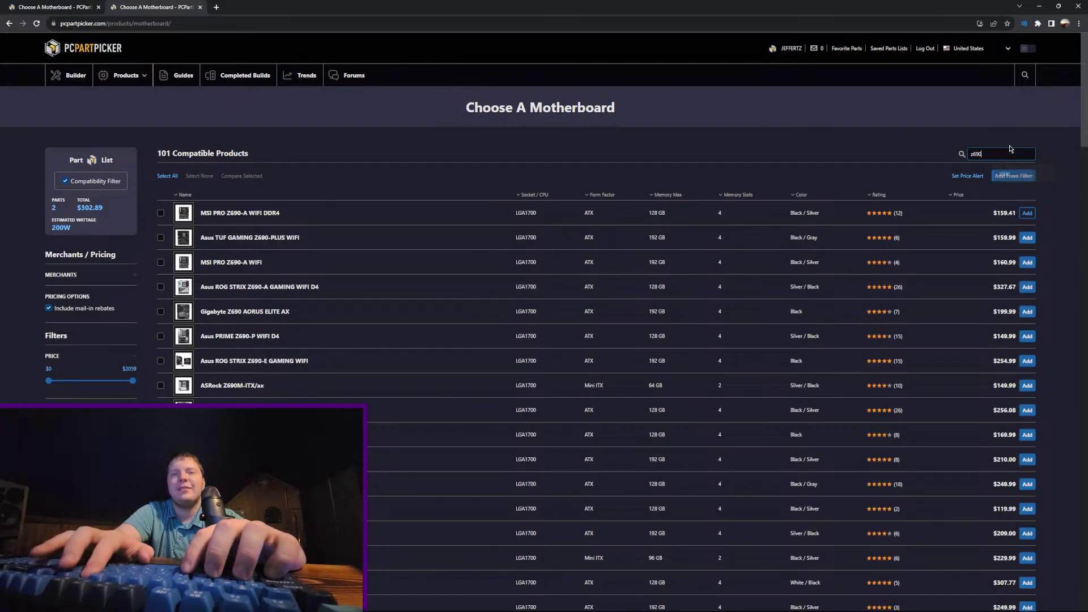
pyautogui.click(975, 194)
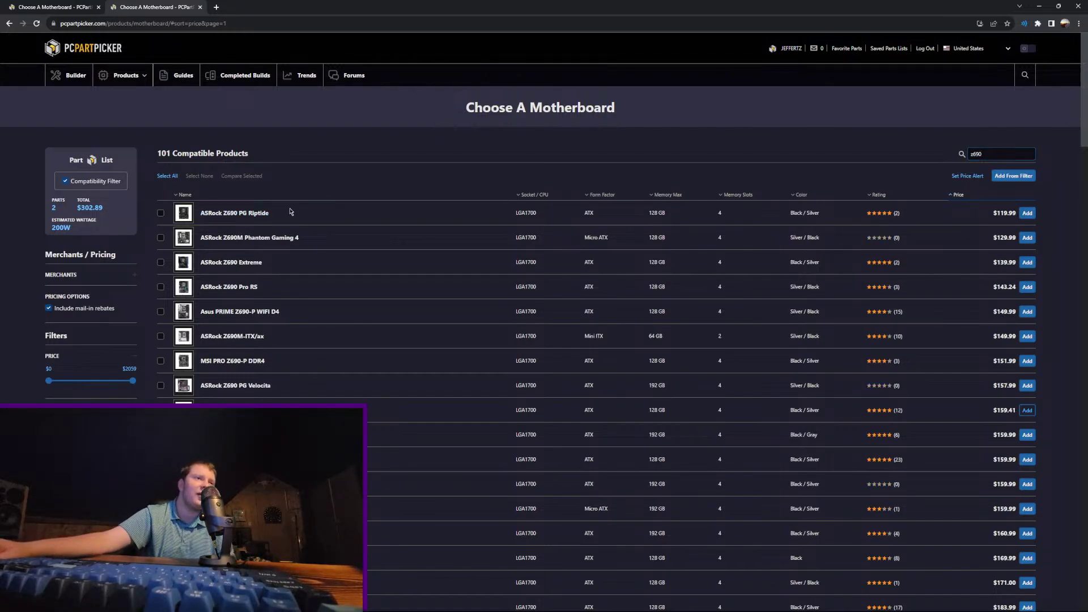
# Step: Check the ASRock Z690 PG Riptide's page in a separate tab, close that tab, and add the board as the list's motherboard
pyautogui.moveTo(290, 212); pyautogui.dragTo(200, 213)
pyautogui.click(445, 227)
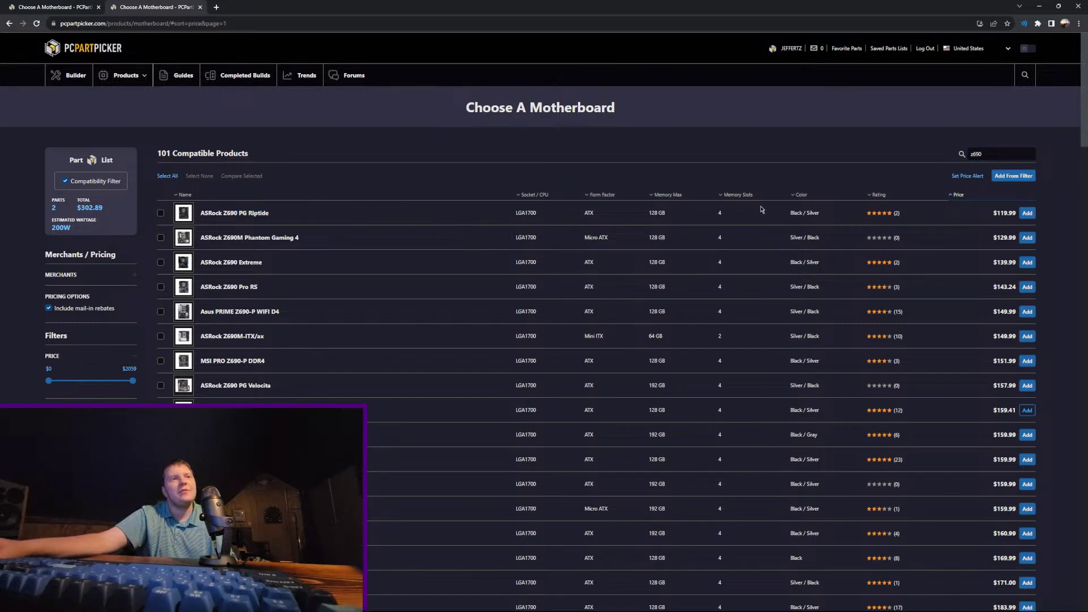
pyautogui.moveTo(889, 222); pyautogui.dragTo(181, 213)
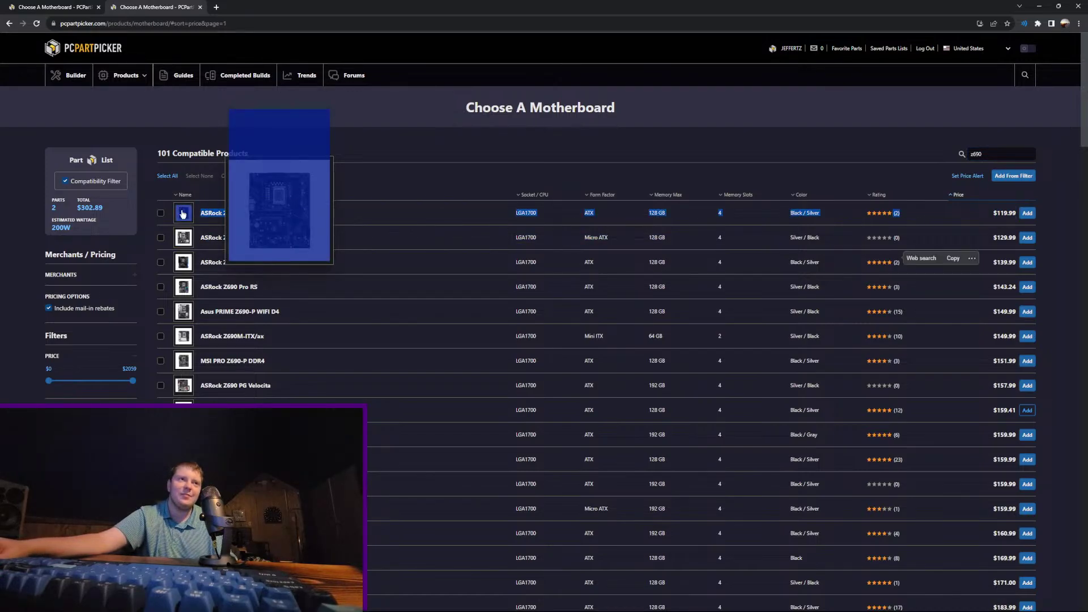
pyautogui.click(383, 216)
pyautogui.rightClick(230, 211)
pyautogui.click(249, 219)
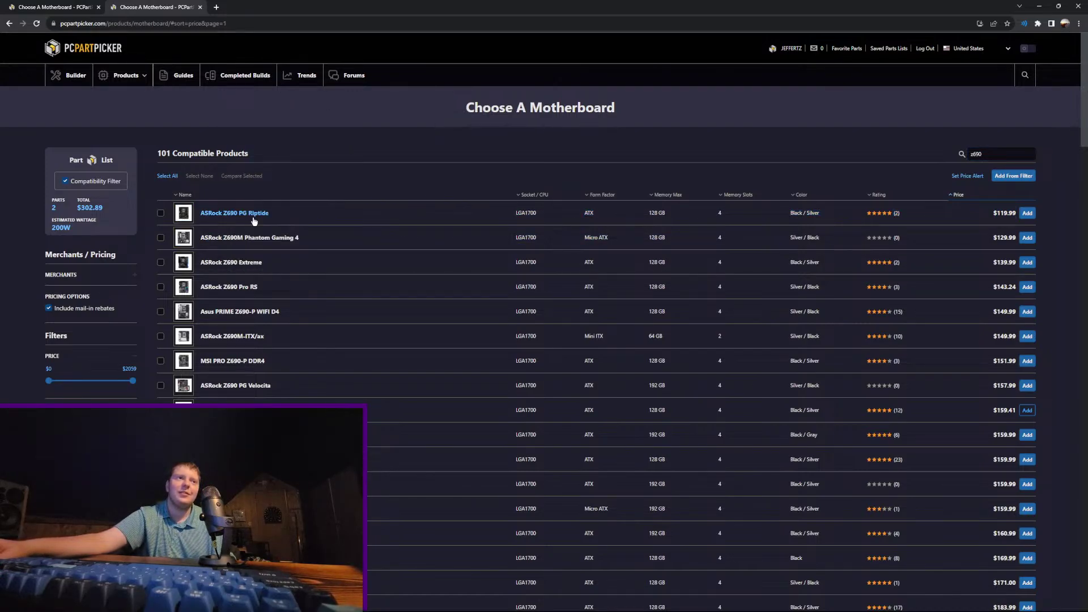
pyautogui.click(277, 4)
pyautogui.hotkey('ctrl', 'w')
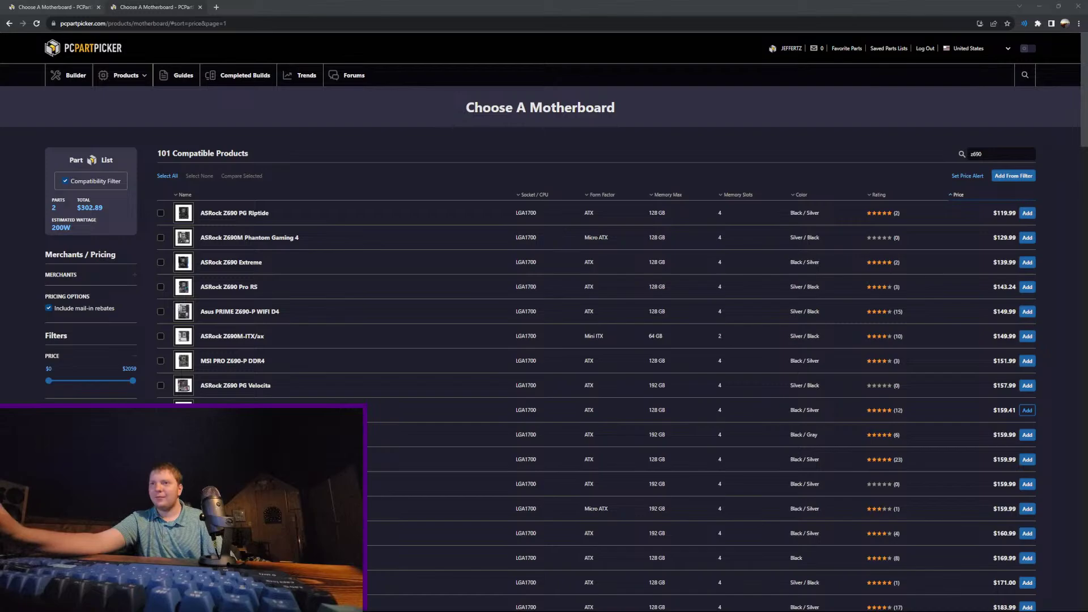
pyautogui.click(1028, 213)
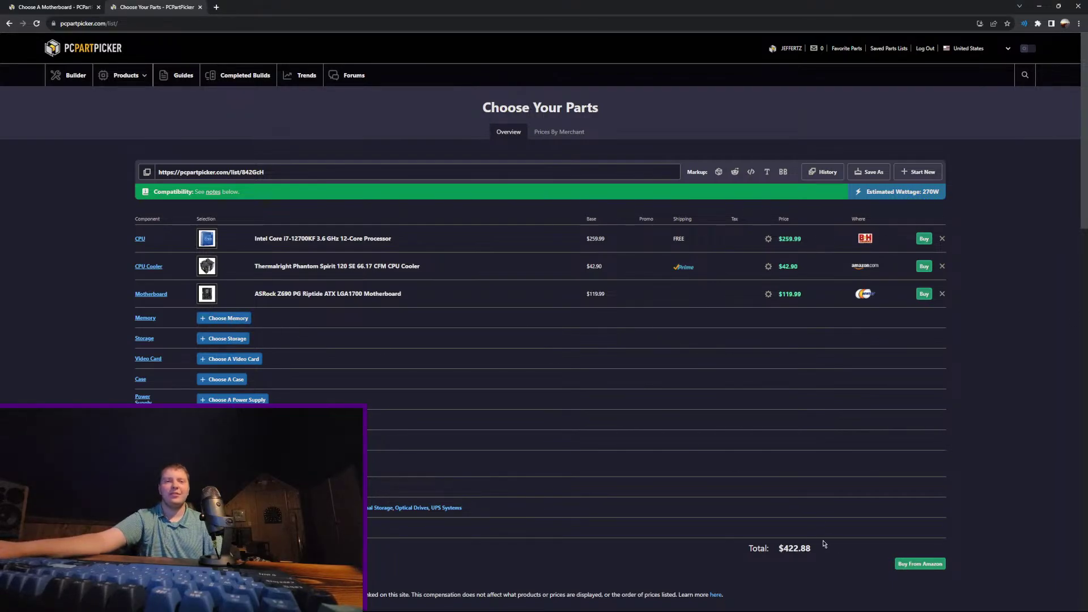
# Step: Add the Silicon Power GAMING 32 GB (2 x 16 GB) DDR4-3200 memory and the Silicon Power UD90 2 TB drive to the list
pyautogui.click(227, 318)
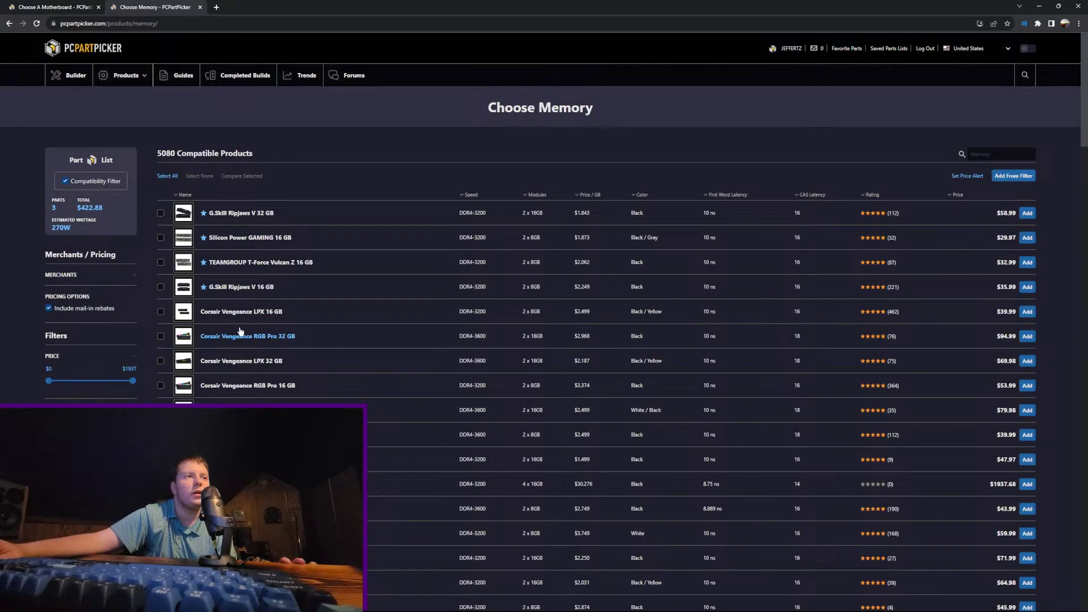
pyautogui.moveTo(436, 460); pyautogui.dragTo(865, 460)
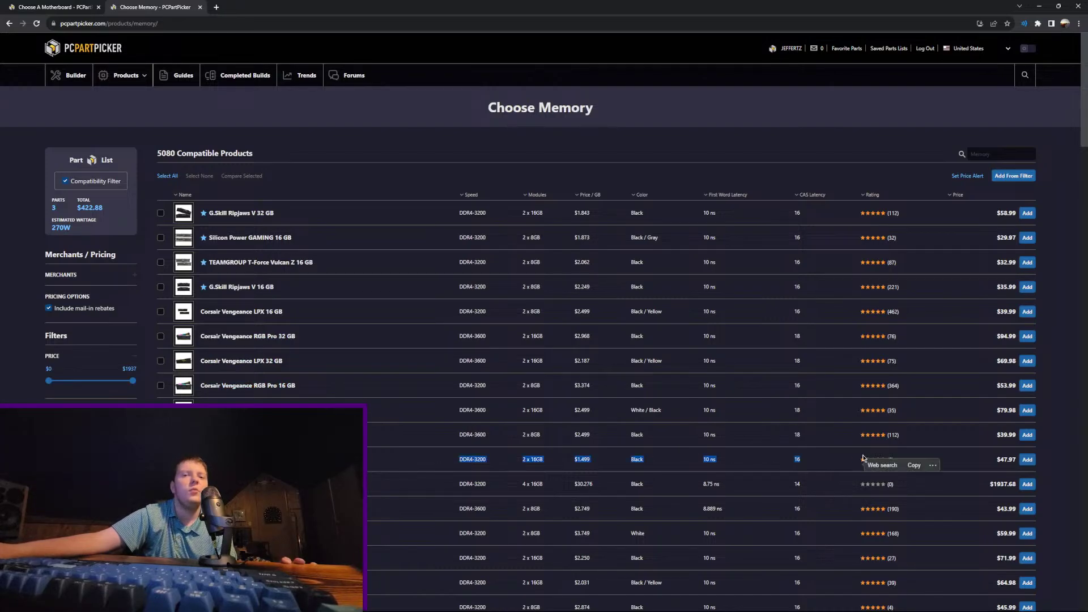
pyautogui.click(847, 512)
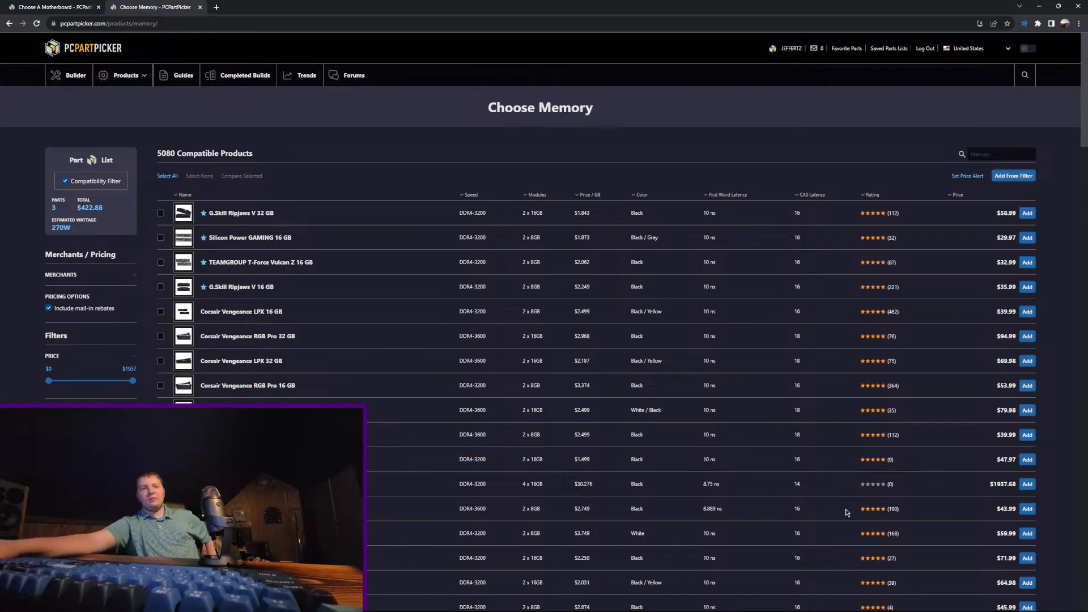
pyautogui.click(1027, 460)
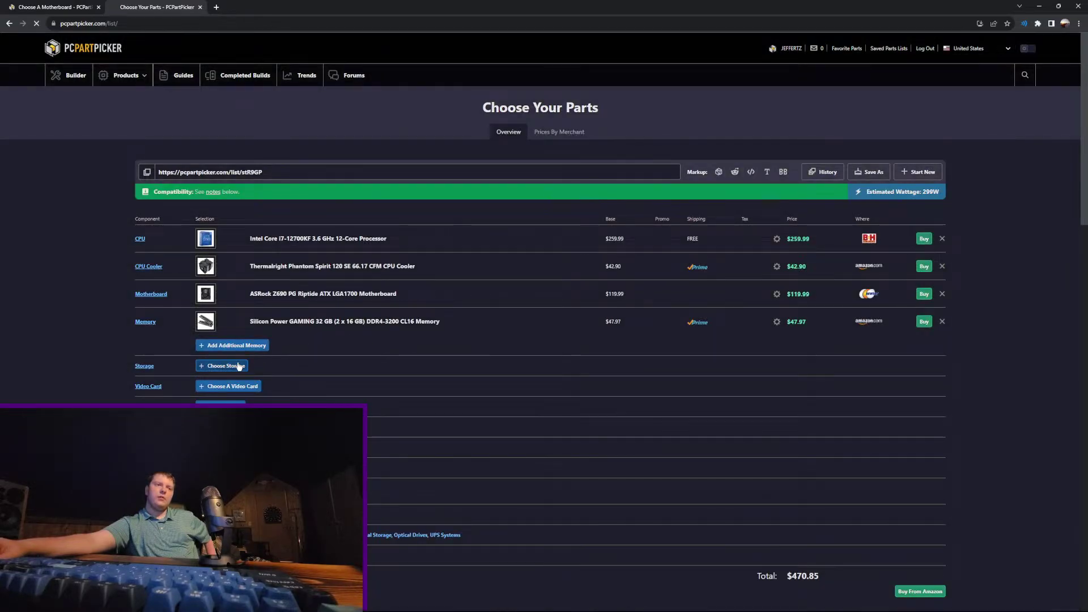
pyautogui.click(239, 366)
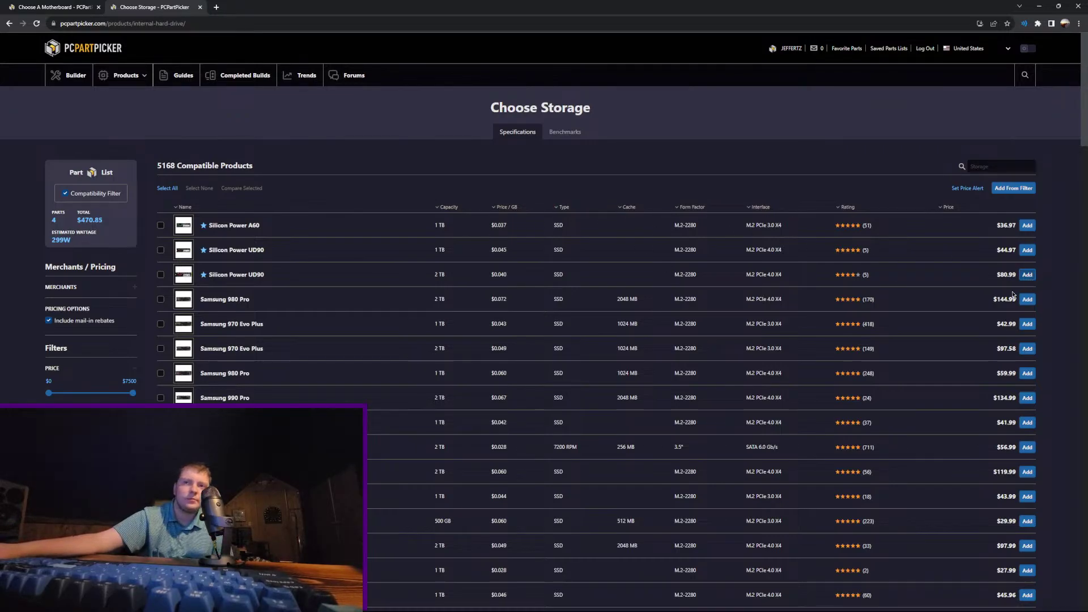
pyautogui.click(1027, 275)
# Step: Search the video cards for 7900 xtx, sort them by price, and add the Sapphire PULSE Radeon RX 7900 XTX
pyautogui.scroll(-2, 899, 299)
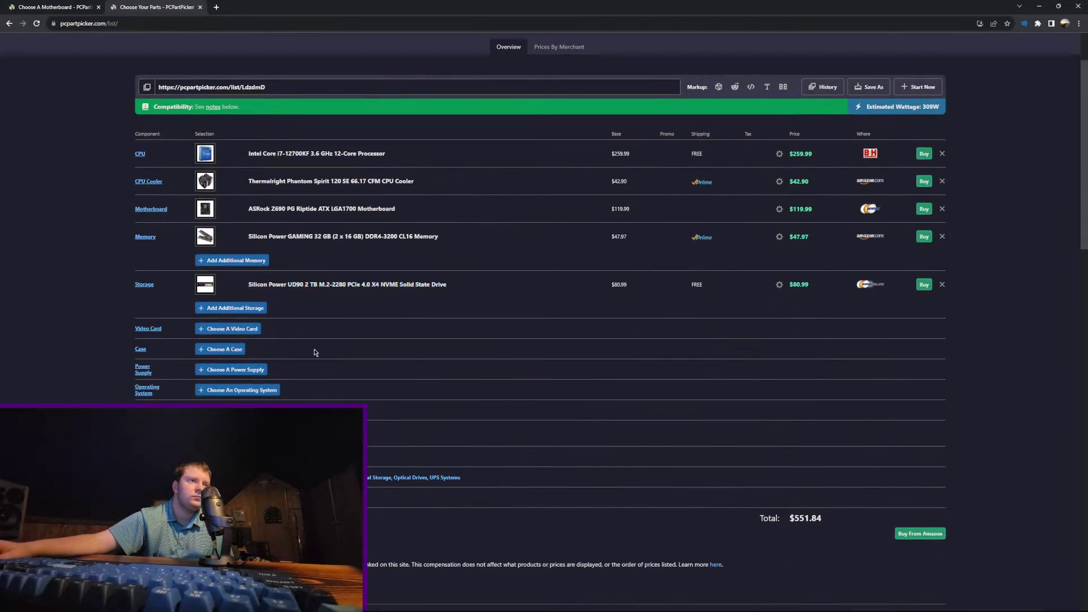
pyautogui.click(244, 329)
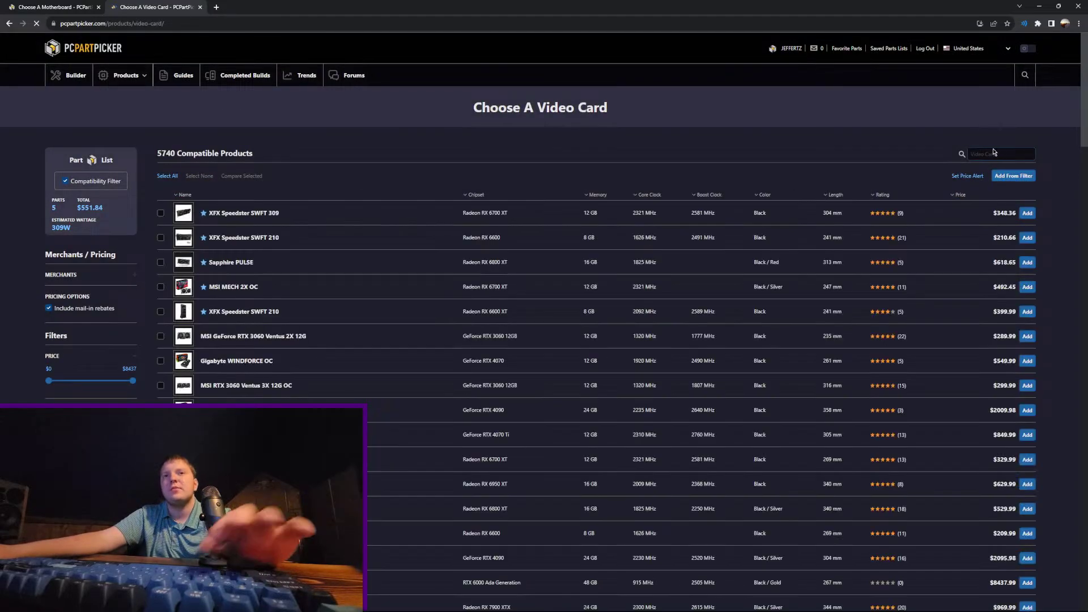
pyautogui.click(991, 153)
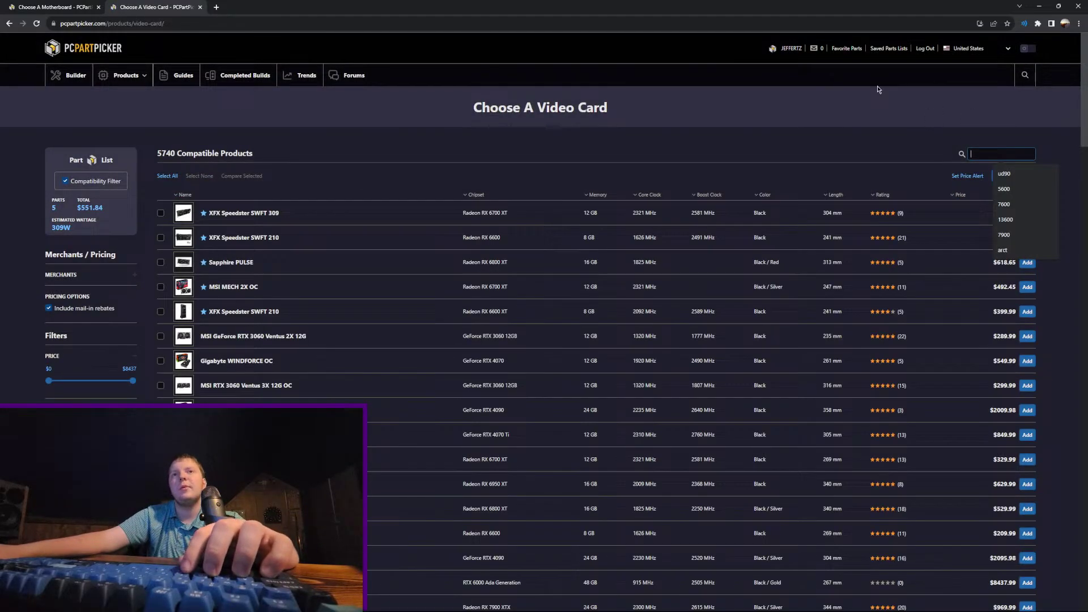
pyautogui.write('7900')
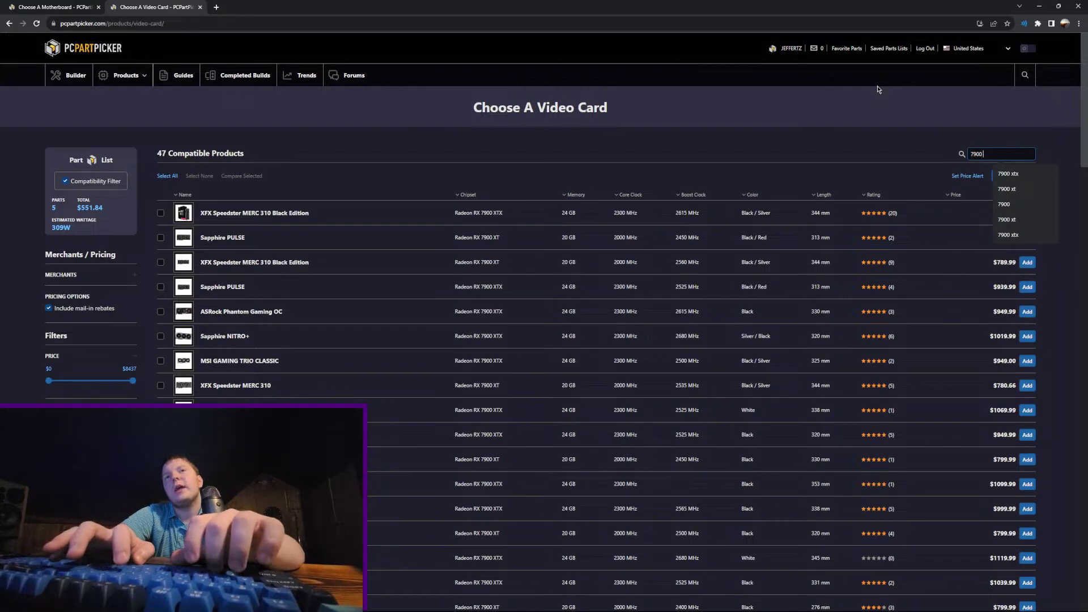
pyautogui.write(' xtx')
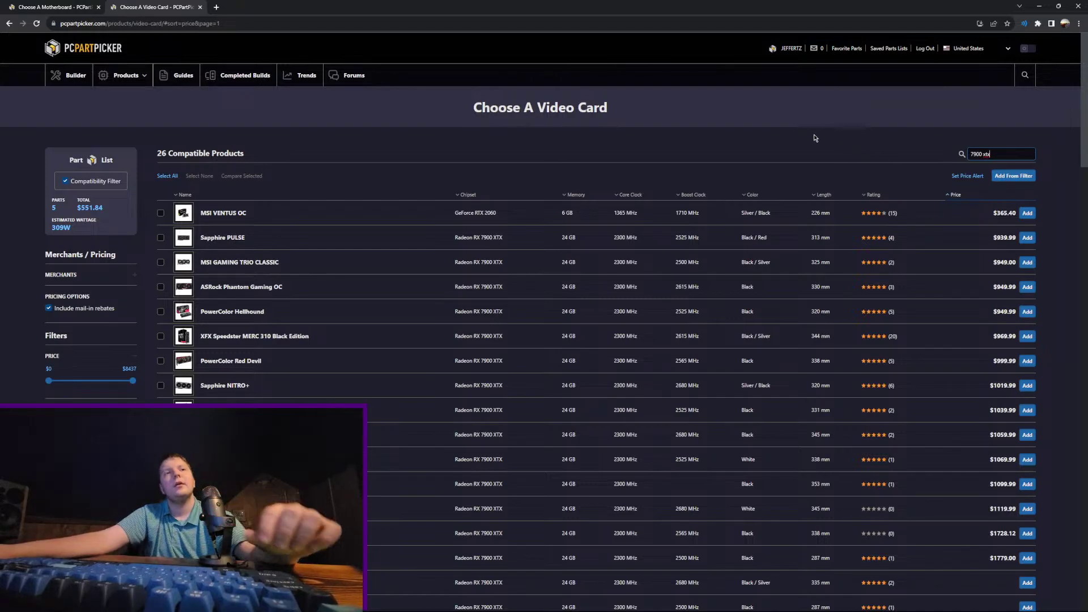
pyautogui.click(900, 237)
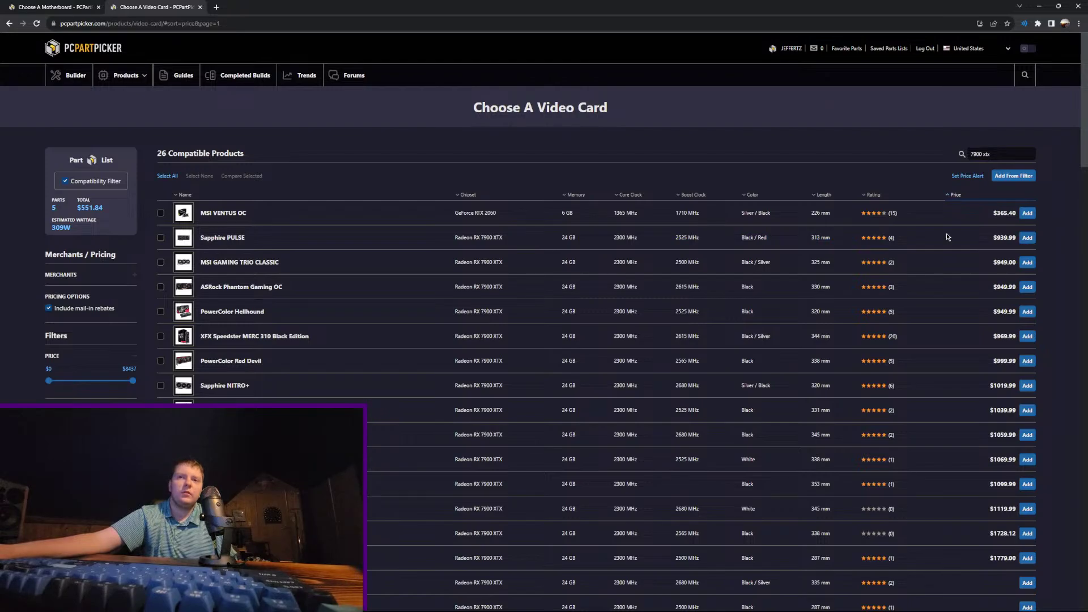
pyautogui.moveTo(952, 236)
pyautogui.mouseDown()
pyautogui.moveTo(278, 255)
pyautogui.moveTo(958, 241)
pyautogui.mouseUp()
pyautogui.click(937, 259)
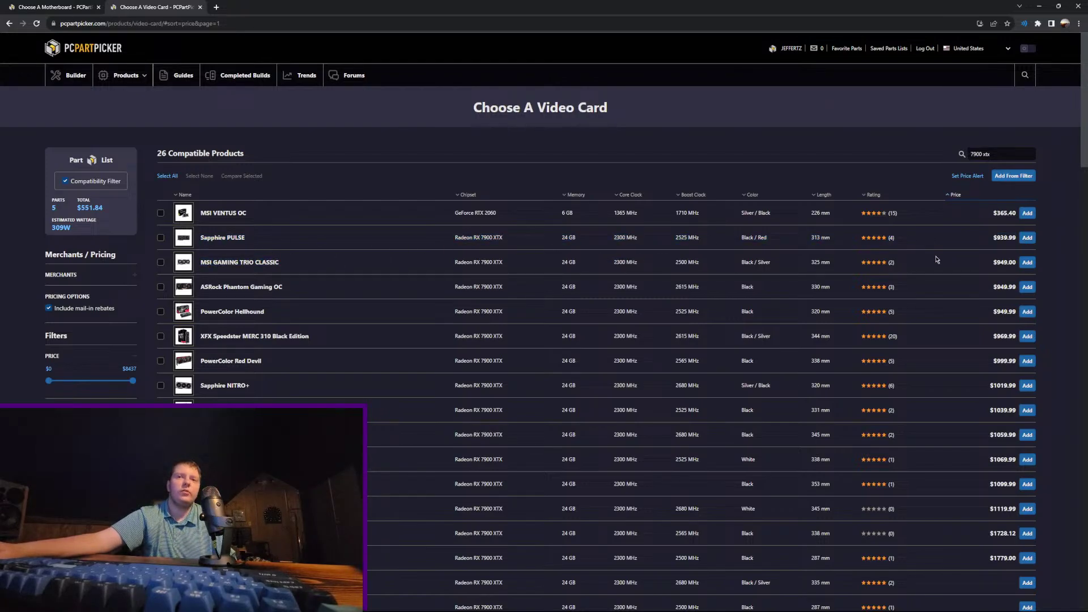
pyautogui.click(1027, 238)
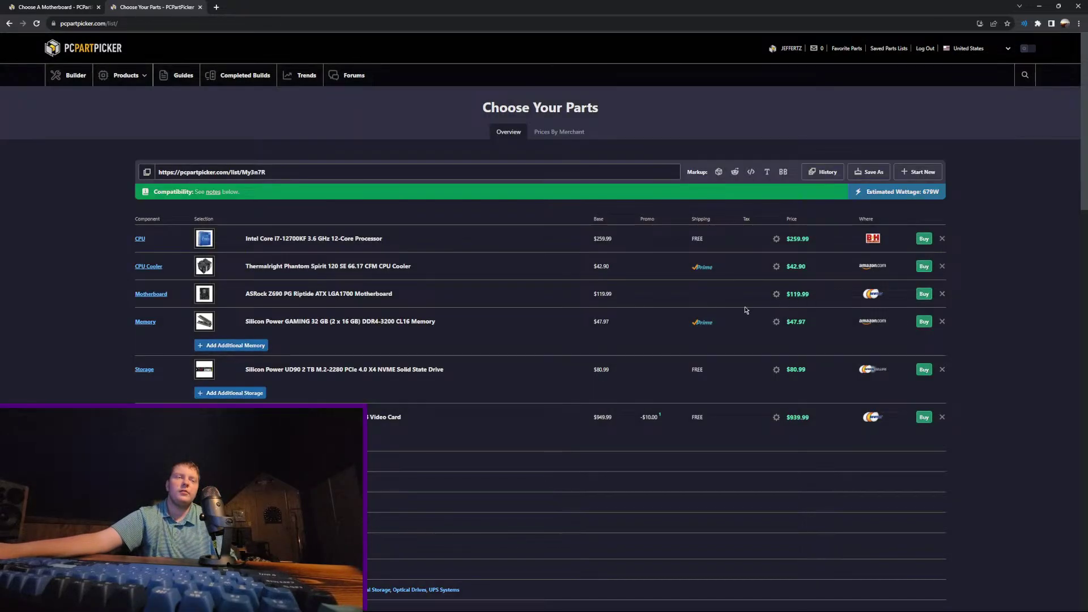
# Step: Review the part list's total, compare the case choices, and add the Deepcool CC560 as the case
pyautogui.scroll(-2, 558, 356)
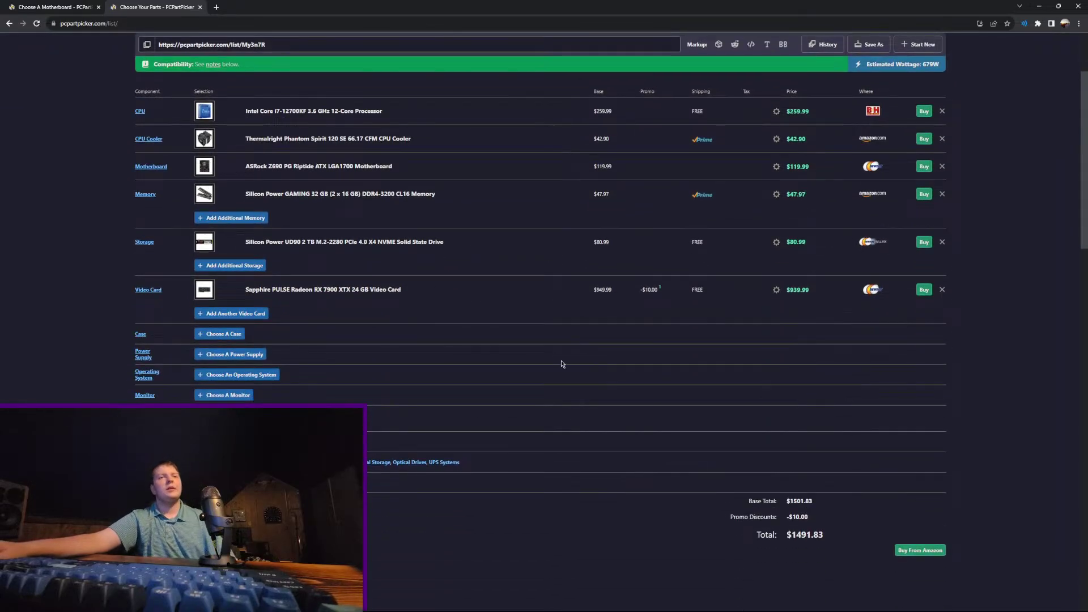
pyautogui.scroll(2, 564, 369)
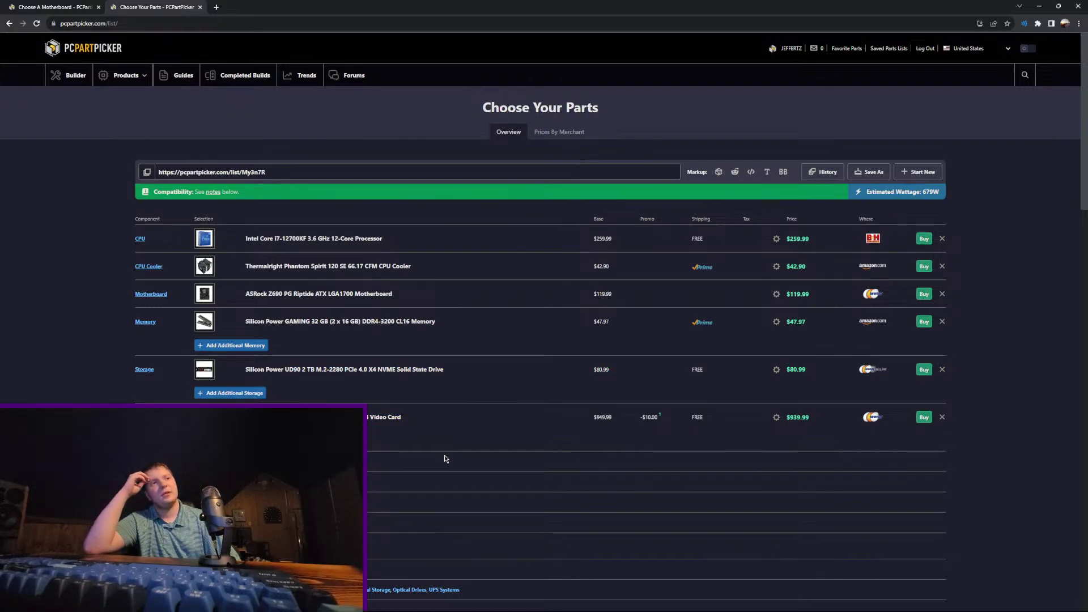
pyautogui.click(221, 462)
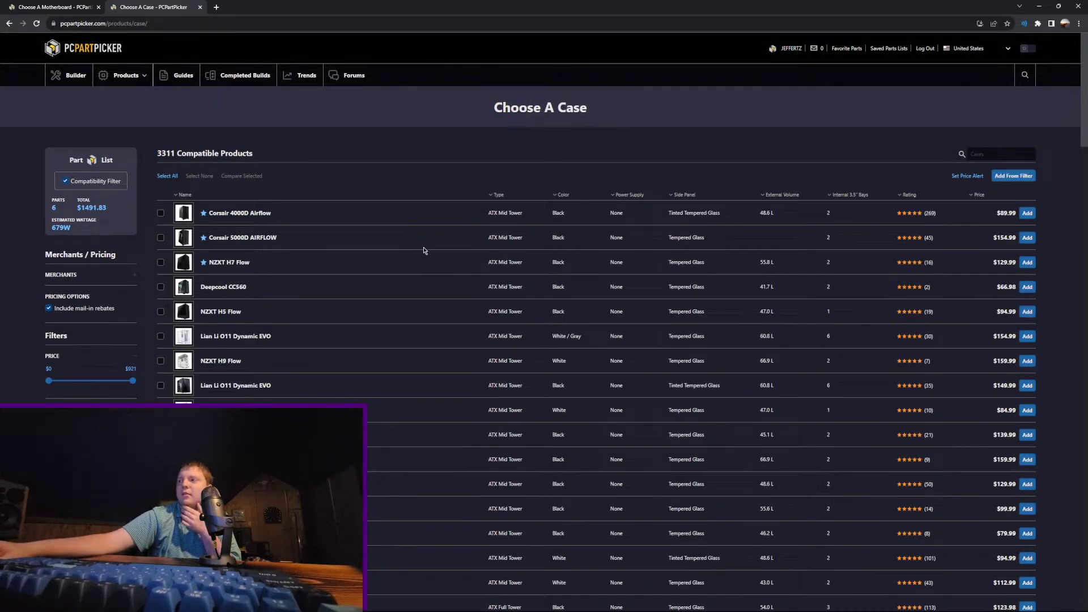
pyautogui.moveTo(424, 250); pyautogui.dragTo(566, 302)
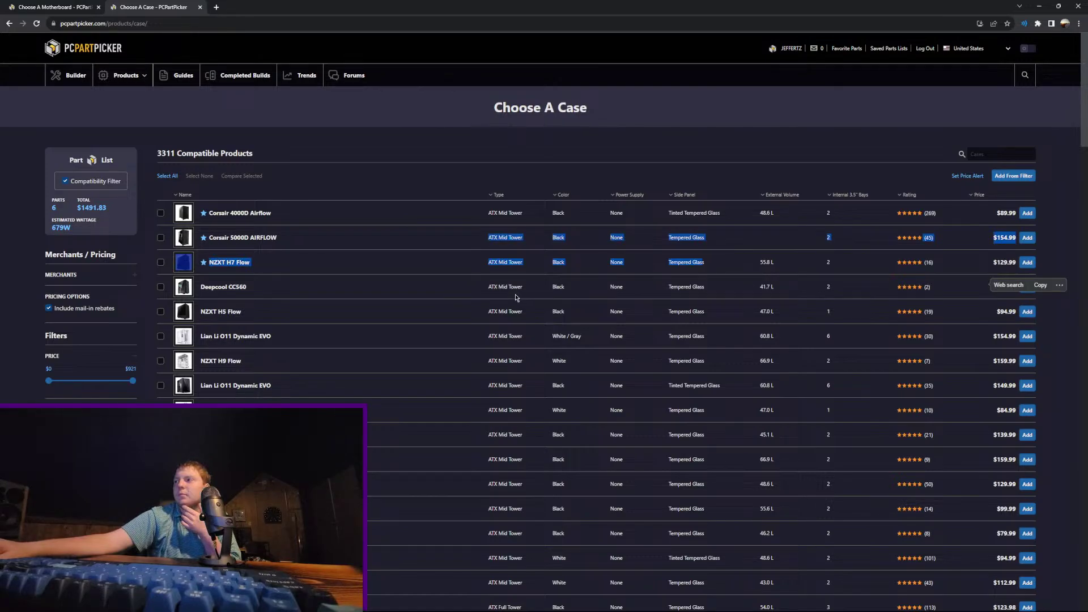
pyautogui.click(430, 275)
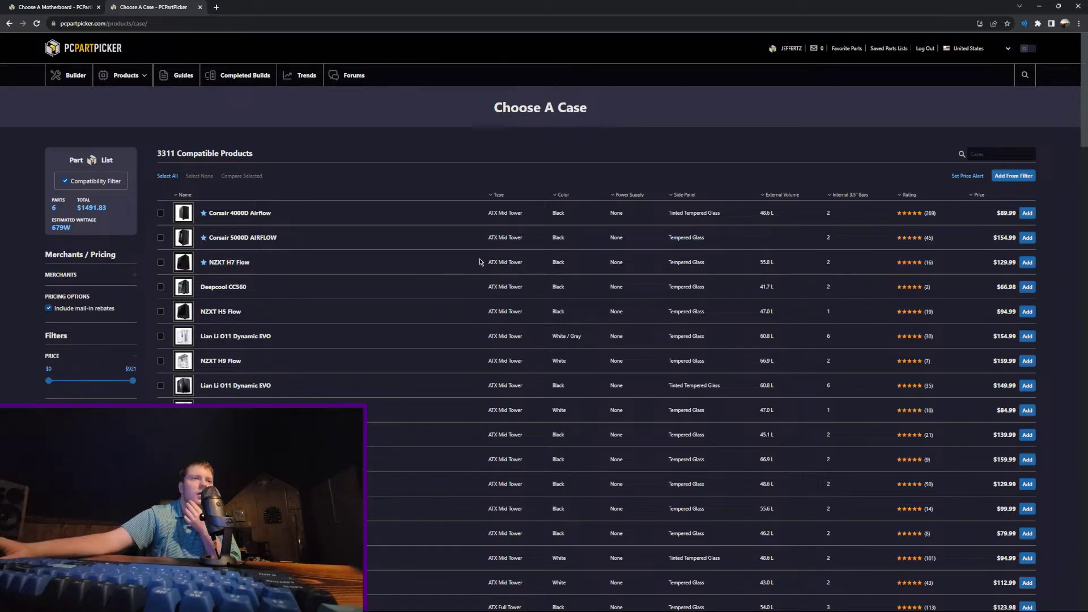
pyautogui.tripleClick(329, 291)
pyautogui.click(436, 287)
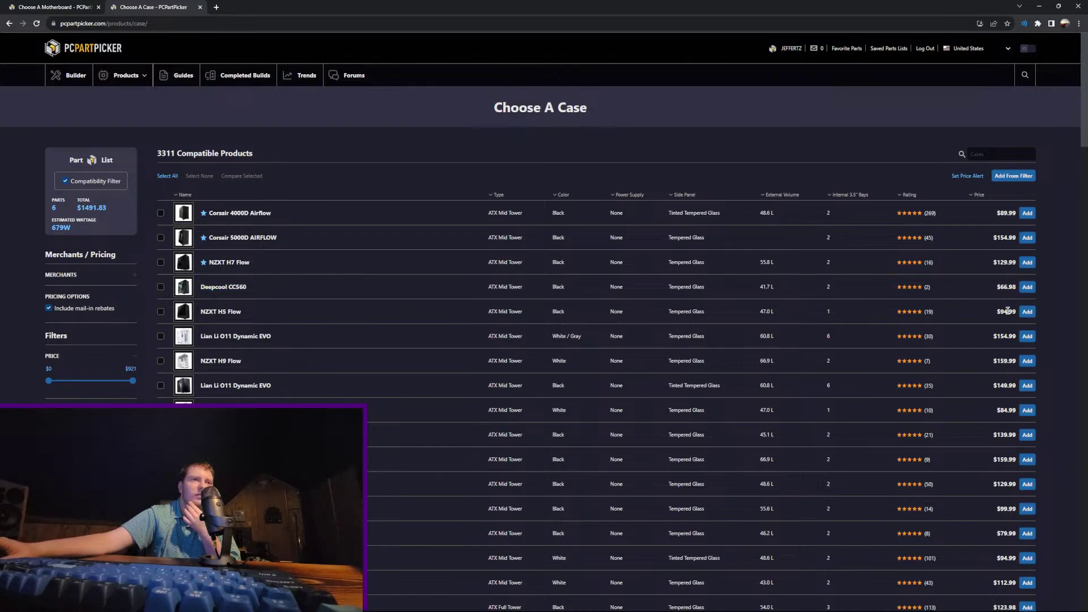
pyautogui.click(1027, 287)
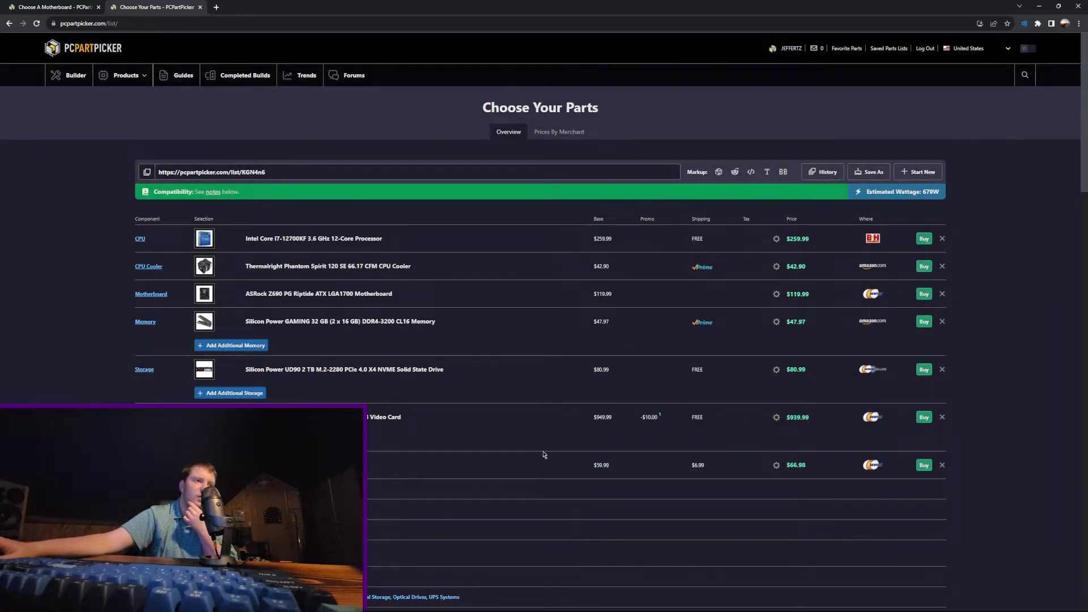
# Step: Add the 850 W Corsair RM850x (2021) as the part list's power supply
pyautogui.scroll(-1, 607, 492)
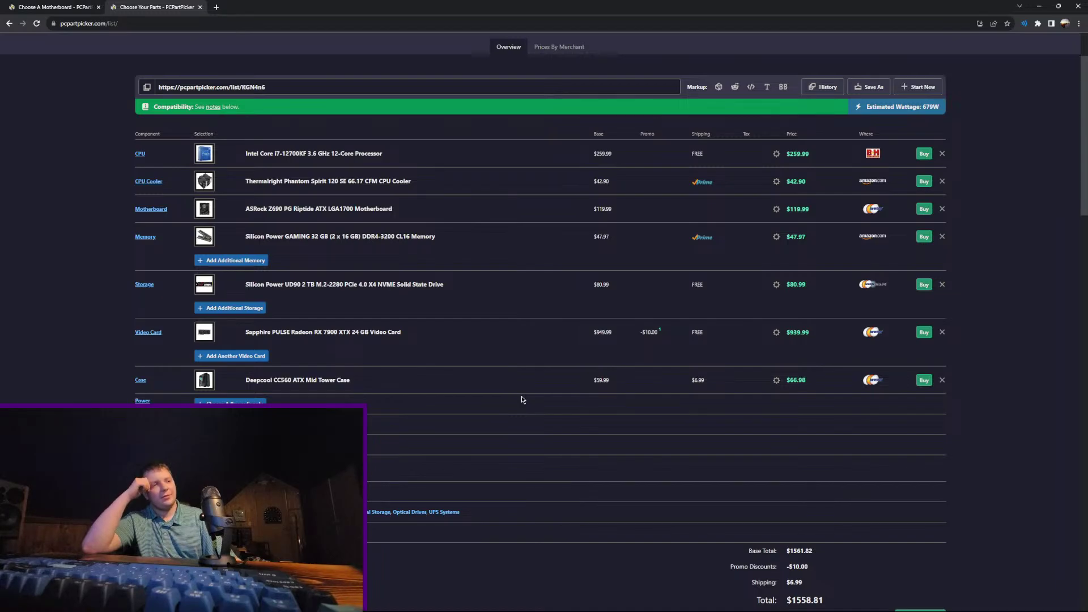
pyautogui.scroll(-1, 510, 397)
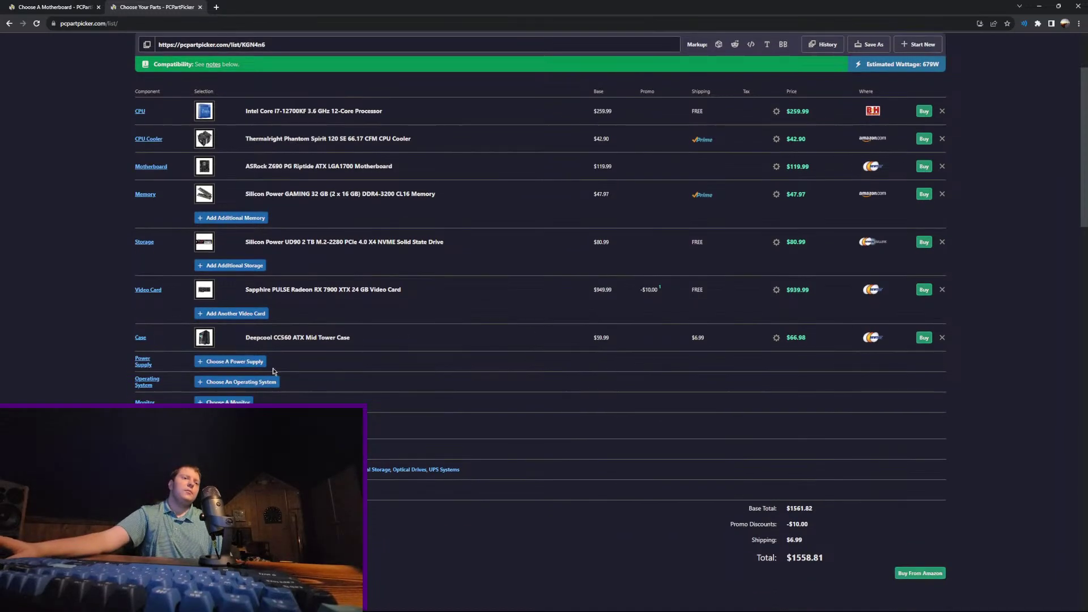
pyautogui.click(258, 364)
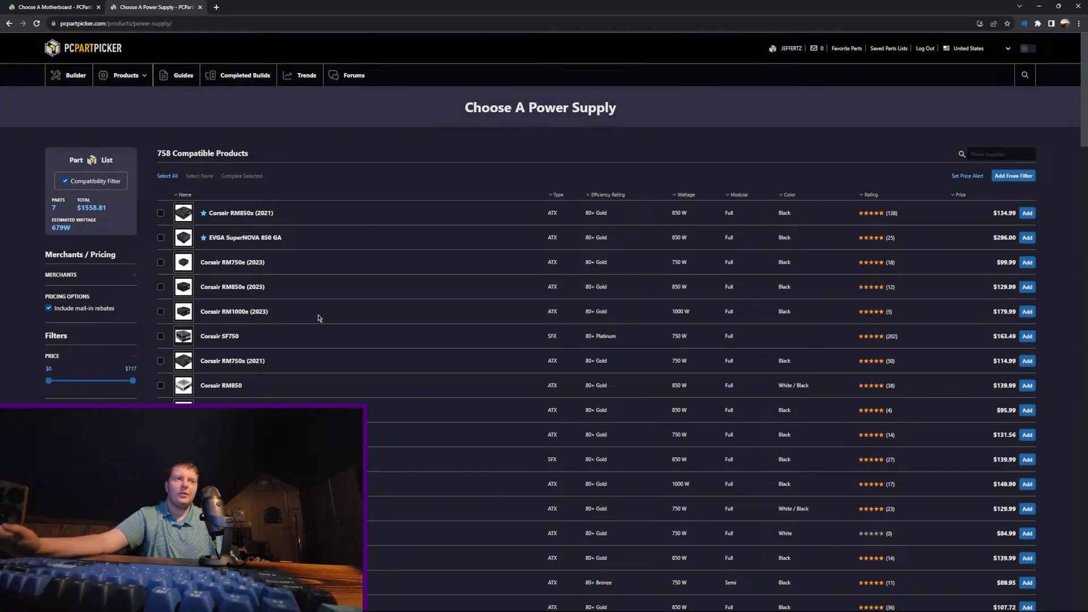
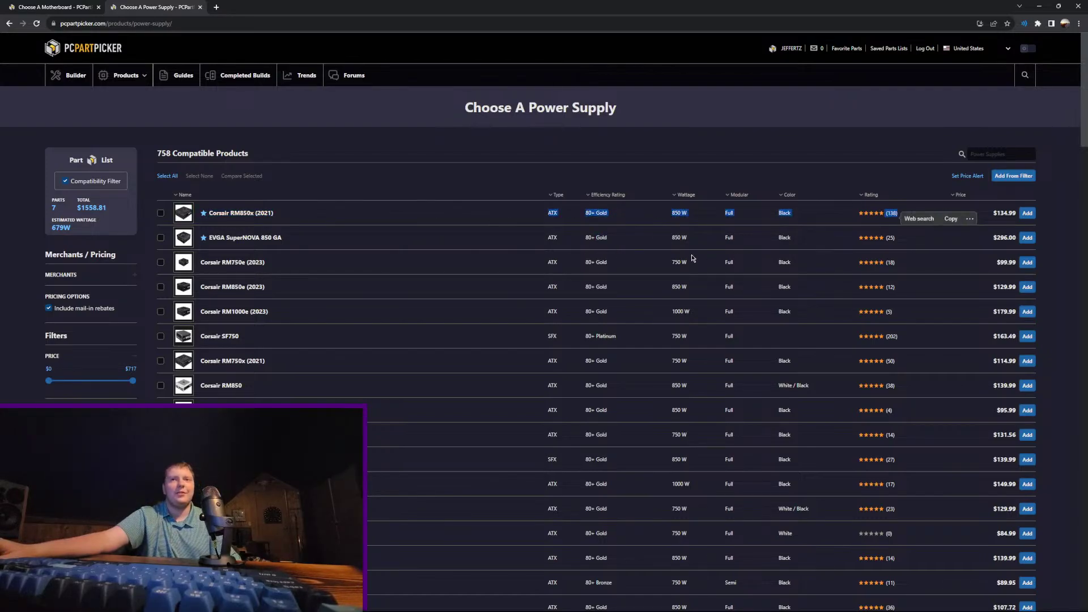
pyautogui.click(1027, 213)
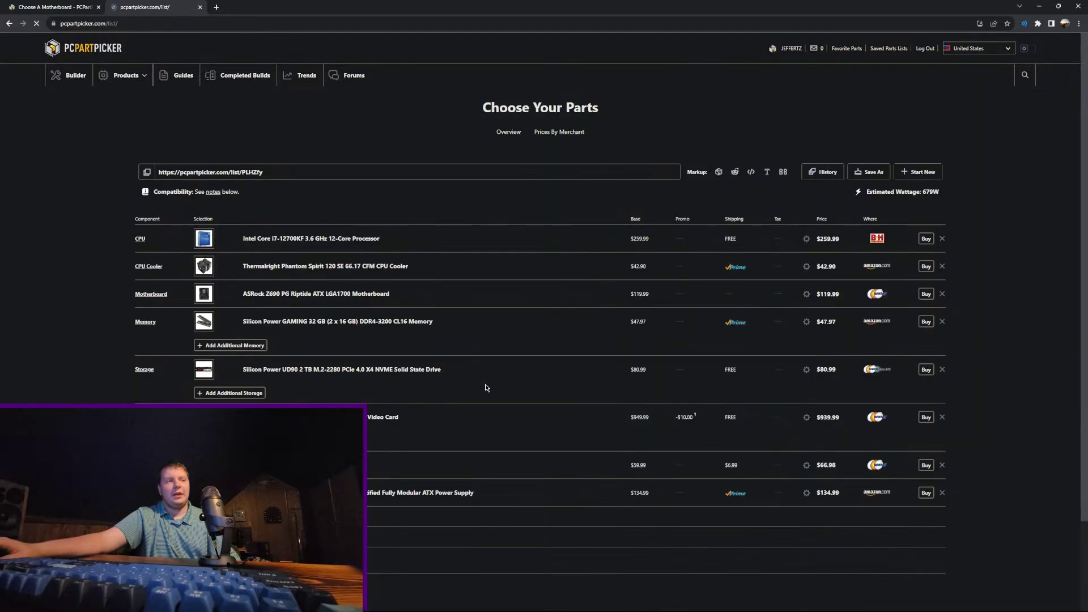
# Step: Review the part list's total and its CPU and cooler entries
pyautogui.scroll(-3, 408, 355)
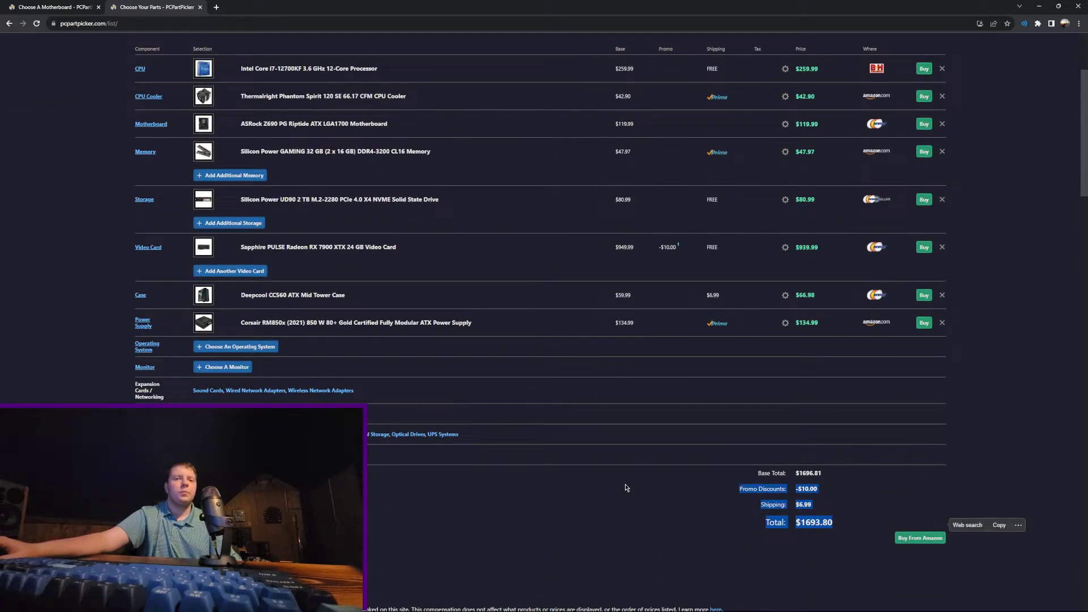
pyautogui.scroll(2, 626, 486)
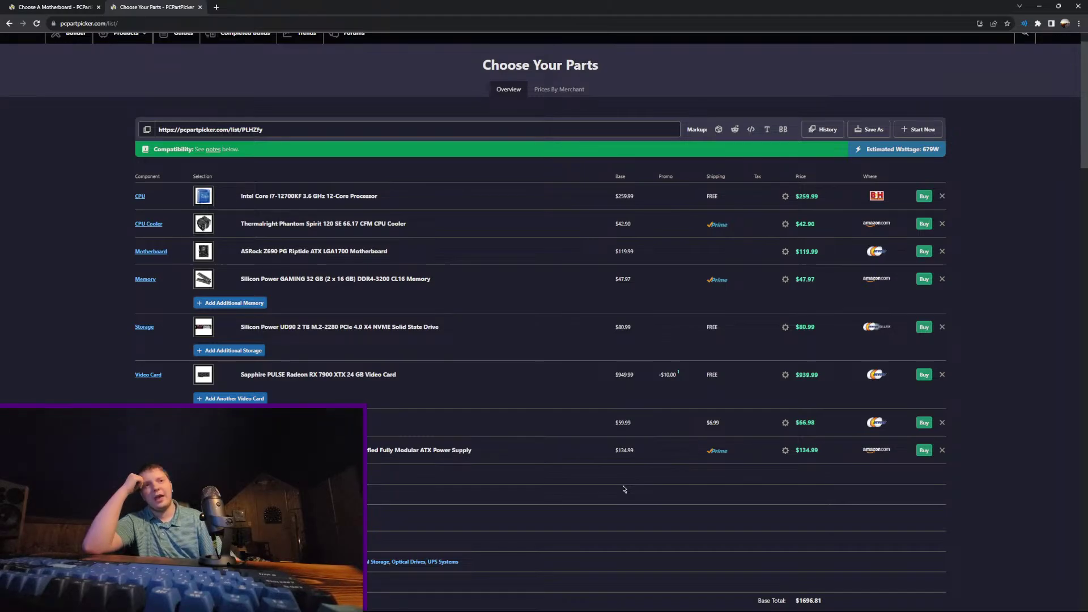
pyautogui.rightClick(701, 396)
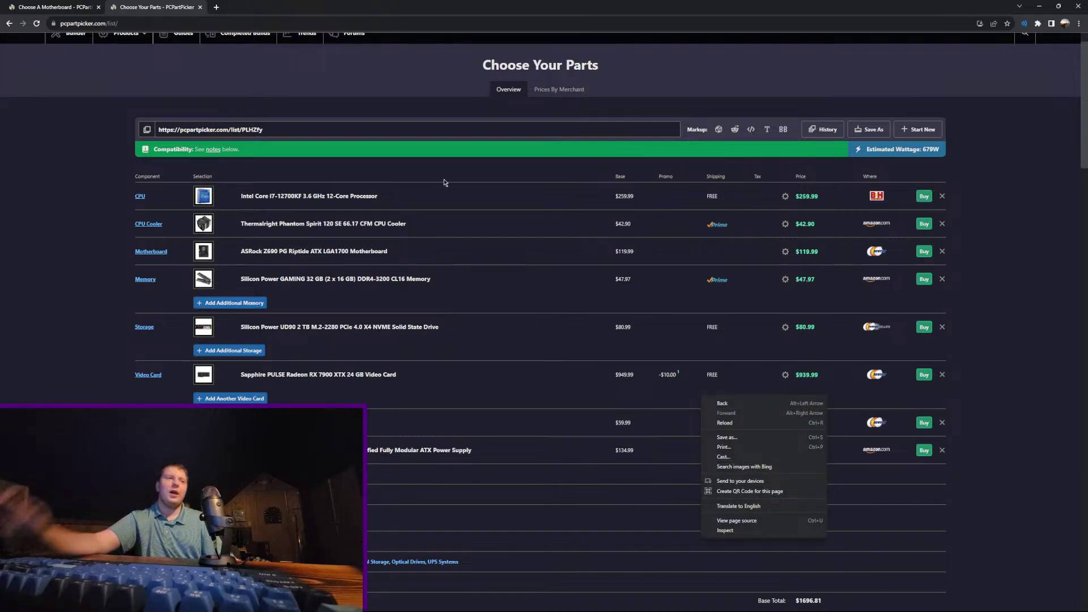
pyautogui.click(570, 217)
pyautogui.moveTo(510, 206); pyautogui.dragTo(284, 197)
pyautogui.click(569, 230)
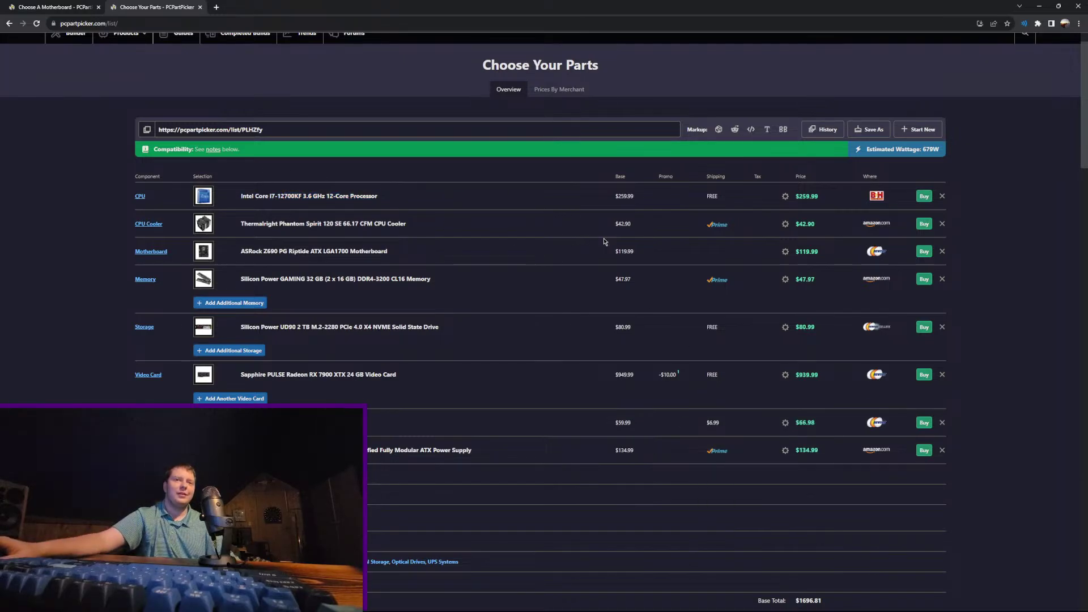
pyautogui.moveTo(530, 215); pyautogui.dragTo(187, 181)
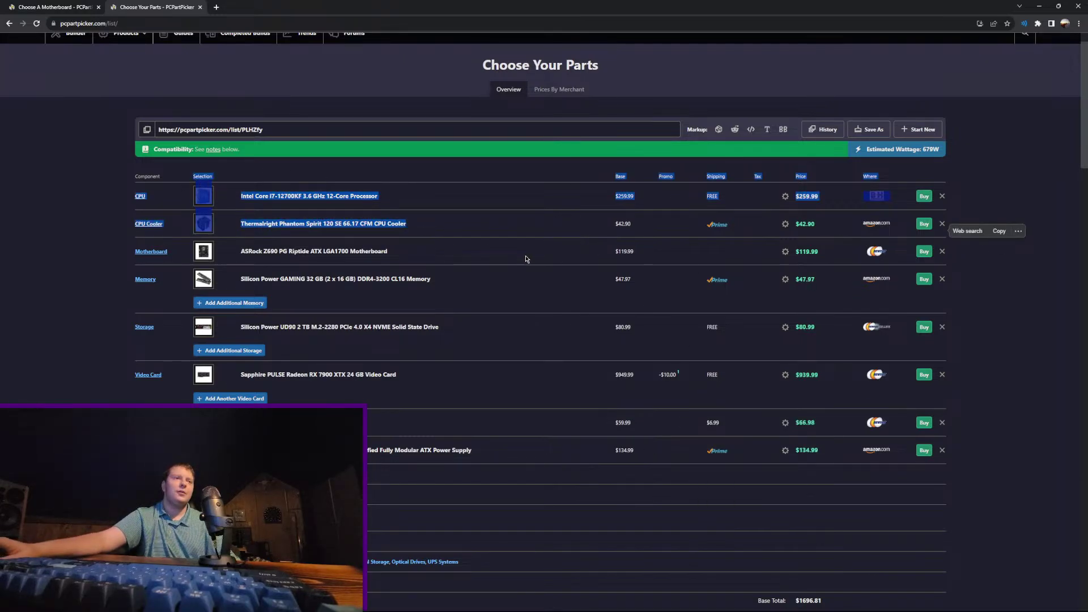
pyautogui.click(542, 260)
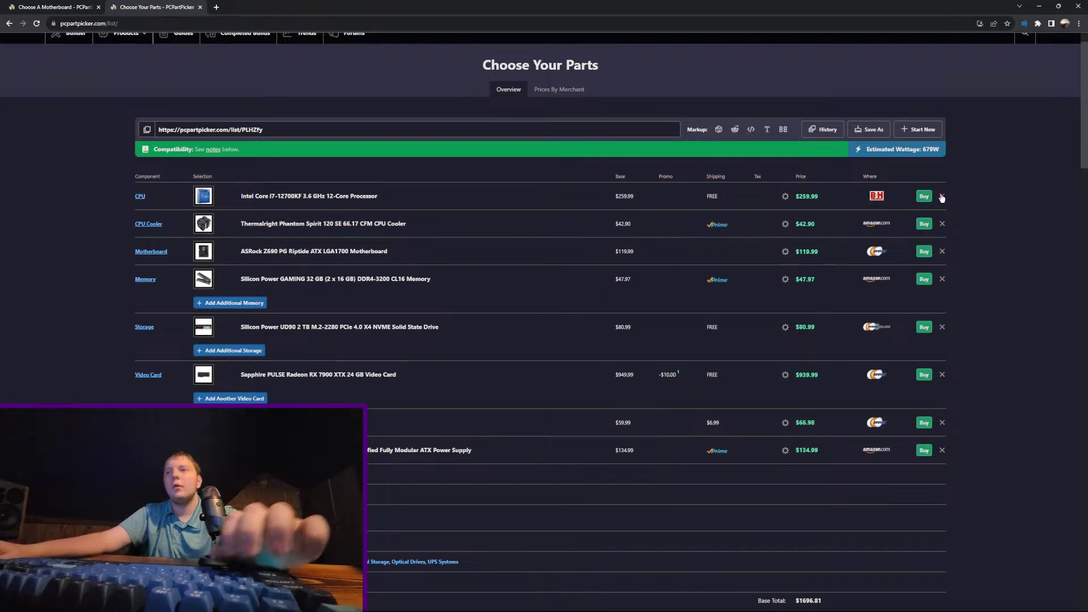
# Step: Remove the Intel Core i7-12700KF from the list and search the compatible CPUs for 12900k
pyautogui.click(942, 196)
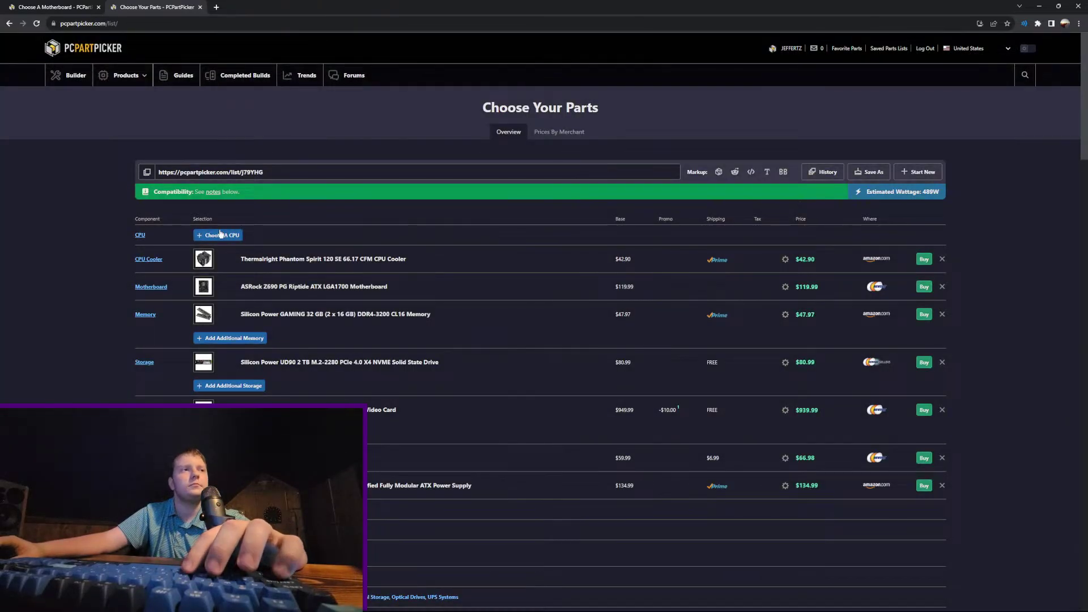
pyautogui.click(221, 235)
pyautogui.click(999, 156)
pyautogui.write('1290')
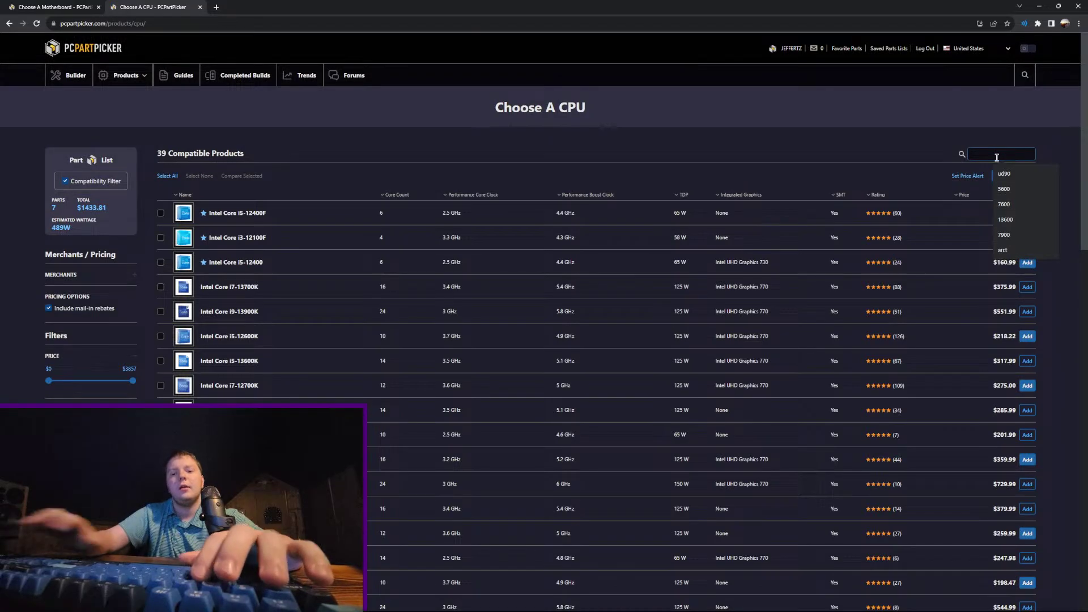
pyautogui.write('0k')
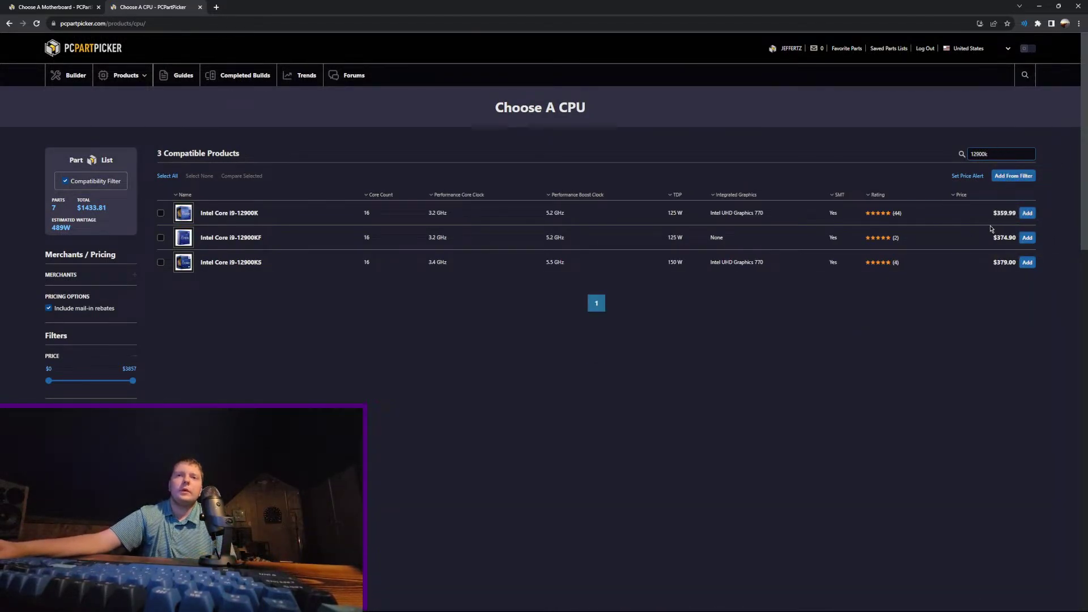
# Step: Search the CPUs for 13600 and for 13700k to compare the prices of the 13th-generation processors
pyautogui.press('BackSpace')
pyautogui.press('BackSpace')
pyautogui.press('BackSpace')
pyautogui.press('BackSpace')
pyautogui.press('BackSpace')
pyautogui.press('BackSpace')
pyautogui.write('13')
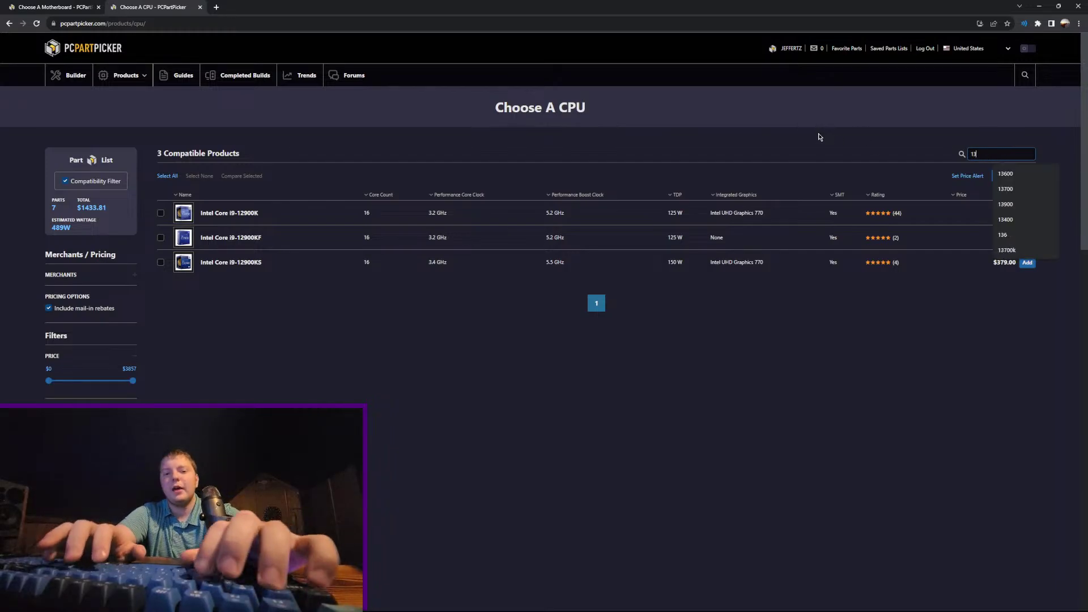
pyautogui.write('600')
pyautogui.press('BackSpace')
pyautogui.press('BackSpace')
pyautogui.press('BackSpace')
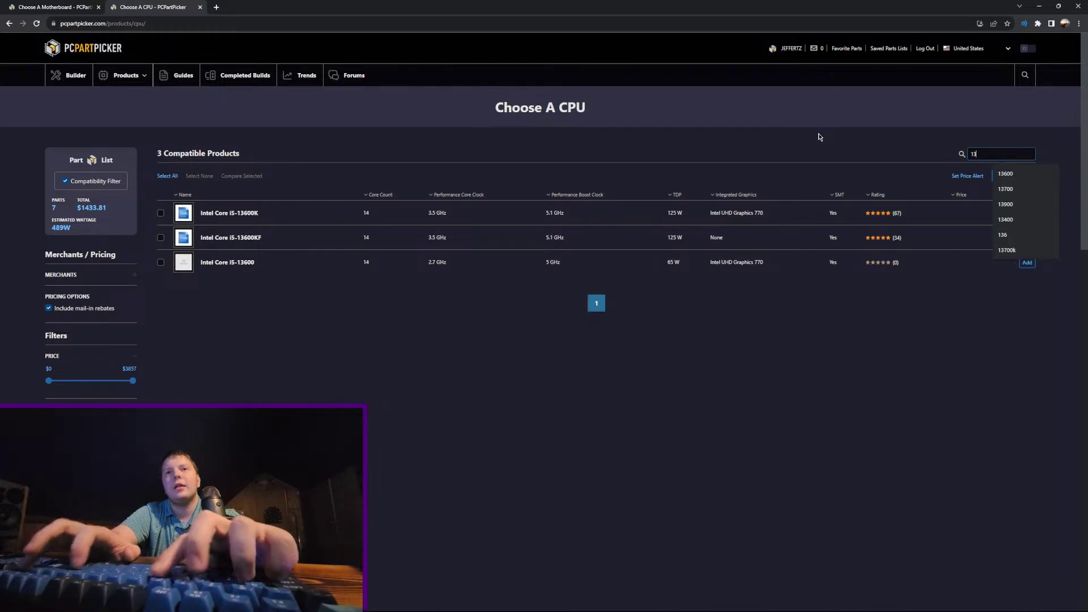
pyautogui.write('700k')
pyautogui.press('Return')
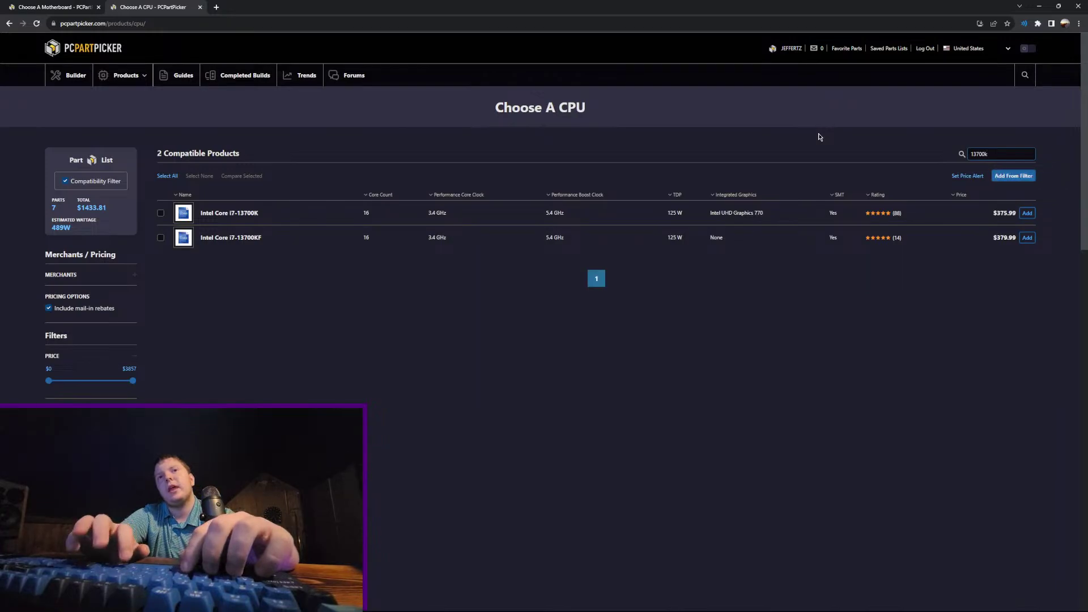
# Step: Search the CPUs for 13600k and add the Intel Core i5-13600KF to the part list
pyautogui.press('BackSpace')
pyautogui.press('BackSpace')
pyautogui.press('BackSpace')
pyautogui.press('BackSpace')
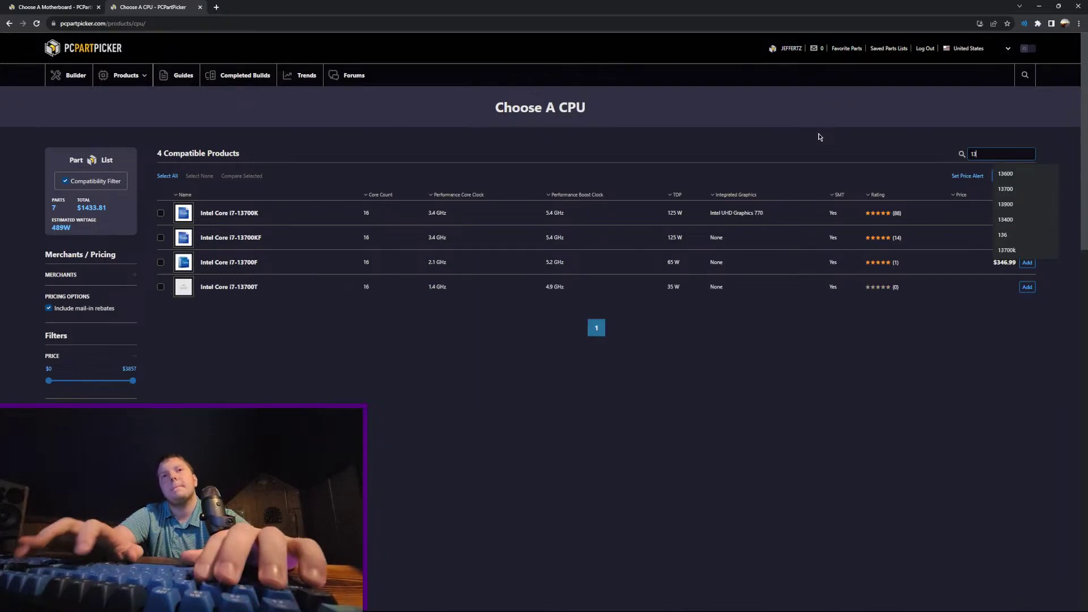
pyautogui.write('600k')
pyautogui.press('Return')
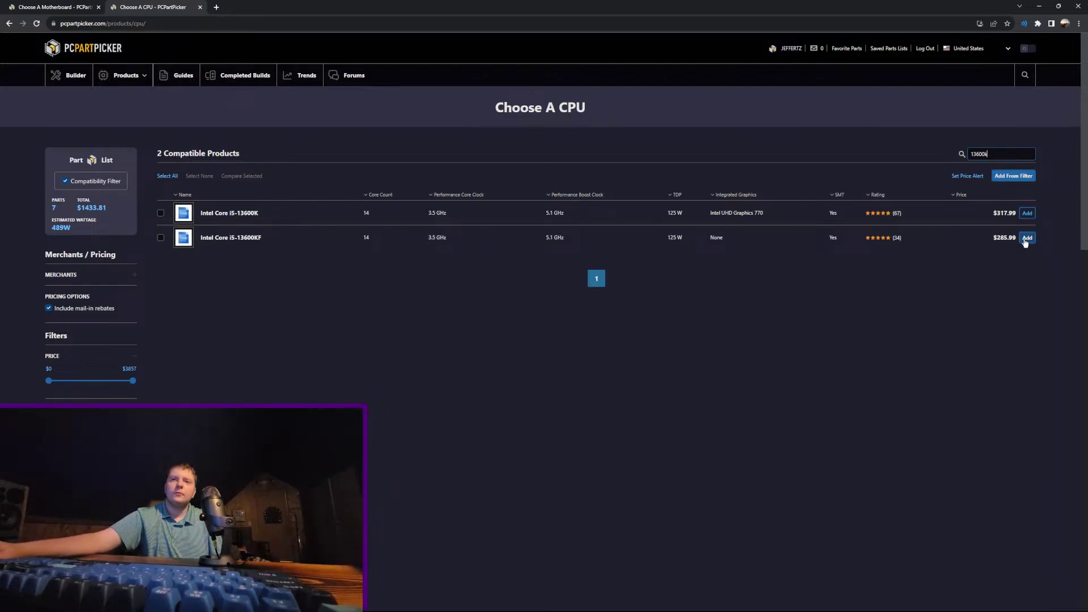
pyautogui.click(1027, 238)
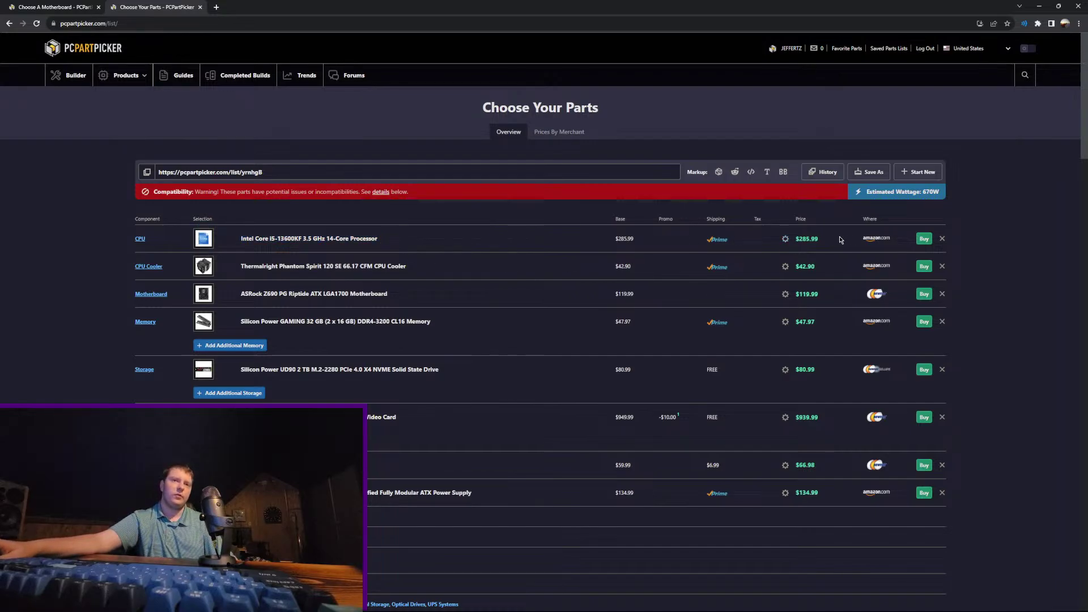
# Step: Examine the Intel Core i5-13600KF entry and its price in the part list
pyautogui.moveTo(546, 241); pyautogui.dragTo(239, 239)
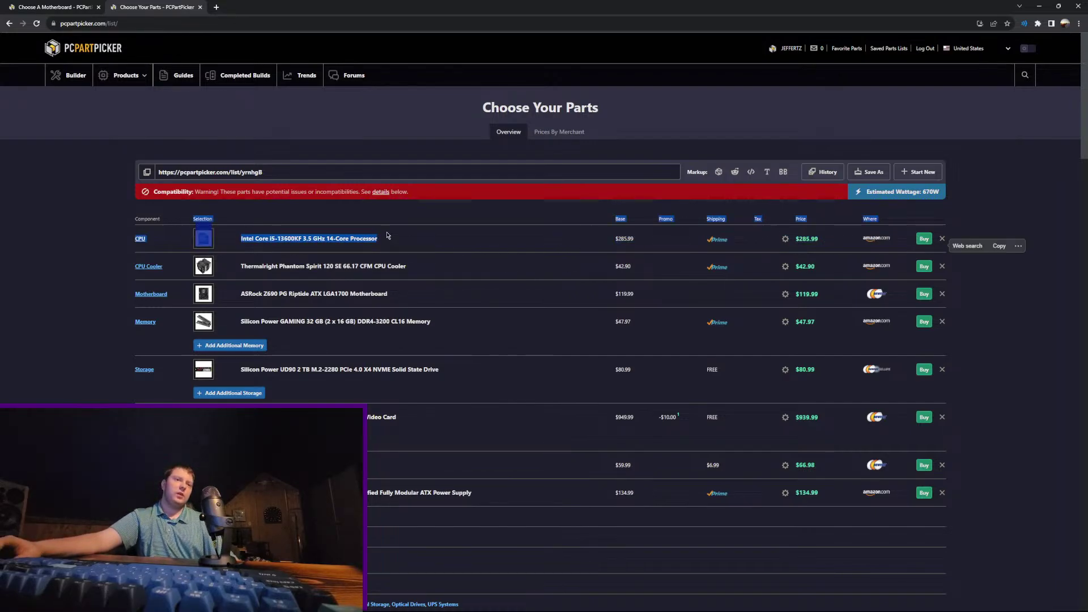
pyautogui.click(579, 268)
pyautogui.moveTo(703, 238); pyautogui.dragTo(279, 238)
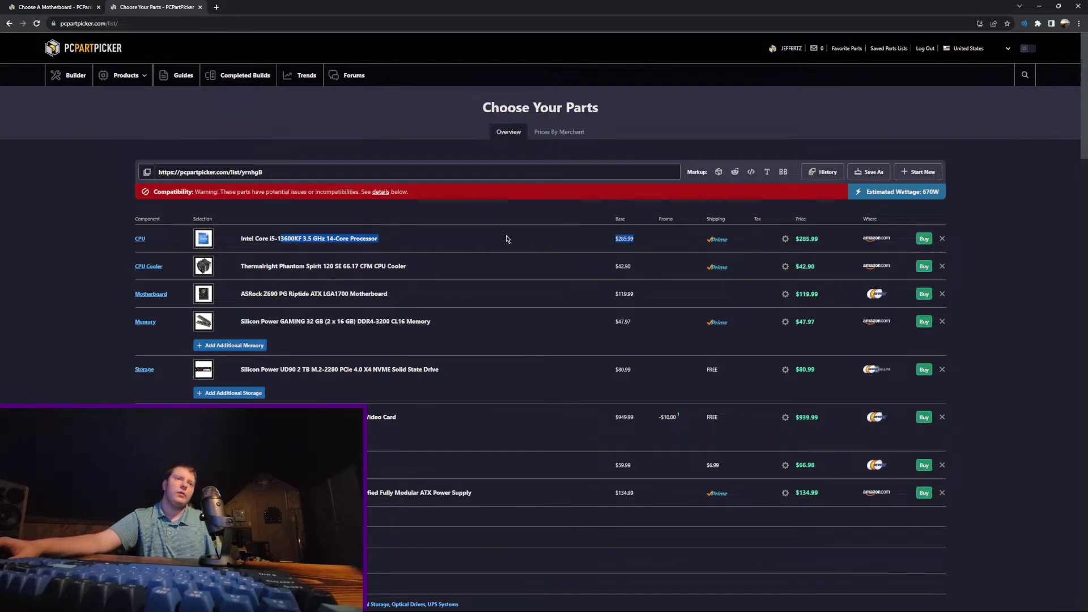
pyautogui.moveTo(448, 242); pyautogui.dragTo(183, 242)
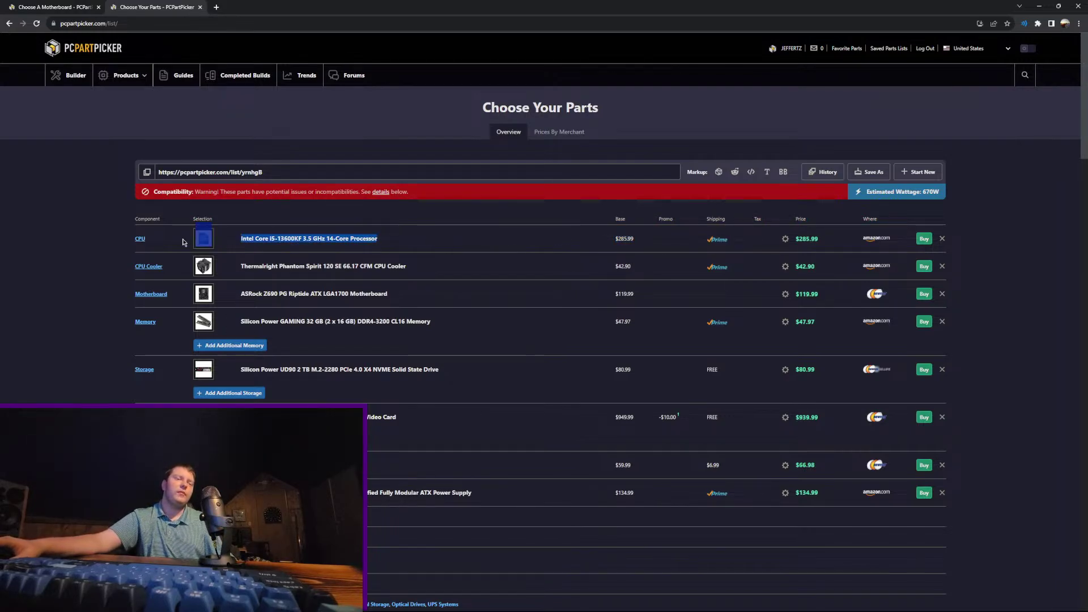
pyautogui.click(485, 280)
pyautogui.tripleClick(411, 245)
pyautogui.click(510, 296)
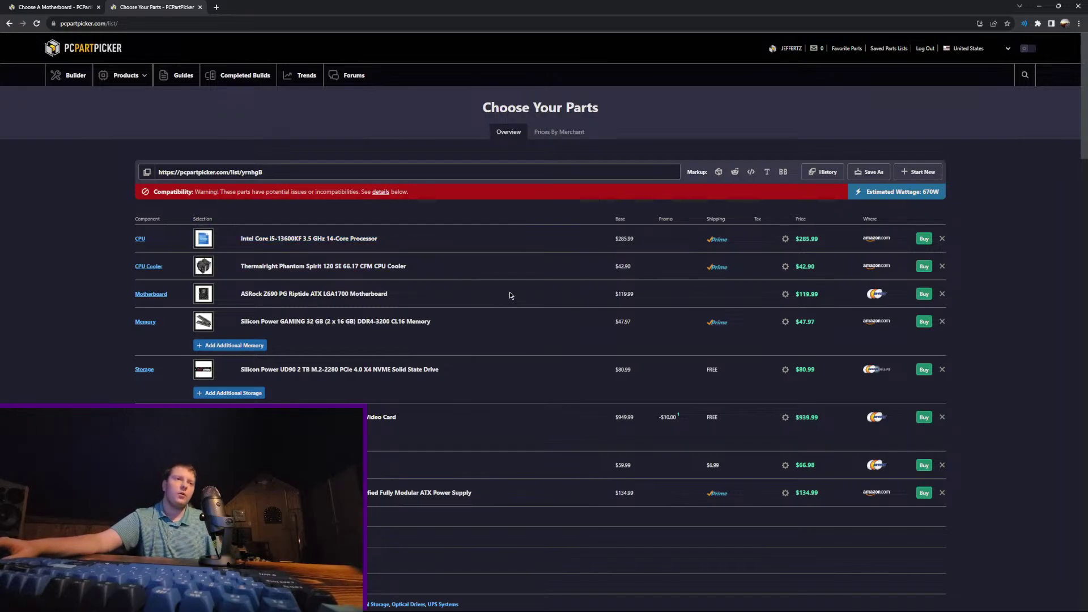
pyautogui.tripleClick(393, 241)
pyautogui.click(488, 265)
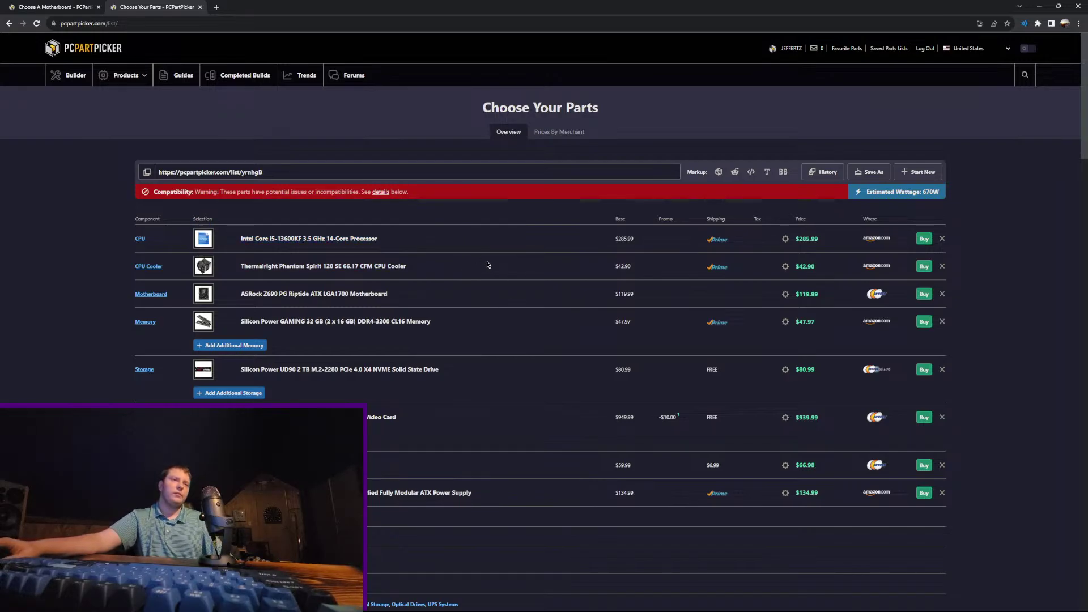
pyautogui.tripleClick(437, 240)
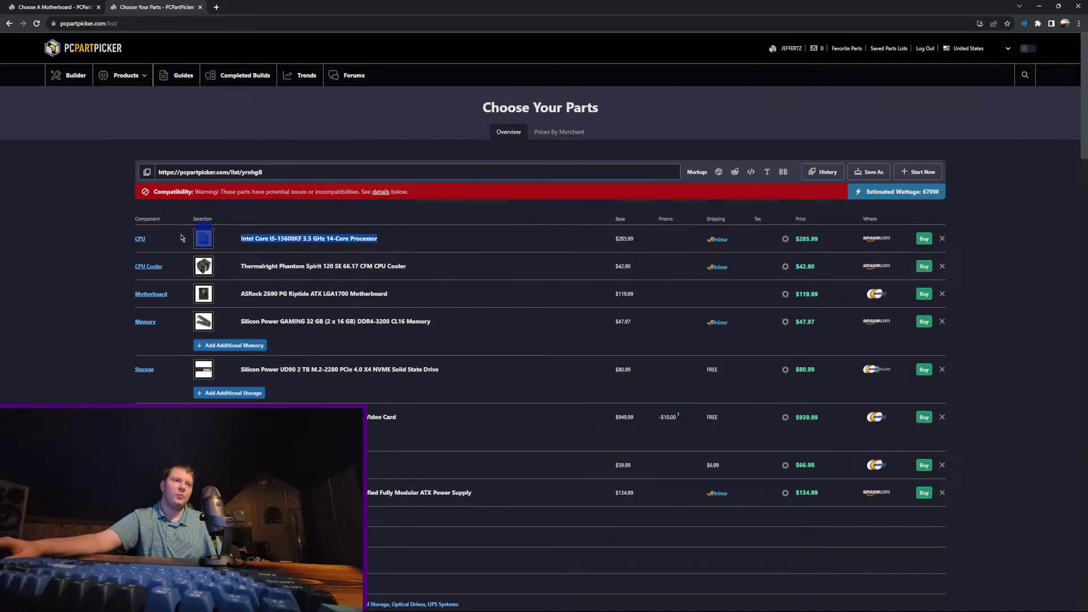
pyautogui.click(524, 278)
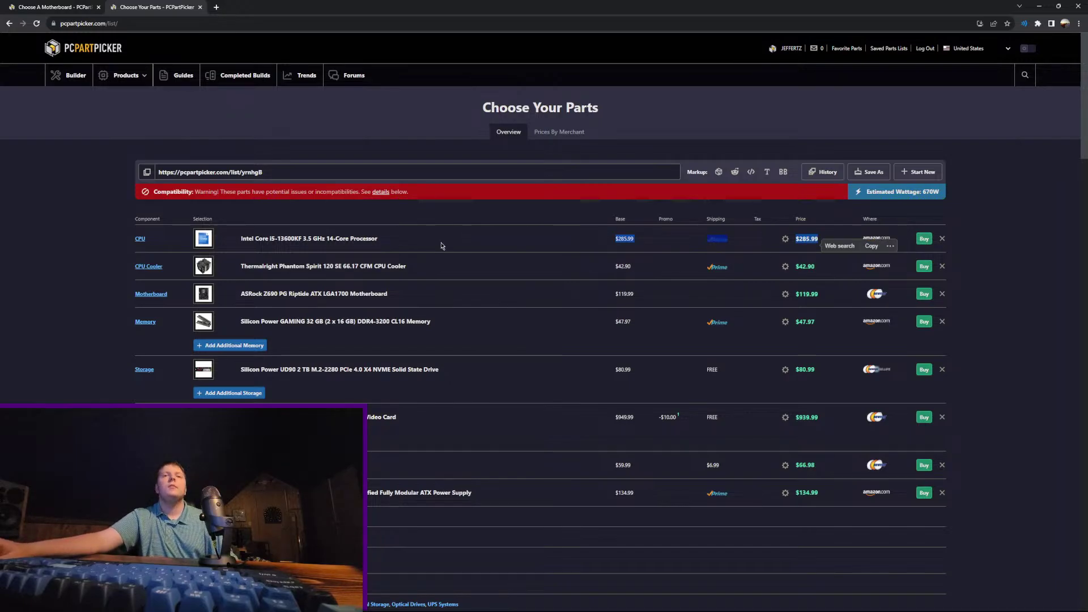
pyautogui.moveTo(466, 245); pyautogui.dragTo(199, 220)
pyautogui.click(486, 279)
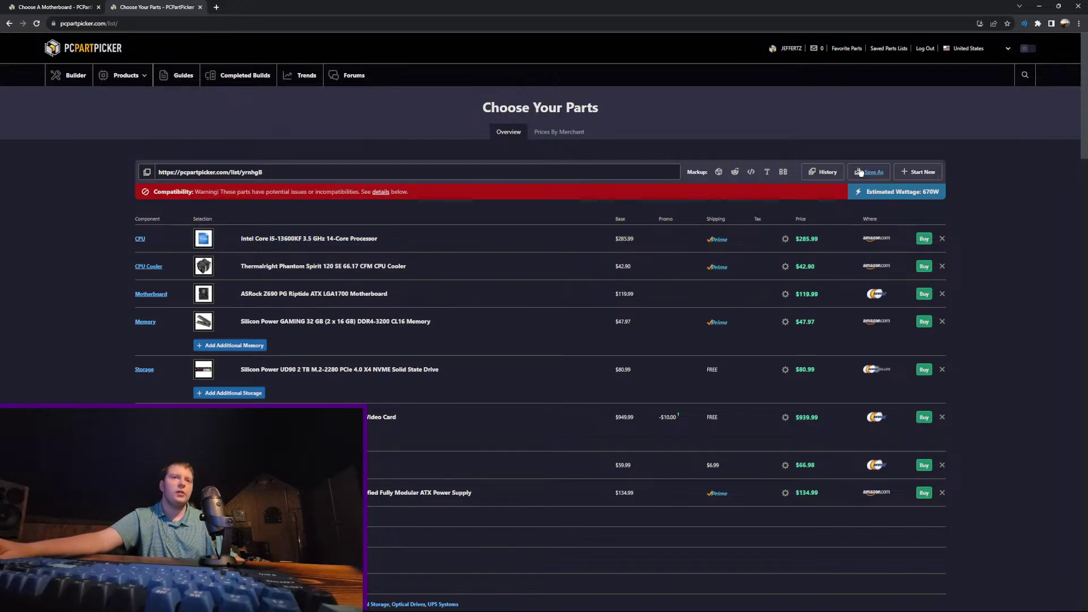
# Step: Save the part list as "1700 dollar gaming build", not private and with comments allowed, and return to the list in the builder
pyautogui.scroll(-3, 580, 318)
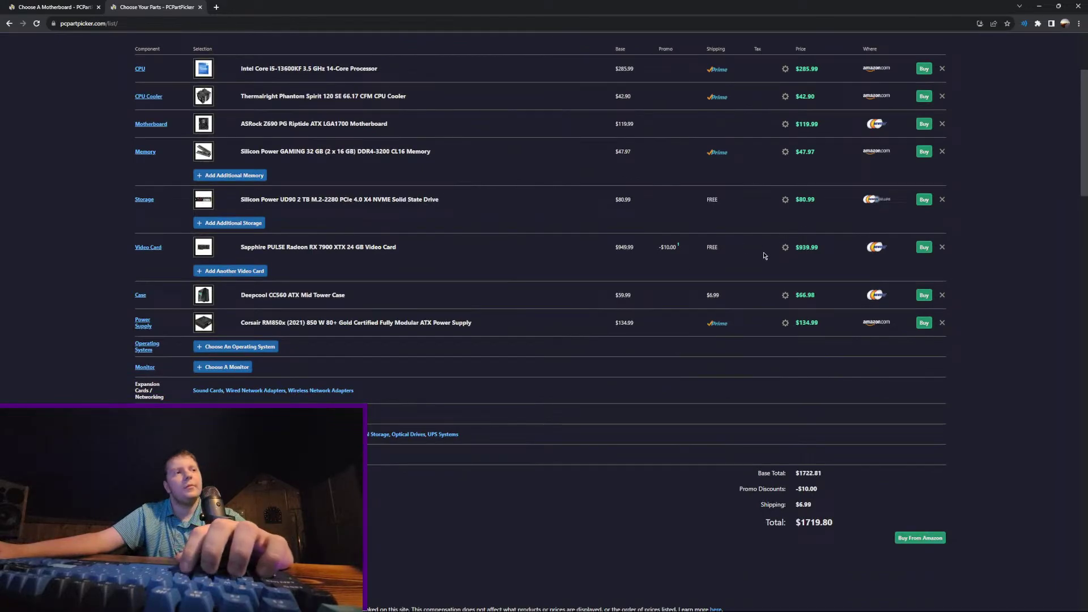
pyautogui.scroll(3, 766, 255)
pyautogui.click(869, 172)
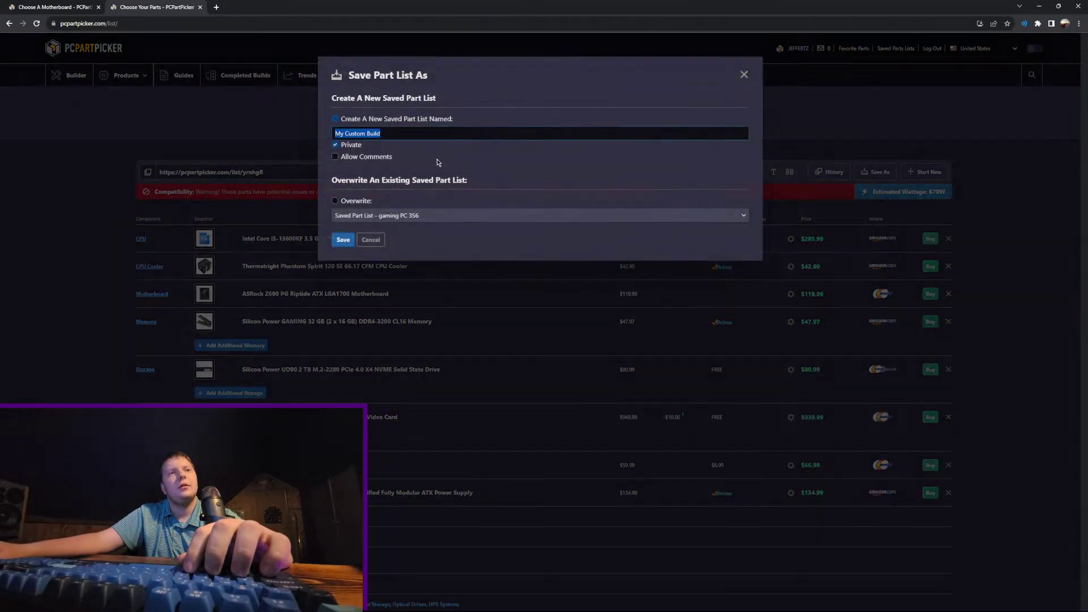
pyautogui.click(354, 161)
pyautogui.hotkey('shift', 'Tab')
pyautogui.hotkey('shift', 'Tab')
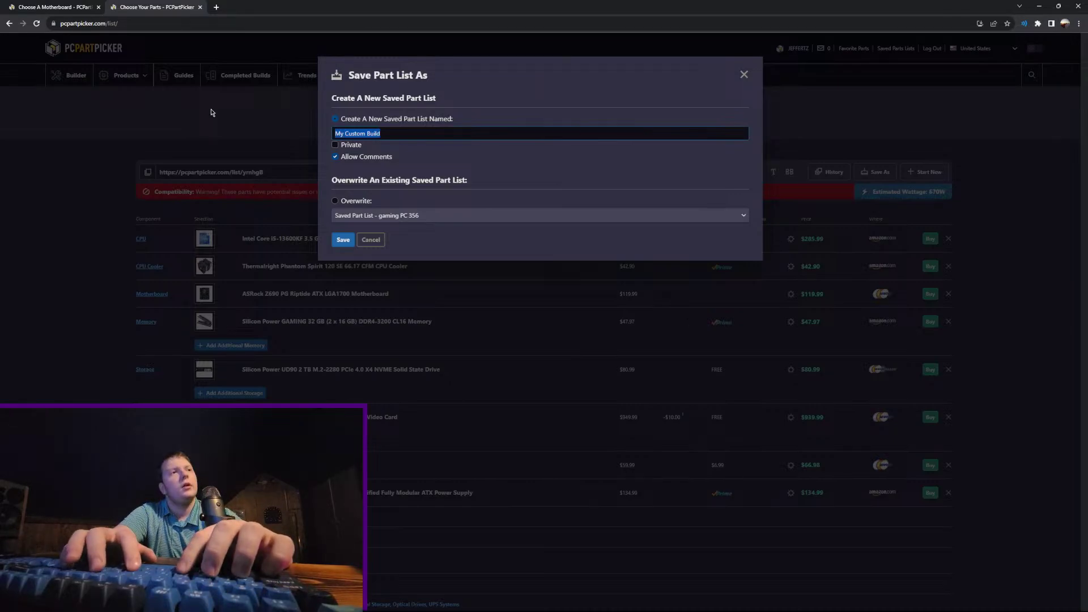
pyautogui.write('1700 doll')
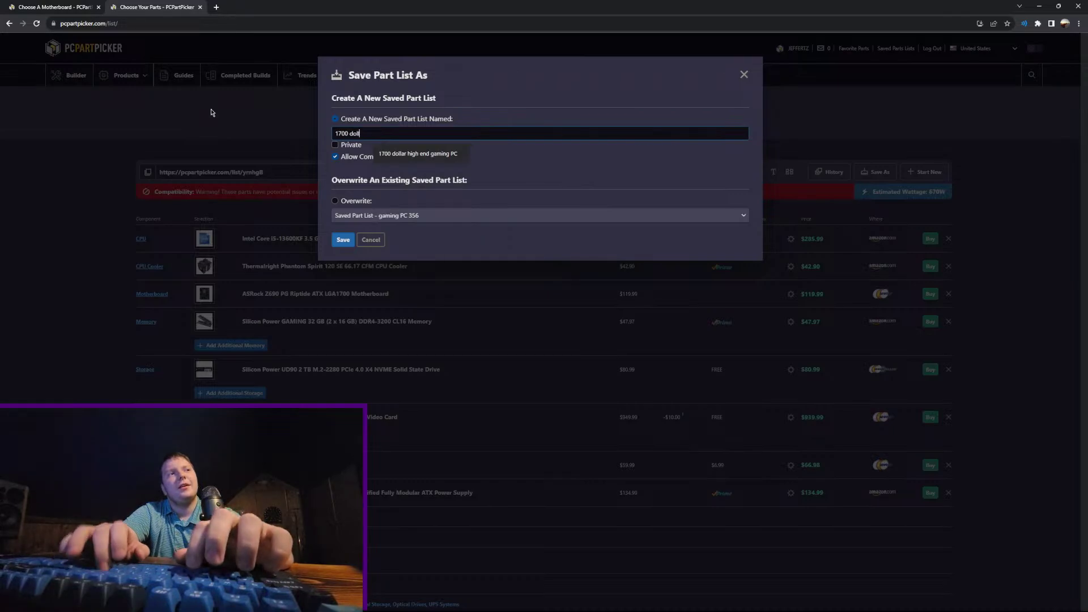
pyautogui.write('ar gaming build')
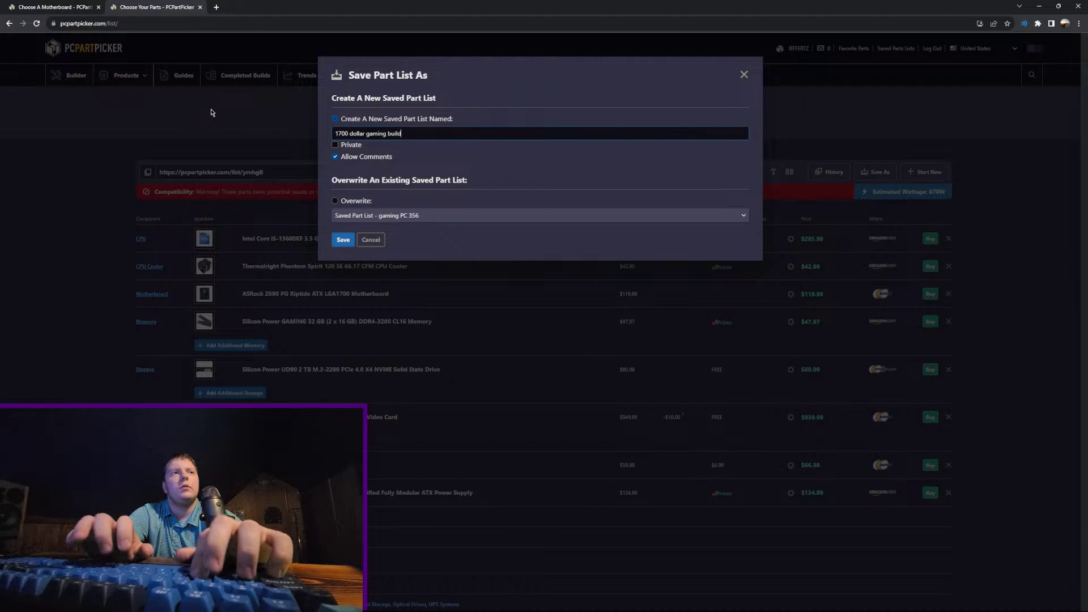
pyautogui.click(343, 240)
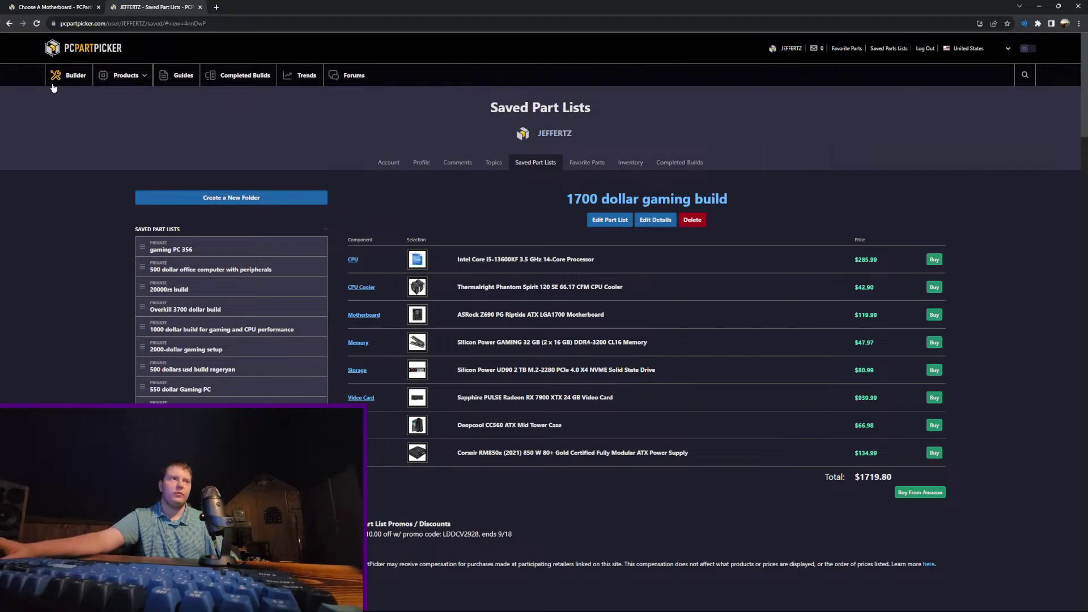
pyautogui.click(60, 76)
pyautogui.scroll(-2, 731, 339)
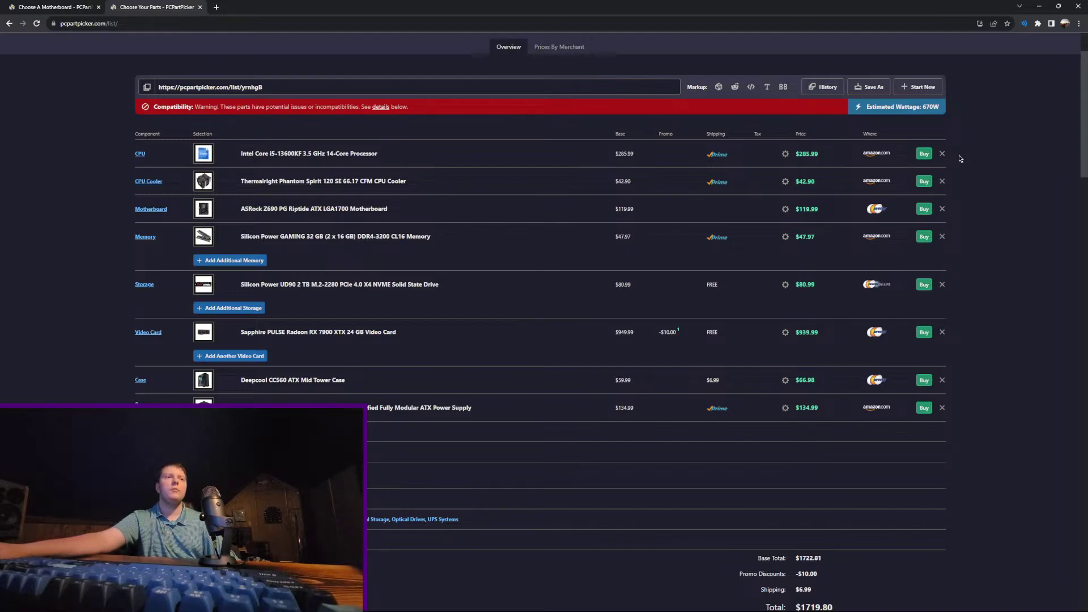
# Step: Replace the Core i5-13600KF with the AMD Ryzen 7 7800X3D, searching the CPUs for 7800x3d, and remove the current motherboard and memory
pyautogui.click(944, 155)
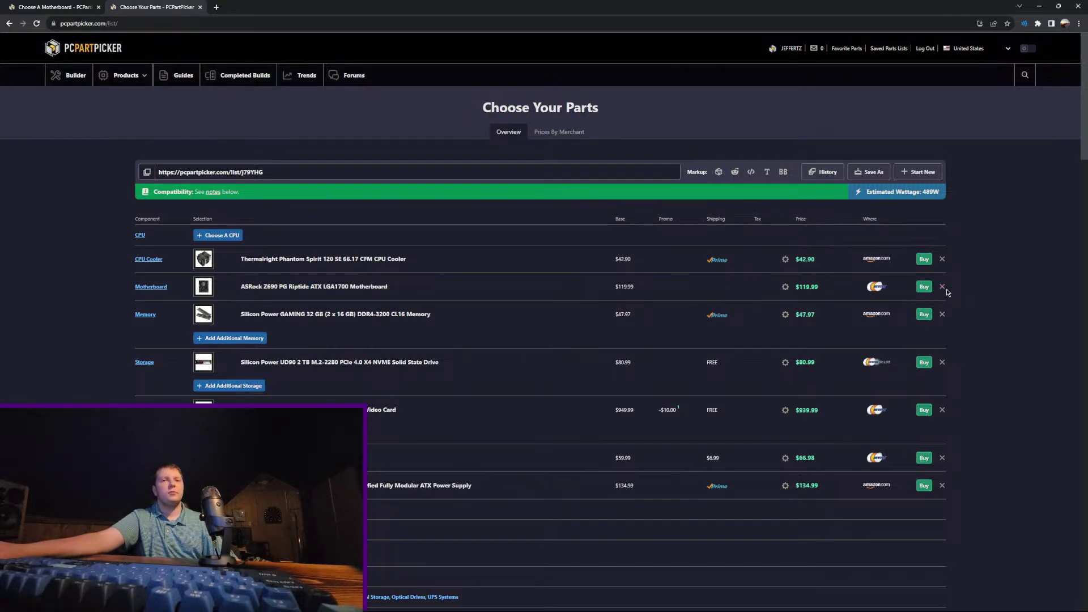
pyautogui.click(943, 287)
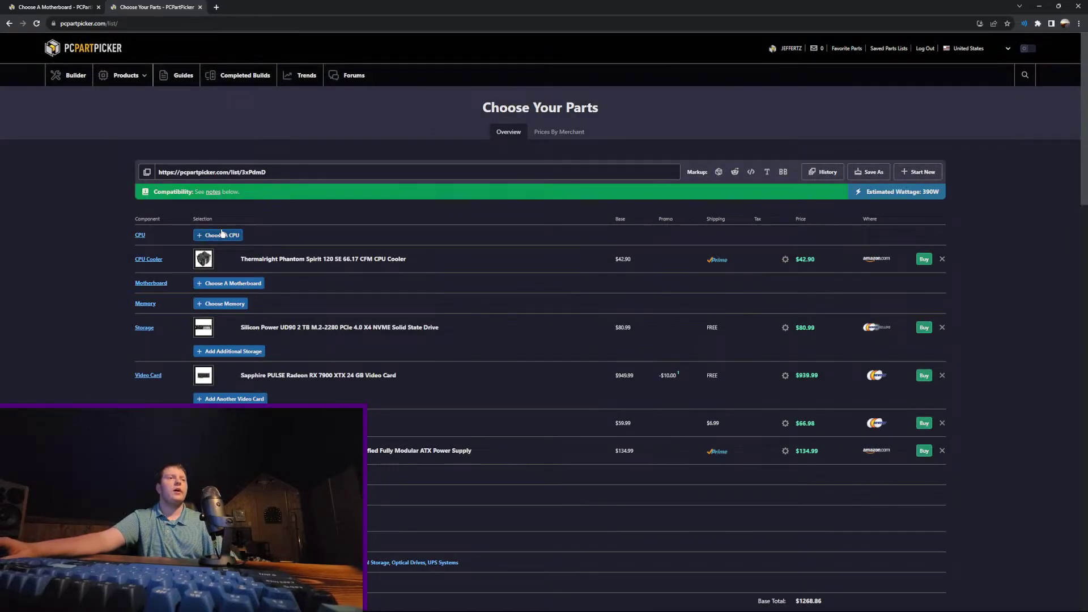
pyautogui.click(221, 235)
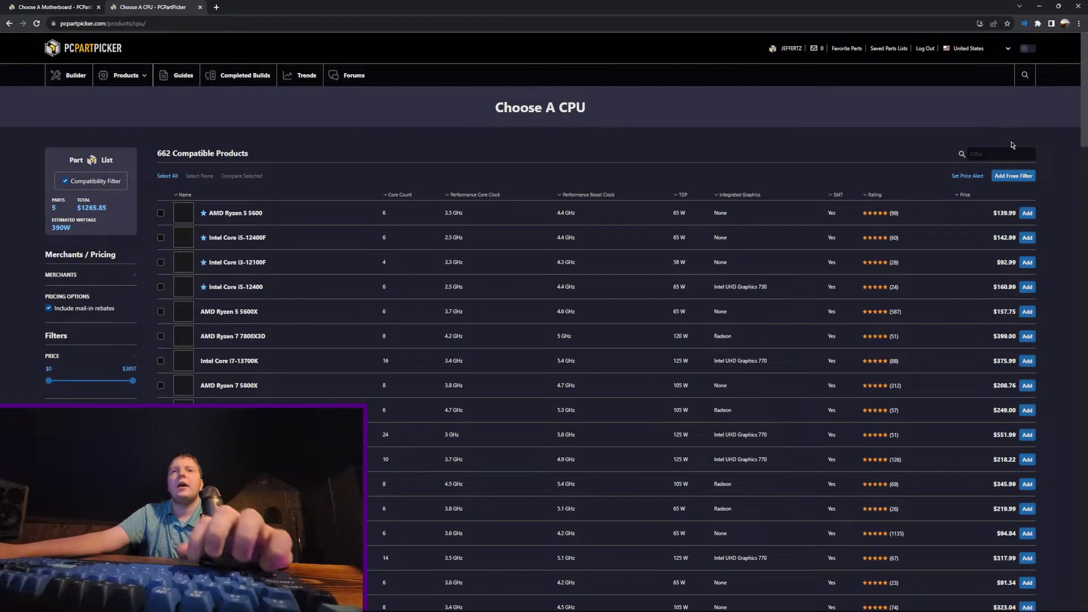
pyautogui.click(1012, 146)
pyautogui.write('78')
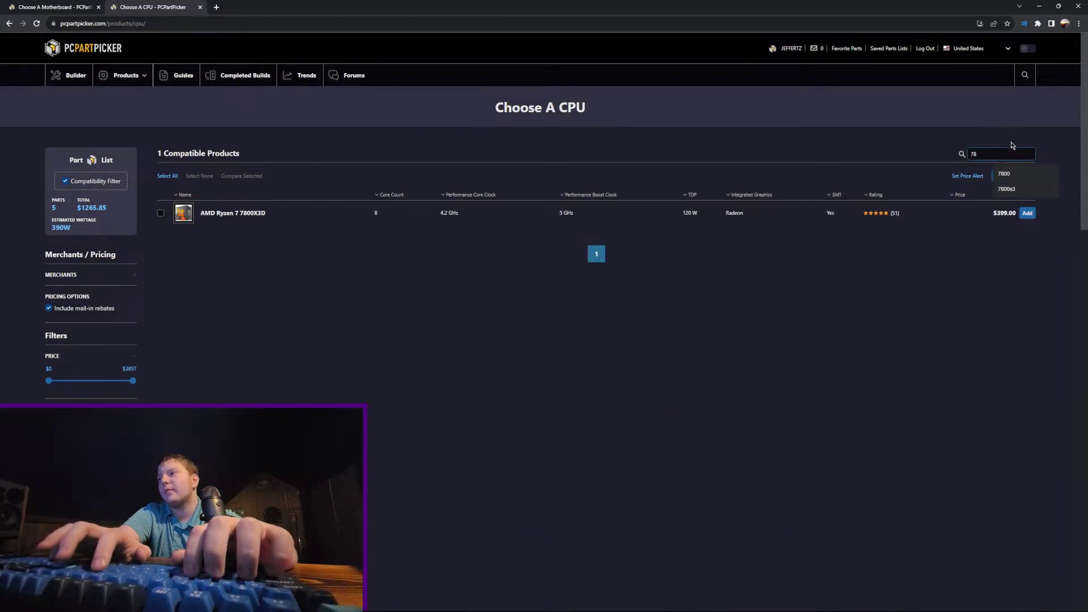
pyautogui.write('00')
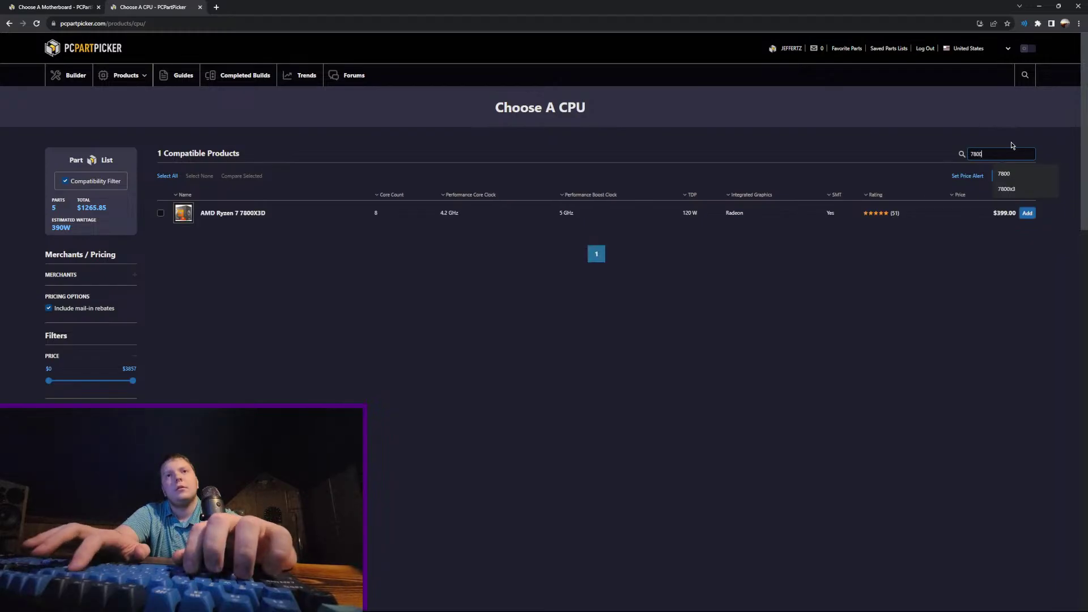
pyautogui.write('0x3d')
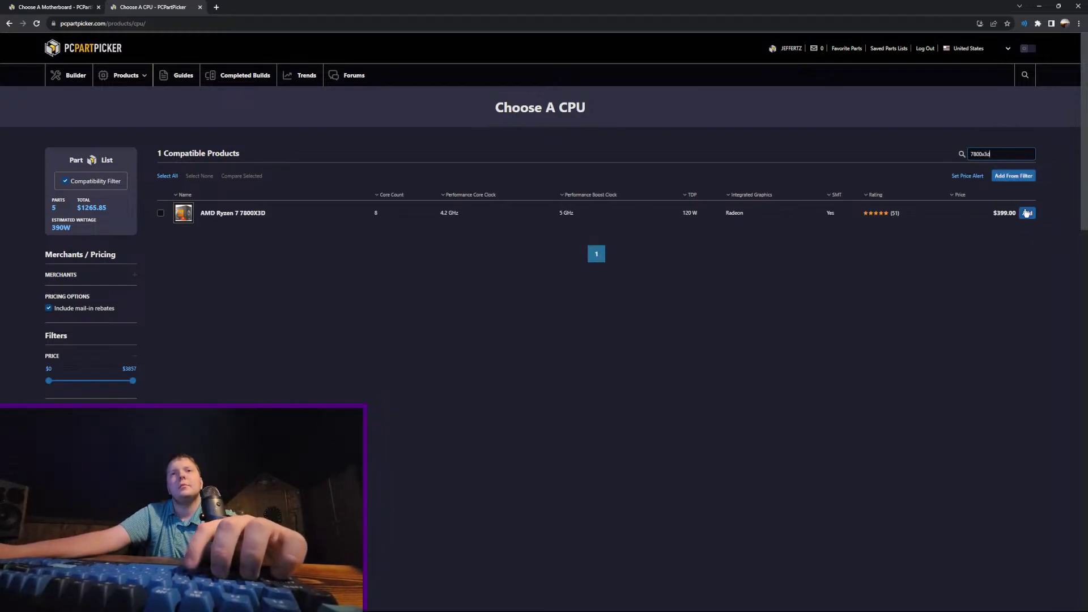
pyautogui.click(1027, 213)
# Step: Add the MSI MAG B650 TOMAHAWK WIFI motherboard and the G.Skill Ripjaws S5 32 GB DDR5-6000 memory to the part list
pyautogui.click(228, 291)
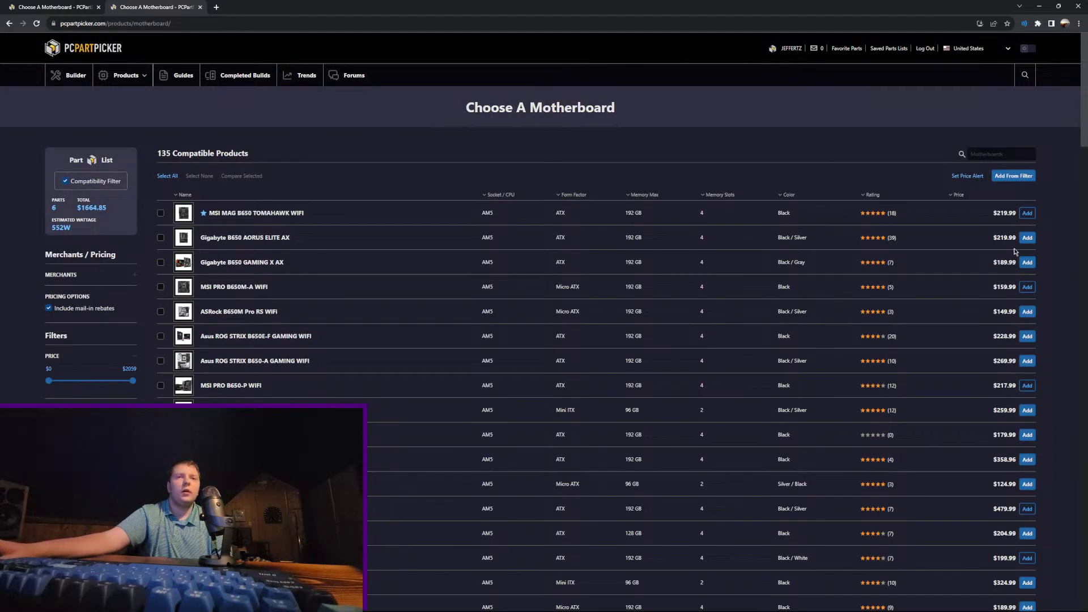
pyautogui.click(1027, 214)
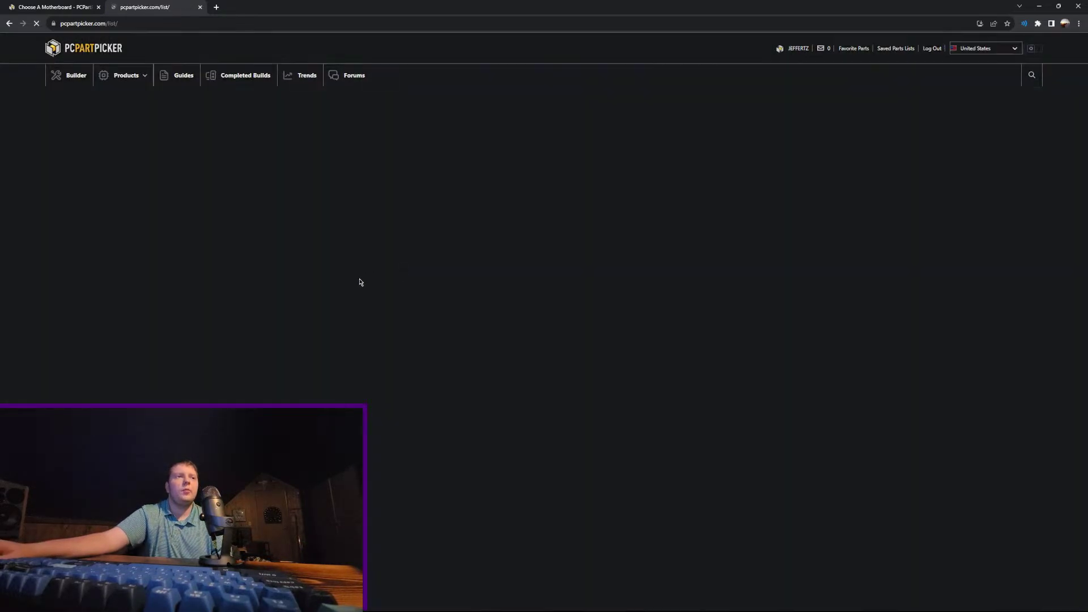
pyautogui.click(240, 319)
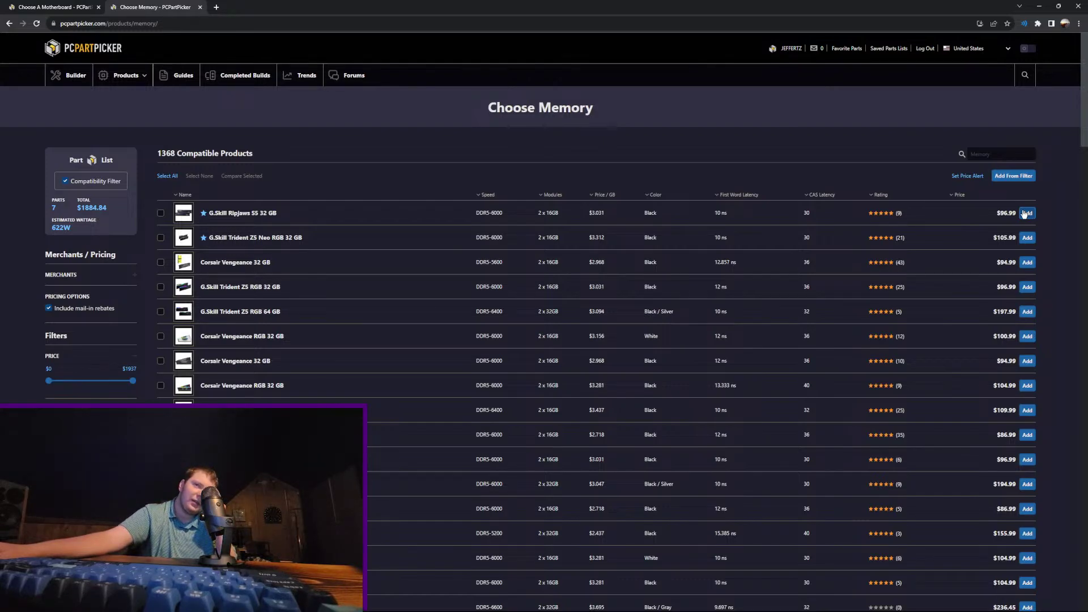
# Step: Review the part list's total price and its CPU, CPU cooler, motherboard and memory entries
pyautogui.scroll(-5, 749, 352)
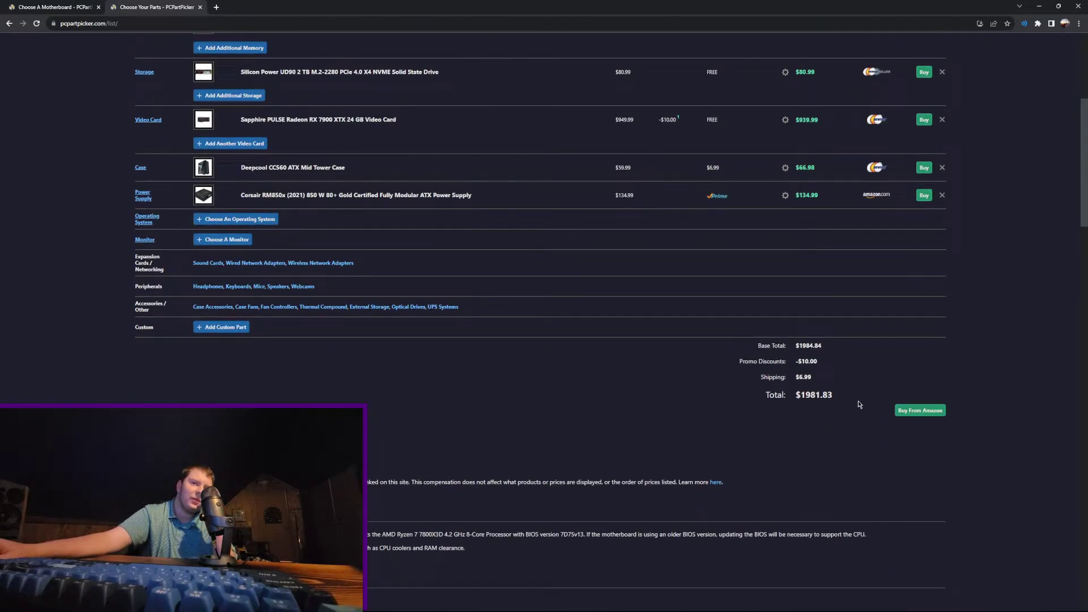
pyautogui.moveTo(862, 410); pyautogui.dragTo(676, 381)
pyautogui.scroll(1, 676, 385)
pyautogui.scroll(5, 676, 385)
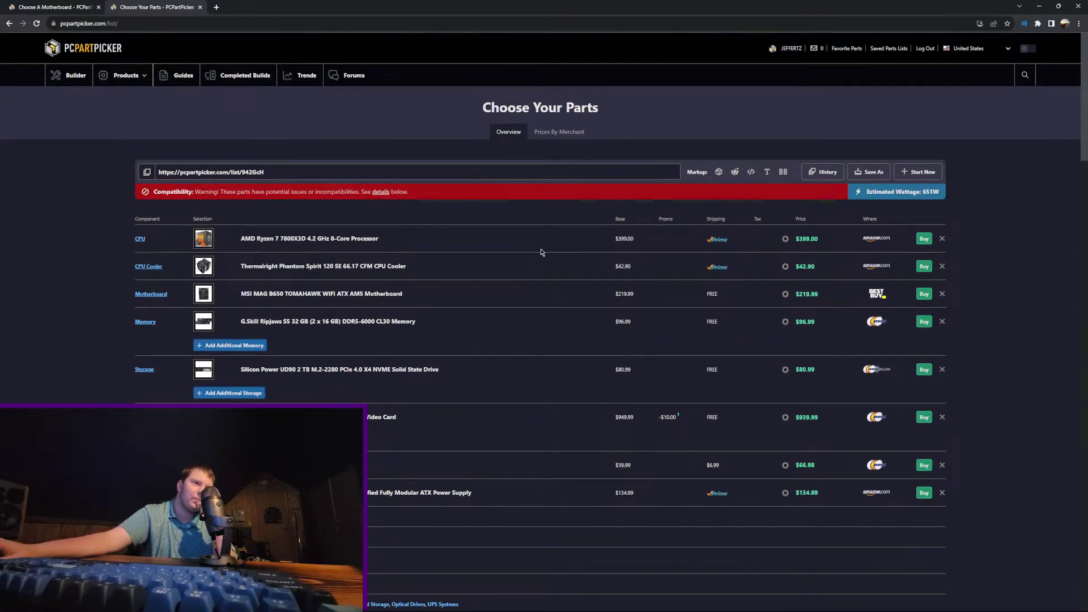
pyautogui.moveTo(379, 239); pyautogui.dragTo(240, 239)
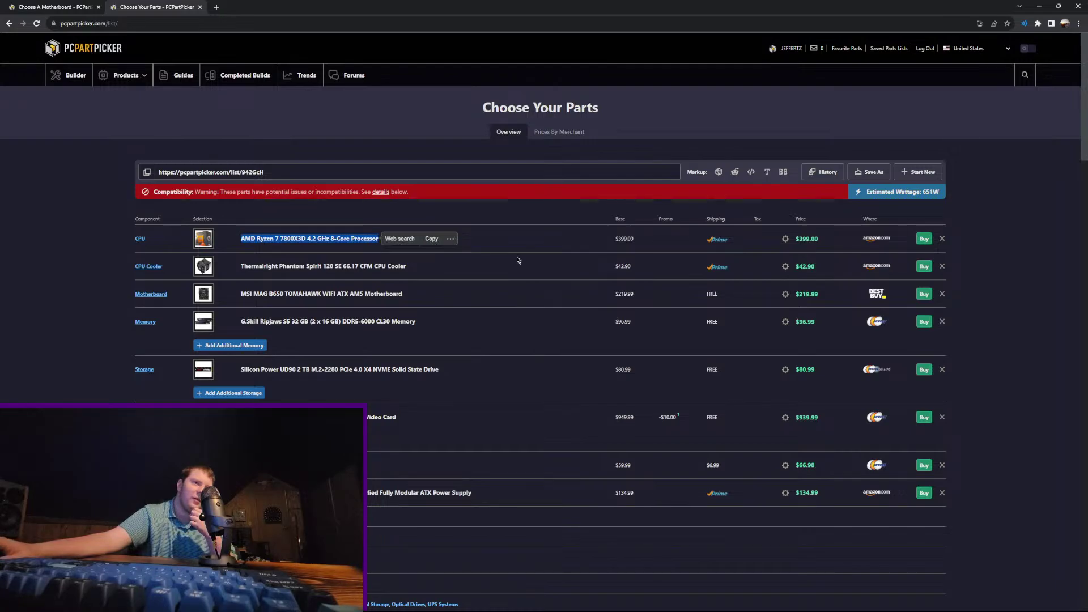
pyautogui.moveTo(518, 260); pyautogui.dragTo(231, 230)
pyautogui.click(508, 329)
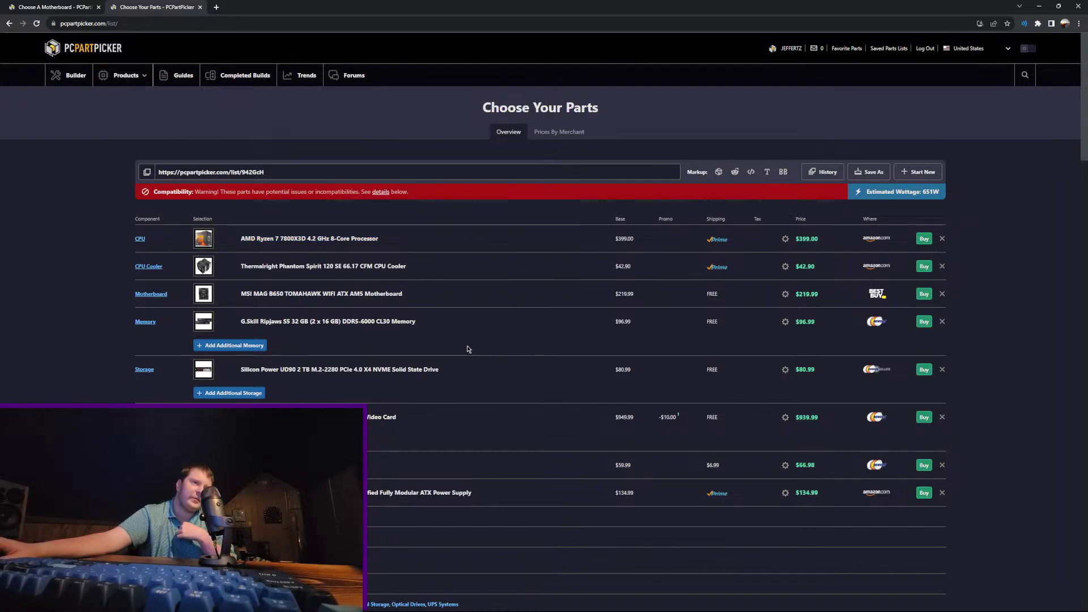
pyautogui.moveTo(557, 294); pyautogui.dragTo(239, 294)
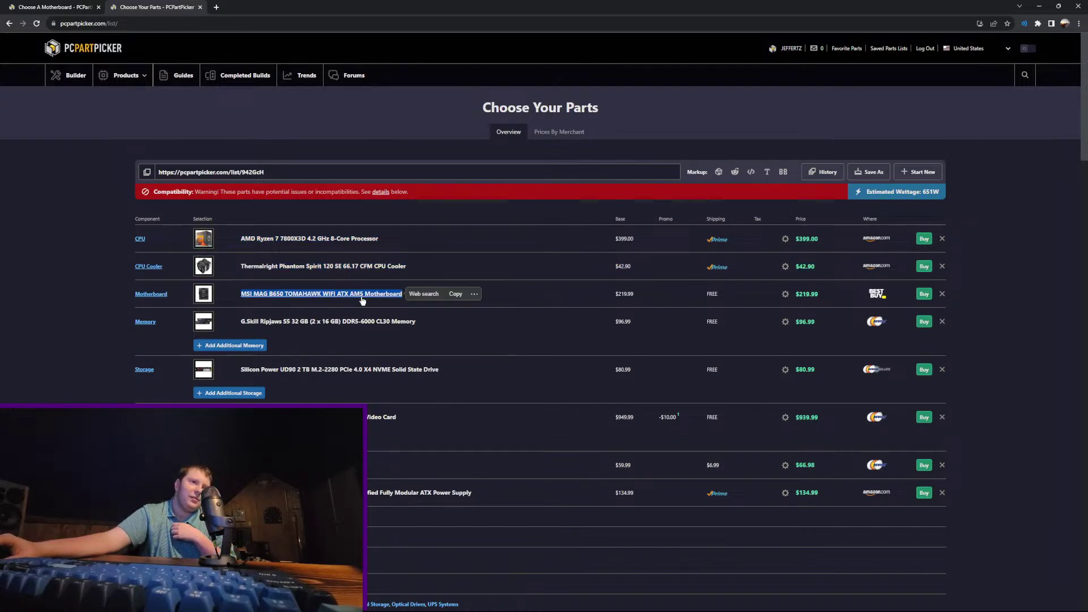
pyautogui.click(537, 296)
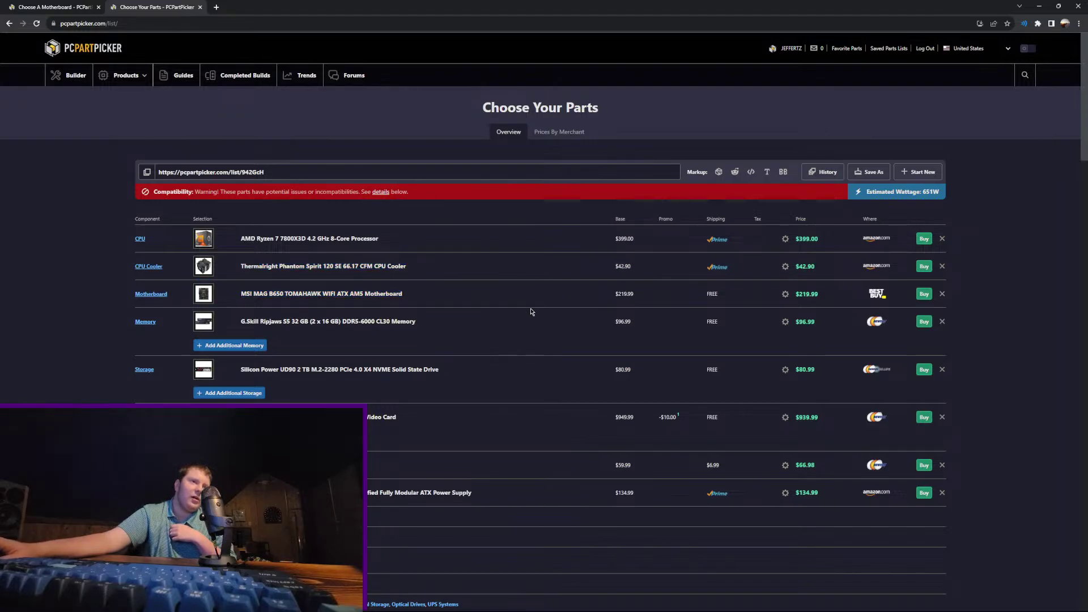
pyautogui.moveTo(517, 320); pyautogui.dragTo(239, 321)
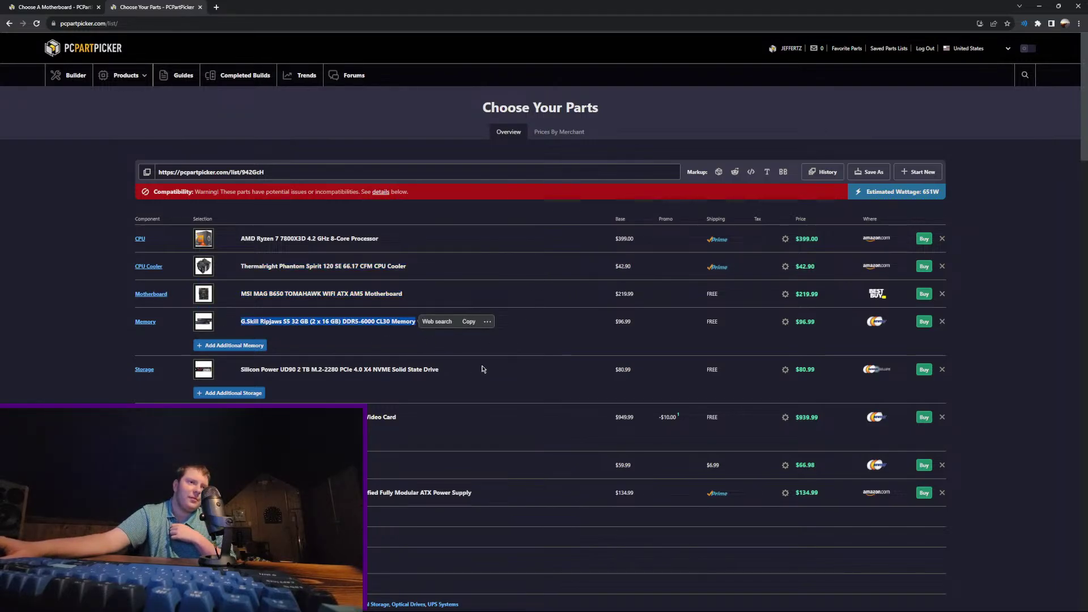
pyautogui.moveTo(533, 267); pyautogui.dragTo(201, 267)
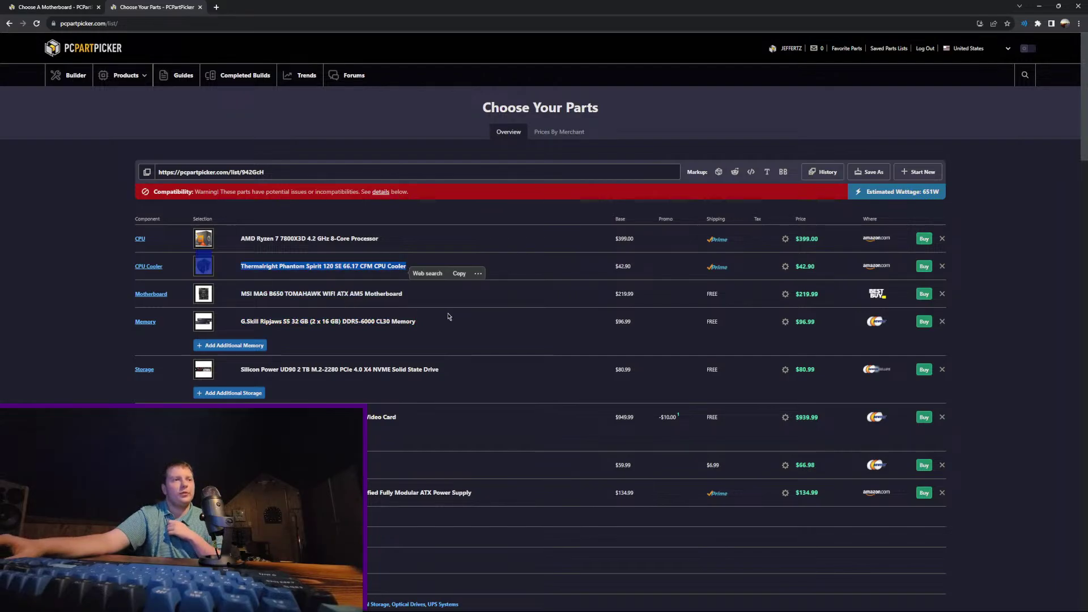
pyautogui.click(484, 318)
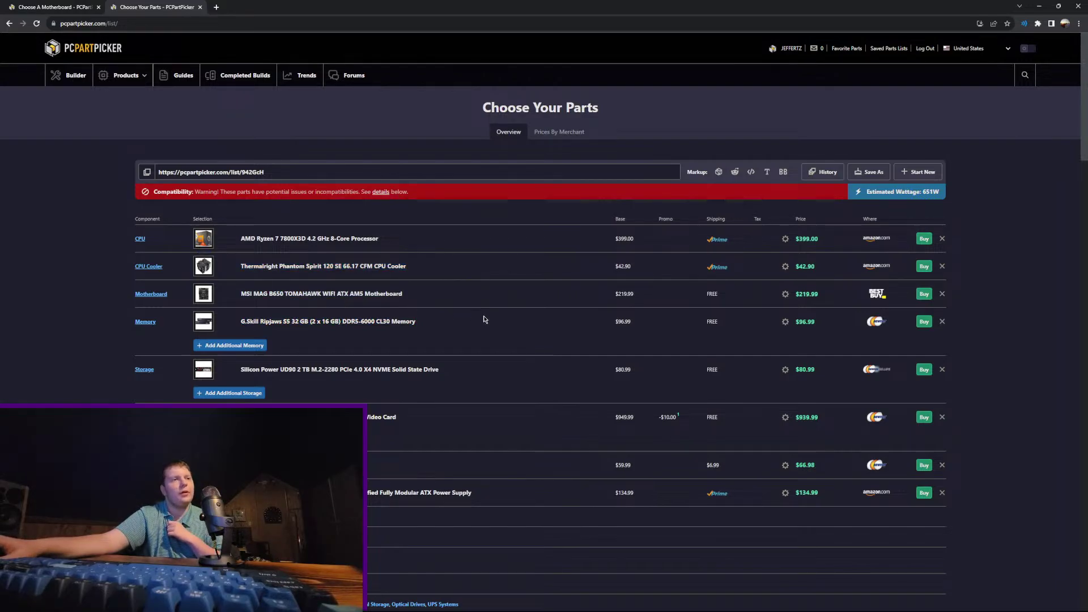
pyautogui.scroll(-2, 482, 321)
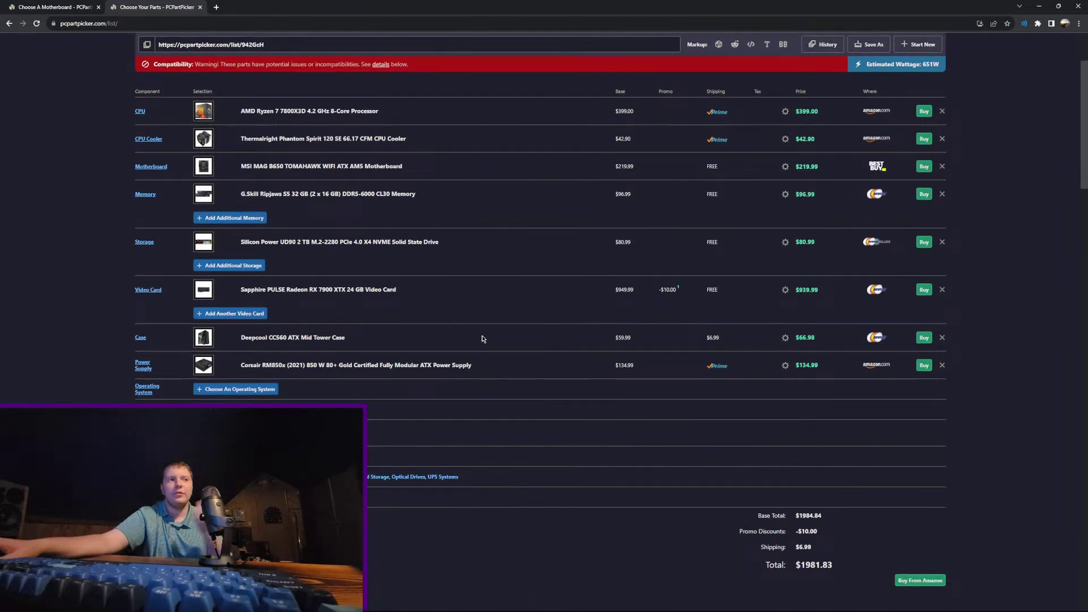
pyautogui.moveTo(837, 565); pyautogui.dragTo(731, 558)
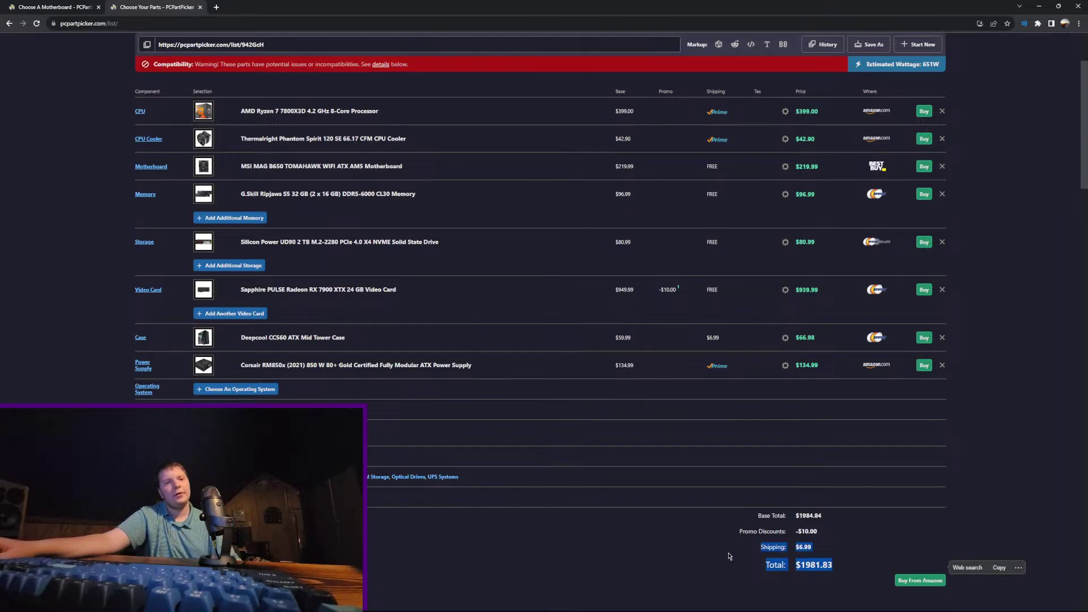
pyautogui.click(695, 524)
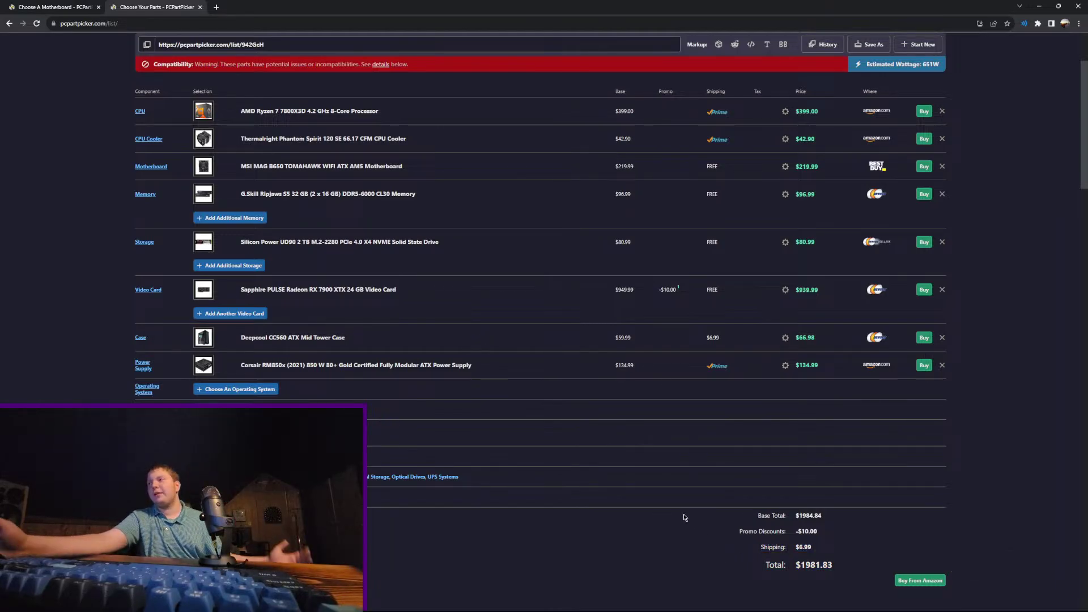
# Step: Save the part list as a new list named "2000 dollar gaming build", not private and with comments allowed
pyautogui.scroll(2, 608, 492)
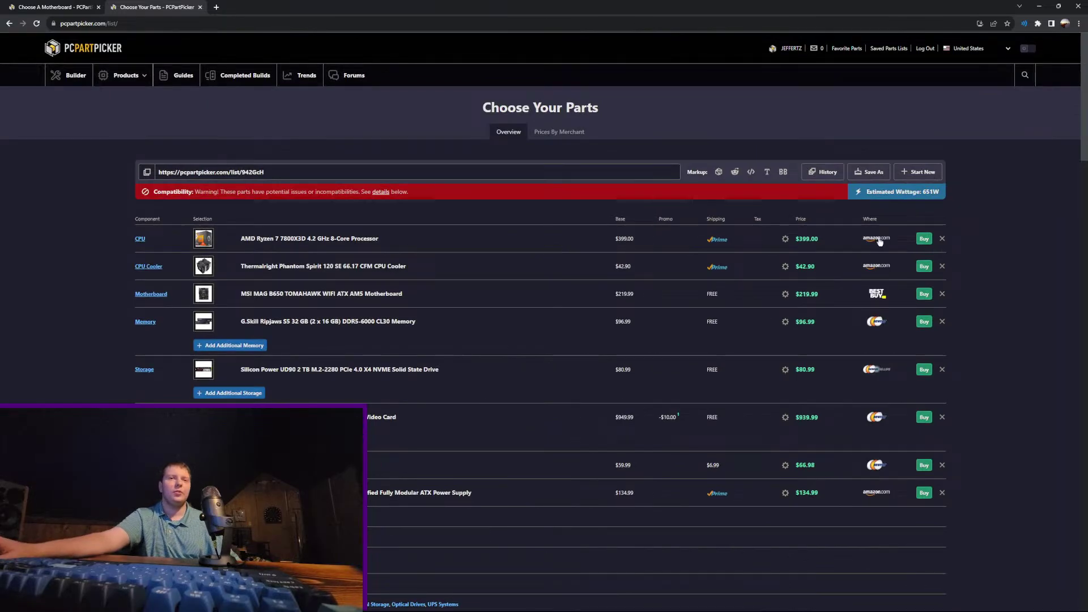
pyautogui.click(869, 172)
pyautogui.click(353, 164)
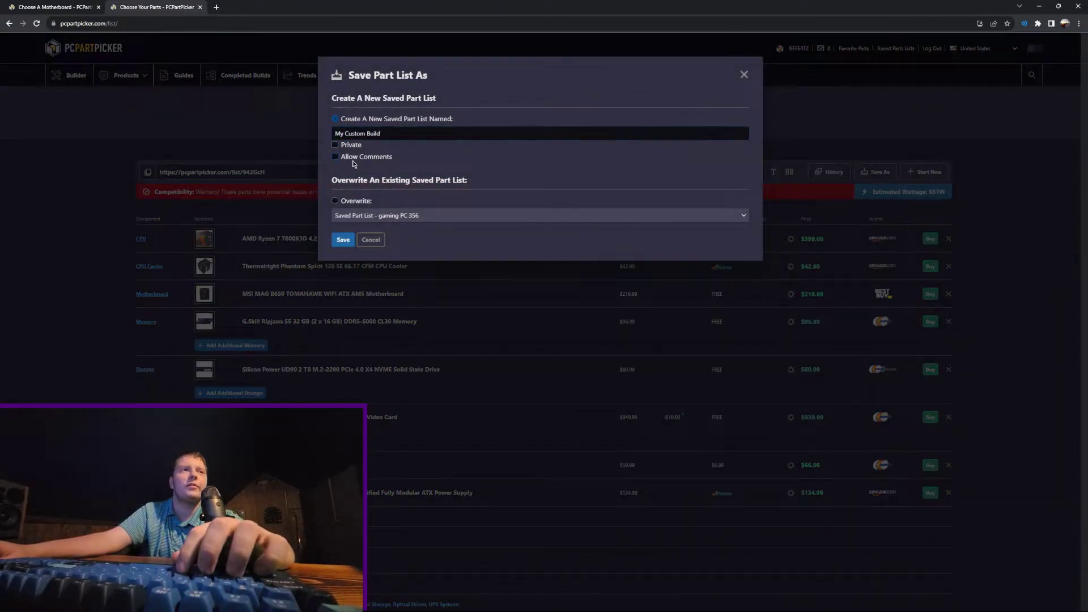
pyautogui.click(377, 159)
pyautogui.moveTo(397, 133); pyautogui.dragTo(199, 133)
pyautogui.write('2')
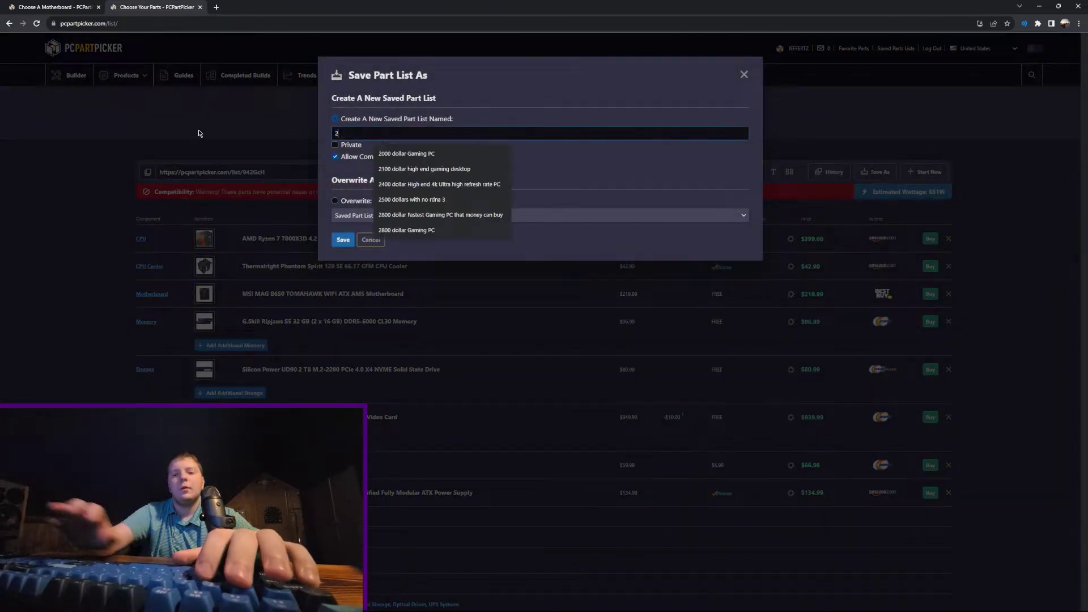
pyautogui.write('000 dol')
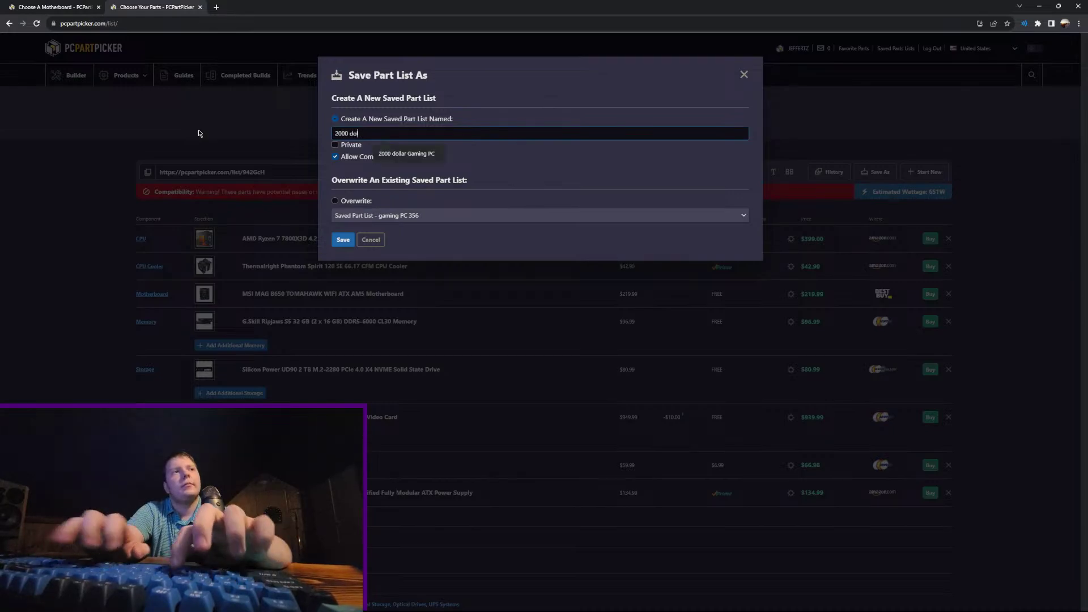
pyautogui.write('lar gam')
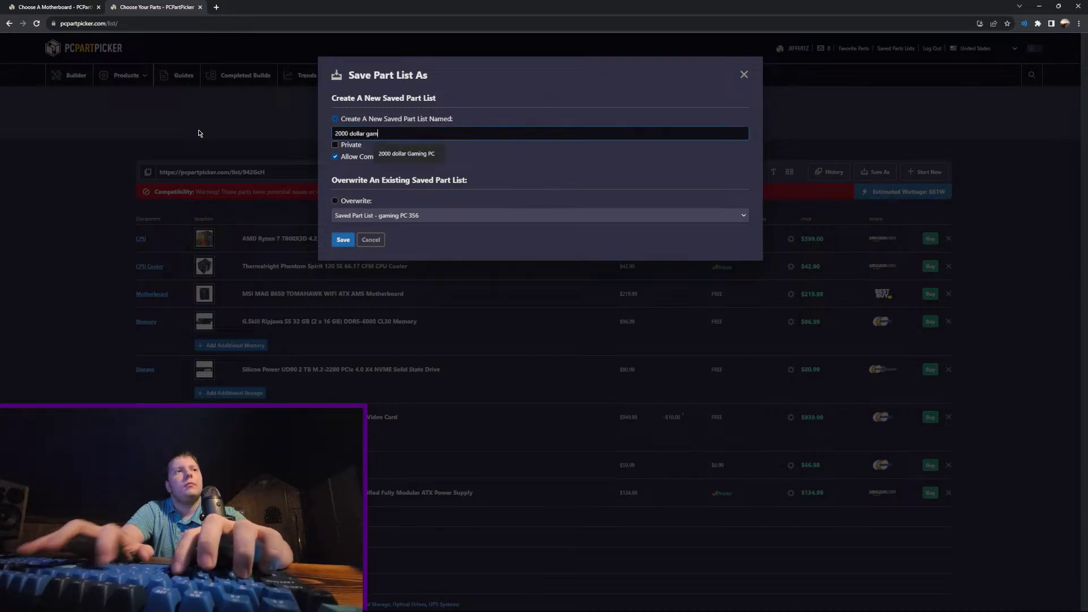
pyautogui.write('ing bu')
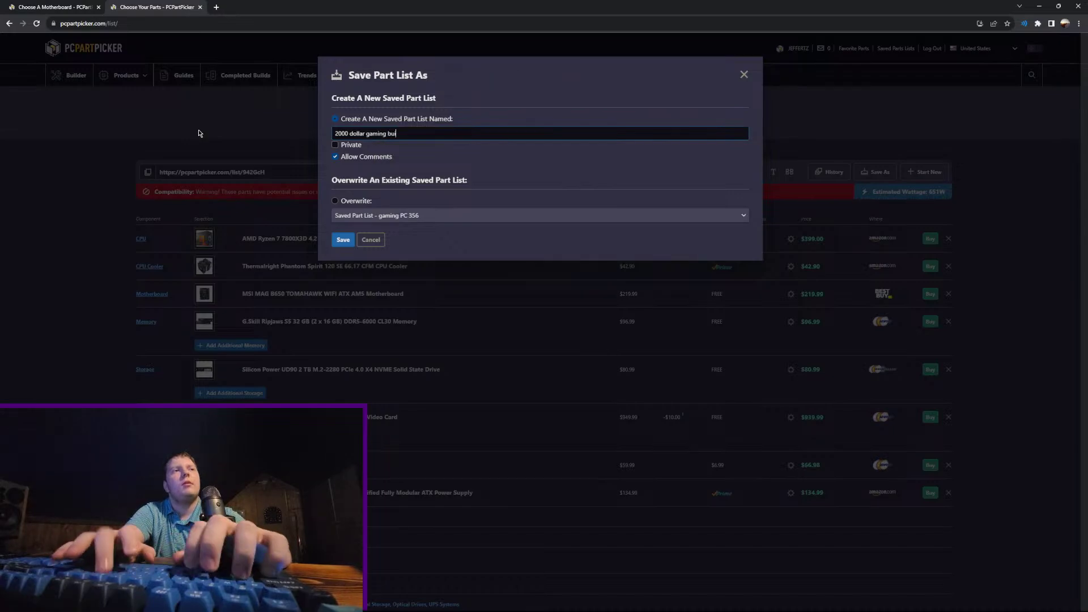
pyautogui.write('ild')
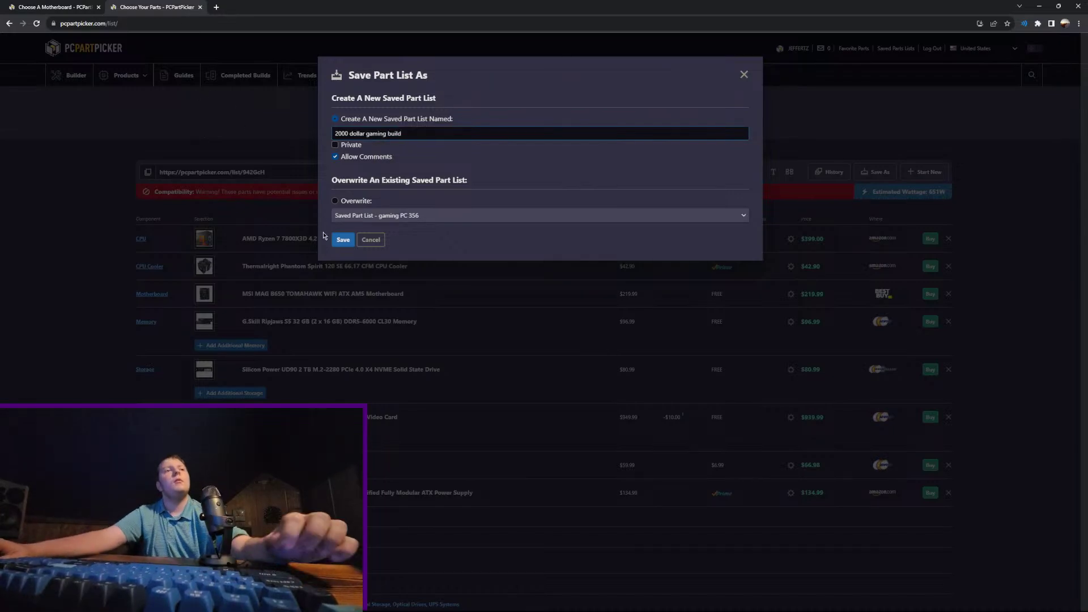
pyautogui.click(341, 239)
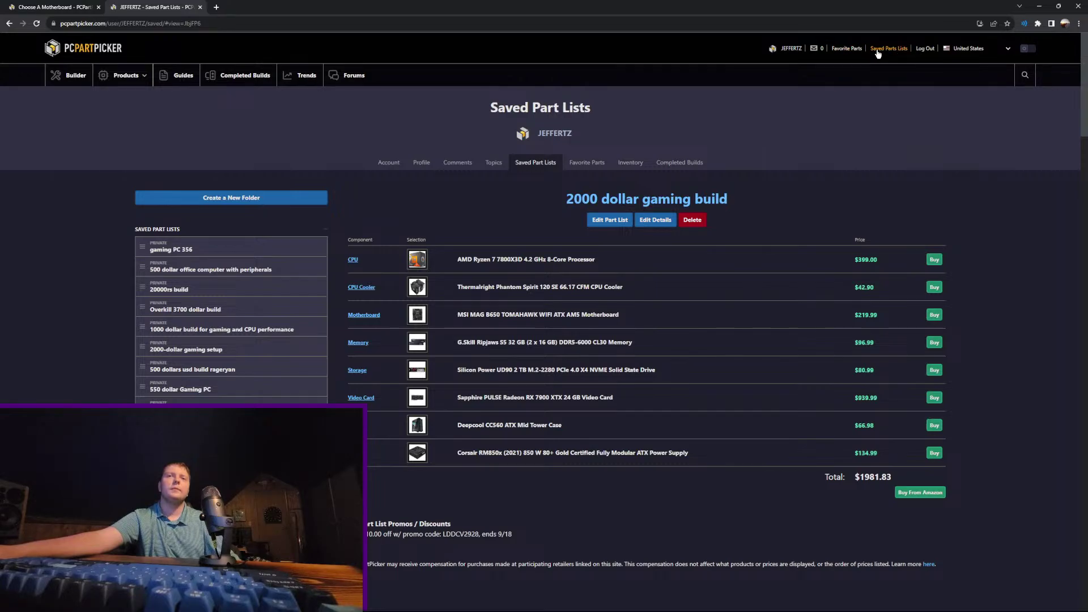
# Step: Find the "560 dollar PC build" among the saved part lists and open it
pyautogui.scroll(-20, 200, 371)
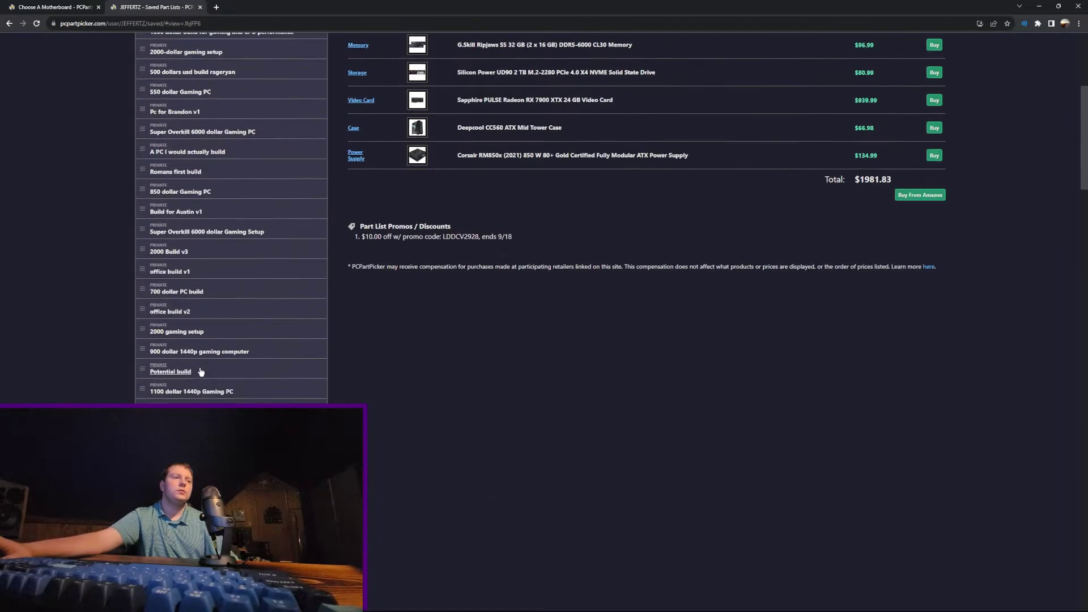
pyautogui.scroll(-5, 200, 372)
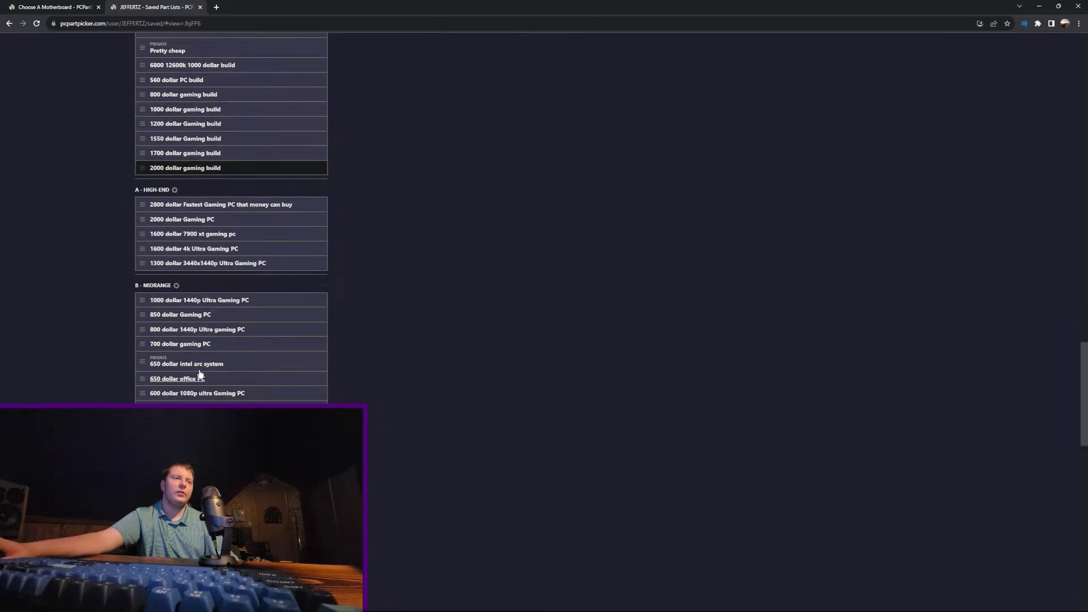
pyautogui.scroll(4, 190, 363)
pyautogui.click(203, 283)
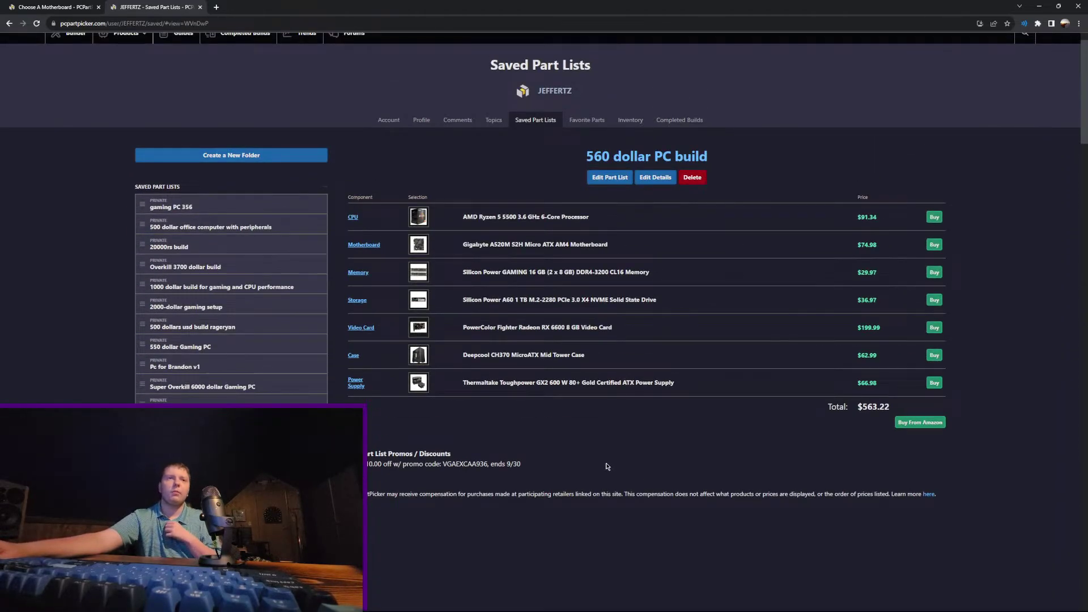
# Step: Open the saved 600, 800 and 1000 dollar gaming PC lists, each in its own new browser tab
pyautogui.scroll(-15, 601, 464)
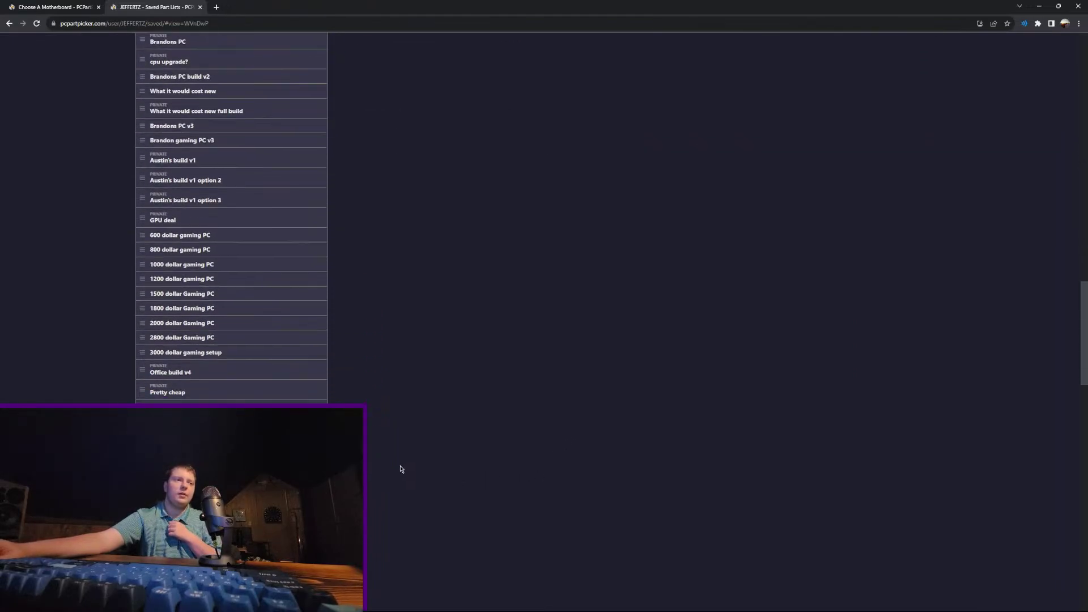
pyautogui.middleClick(180, 223)
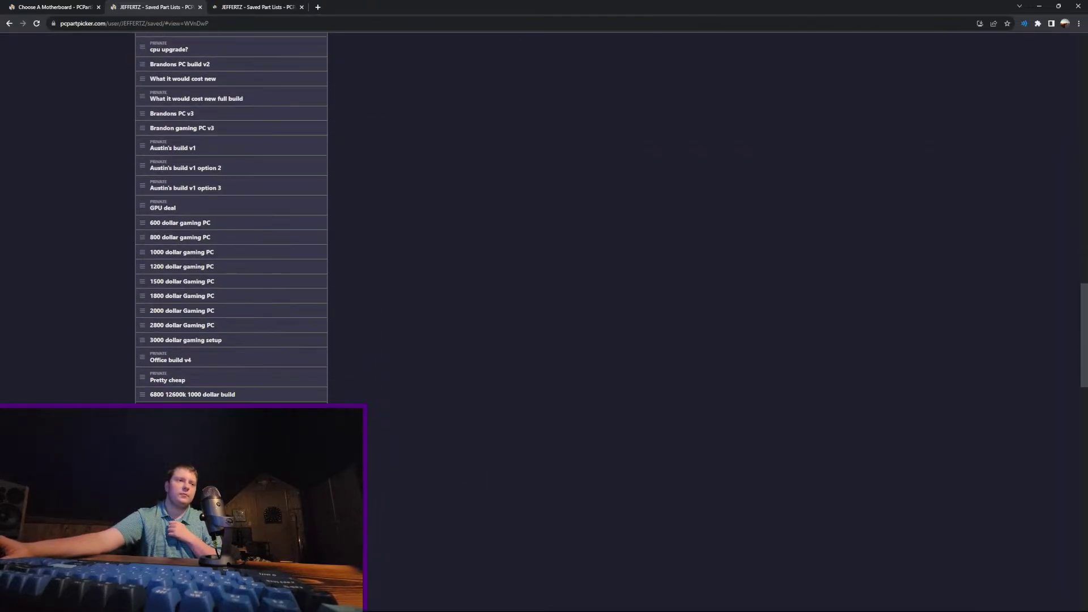
pyautogui.middleClick(181, 238)
pyautogui.middleClick(181, 253)
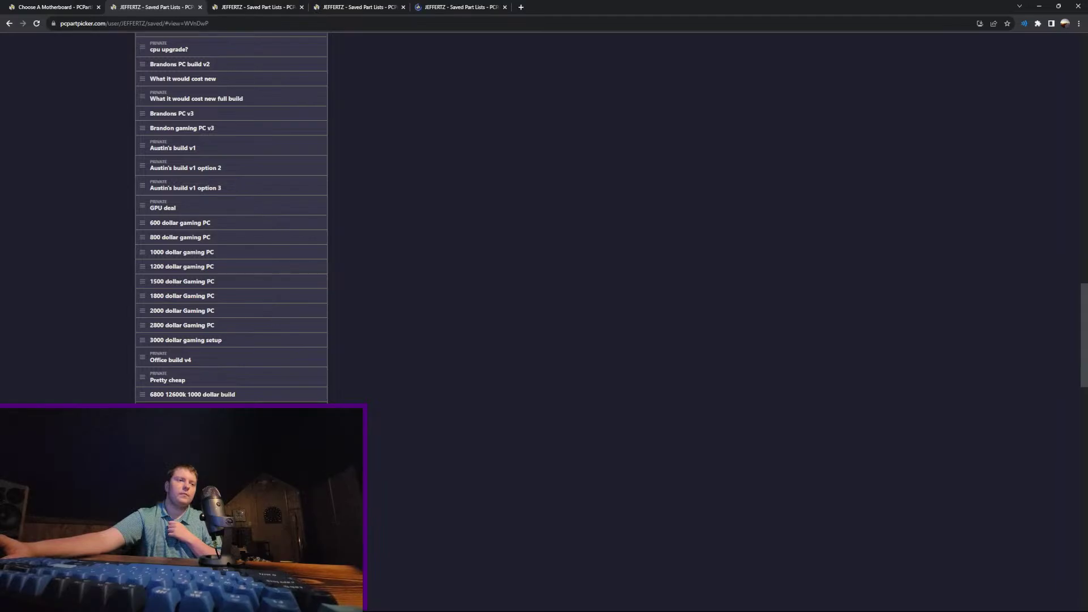
# Step: Open the saved 1200 and 1500 dollar gaming PC lists, each in its own new browser tab
pyautogui.middleClick(182, 267)
pyautogui.middleClick(181, 282)
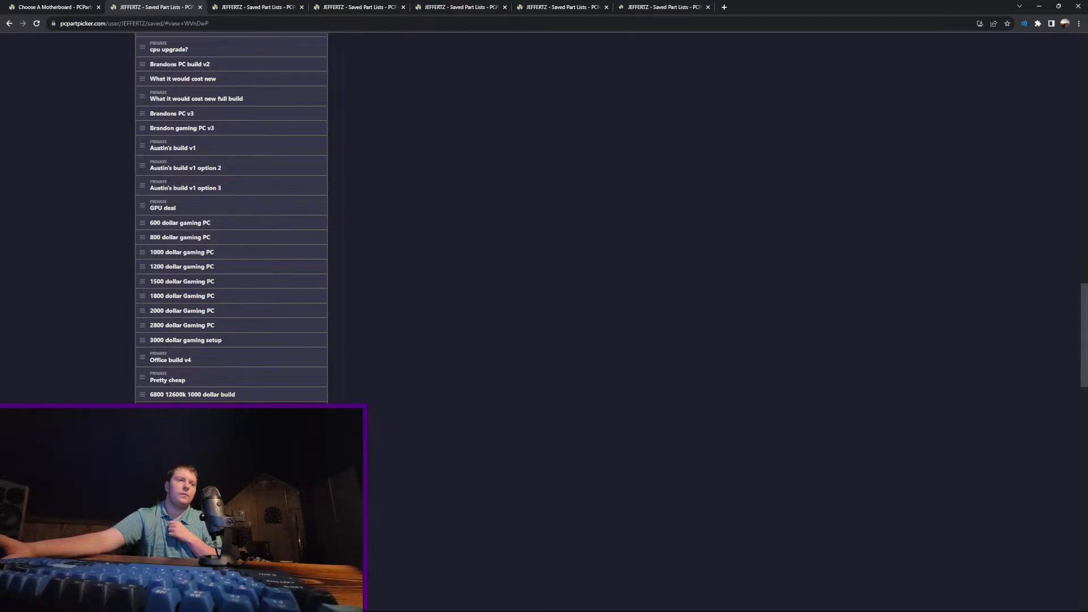
# Step: Review the CPU, motherboard, memory and storage entries in the 560 dollar PC build
pyautogui.scroll(15, 649, 420)
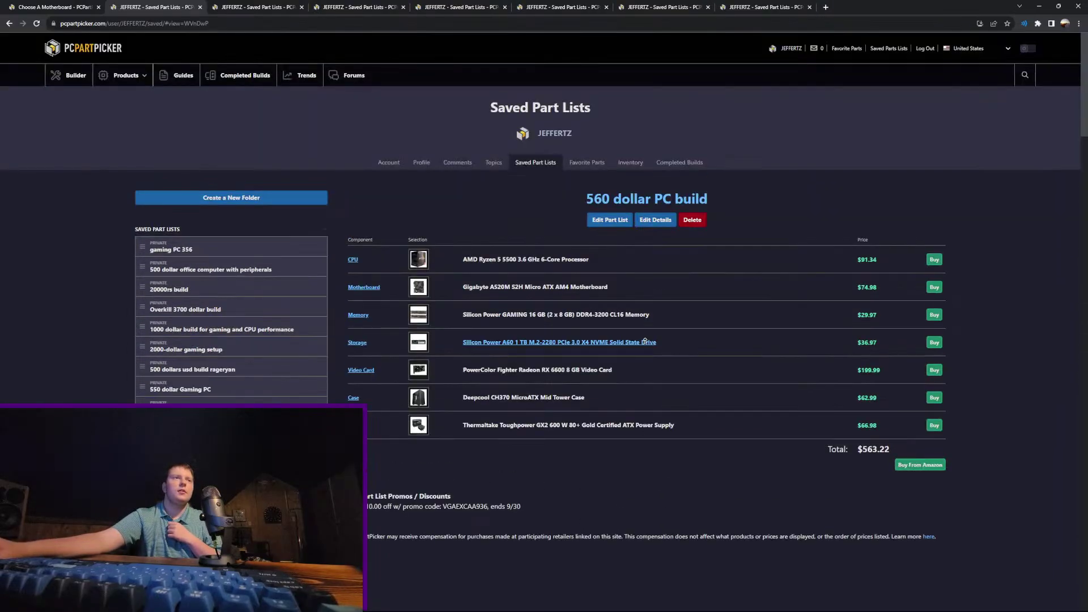
pyautogui.scroll(-1, 623, 340)
pyautogui.moveTo(697, 383); pyautogui.dragTo(400, 201)
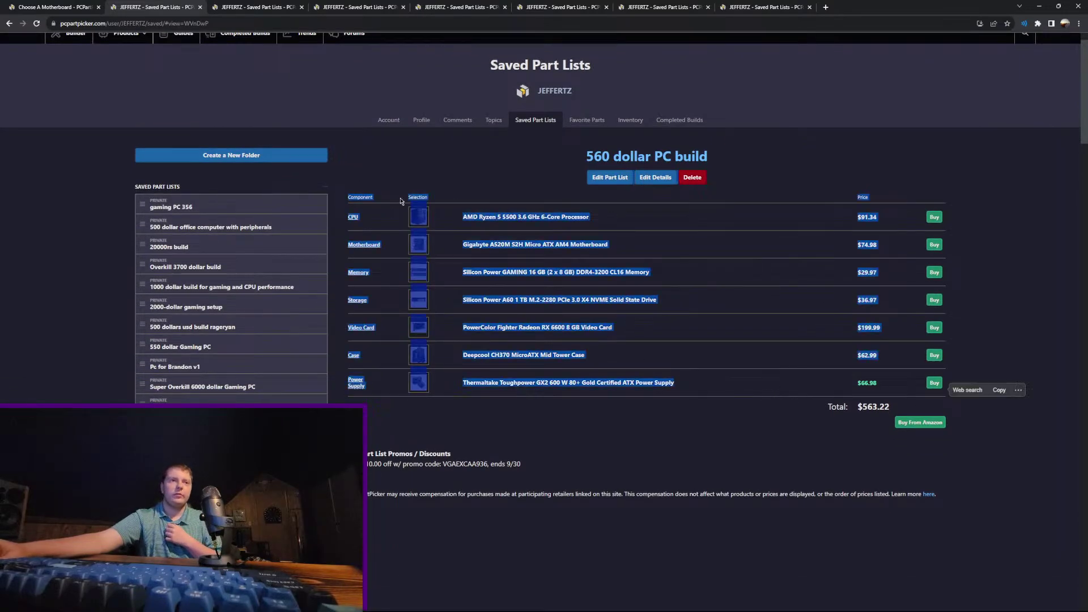
pyautogui.click(605, 237)
pyautogui.scroll(-1, 605, 237)
pyautogui.moveTo(621, 286); pyautogui.dragTo(421, 298)
pyautogui.click(747, 360)
pyautogui.tripleClick(740, 235)
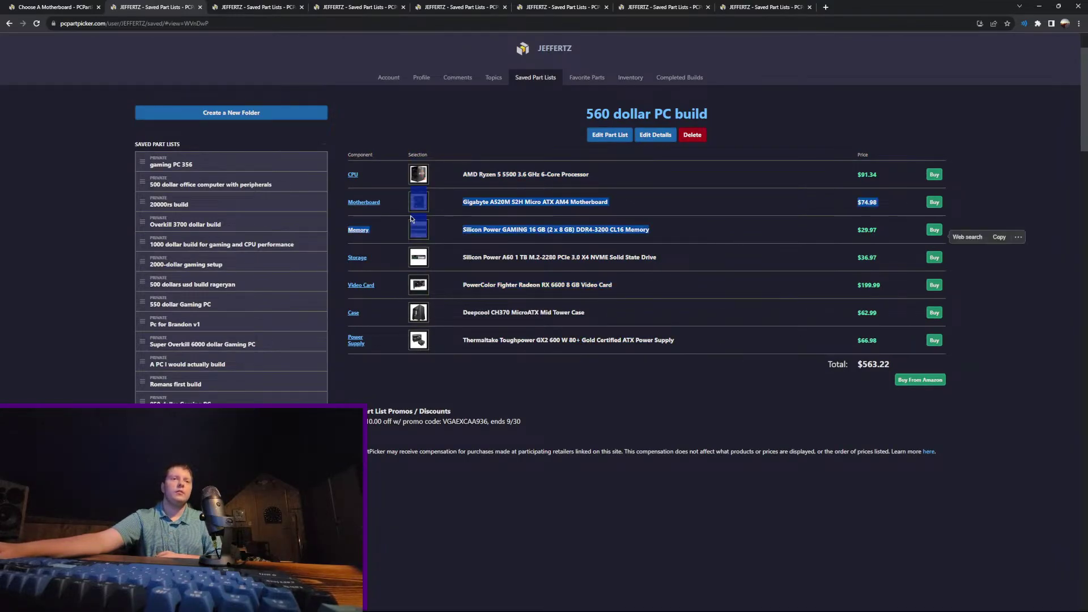
pyautogui.click(711, 306)
pyautogui.moveTo(745, 259); pyautogui.dragTo(451, 258)
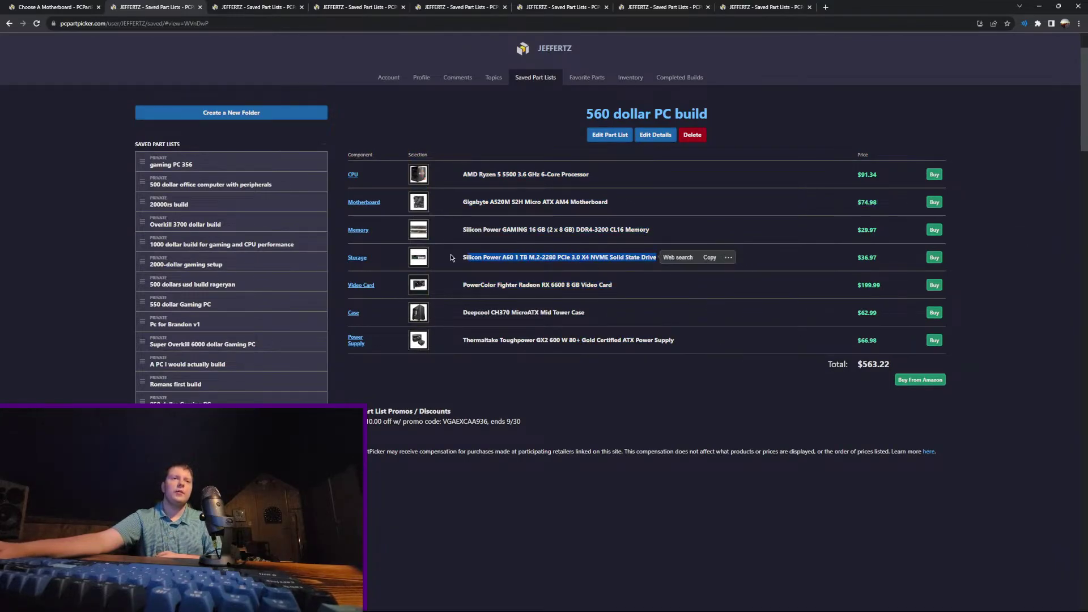
# Step: Review the case, power supply and total price of the 560 dollar PC build
pyautogui.click(729, 323)
pyautogui.tripleClick(671, 340)
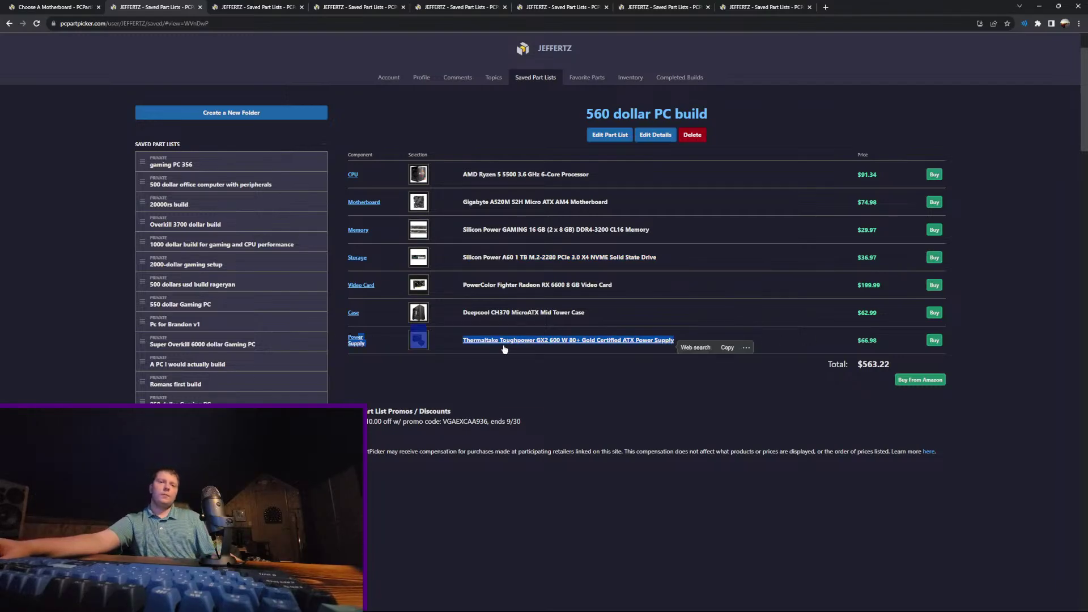
pyautogui.click(692, 410)
pyautogui.tripleClick(629, 341)
pyautogui.tripleClick(510, 313)
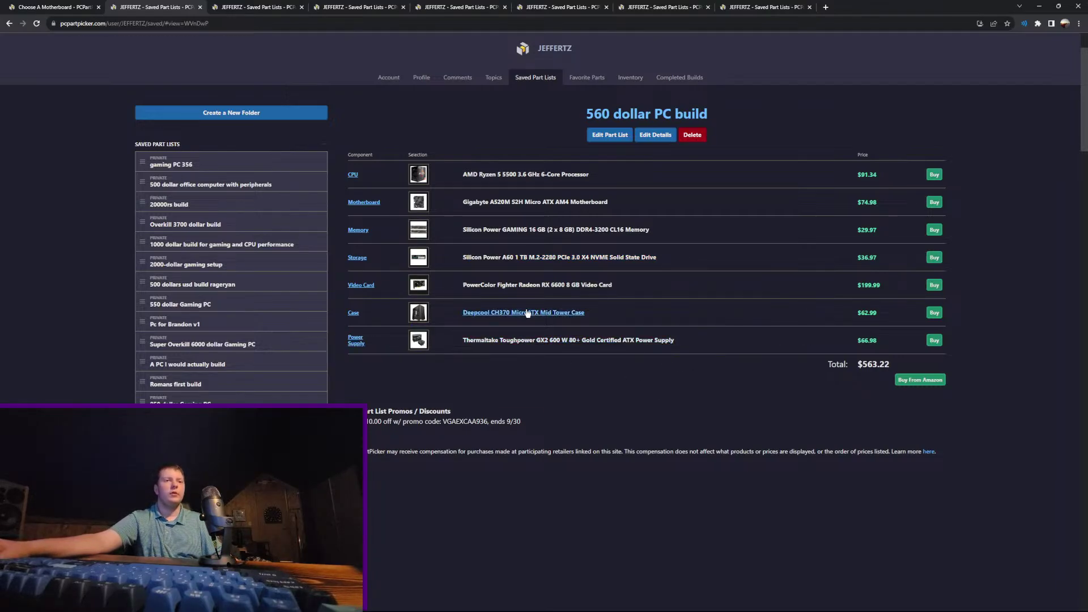
pyautogui.click(730, 309)
pyautogui.tripleClick(896, 367)
pyautogui.click(718, 389)
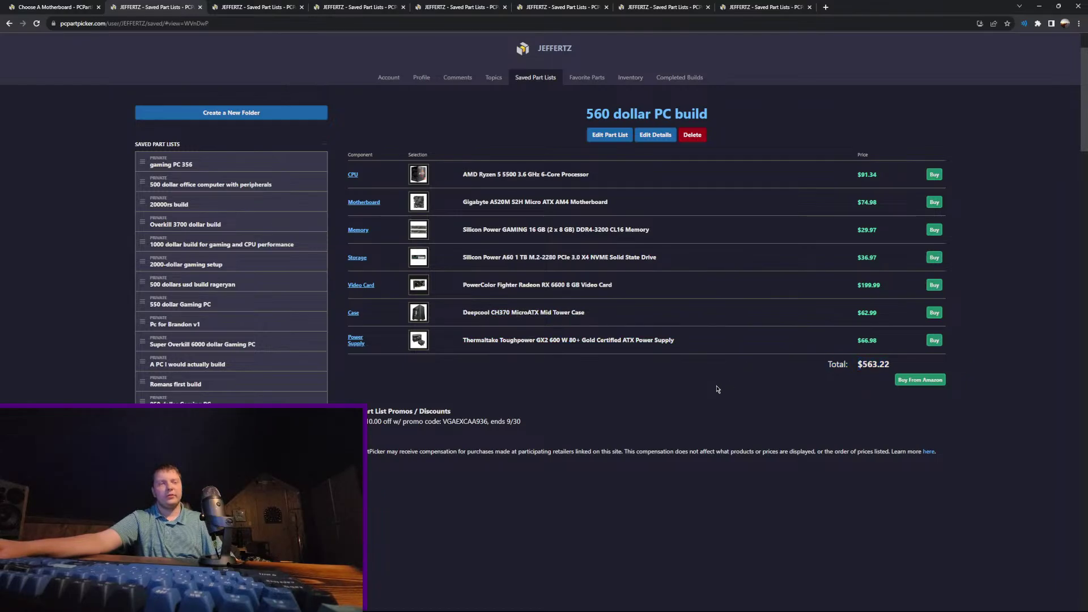
# Step: Switch to the 800 dollar gaming build and review its memory, CPU, storage, video card and total price
pyautogui.click(257, 7)
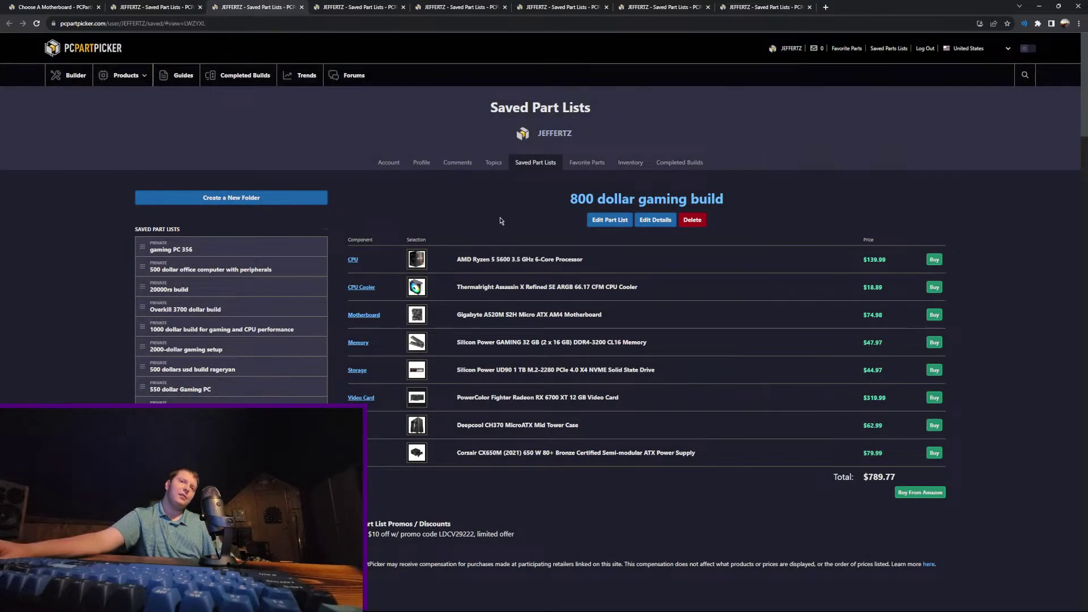
pyautogui.tripleClick(669, 199)
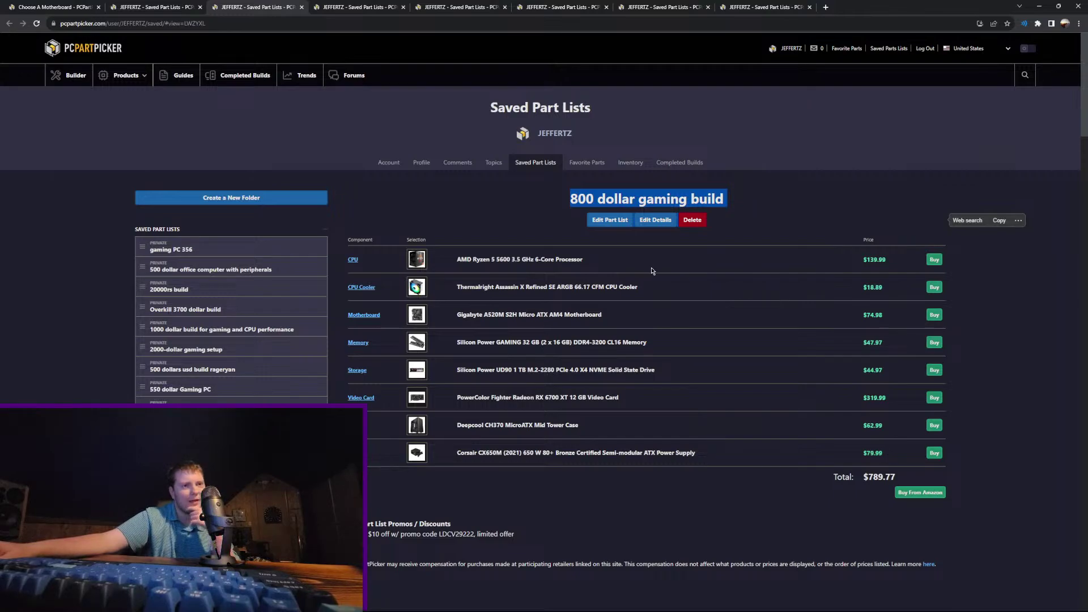
pyautogui.click(731, 324)
pyautogui.scroll(-1, 731, 324)
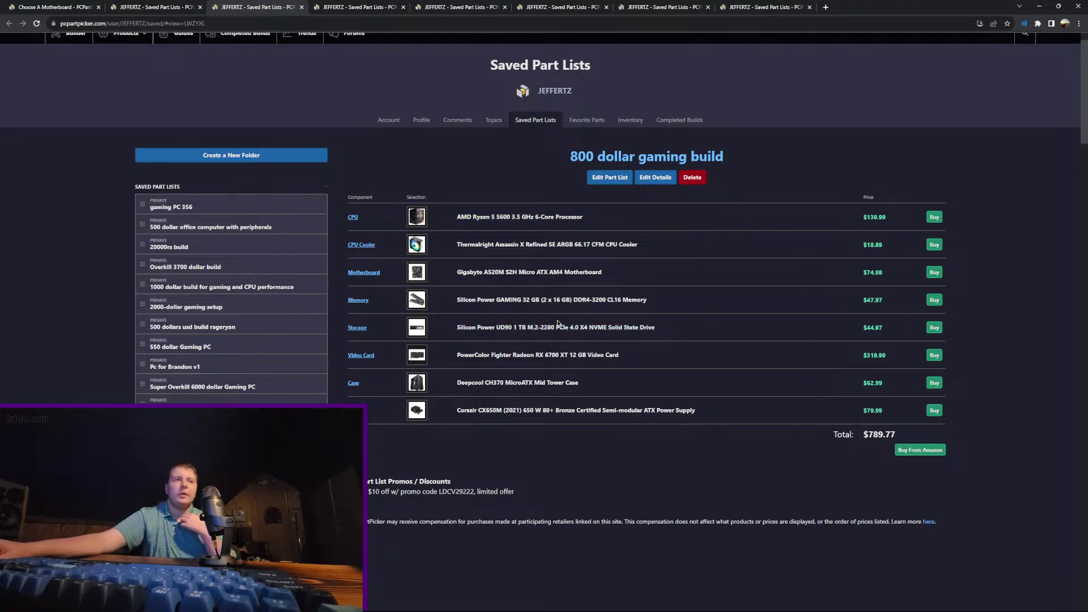
pyautogui.moveTo(774, 298); pyautogui.dragTo(463, 300)
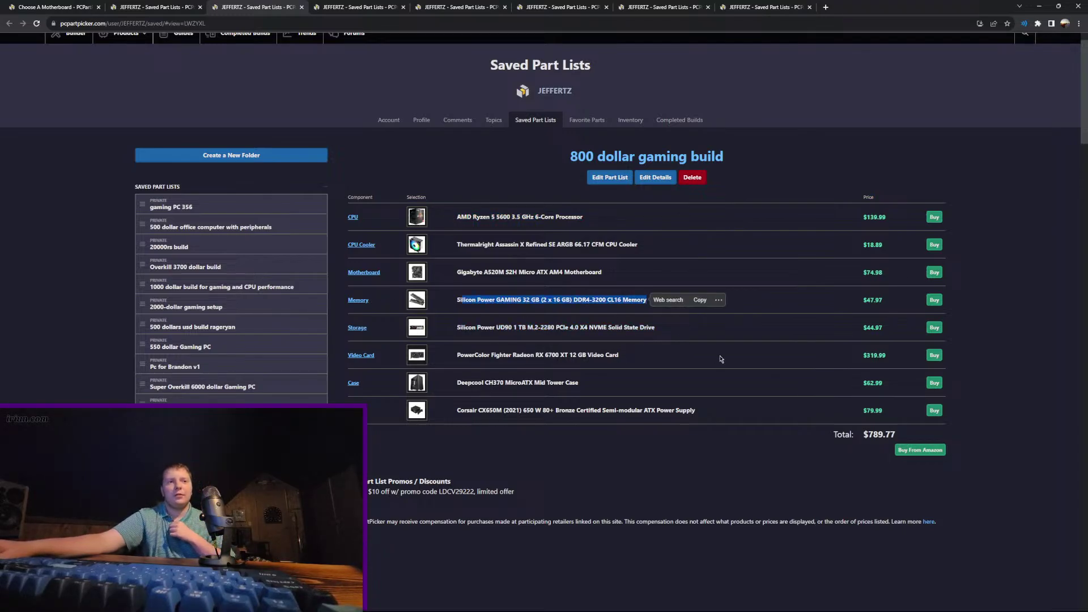
pyautogui.click(702, 327)
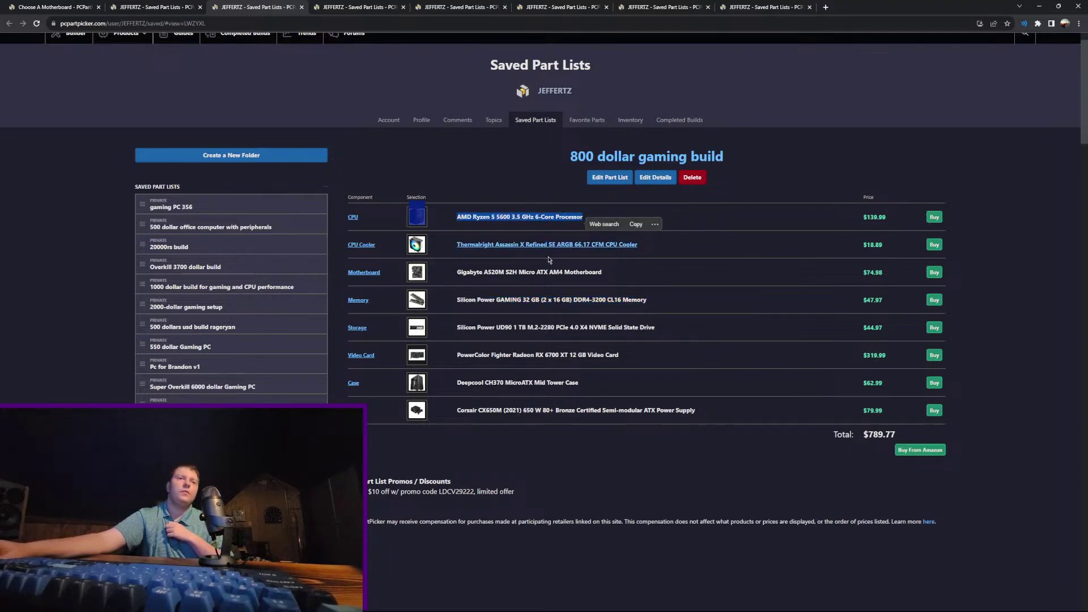
pyautogui.moveTo(717, 349); pyautogui.dragTo(408, 336)
pyautogui.moveTo(898, 437); pyautogui.dragTo(843, 430)
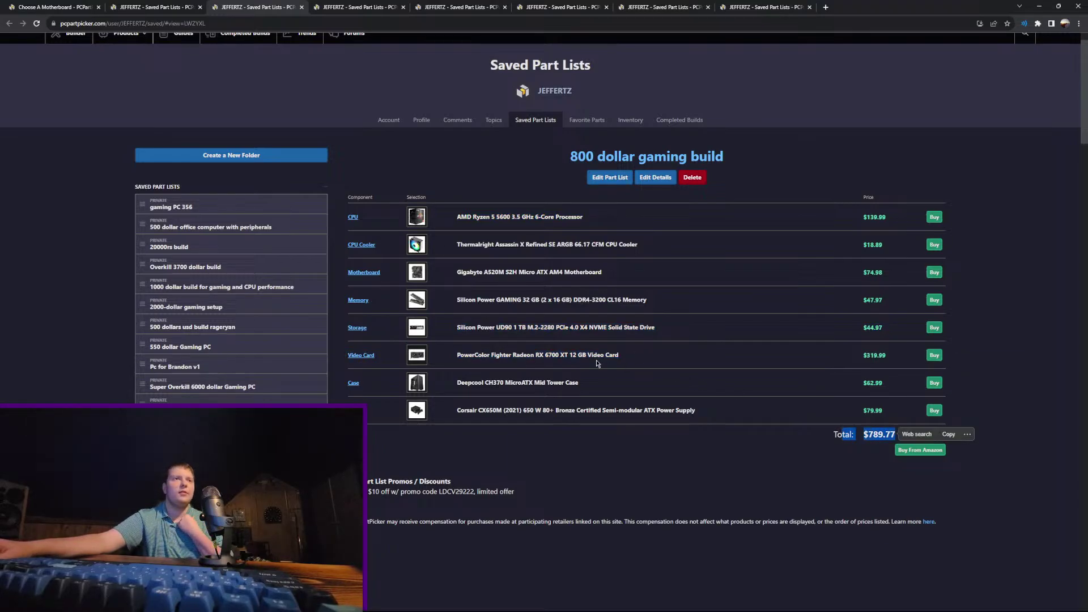
# Step: Switch to the 1000 dollar gaming build and review its CPU, video card and power supply
pyautogui.click(357, 6)
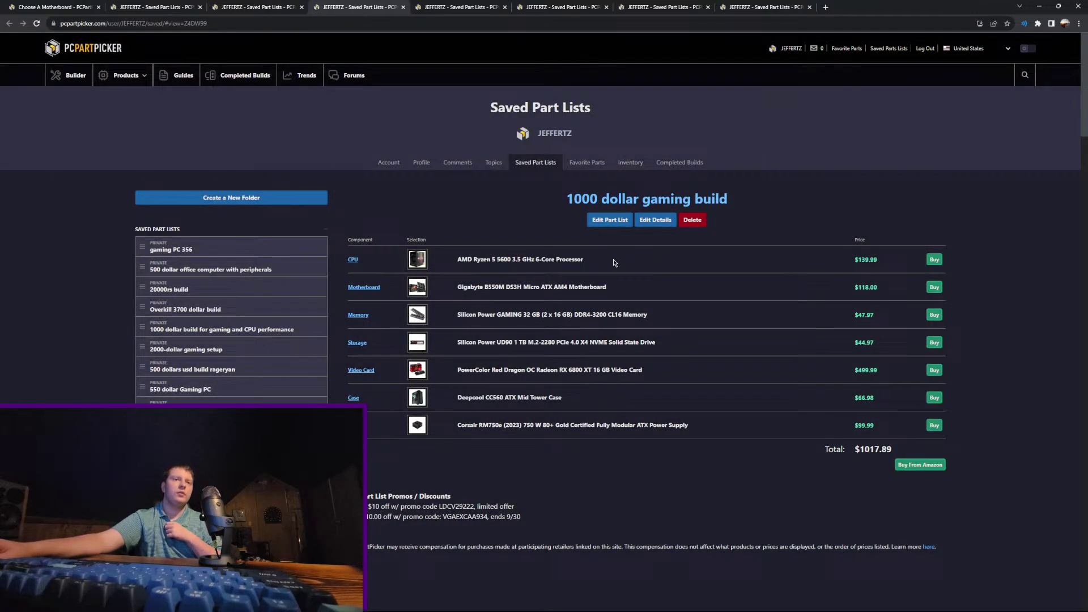
pyautogui.tripleClick(791, 202)
pyautogui.click(708, 261)
pyautogui.moveTo(708, 261); pyautogui.dragTo(567, 196)
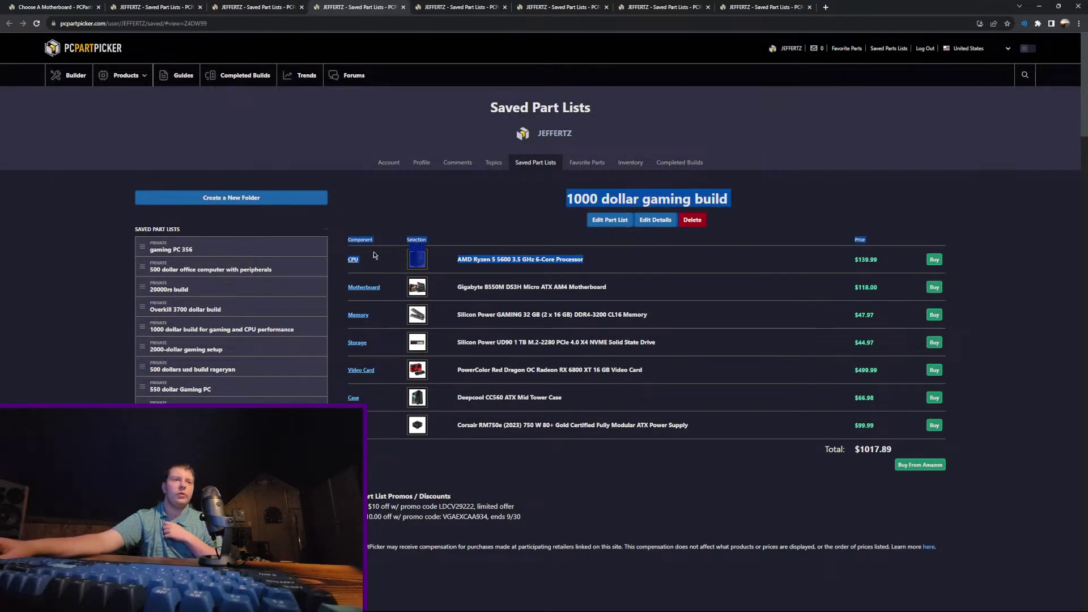
pyautogui.click(754, 312)
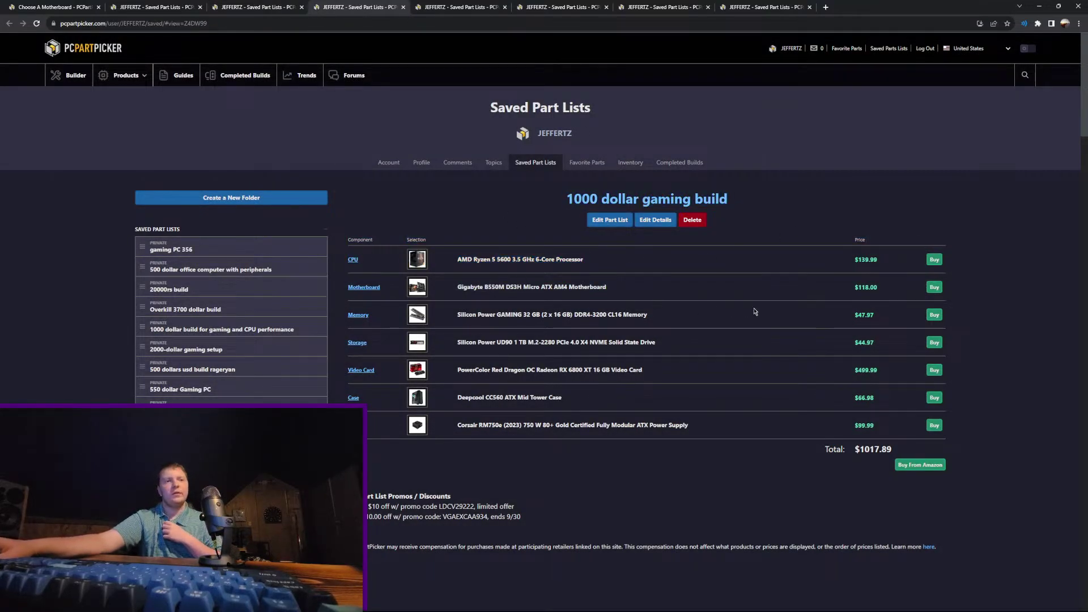
pyautogui.tripleClick(697, 373)
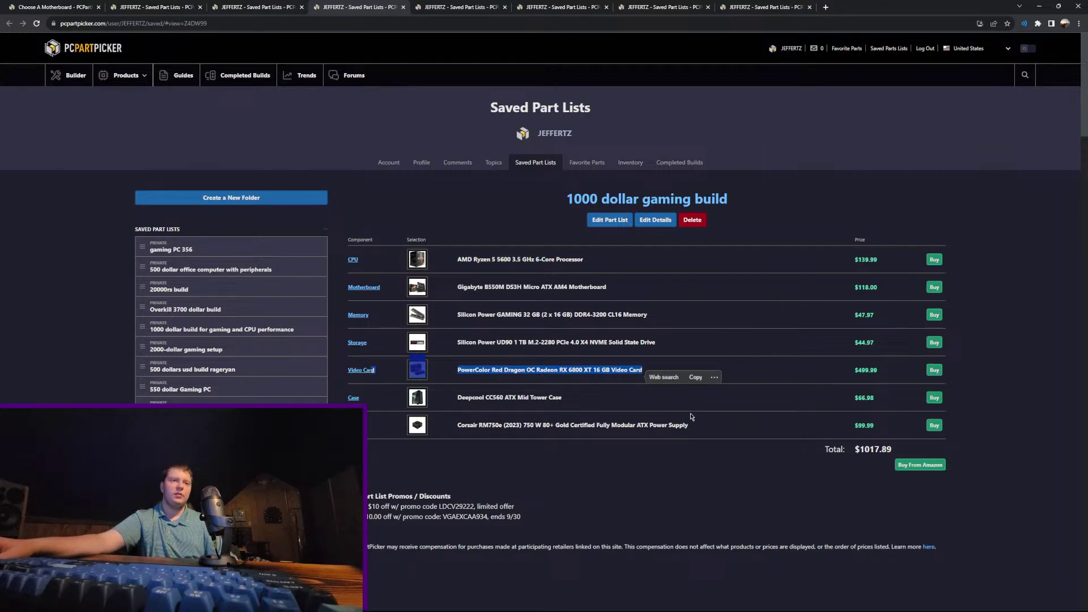
pyautogui.moveTo(697, 417); pyautogui.dragTo(428, 426)
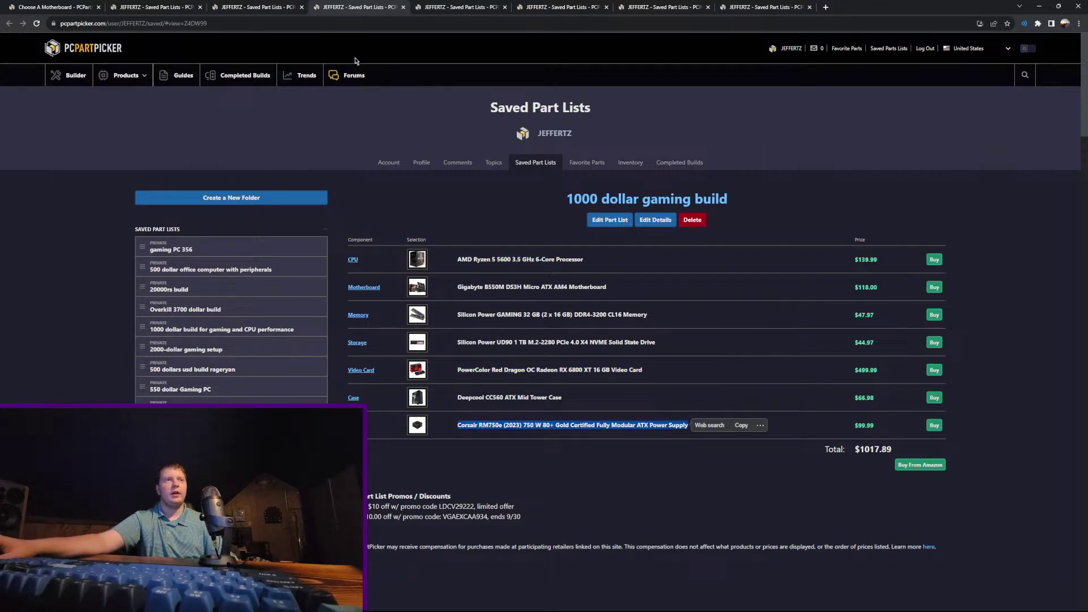
# Step: Compare the power supply of the 800 dollar gaming build with that of the 1000 dollar gaming build
pyautogui.click(270, 5)
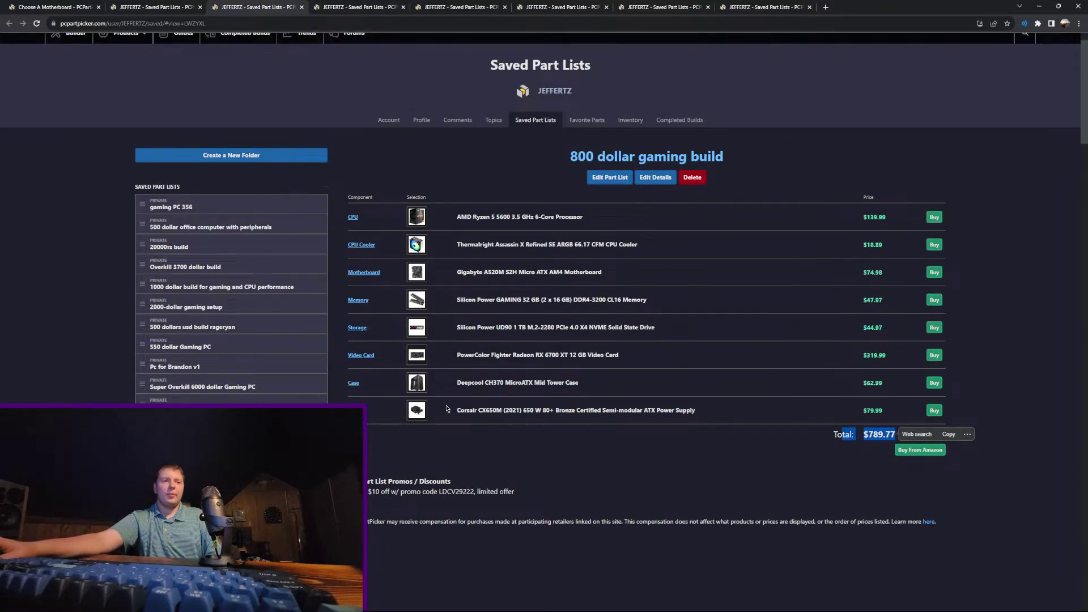
pyautogui.moveTo(447, 409); pyautogui.dragTo(698, 426)
pyautogui.click(361, 5)
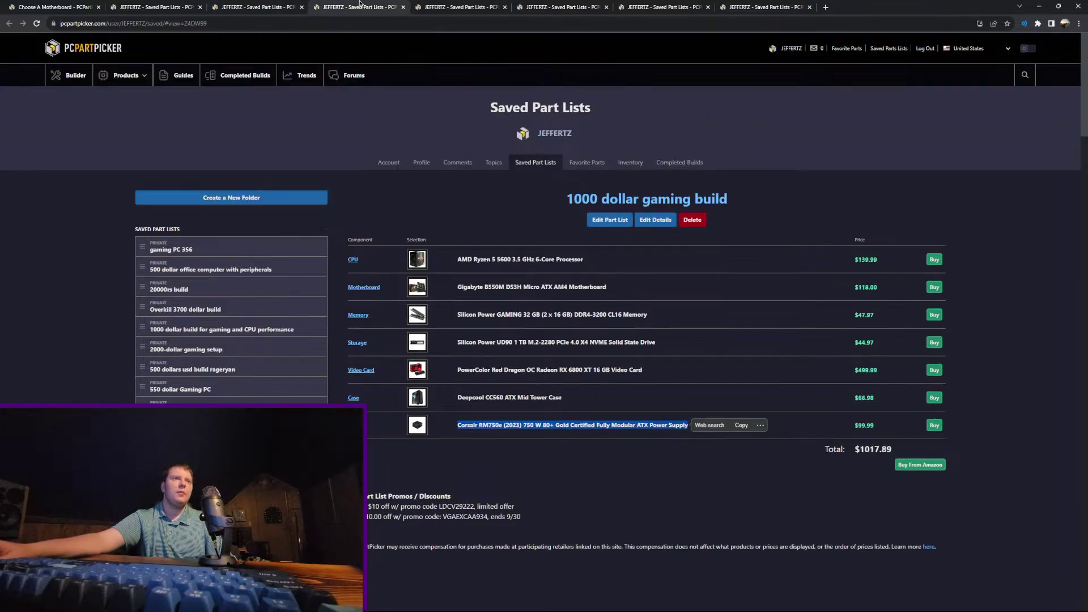
pyautogui.click(474, 418)
pyautogui.moveTo(456, 425); pyautogui.dragTo(547, 429)
pyautogui.click(571, 435)
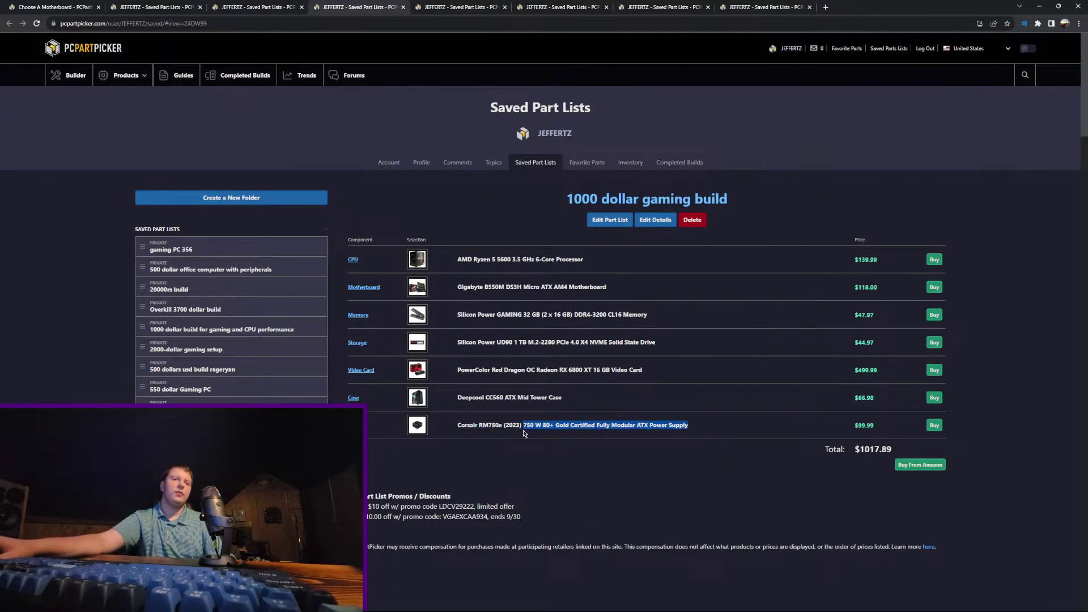
pyautogui.click(524, 443)
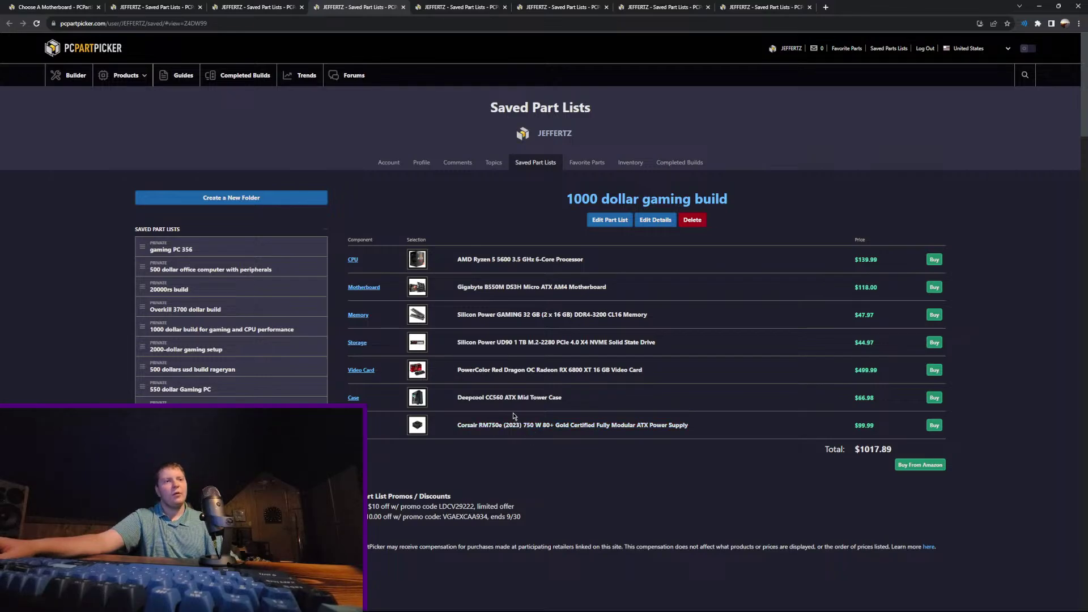
# Step: Check the video card in the 1000 dollar gaming build and compare its motherboard with the 800 dollar build's
pyautogui.moveTo(622, 358); pyautogui.dragTo(647, 371)
pyautogui.click(709, 350)
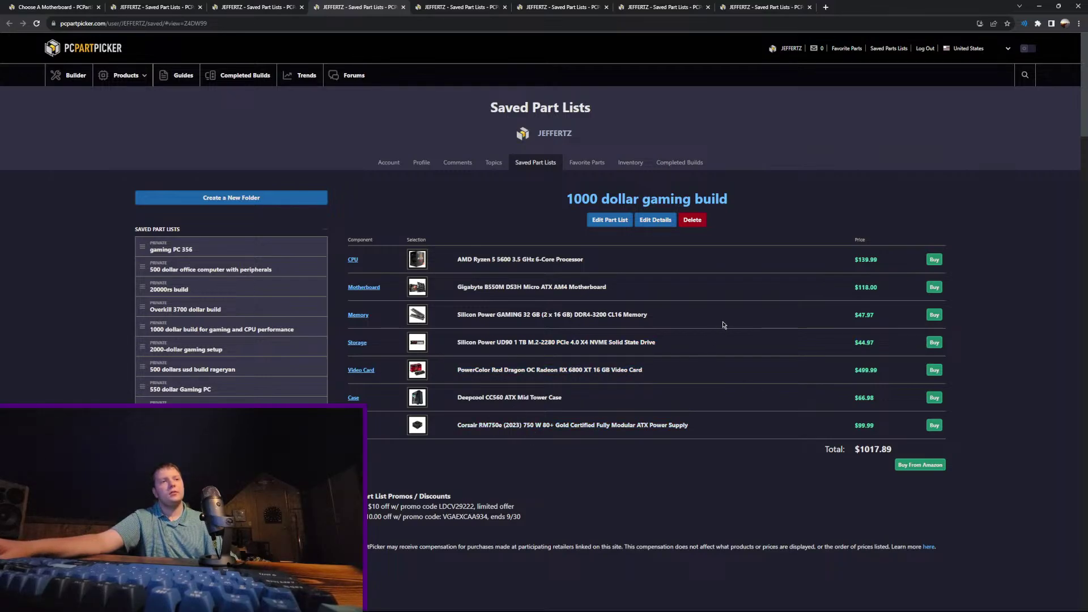
pyautogui.hotkey('ctrl', 'shift', 'Tab')
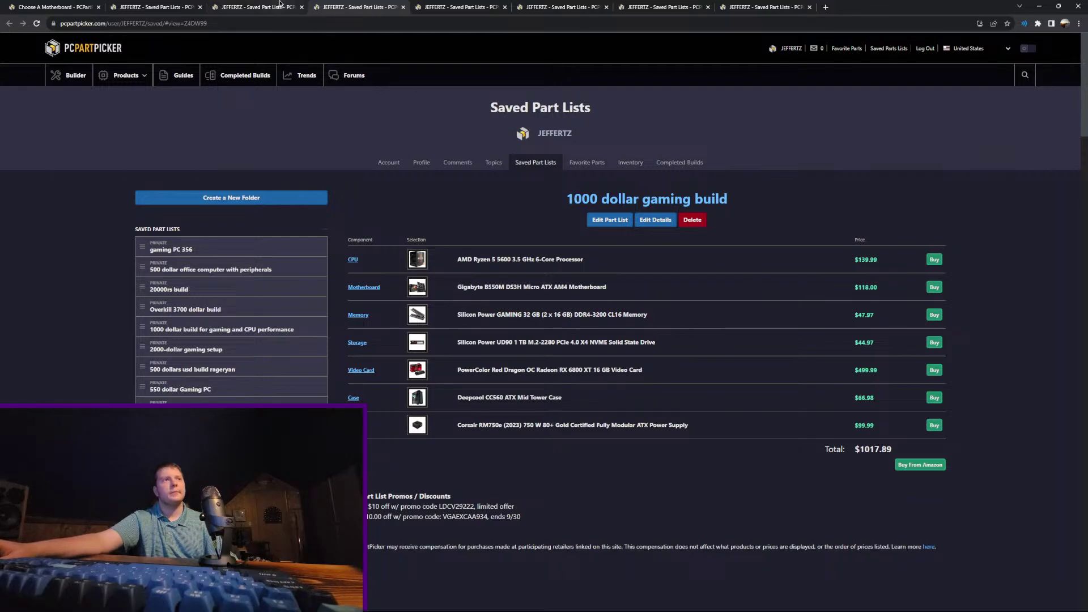
pyautogui.moveTo(450, 273); pyautogui.dragTo(707, 270)
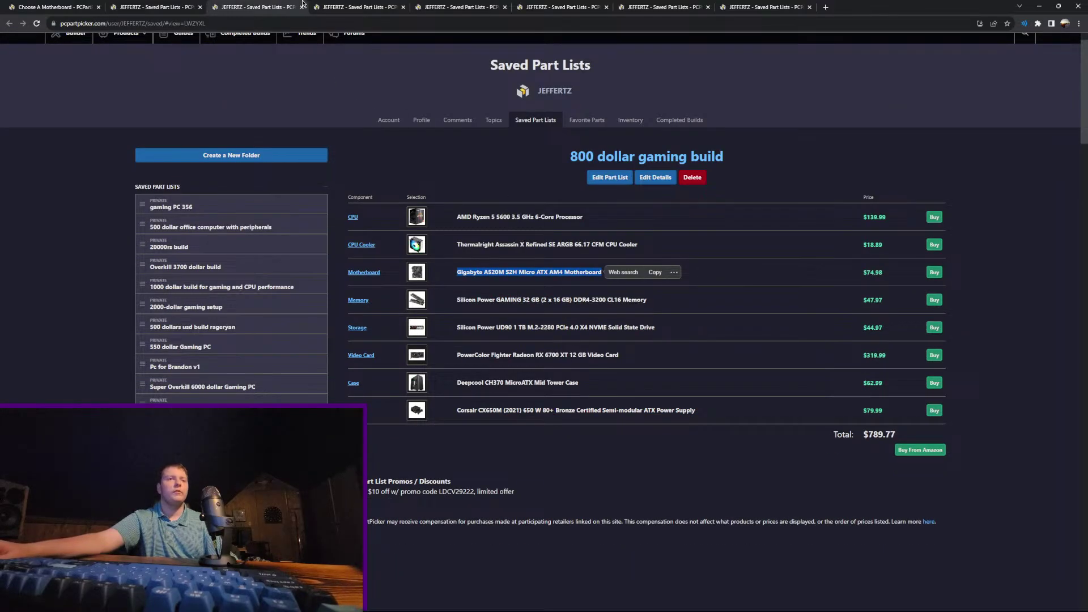
pyautogui.hotkey('ctrl', 'Tab')
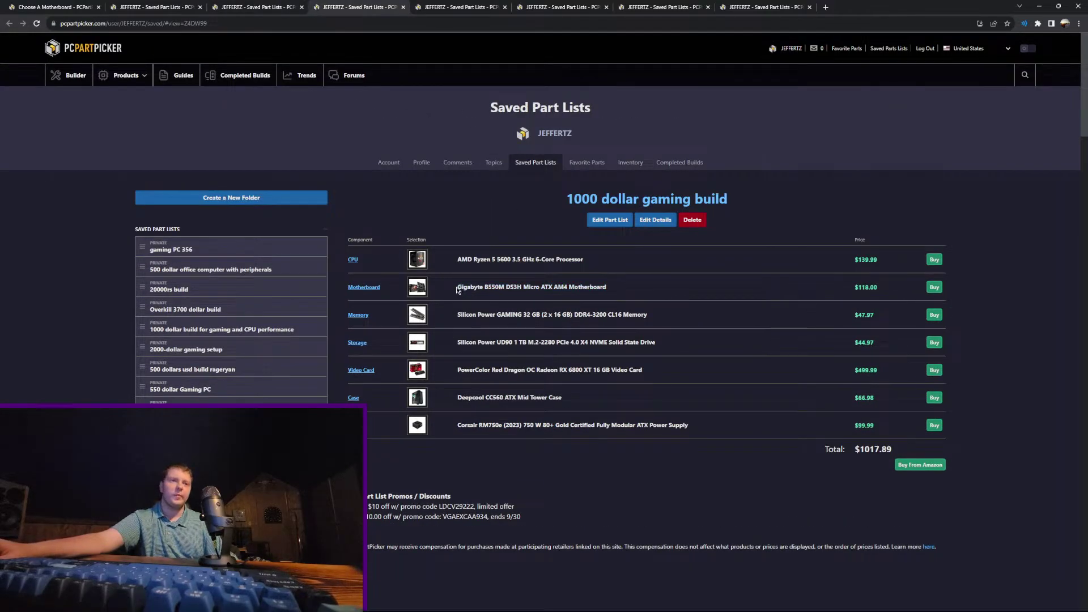
# Step: Switch to the 1200 dollar Gaming build and review its CPU and motherboard
pyautogui.hotkey('ctrl', 'Tab')
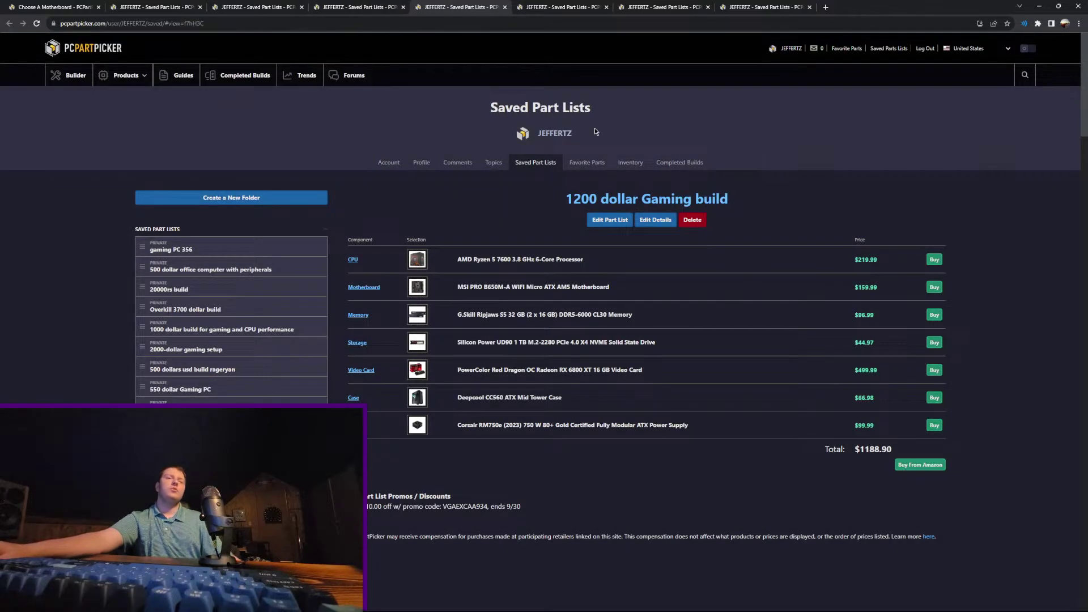
pyautogui.moveTo(583, 251); pyautogui.dragTo(413, 242)
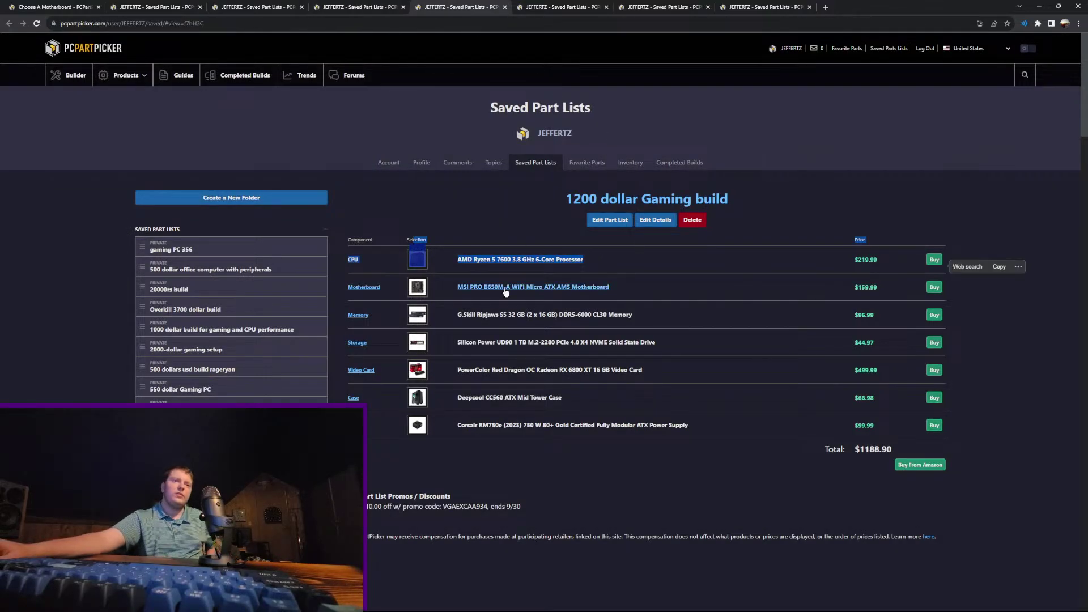
pyautogui.click(690, 292)
pyautogui.moveTo(671, 278); pyautogui.dragTo(454, 285)
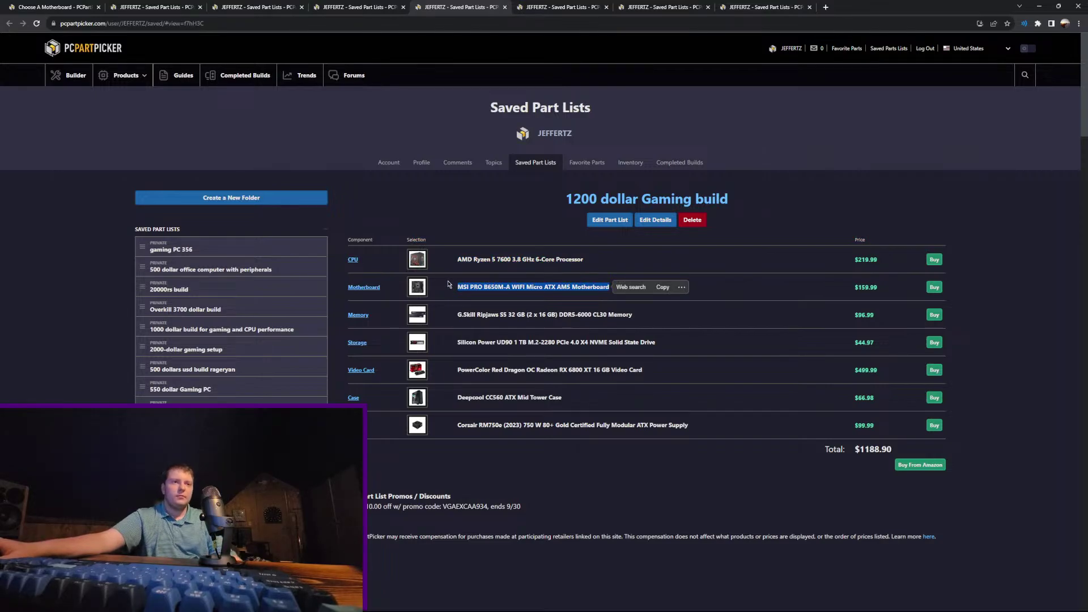
pyautogui.moveTo(449, 293); pyautogui.dragTo(680, 294)
pyautogui.click(723, 343)
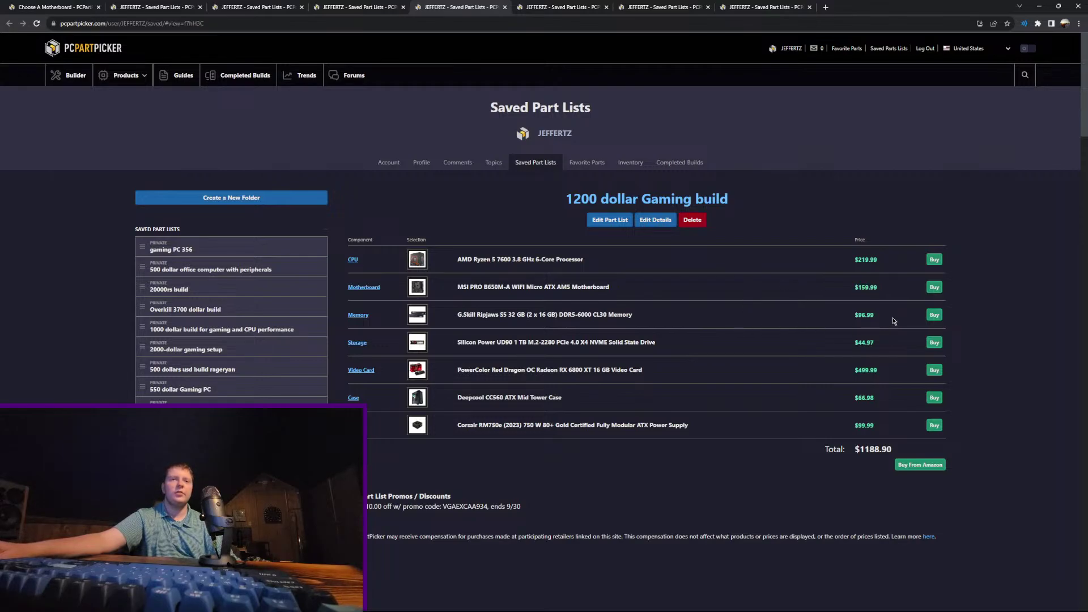
# Step: Review the memory, storage, video card and case entries in the 1200 dollar Gaming build
pyautogui.moveTo(894, 321); pyautogui.dragTo(395, 326)
pyautogui.click(739, 344)
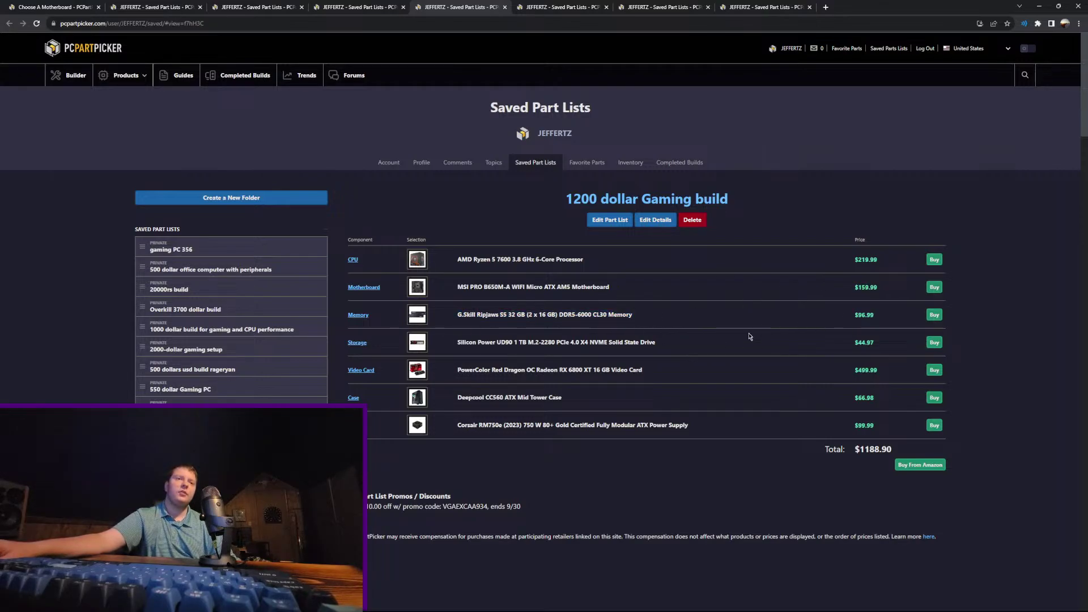
pyautogui.moveTo(754, 347); pyautogui.dragTo(476, 343)
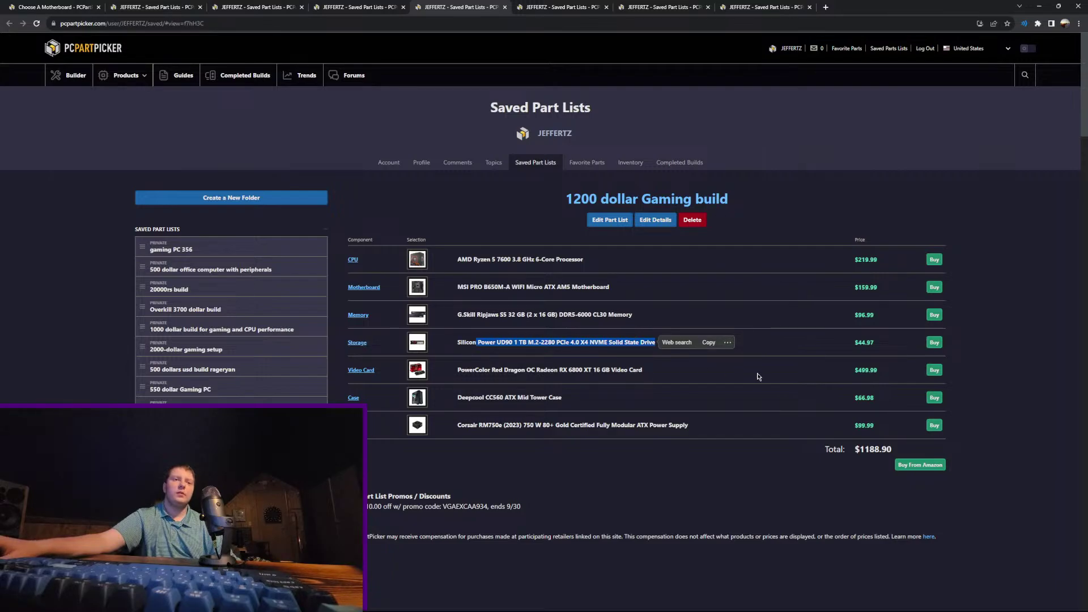
pyautogui.moveTo(757, 374); pyautogui.dragTo(501, 359)
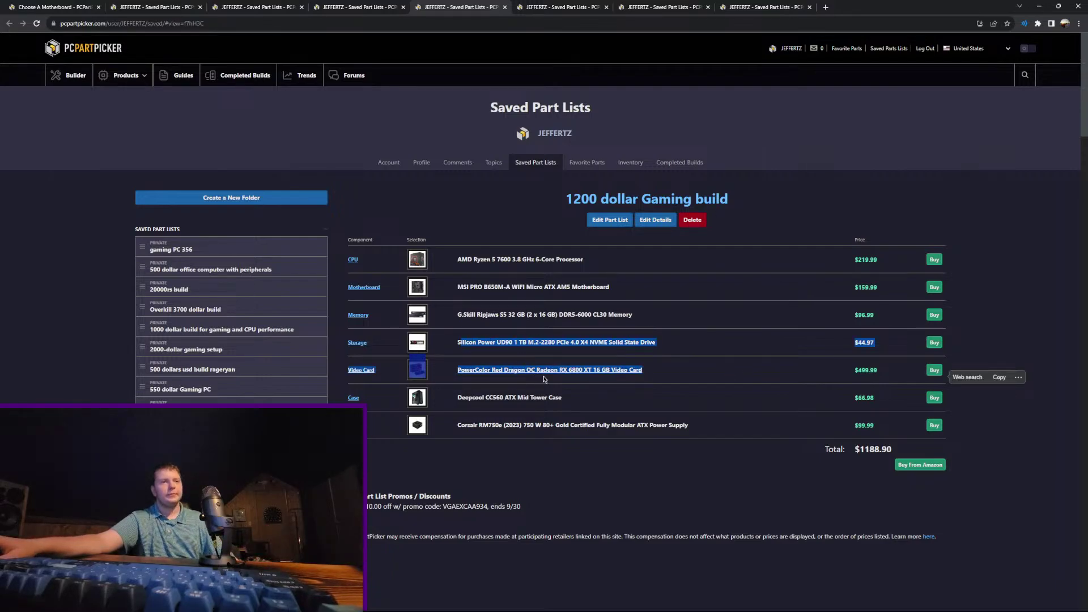
pyautogui.moveTo(635, 404); pyautogui.dragTo(447, 402)
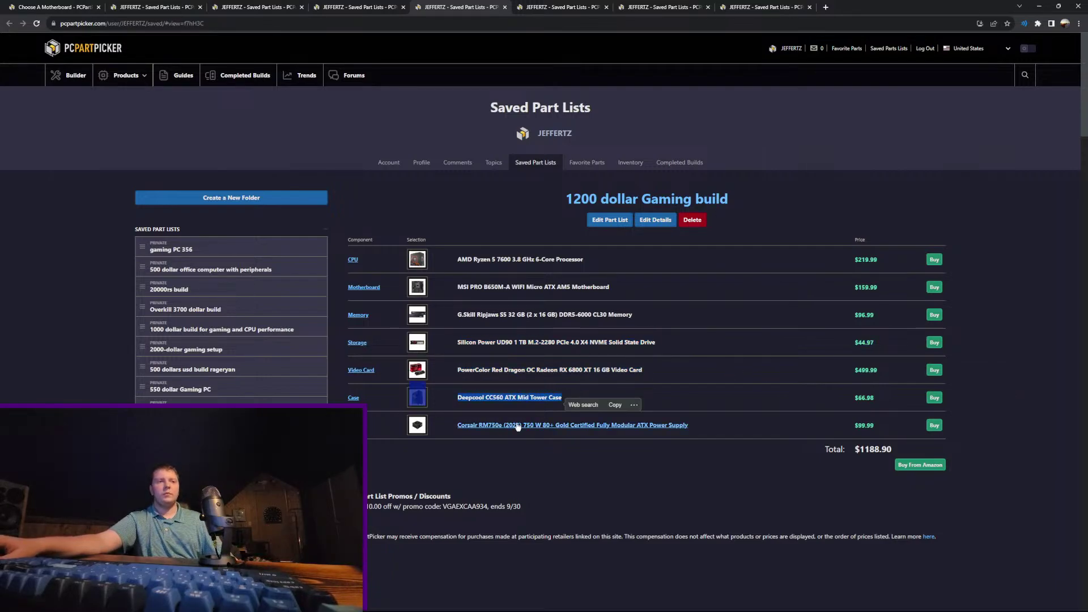
# Step: Compare the 800 and 1000 dollar gaming builds with the 1200 dollar Gaming build, checking the latter's total and power supply
pyautogui.click(391, 4)
pyautogui.click(288, 6)
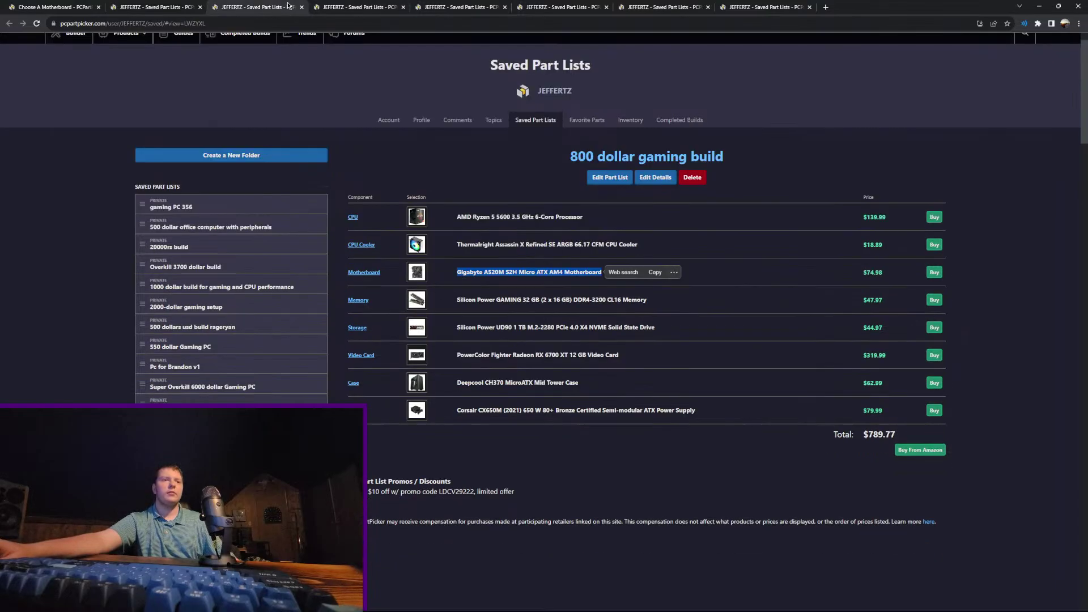
pyautogui.click(343, 5)
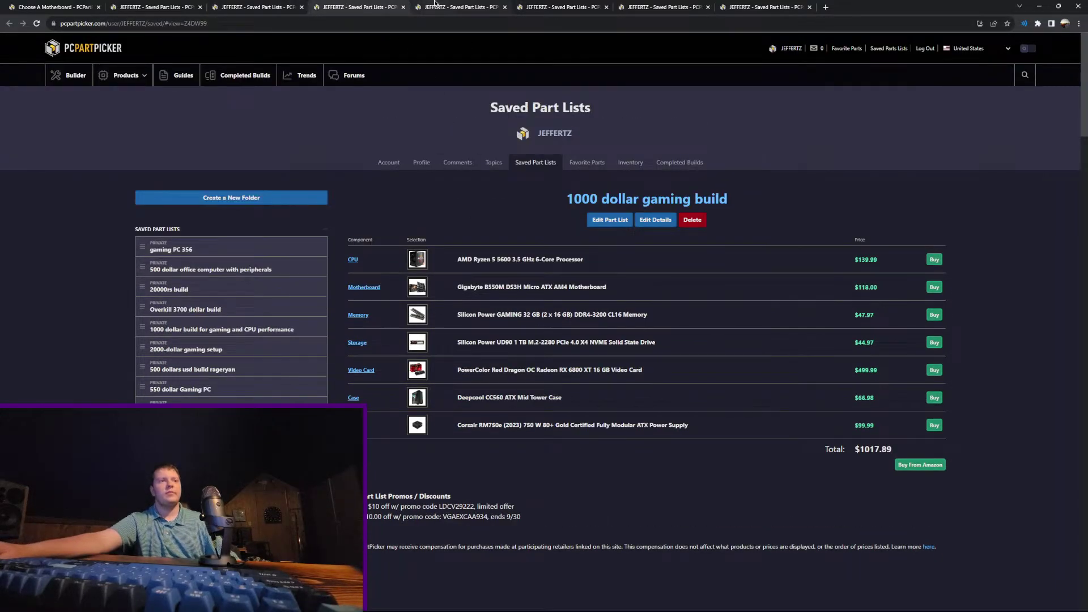
pyautogui.click(435, 5)
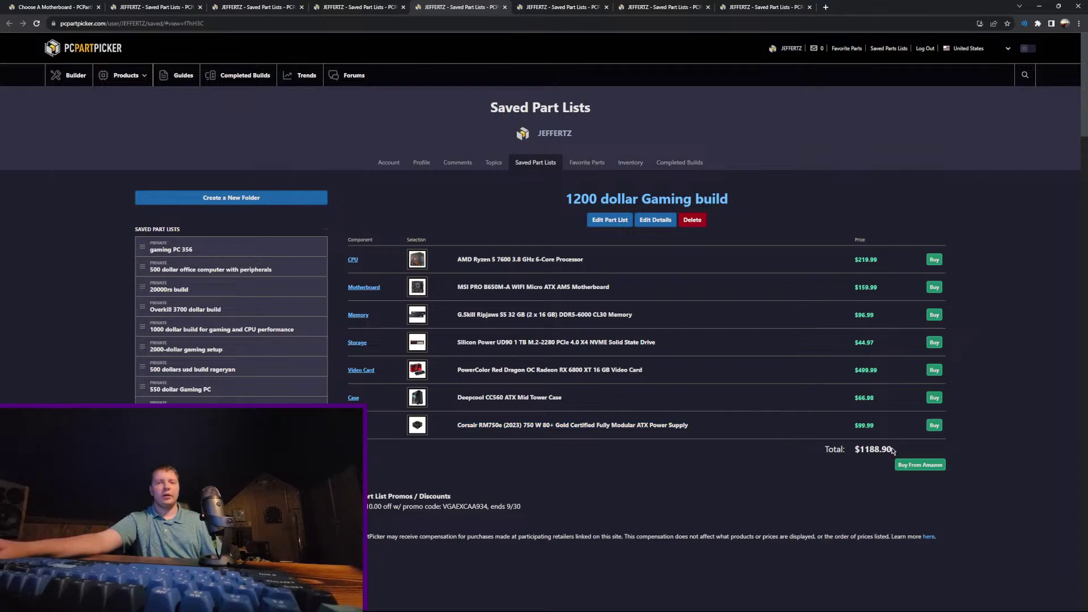
pyautogui.moveTo(897, 451); pyautogui.dragTo(668, 426)
pyautogui.click(668, 426)
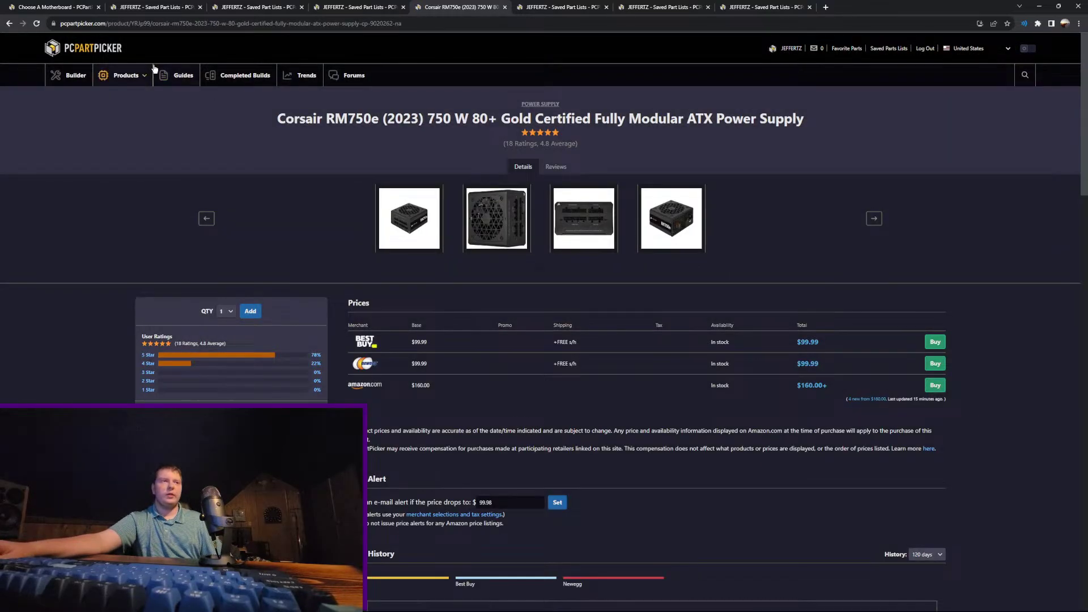
# Step: Switch to the 1550 dollar Gaming build and review its CPU, CPU cooler, motherboard and memory
pyautogui.click(524, 7)
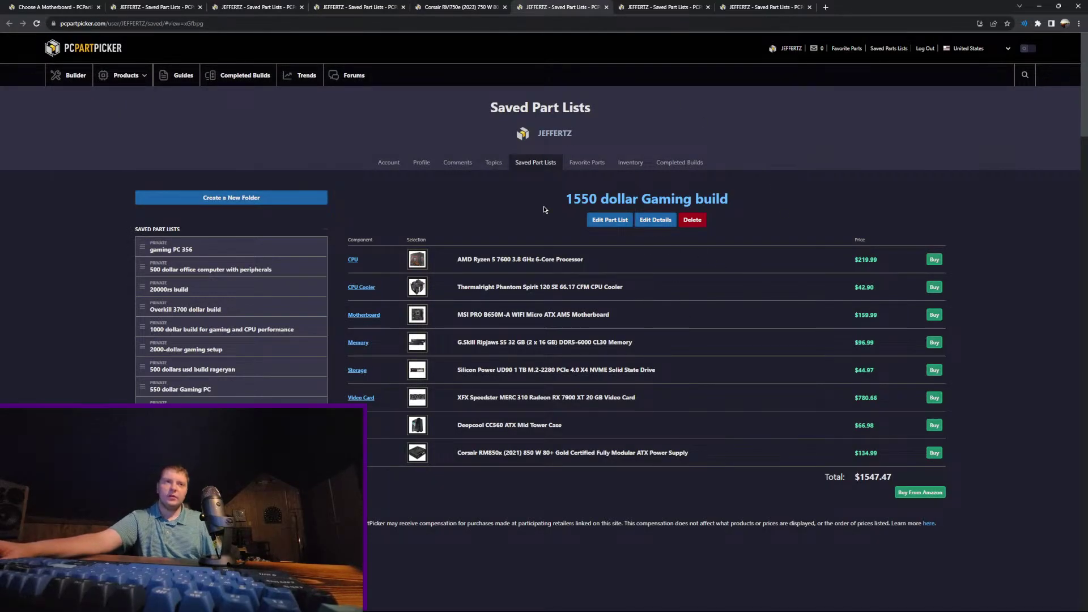
pyautogui.moveTo(540, 208); pyautogui.dragTo(861, 195)
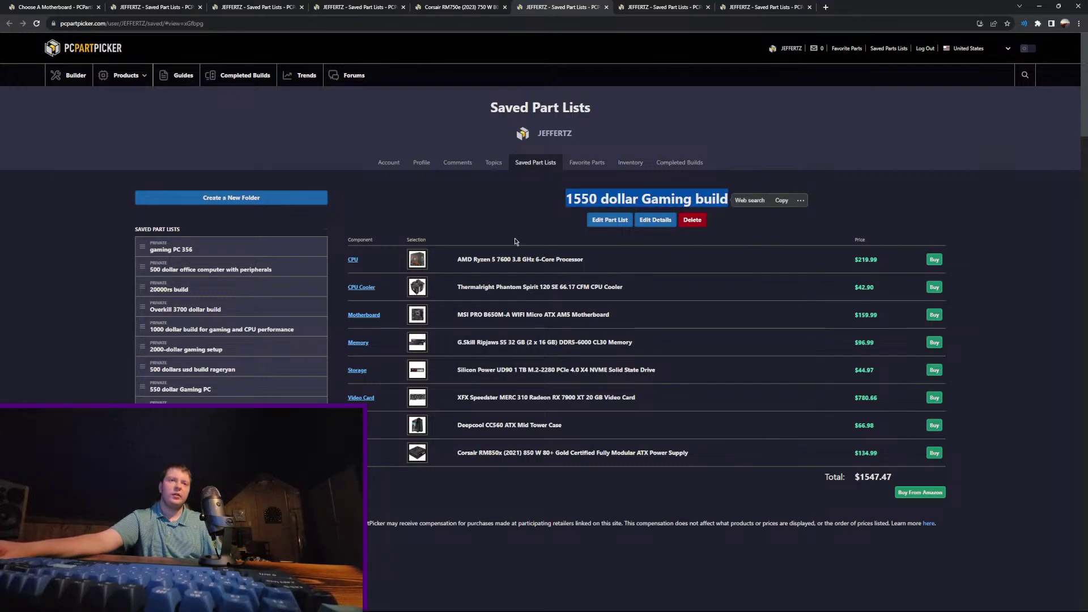
pyautogui.click(446, 217)
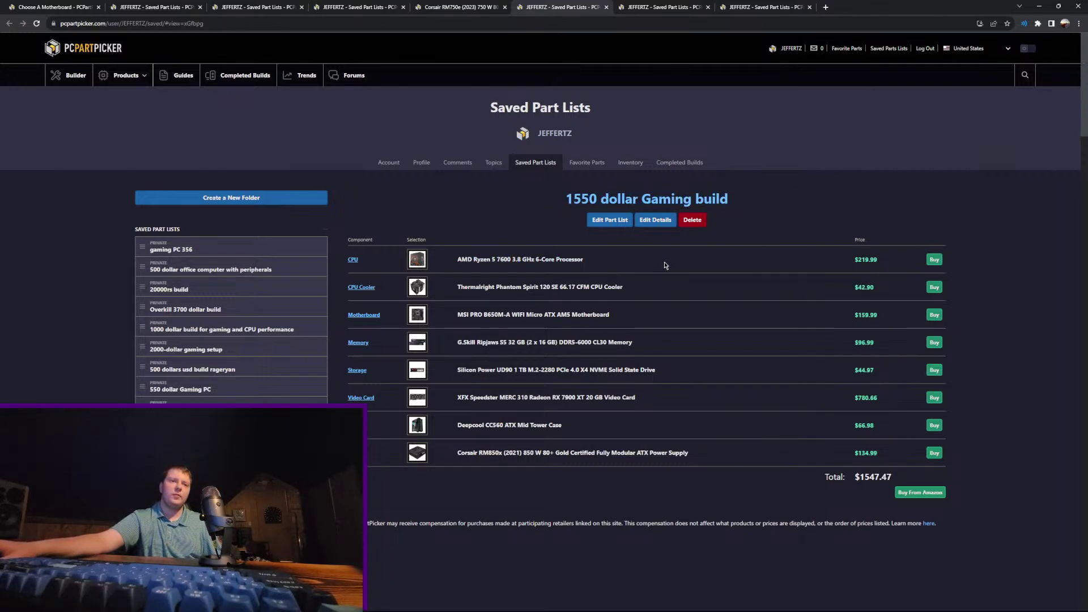
pyautogui.moveTo(670, 267); pyautogui.dragTo(444, 255)
pyautogui.click(444, 255)
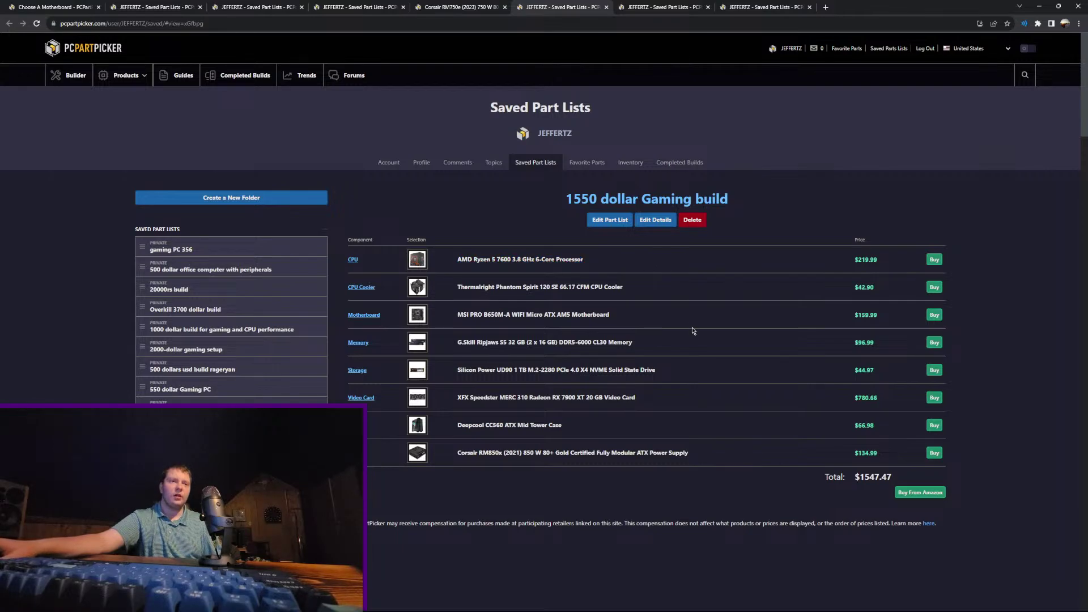
pyautogui.moveTo(726, 343); pyautogui.dragTo(428, 260)
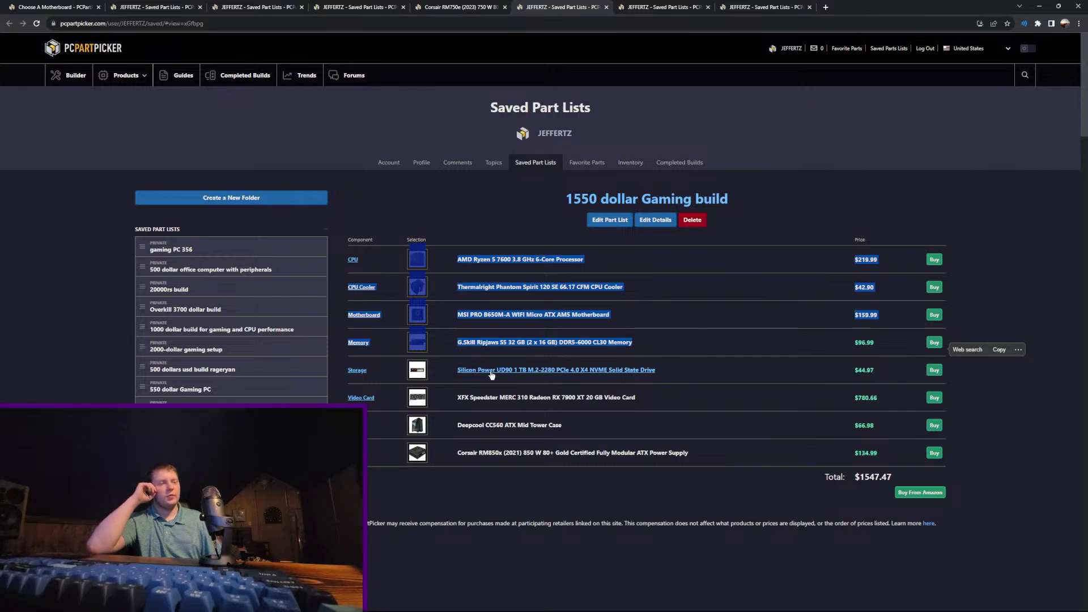
# Step: Check the video card and power supply entries in the 1550 dollar Gaming build
pyautogui.moveTo(660, 400); pyautogui.dragTo(440, 392)
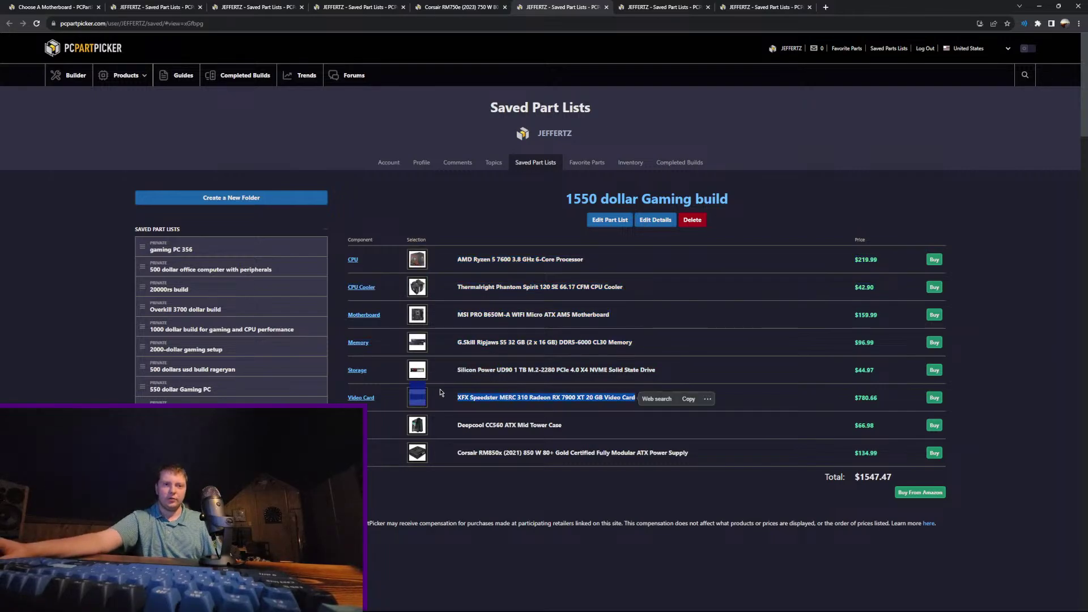
pyautogui.click(763, 456)
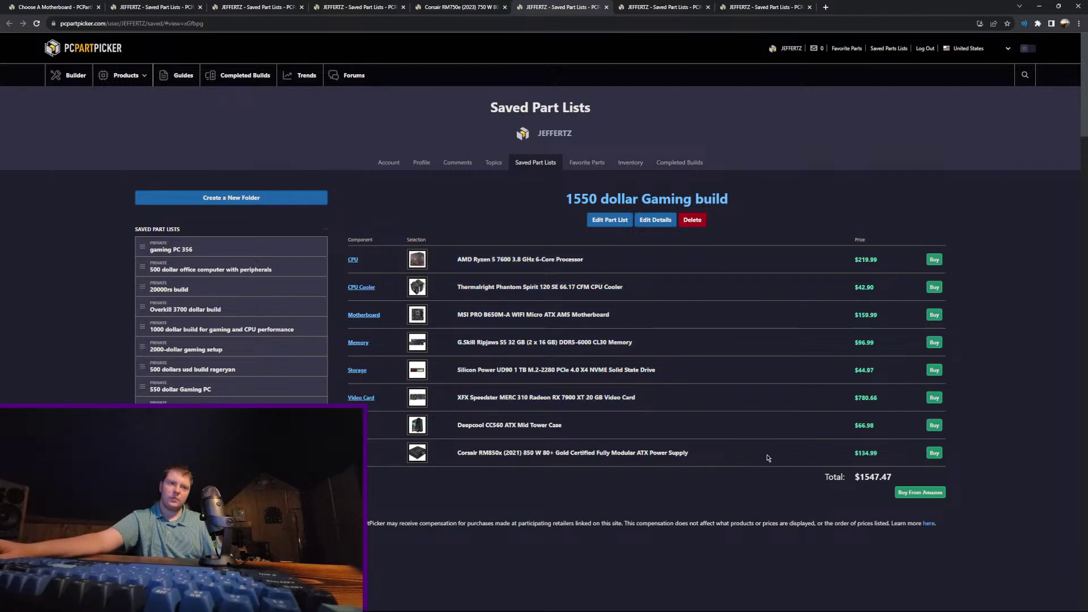
pyautogui.moveTo(769, 458); pyautogui.dragTo(401, 447)
pyautogui.click(535, 485)
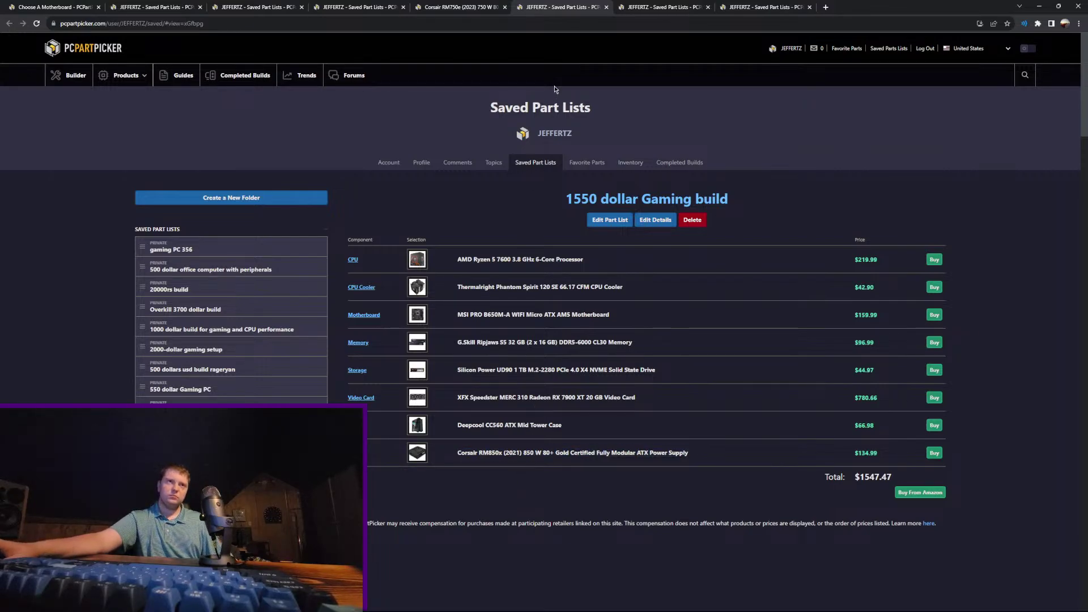
# Step: Switch to the 1700 dollar gaming build and check its CPU
pyautogui.click(629, 7)
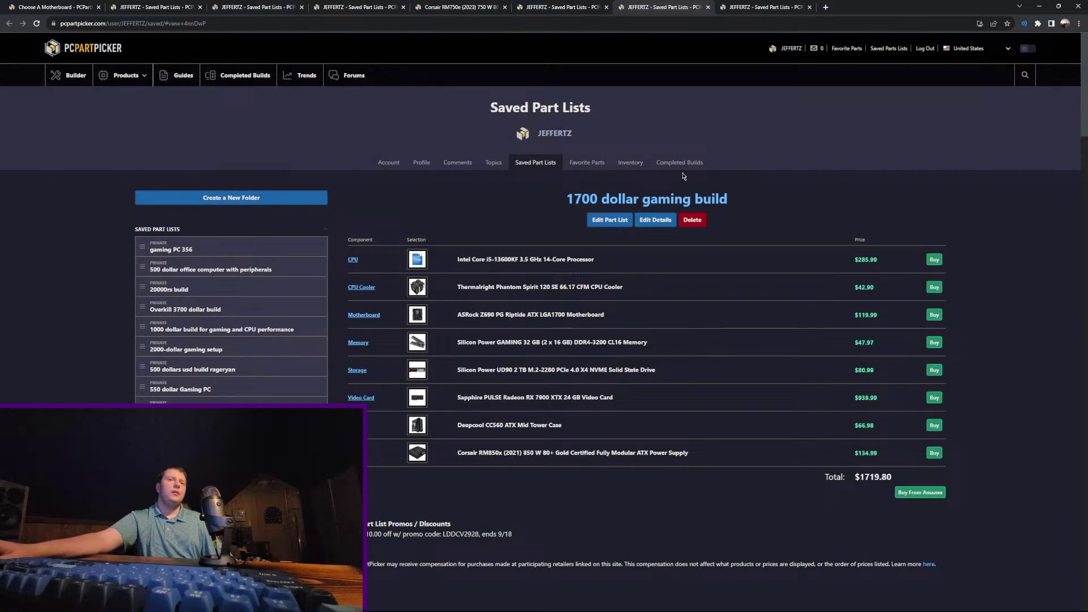
pyautogui.moveTo(651, 261); pyautogui.dragTo(457, 260)
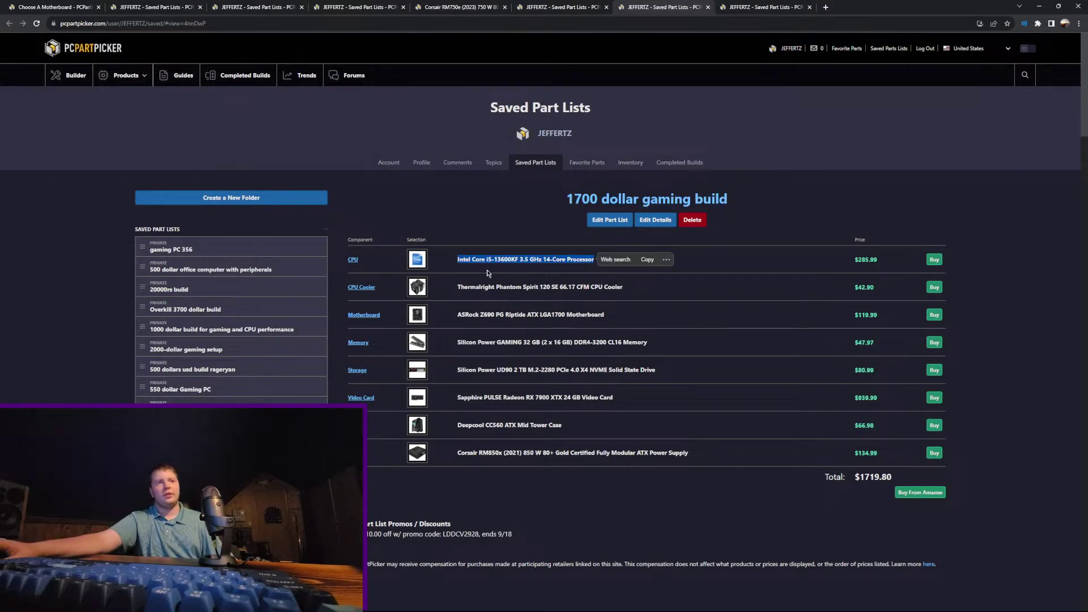
pyautogui.click(750, 332)
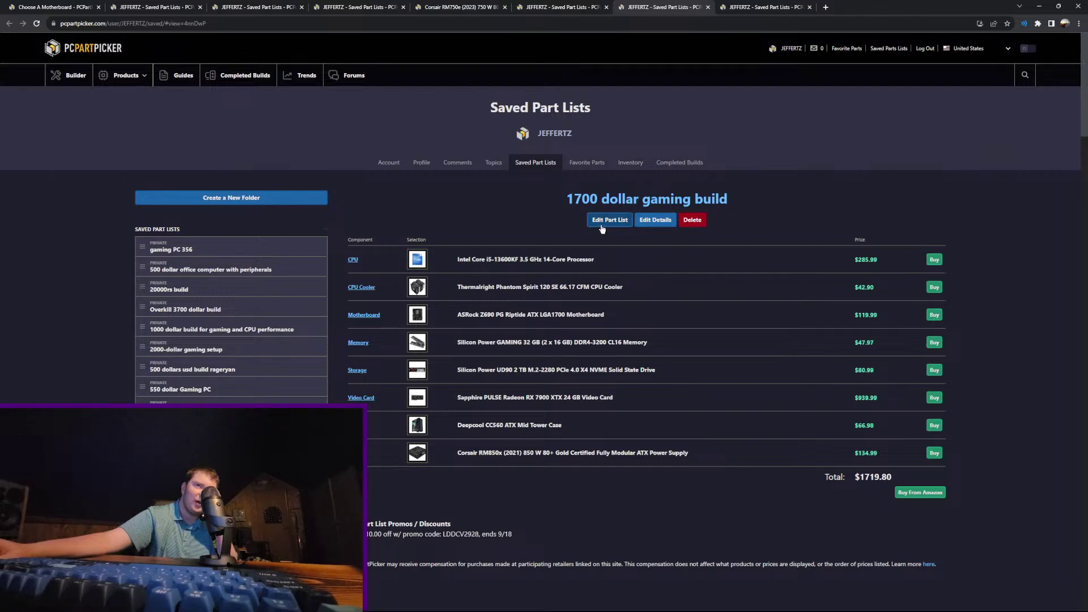
# Step: Edit the 1700 dollar gaming build's part list and replace its CPU with the Intel Core i7-12700KF
pyautogui.click(610, 220)
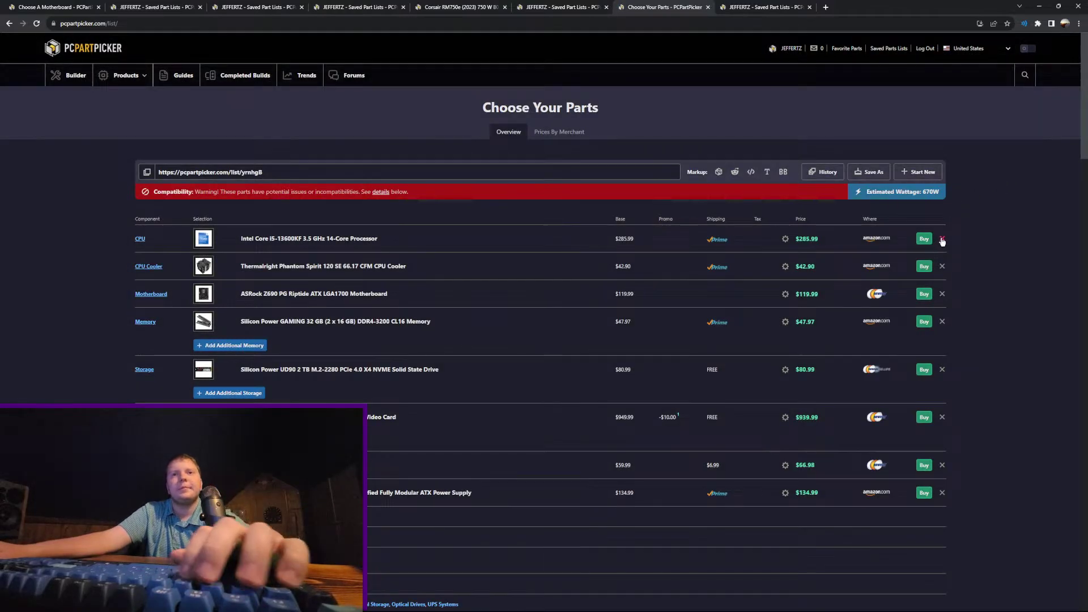
pyautogui.click(943, 238)
pyautogui.click(236, 236)
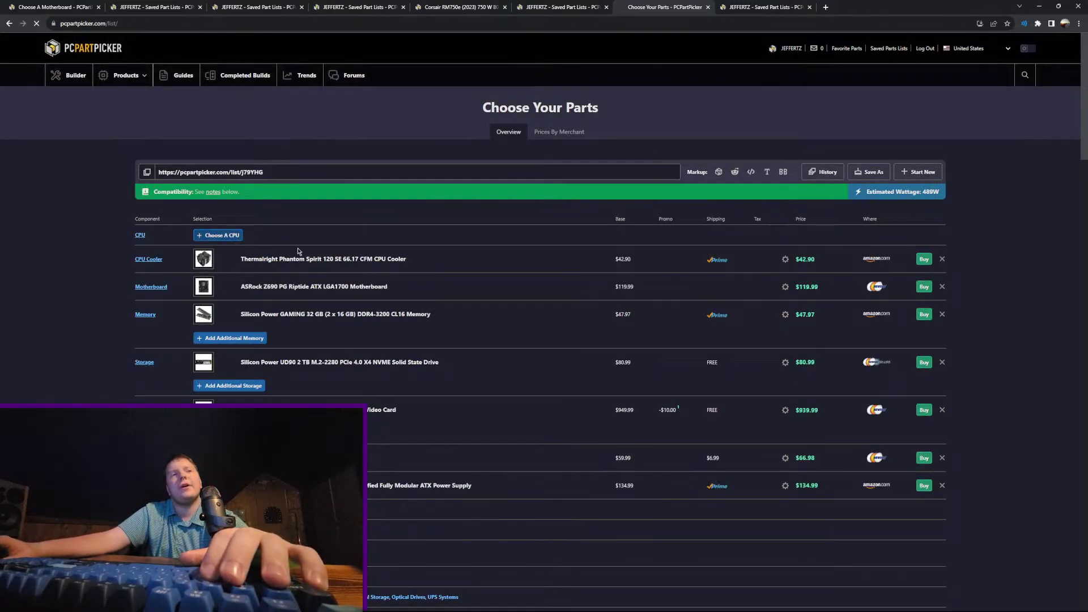
pyautogui.click(974, 153)
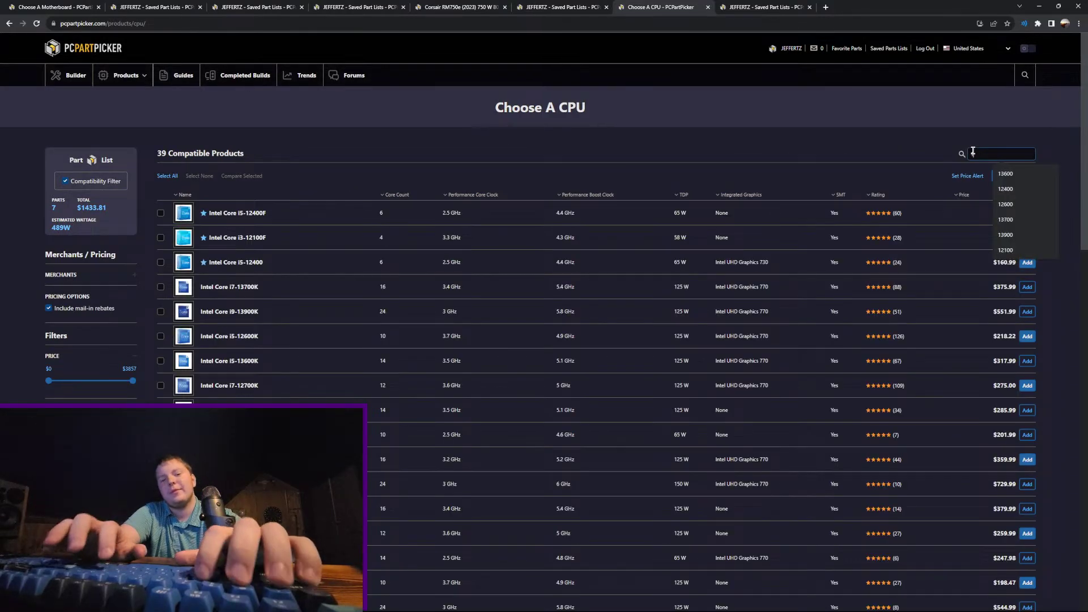
pyautogui.write('12700k')
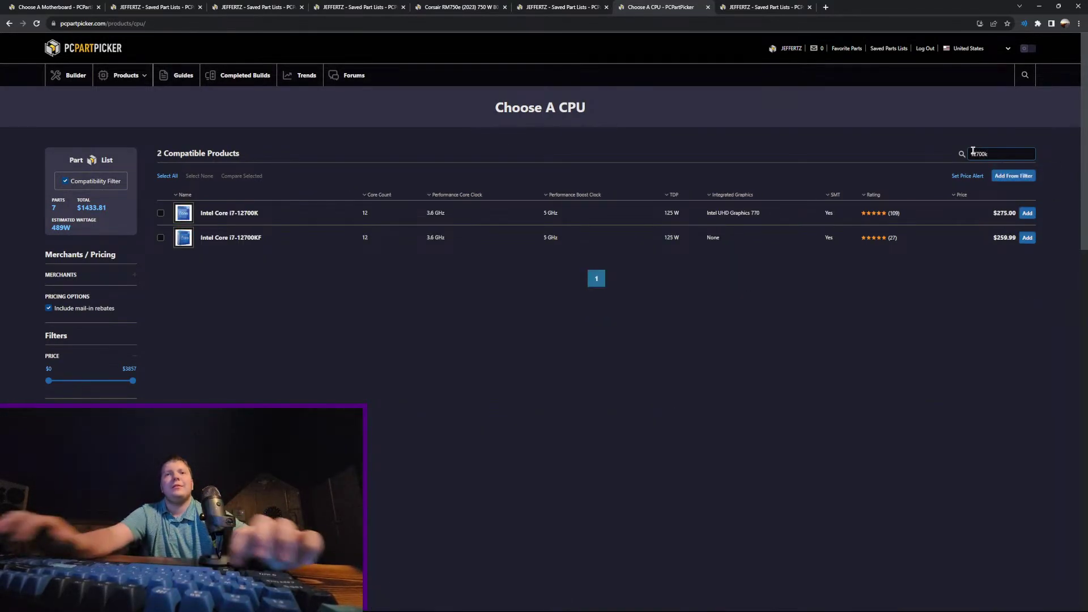
pyautogui.click(1027, 238)
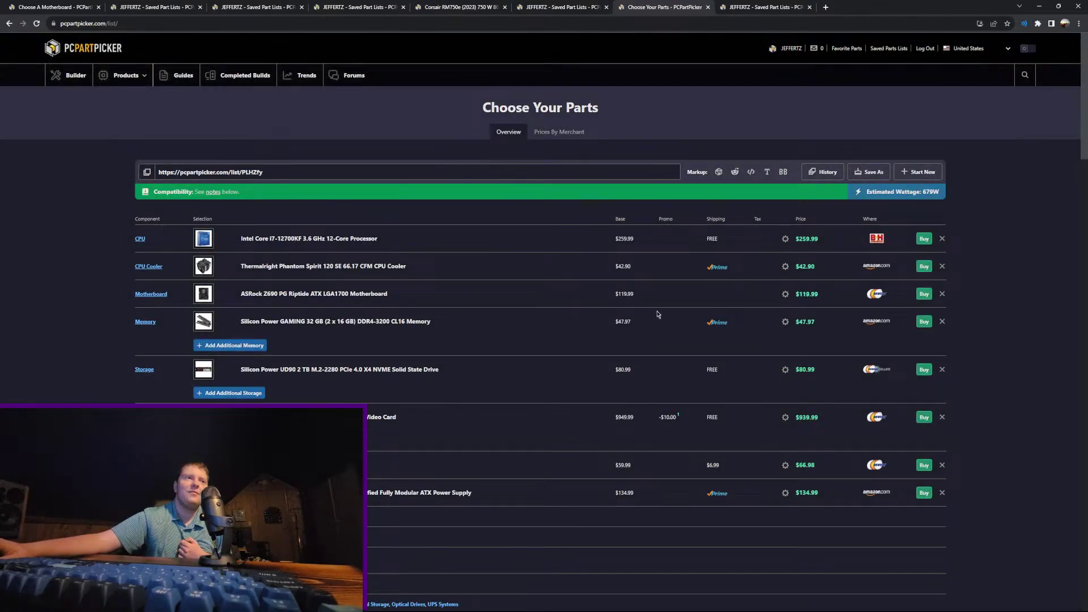
# Step: Check the total price and the CPU entry of the edited 1700 dollar part list
pyautogui.scroll(-3, 567, 340)
pyautogui.scroll(3, 624, 481)
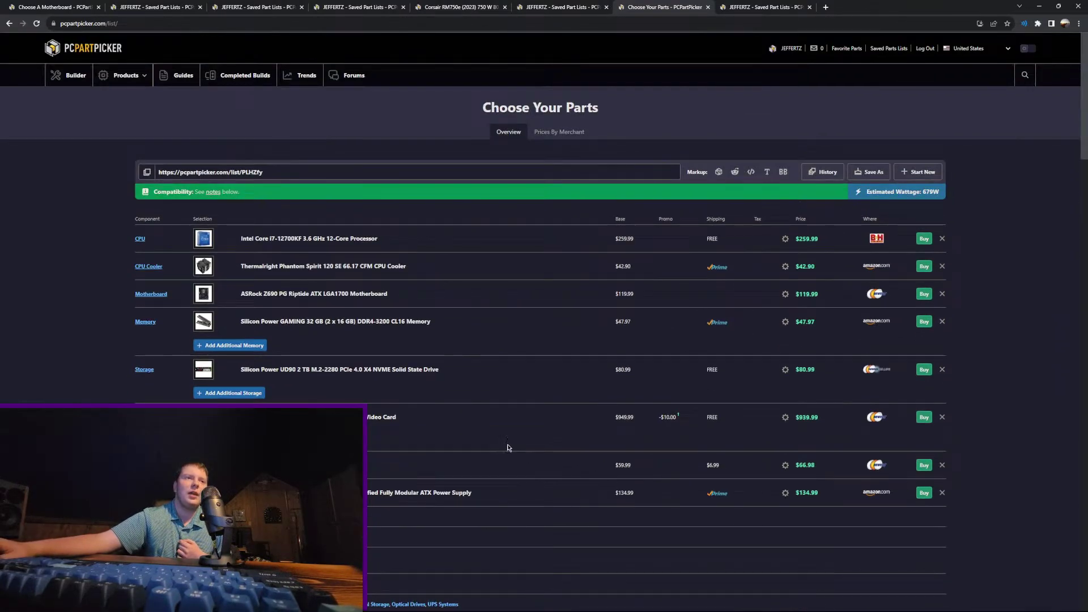
pyautogui.scroll(-3, 508, 448)
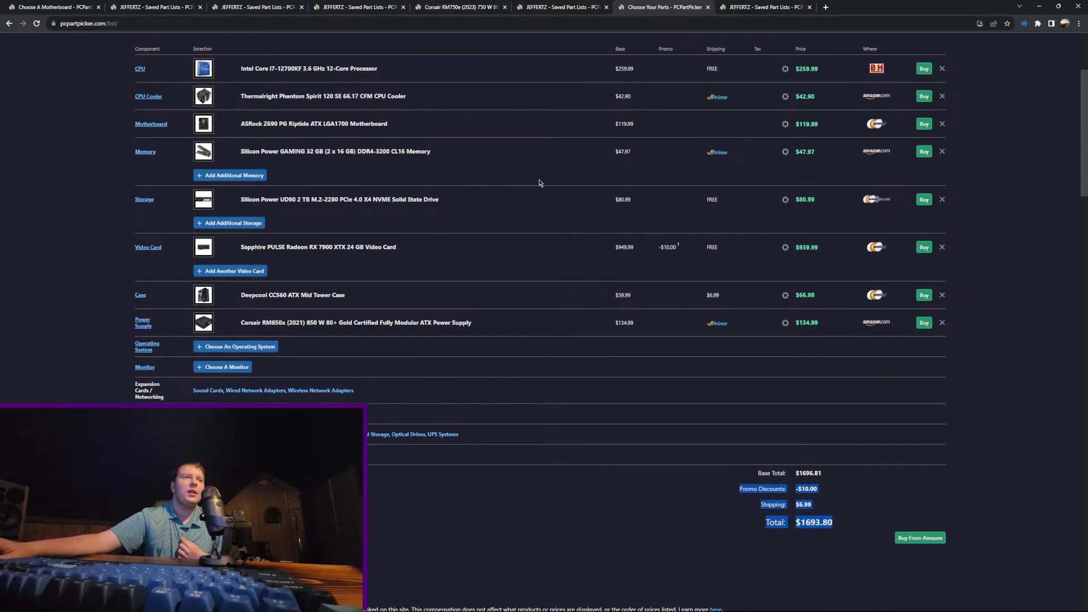
pyautogui.moveTo(504, 81); pyautogui.dragTo(263, 46)
pyautogui.click(492, 165)
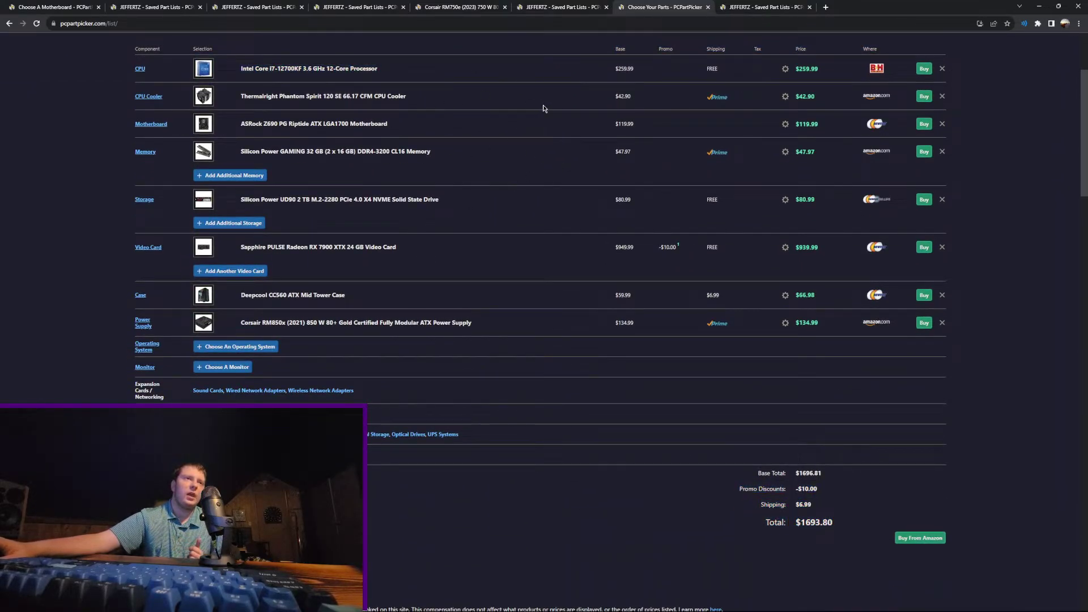
# Step: Review the CPU cooler and motherboard entries in the edited 1700 dollar part list
pyautogui.moveTo(493, 97); pyautogui.dragTo(232, 99)
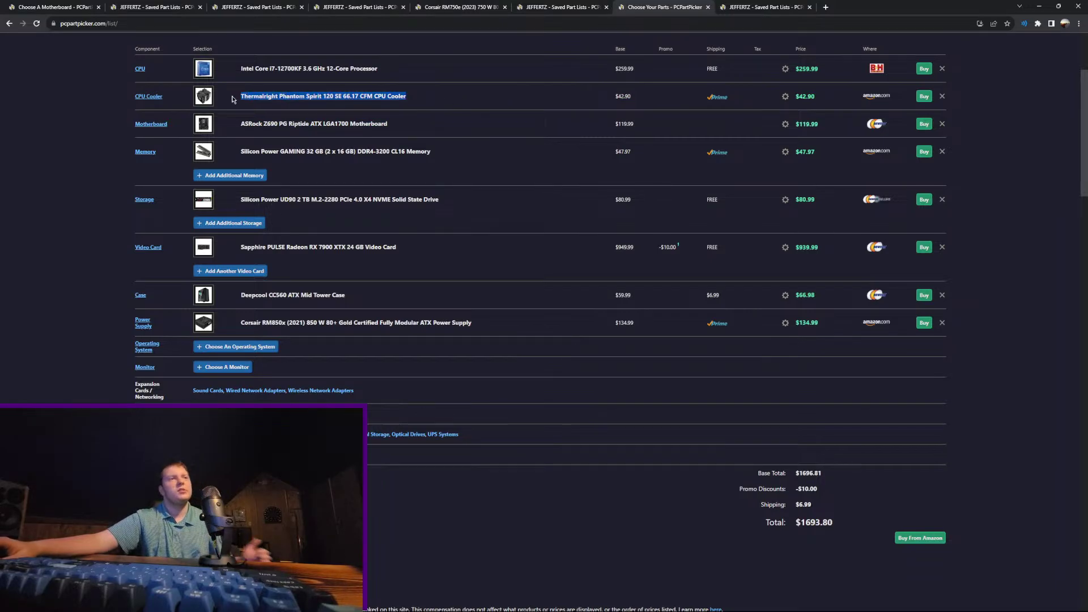
pyautogui.click(555, 177)
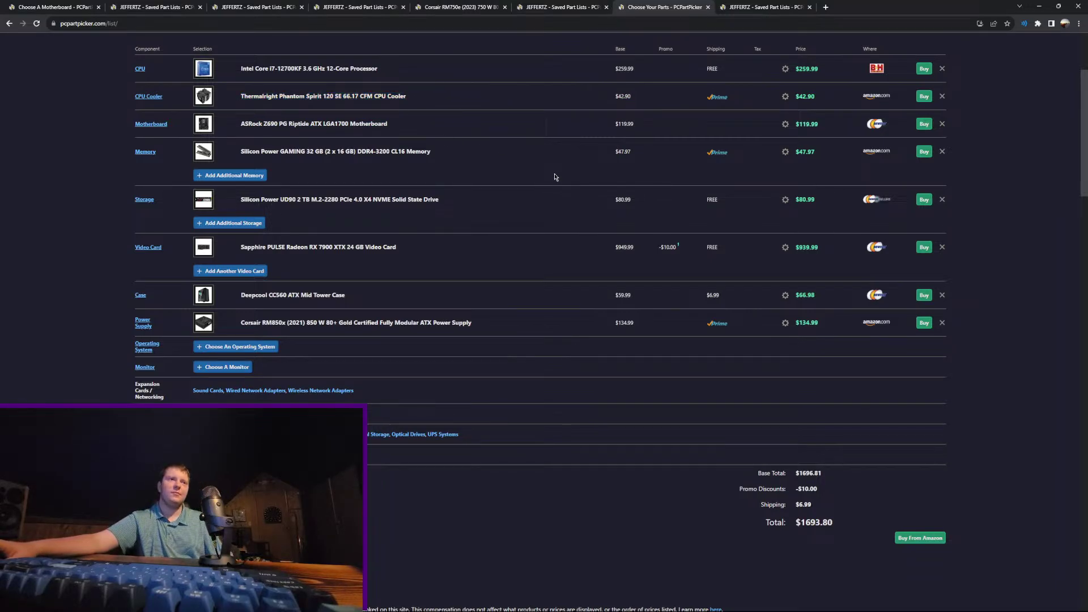
pyautogui.tripleClick(479, 88)
pyautogui.click(490, 179)
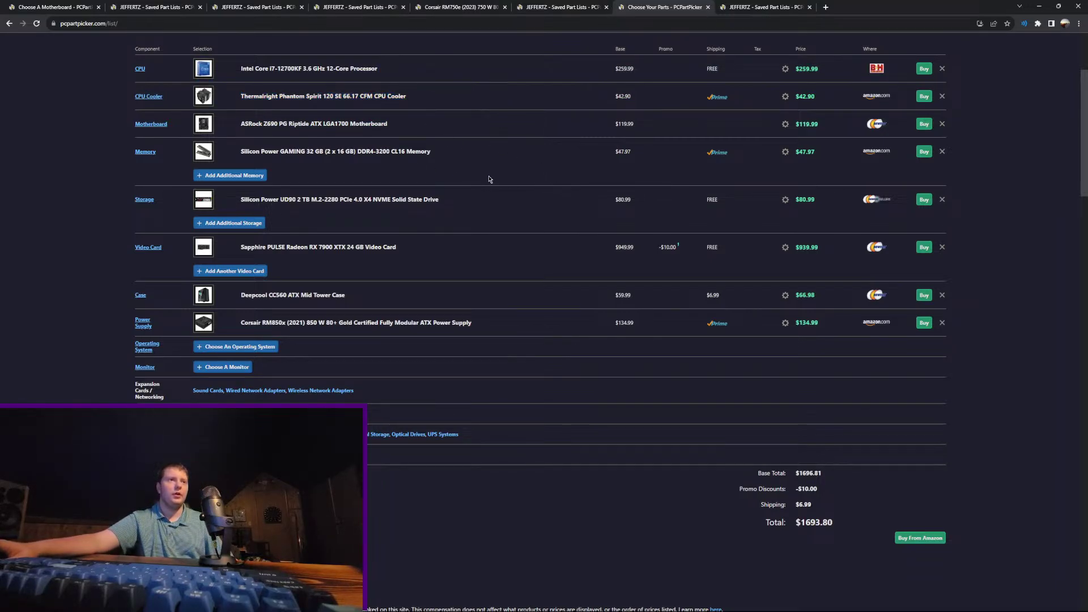
pyautogui.tripleClick(549, 130)
pyautogui.click(575, 201)
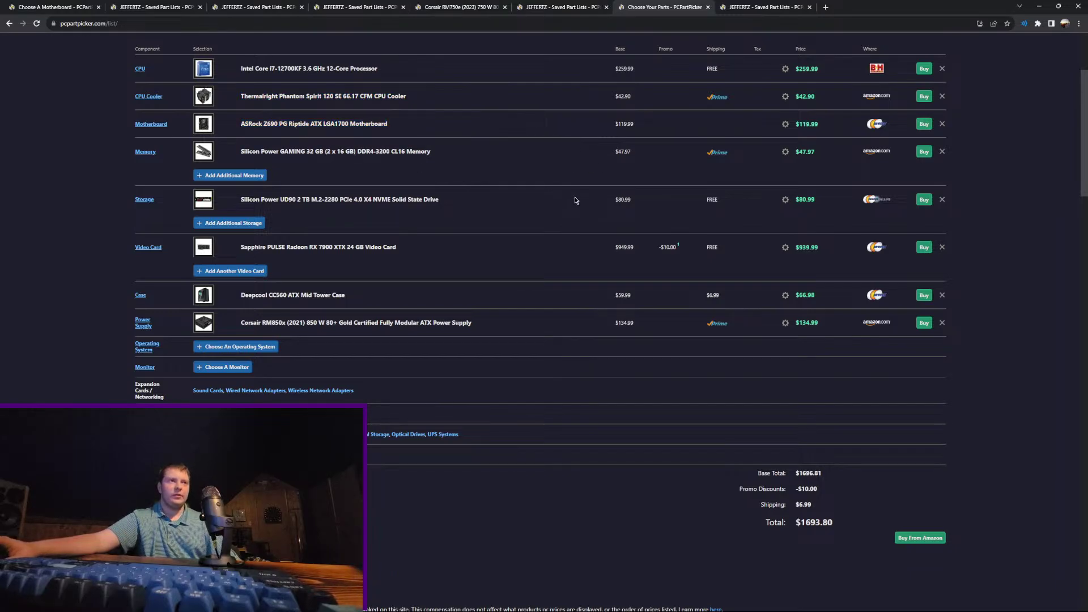
pyautogui.tripleClick(321, 126)
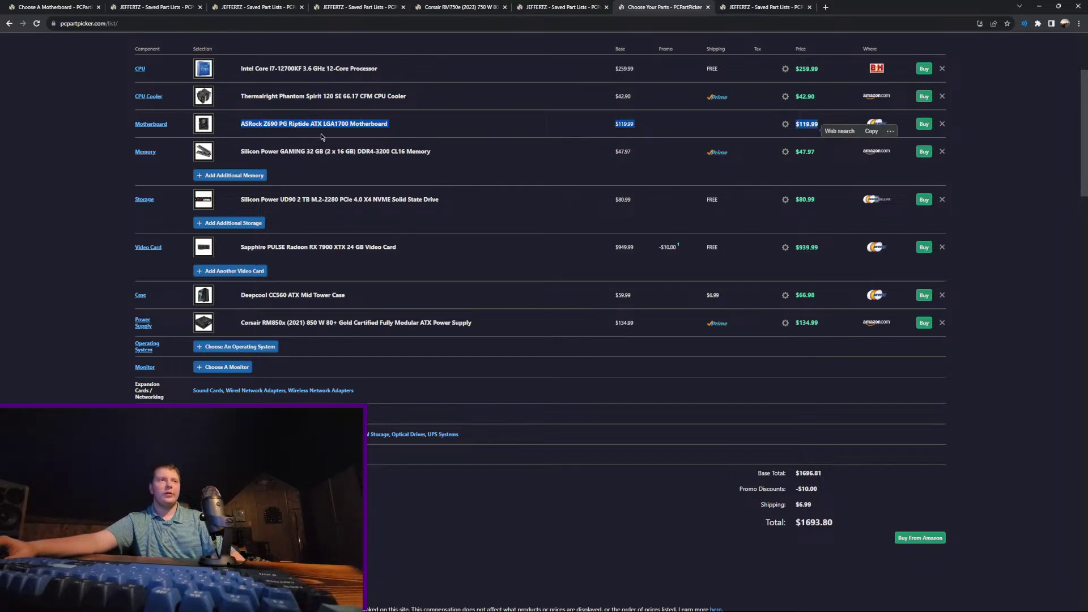
pyautogui.click(485, 147)
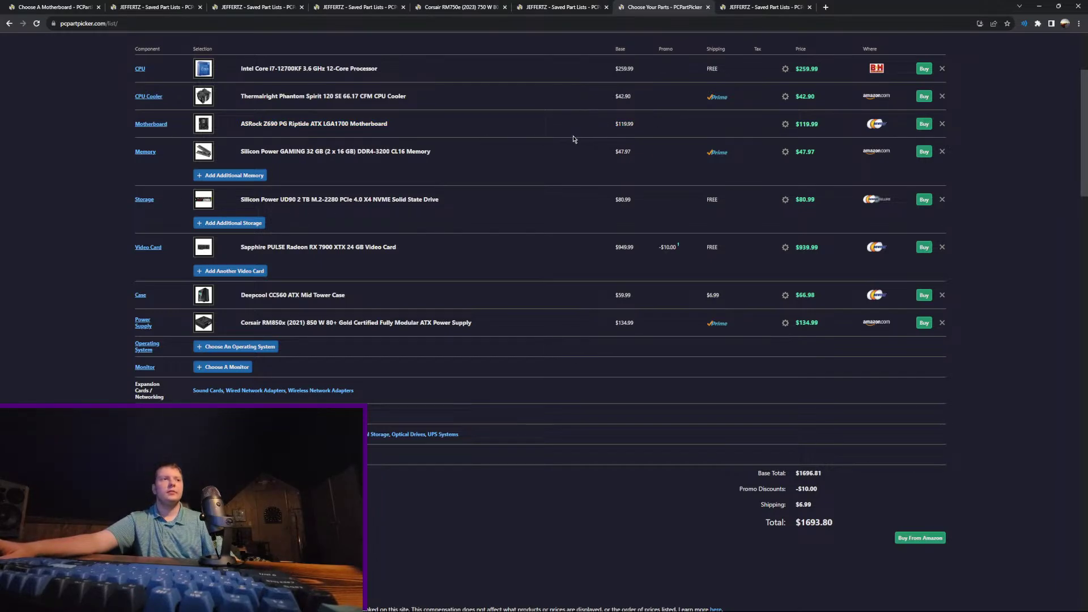
# Step: Review the memory entry and its price in the edited 1700 dollar part list
pyautogui.tripleClick(397, 152)
pyautogui.moveTo(632, 151); pyautogui.dragTo(261, 151)
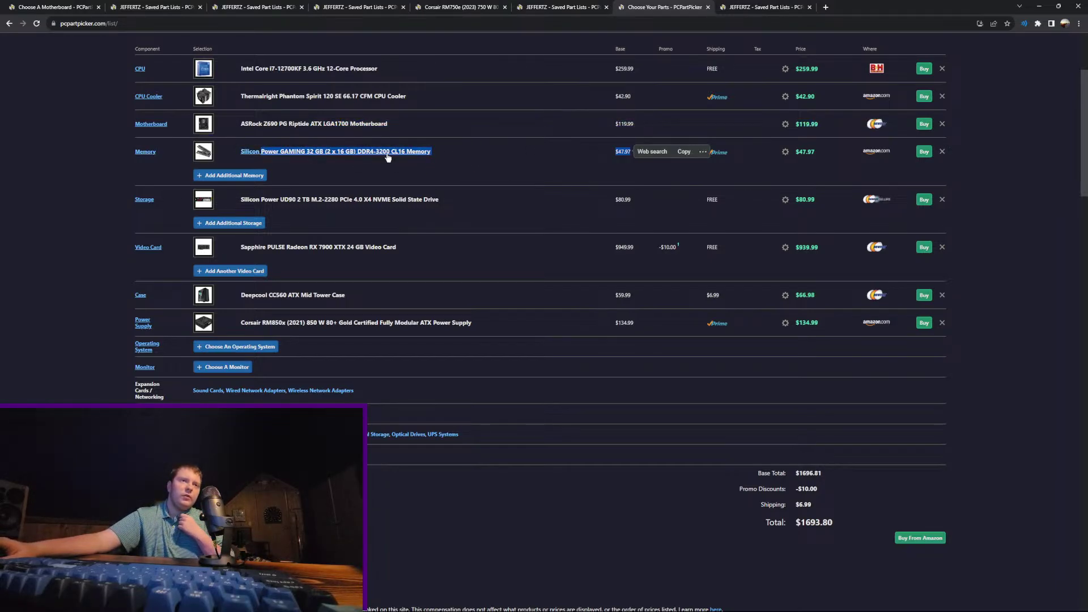
pyautogui.moveTo(732, 152); pyautogui.dragTo(411, 152)
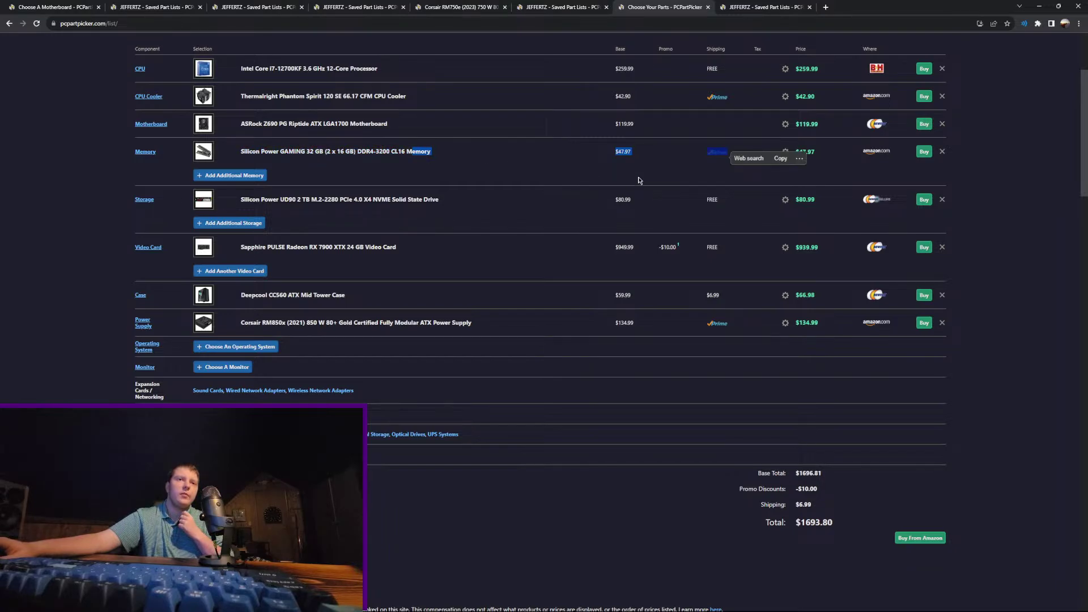
pyautogui.click(713, 180)
pyautogui.moveTo(829, 155); pyautogui.dragTo(241, 152)
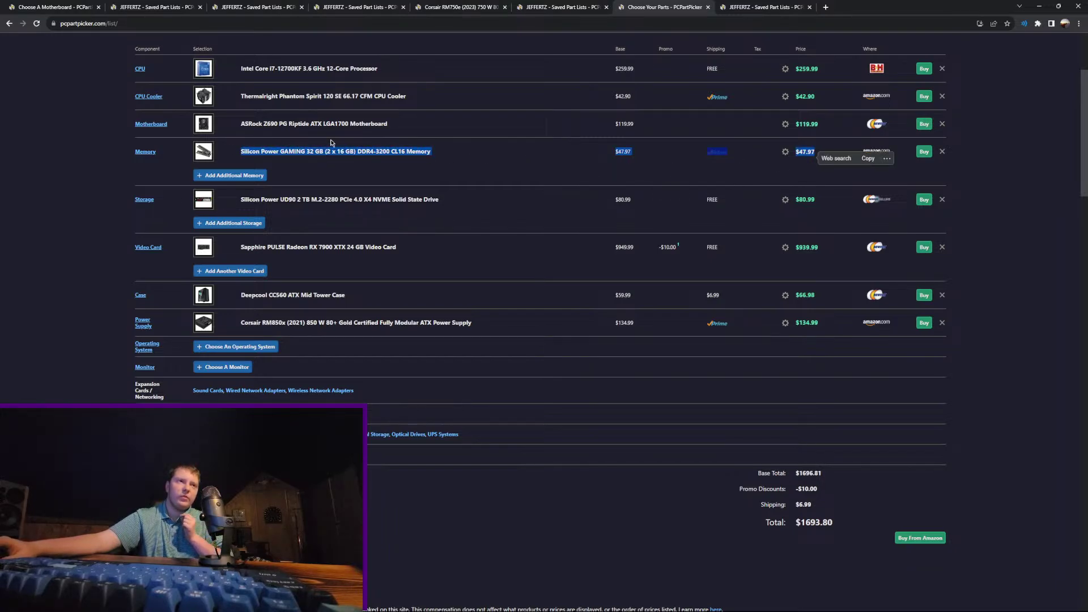
pyautogui.click(546, 89)
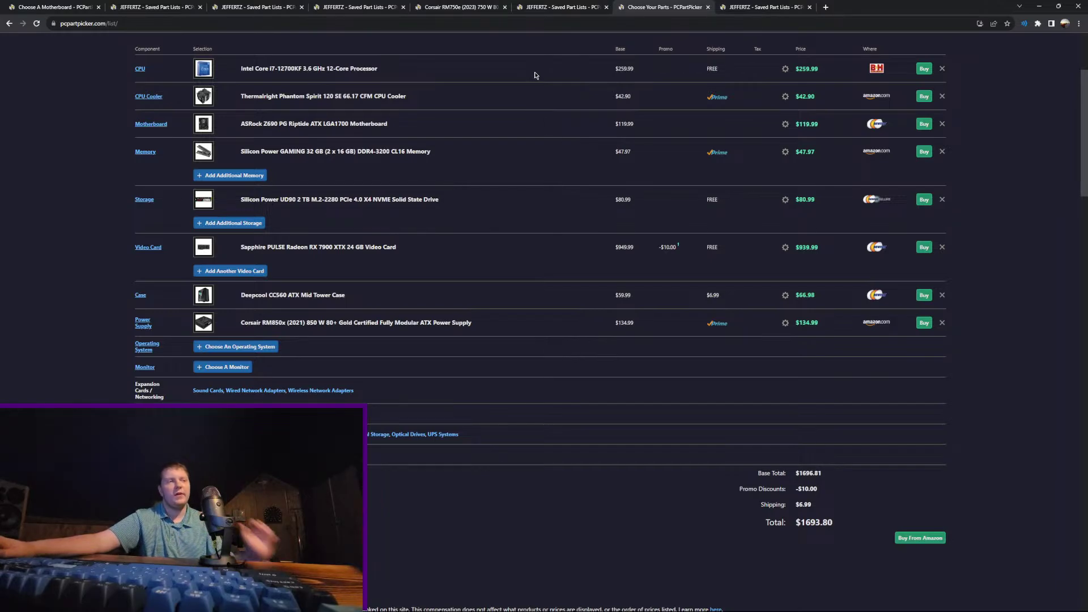
# Step: Review the storage entry in the edited 1700 dollar part list
pyautogui.tripleClick(511, 200)
pyautogui.click(489, 250)
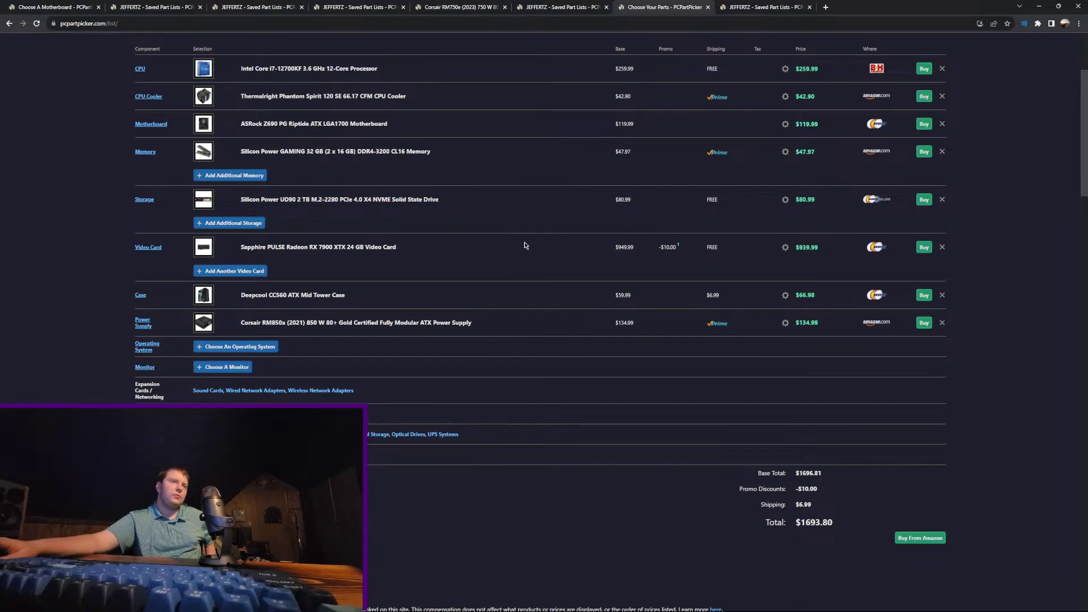
pyautogui.tripleClick(544, 201)
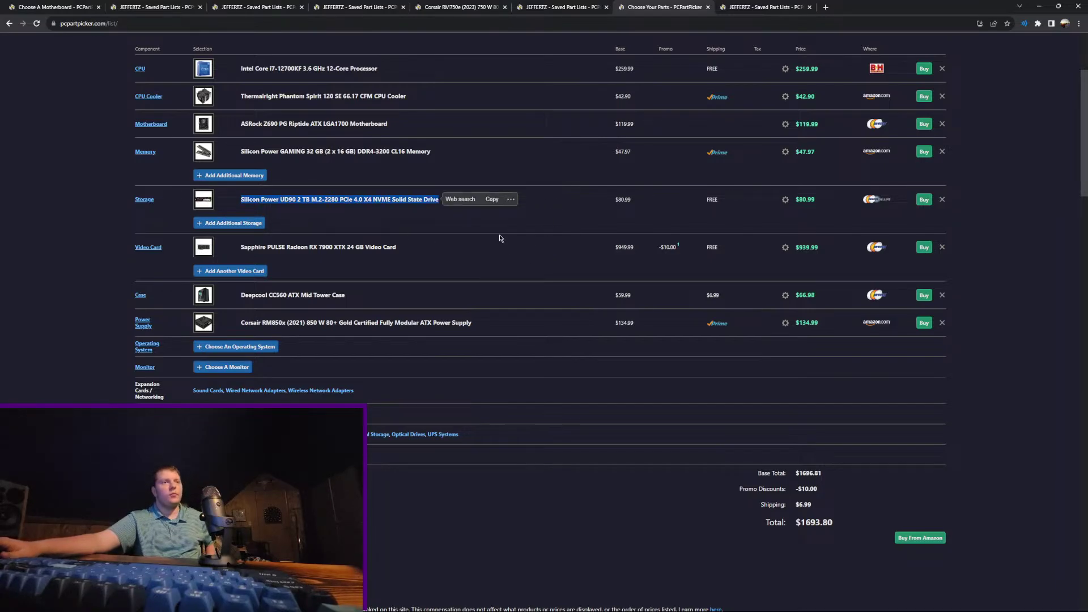
# Step: Check the storage drive's price in the edited 1700 dollar part list
pyautogui.click(838, 227)
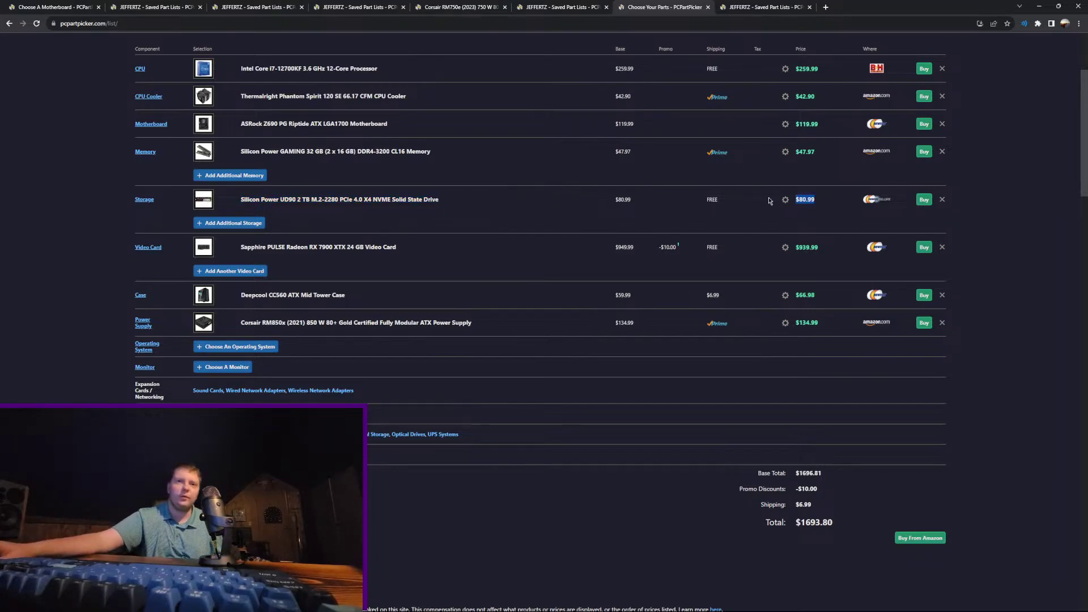
pyautogui.tripleClick(477, 202)
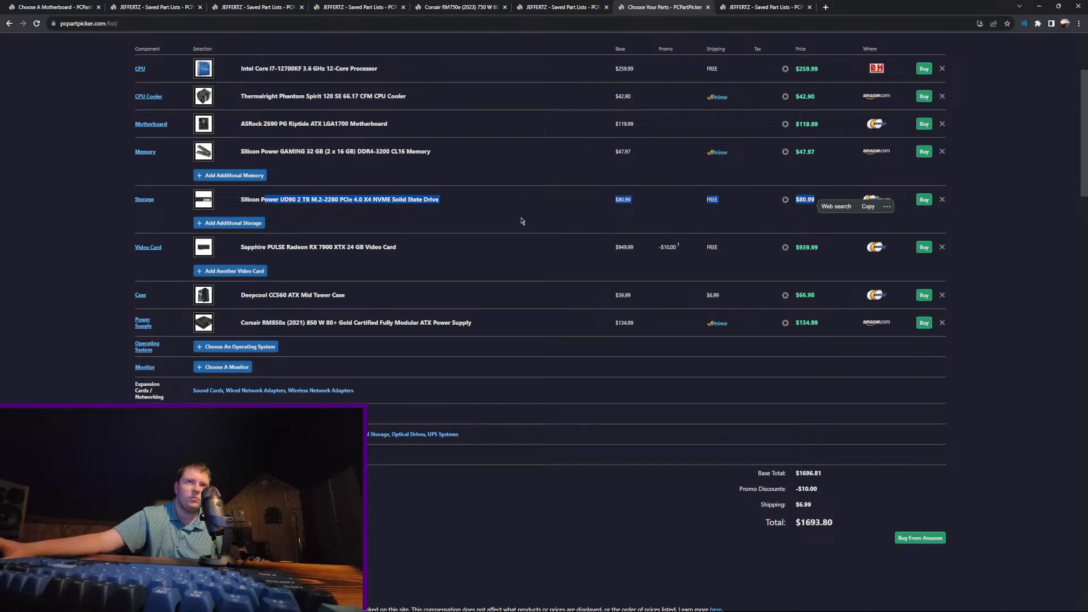
pyautogui.click(379, 285)
# Step: Review the video card entry and its promo and final price in the edited 1700 dollar part list
pyautogui.tripleClick(332, 241)
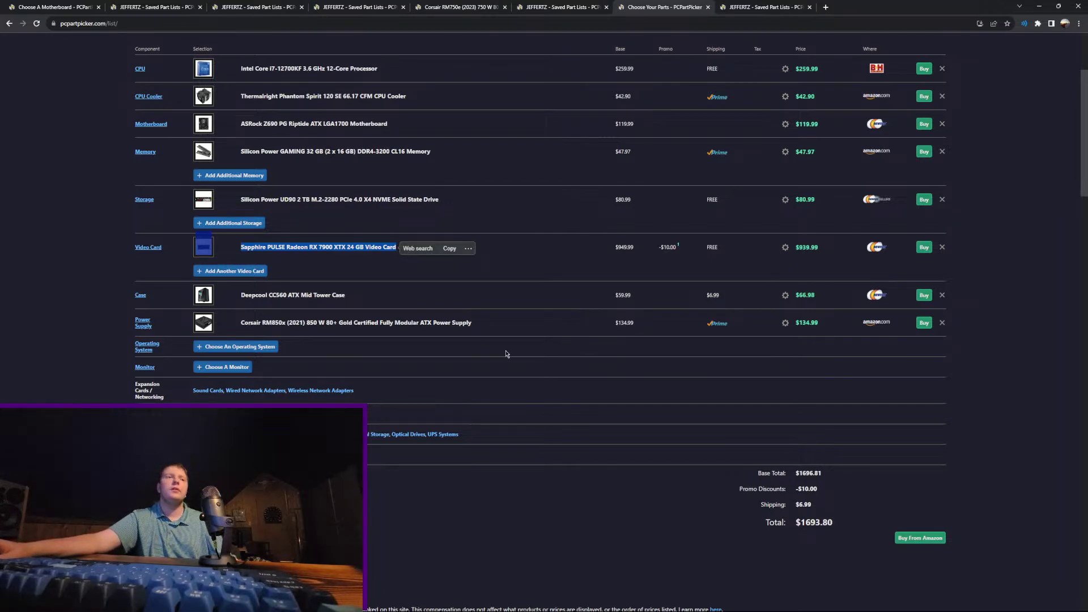
pyautogui.moveTo(822, 248); pyautogui.dragTo(587, 255)
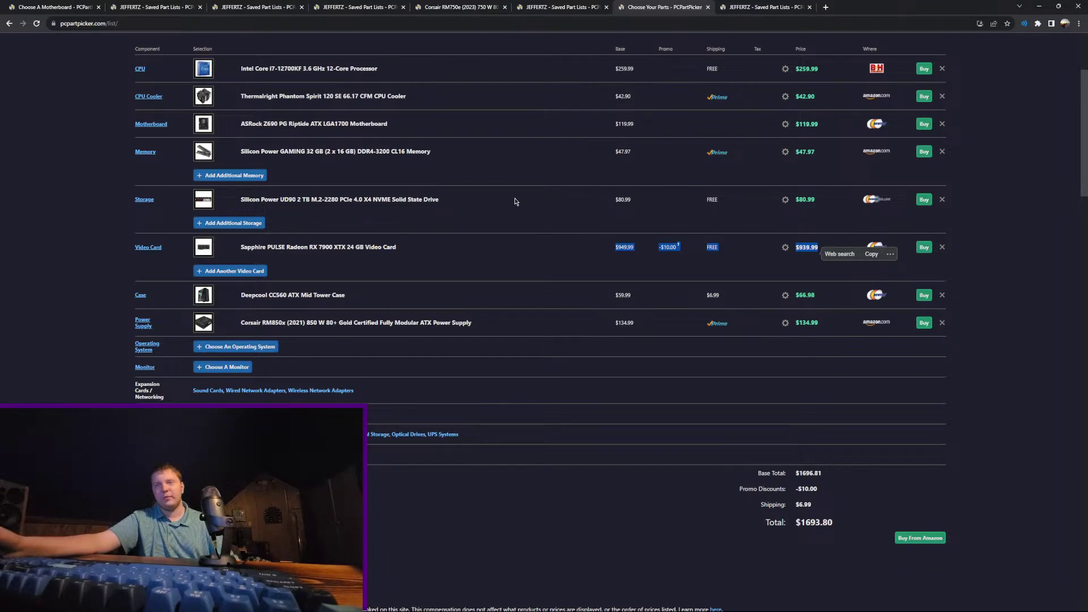
pyautogui.click(465, 261)
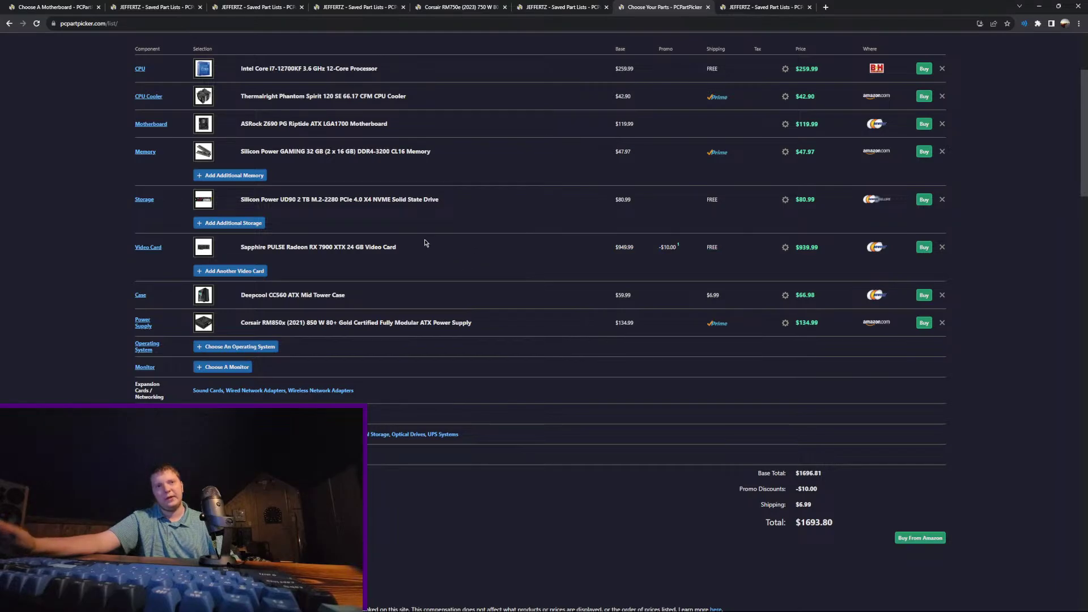
pyautogui.moveTo(425, 243); pyautogui.dragTo(830, 249)
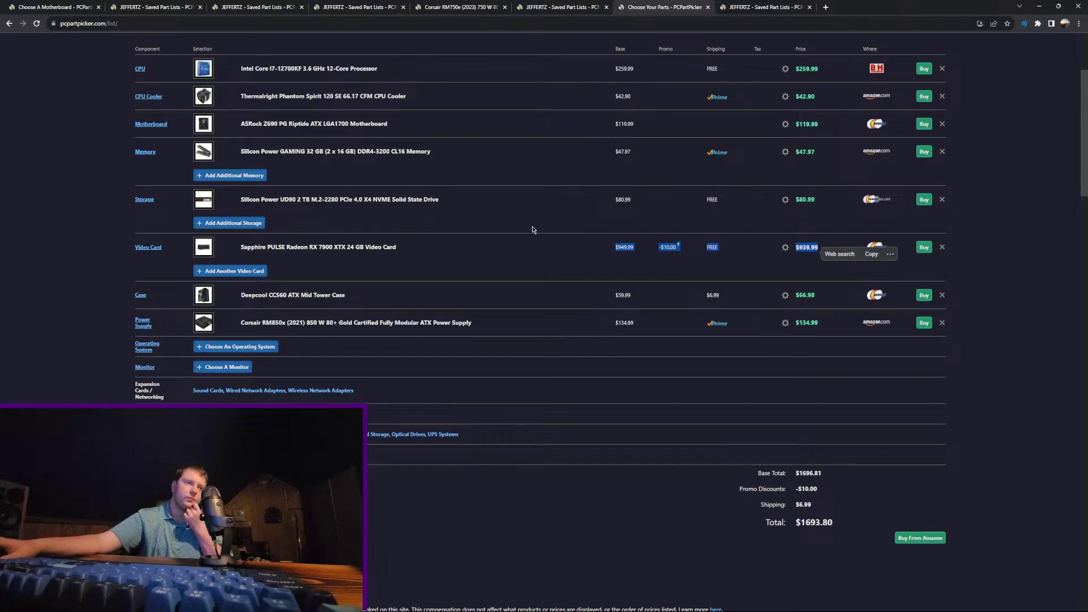
pyautogui.click(446, 273)
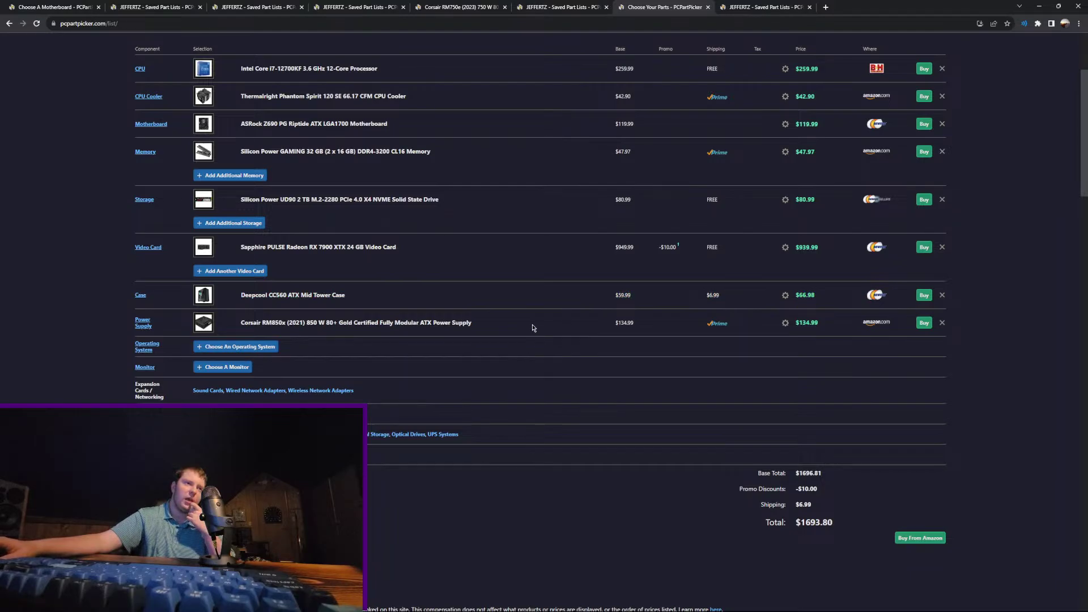
pyautogui.scroll(3, 605, 325)
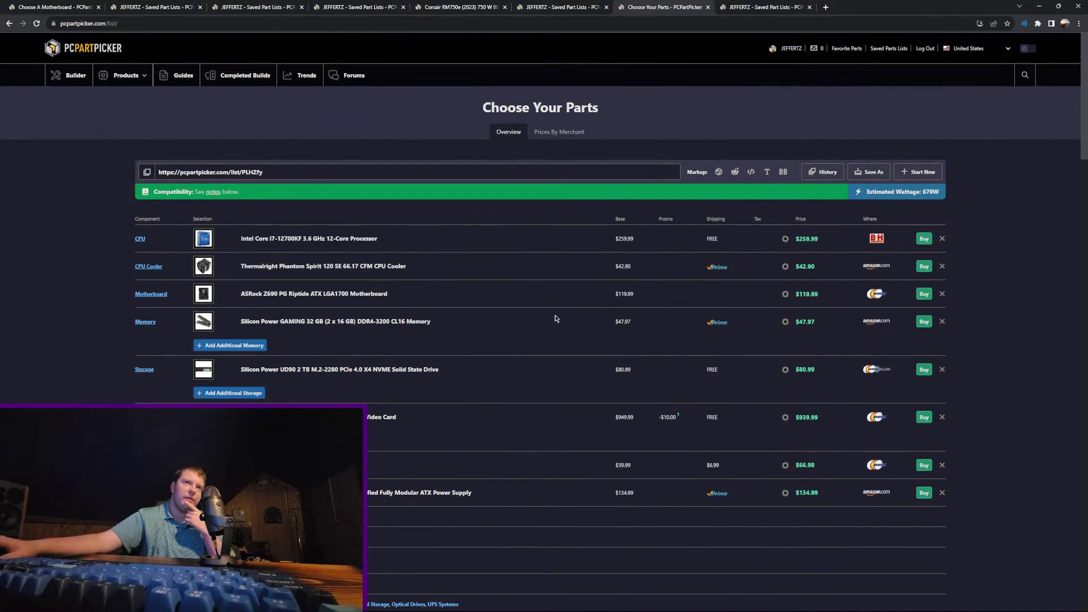
# Step: Switch to the saved 2000 dollar gaming build and review its CPU entry
pyautogui.click(770, 8)
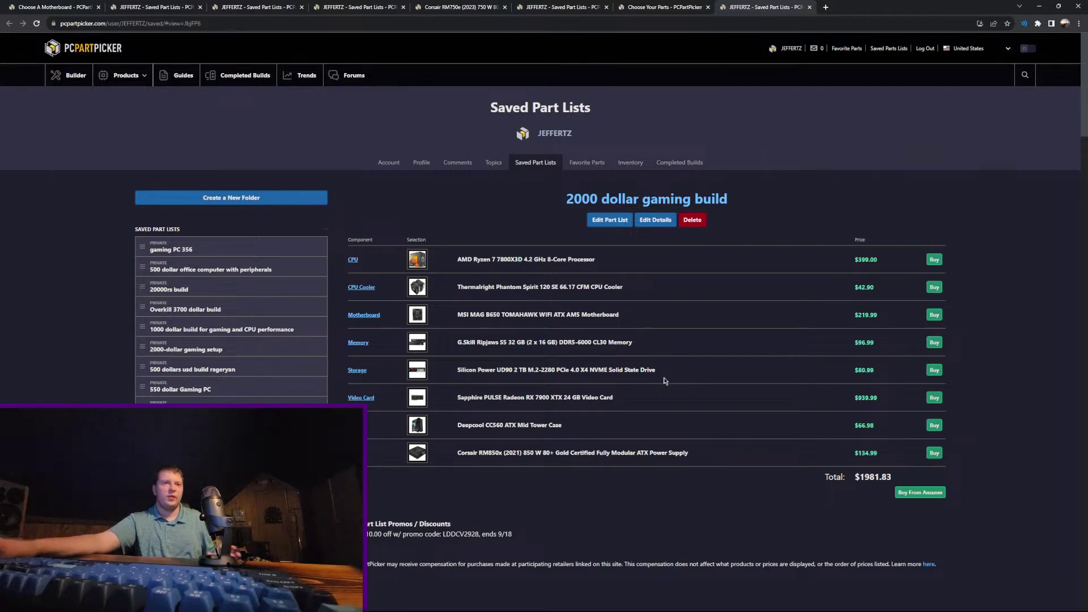
pyautogui.scroll(-2, 678, 391)
pyautogui.moveTo(565, 114); pyautogui.dragTo(700, 353)
pyautogui.click(652, 232)
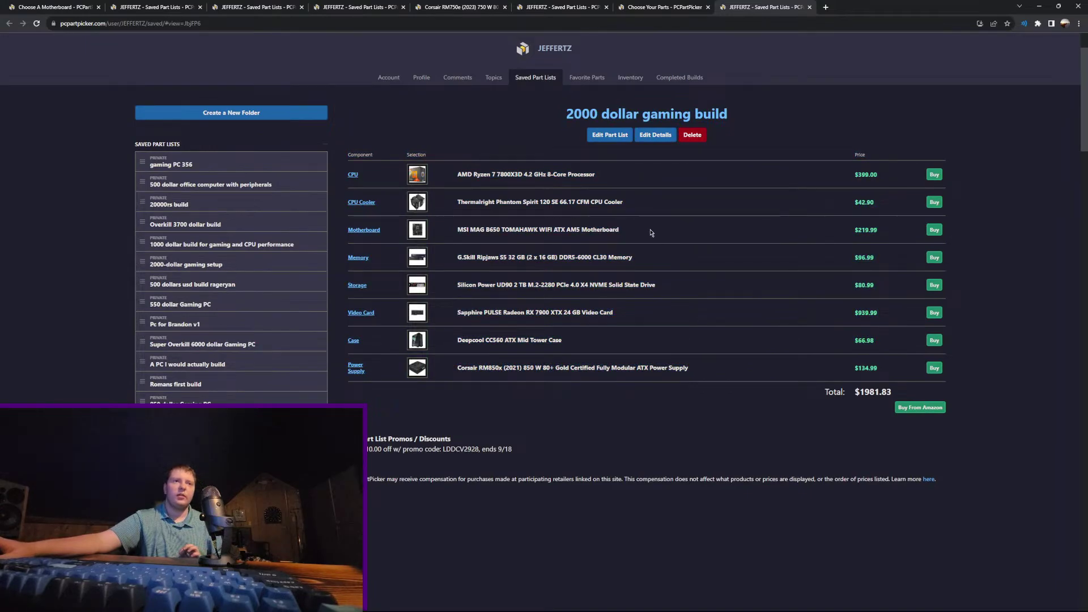
pyautogui.tripleClick(667, 175)
pyautogui.click(734, 266)
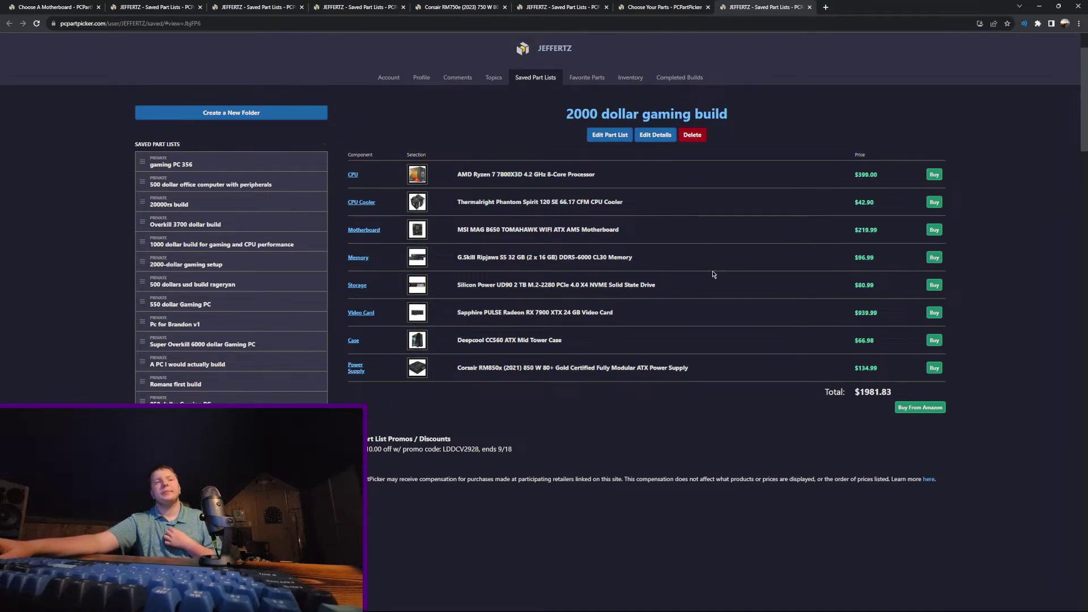
pyautogui.tripleClick(695, 182)
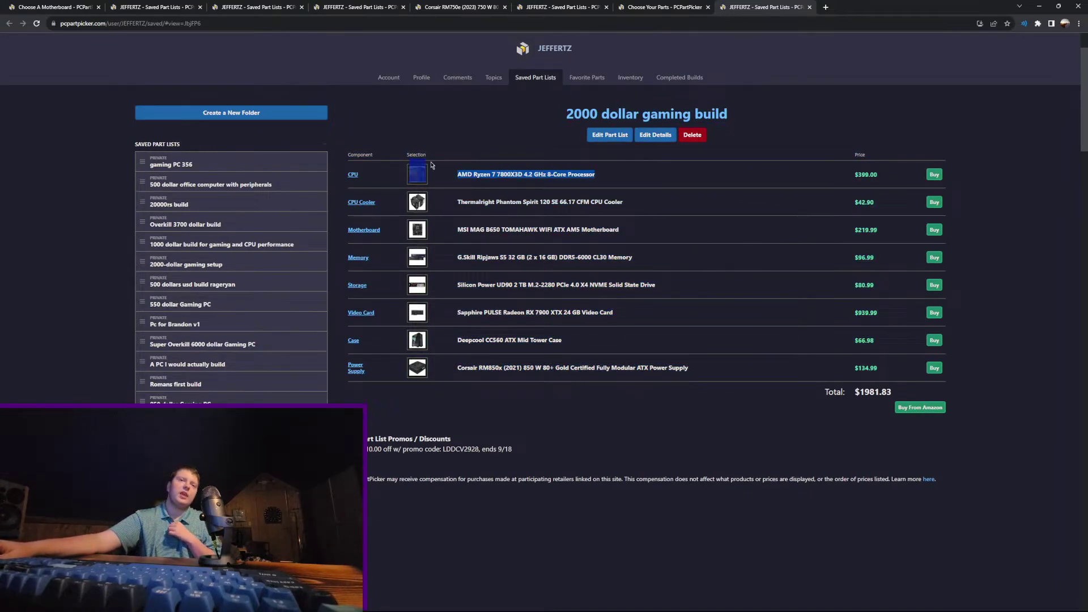
# Step: Review the power supply and video card entries in the 2000 dollar gaming build
pyautogui.tripleClick(739, 366)
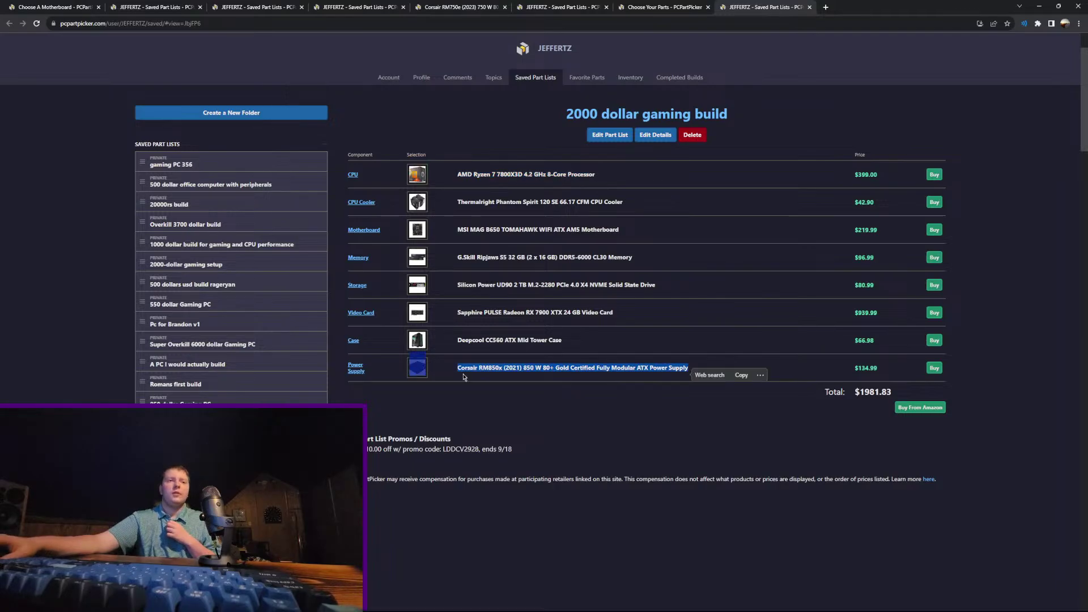
pyautogui.click(622, 313)
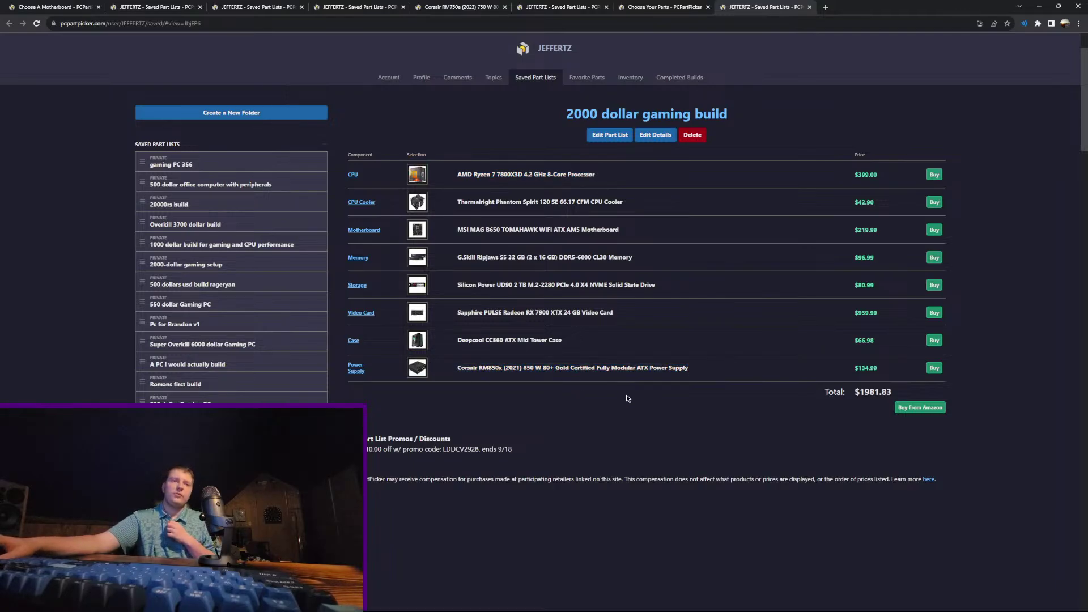
pyautogui.tripleClick(660, 320)
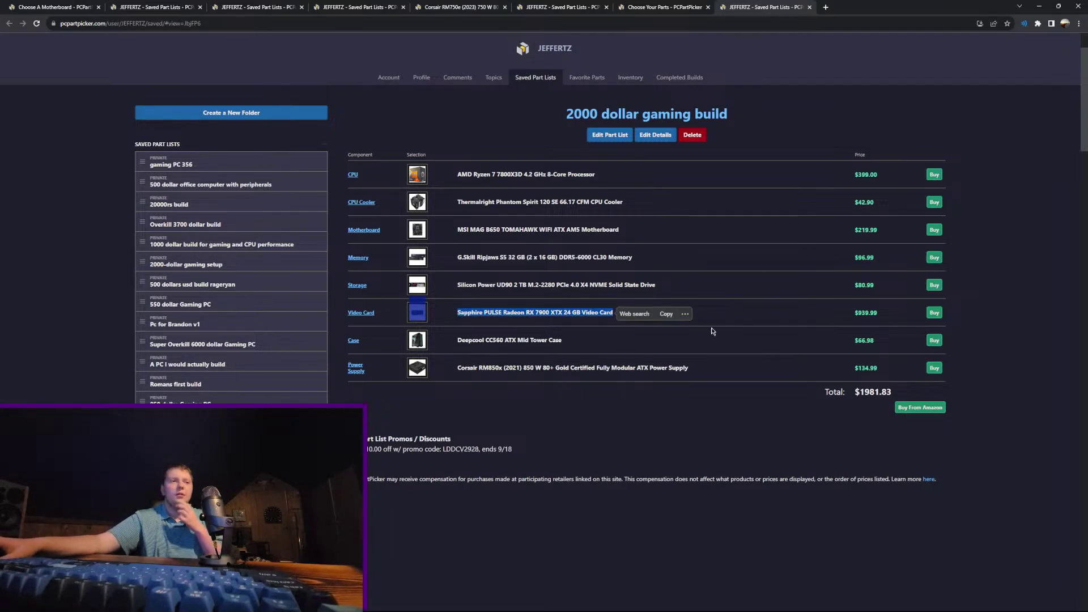
pyautogui.click(701, 214)
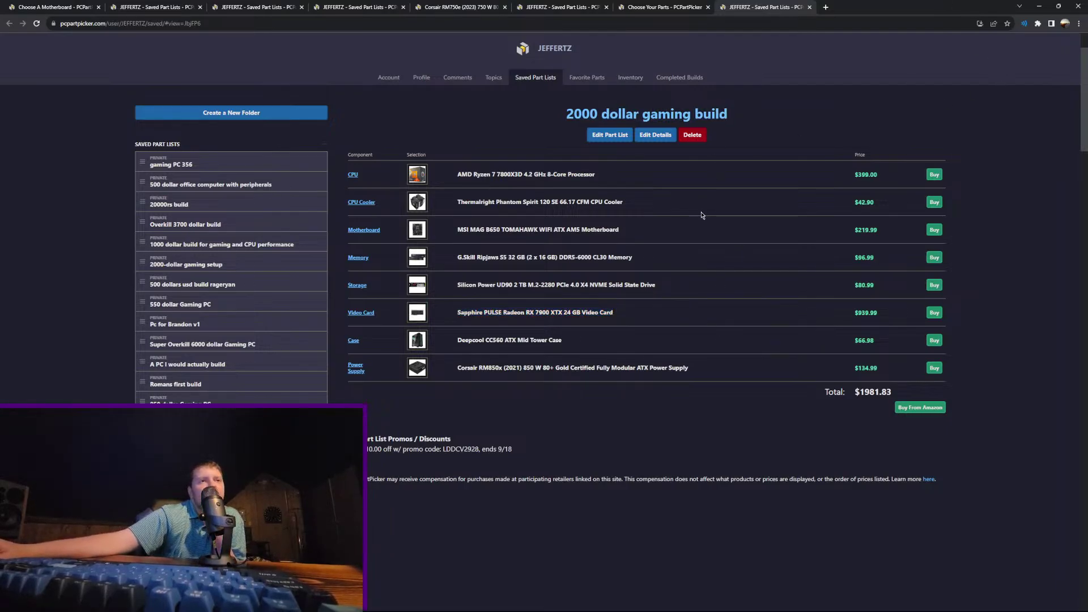
# Step: Examine the CPU, CPU cooler and storage entries in the 2000 dollar gaming build
pyautogui.tripleClick(718, 173)
pyautogui.click(777, 221)
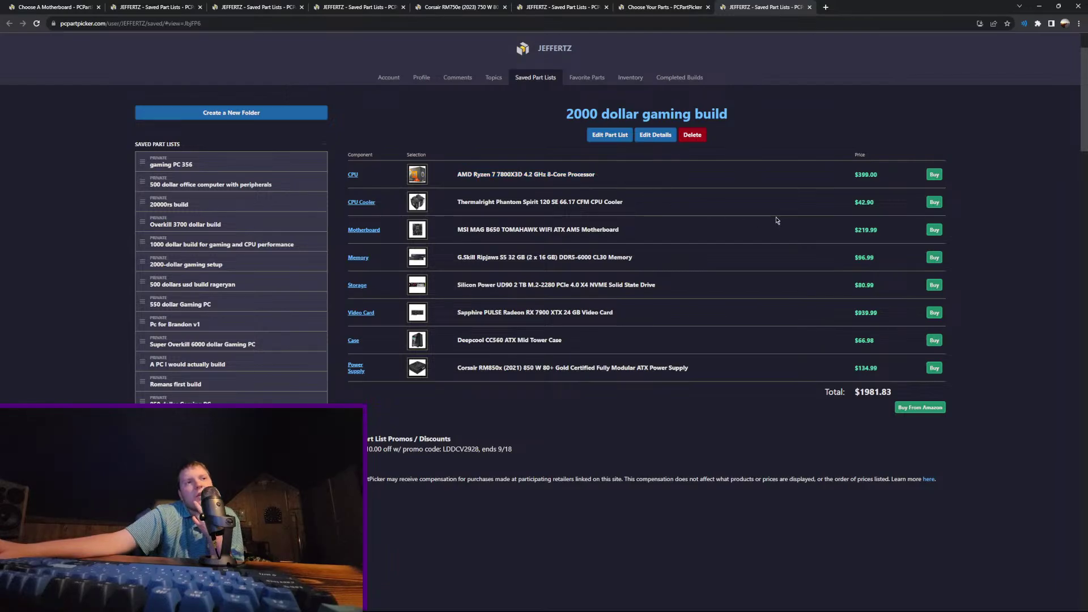
pyautogui.moveTo(630, 203); pyautogui.dragTo(580, 203)
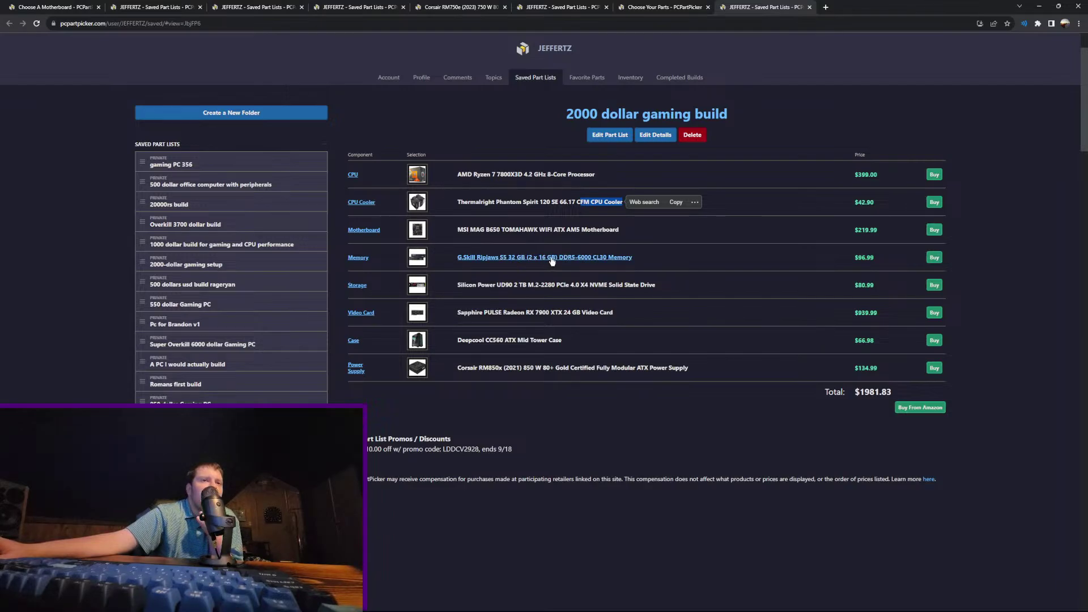
pyautogui.moveTo(570, 285); pyautogui.dragTo(445, 286)
pyautogui.tripleClick(589, 289)
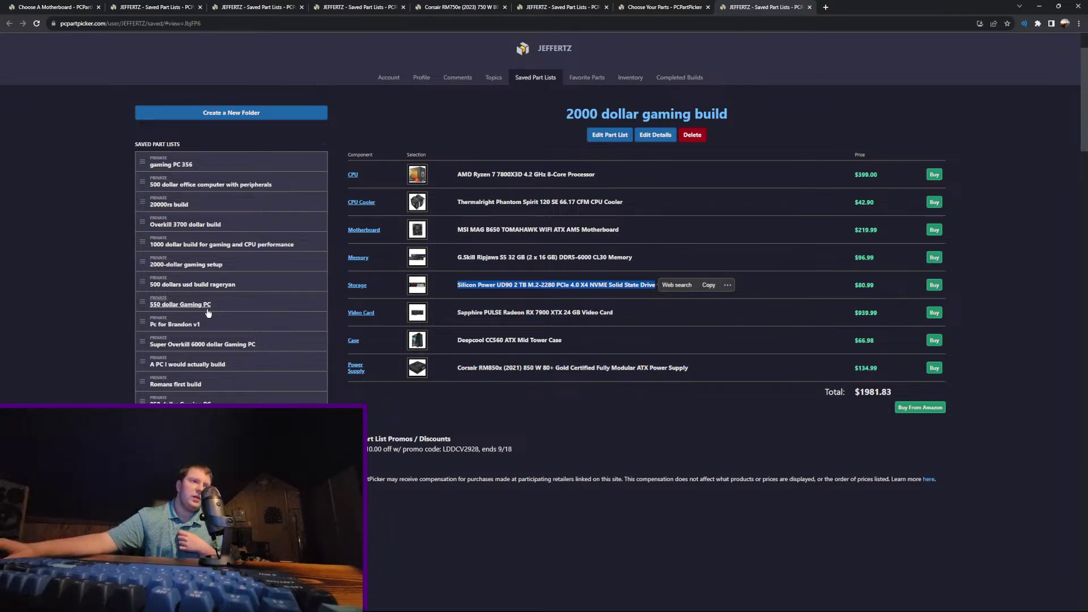
# Step: Look through all saved part lists, including the high-end, midrange, low-end, unique and outdated folders
pyautogui.scroll(-10, 218, 401)
pyautogui.scroll(-15, 218, 401)
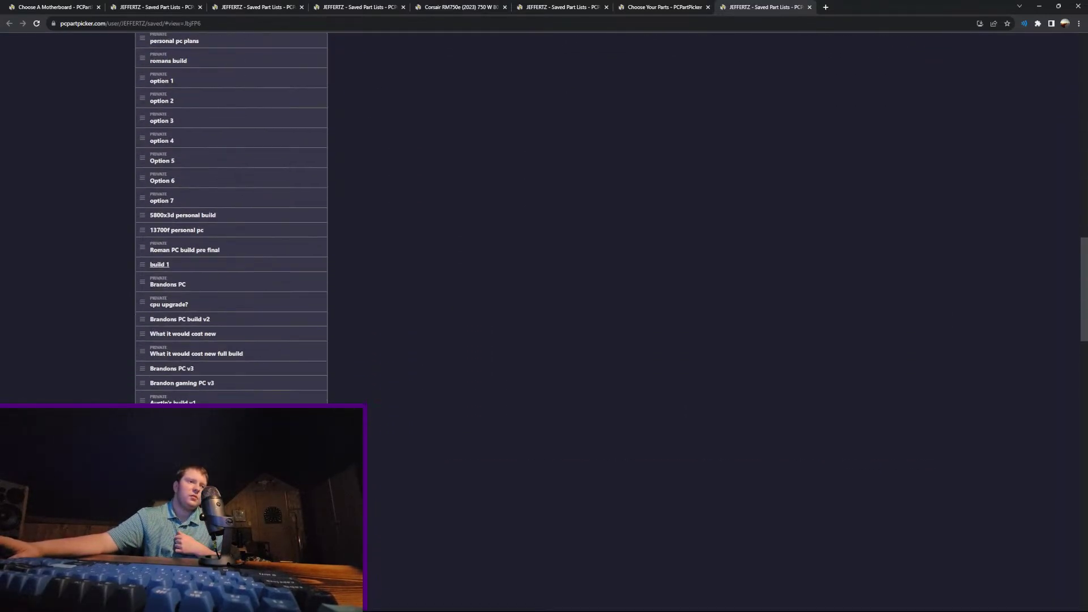
pyautogui.scroll(20, 499, 256)
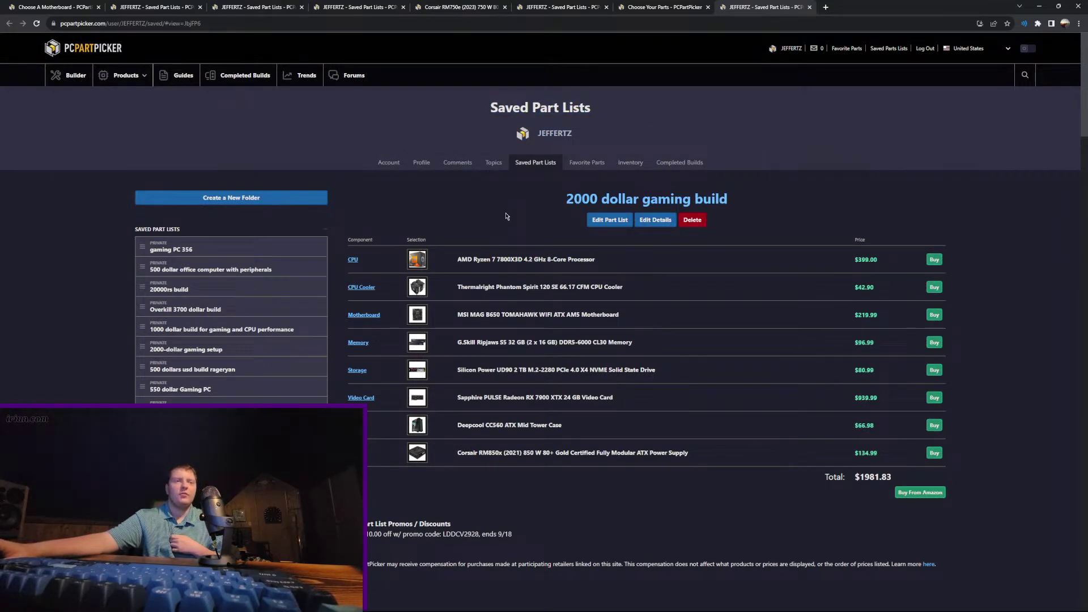
pyautogui.scroll(-1, 409, 439)
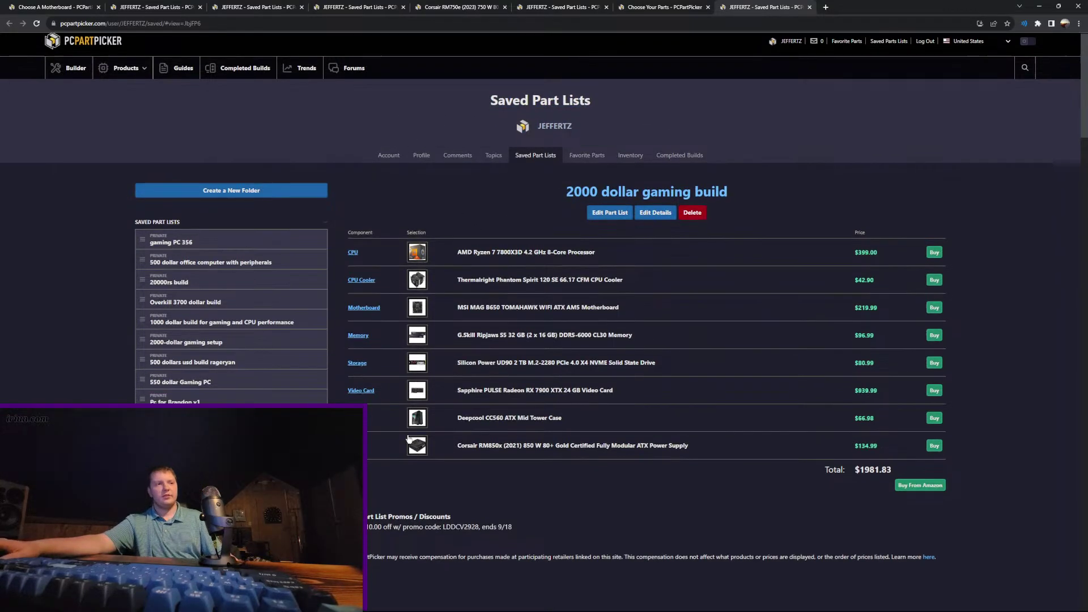
pyautogui.scroll(-20, 409, 438)
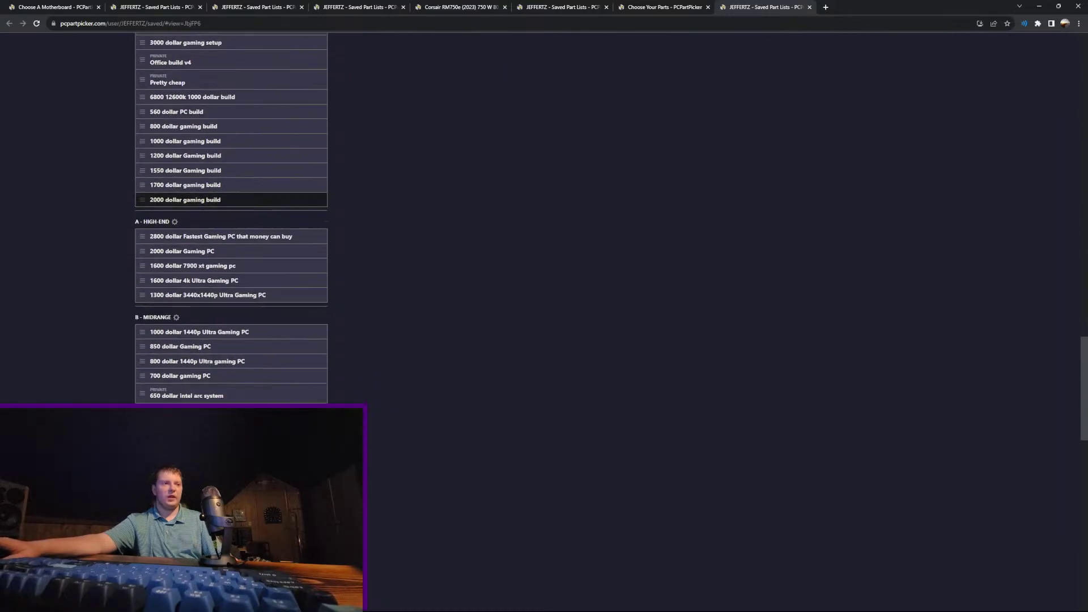
pyautogui.scroll(-6, 207, 347)
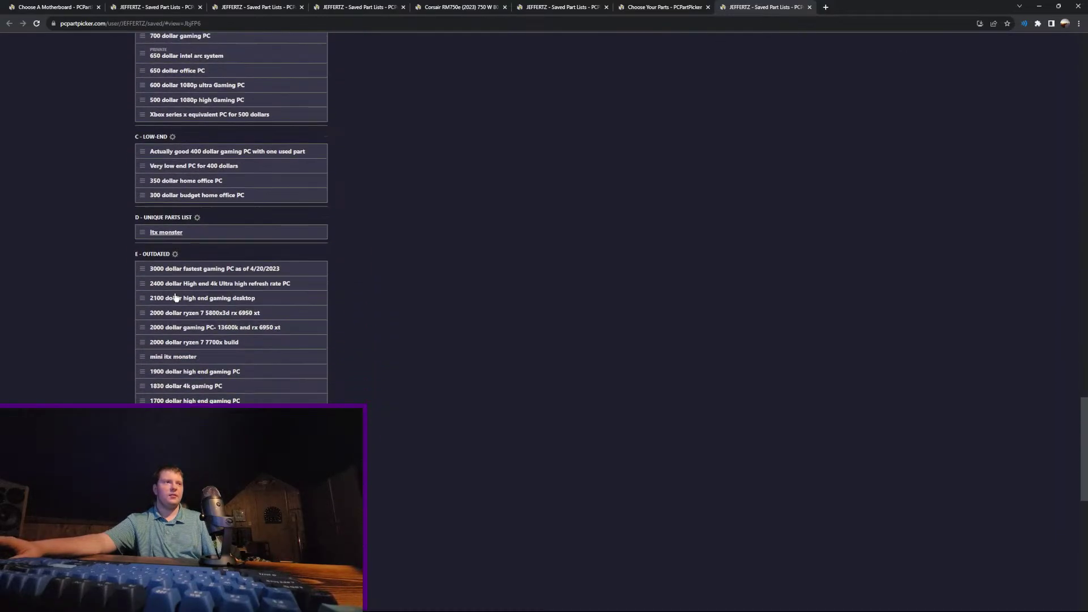
pyautogui.scroll(-15, 176, 298)
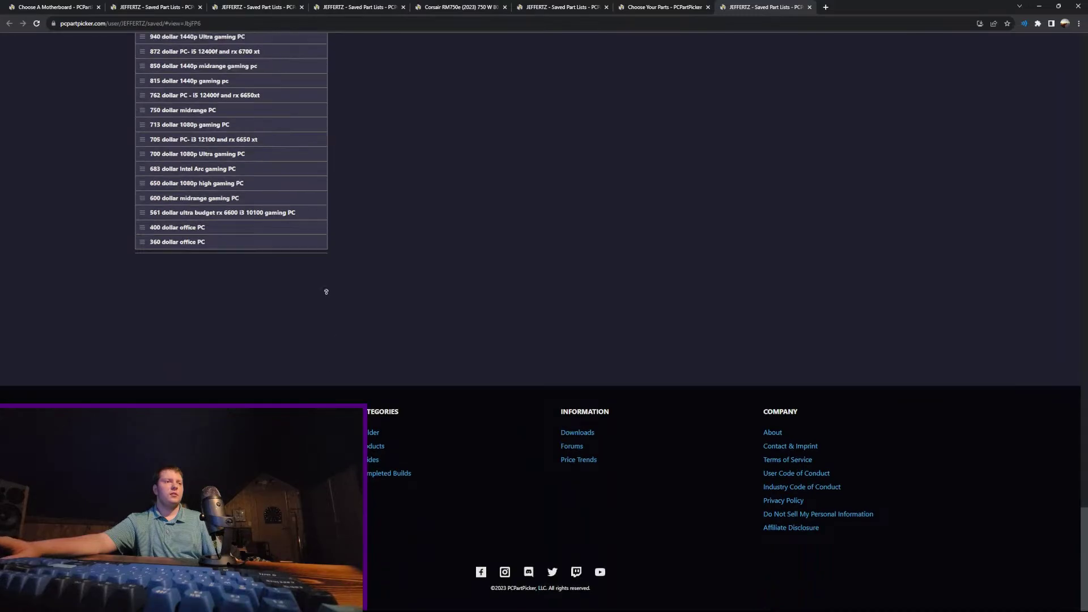
pyautogui.scroll(20, 326, 291)
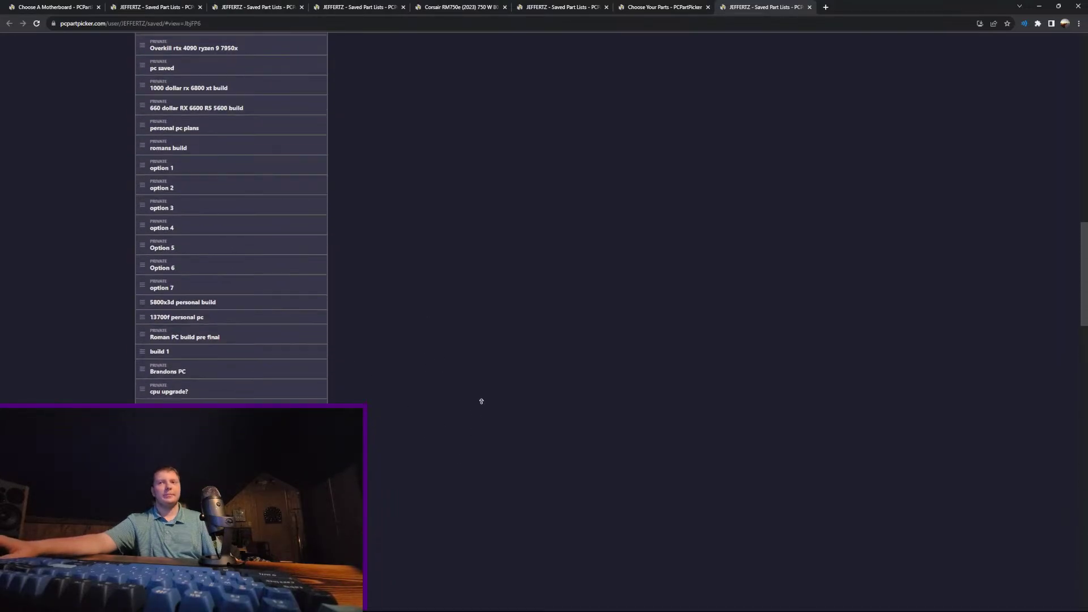
pyautogui.scroll(15, 482, 401)
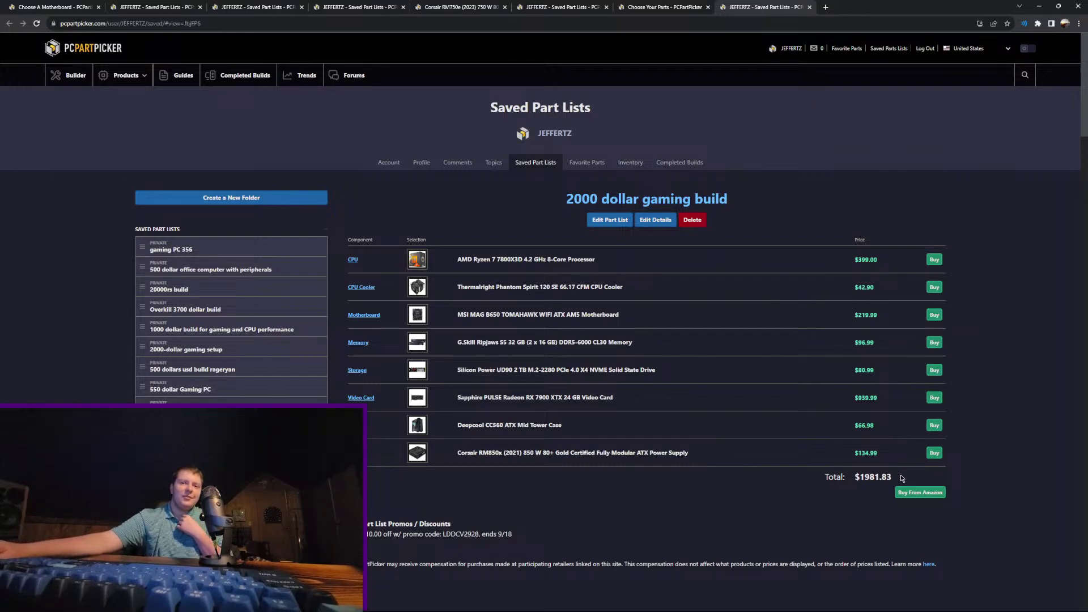
# Step: Review the discounts section, the complete component list and the total of the 2000 dollar gaming build
pyautogui.doubleClick(435, 524)
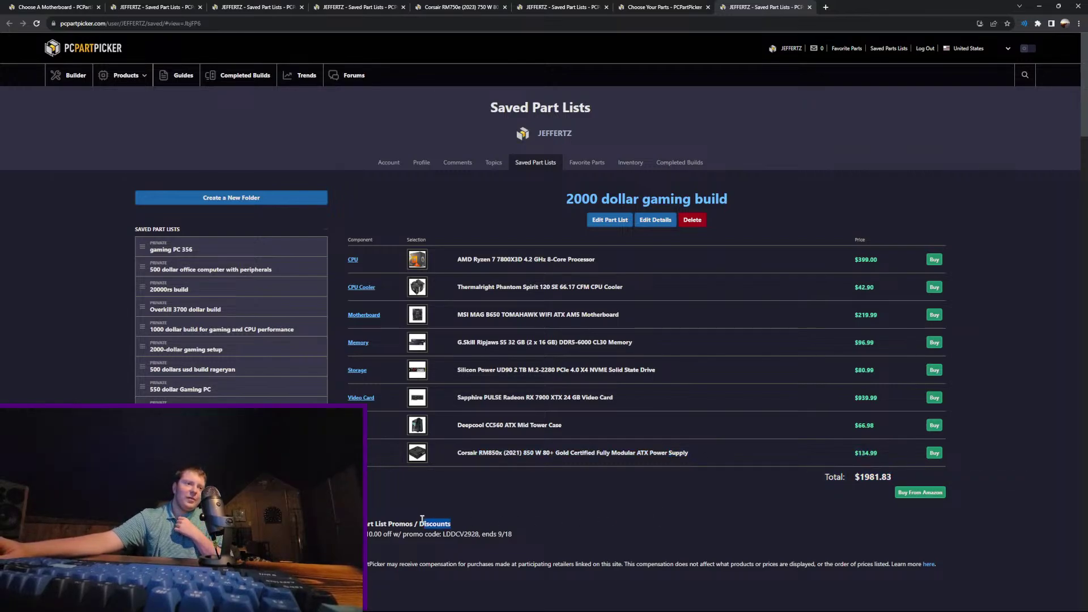
pyautogui.click(598, 545)
pyautogui.moveTo(732, 464); pyautogui.dragTo(453, 286)
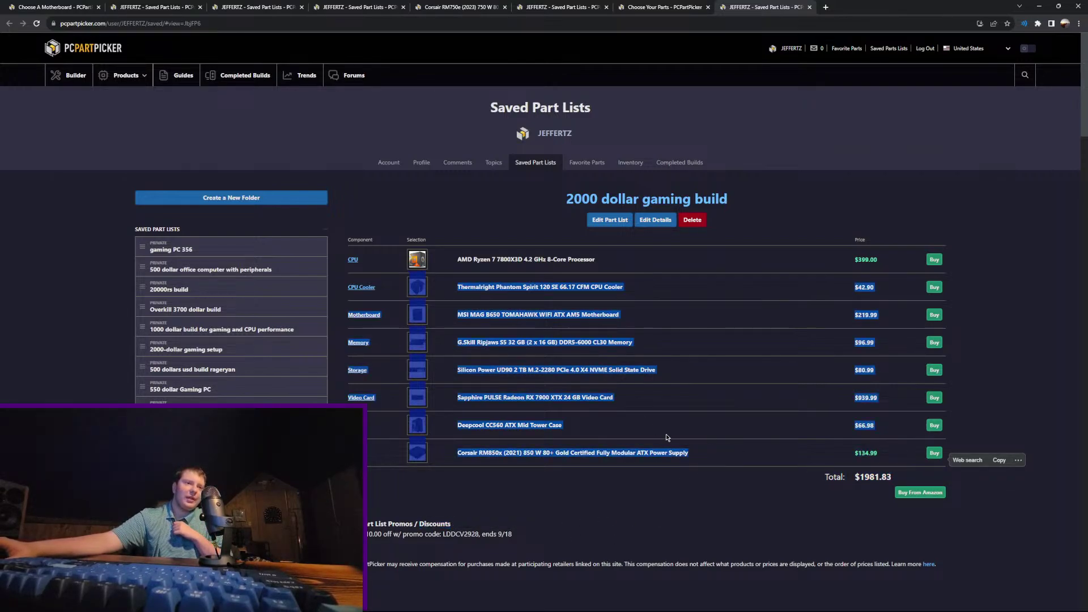
pyautogui.click(739, 515)
pyautogui.moveTo(1053, 457); pyautogui.dragTo(418, 267)
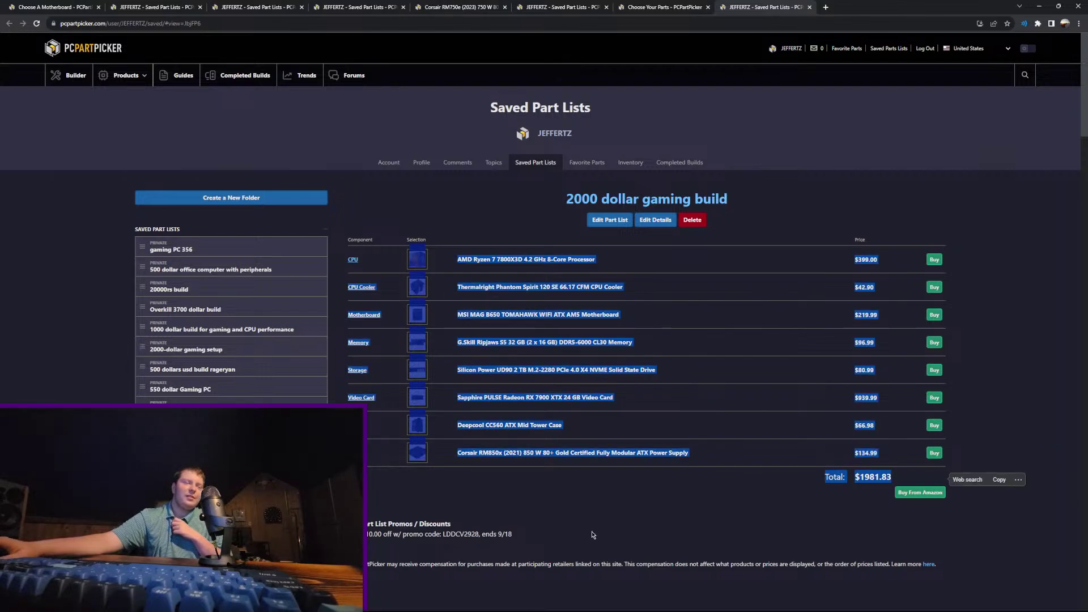
pyautogui.click(591, 532)
pyautogui.scroll(-1, 544, 300)
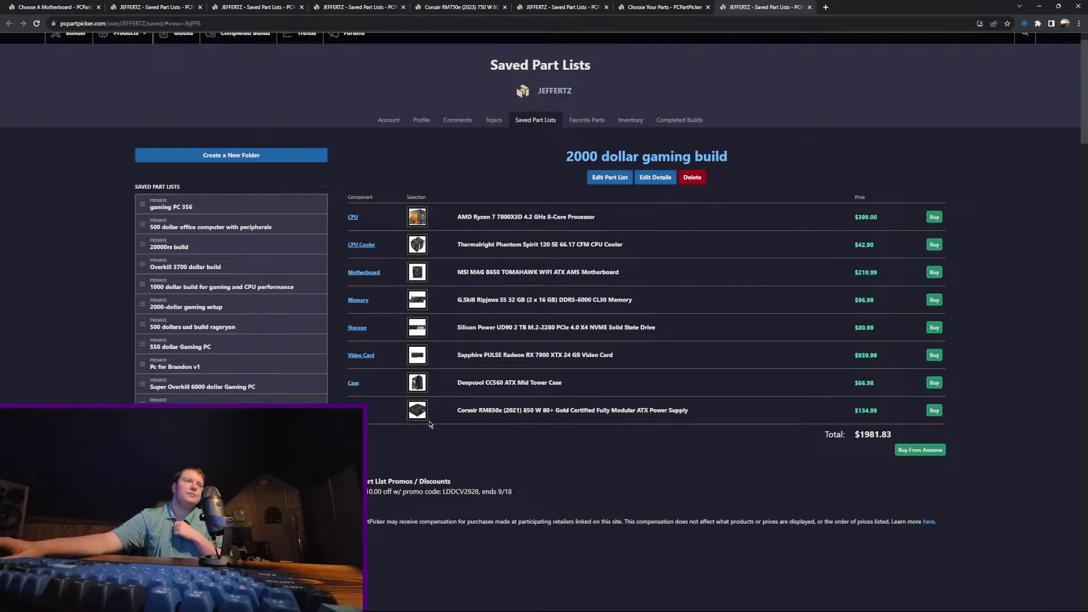
# Step: Check the 2000 dollar gaming build's promo details and its list title
pyautogui.scroll(-3, 904, 383)
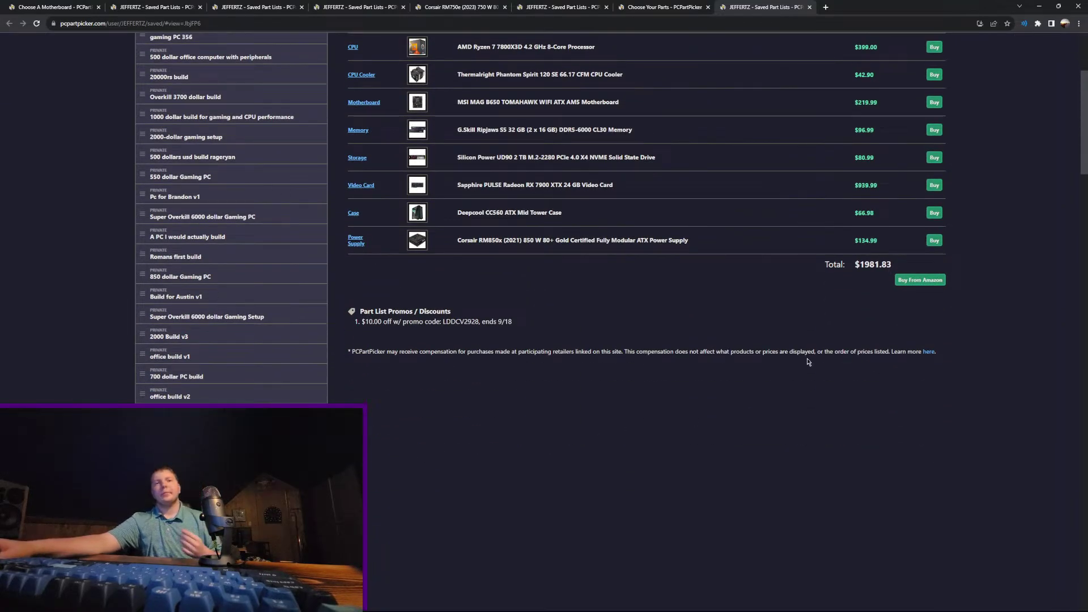
pyautogui.scroll(4, 737, 374)
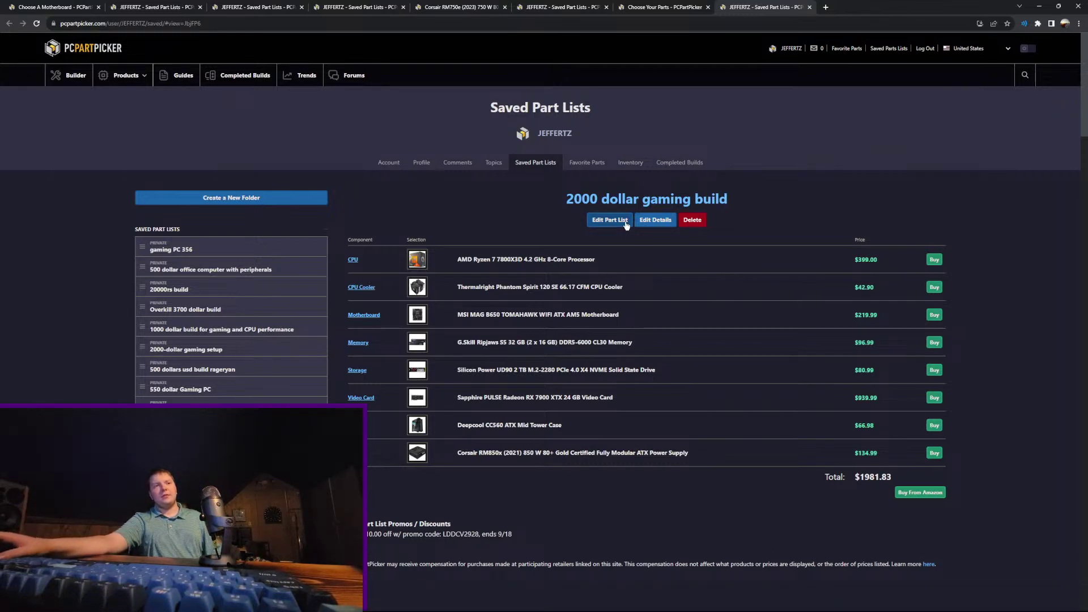
pyautogui.moveTo(543, 203); pyautogui.dragTo(811, 200)
pyautogui.moveTo(943, 190); pyautogui.dragTo(565, 188)
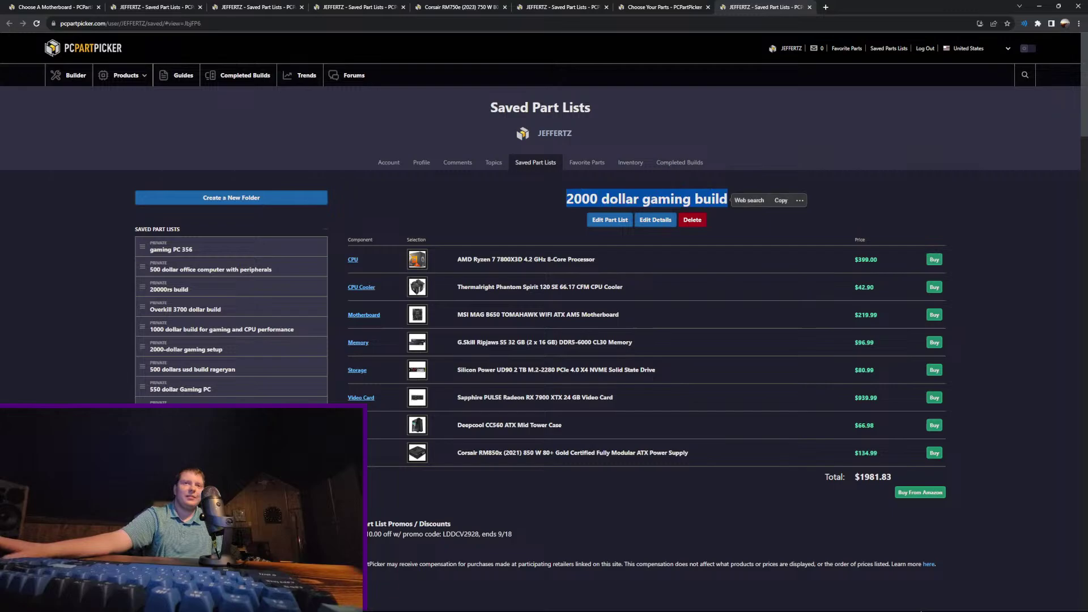
pyautogui.click(853, 202)
pyautogui.moveTo(882, 207); pyautogui.dragTo(441, 184)
pyautogui.click(450, 205)
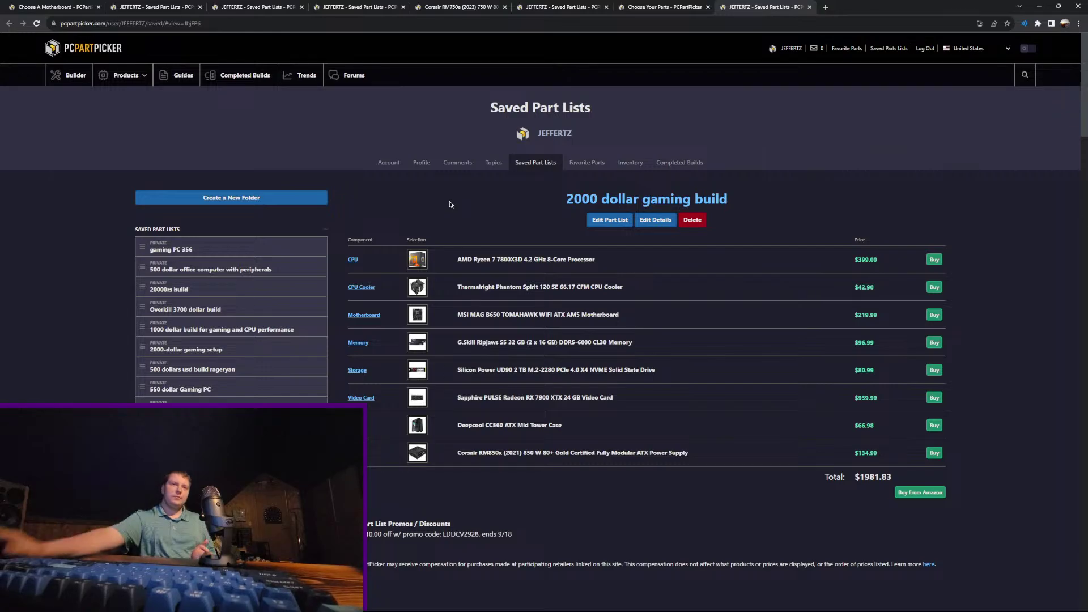
# Step: Skim the saved part lists shown beside the 2000 dollar gaming build and return to its component list
pyautogui.scroll(-10, 250, 327)
pyautogui.scroll(-10, 246, 352)
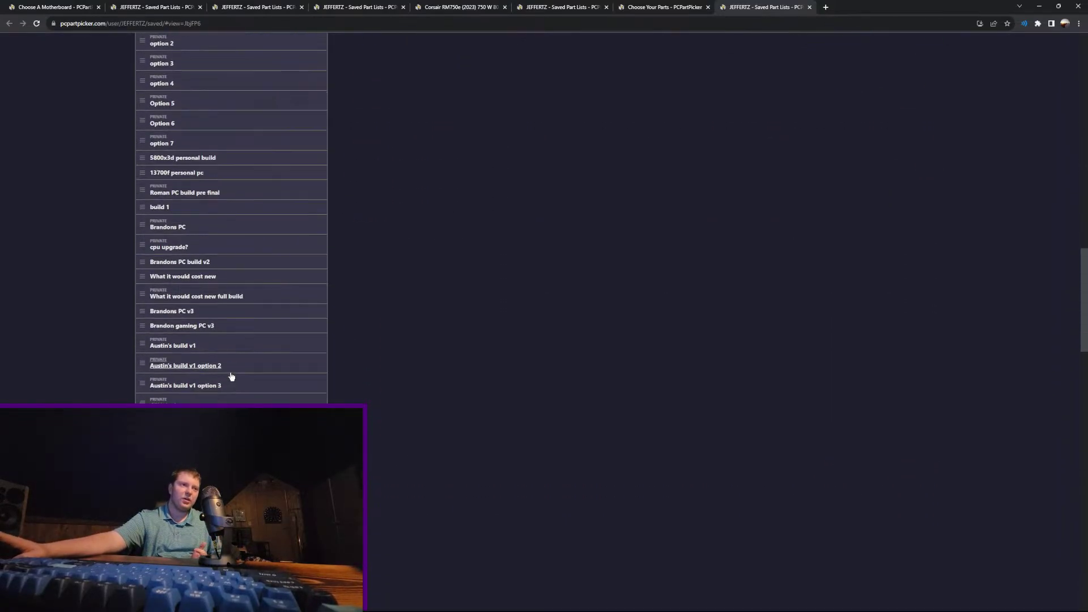
pyautogui.scroll(20, 382, 484)
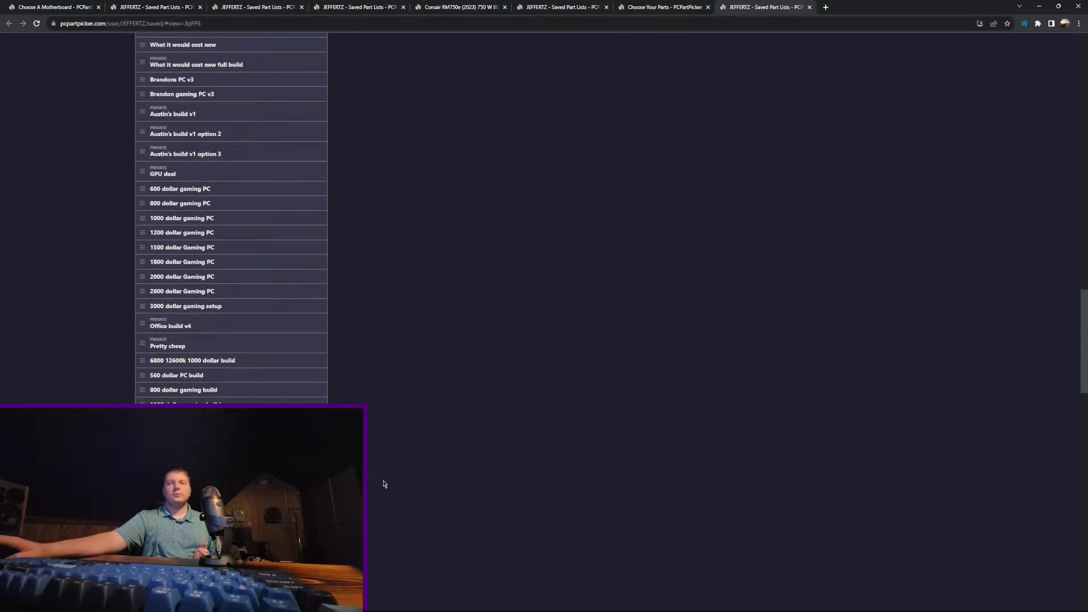
pyautogui.scroll(2, 646, 340)
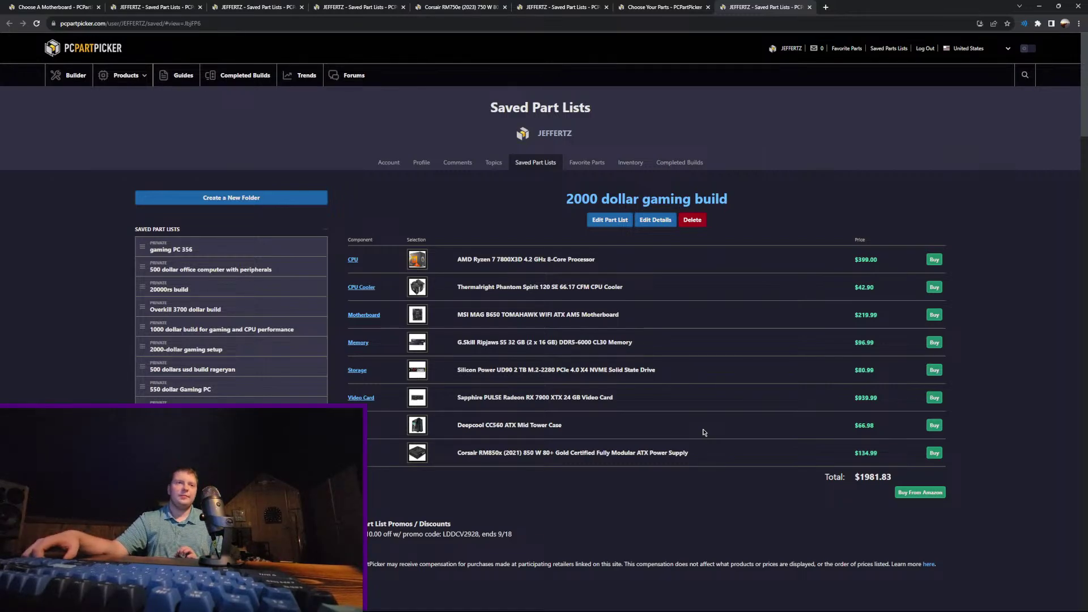
# Step: Switch to the saved 1000 dollar gaming build and check the price of its PowerColor Radeon RX 6800 XT video card
pyautogui.click(319, 4)
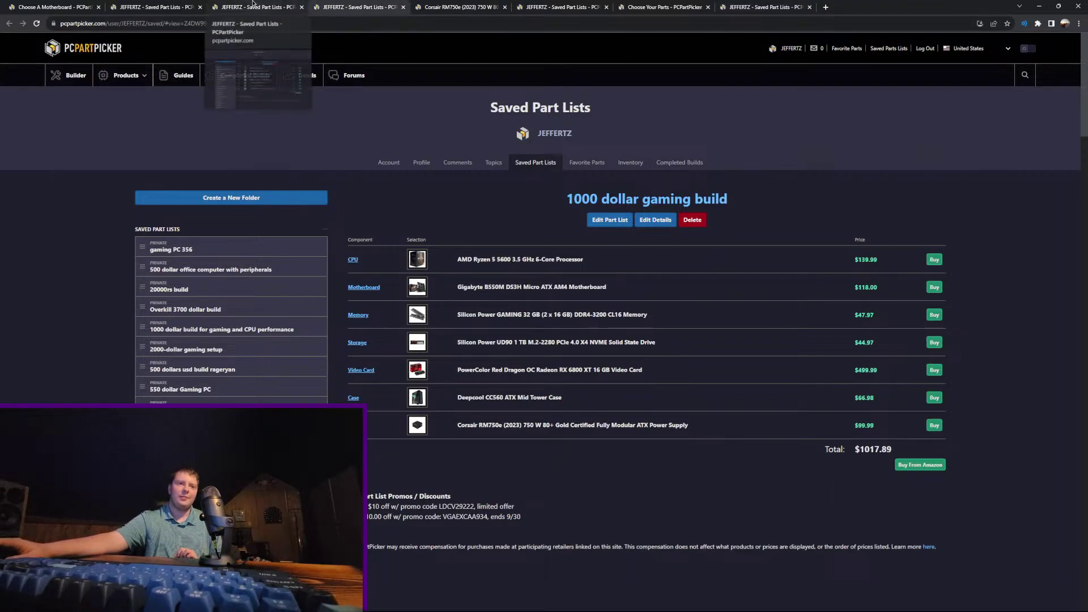
pyautogui.moveTo(888, 373); pyautogui.dragTo(702, 375)
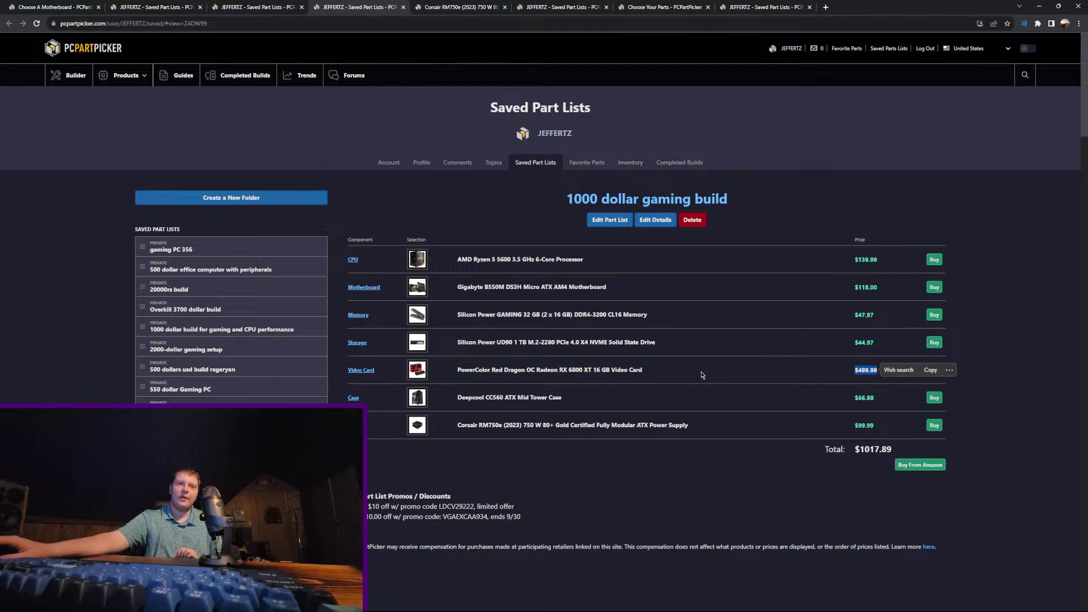
pyautogui.click(773, 455)
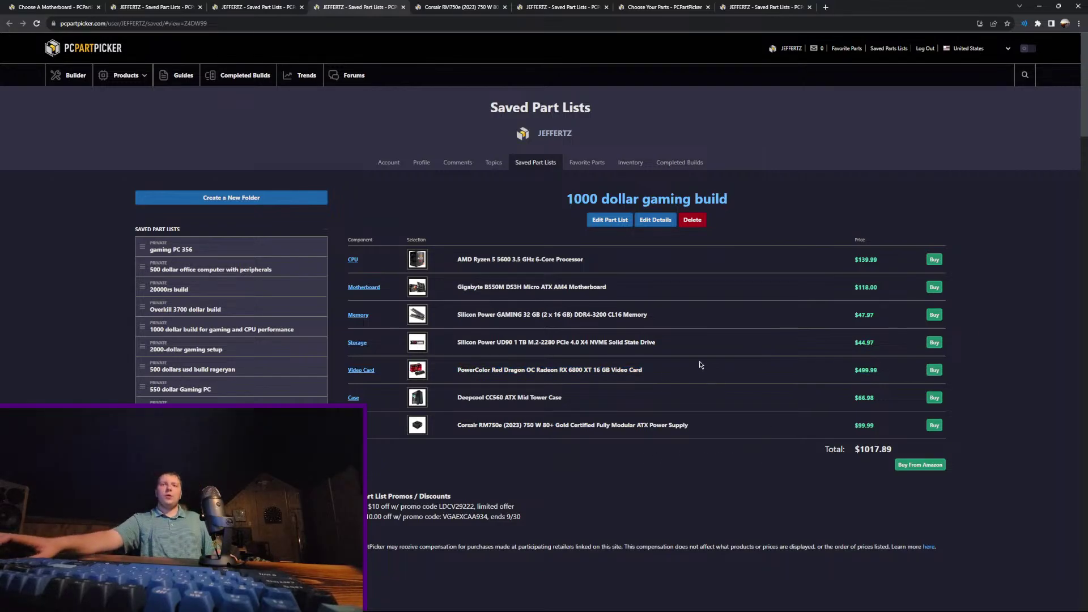